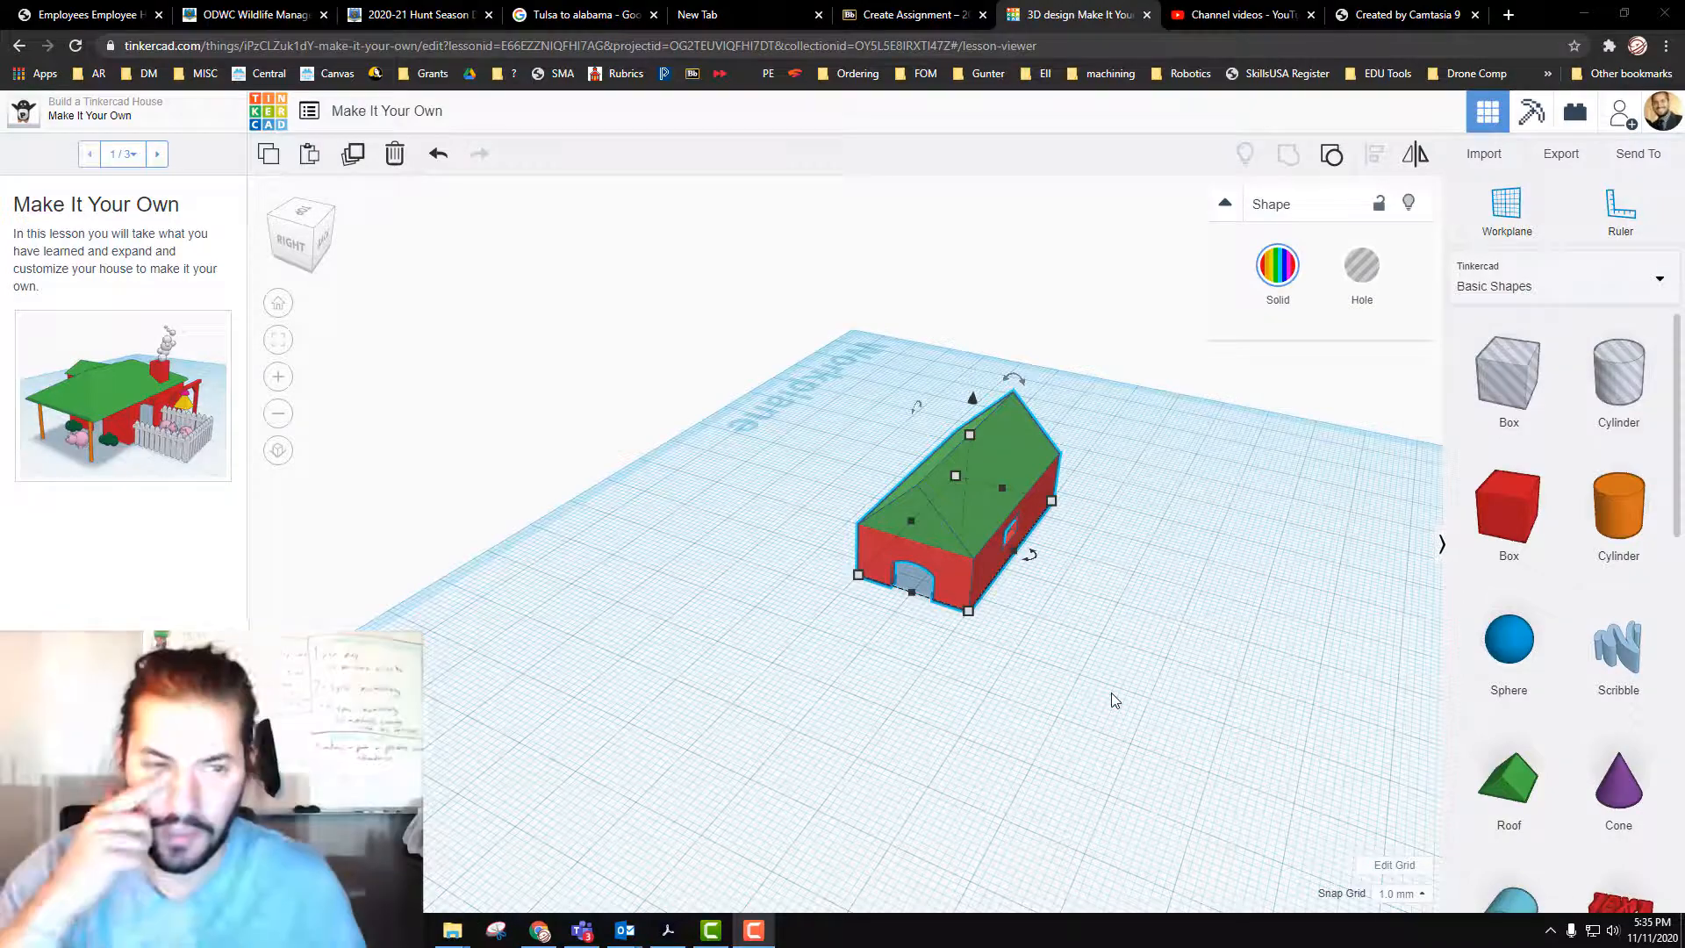
Step: Examine the lesson's sample house picture and read through the Customize Your House questions
{"action": "right_click_drag", "start_coordinate": [1055, 757], "coordinate": [992, 777]}
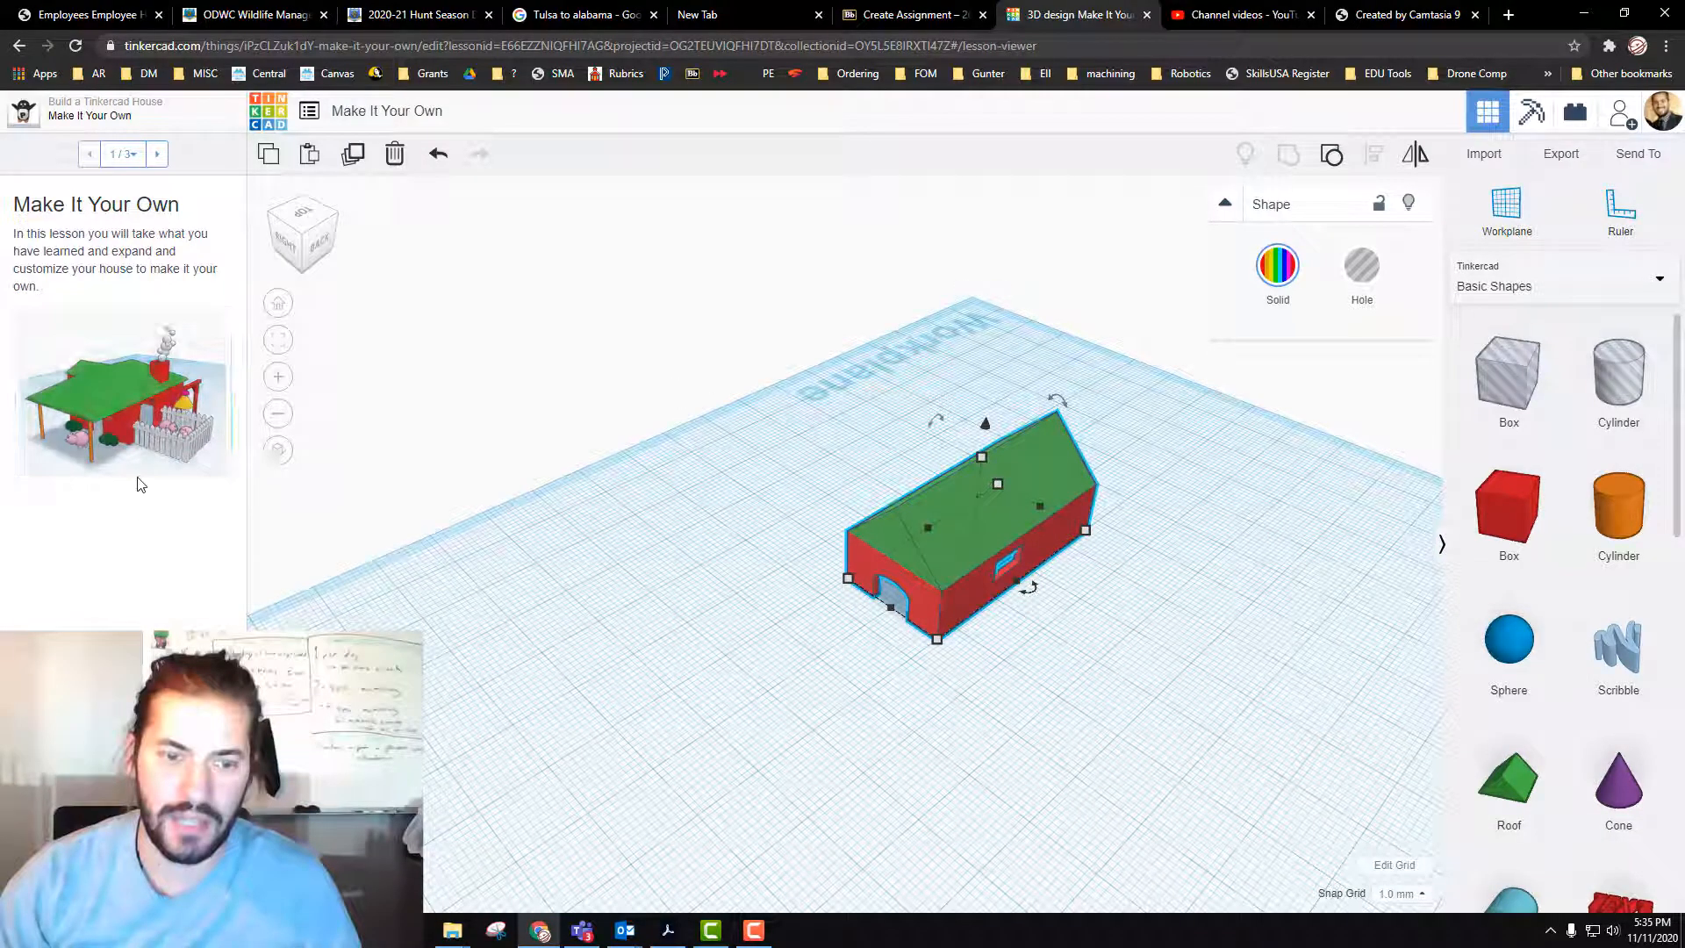
{"action": "left_click", "coordinate": [152, 410]}
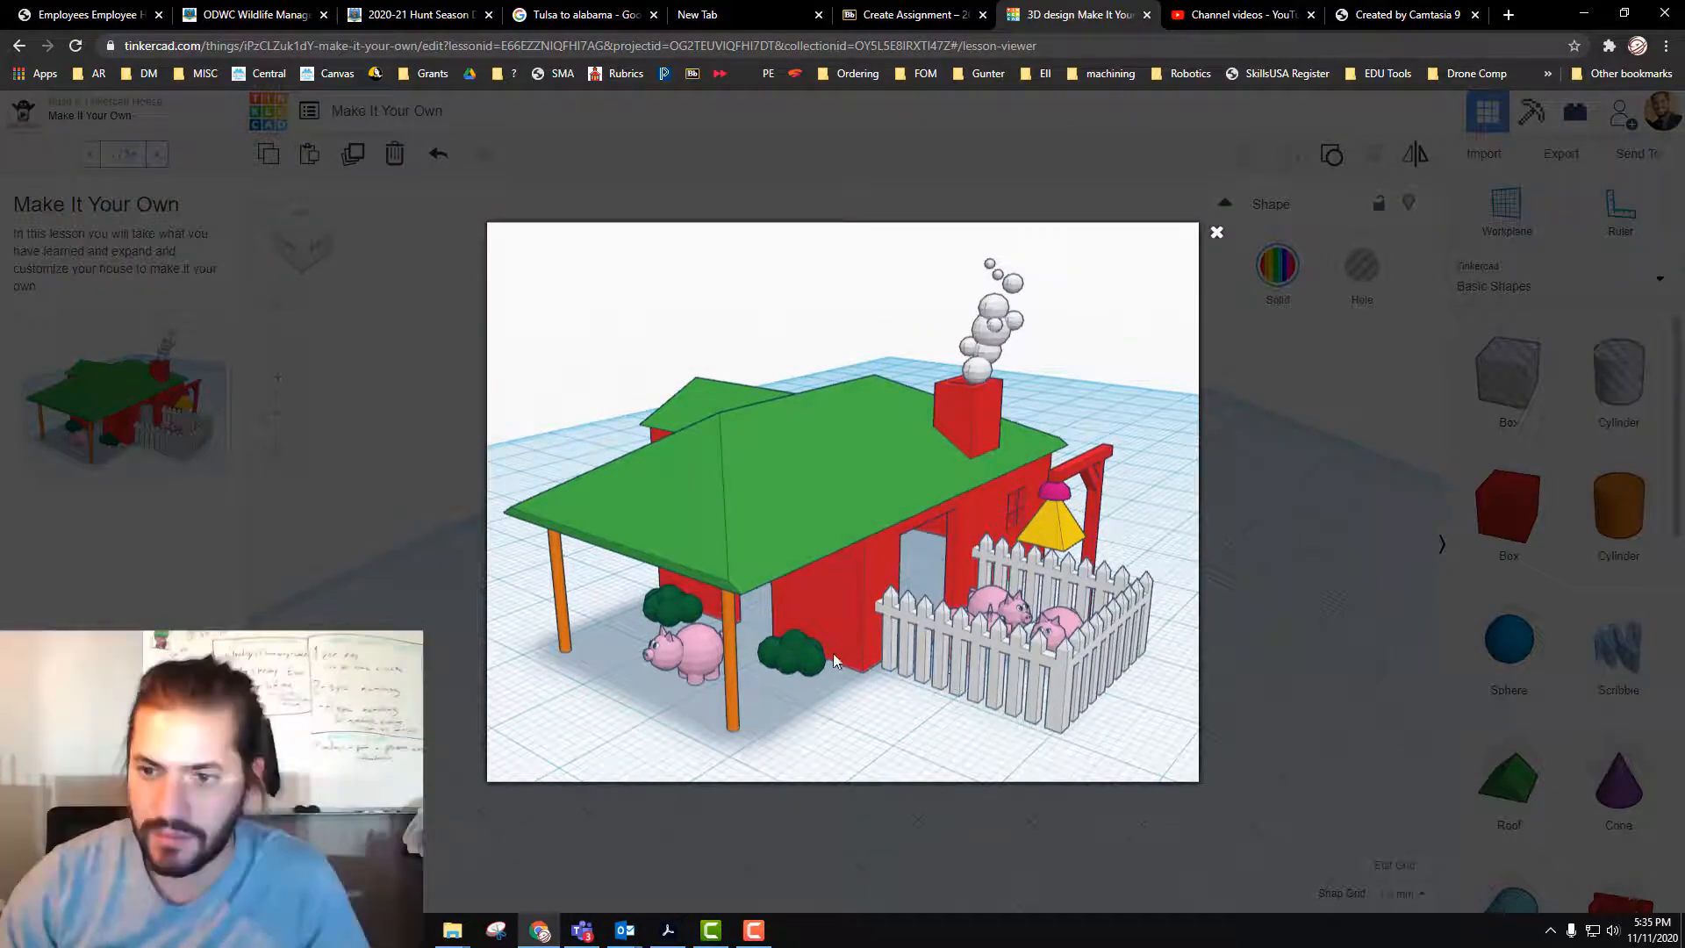
{"action": "left_click", "coordinate": [1216, 233]}
{"action": "left_click", "coordinate": [157, 154]}
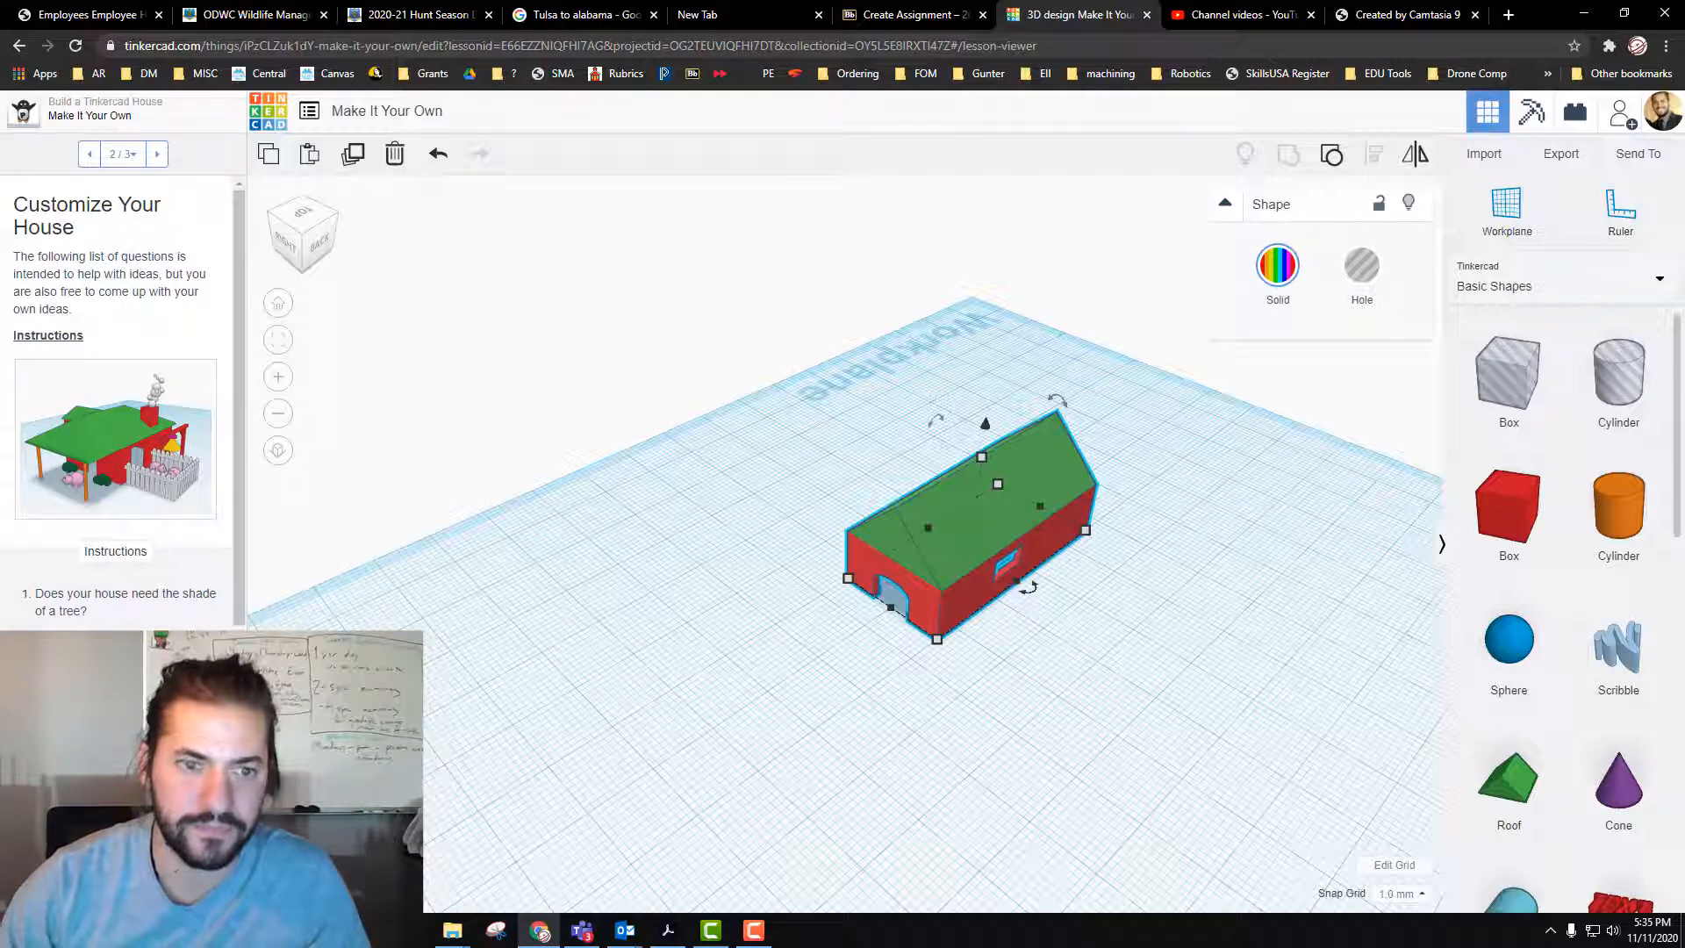
{"action": "scroll", "coordinate": [121, 569], "scroll_direction": "down", "scroll_amount": 1}
{"action": "scroll", "coordinate": [119, 566], "scroll_direction": "down", "scroll_amount": 2}
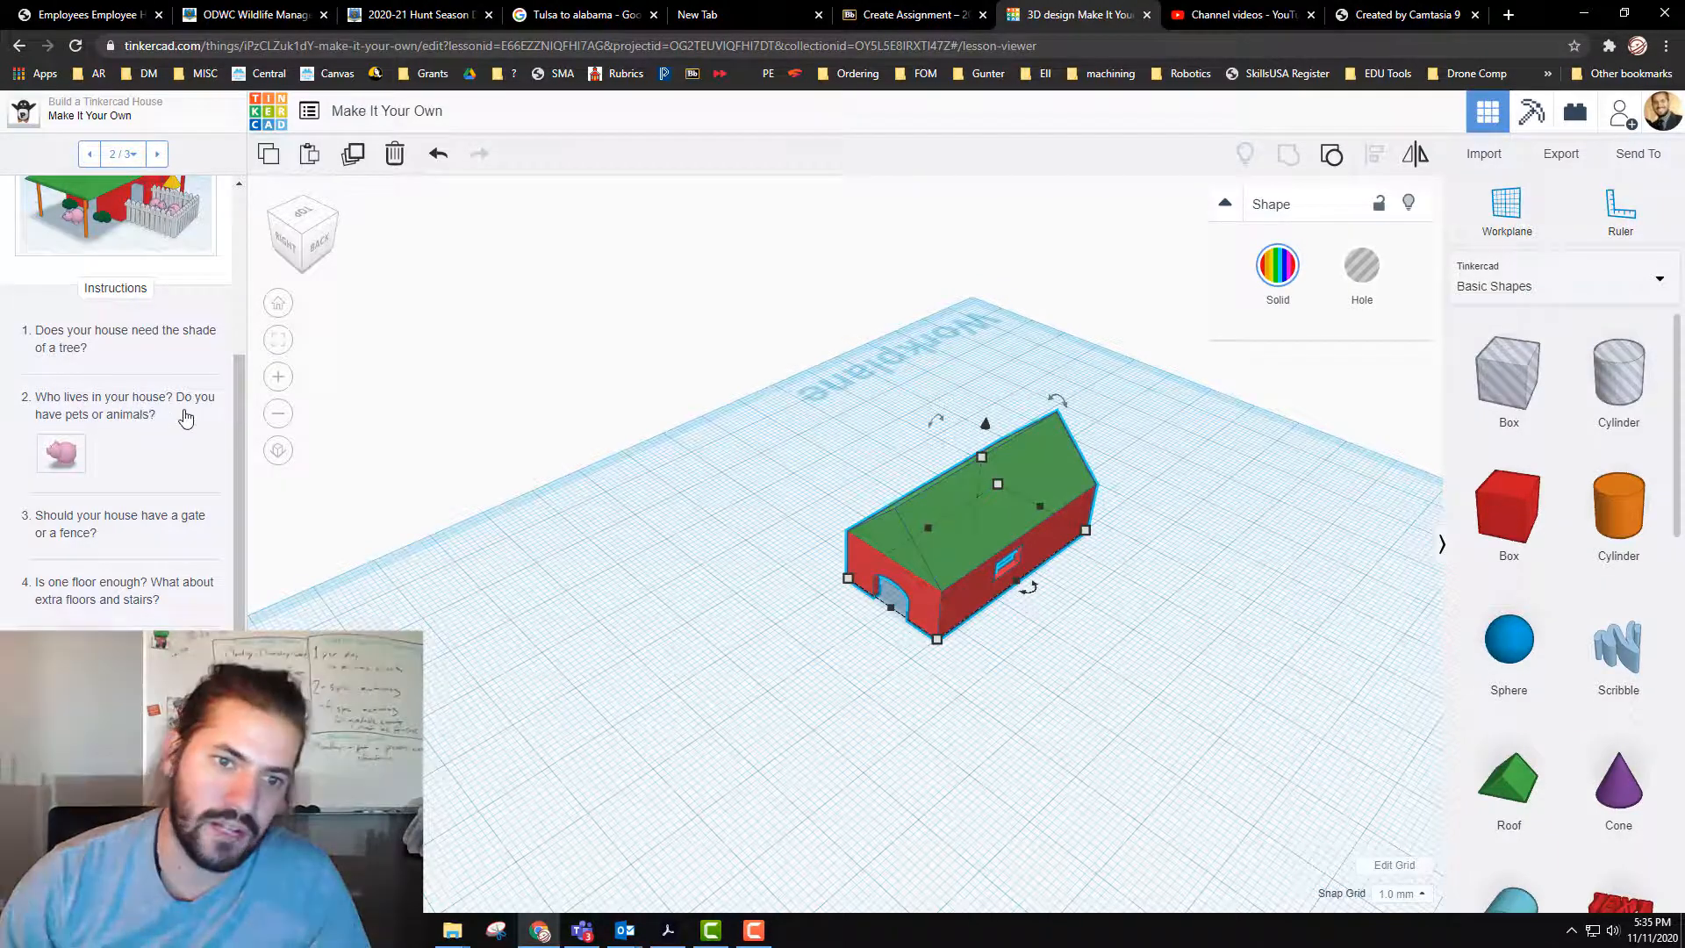
{"action": "scroll", "coordinate": [147, 436], "scroll_direction": "down", "scroll_amount": 1}
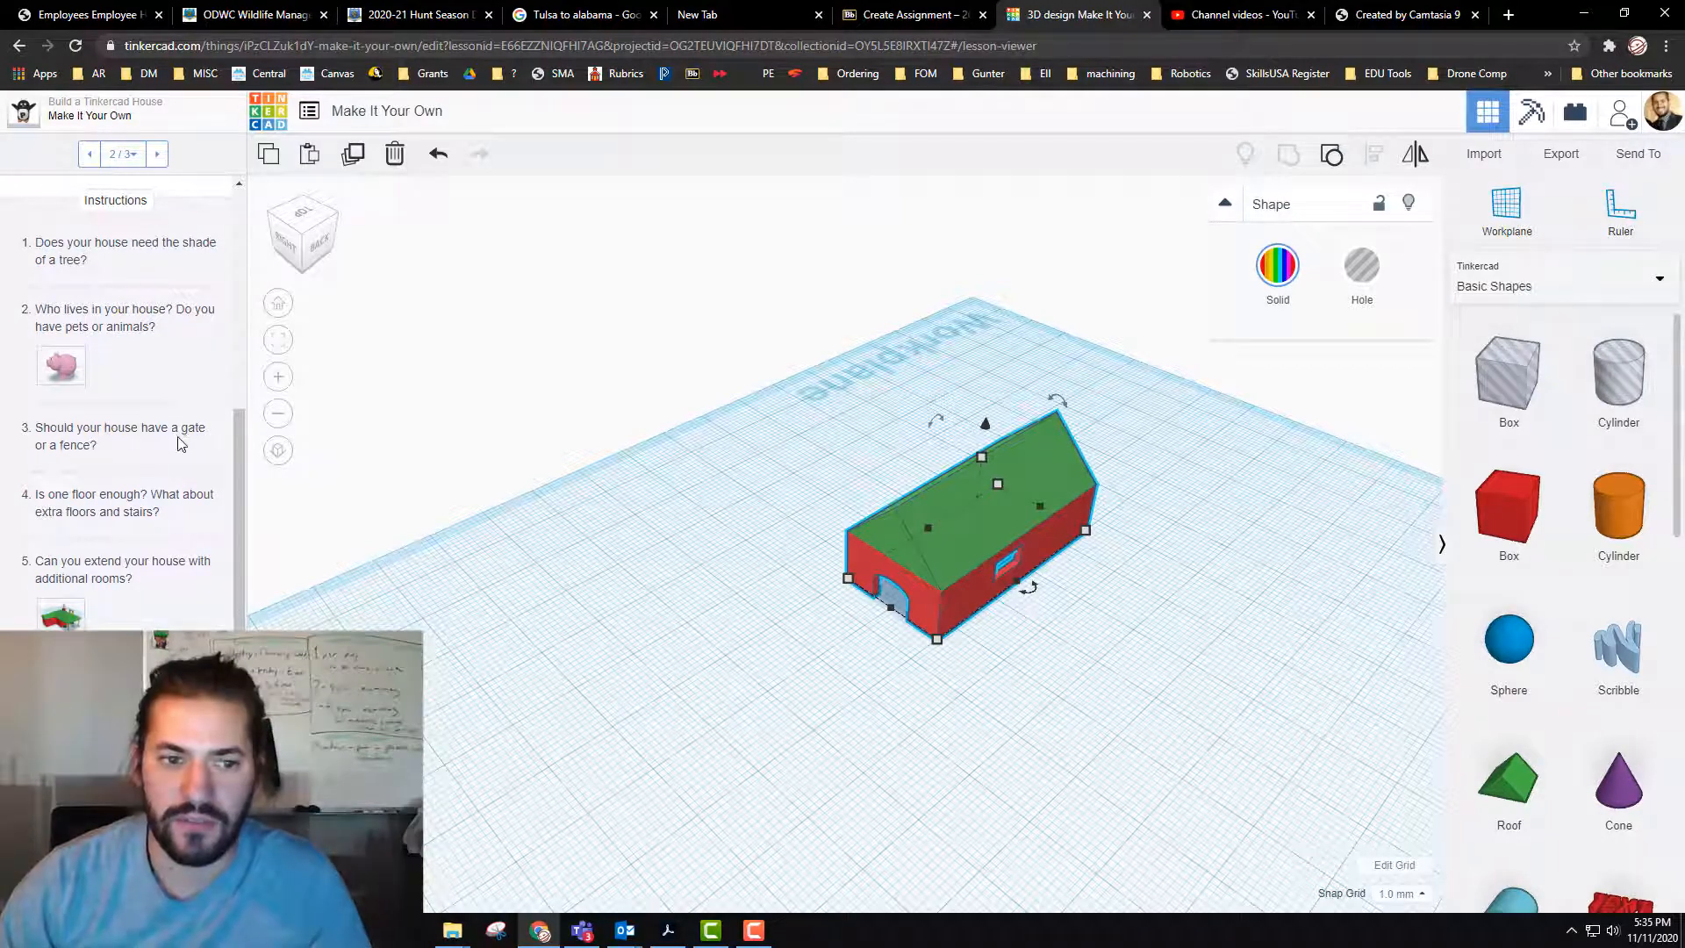
{"action": "scroll", "coordinate": [140, 474], "scroll_direction": "down", "scroll_amount": 1}
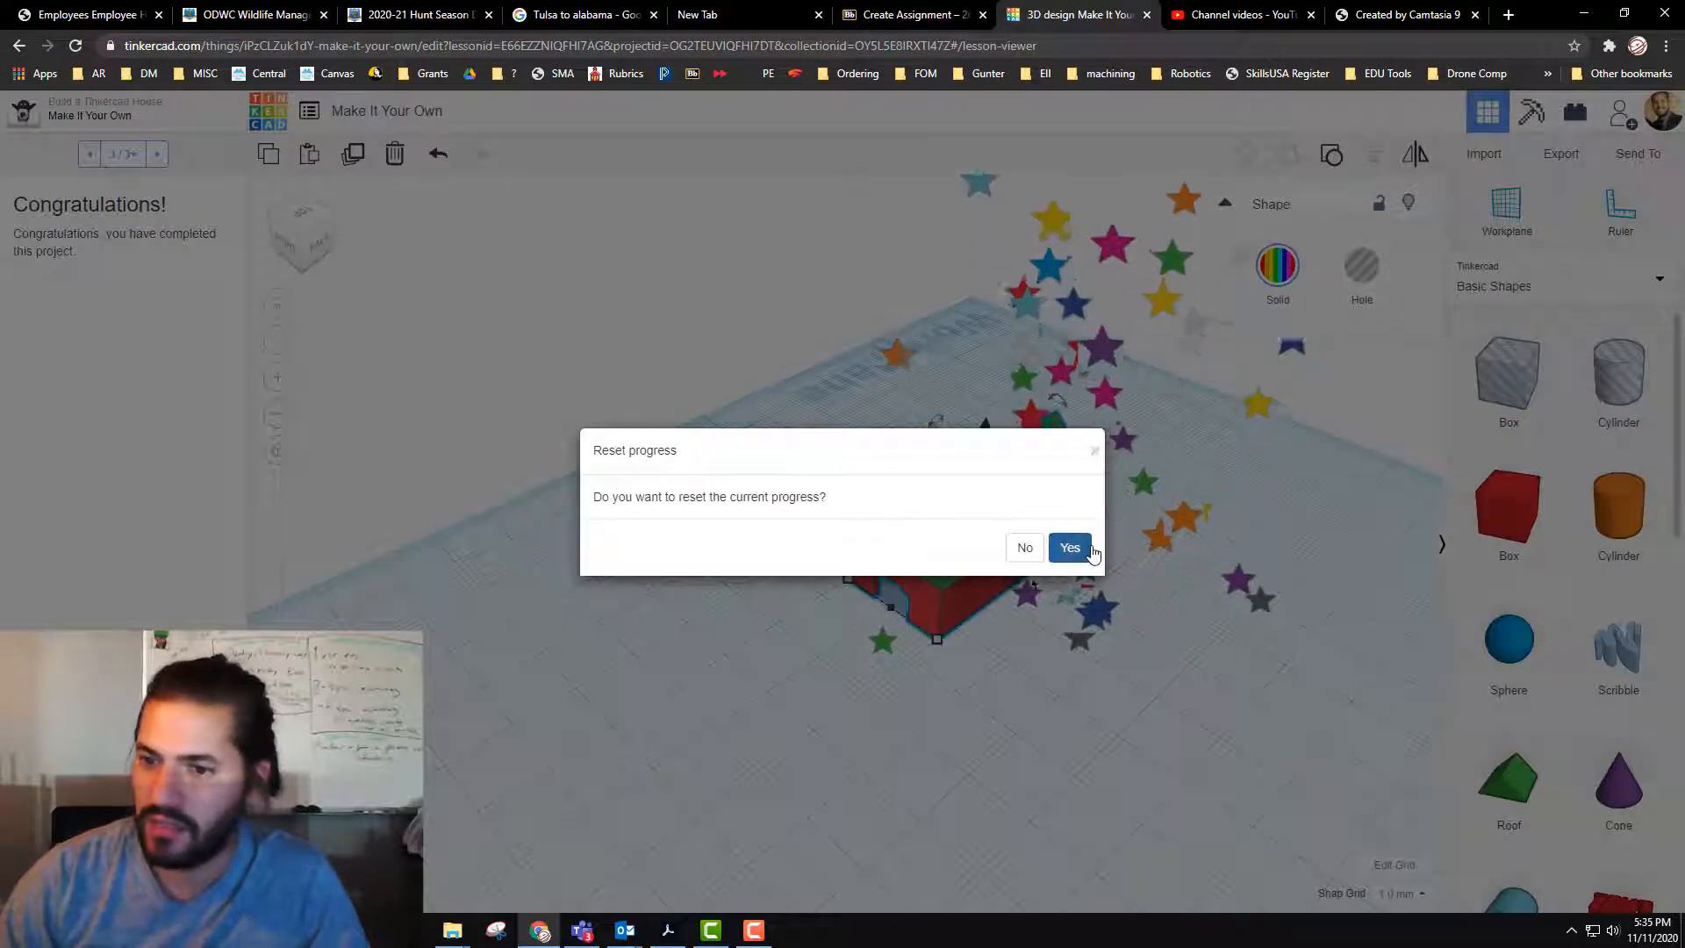
Step: Reset the lesson progress and delete the red wall outline standing beside the house
{"action": "left_click", "coordinate": [1085, 551]}
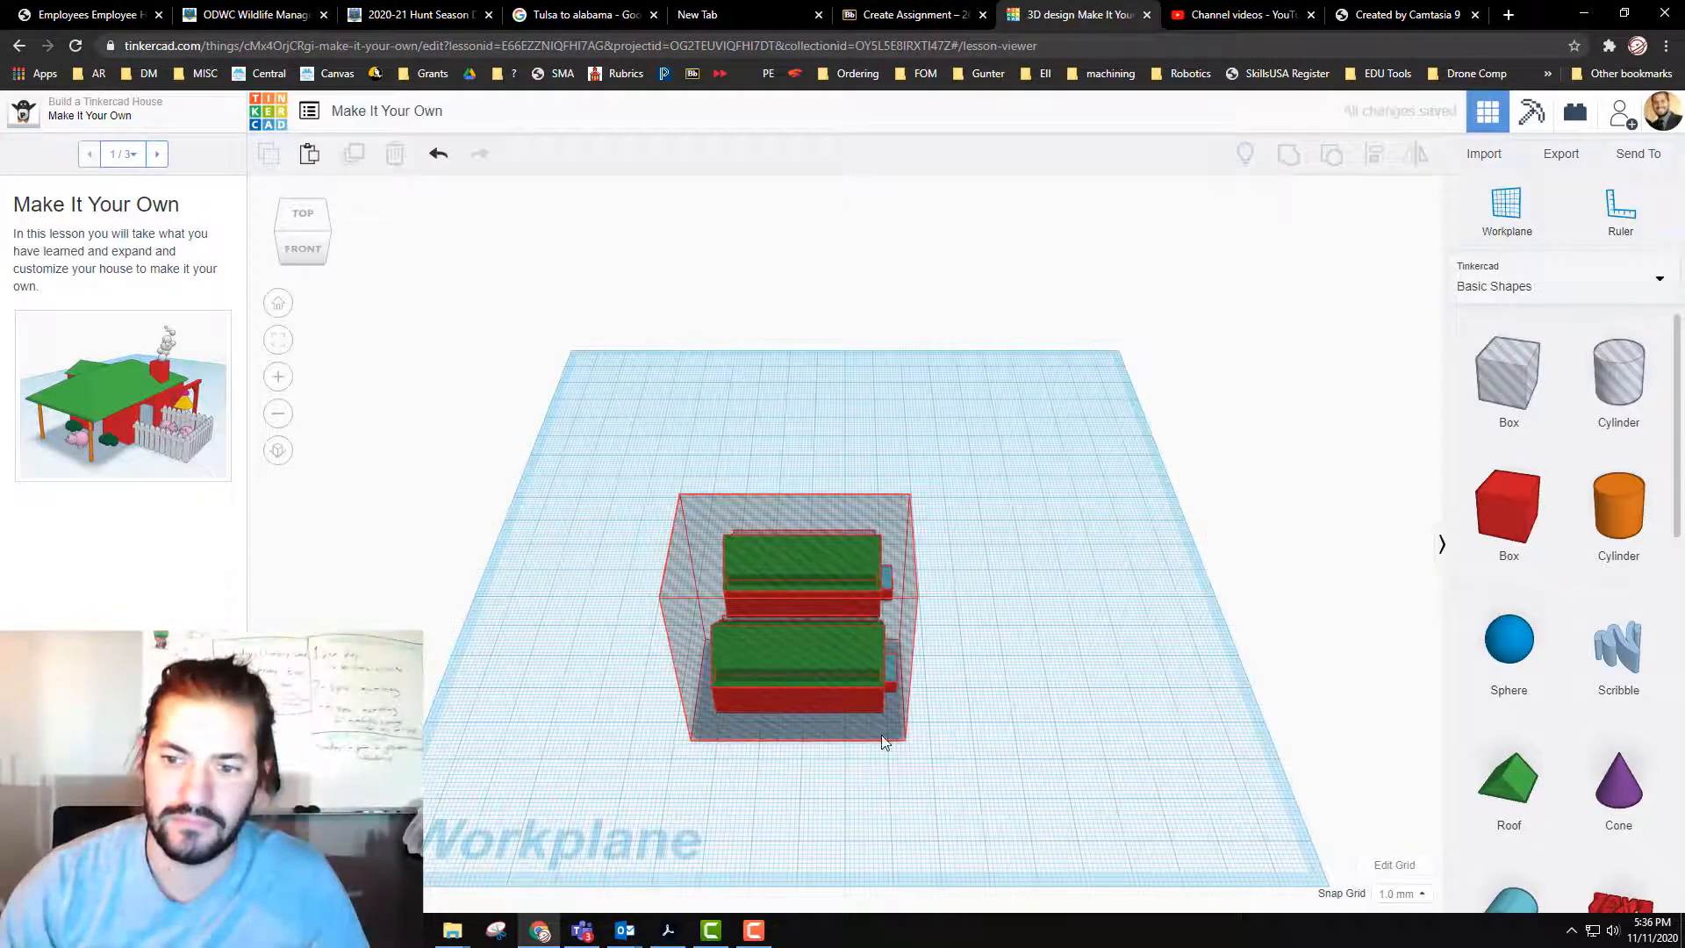
{"action": "right_click_drag", "start_coordinate": [776, 712], "coordinate": [696, 605]}
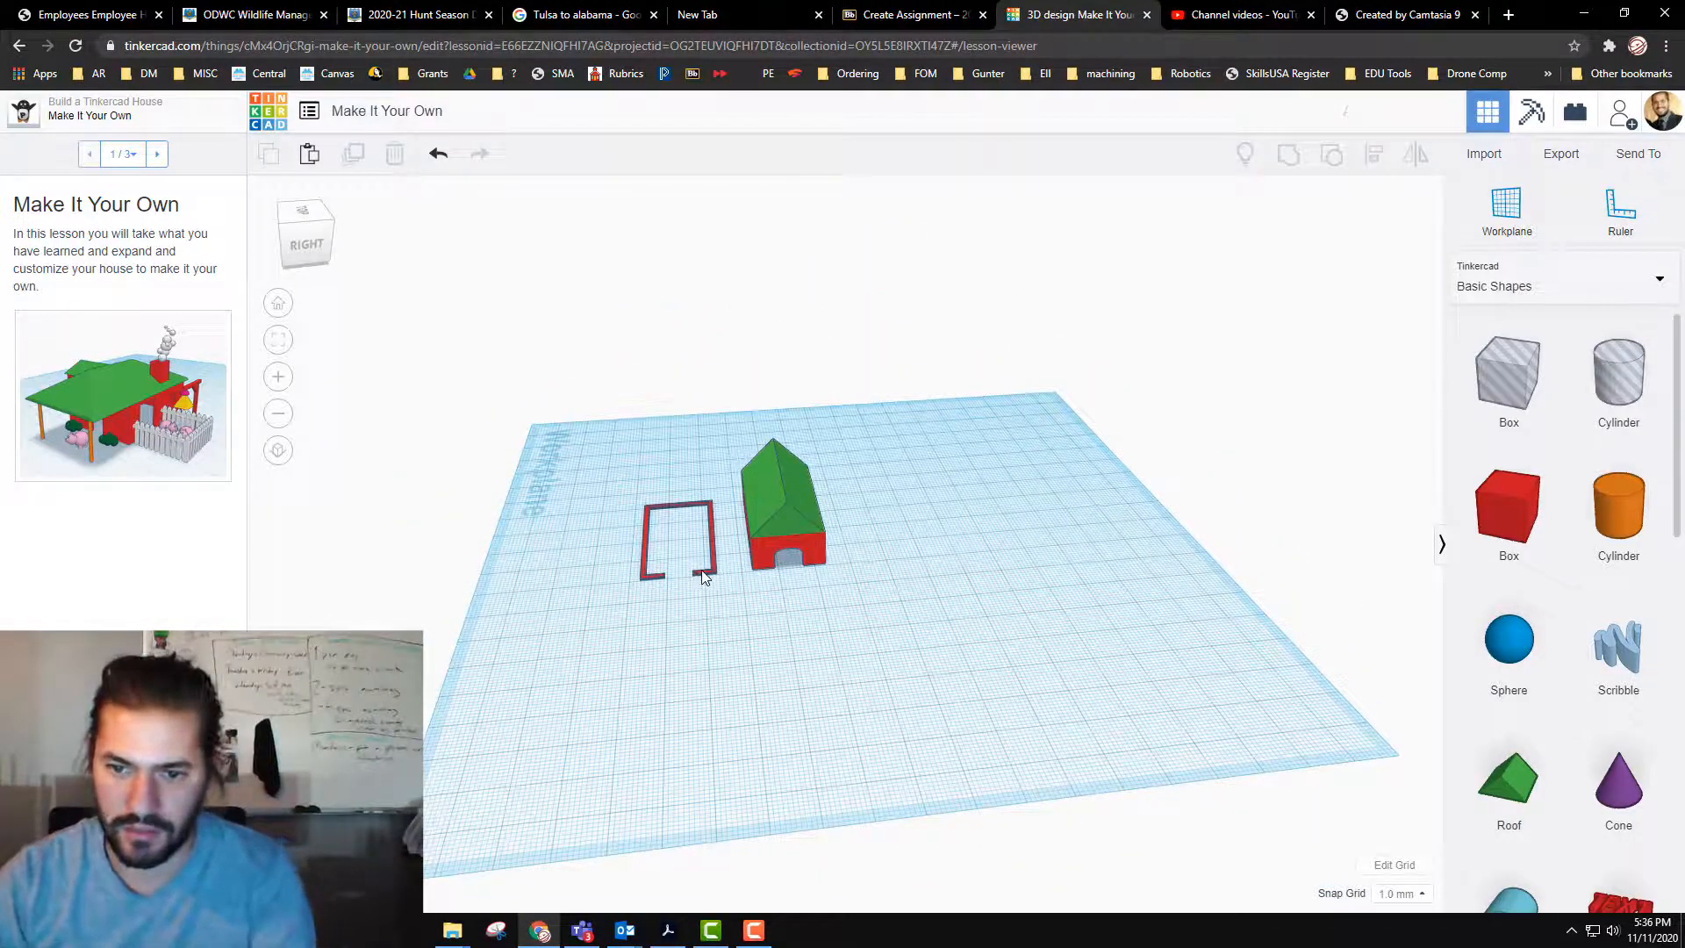
{"action": "left_click_drag", "start_coordinate": [707, 658], "coordinate": [722, 655]}
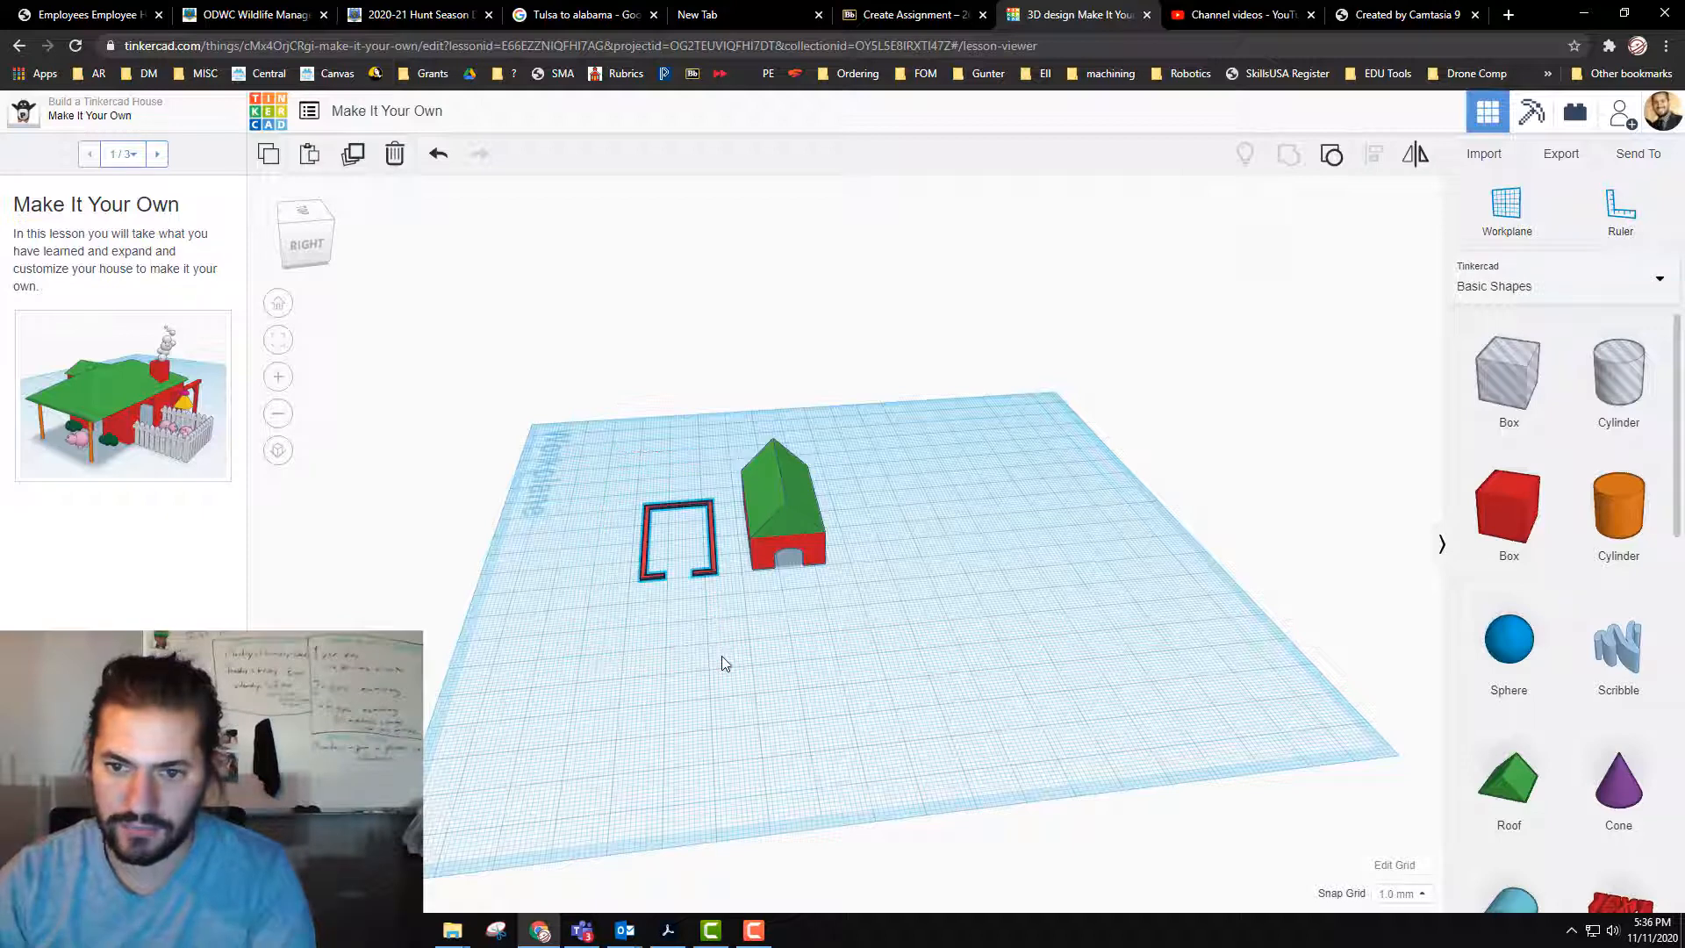
{"action": "key", "text": "Delete"}
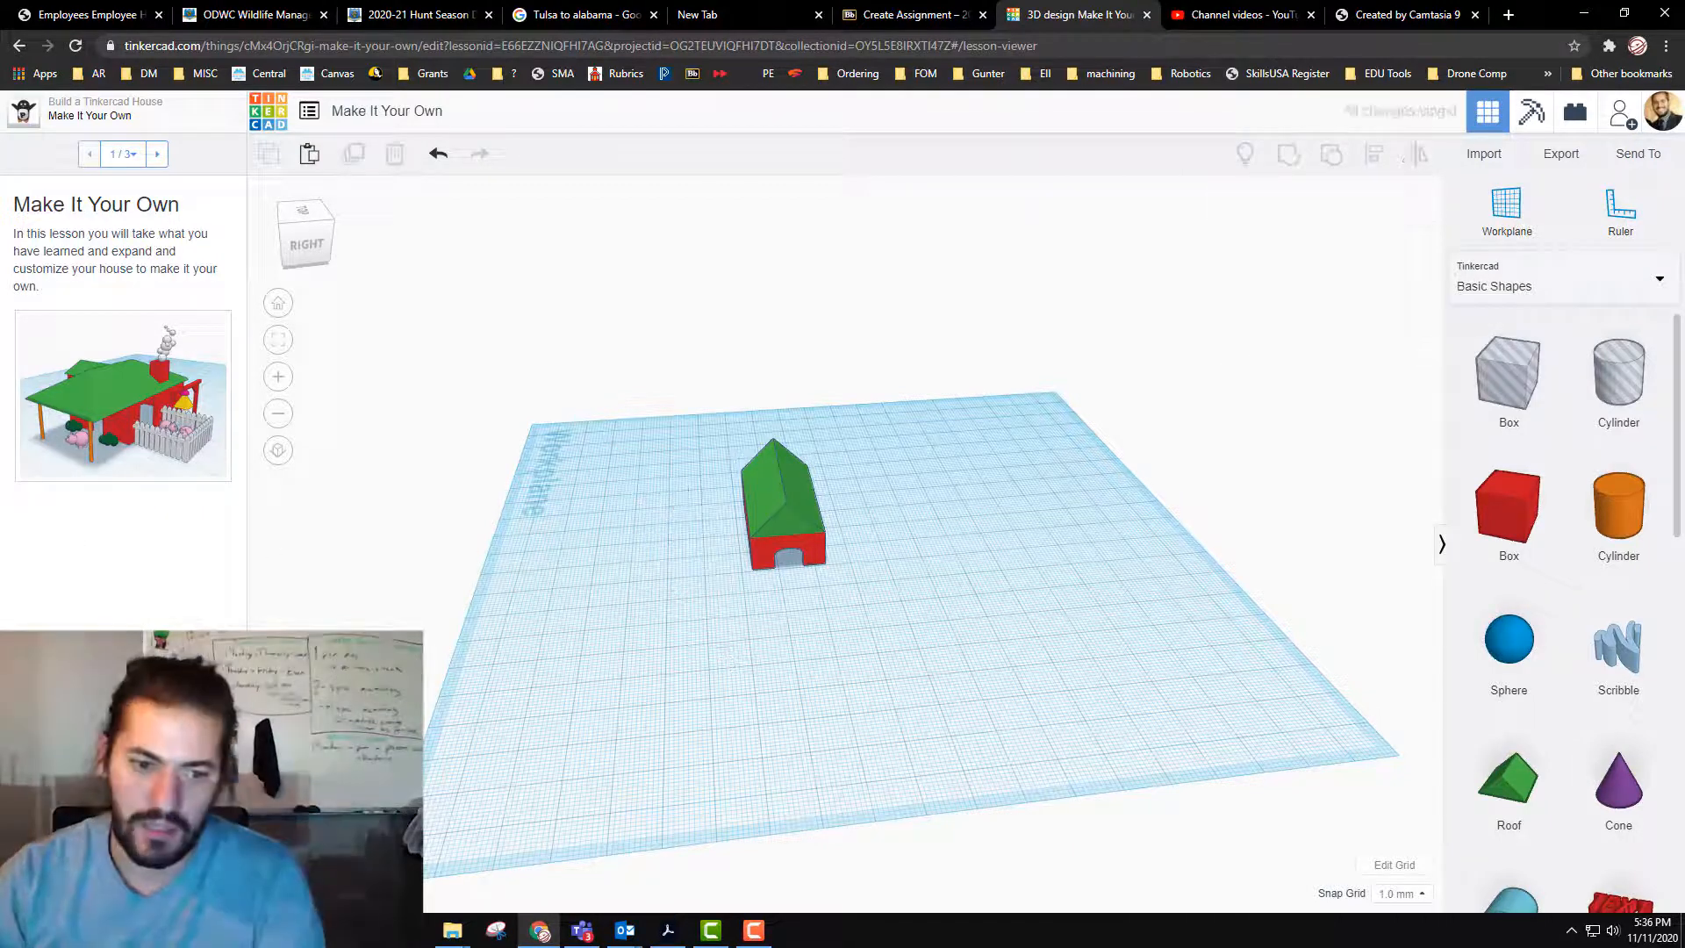
Step: Advance the lesson to the Customize Your House page and bring its first questions into view
{"action": "left_click", "coordinate": [157, 153]}
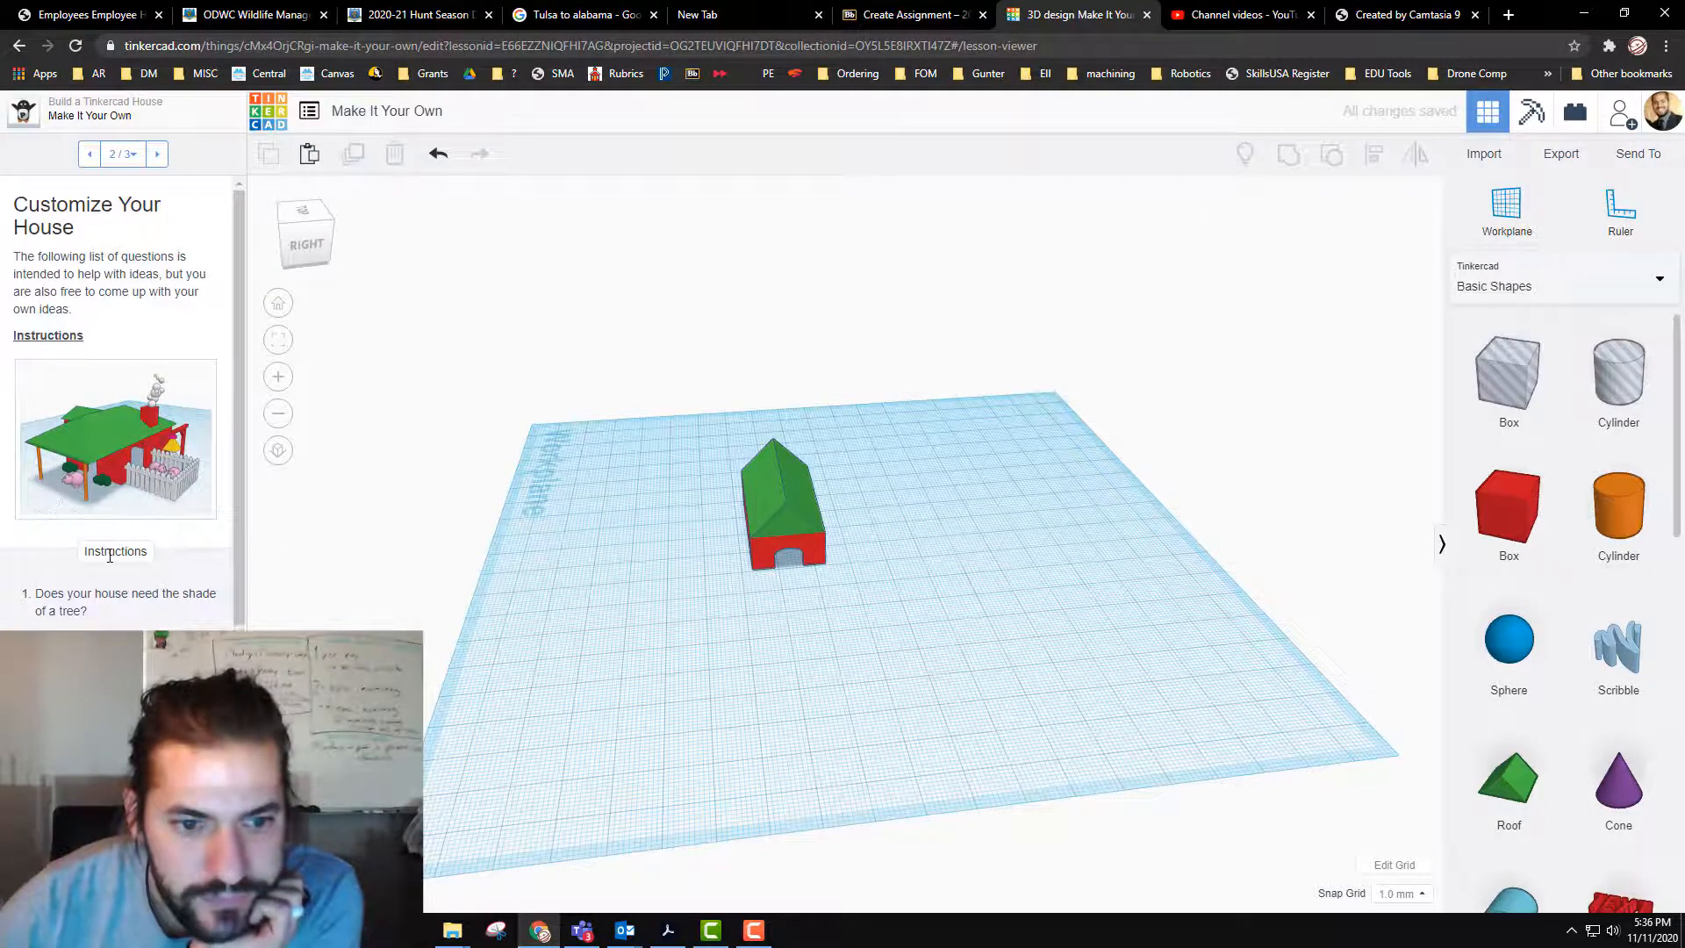
{"action": "scroll", "coordinate": [97, 544], "scroll_direction": "down", "scroll_amount": 1}
{"action": "scroll", "coordinate": [544, 583], "scroll_direction": "up", "scroll_amount": 3}
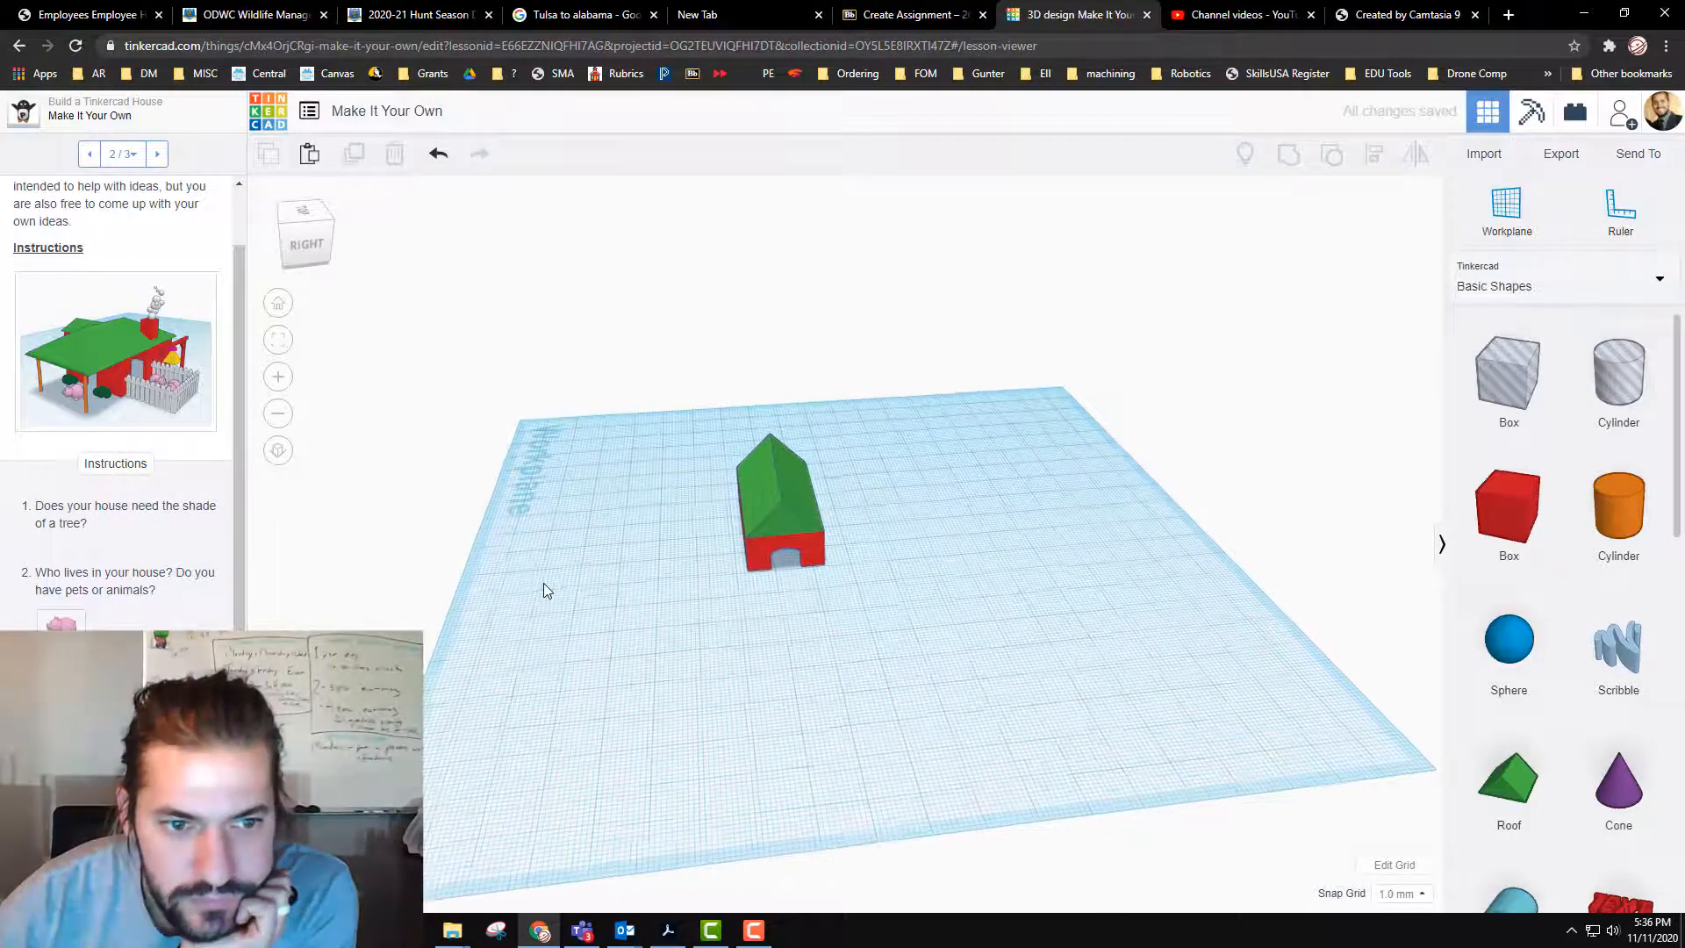
{"action": "middle_click_drag", "start_coordinate": [844, 651], "coordinate": [818, 586]}
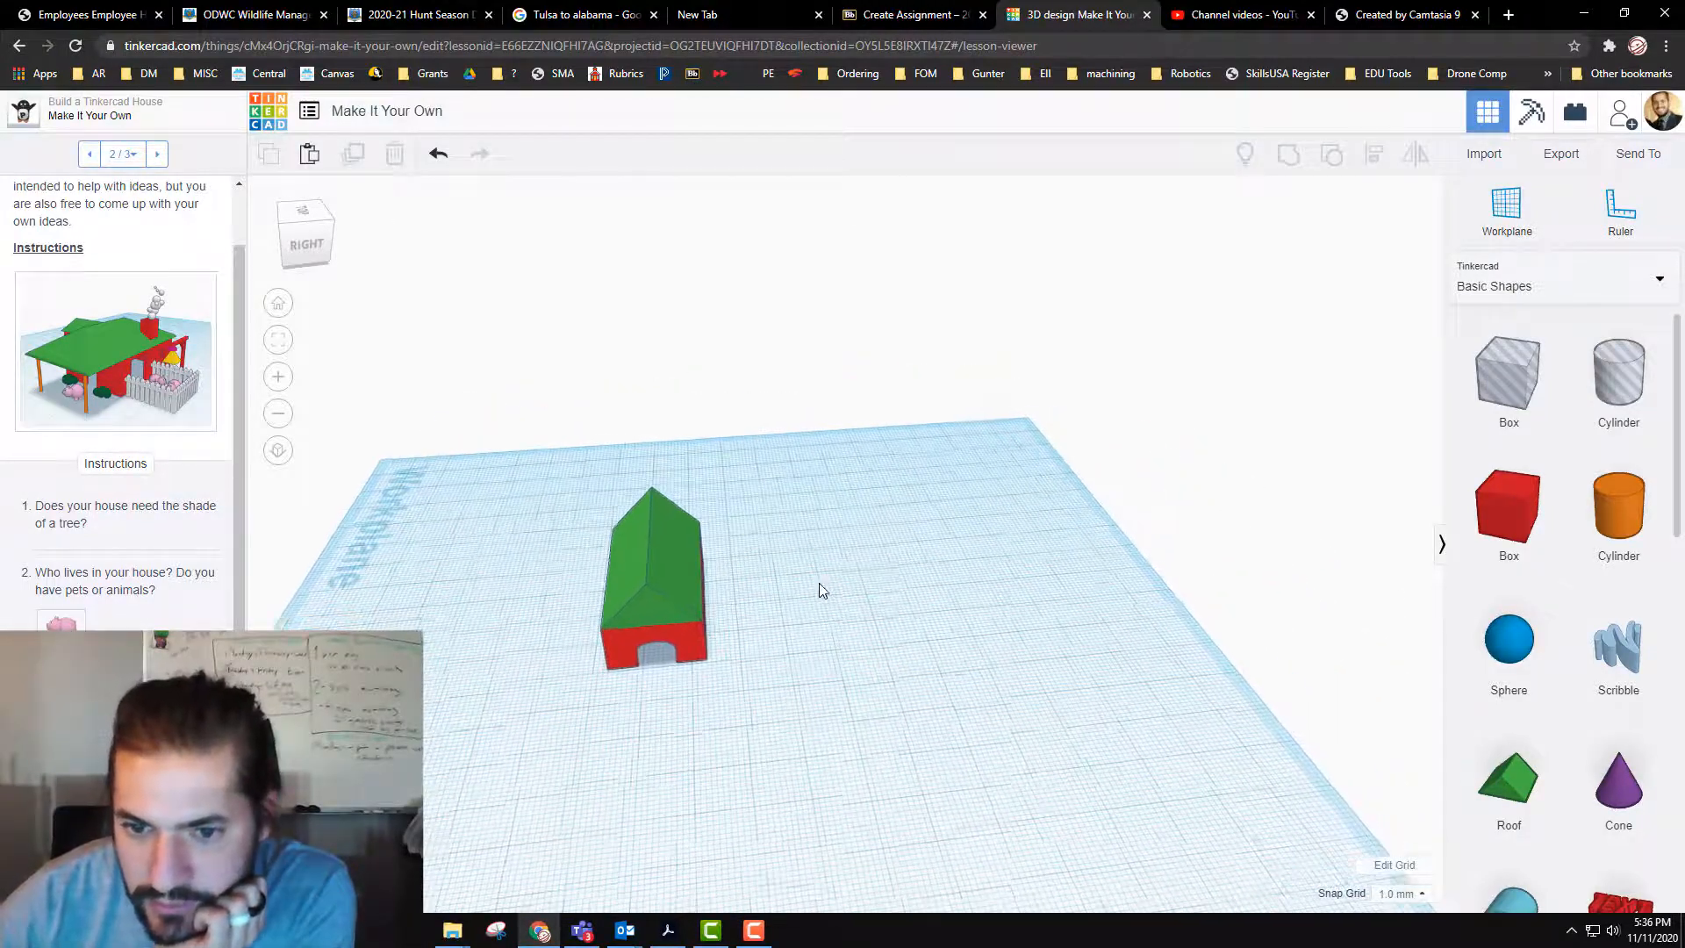
Step: Place an Evergreen tree from the Shape Library's Structures & Scenery category on the workplane beside the house
{"action": "left_click", "coordinate": [1624, 301]}
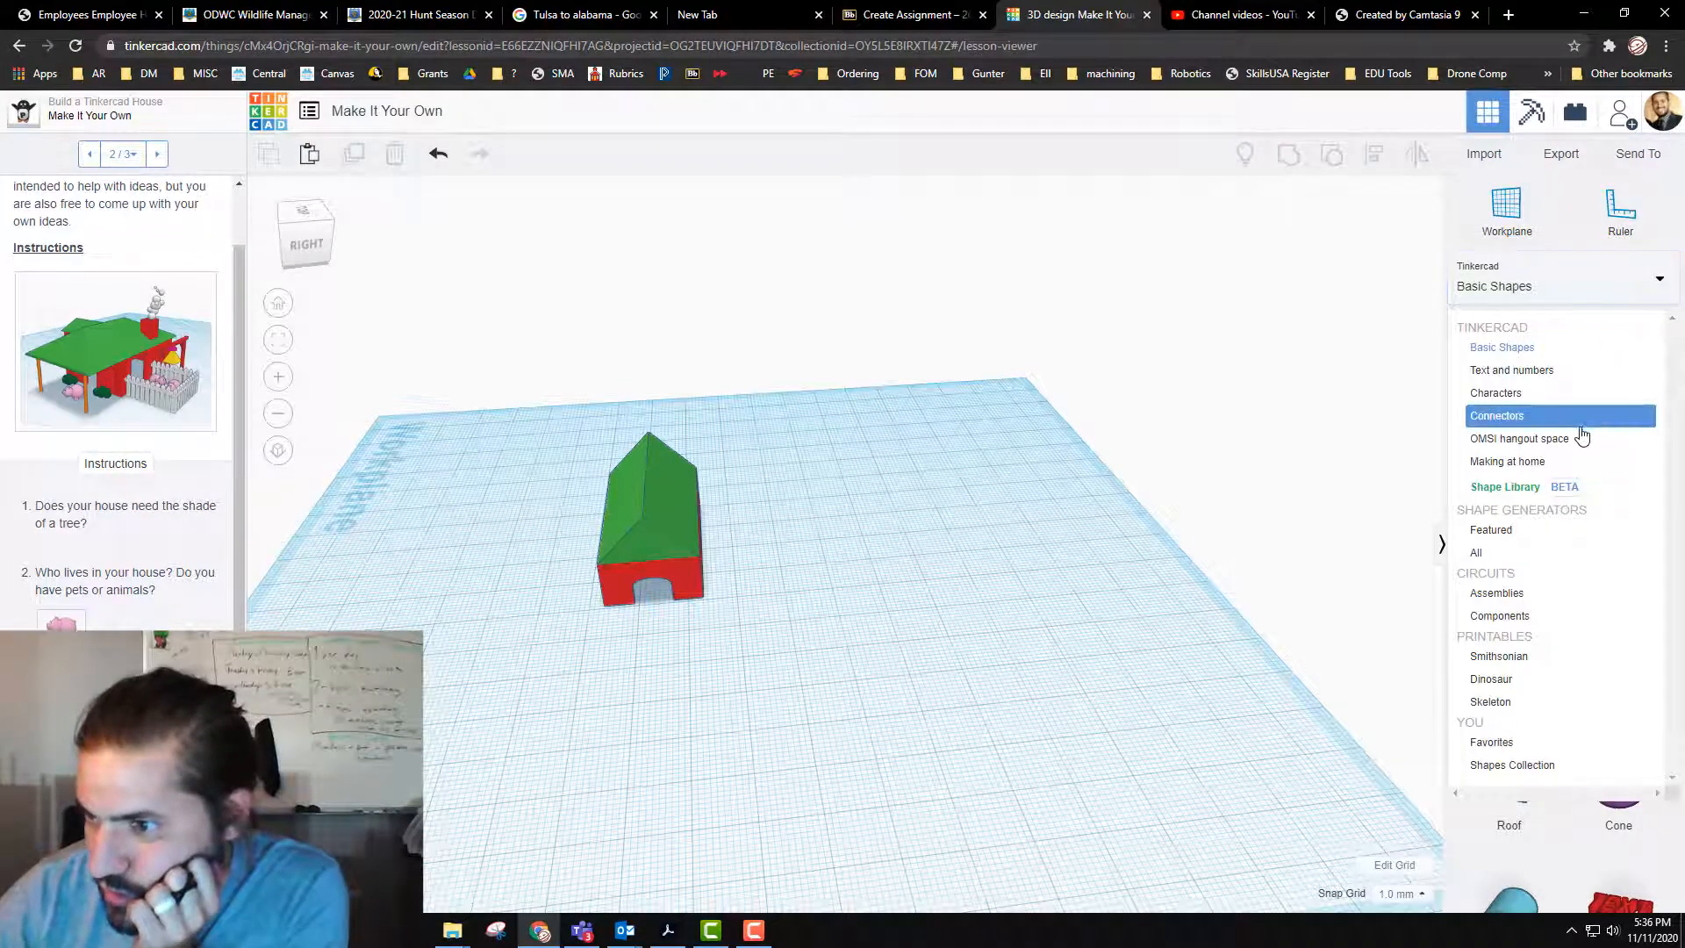
{"action": "left_click", "coordinate": [1528, 488]}
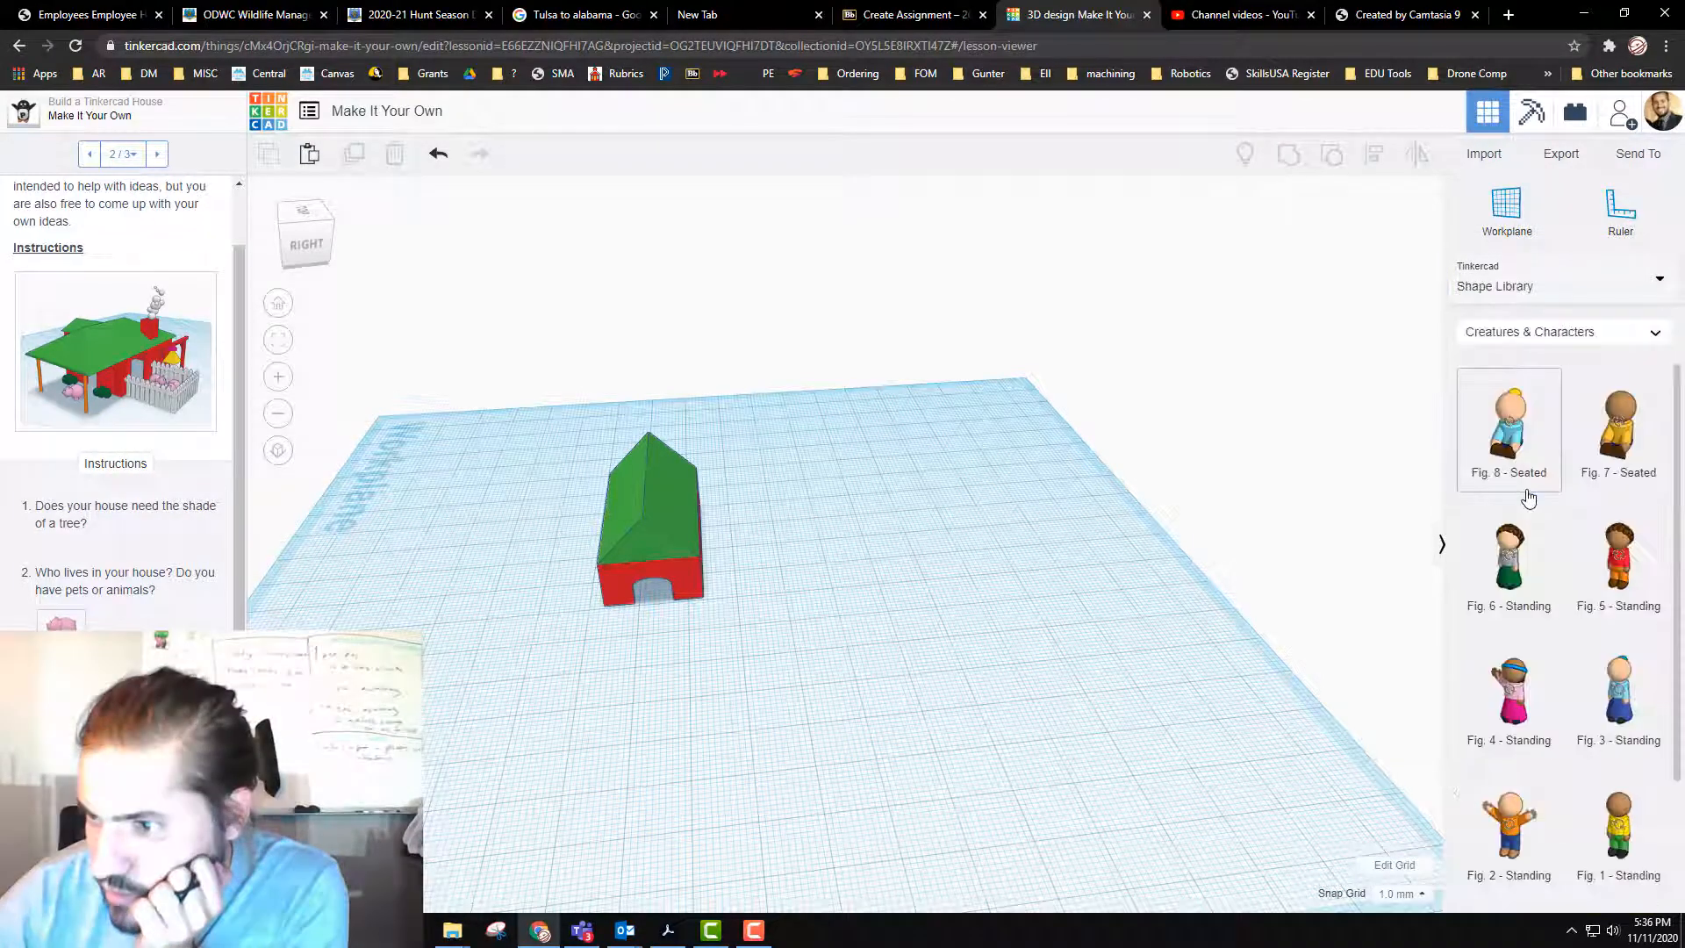
{"action": "scroll", "coordinate": [1597, 403], "scroll_direction": "down", "scroll_amount": 1}
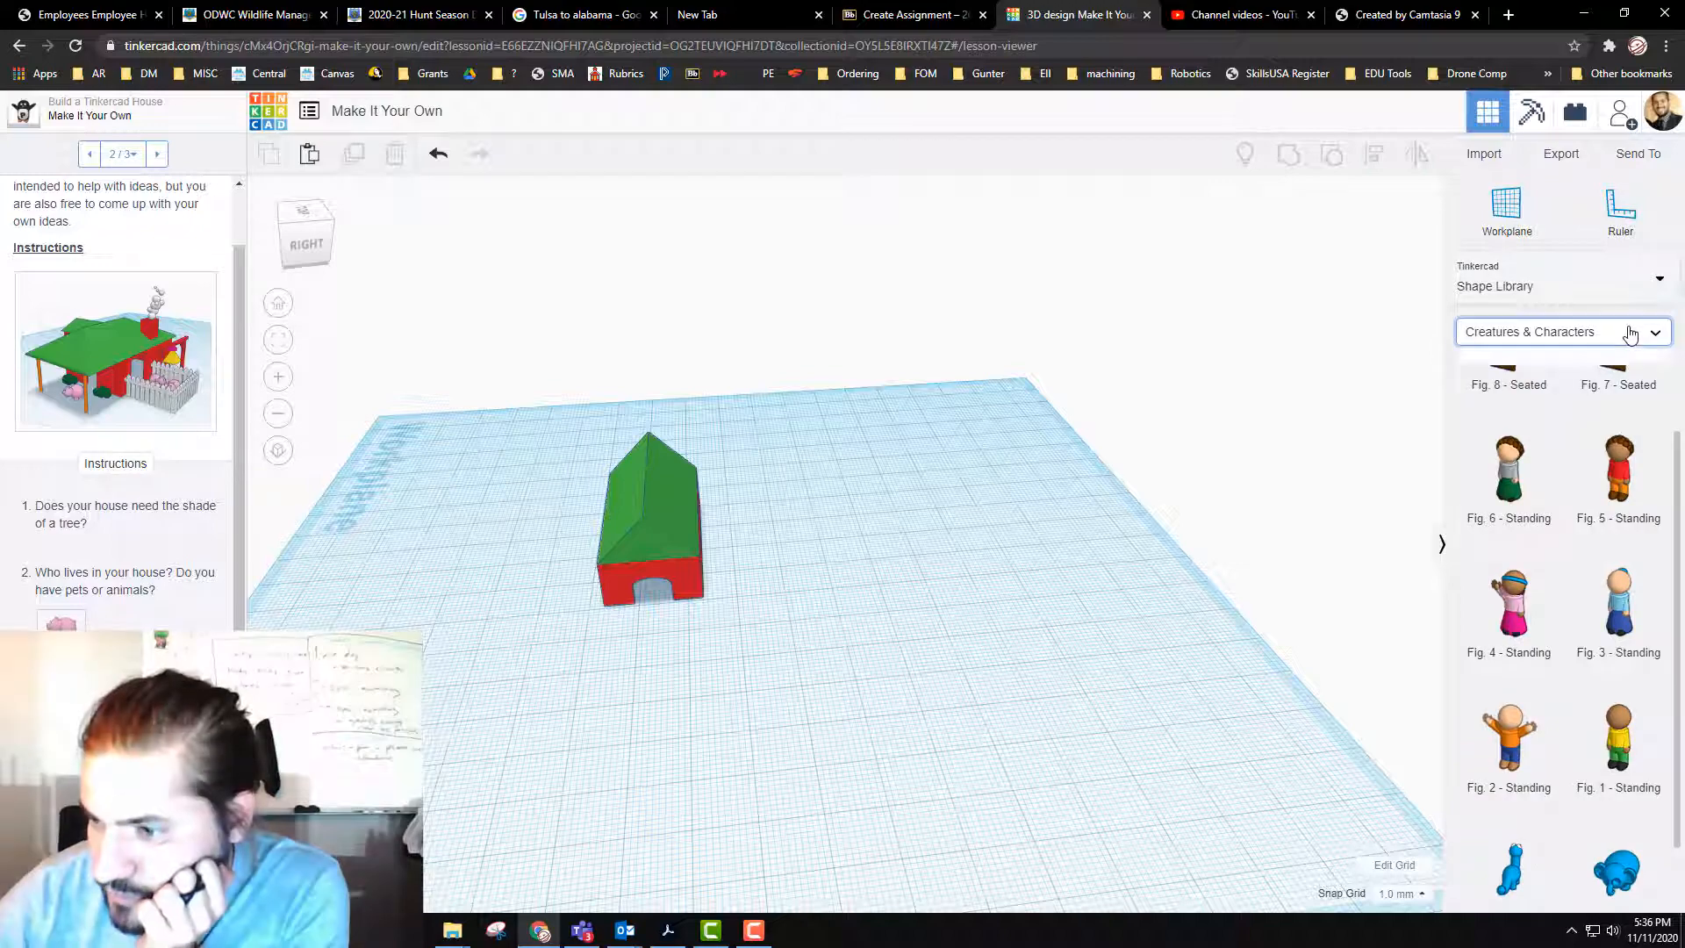
{"action": "left_click", "coordinate": [1629, 334]}
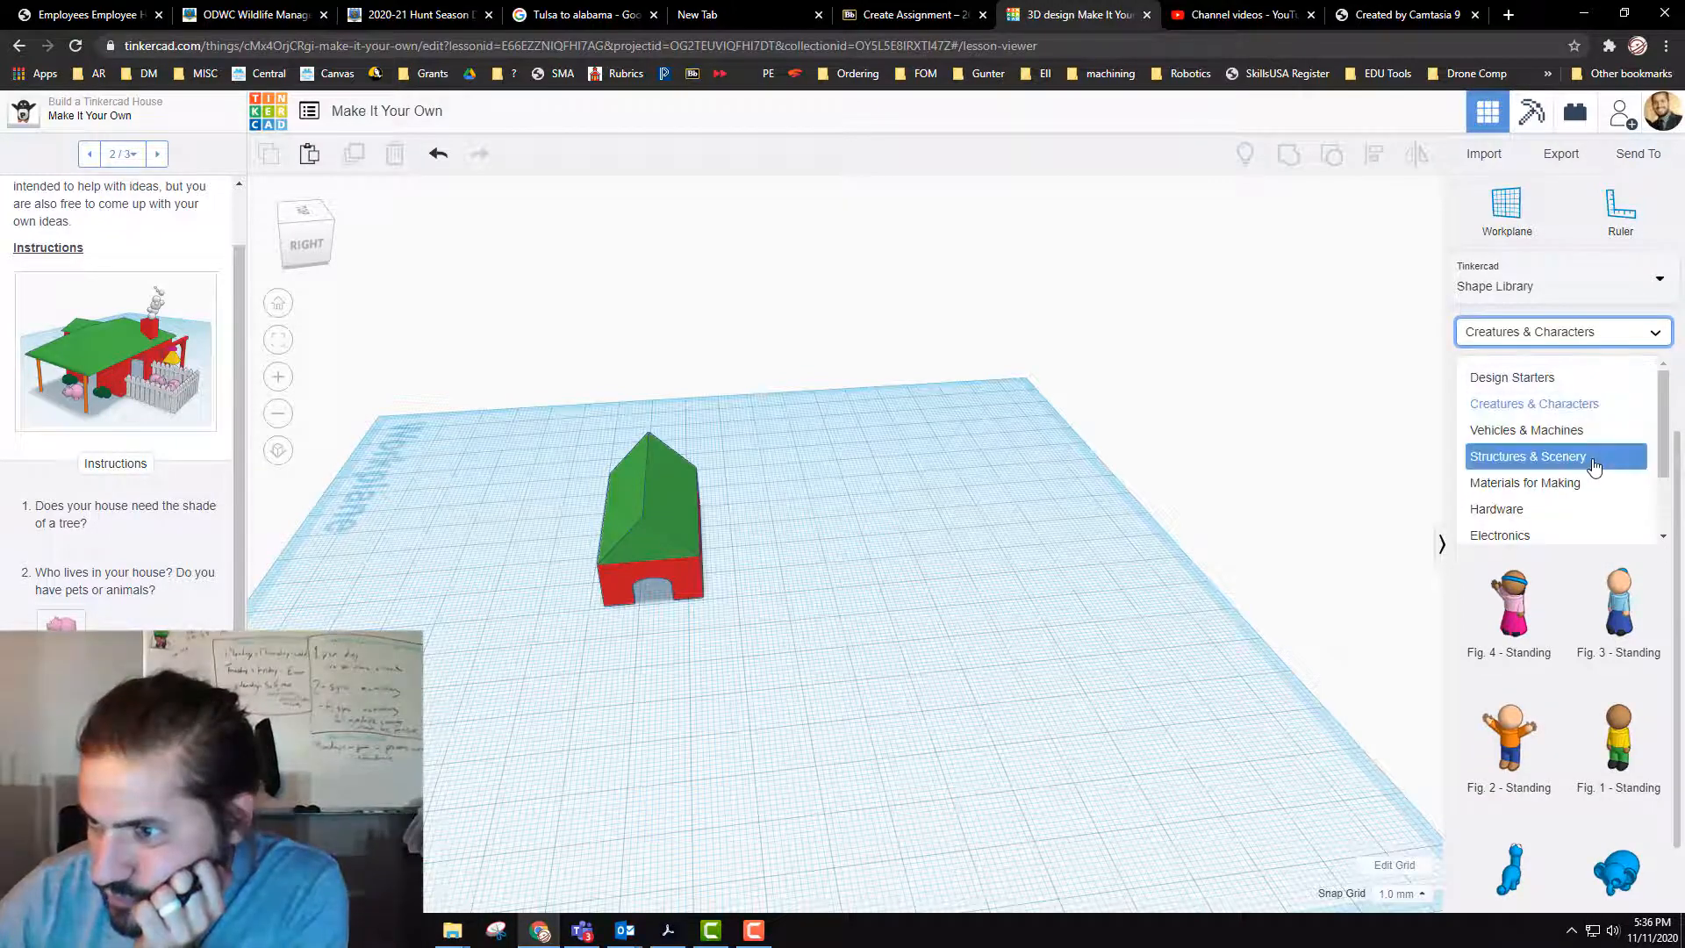
{"action": "left_click", "coordinate": [1595, 467]}
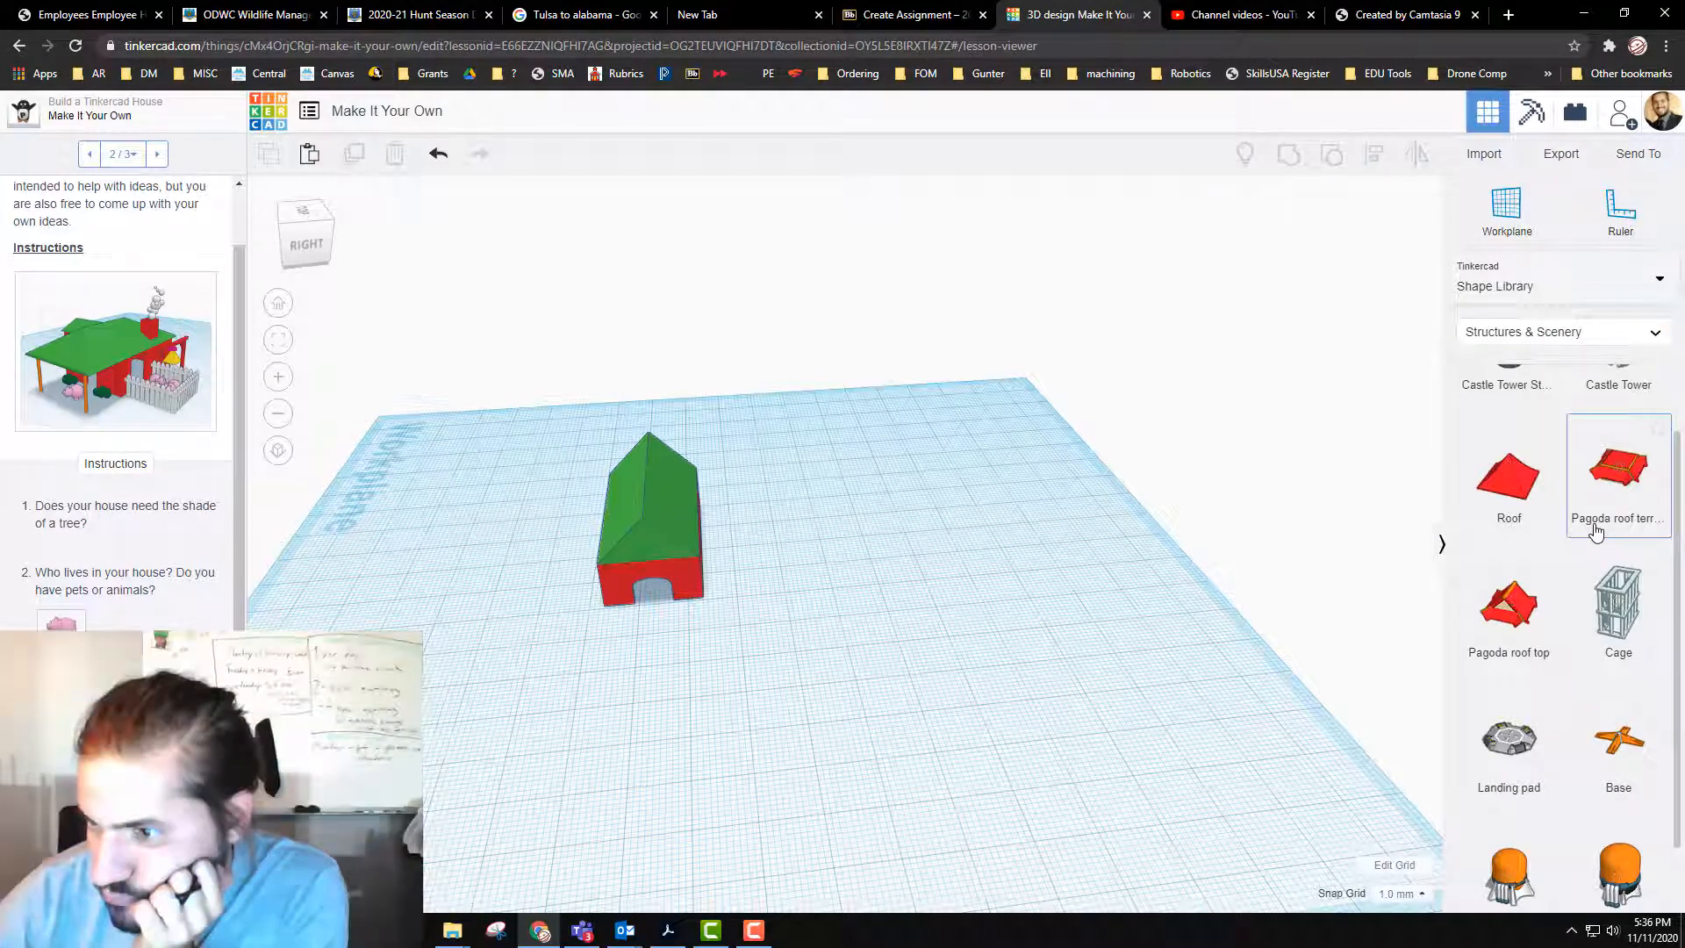
{"action": "scroll", "coordinate": [1596, 531], "scroll_direction": "down", "scroll_amount": 1}
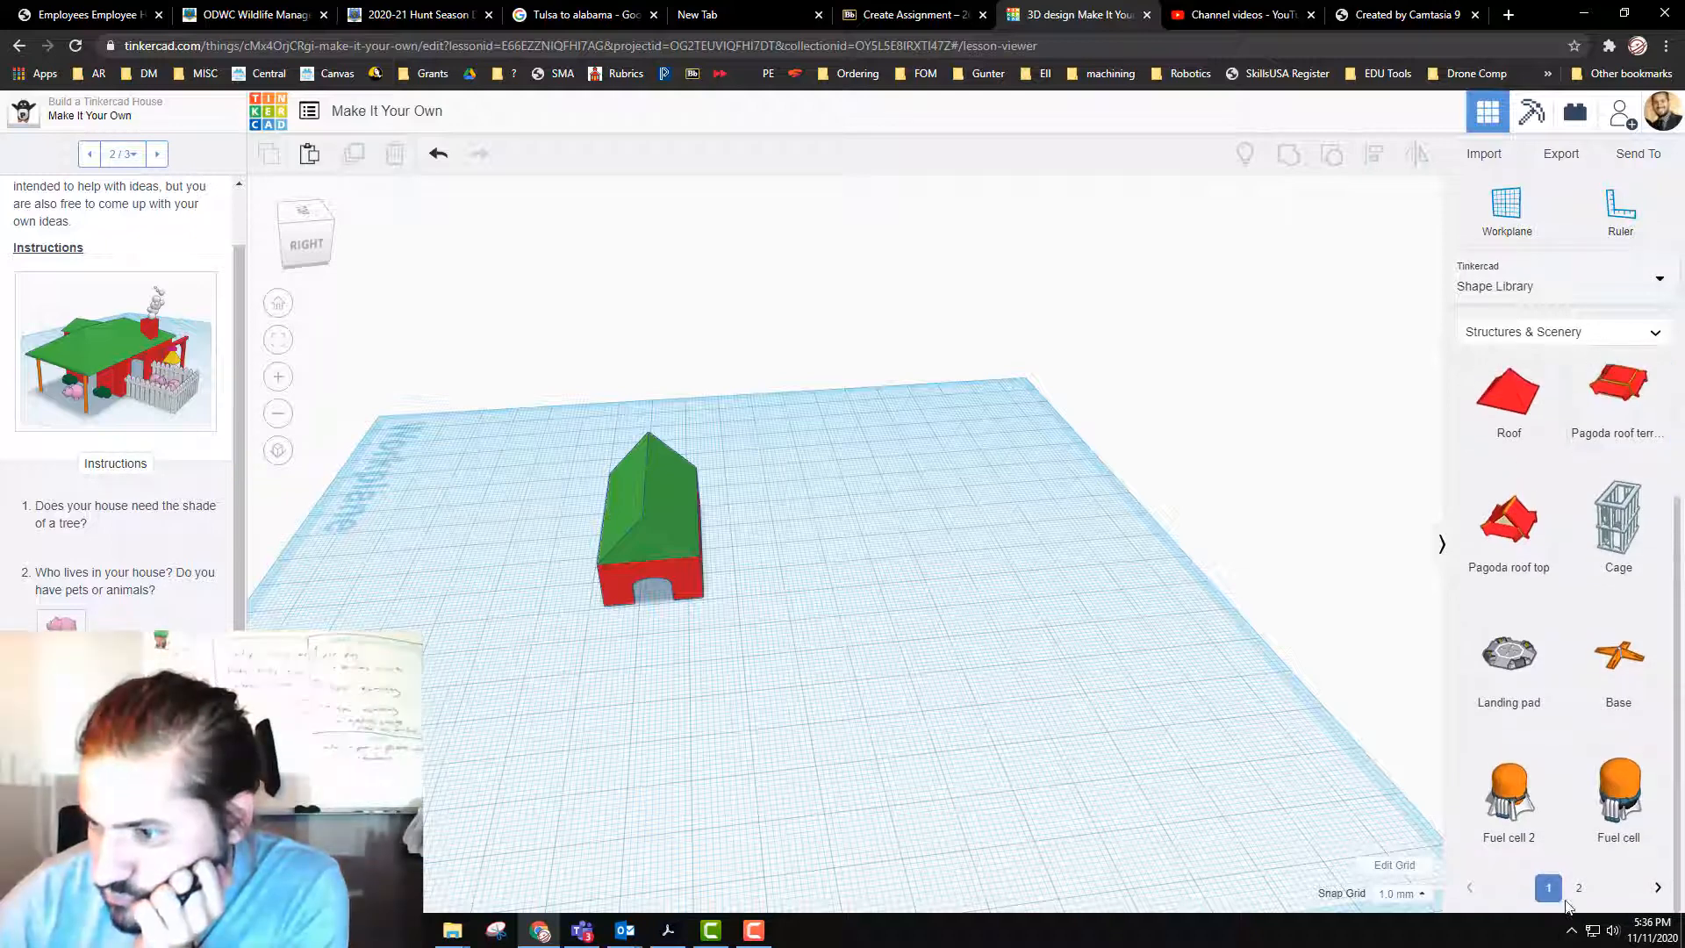
{"action": "left_click", "coordinate": [1579, 887]}
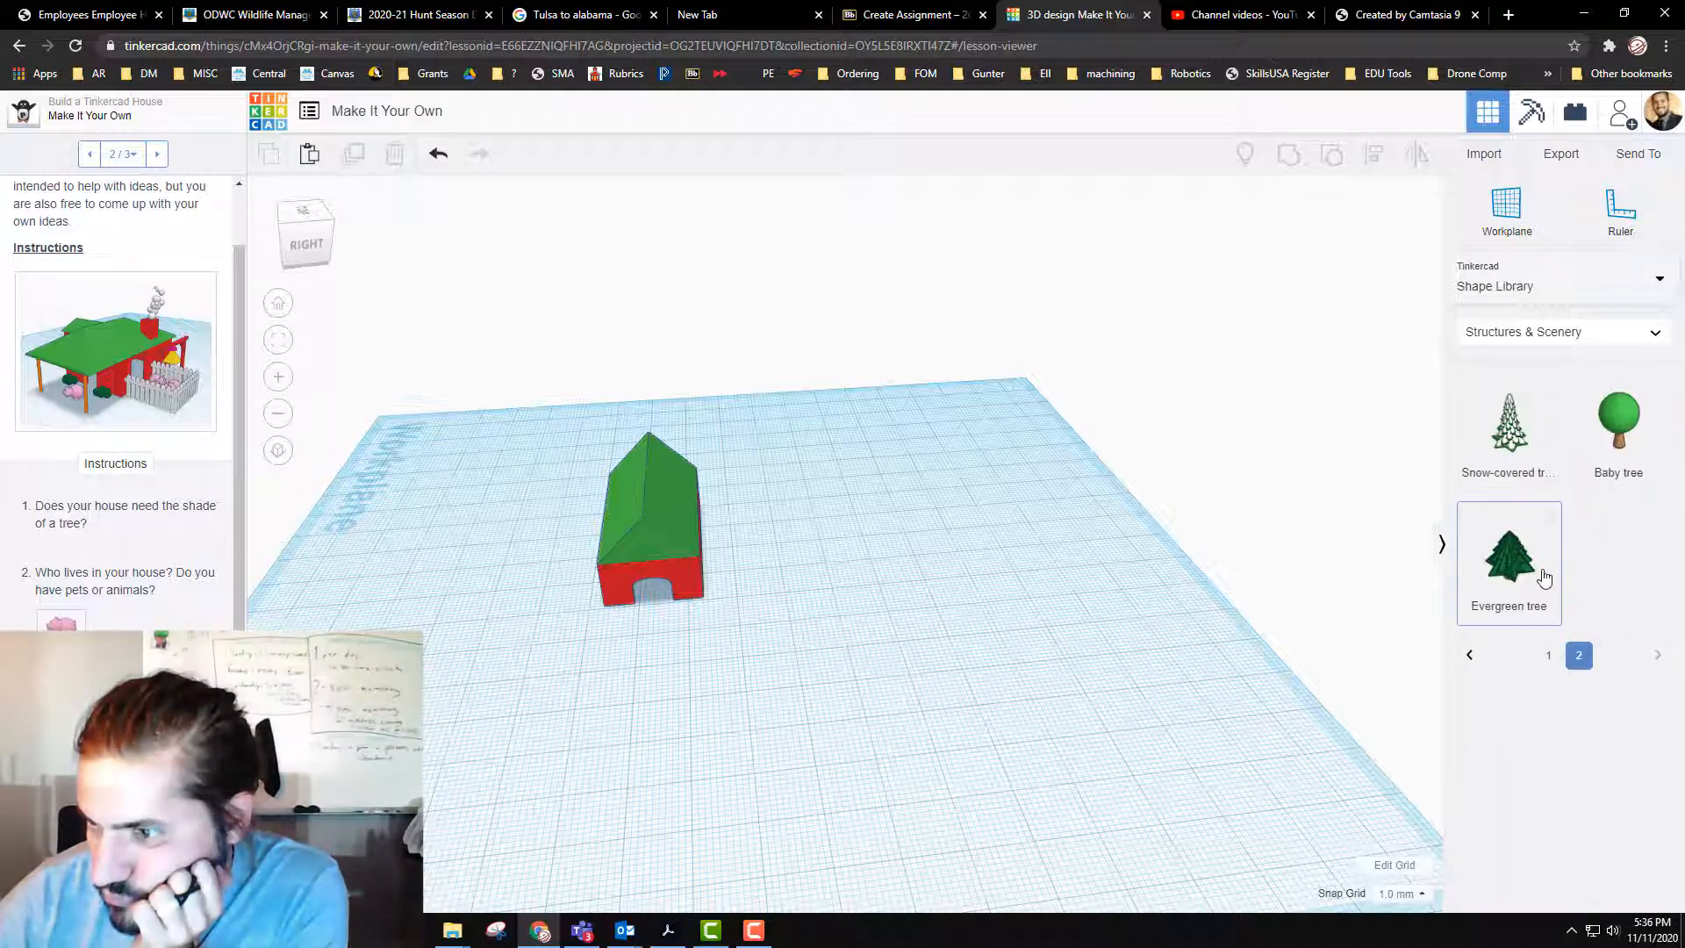
{"action": "left_click_drag", "start_coordinate": [1522, 555], "coordinate": [904, 651]}
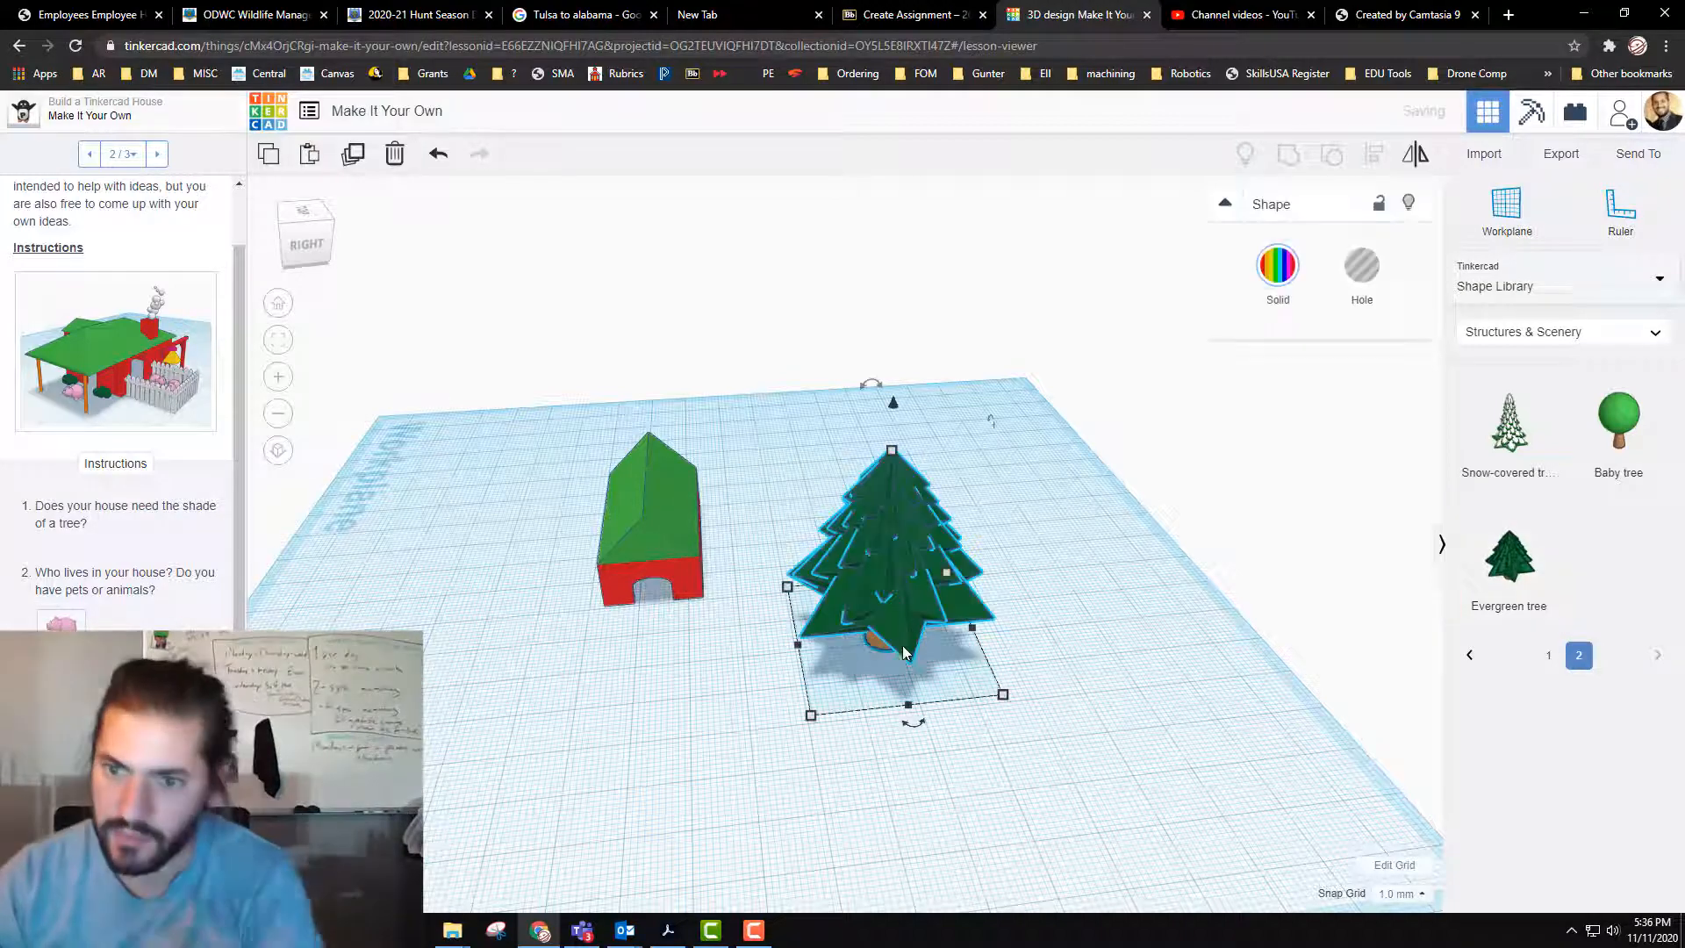
Step: Duplicate the evergreen tree and move the copy in front of the house, about 45 mm and 37 mm from the original
{"action": "right_click_drag", "start_coordinate": [1091, 691], "coordinate": [919, 421]}
{"action": "left_click_drag", "start_coordinate": [885, 388], "coordinate": [881, 336]}
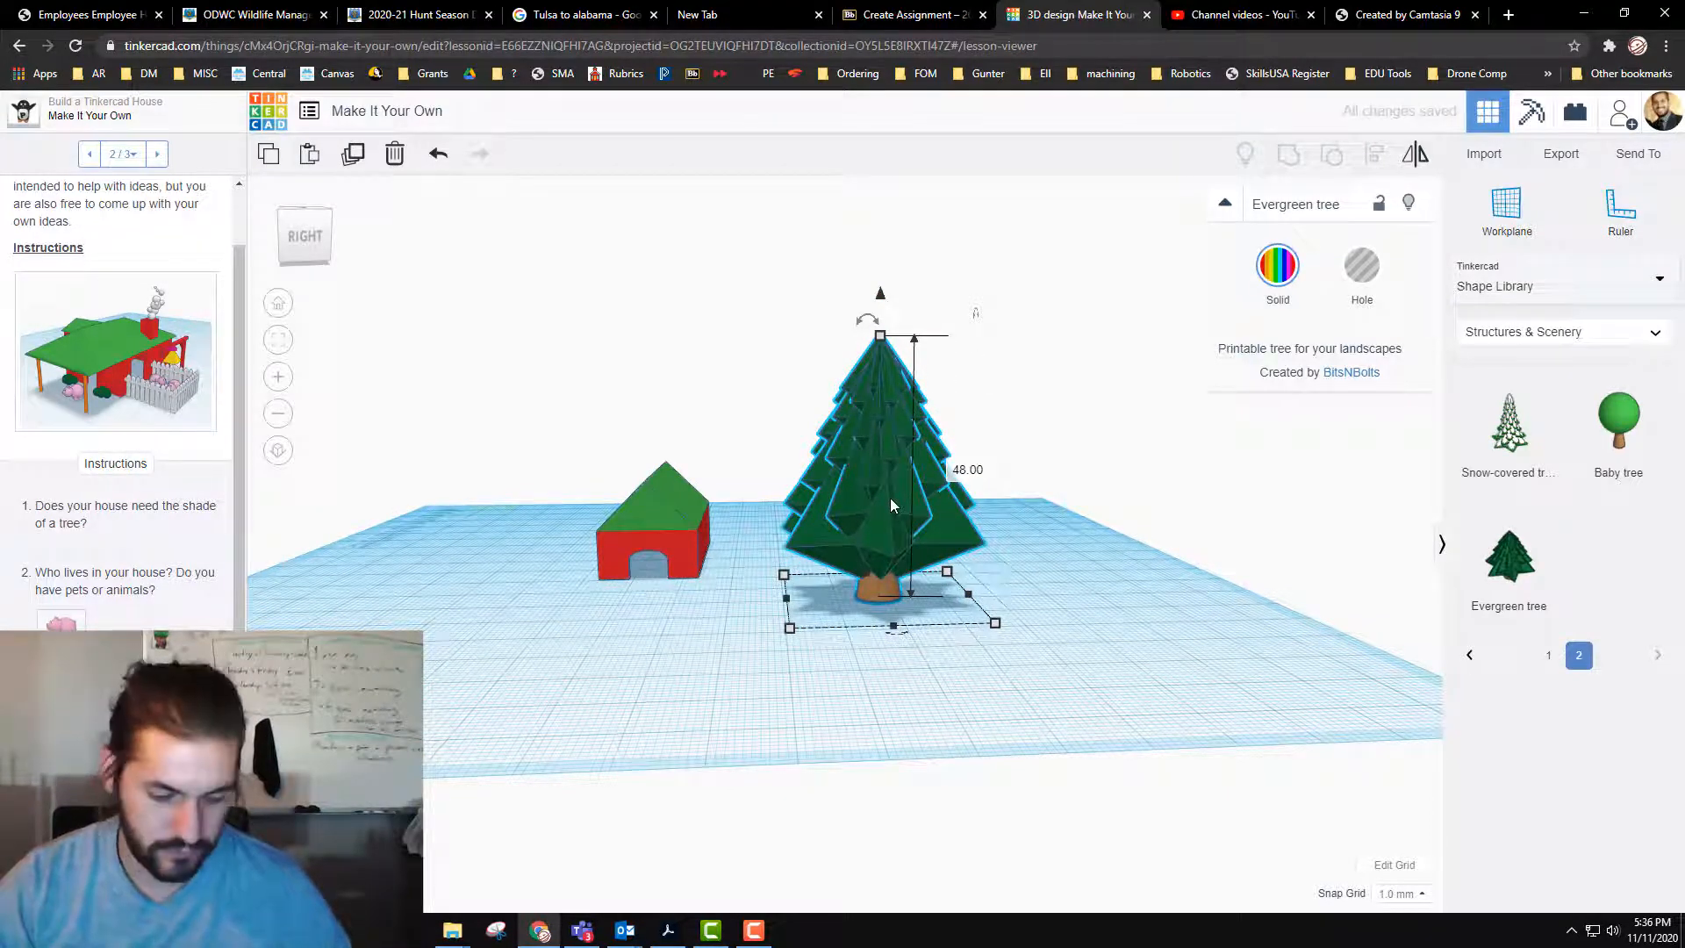
{"action": "key", "text": "ctrl+d"}
{"action": "left_click_drag", "start_coordinate": [890, 505], "coordinate": [744, 551]}
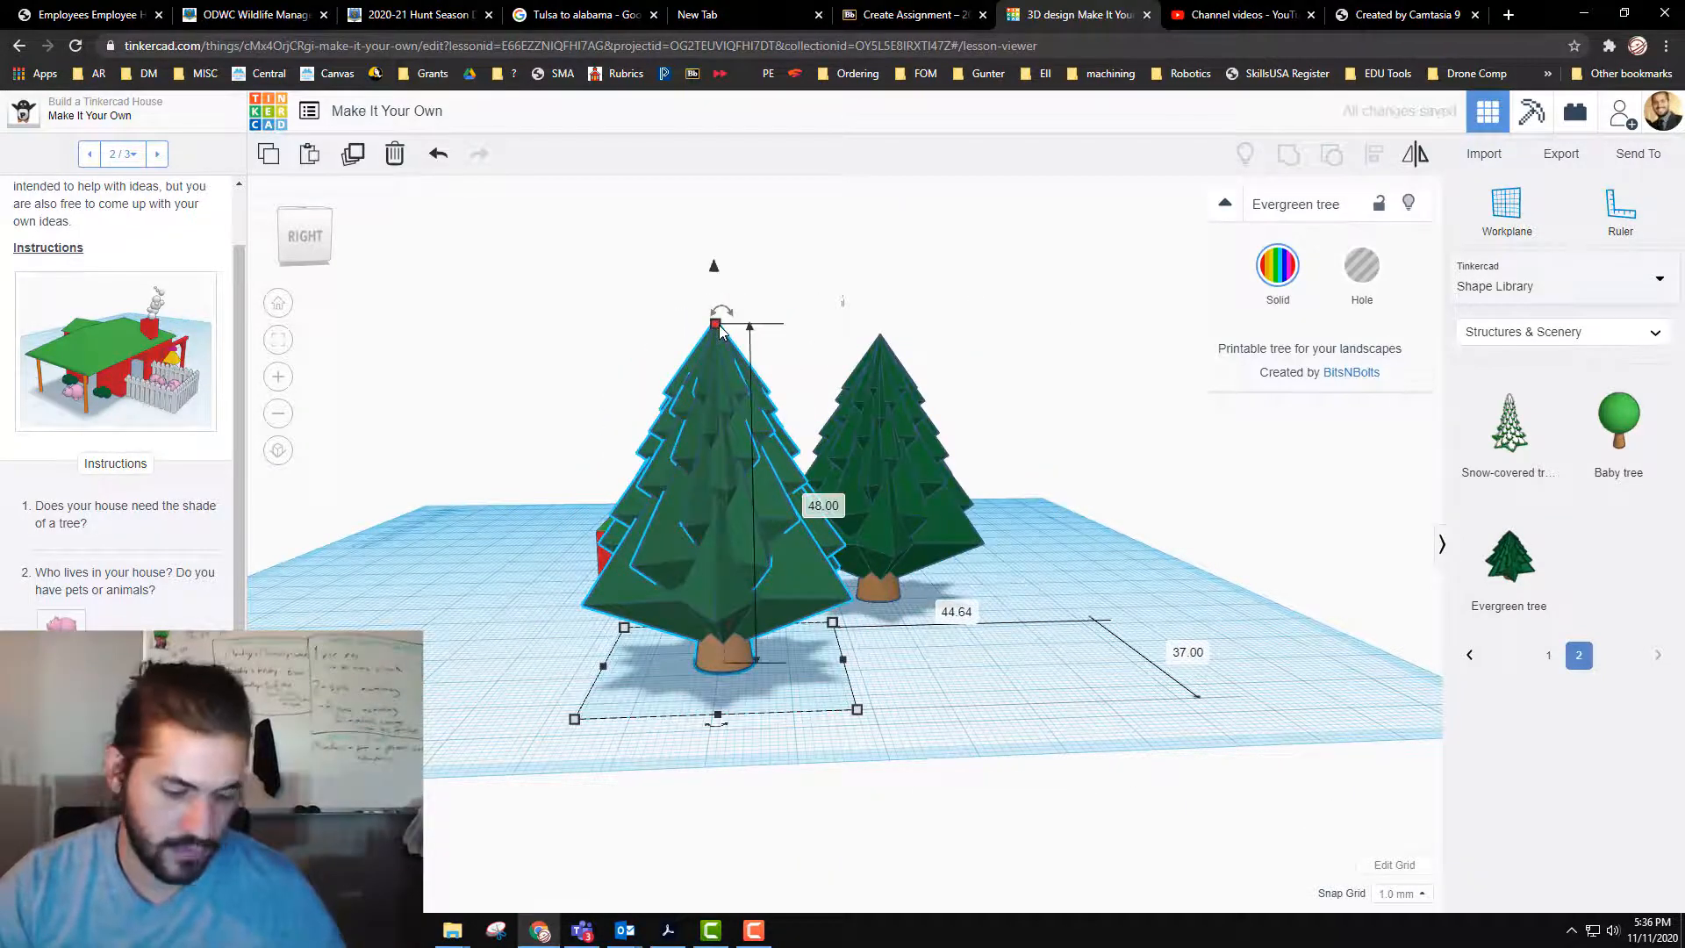
Step: Scale the tree copy down to about 18 mm tall and move it close to the front corner of the house
{"action": "left_click_drag", "start_coordinate": [720, 329], "coordinate": [722, 546], "text": "shift"}
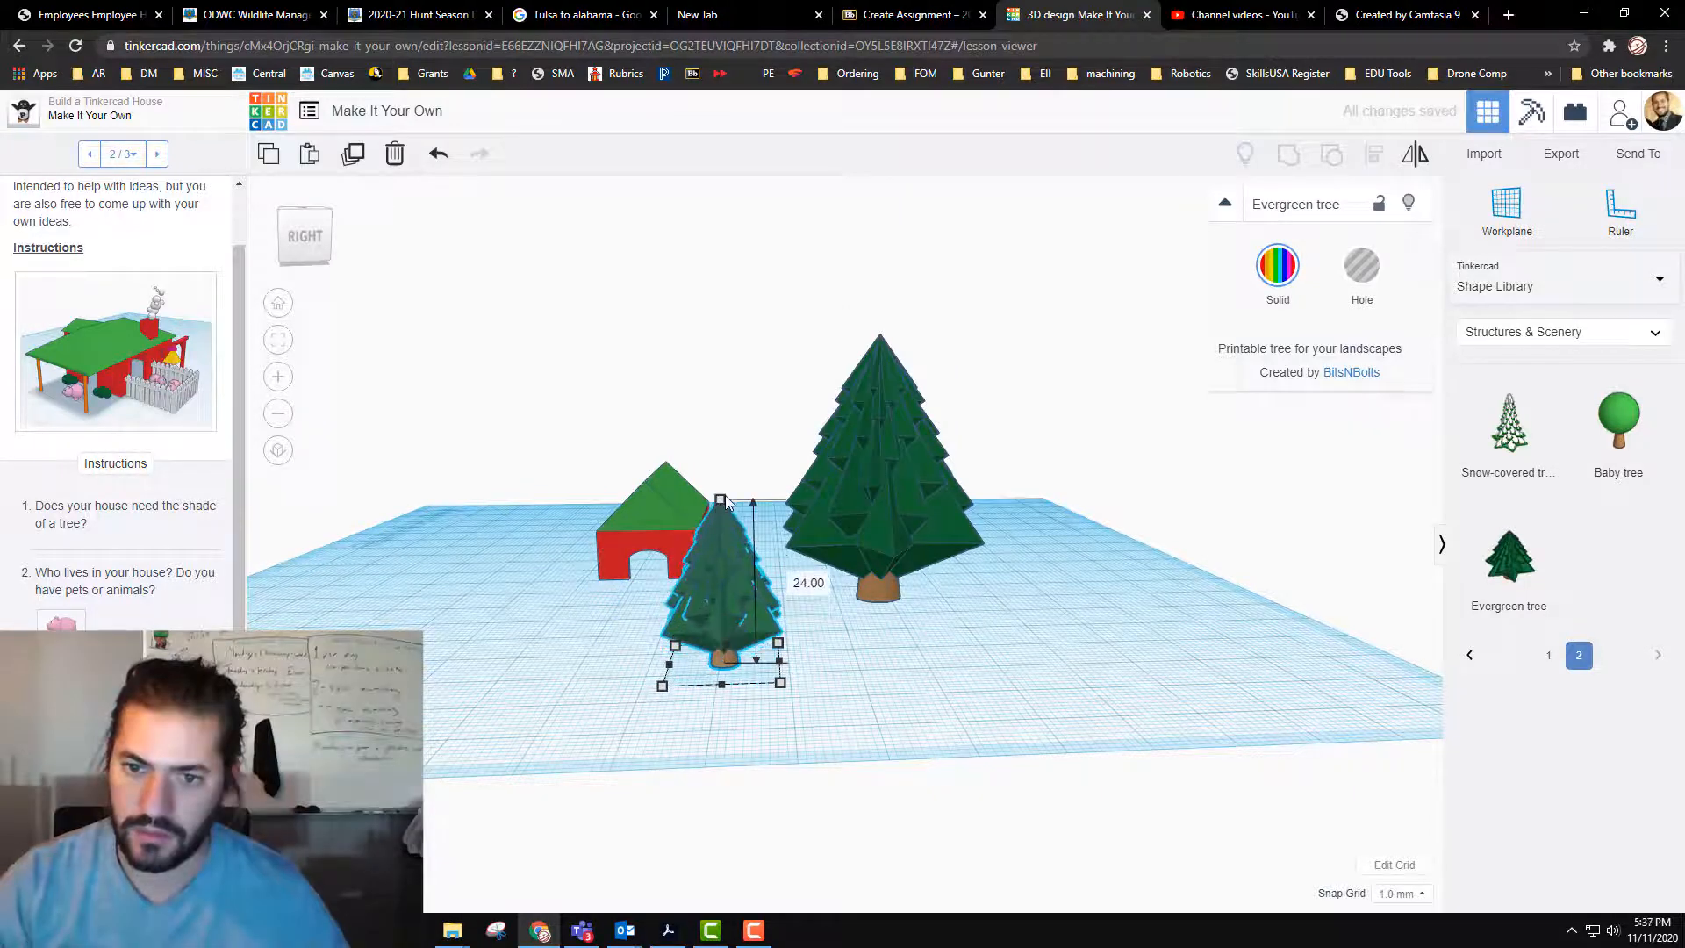
{"action": "left_click_drag", "start_coordinate": [781, 683], "coordinate": [755, 684]}
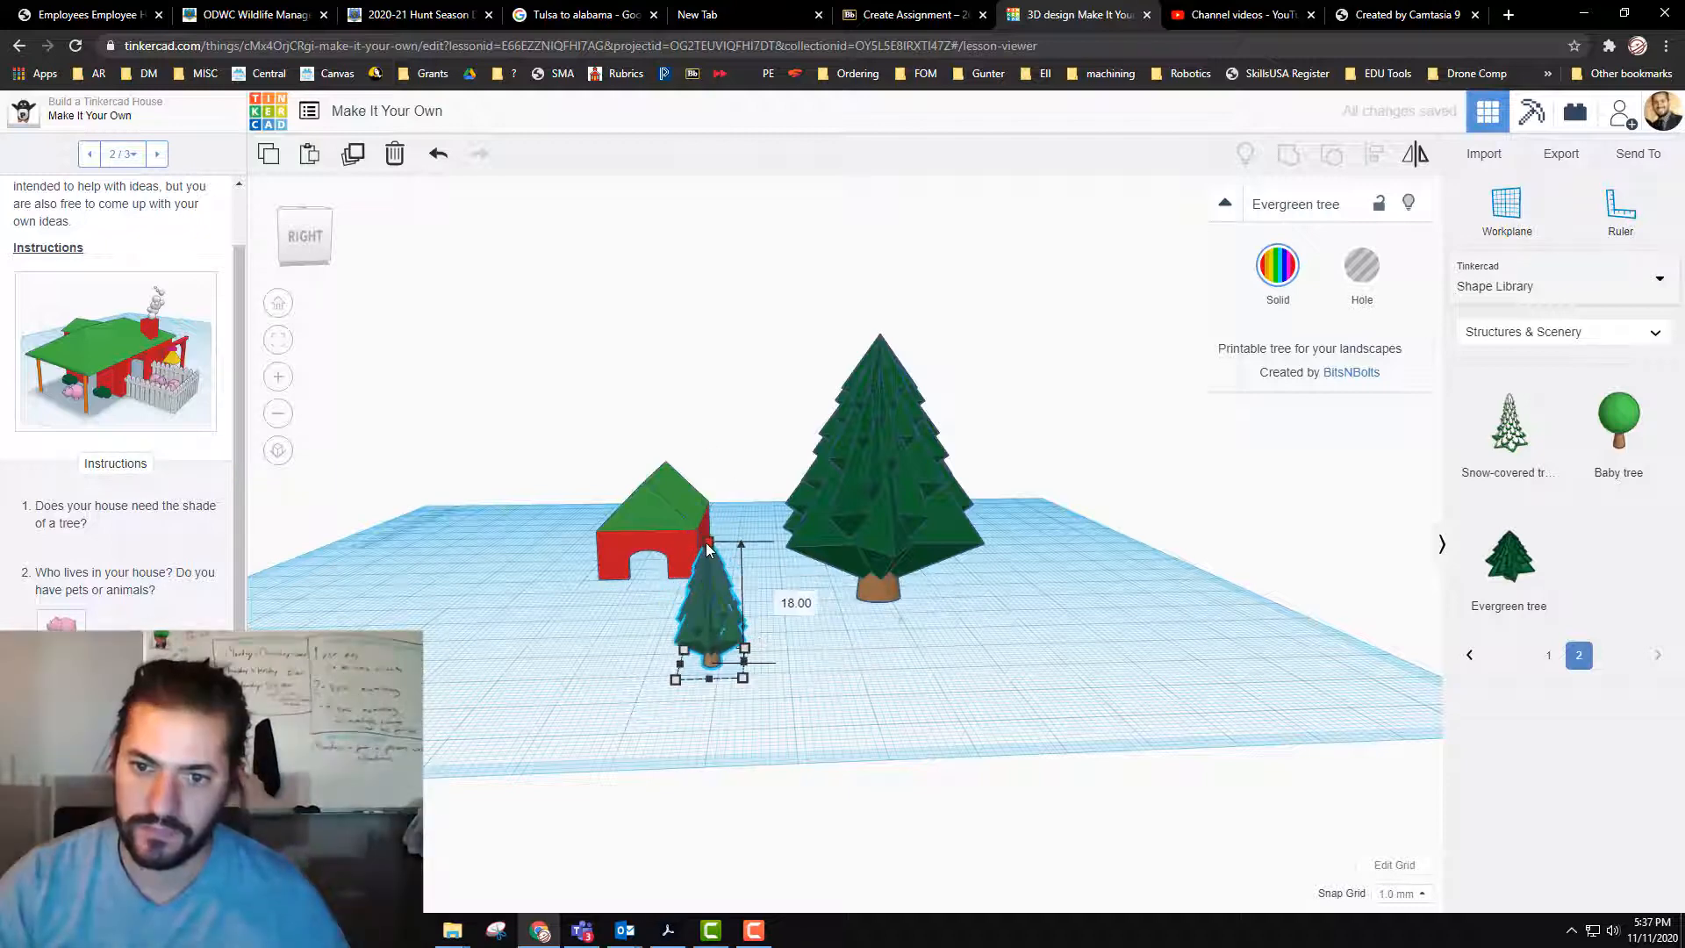
{"action": "left_click_drag", "start_coordinate": [711, 592], "coordinate": [734, 546]}
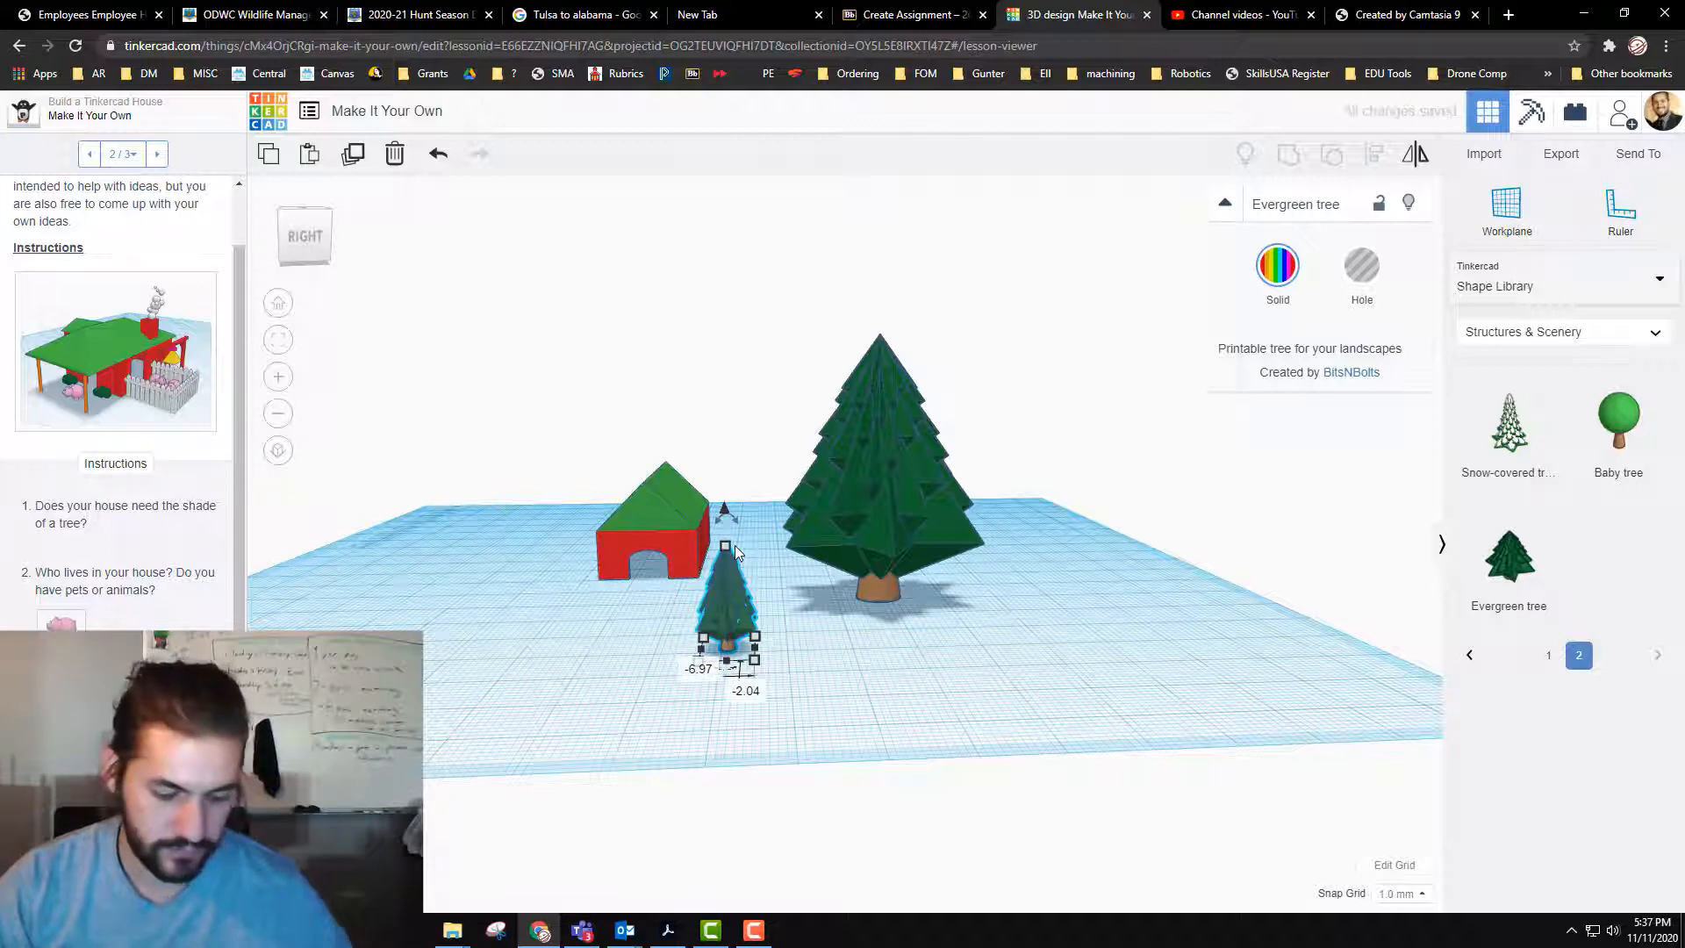
Step: Paste several copies of the small evergreen tree and spread them over the ground in front of the house
{"action": "key", "text": "ctrl+c"}
{"action": "key", "text": "ctrl+v"}
{"action": "left_click_drag", "start_coordinate": [848, 648], "coordinate": [1014, 577]}
{"action": "key", "text": "ctrl+v"}
{"action": "key", "text": "ctrl+v"}
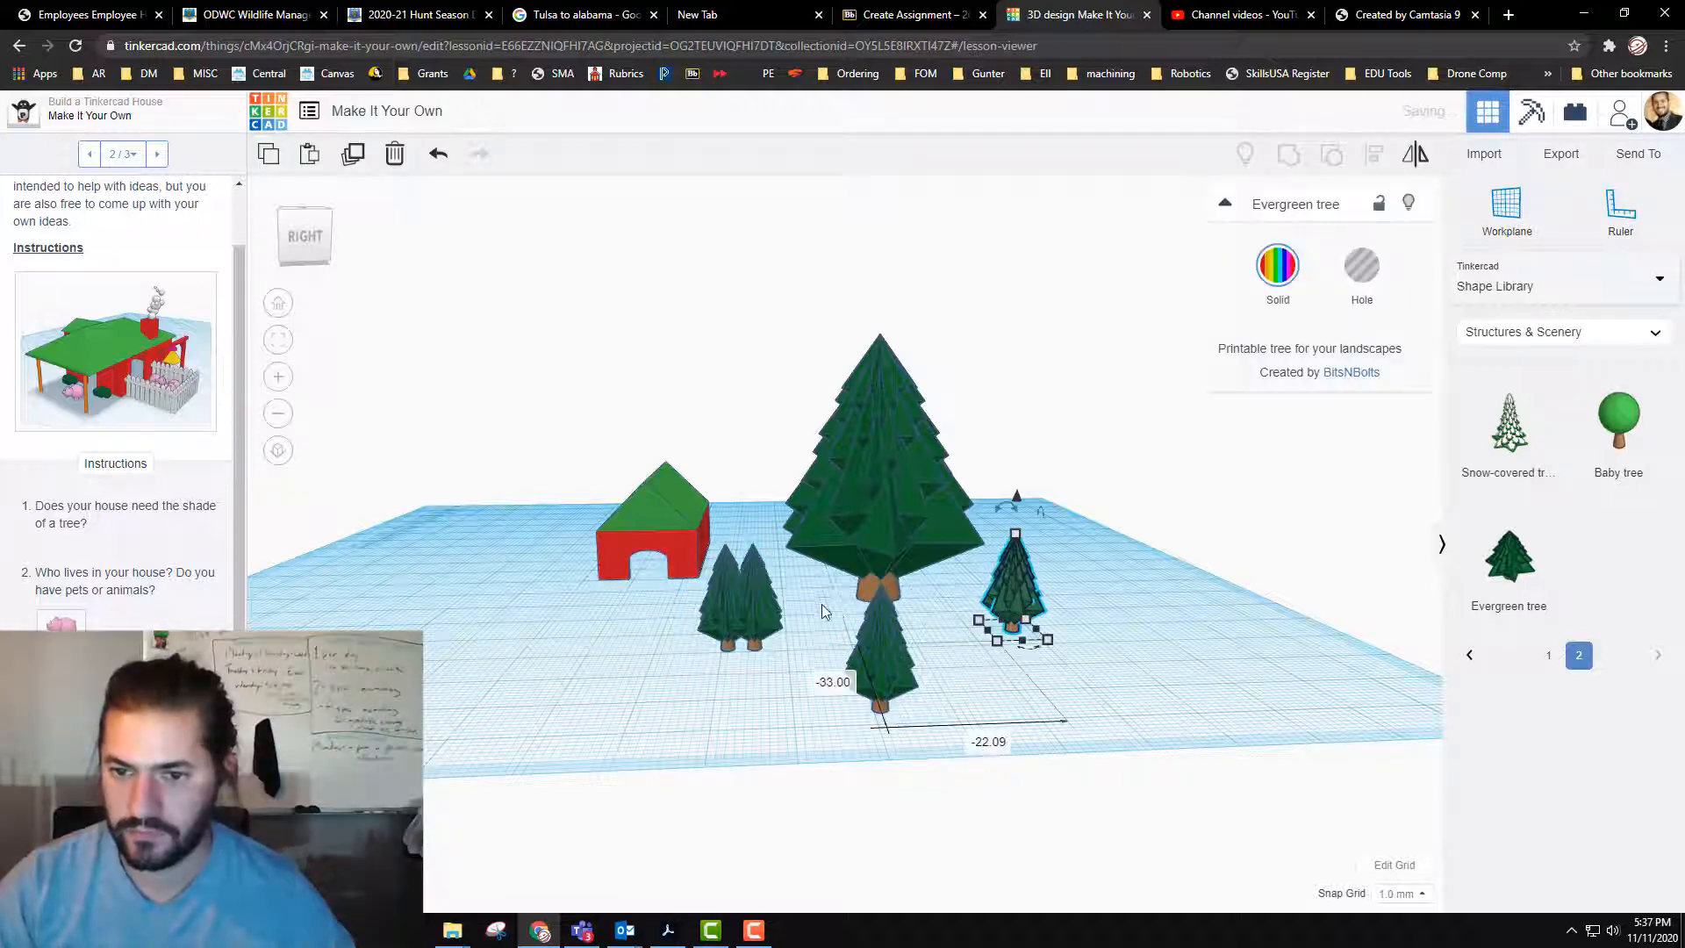
{"action": "left_click_drag", "start_coordinate": [755, 614], "coordinate": [792, 666]}
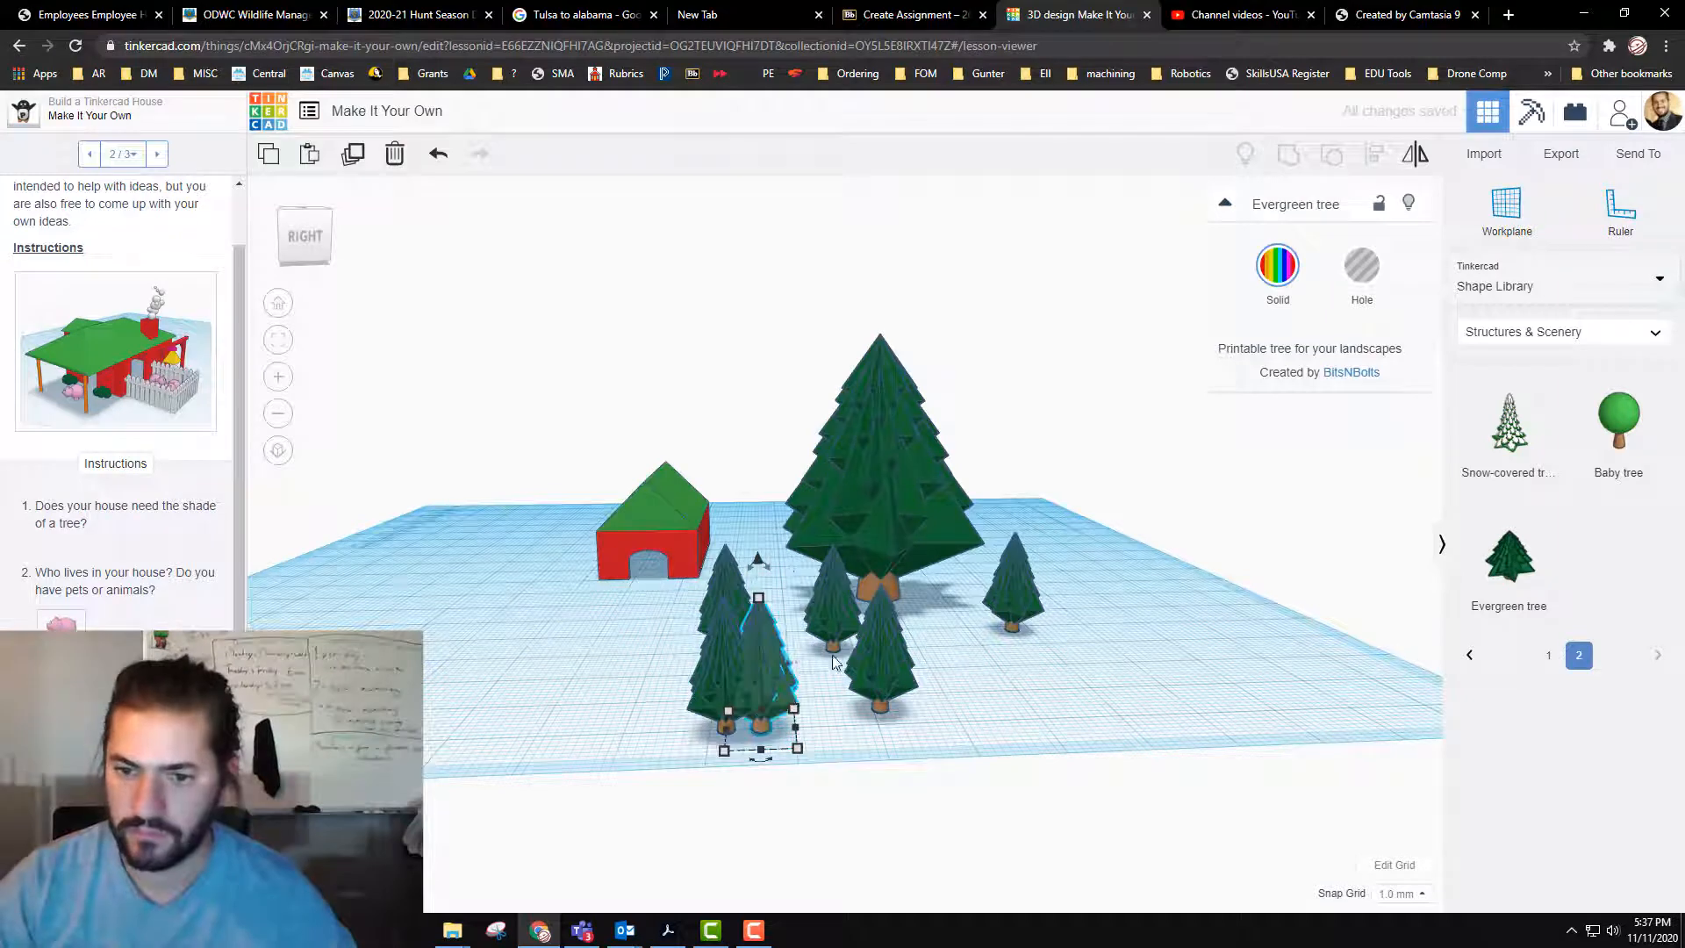
Step: Duplicate three of the small trees together and move the copies to the open ground near the large tree
{"action": "left_click_drag", "start_coordinate": [996, 642], "coordinate": [997, 642]}
{"action": "left_click_drag", "start_coordinate": [773, 685], "coordinate": [809, 684]}
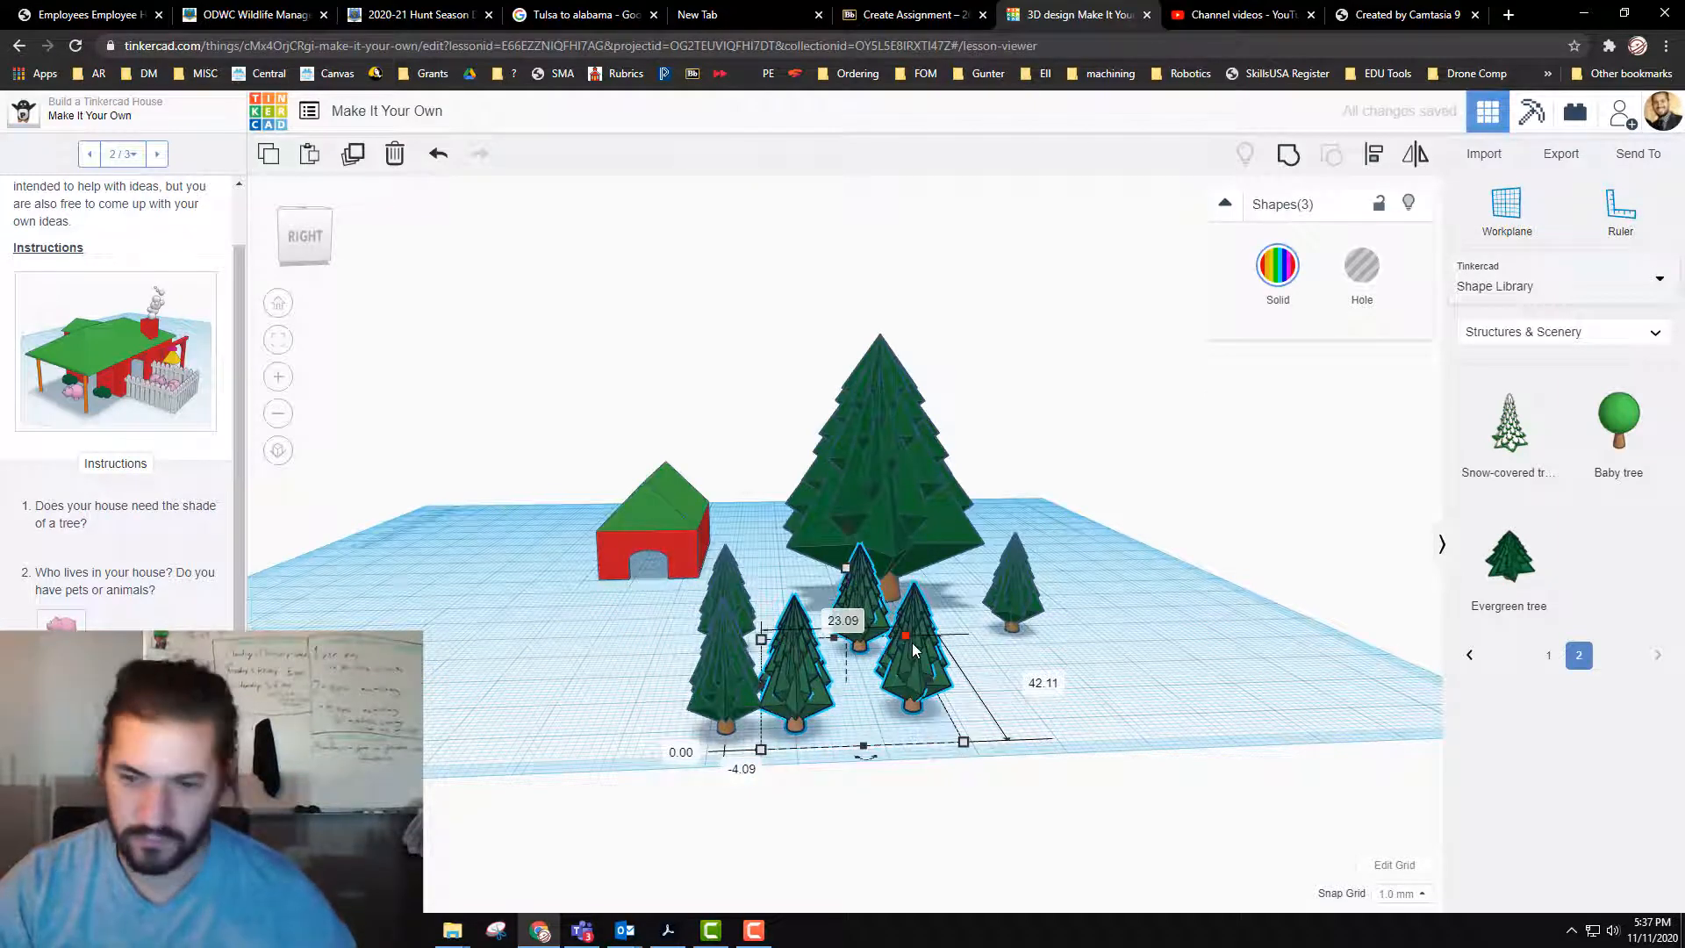
{"action": "left_click_drag", "start_coordinate": [912, 650], "coordinate": [1062, 612]}
{"action": "right_click_drag", "start_coordinate": [1242, 691], "coordinate": [1178, 757]}
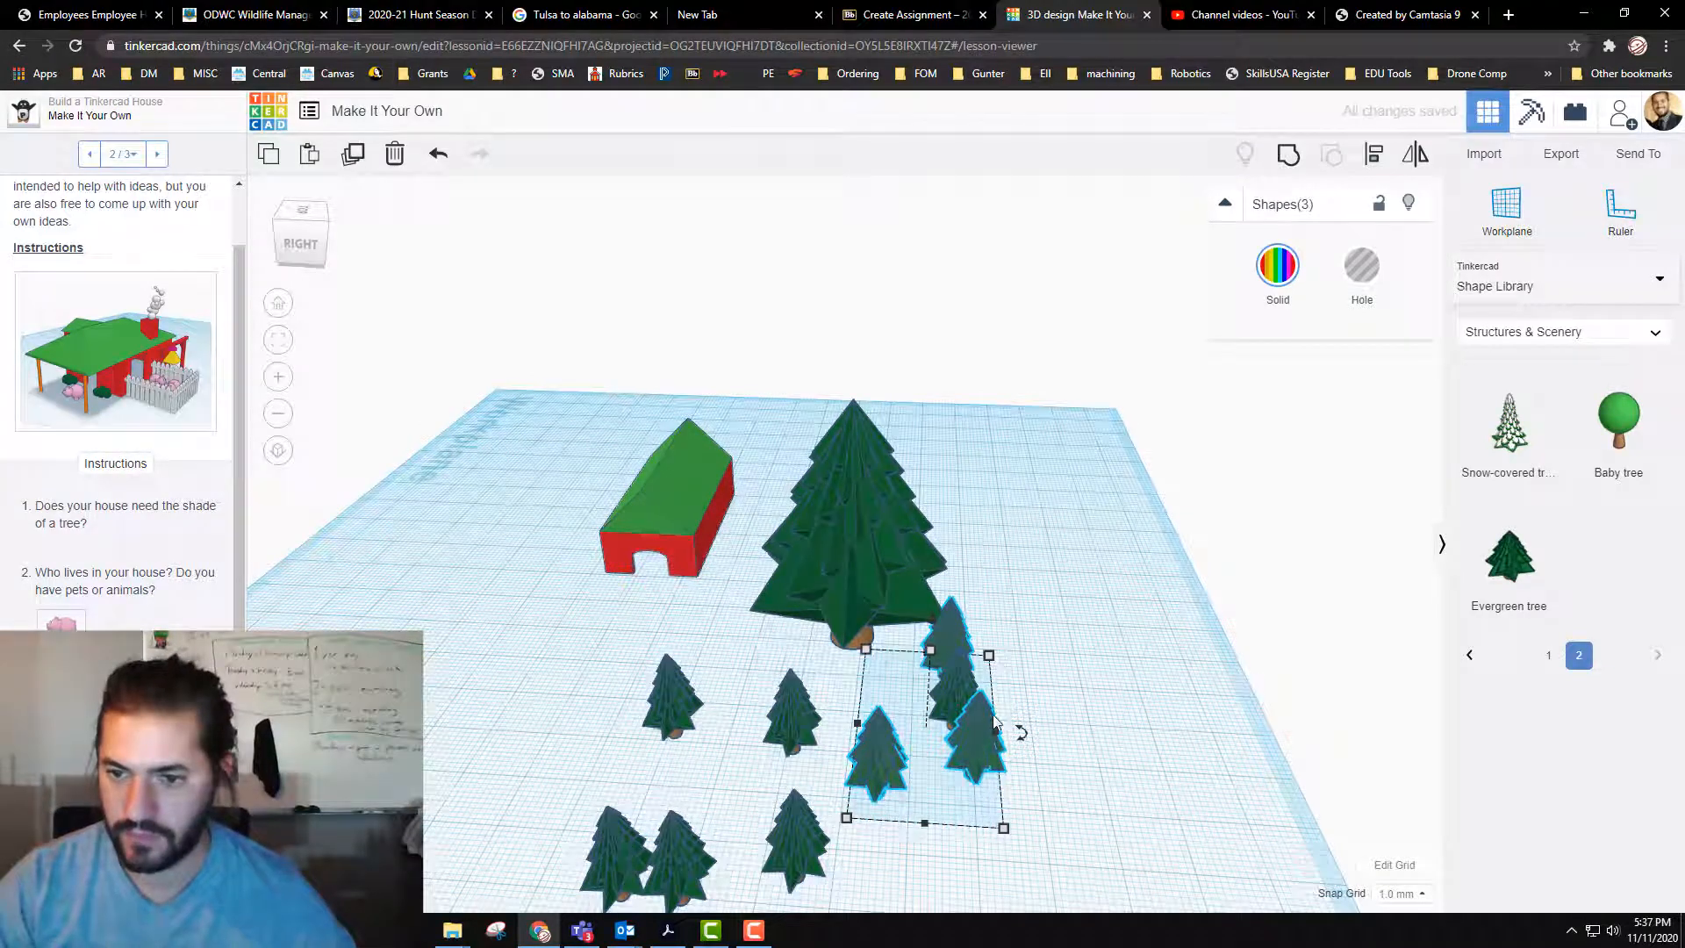
{"action": "left_click", "coordinate": [875, 845]}
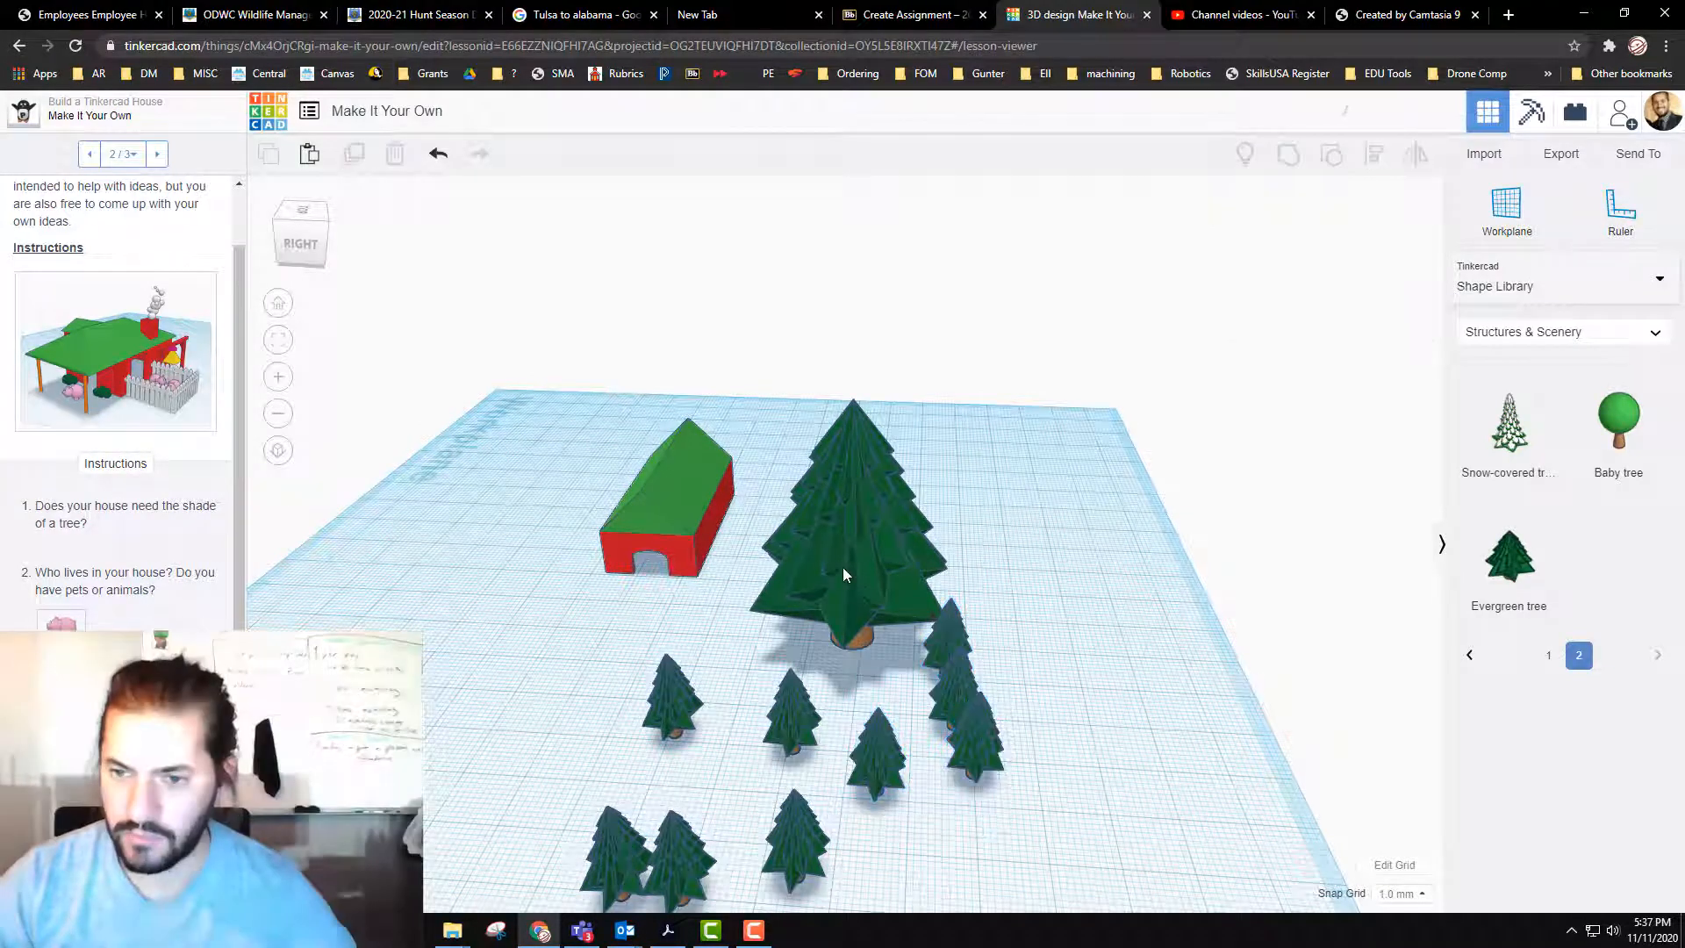
Step: Delete the large evergreen tree next to the house
{"action": "left_click", "coordinate": [859, 413]}
{"action": "left_click_drag", "start_coordinate": [856, 404], "coordinate": [846, 507]}
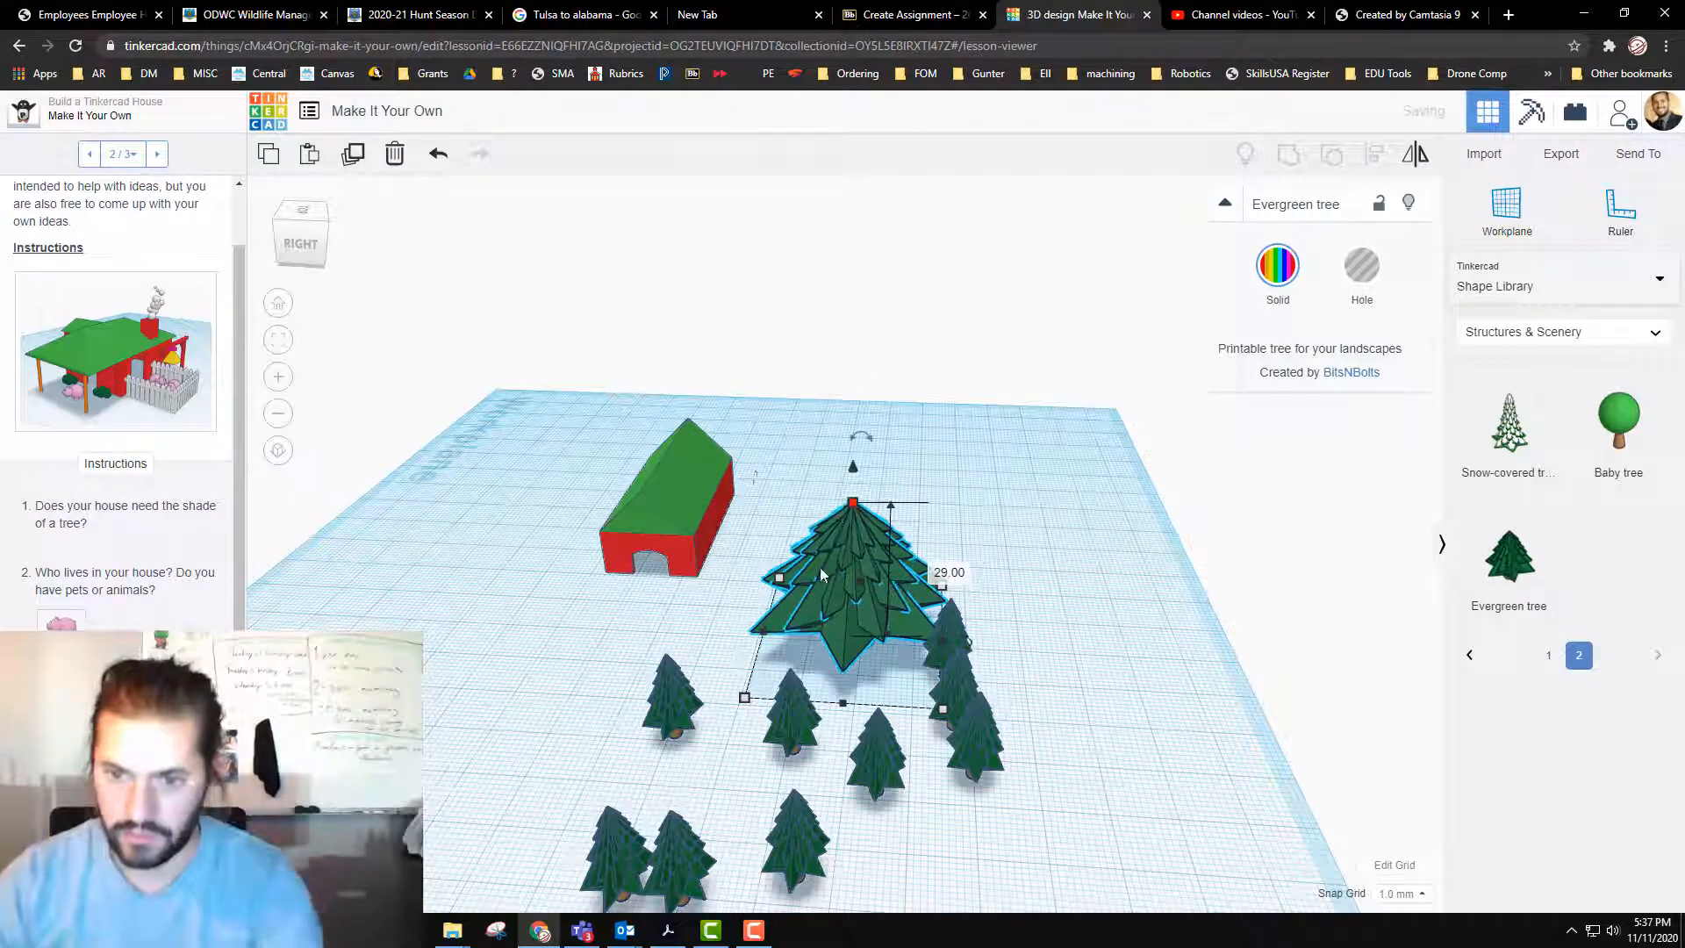
{"action": "key", "text": "Delete"}
Step: Scale down the inner tree of the foreground pair slightly to vary the tree heights
{"action": "left_click", "coordinate": [814, 736]}
{"action": "right_click_drag", "start_coordinate": [814, 736], "coordinate": [880, 798]}
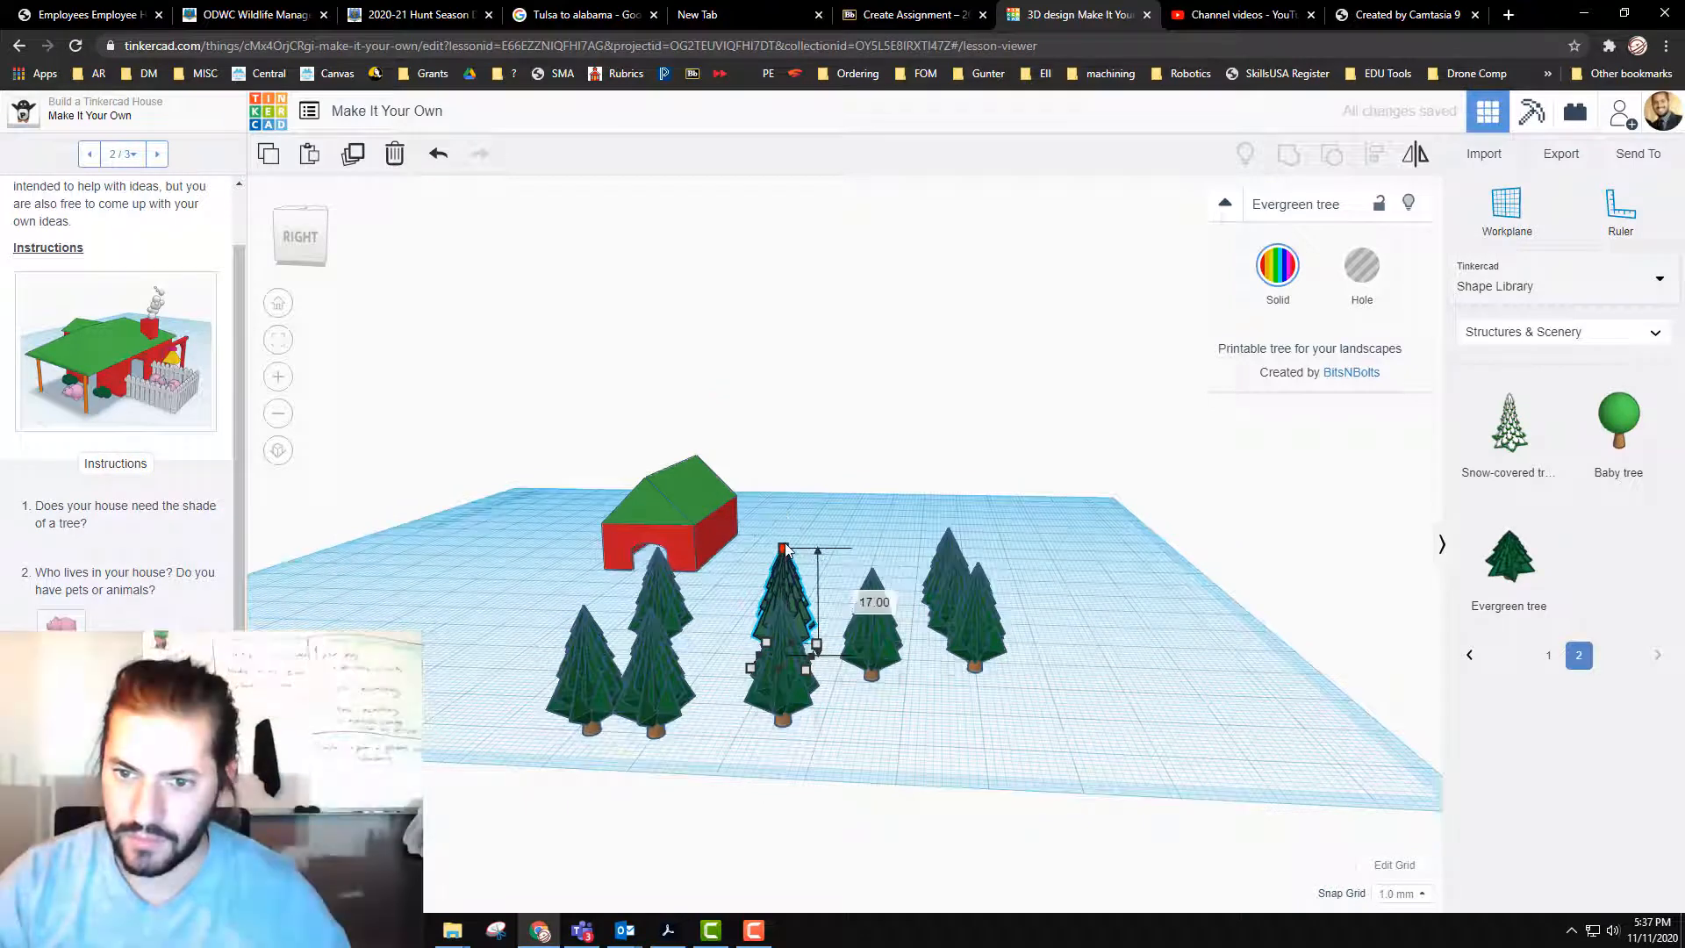
{"action": "left_click", "coordinate": [656, 627]}
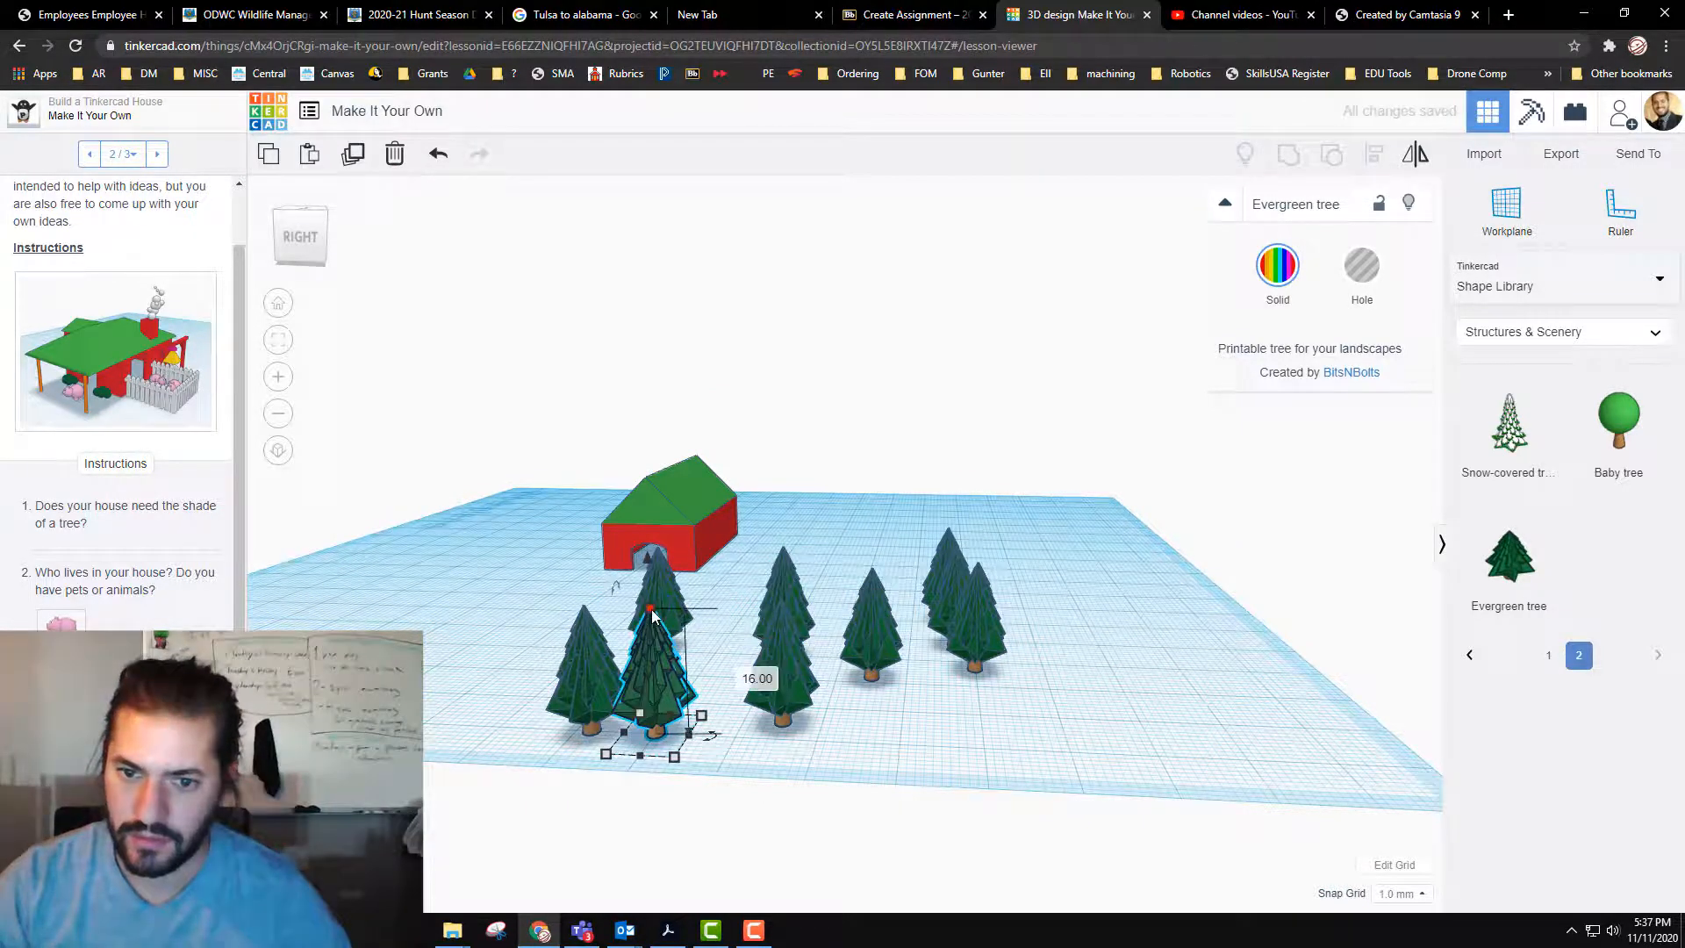
{"action": "left_click_drag", "start_coordinate": [652, 611], "coordinate": [655, 627]}
{"action": "left_click", "coordinate": [783, 616]}
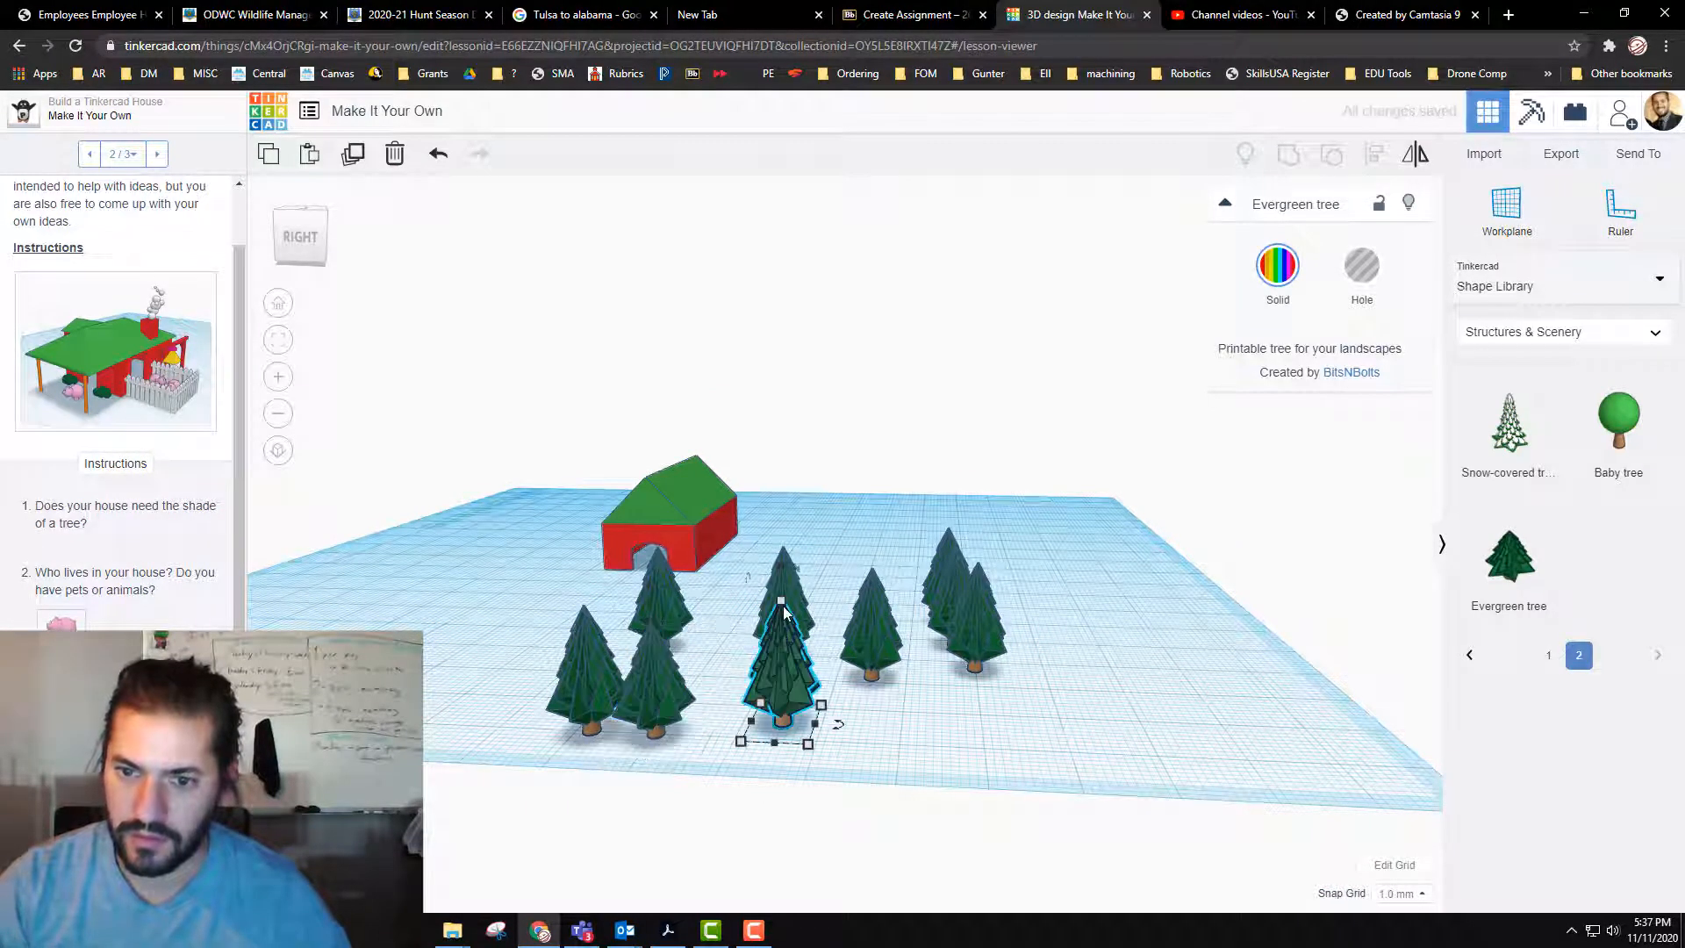
Step: Scale three trees down to about 13 mm tall: the one before the doorway, the lone one, and the middle one of the three-tree cluster
{"action": "left_click", "coordinate": [659, 555]}
{"action": "left_click_drag", "start_coordinate": [658, 554], "coordinate": [663, 571]}
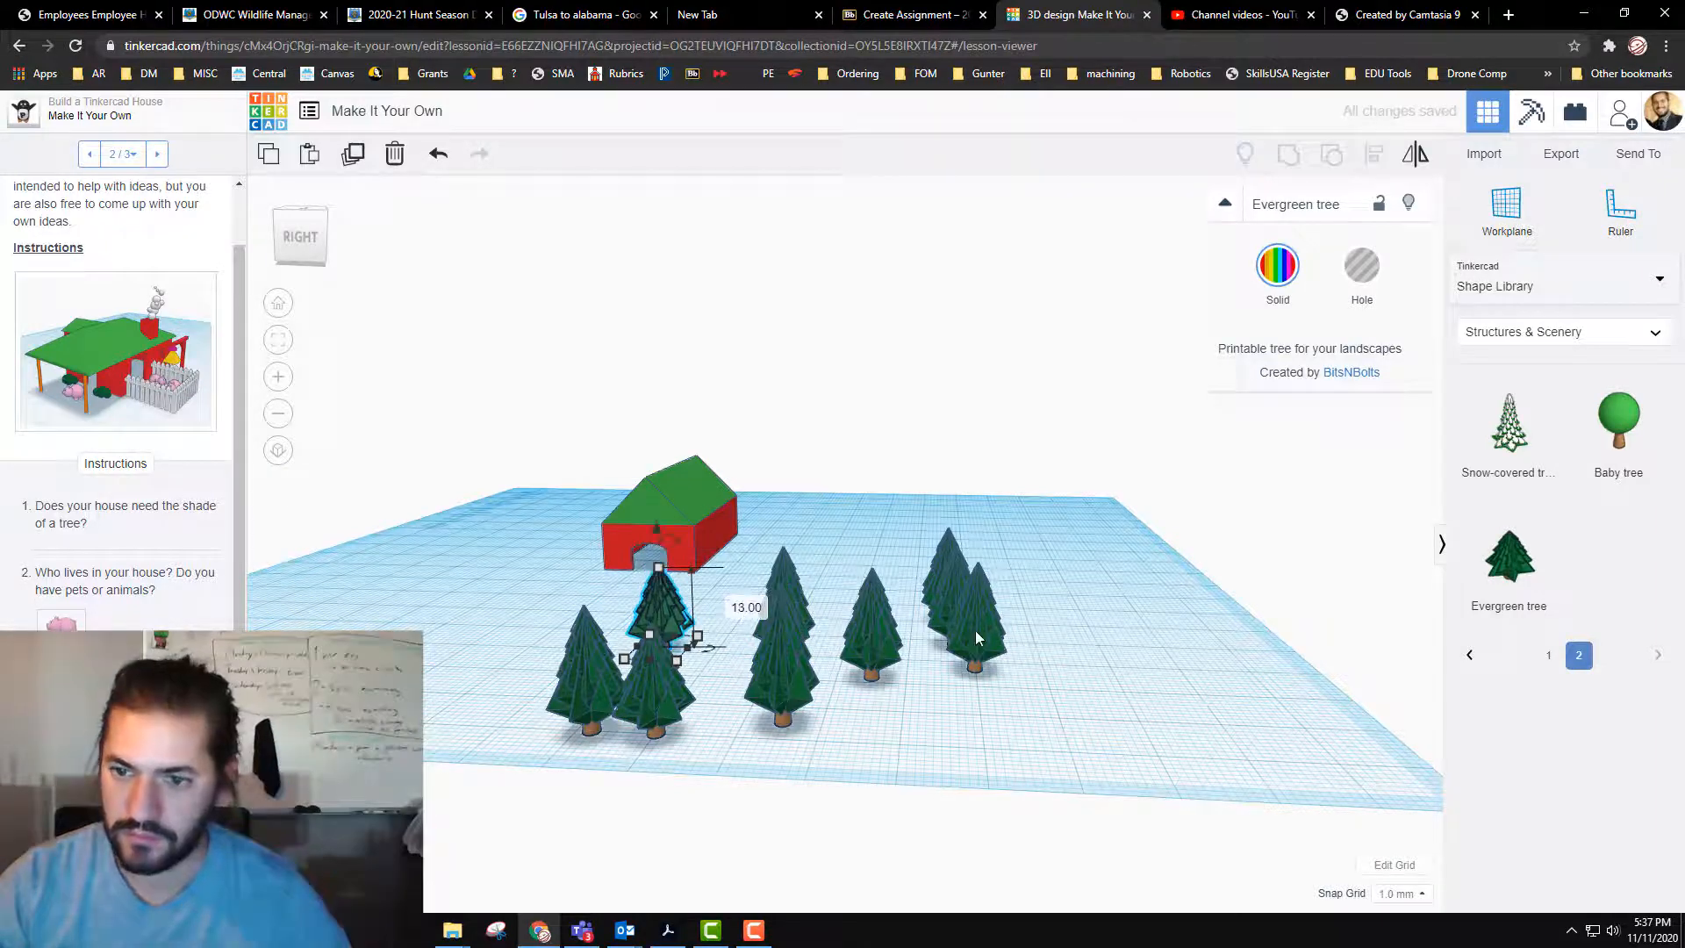
{"action": "left_click", "coordinate": [882, 627]}
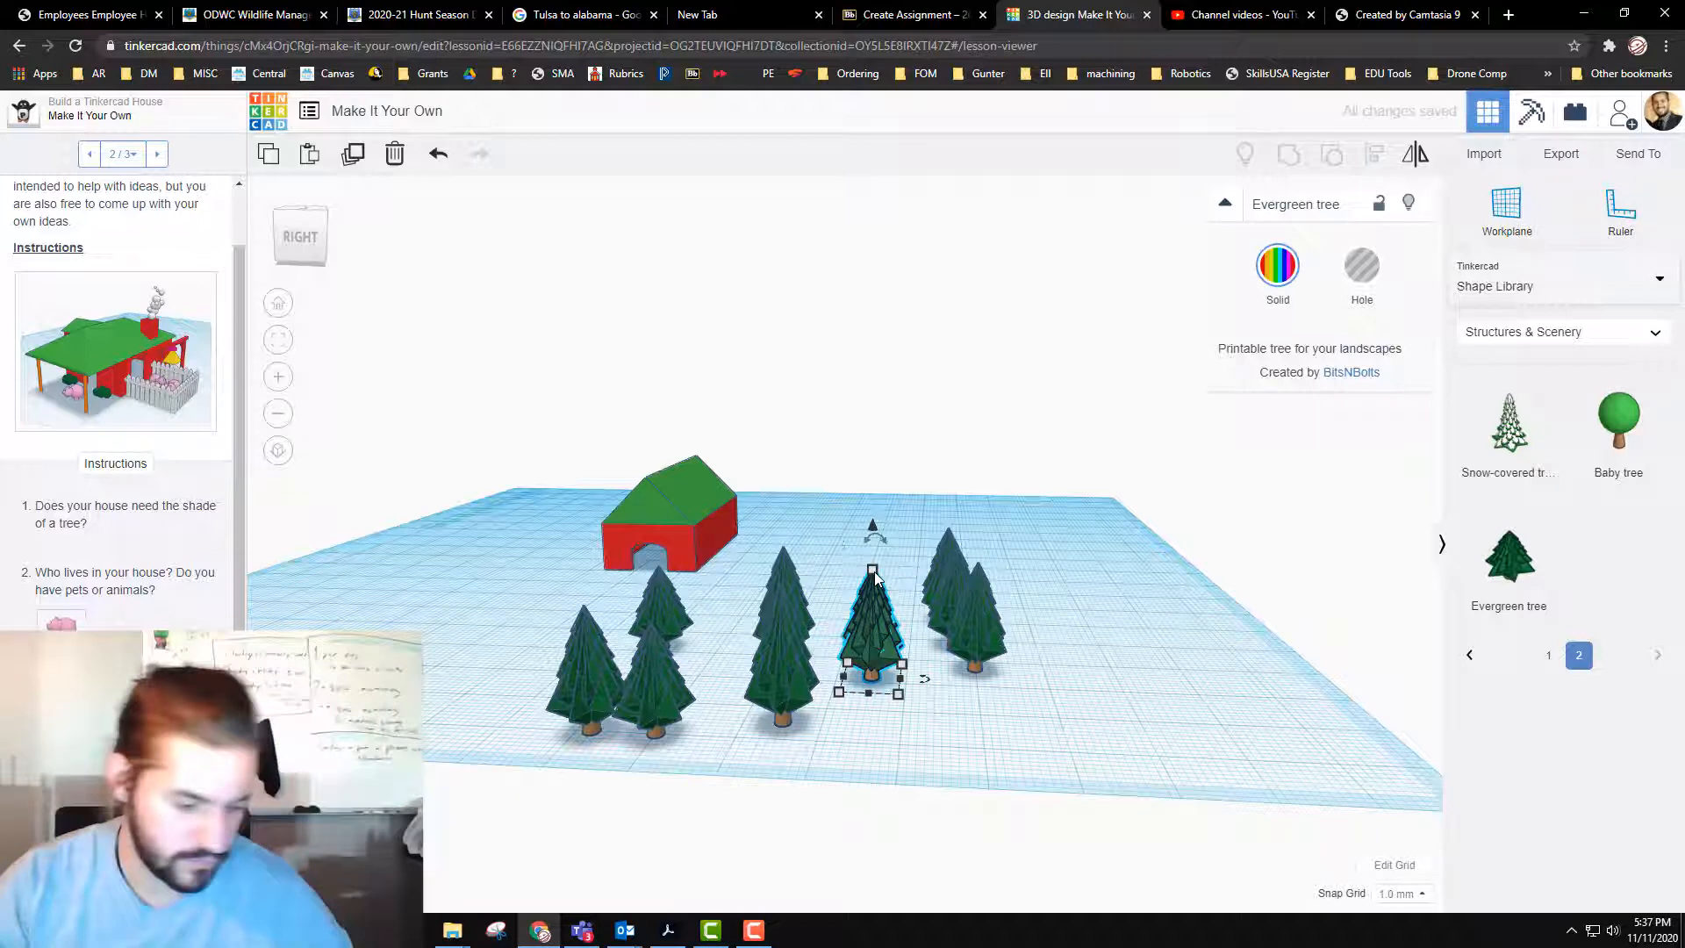
{"action": "left_click_drag", "start_coordinate": [873, 571], "coordinate": [877, 595]}
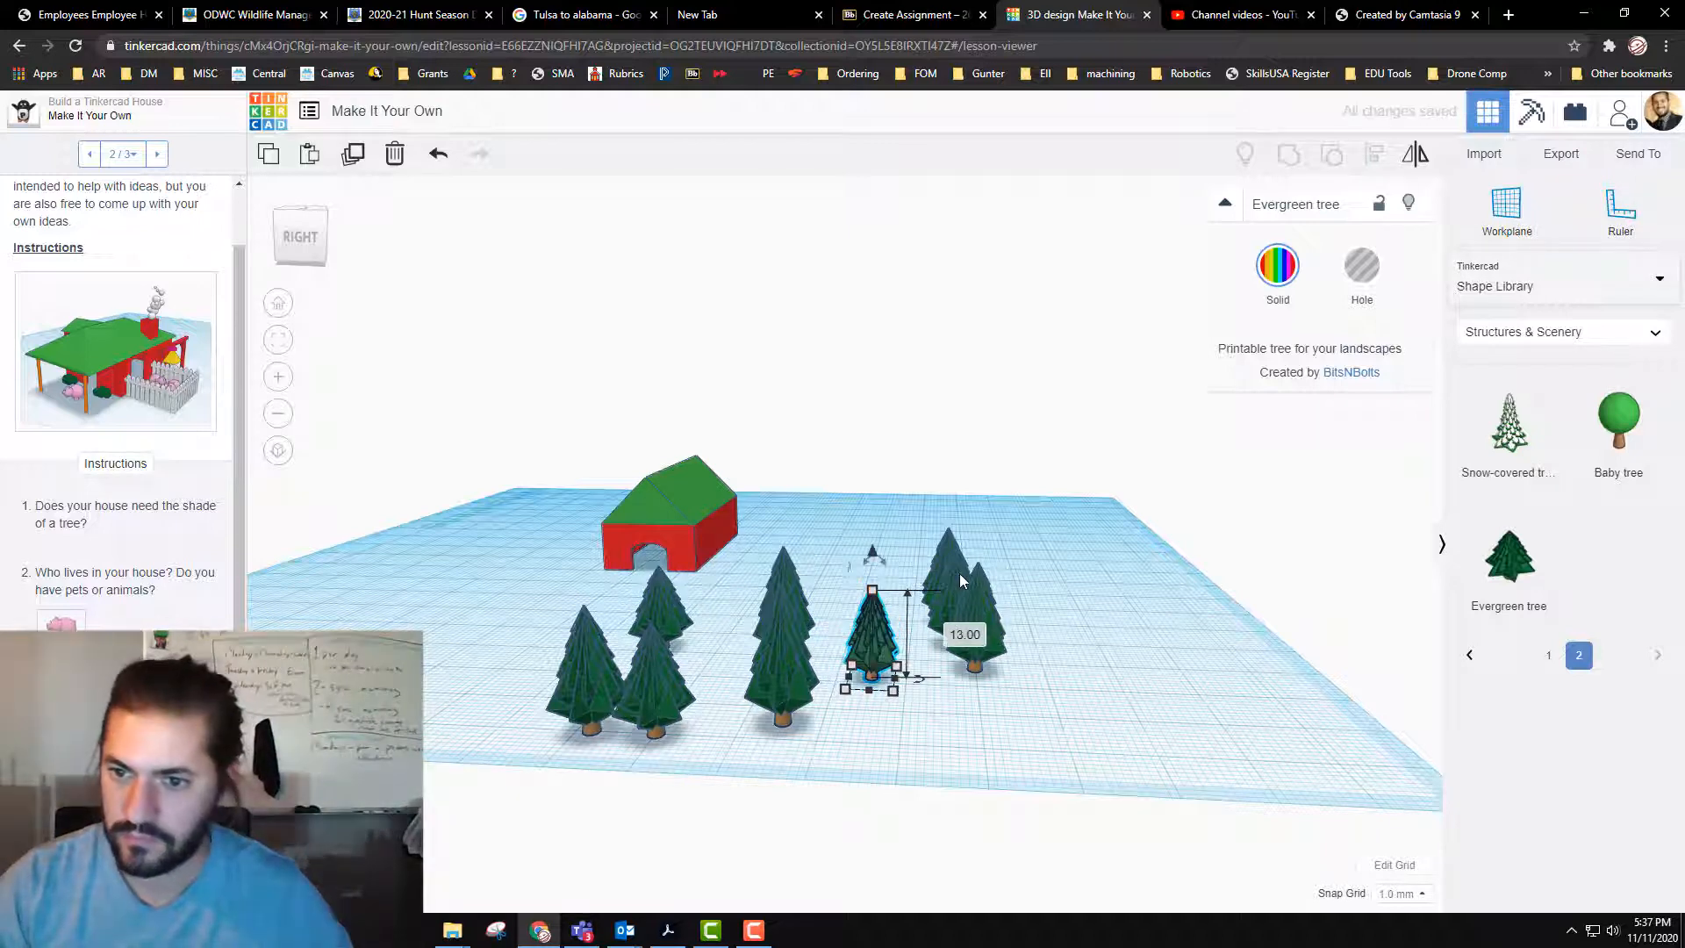
{"action": "left_click_drag", "start_coordinate": [961, 567], "coordinate": [963, 573]}
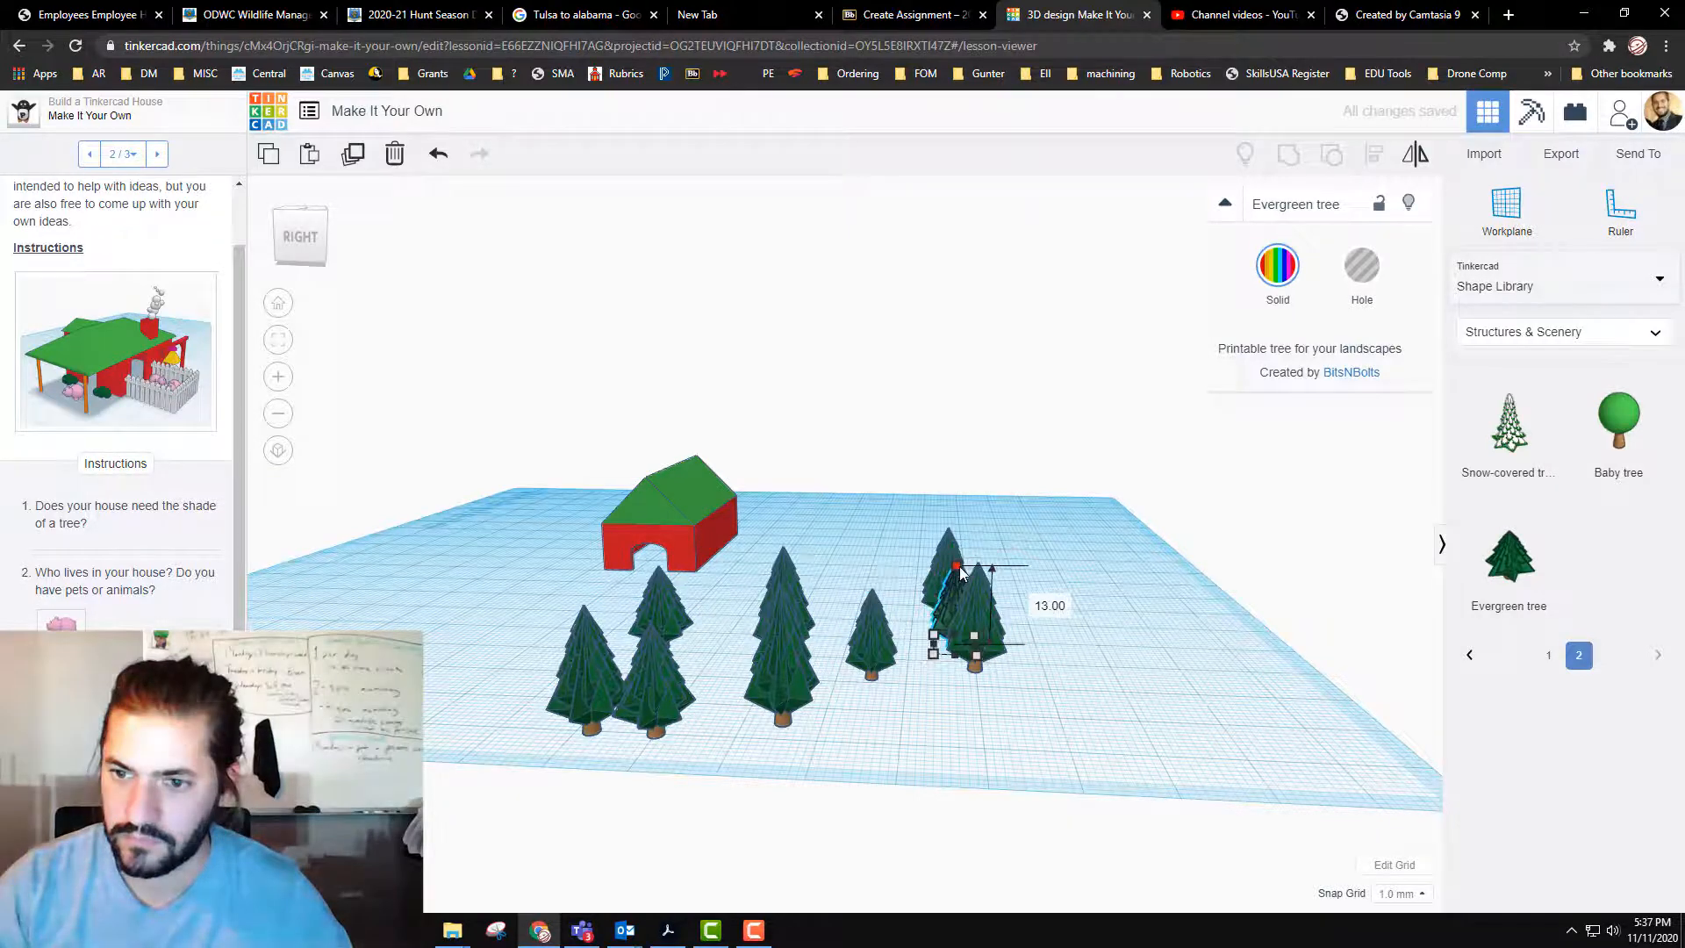
Step: Select all nine evergreen trees together and paste a copy of the group
{"action": "right_click_drag", "start_coordinate": [960, 576], "coordinate": [564, 557]}
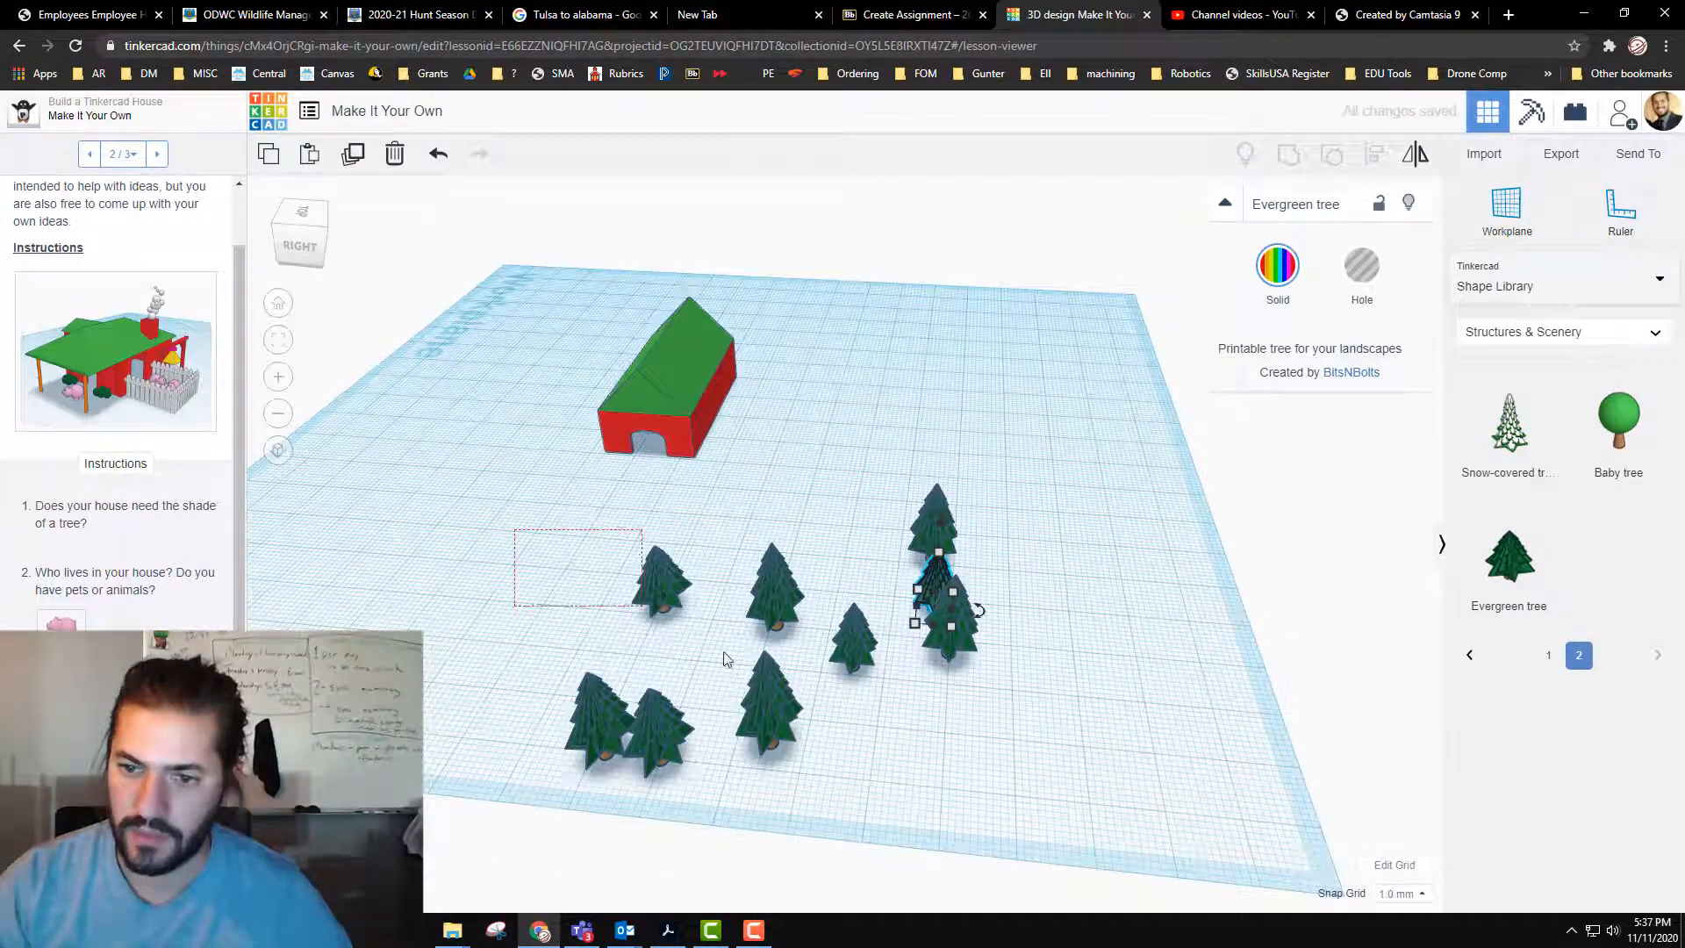
{"action": "left_click_drag", "start_coordinate": [1057, 837], "coordinate": [1057, 830]}
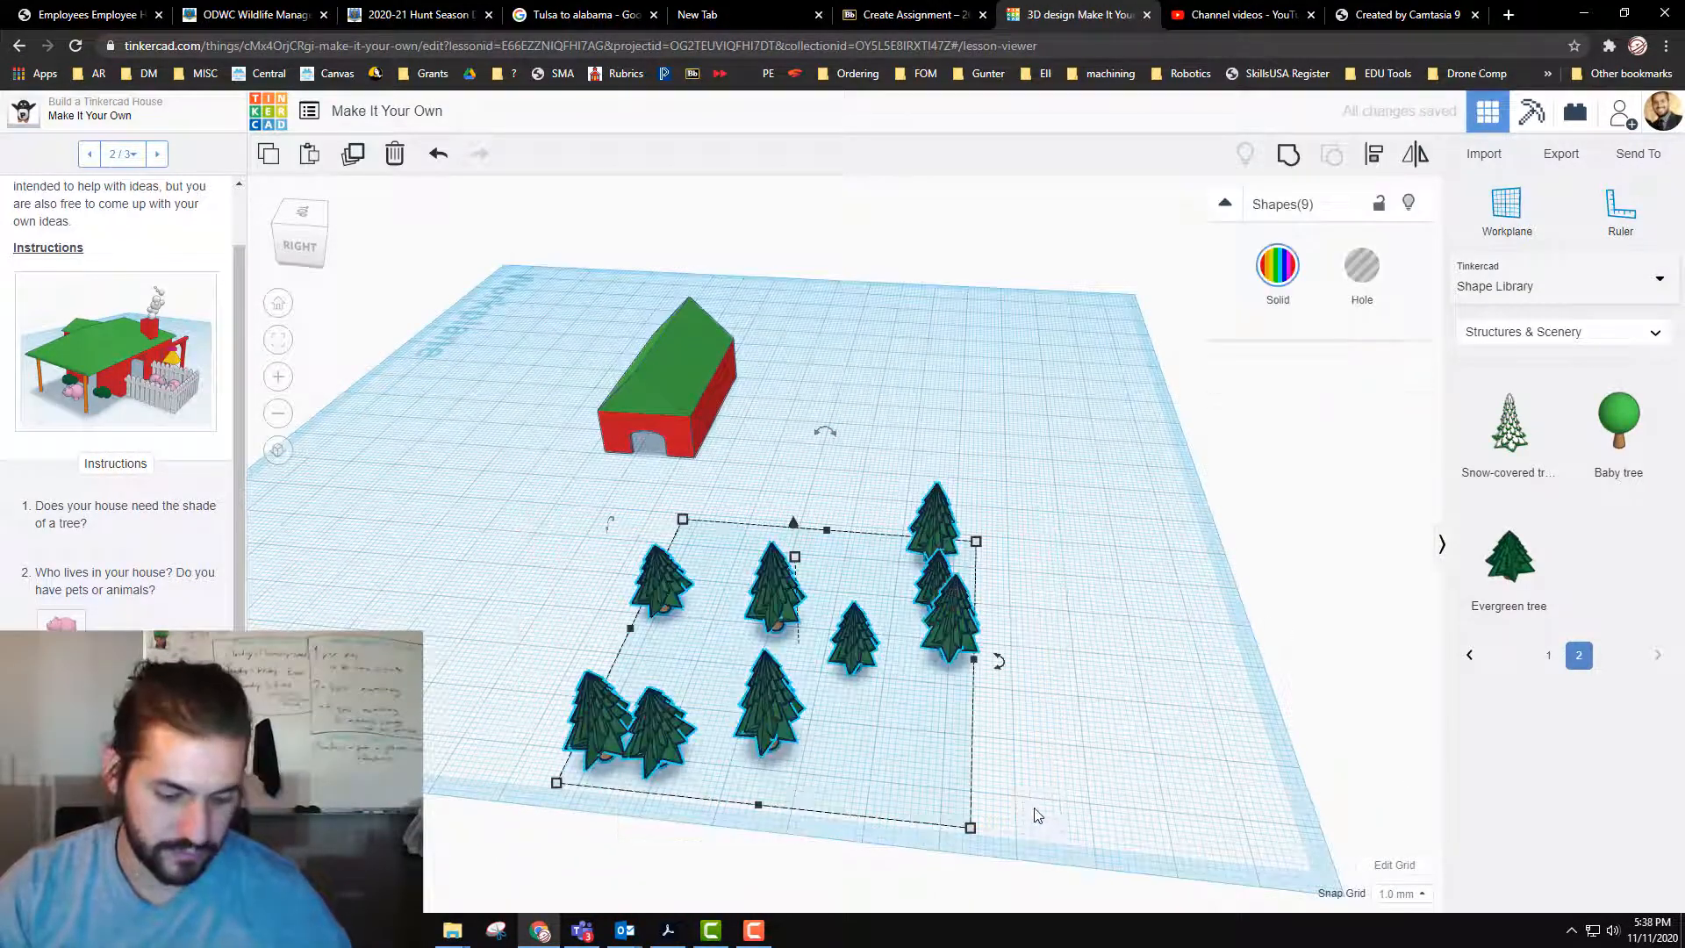
{"action": "key", "text": "ctrl+c"}
{"action": "key", "text": "ctrl+v"}
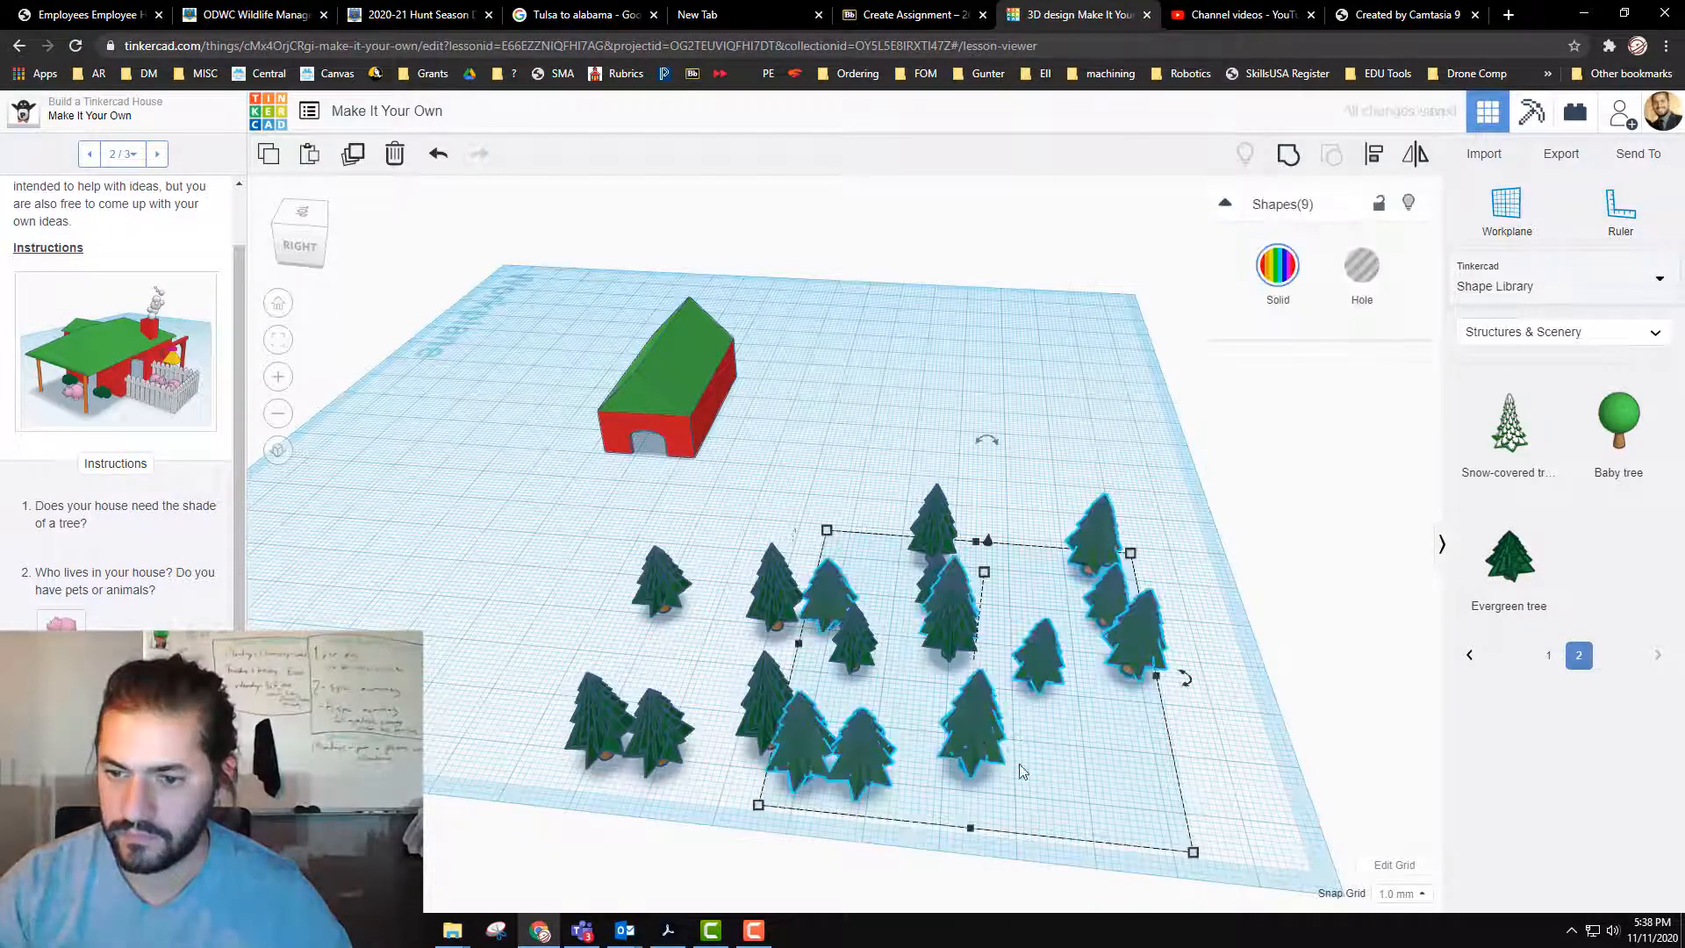
Step: Rotate the nine copied trees as a group and move them to the open ground beyond the existing trees, beside the house
{"action": "left_click_drag", "start_coordinate": [1189, 683], "coordinate": [986, 470]}
{"action": "left_click_drag", "start_coordinate": [981, 660], "coordinate": [1041, 515]}
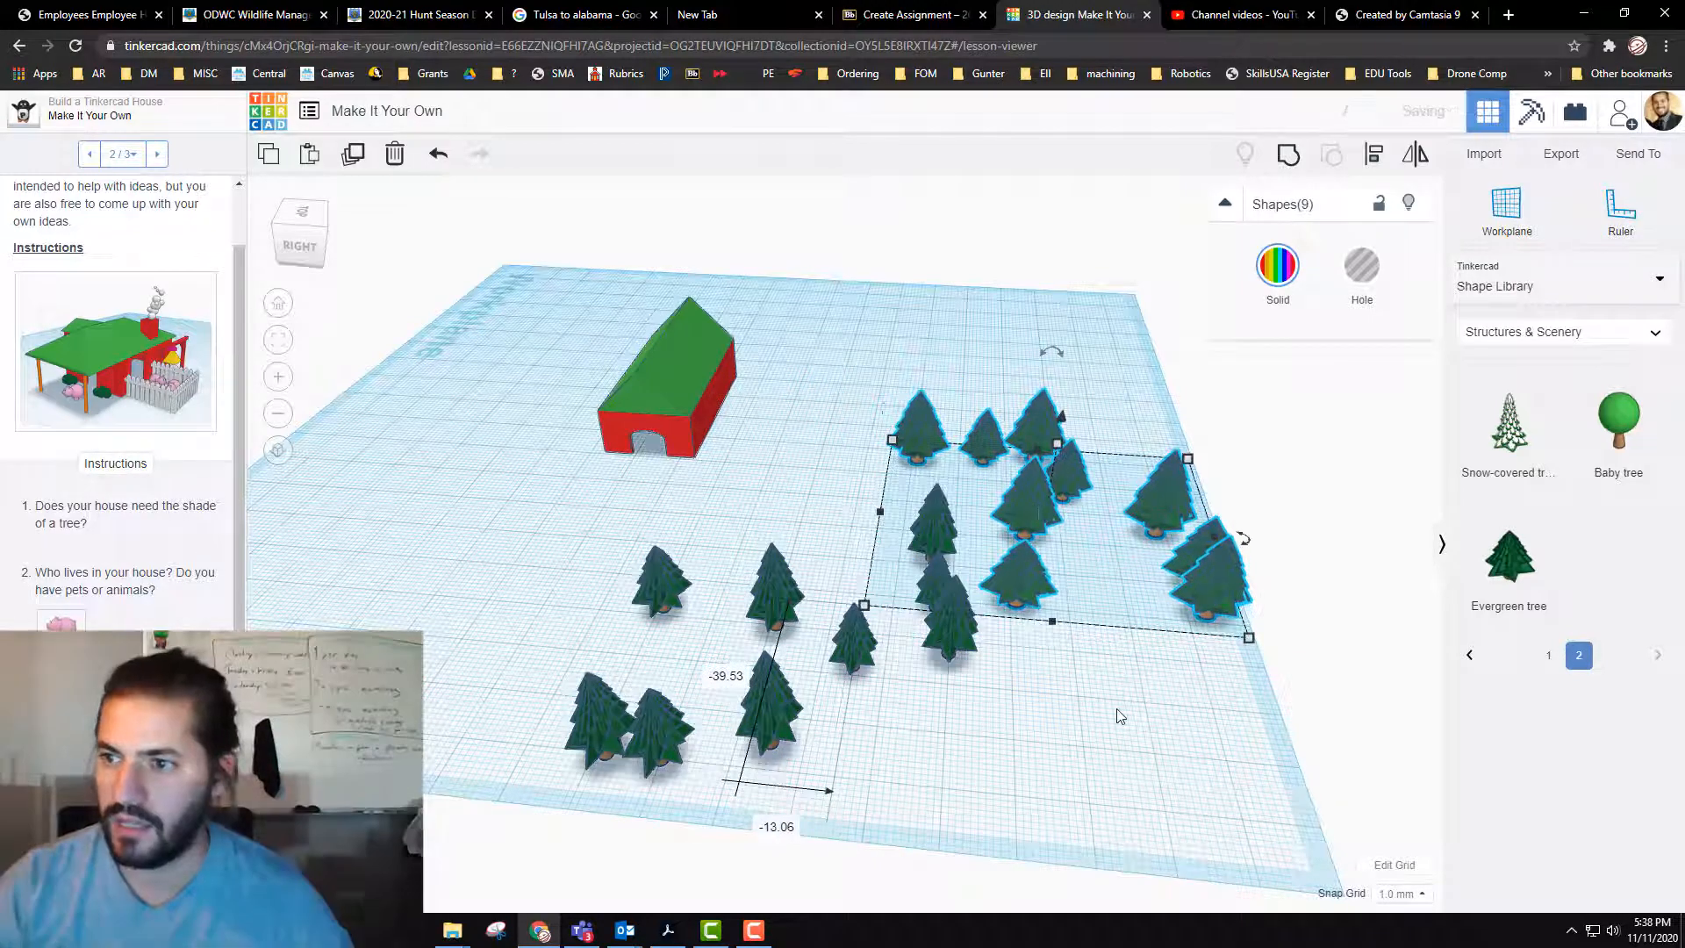
{"action": "left_click", "coordinate": [1202, 518]}
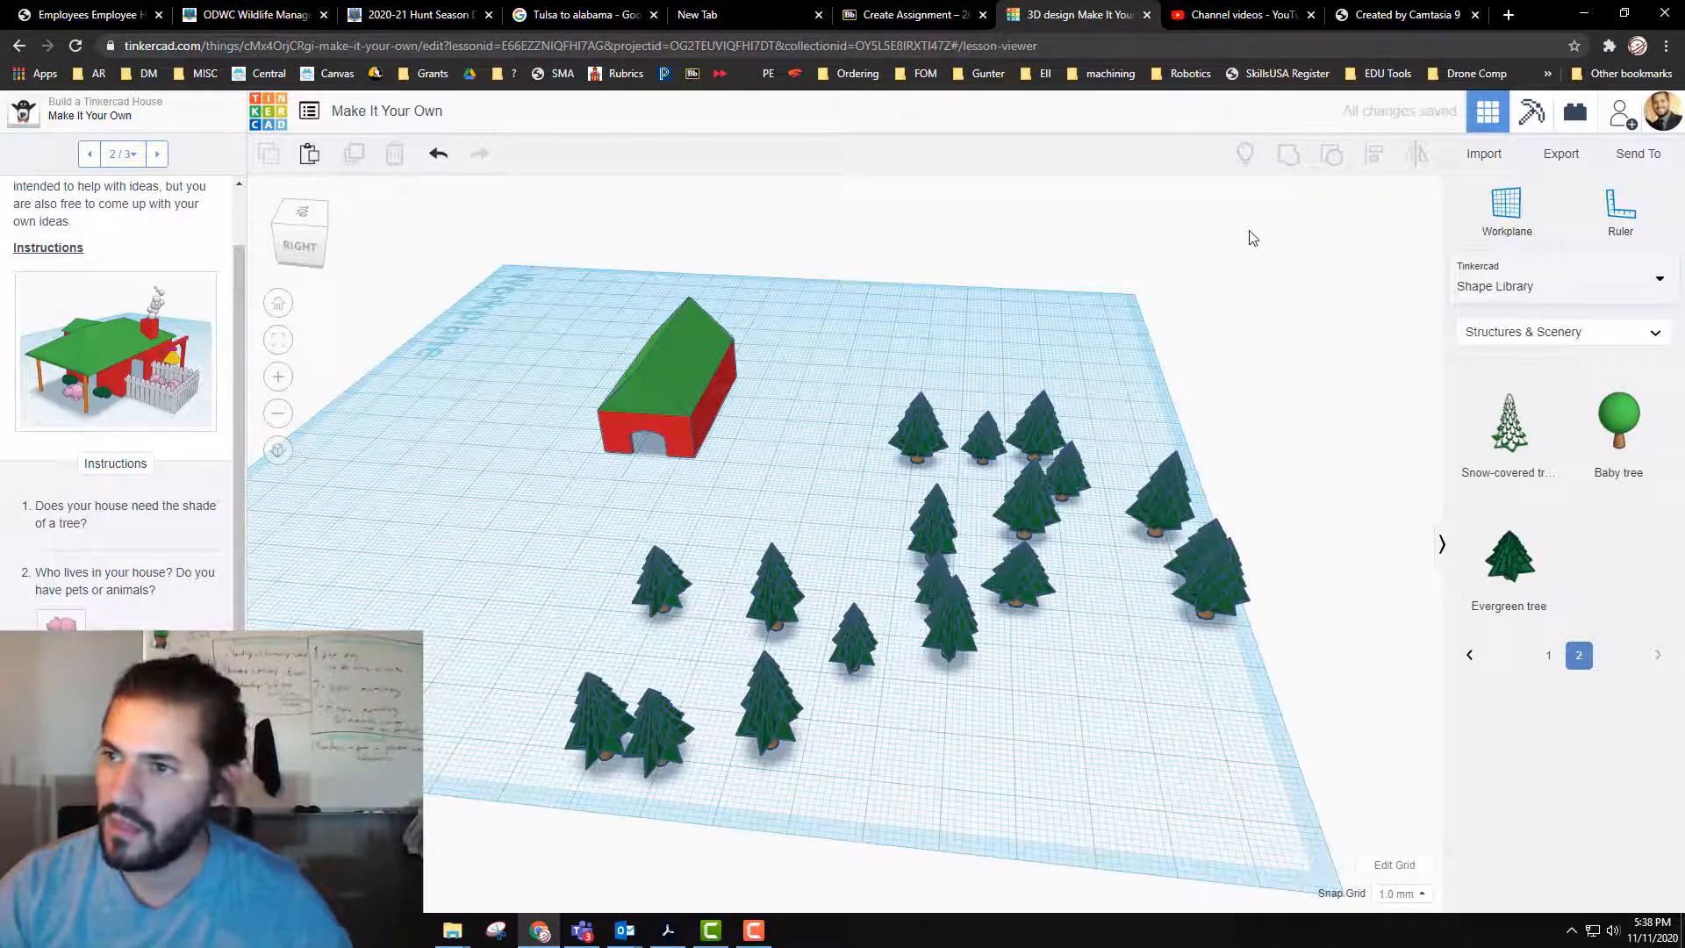
Step: Place a Scribble from the Basic Shapes on the open ground near the workplane corner beside the trees
{"action": "left_click", "coordinate": [1583, 290]}
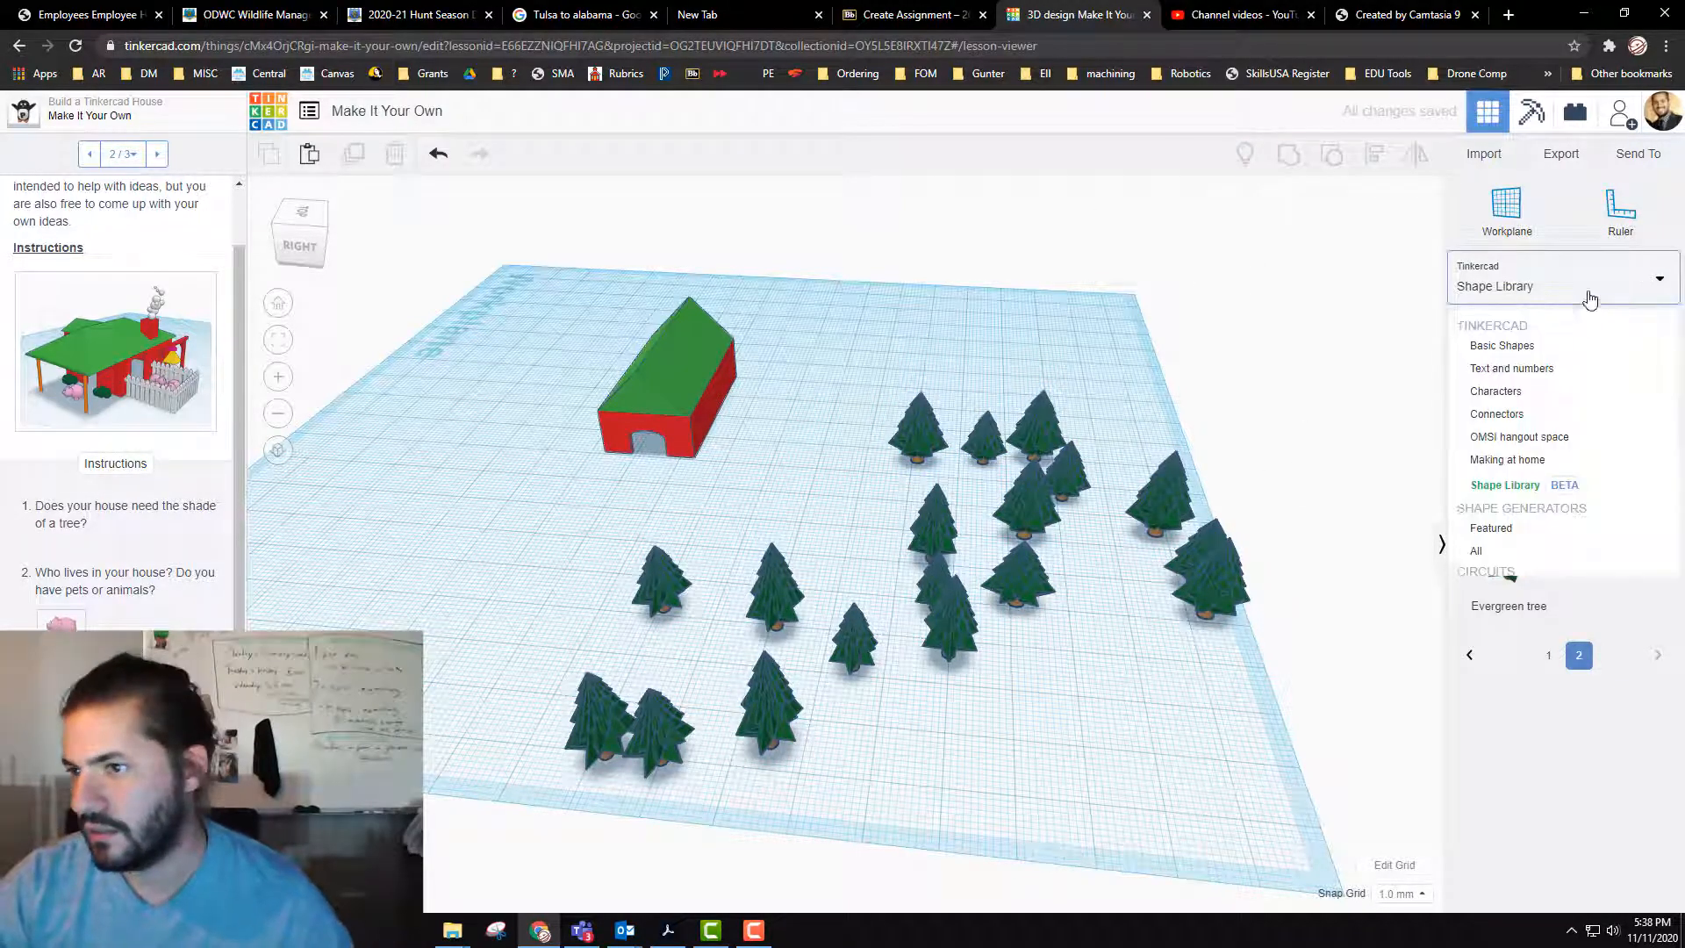
{"action": "left_click", "coordinate": [1549, 349]}
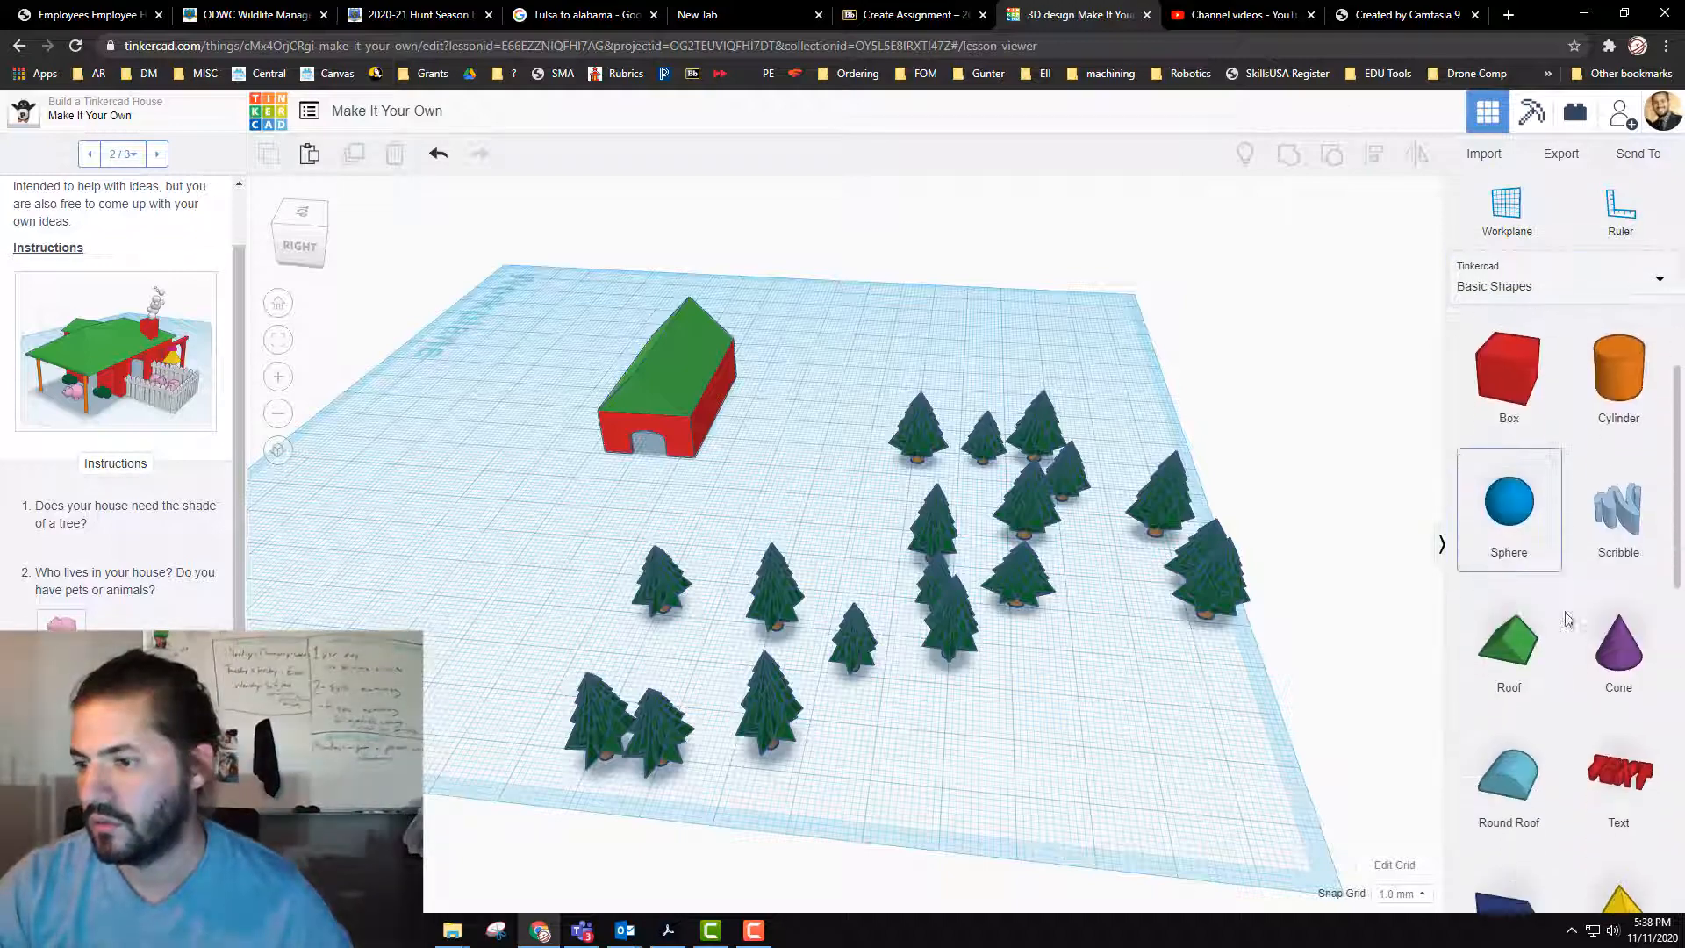
{"action": "scroll", "coordinate": [1568, 619], "scroll_direction": "down", "scroll_amount": 1}
{"action": "mouse_move", "coordinate": [1619, 479]}
{"action": "left_mouse_down"}
{"action": "mouse_move", "coordinate": [1036, 729]}
{"action": "mouse_move", "coordinate": [985, 774]}
{"action": "mouse_move", "coordinate": [1034, 756]}
{"action": "left_mouse_up"}
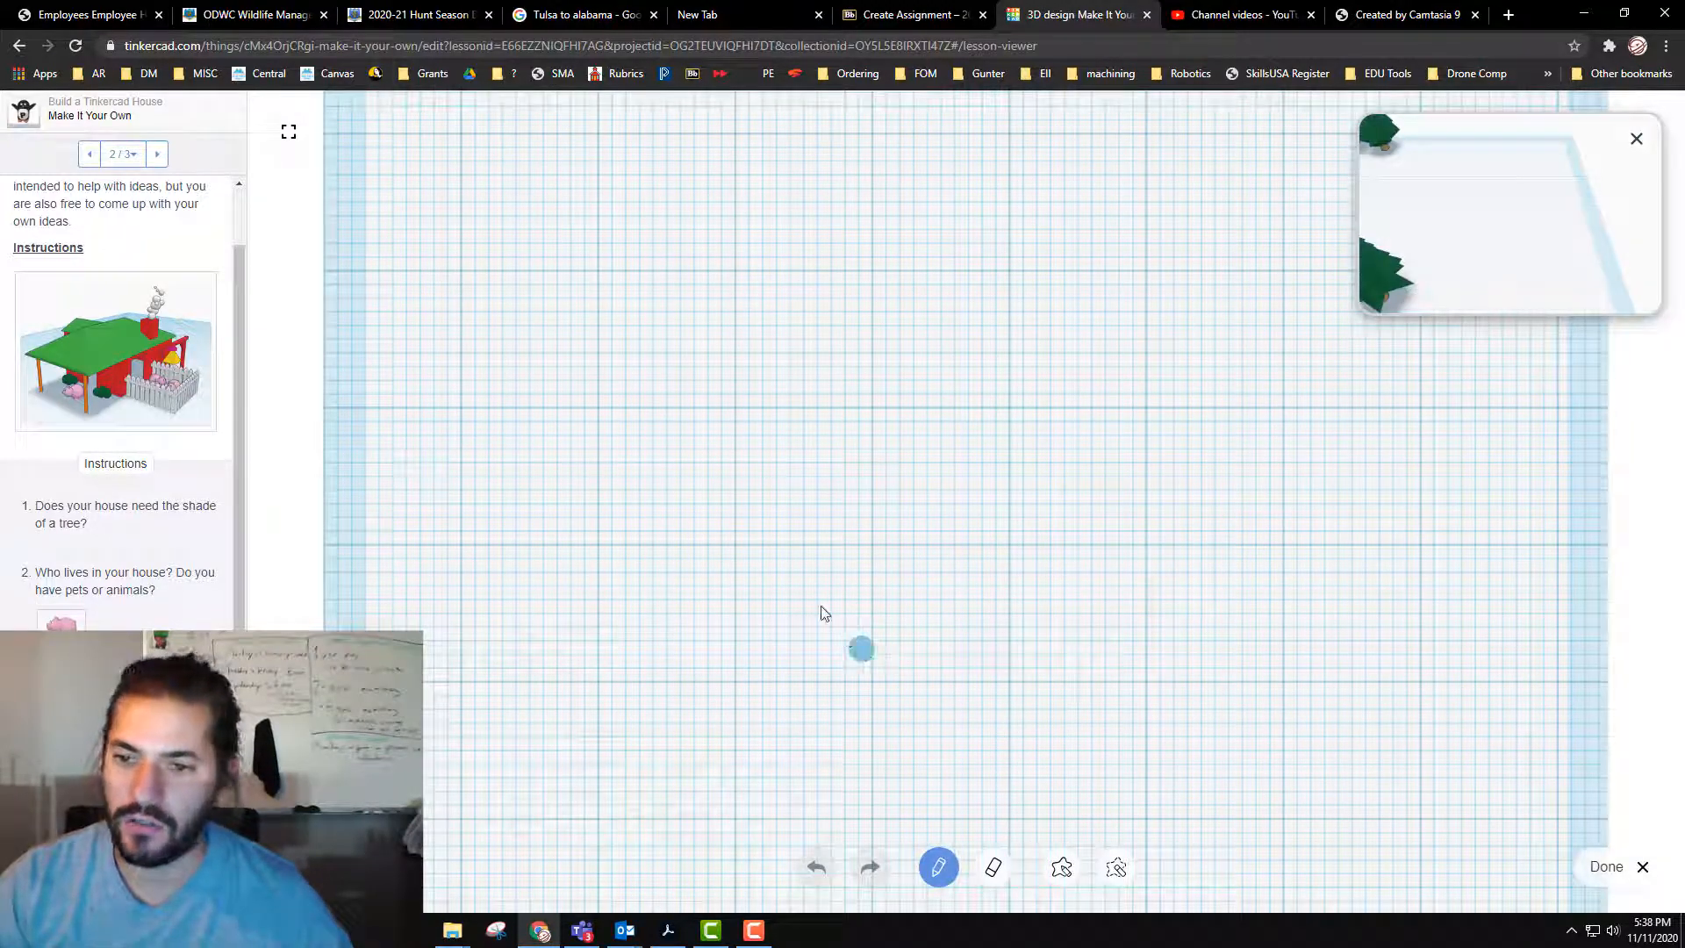
Step: Draw a closed, irregular pond outline freehand, finish the scribble, and reopen it for editing
{"action": "left_click_drag", "start_coordinate": [694, 491], "coordinate": [670, 380]}
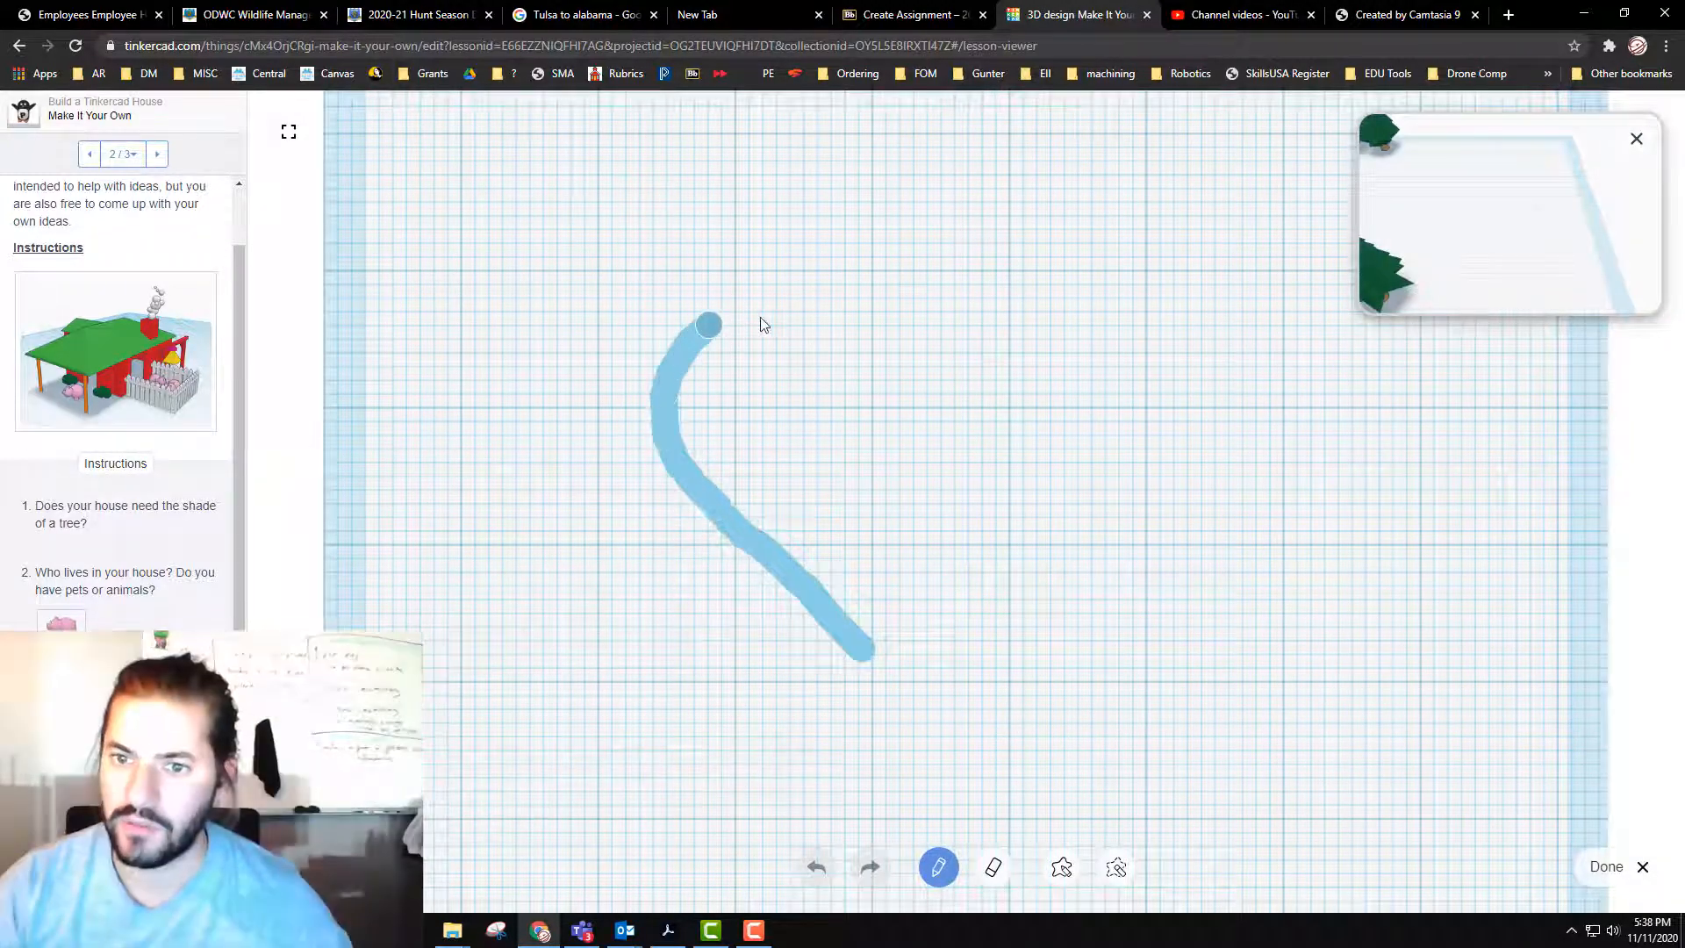
{"action": "mouse_move", "coordinate": [761, 319]}
{"action": "left_mouse_down"}
{"action": "mouse_move", "coordinate": [999, 222]}
{"action": "mouse_move", "coordinate": [1249, 207]}
{"action": "mouse_move", "coordinate": [1465, 502]}
{"action": "left_mouse_up"}
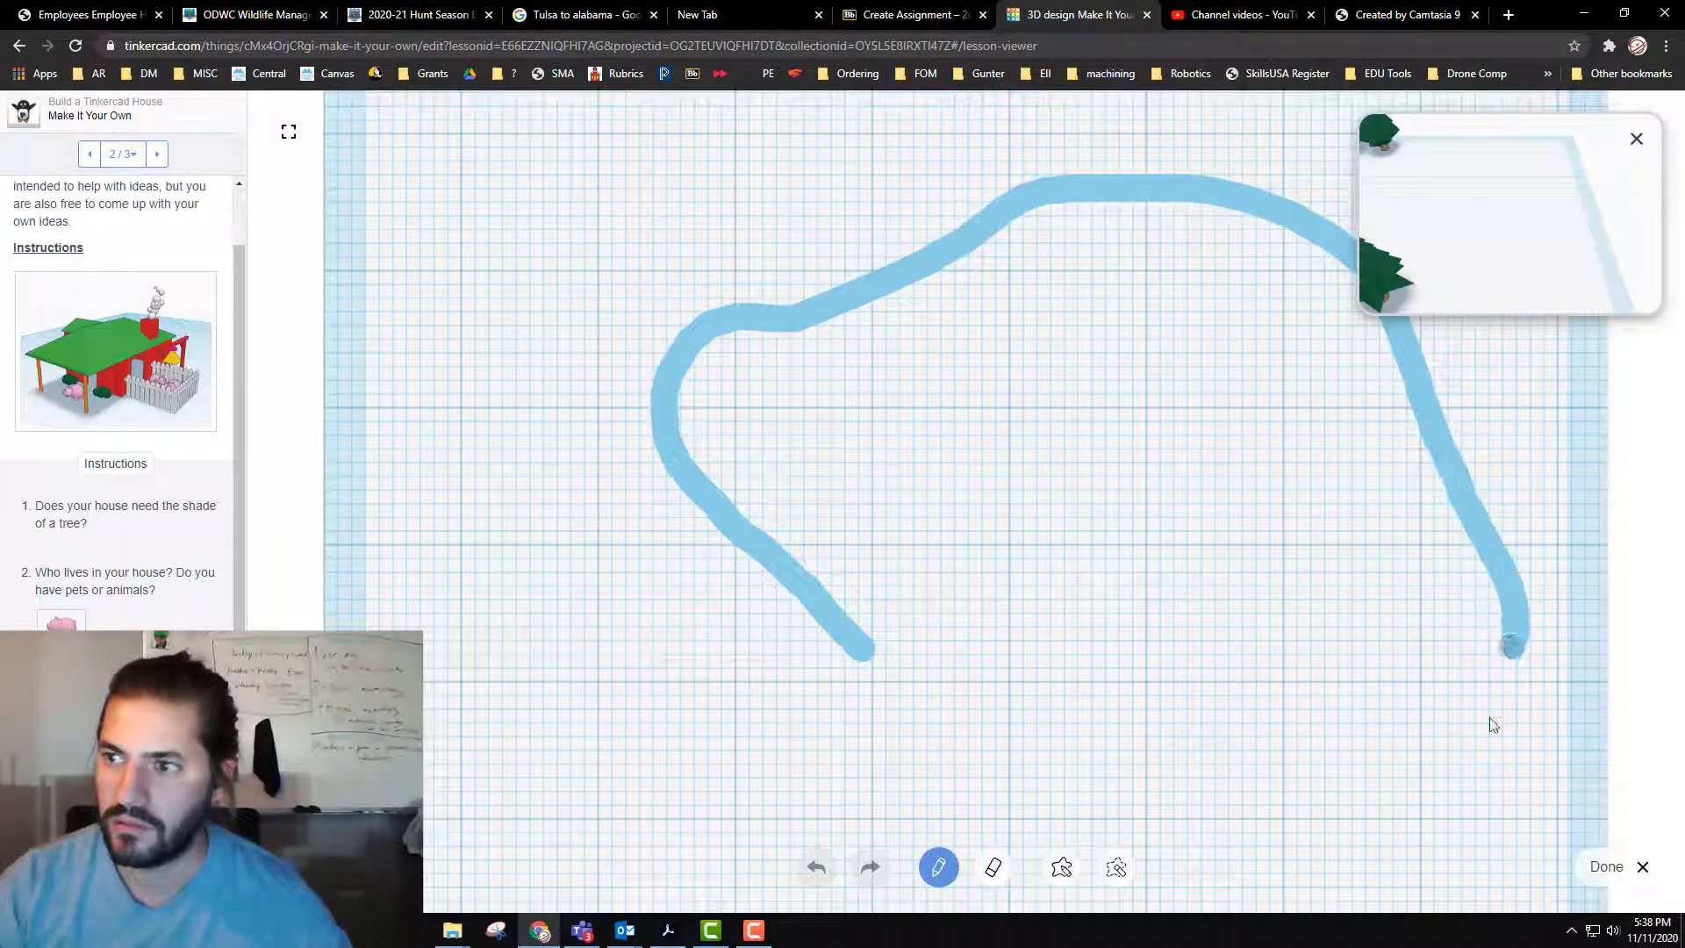
{"action": "mouse_move", "coordinate": [1493, 724]}
{"action": "left_mouse_down"}
{"action": "mouse_move", "coordinate": [1404, 829]}
{"action": "mouse_move", "coordinate": [933, 790]}
{"action": "mouse_move", "coordinate": [861, 700]}
{"action": "mouse_move", "coordinate": [846, 635]}
{"action": "left_mouse_up"}
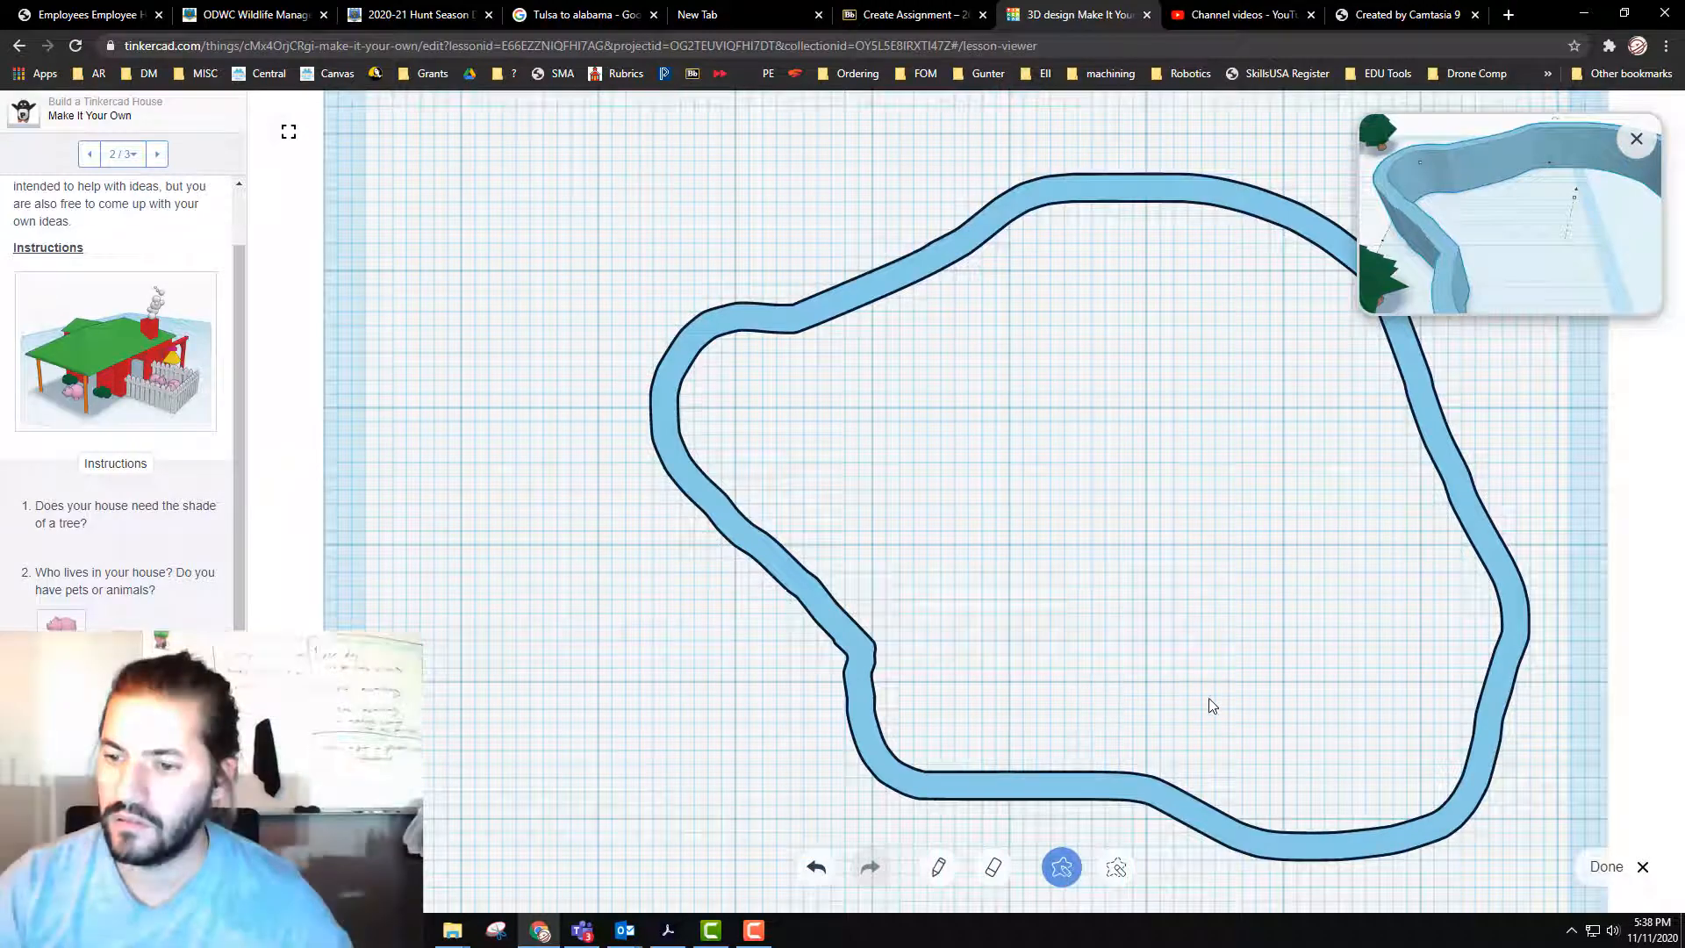
{"action": "left_click", "coordinate": [941, 874]}
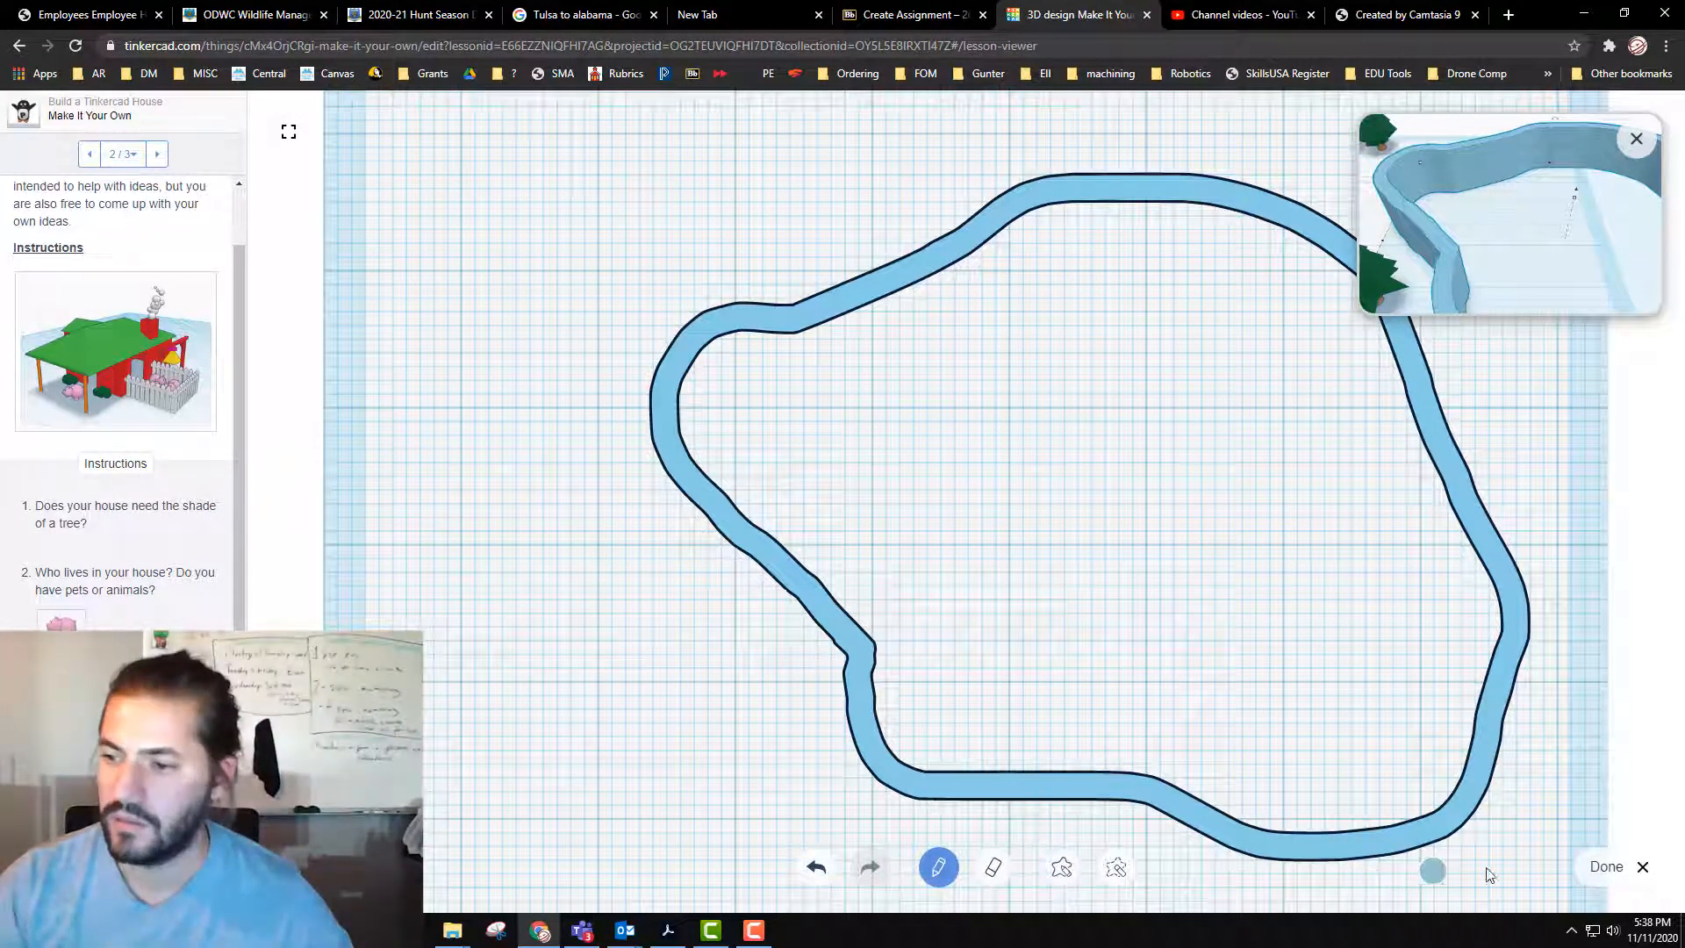
{"action": "left_click", "coordinate": [1613, 867]}
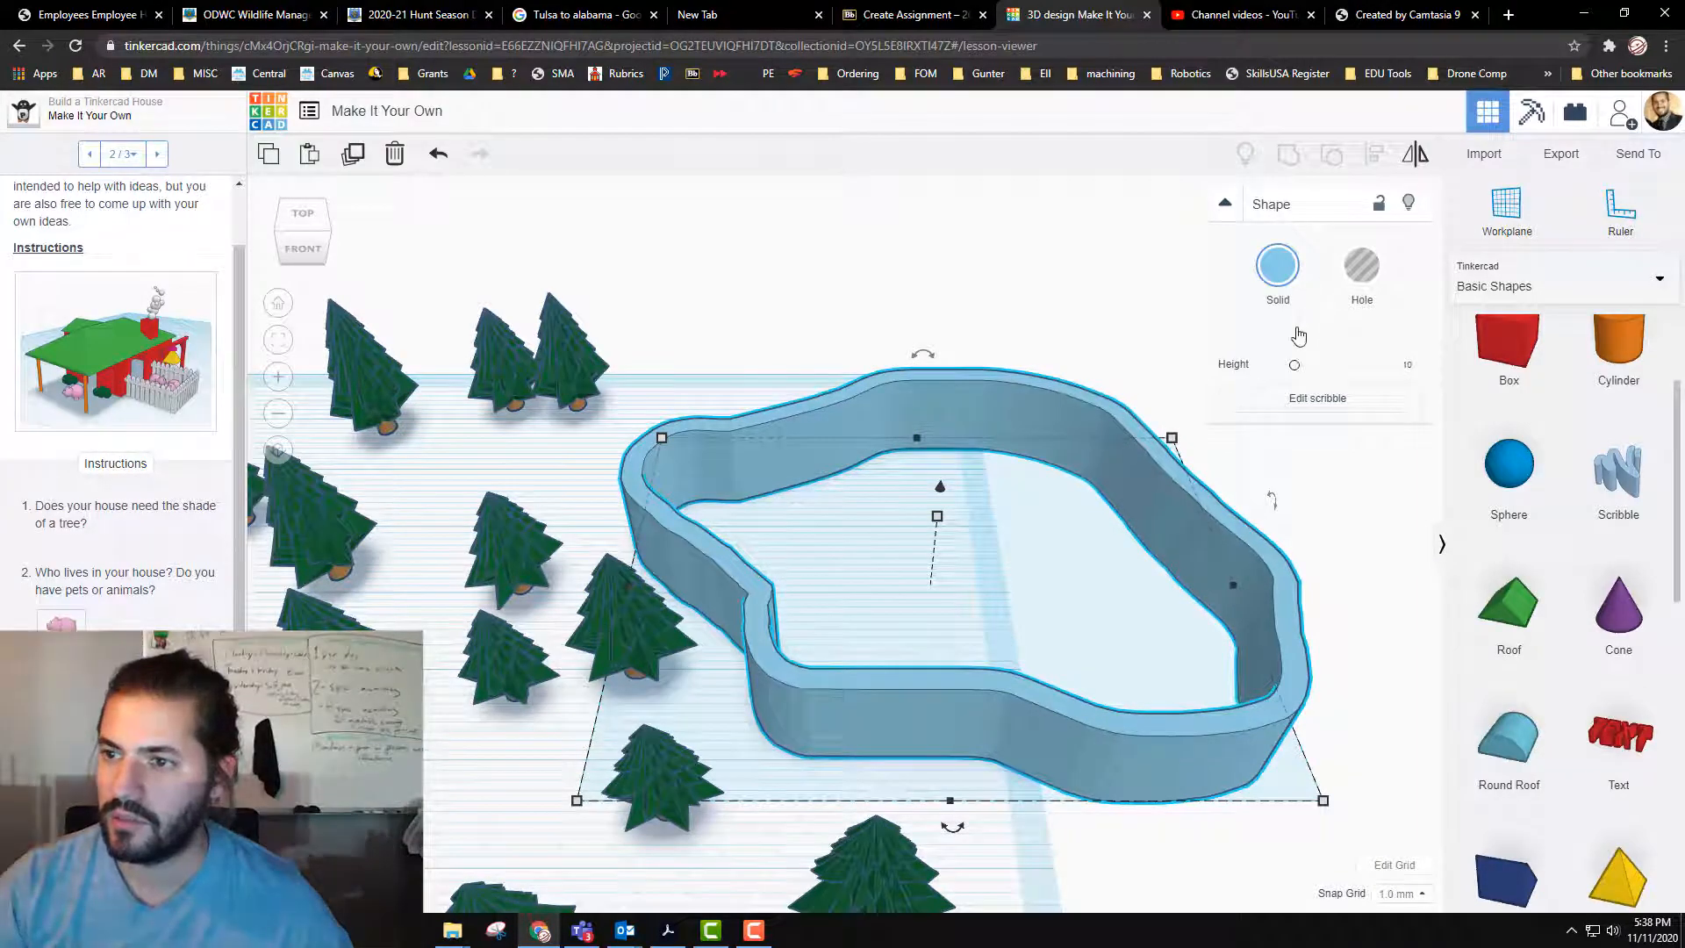
{"action": "left_click", "coordinate": [1310, 405]}
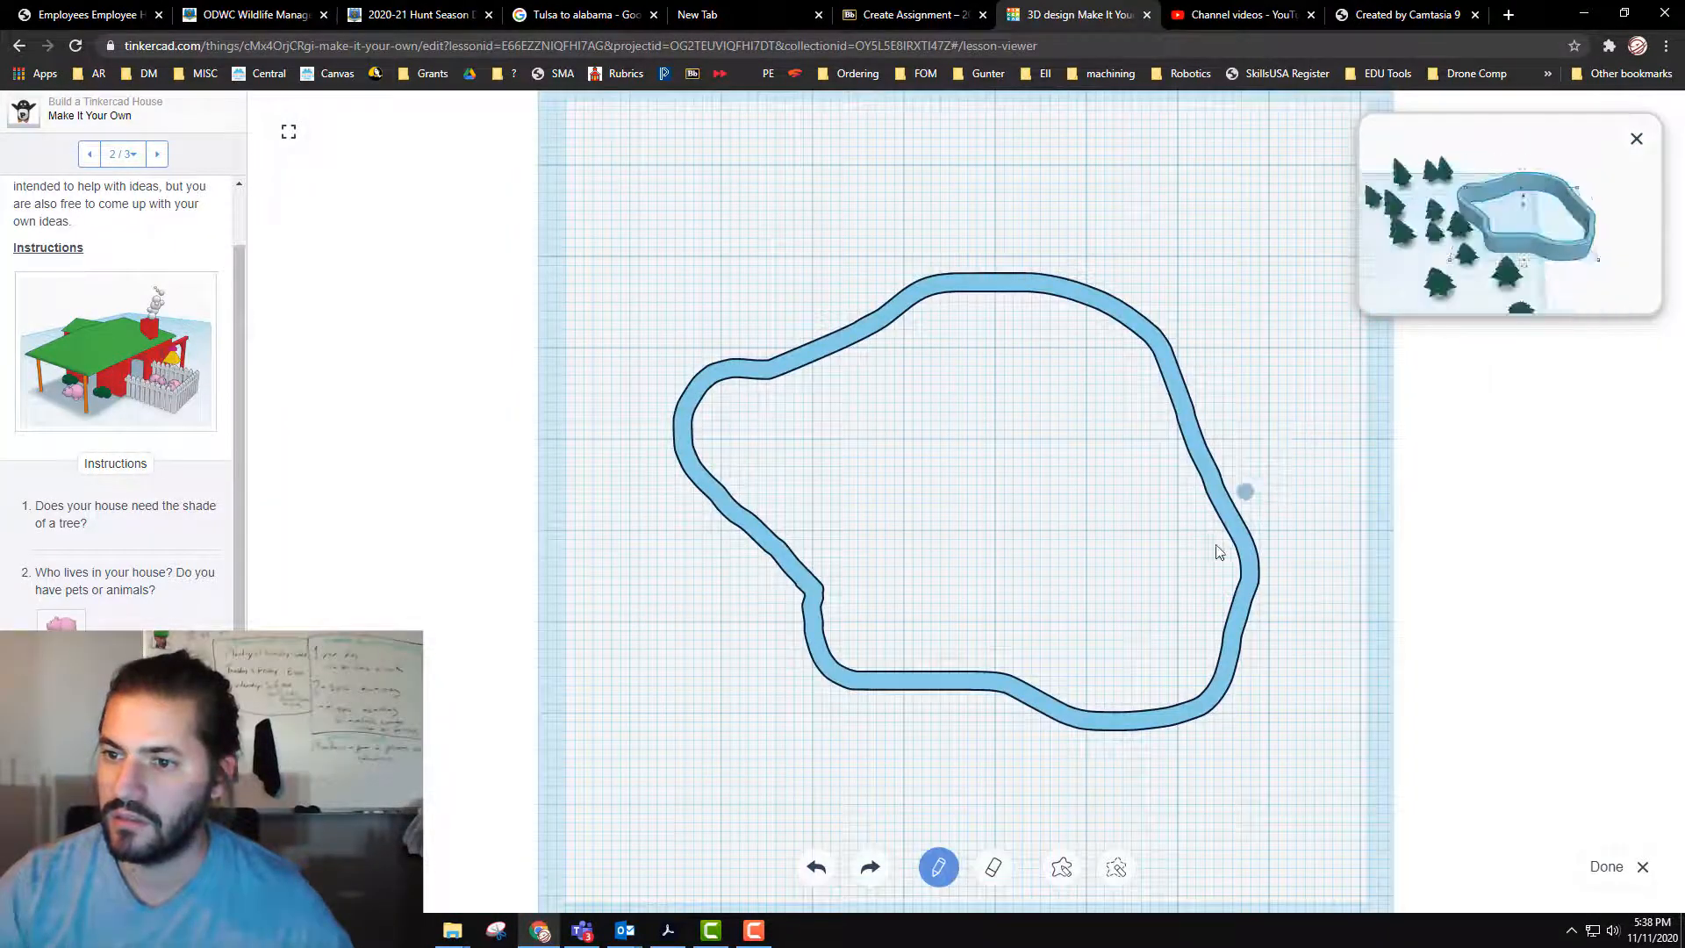
{"action": "mouse_move", "coordinate": [1233, 541]}
{"action": "left_mouse_down"}
{"action": "mouse_move", "coordinate": [1097, 609]}
{"action": "mouse_move", "coordinate": [914, 614]}
{"action": "mouse_move", "coordinate": [878, 588]}
{"action": "left_mouse_up"}
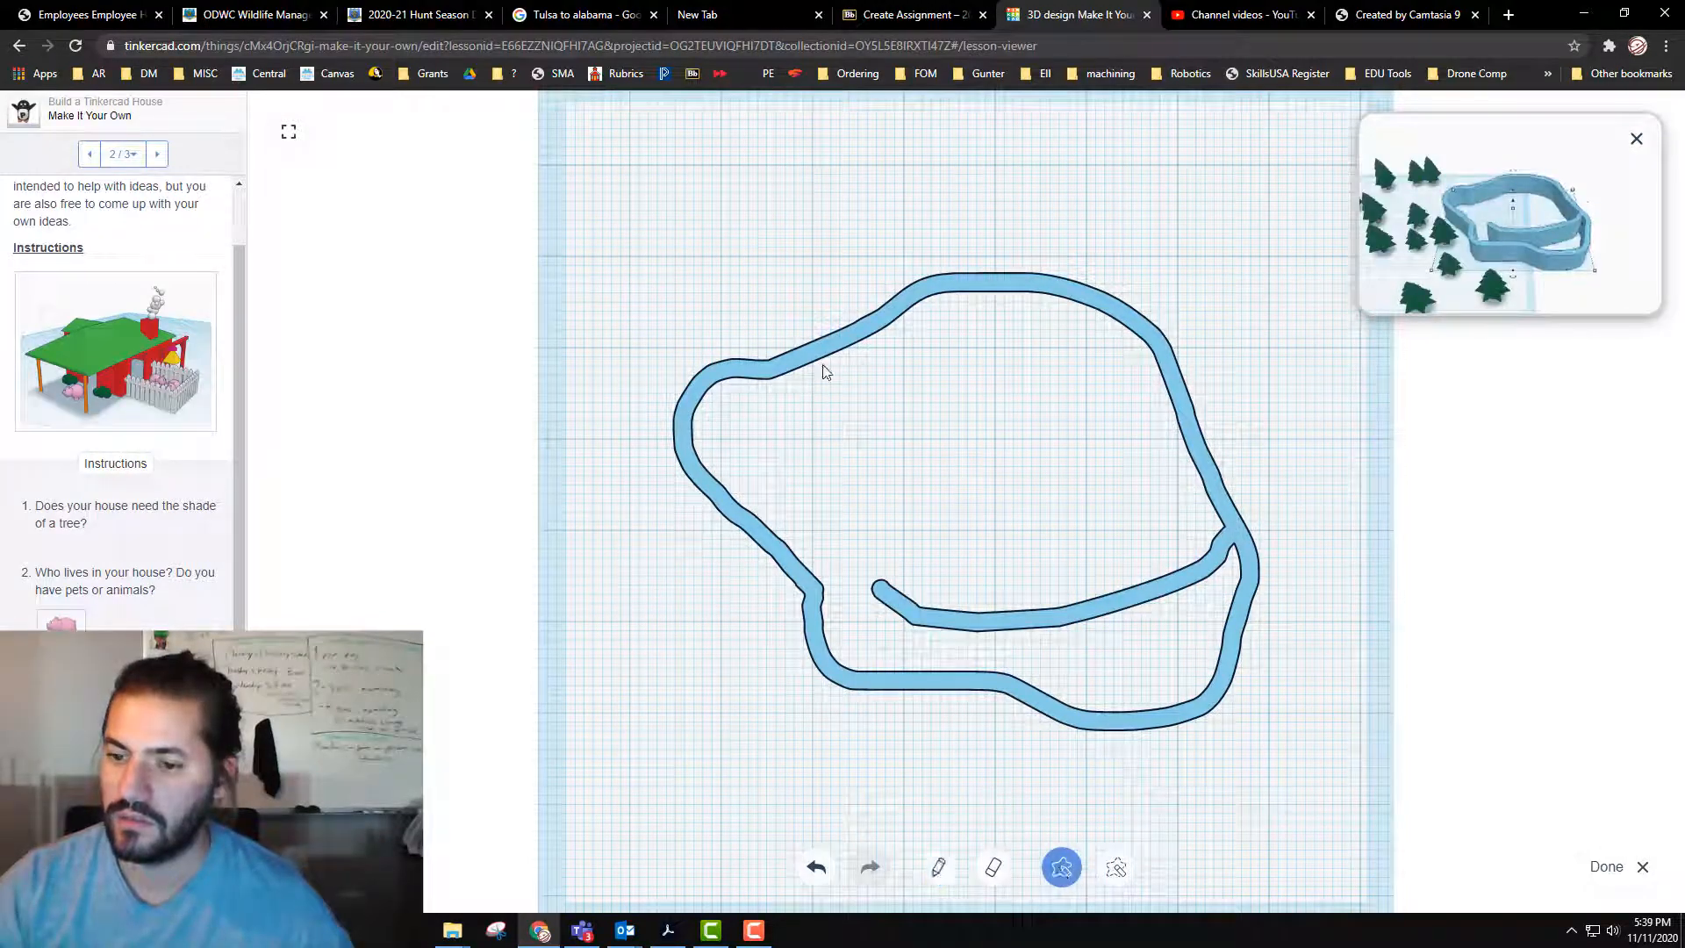
{"action": "mouse_move", "coordinate": [825, 306]}
{"action": "left_mouse_down"}
{"action": "mouse_move", "coordinate": [752, 556]}
{"action": "mouse_move", "coordinate": [1167, 819]}
{"action": "mouse_move", "coordinate": [898, 309]}
{"action": "mouse_move", "coordinate": [883, 323]}
{"action": "left_mouse_up"}
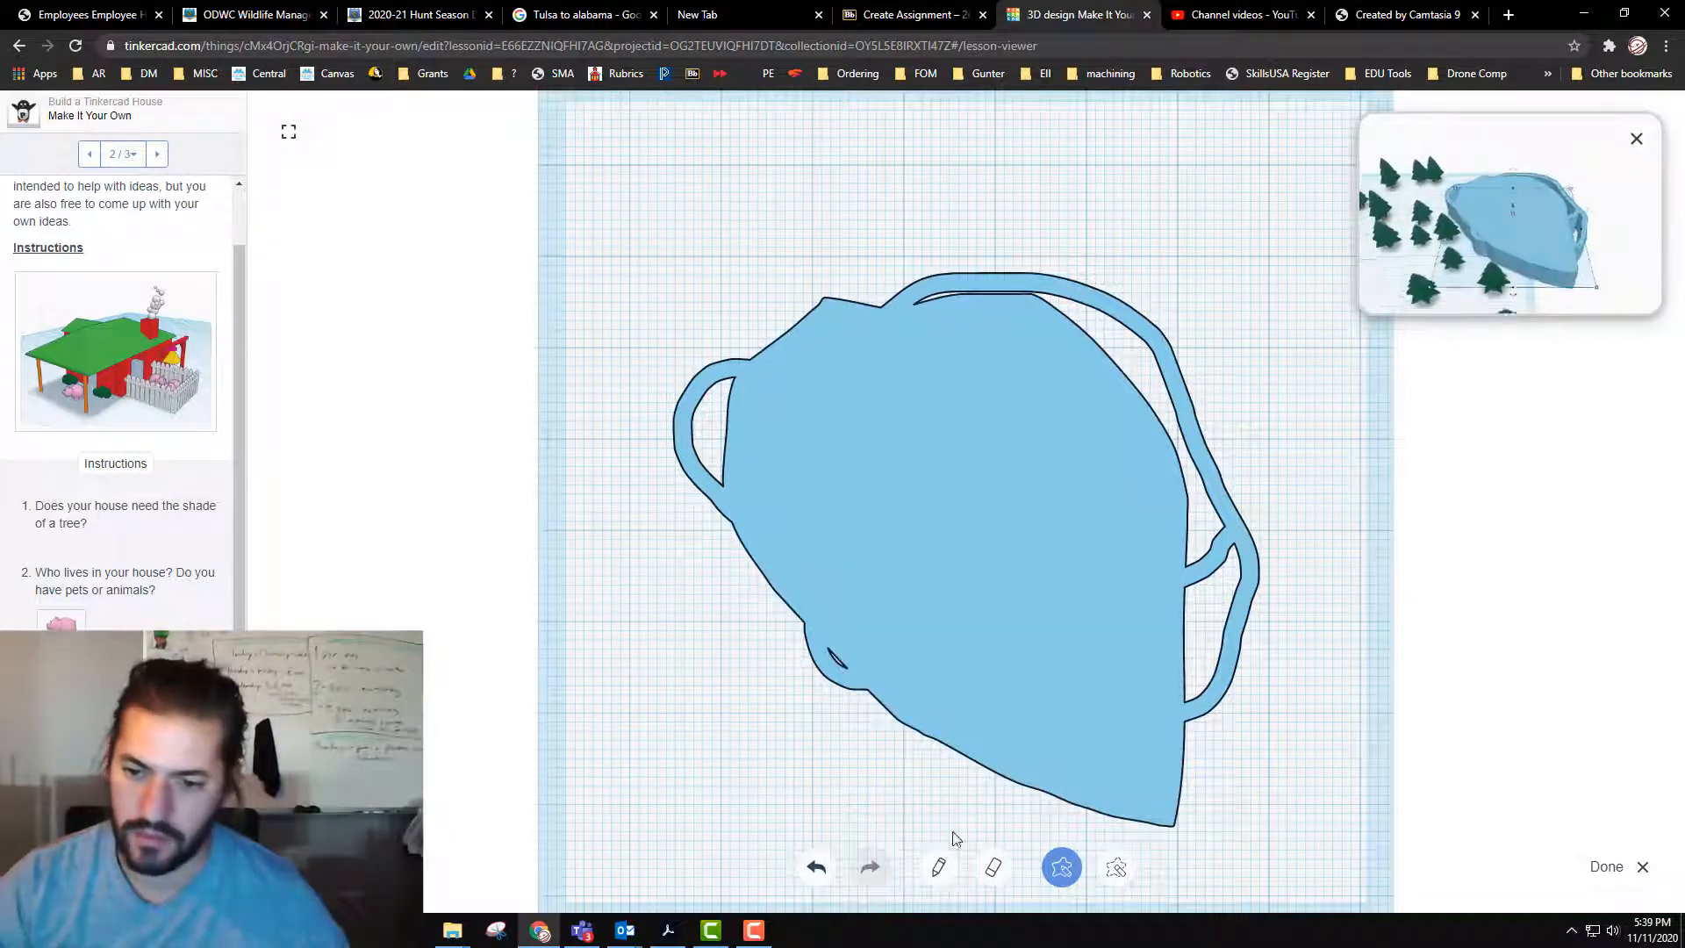
{"action": "left_click", "coordinate": [814, 867]}
{"action": "left_click", "coordinate": [814, 867]}
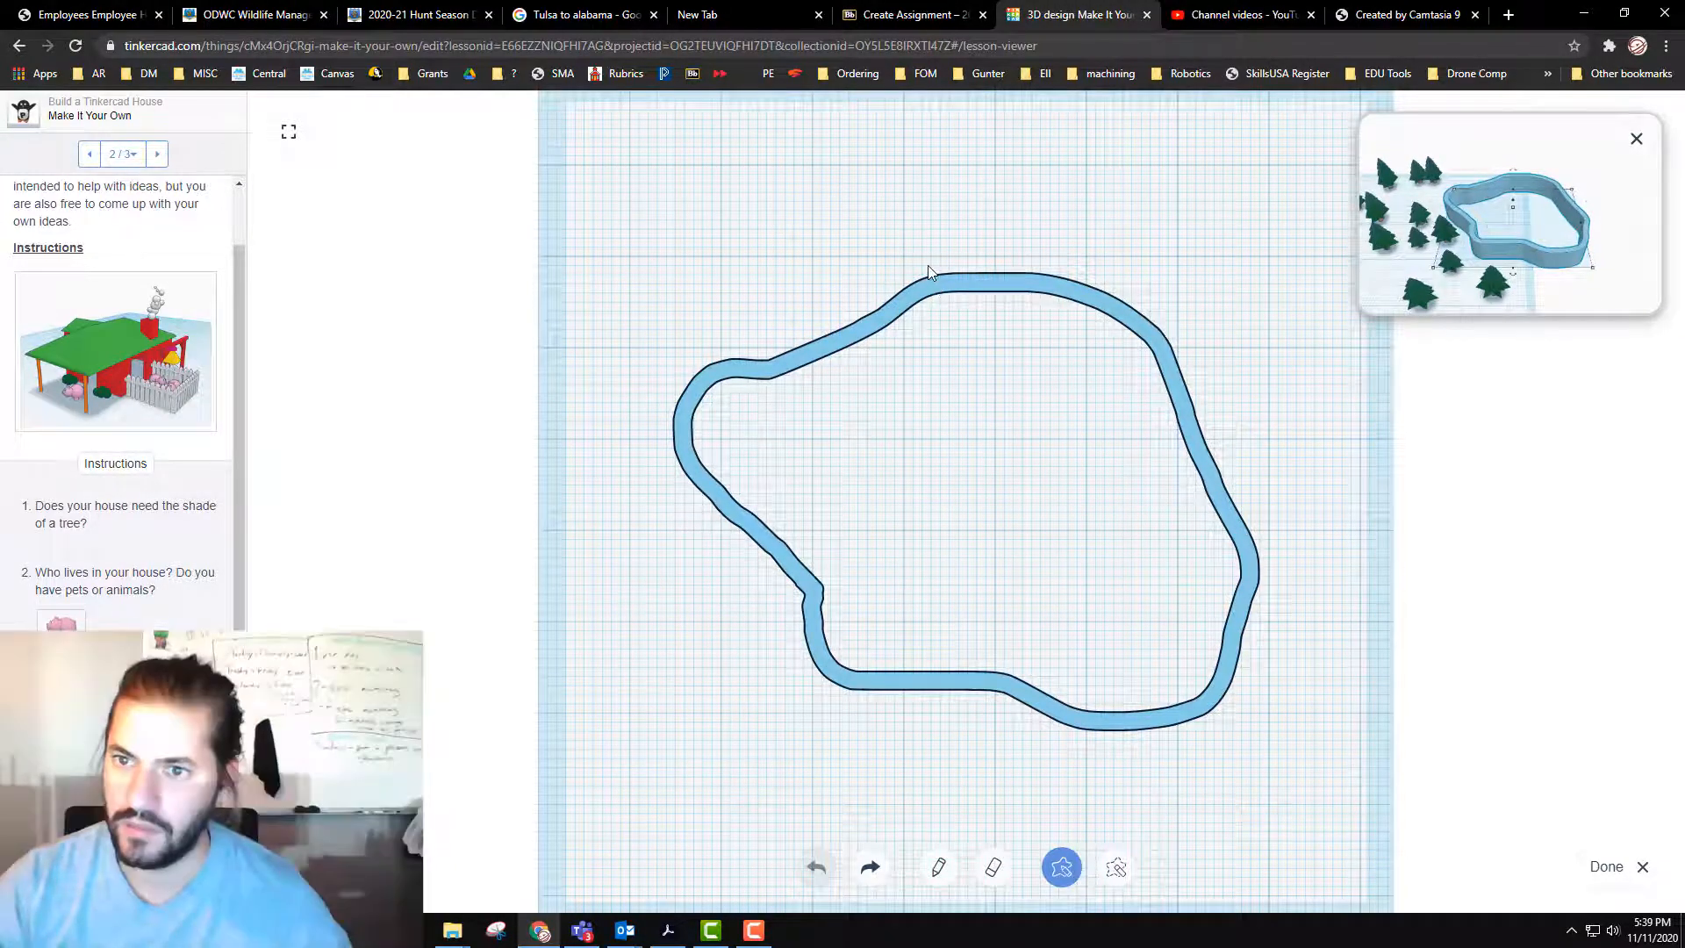
Step: Draw a filled freehand shape around the whole pond outline to make it solid, and finish the scribble
{"action": "mouse_move", "coordinate": [927, 268]}
{"action": "left_mouse_down"}
{"action": "mouse_move", "coordinate": [708, 357]}
{"action": "mouse_move", "coordinate": [662, 414]}
{"action": "mouse_move", "coordinate": [702, 525]}
{"action": "mouse_move", "coordinate": [772, 590]}
{"action": "left_mouse_up"}
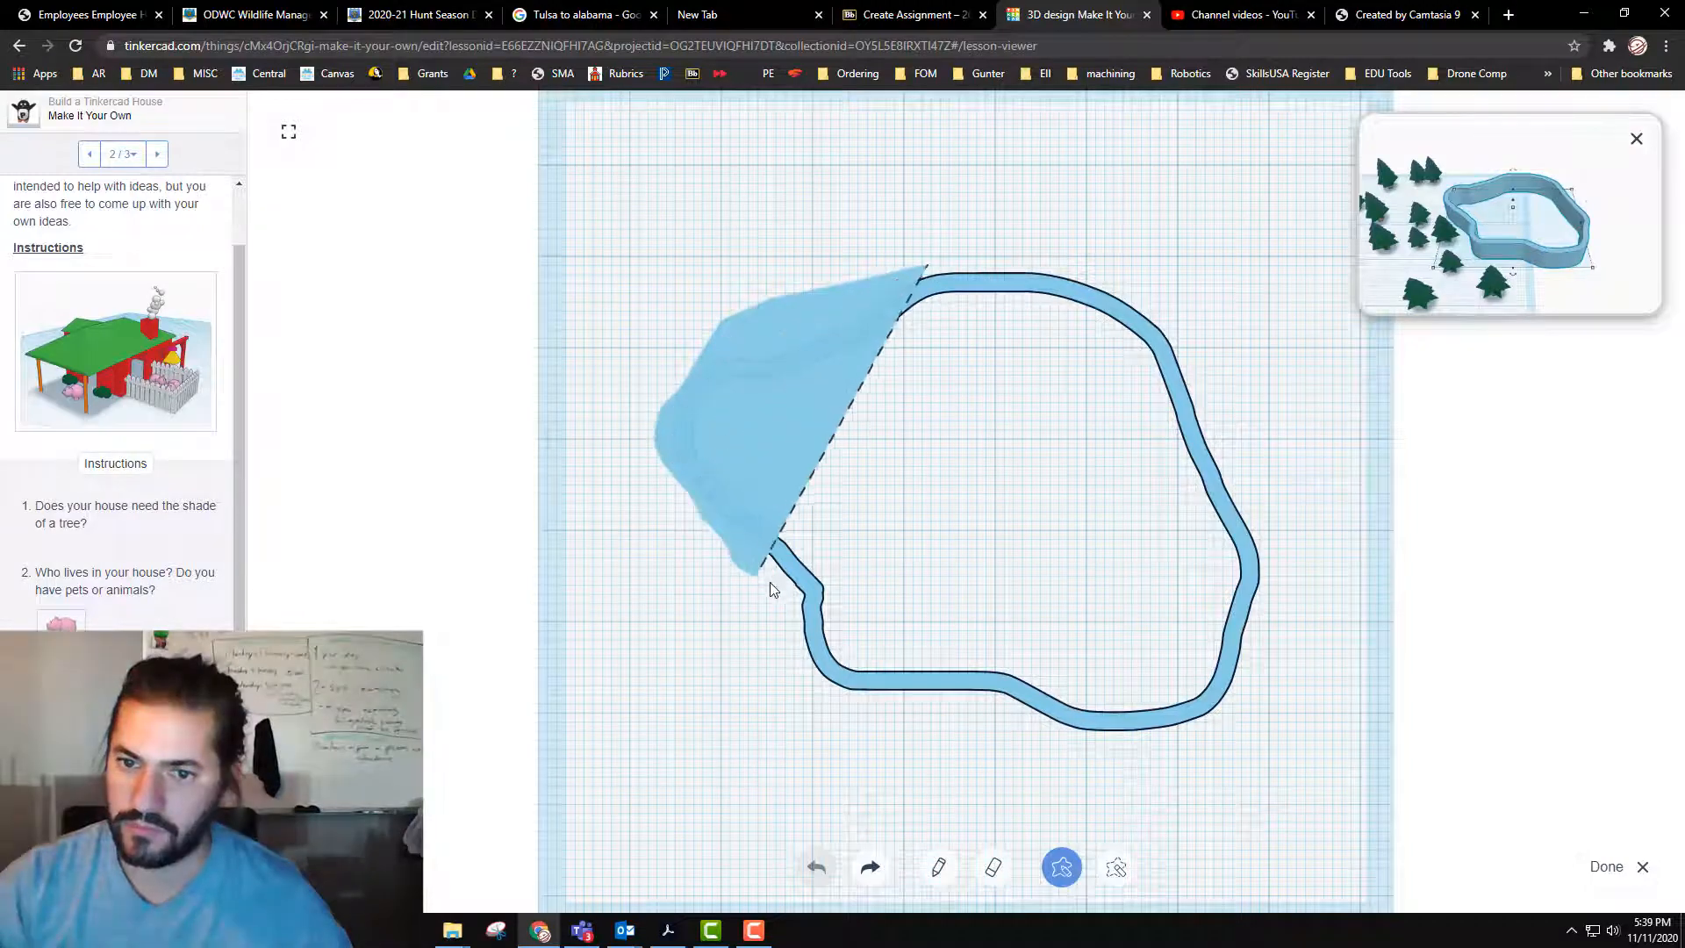
{"action": "mouse_move", "coordinate": [808, 680]}
{"action": "left_mouse_down"}
{"action": "mouse_move", "coordinate": [881, 723]}
{"action": "mouse_move", "coordinate": [1169, 789]}
{"action": "mouse_move", "coordinate": [1278, 669]}
{"action": "mouse_move", "coordinate": [1267, 504]}
{"action": "mouse_move", "coordinate": [1196, 331]}
{"action": "left_mouse_up"}
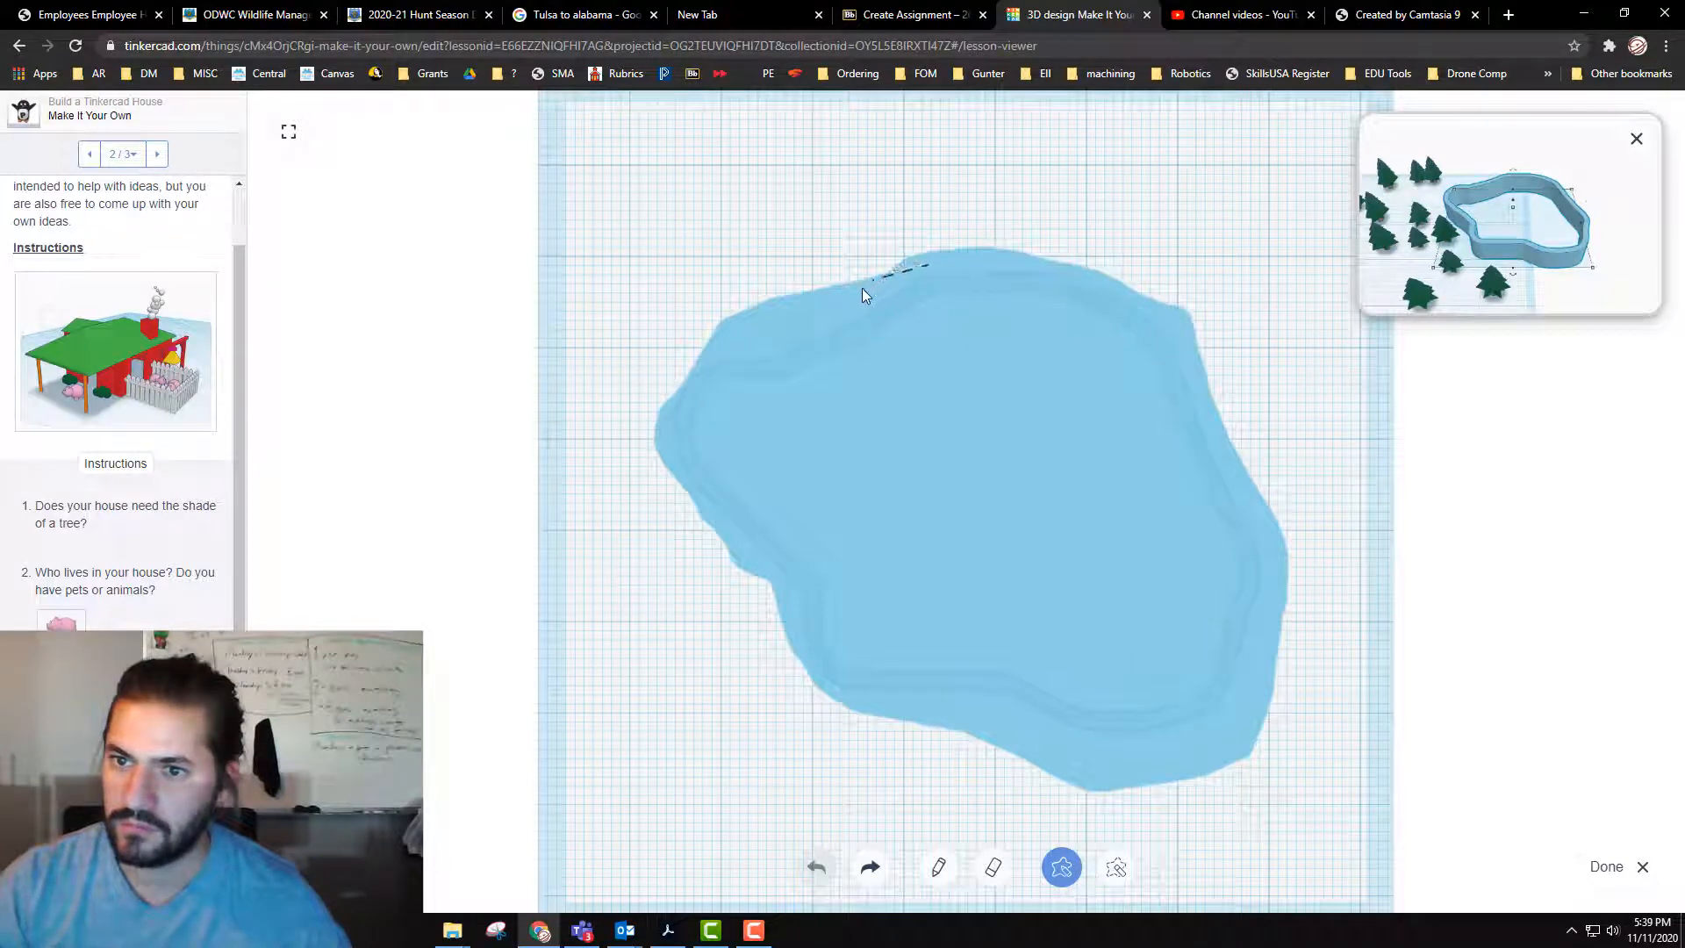
{"action": "left_click_drag", "start_coordinate": [865, 296], "coordinate": [825, 314]}
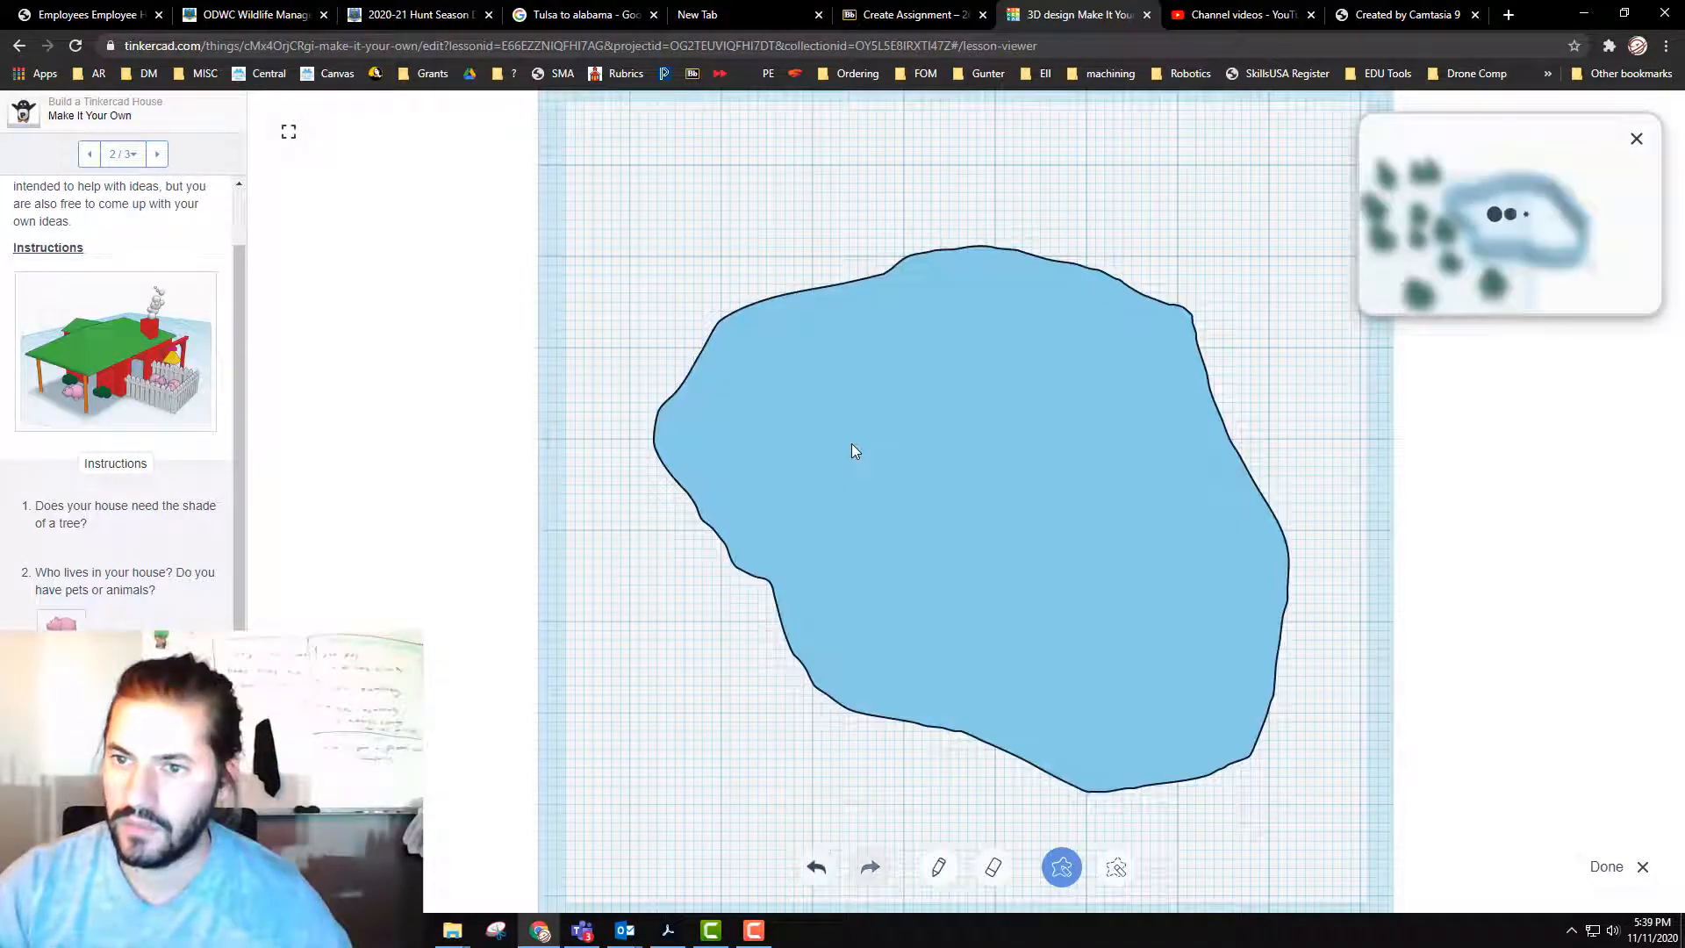
{"action": "left_click", "coordinate": [1636, 873]}
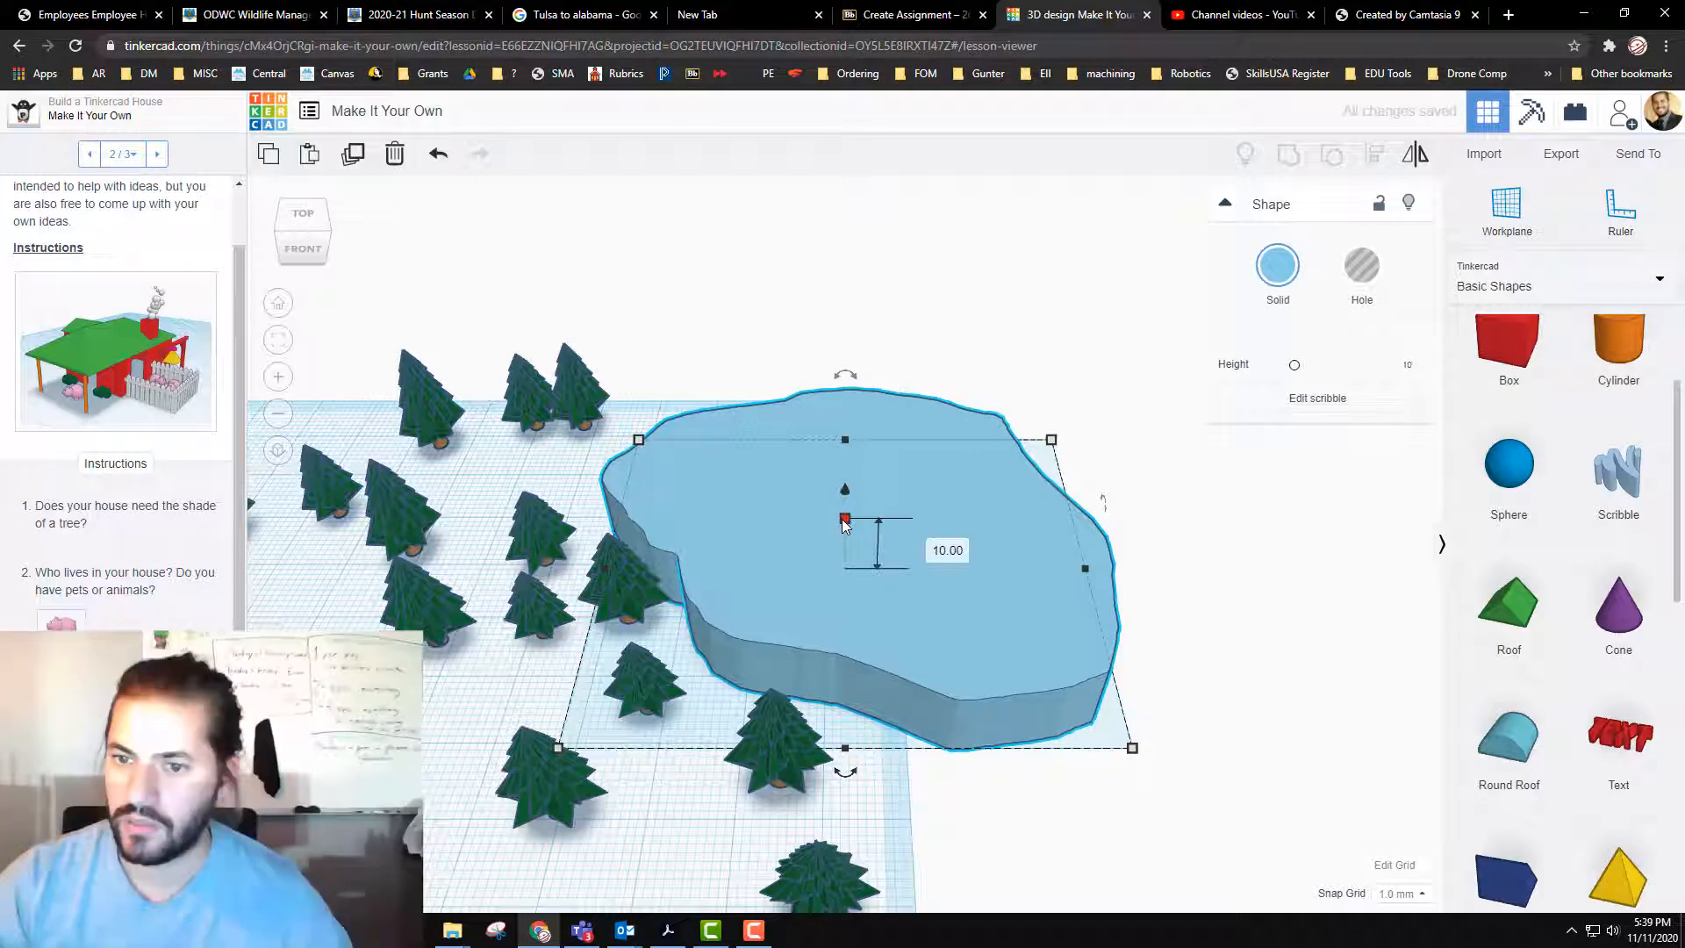
Step: Set the pond's height to 0.25 mm and move it about 10 mm and 17 mm closer to the trees
{"action": "left_click_drag", "start_coordinate": [844, 520], "coordinate": [844, 535]}
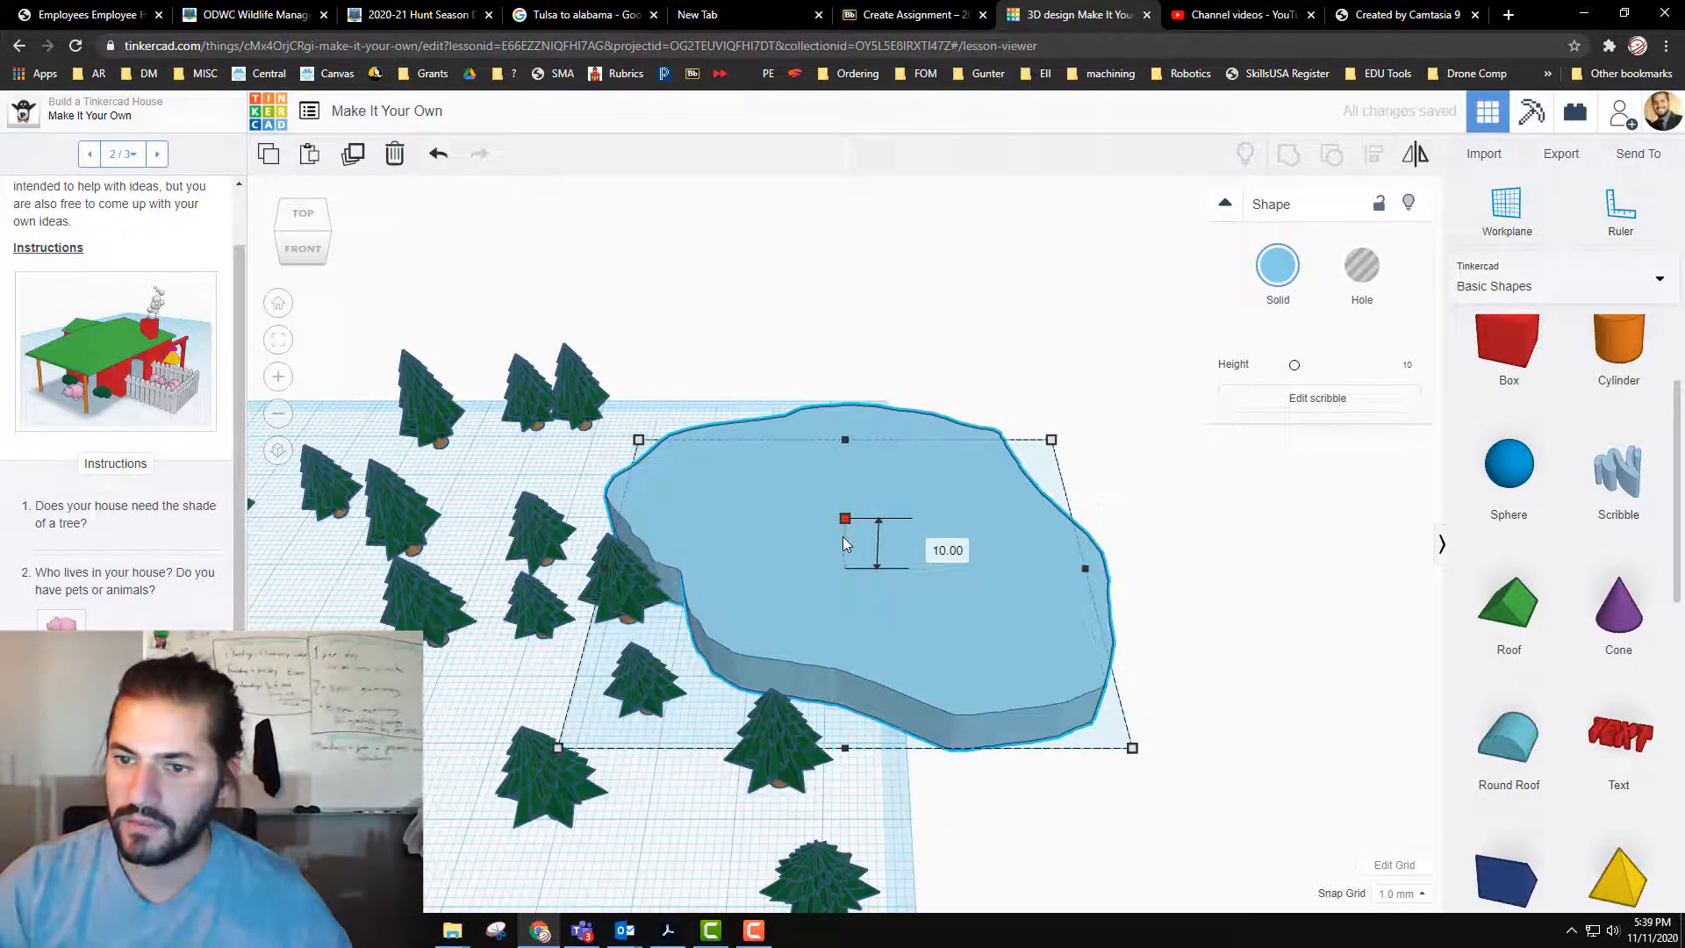
{"action": "left_click", "coordinate": [929, 553]}
{"action": "type", "text": ".25"}
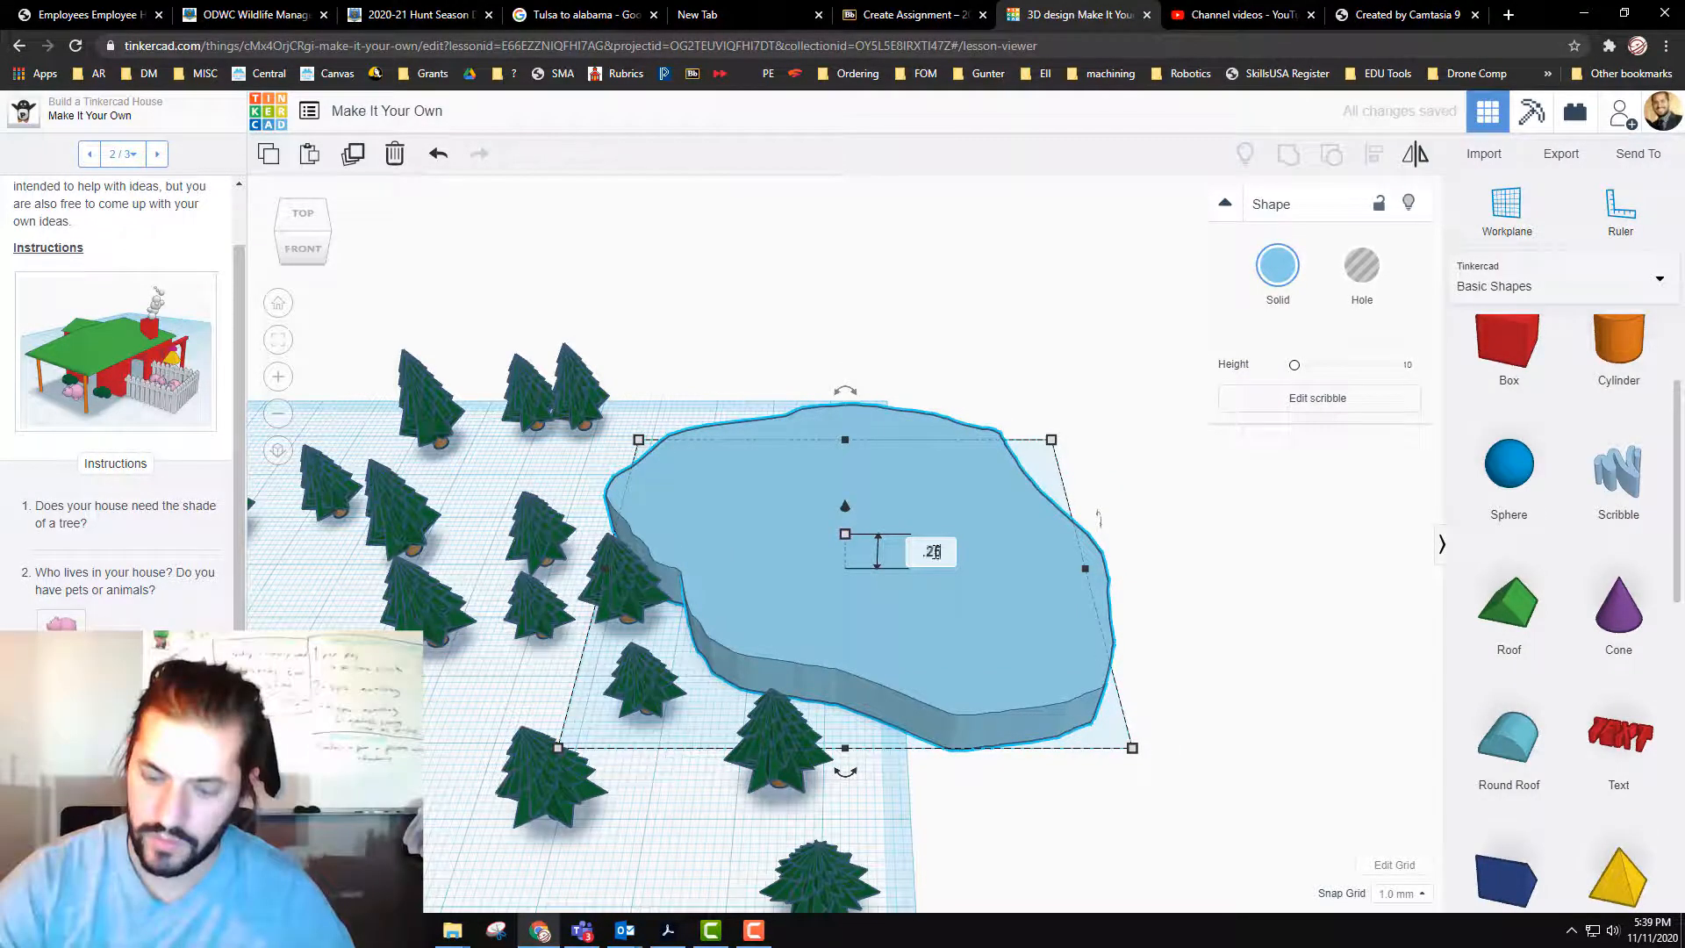
{"action": "key", "text": "Return"}
{"action": "left_click_drag", "start_coordinate": [853, 625], "coordinate": [791, 544]}
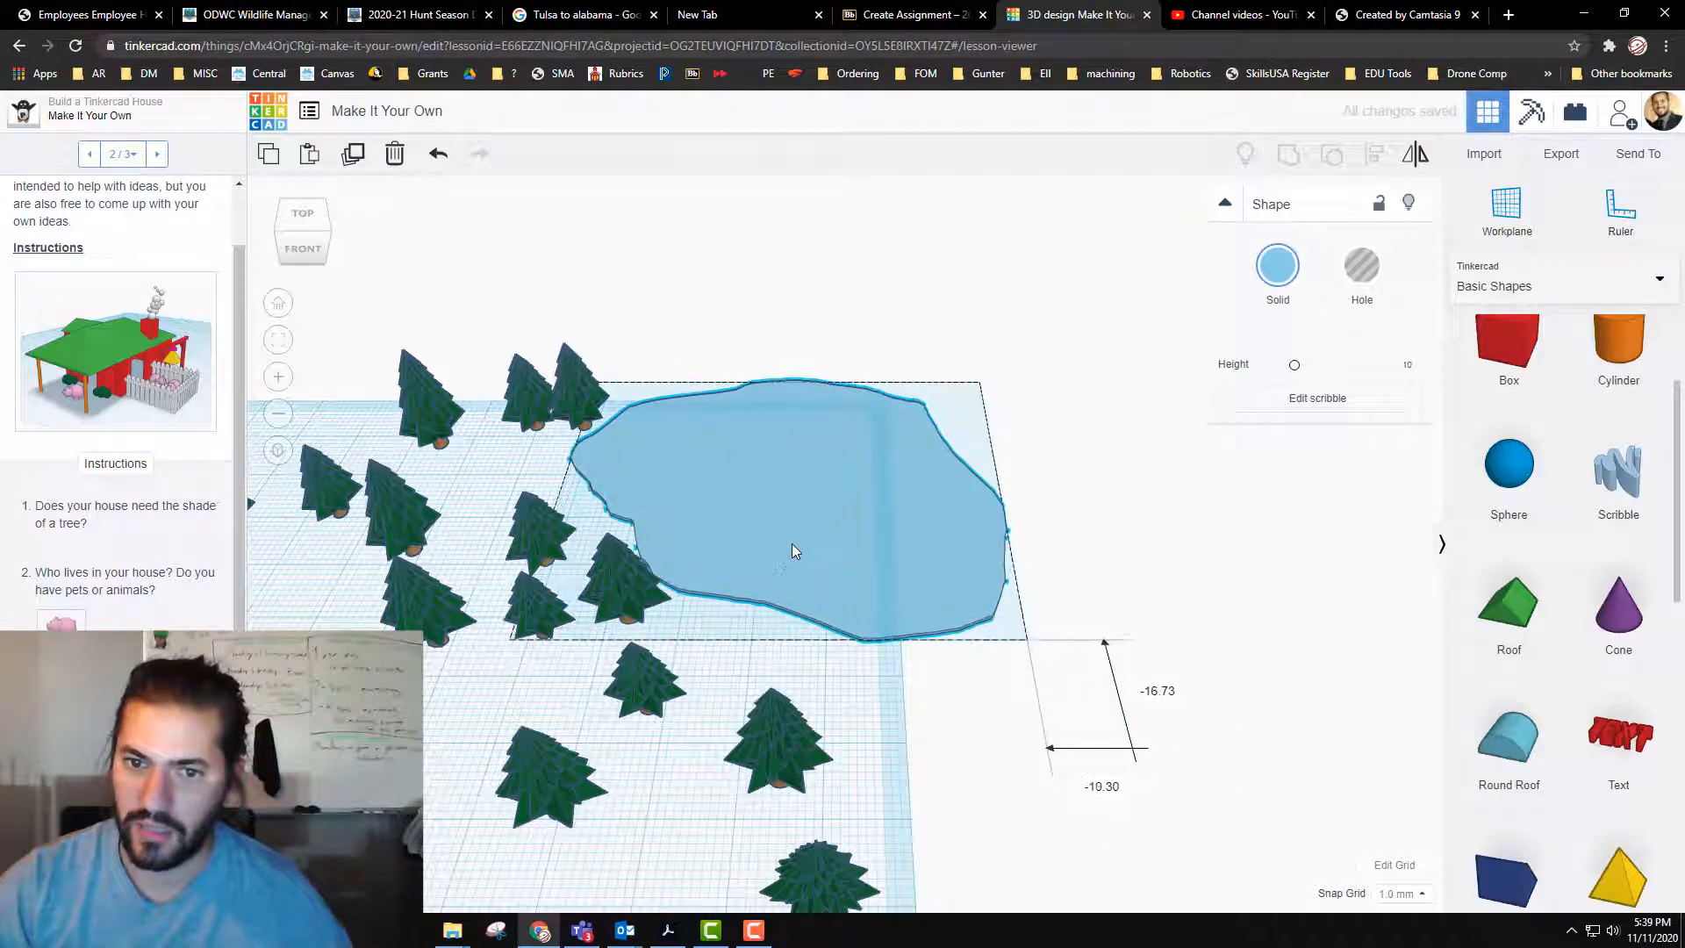
{"action": "left_click", "coordinate": [1267, 660]}
Step: Place the Simple Elephant from the Shape Library's Creatures & Characters category among the trees near the house
{"action": "mouse_move", "coordinate": [1264, 664]}
{"action": "right_mouse_down"}
{"action": "mouse_move", "coordinate": [610, 796]}
{"action": "mouse_move", "coordinate": [587, 758]}
{"action": "right_mouse_up"}
{"action": "mouse_move", "coordinate": [781, 361]}
{"action": "right_mouse_down"}
{"action": "mouse_move", "coordinate": [847, 243]}
{"action": "mouse_move", "coordinate": [903, 553]}
{"action": "mouse_move", "coordinate": [793, 406]}
{"action": "right_mouse_up"}
{"action": "scroll", "coordinate": [851, 241], "scroll_direction": "down", "scroll_amount": 5}
{"action": "scroll", "coordinate": [944, 509], "scroll_direction": "up", "scroll_amount": 2}
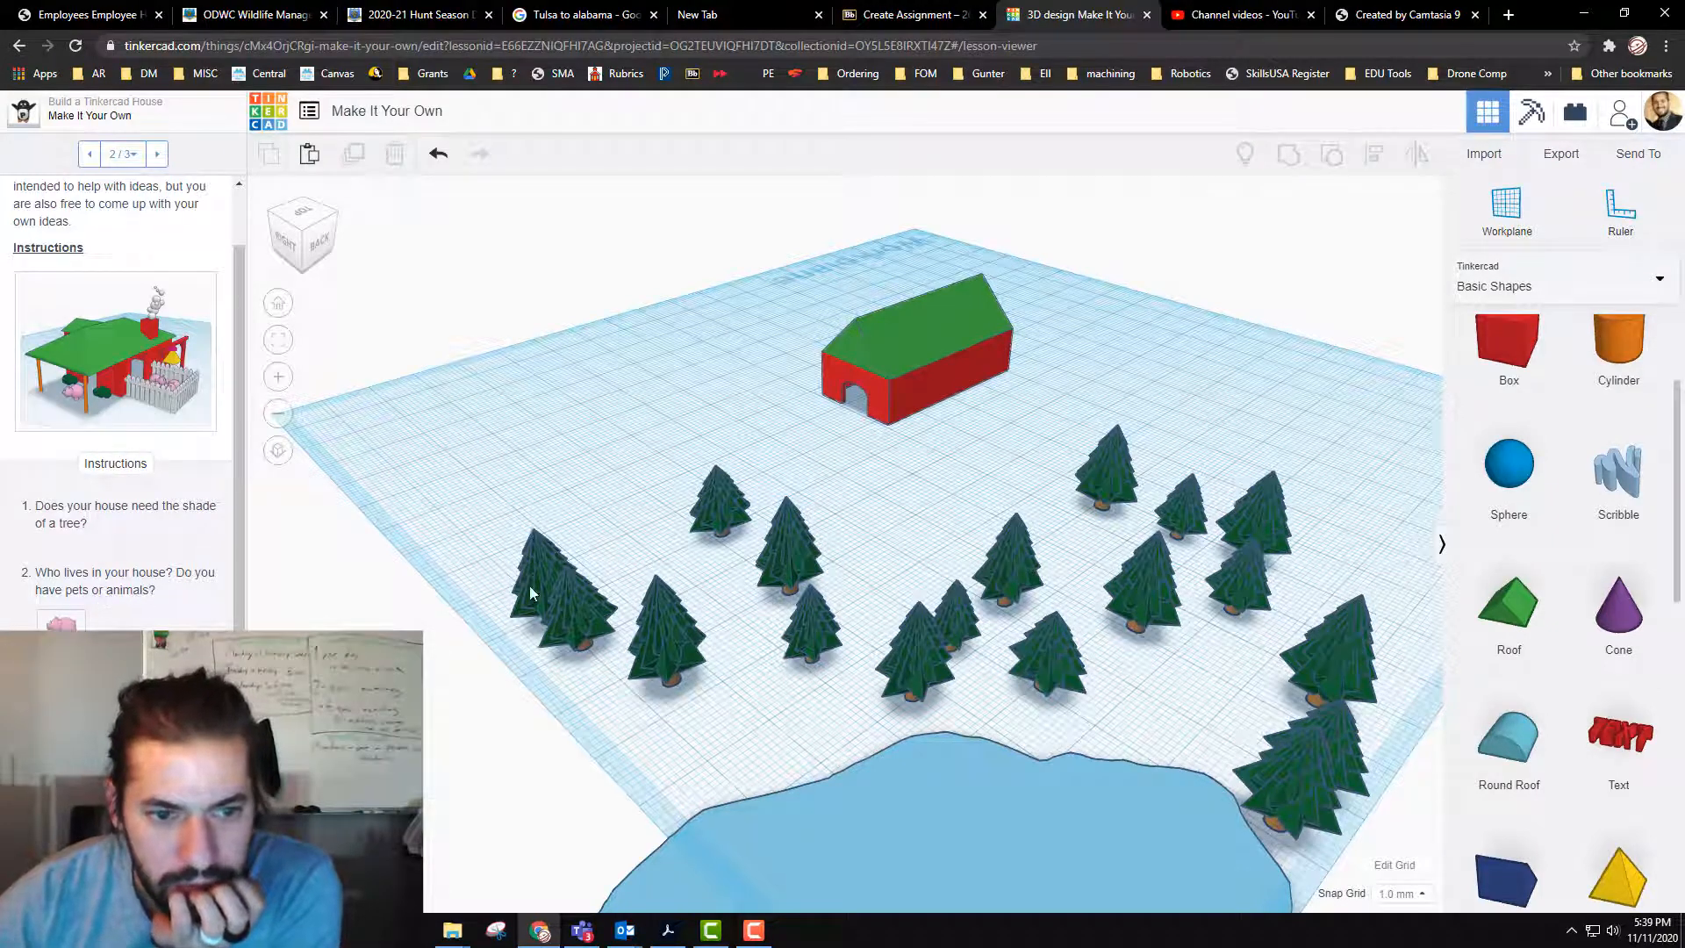
{"action": "left_click", "coordinate": [1578, 294]}
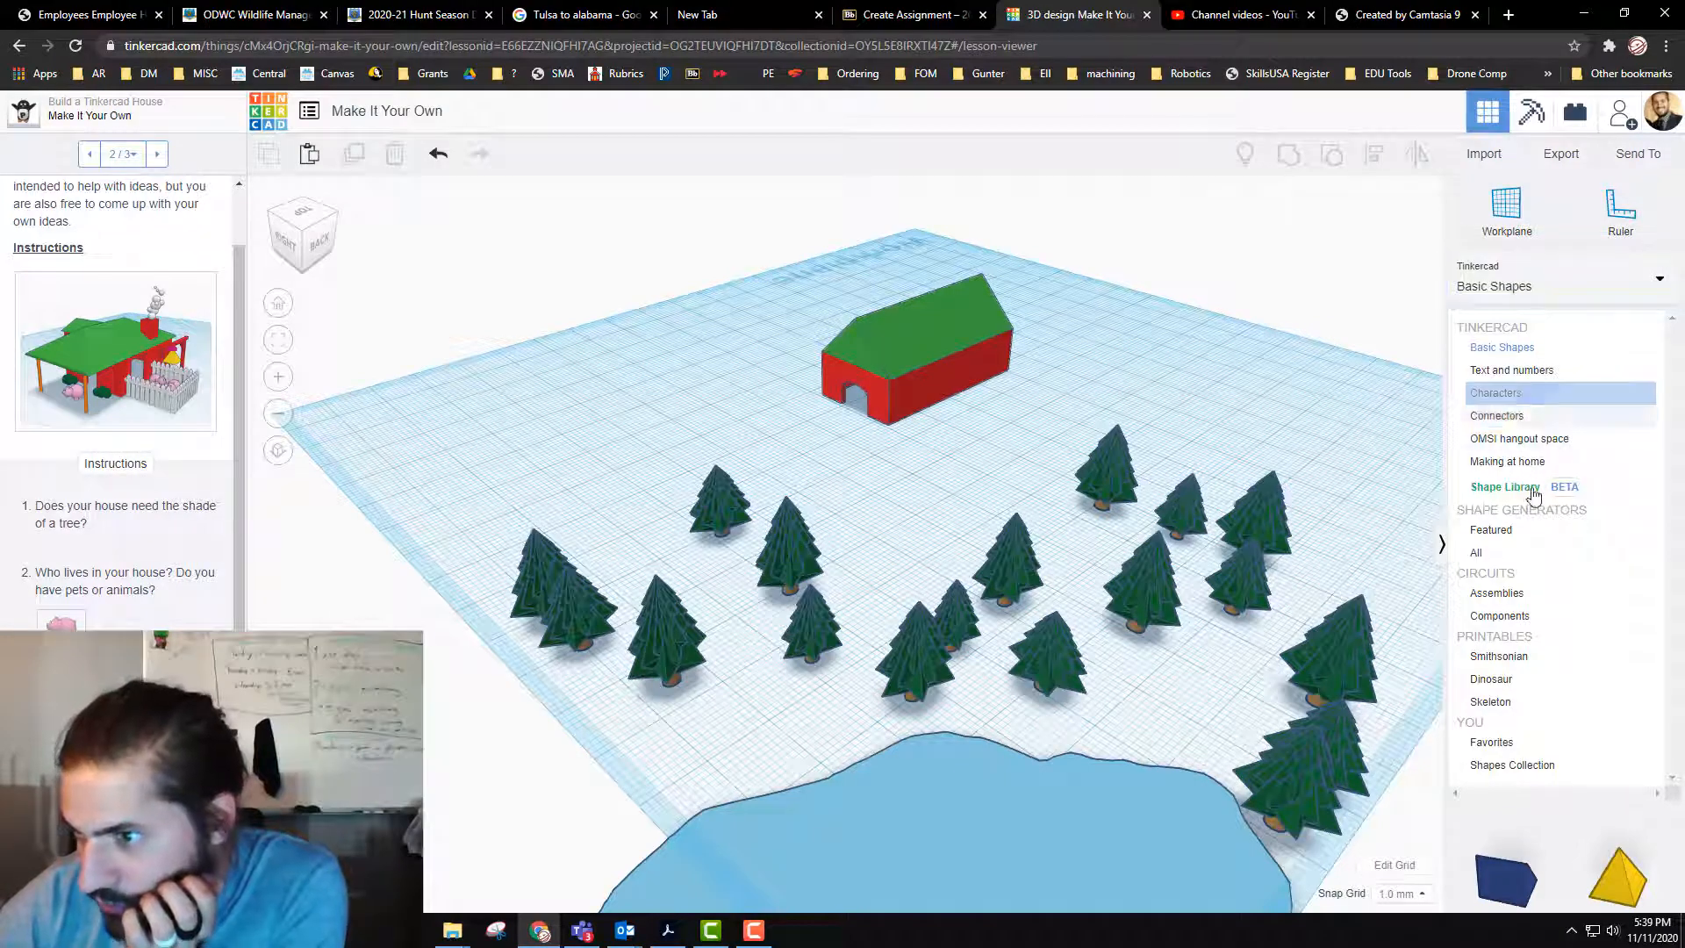
{"action": "left_click", "coordinate": [1529, 490]}
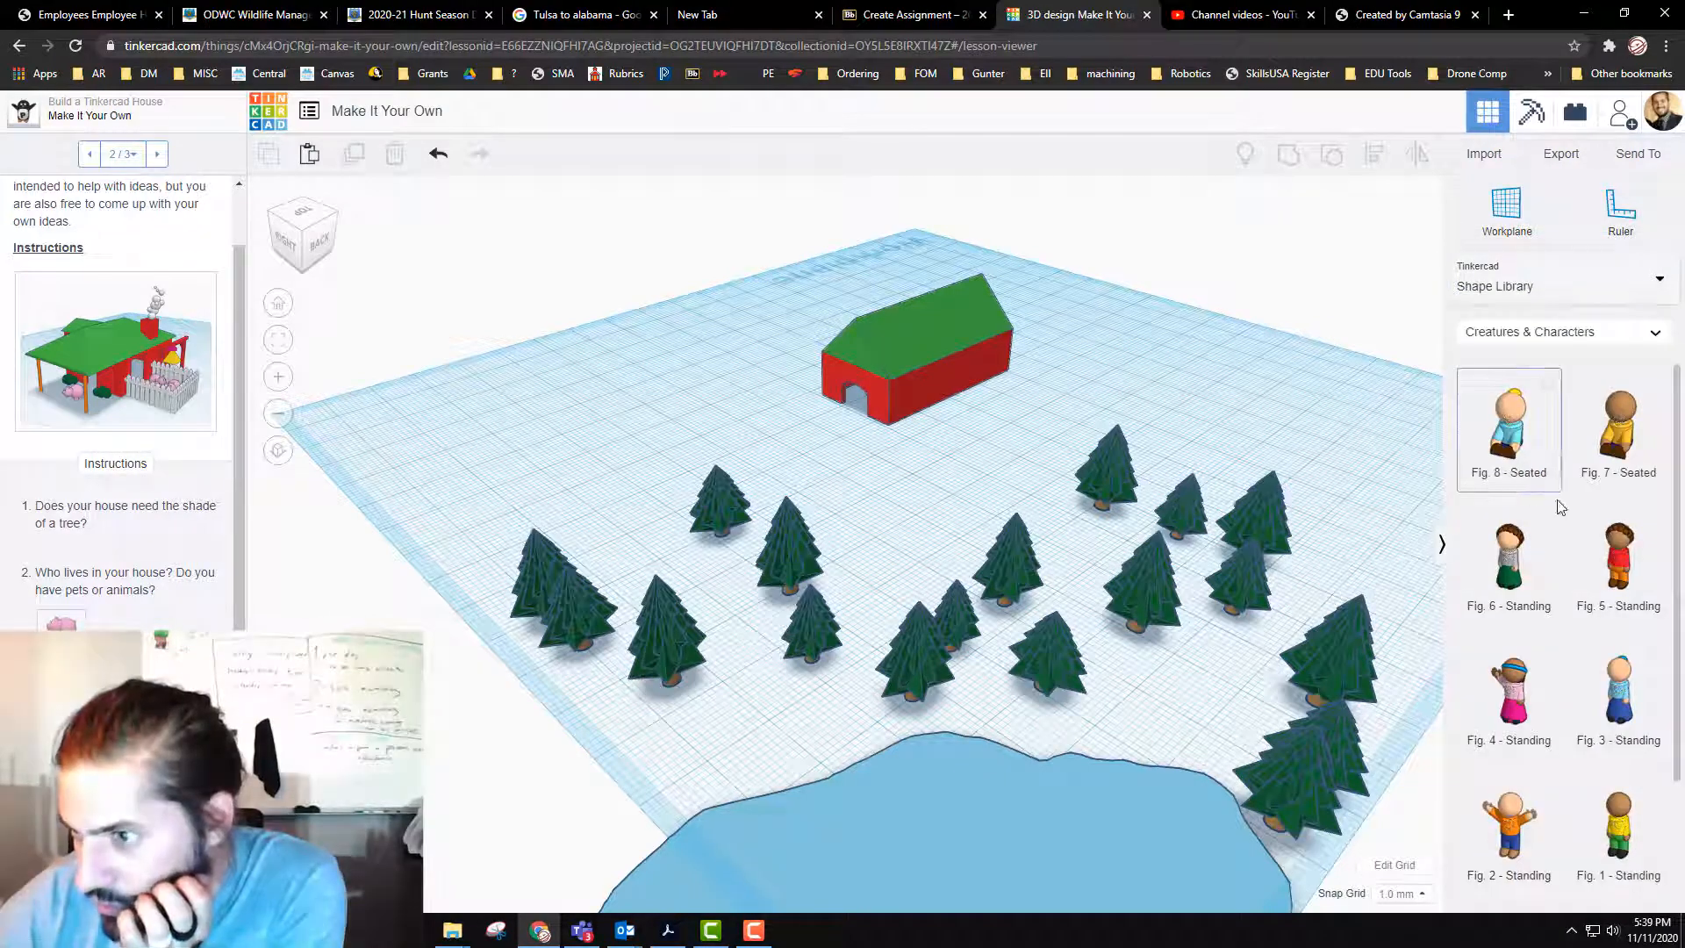
{"action": "scroll", "coordinate": [1621, 494], "scroll_direction": "down", "scroll_amount": 2}
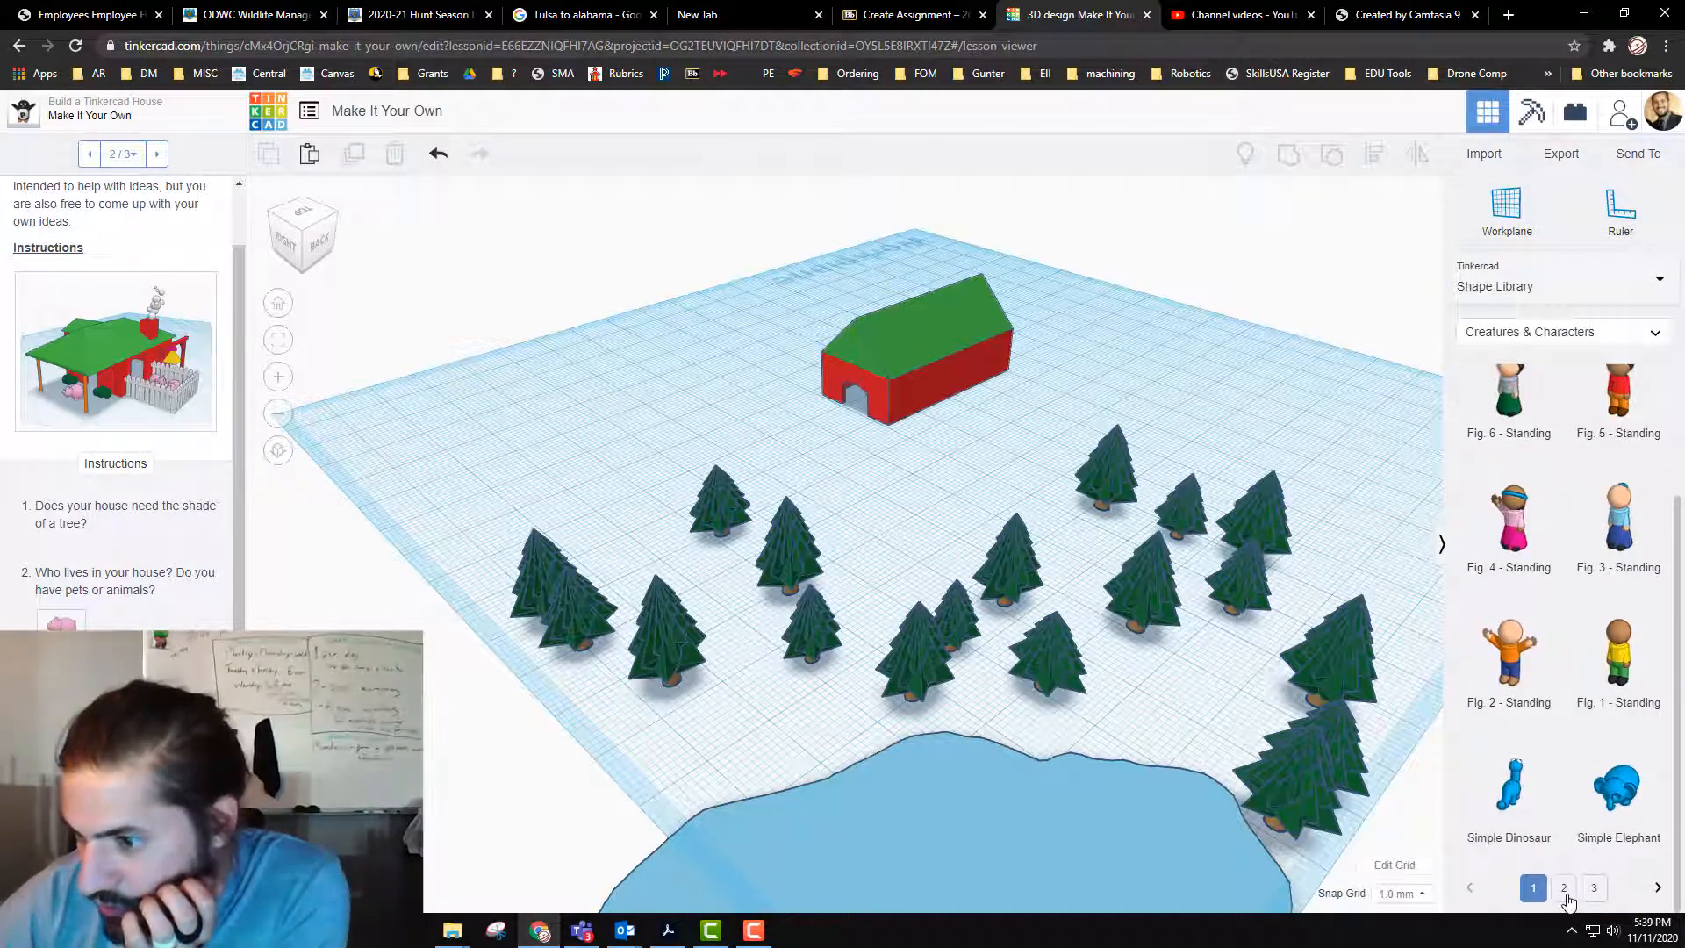
{"action": "left_click", "coordinate": [1564, 888]}
{"action": "scroll", "coordinate": [1587, 628], "scroll_direction": "down", "scroll_amount": 2}
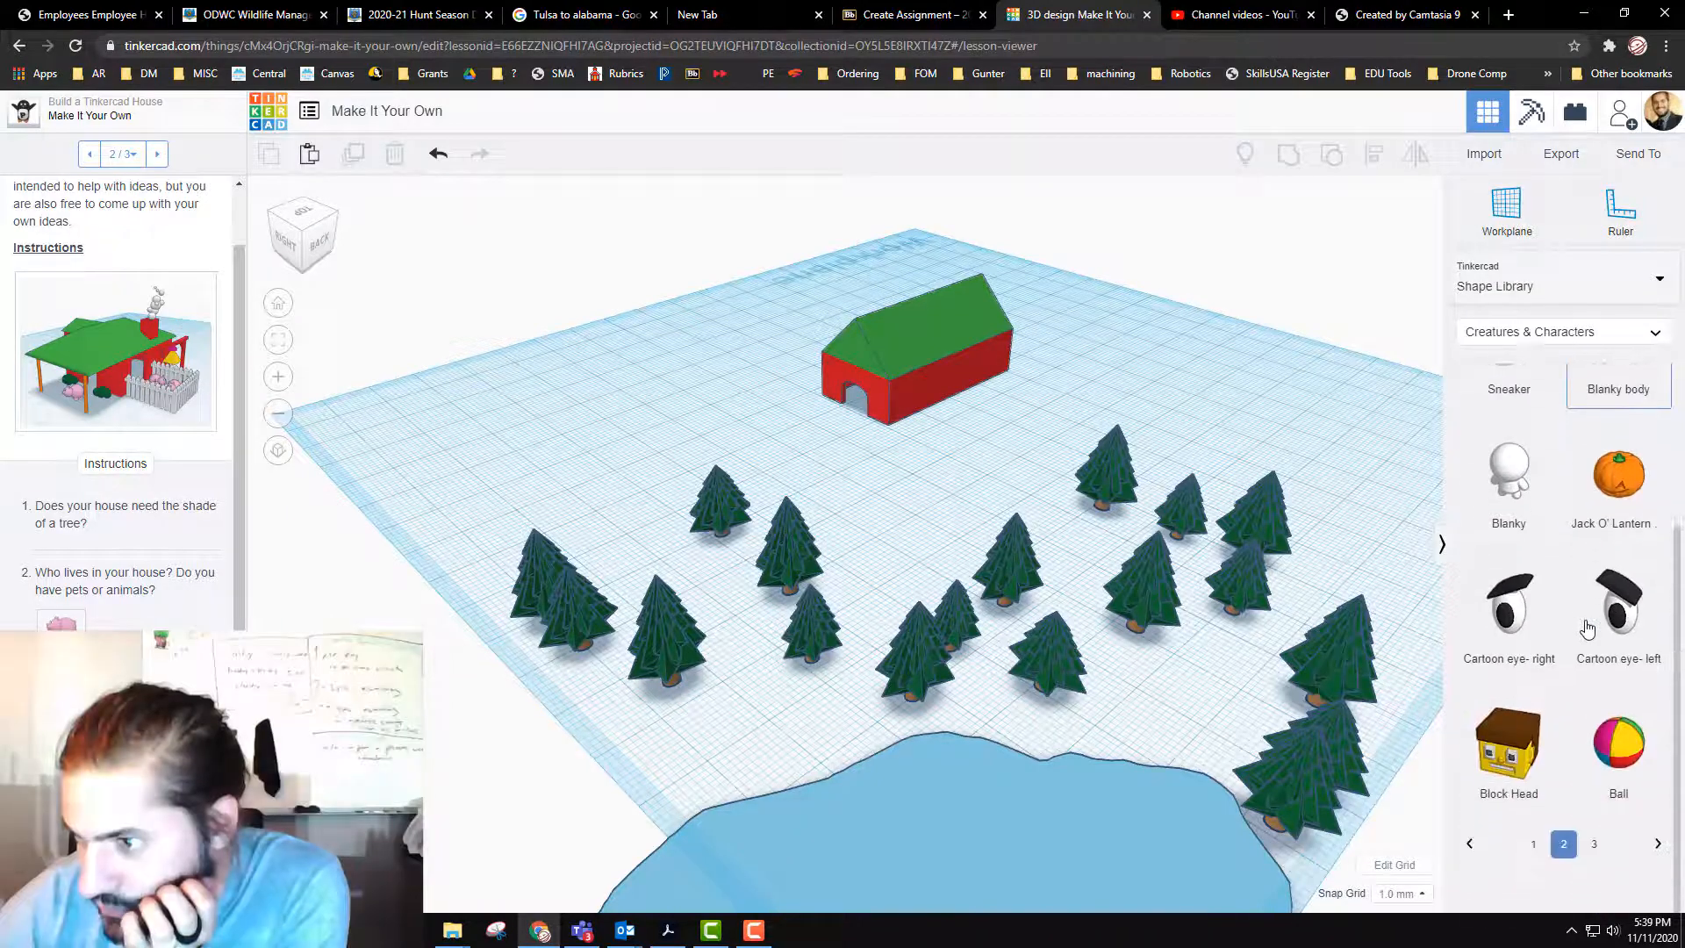
{"action": "left_click", "coordinate": [1593, 888]}
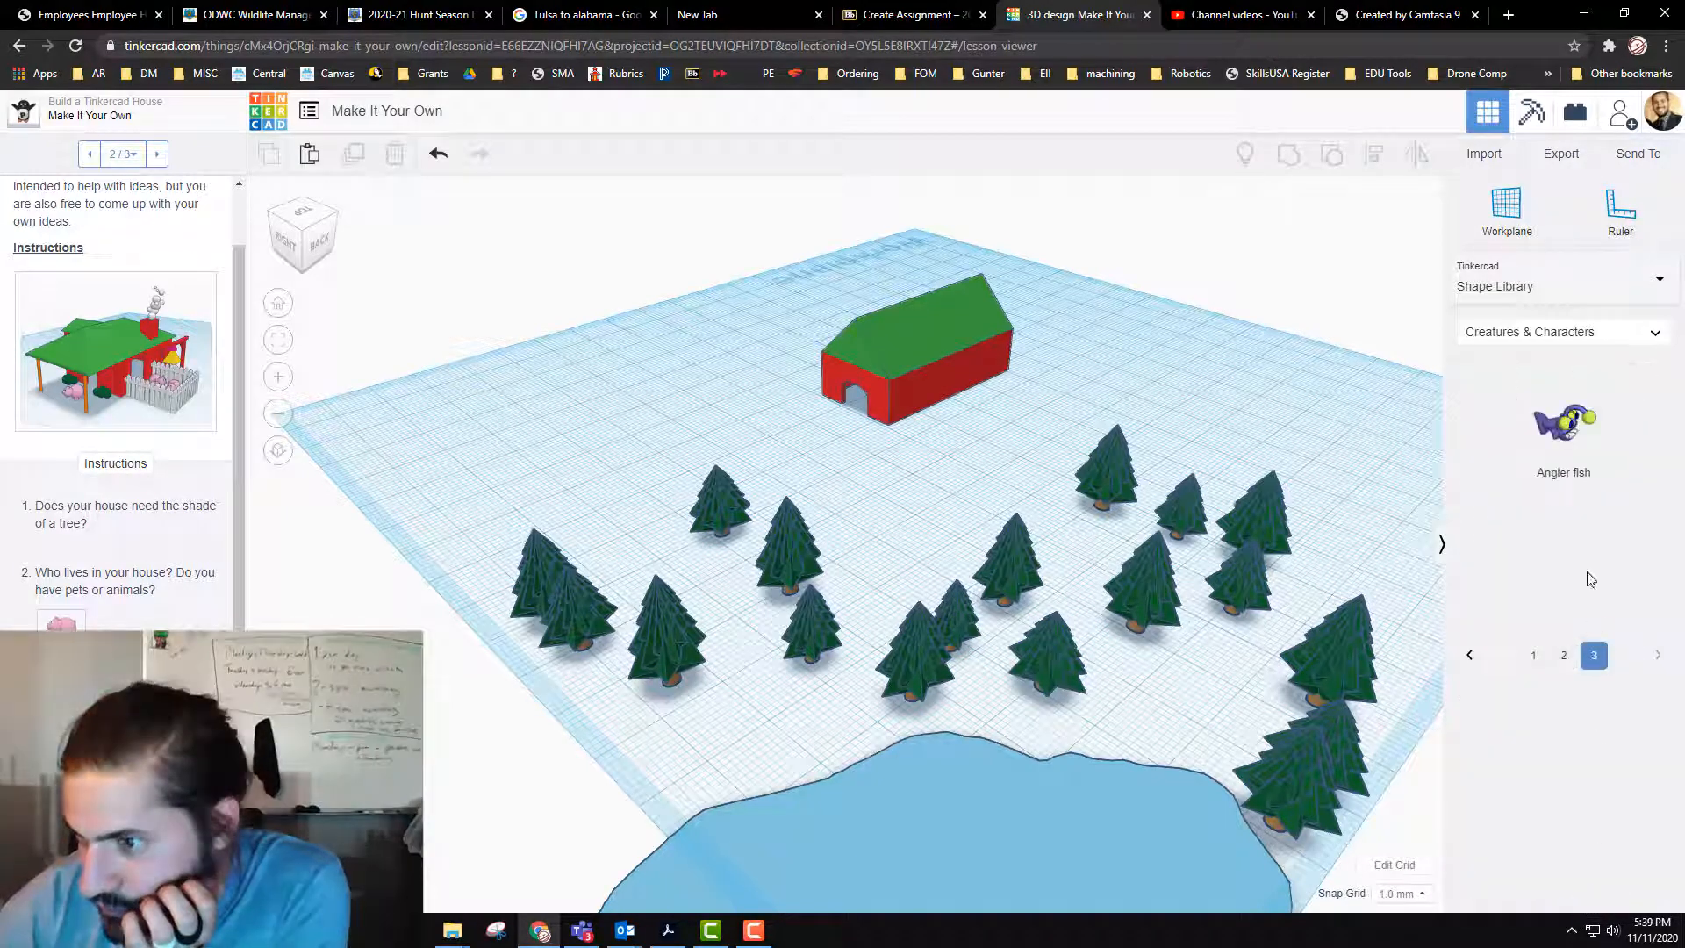
{"action": "left_click", "coordinate": [1581, 348]}
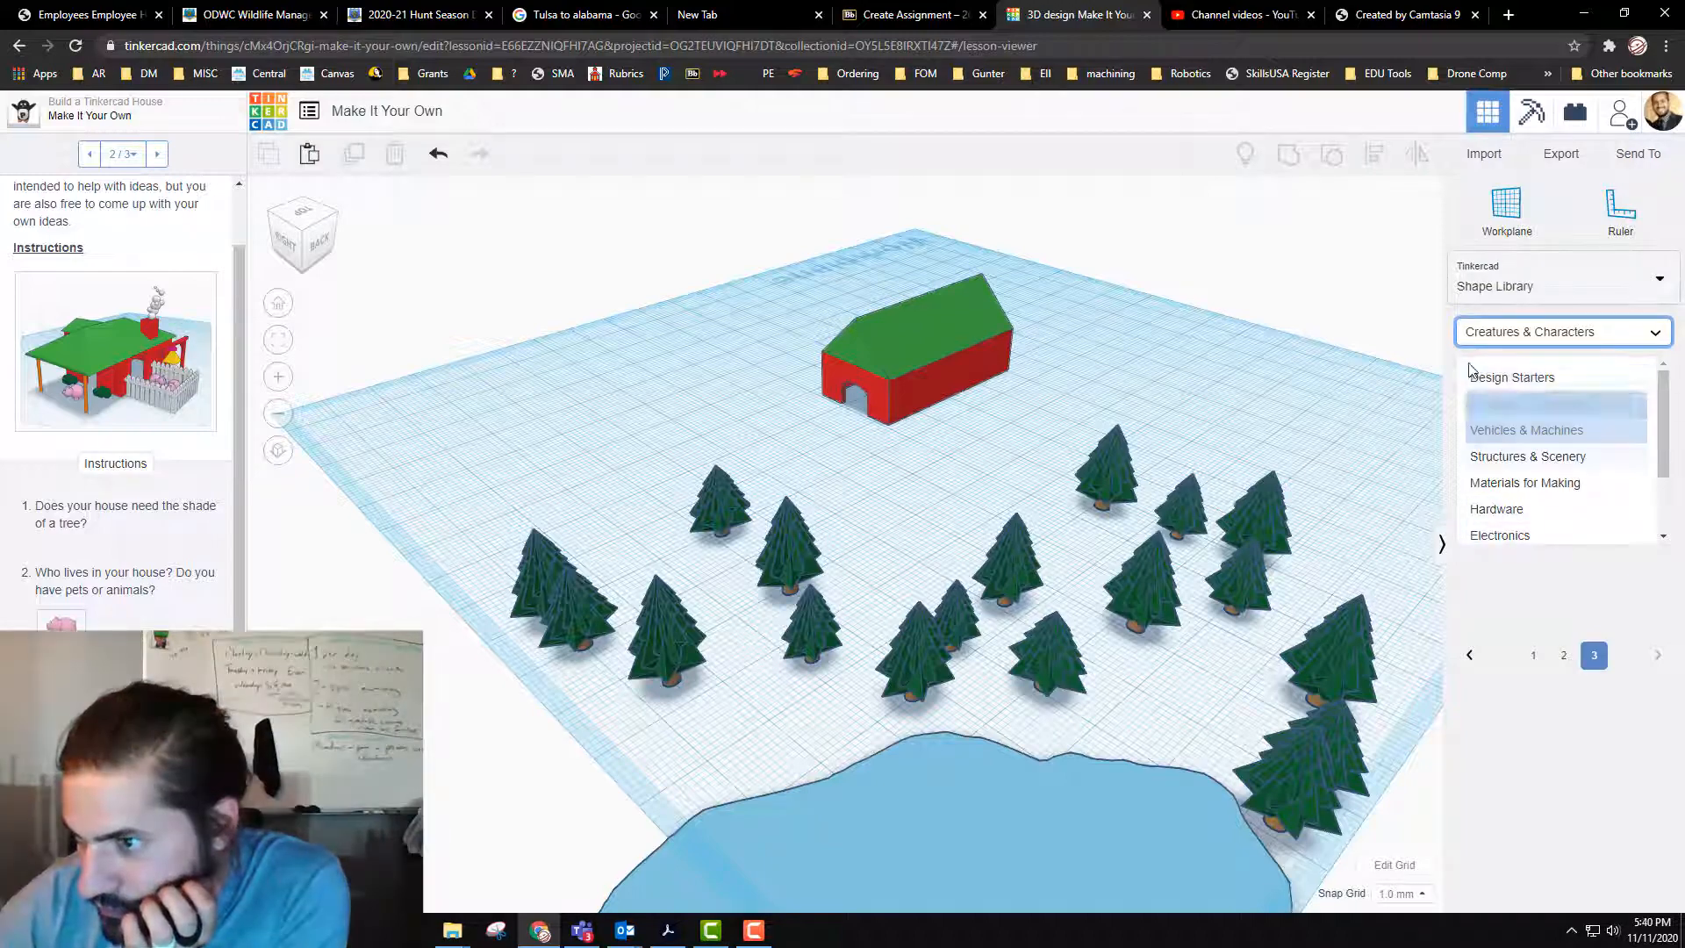
{"action": "left_click", "coordinate": [1570, 405]}
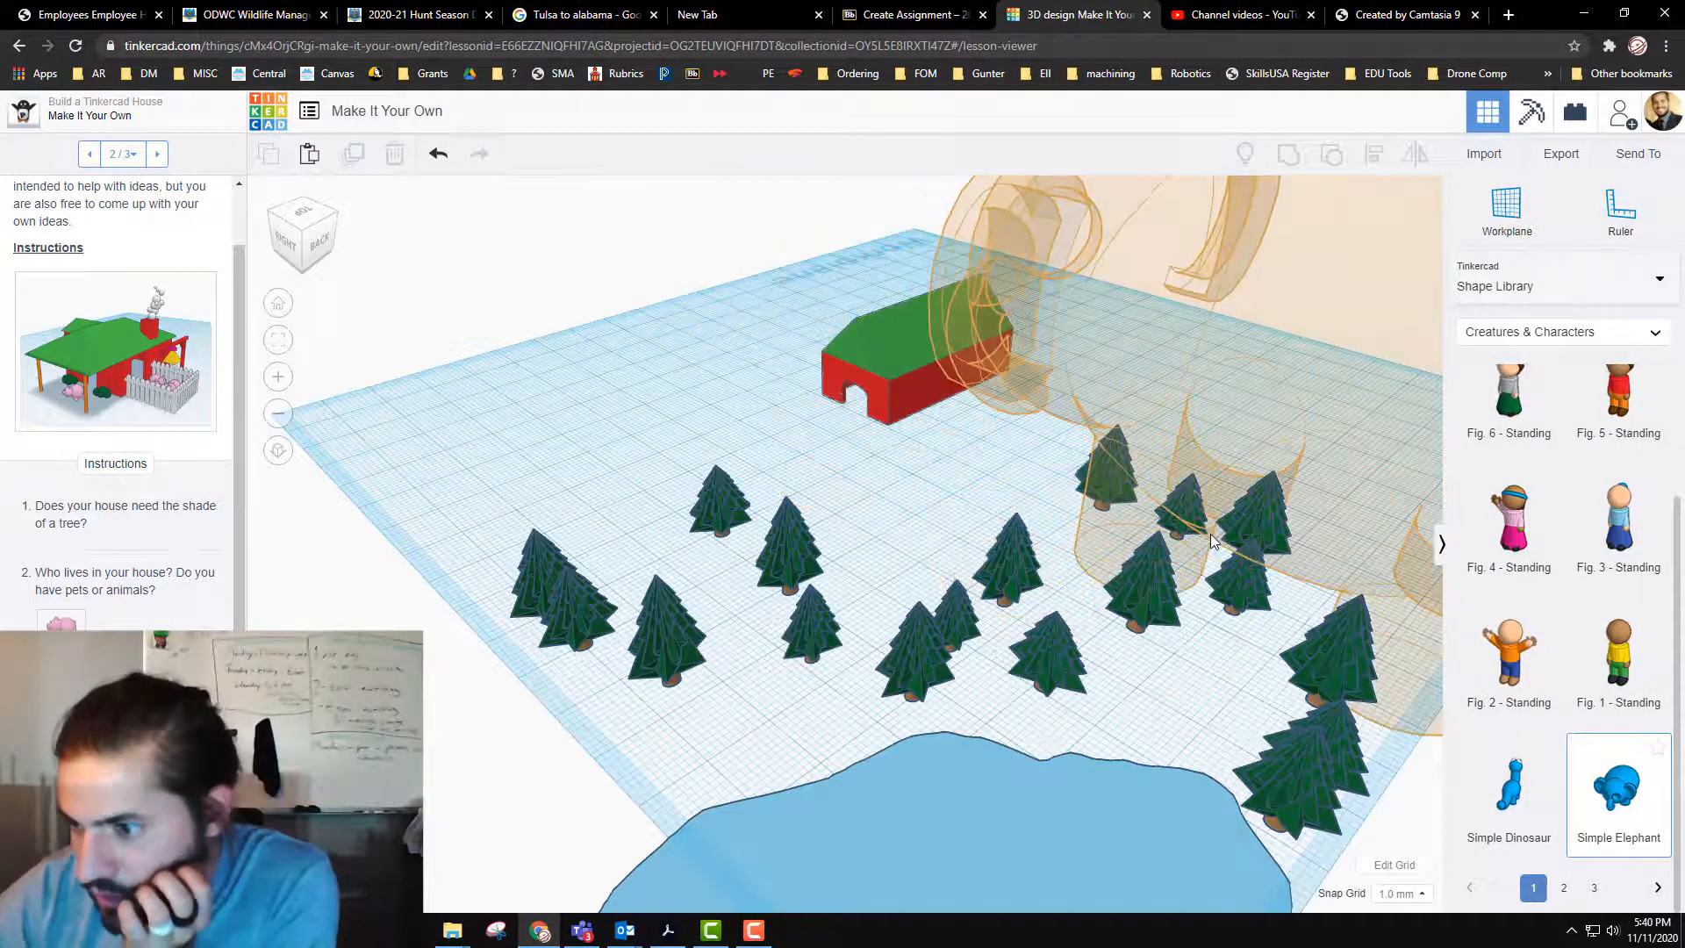
{"action": "left_click", "coordinate": [1183, 514]}
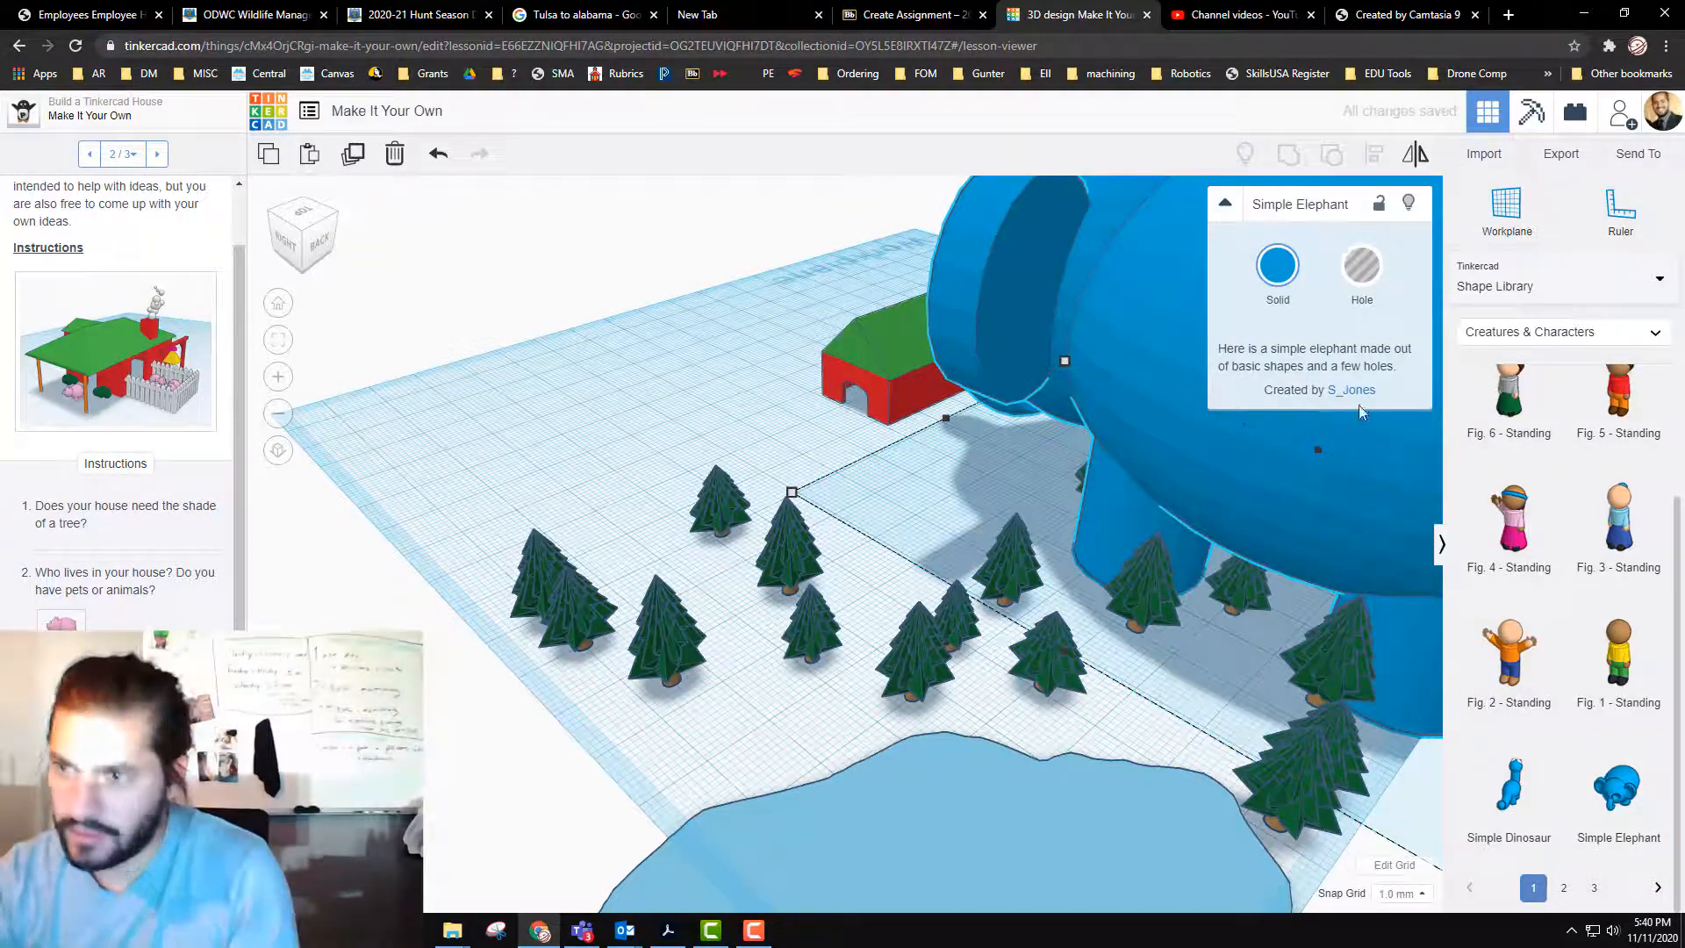
Step: Scale the elephant down proportionally to a footprint of about 20 mm by 29 mm
{"action": "scroll", "coordinate": [1337, 575], "scroll_direction": "down", "scroll_amount": 6}
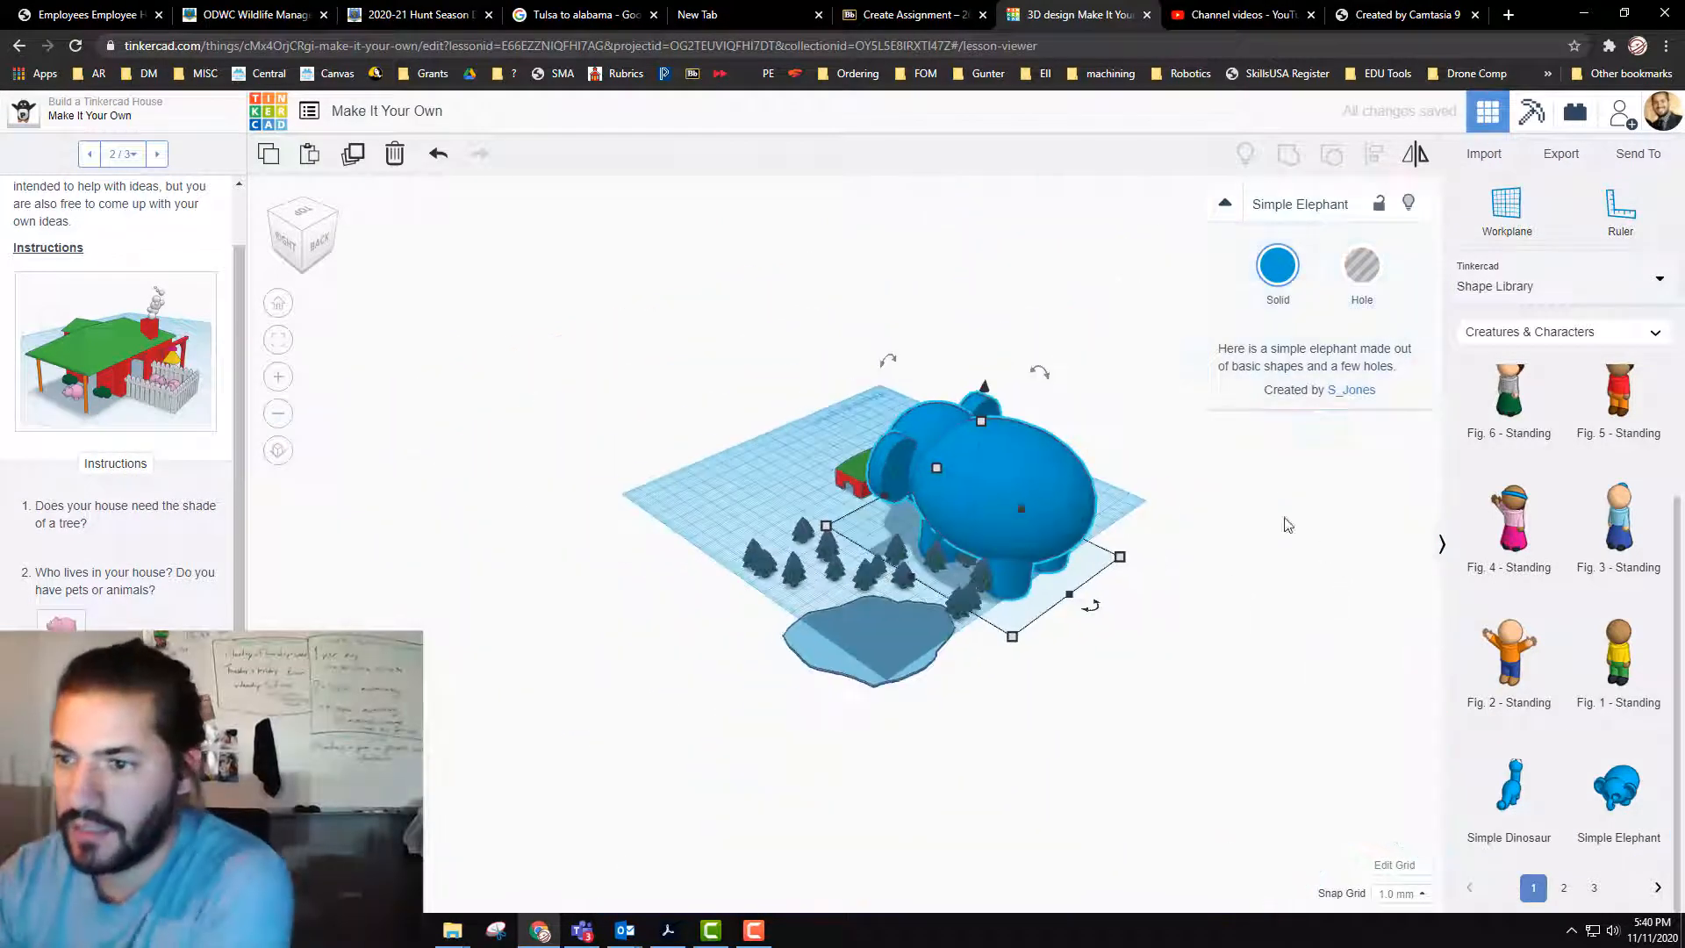
{"action": "left_click_drag", "start_coordinate": [981, 422], "coordinate": [958, 519], "text": "shift"}
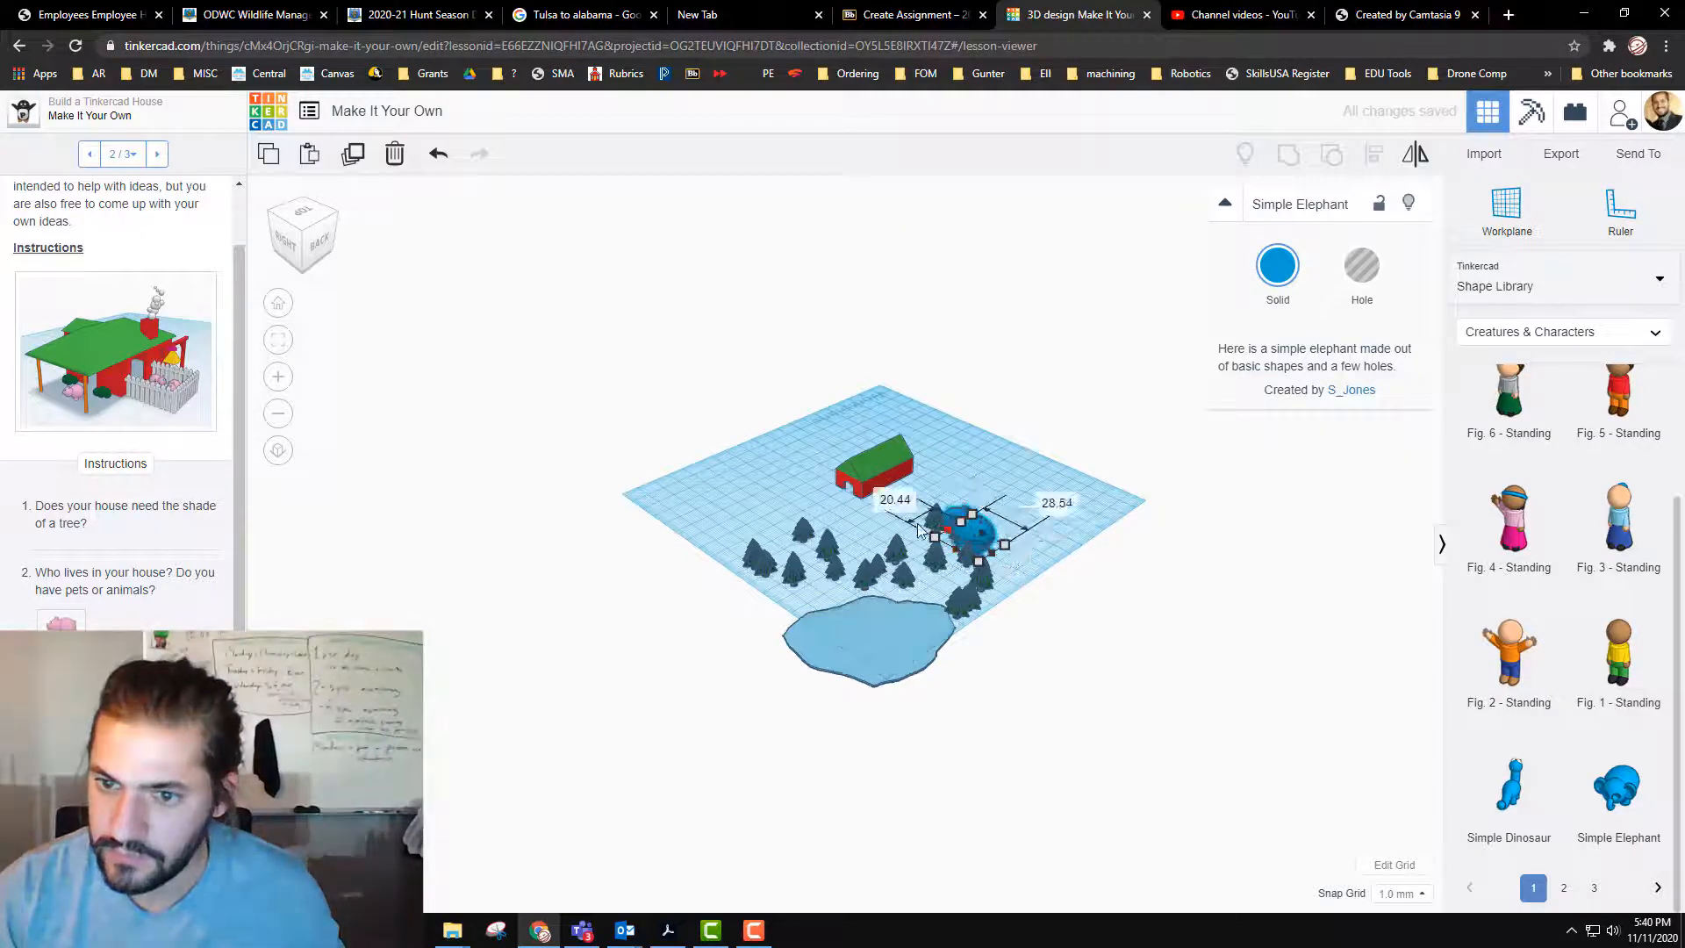
{"action": "left_click_drag", "start_coordinate": [919, 527], "coordinate": [888, 527]}
{"action": "key", "text": "ctrl+z"}
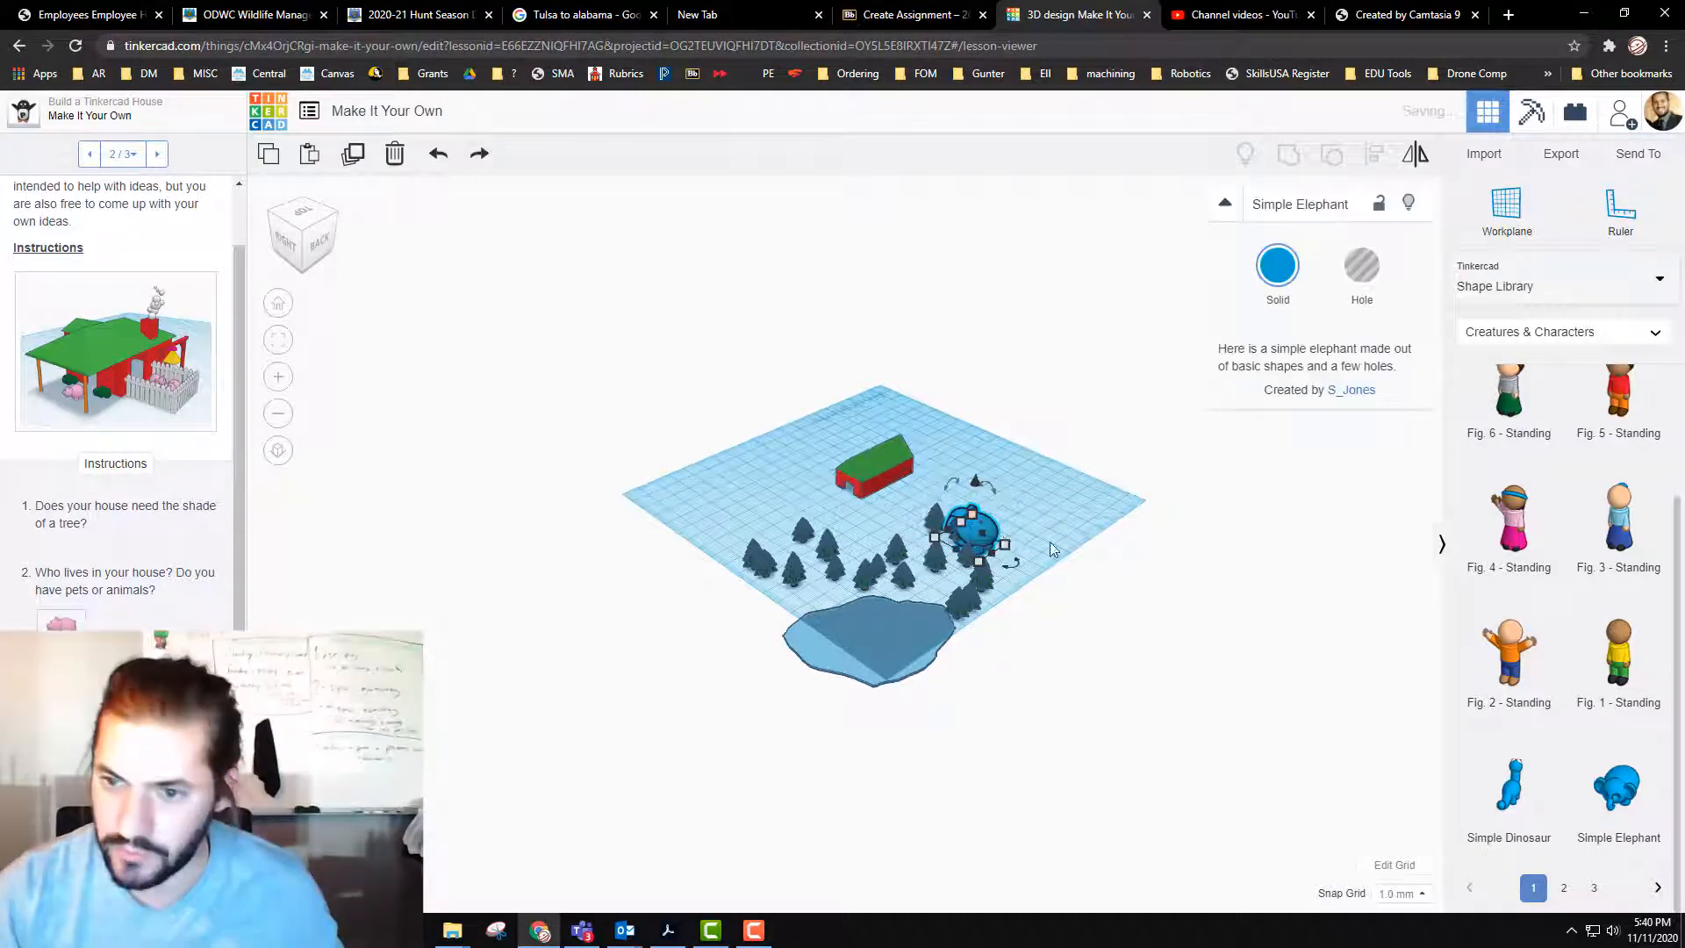
Step: Move the elephant about 7 mm and 25 mm out of the trees towards the workplane edge and rotate it about 118°
{"action": "left_click_drag", "start_coordinate": [1008, 522], "coordinate": [1034, 528]}
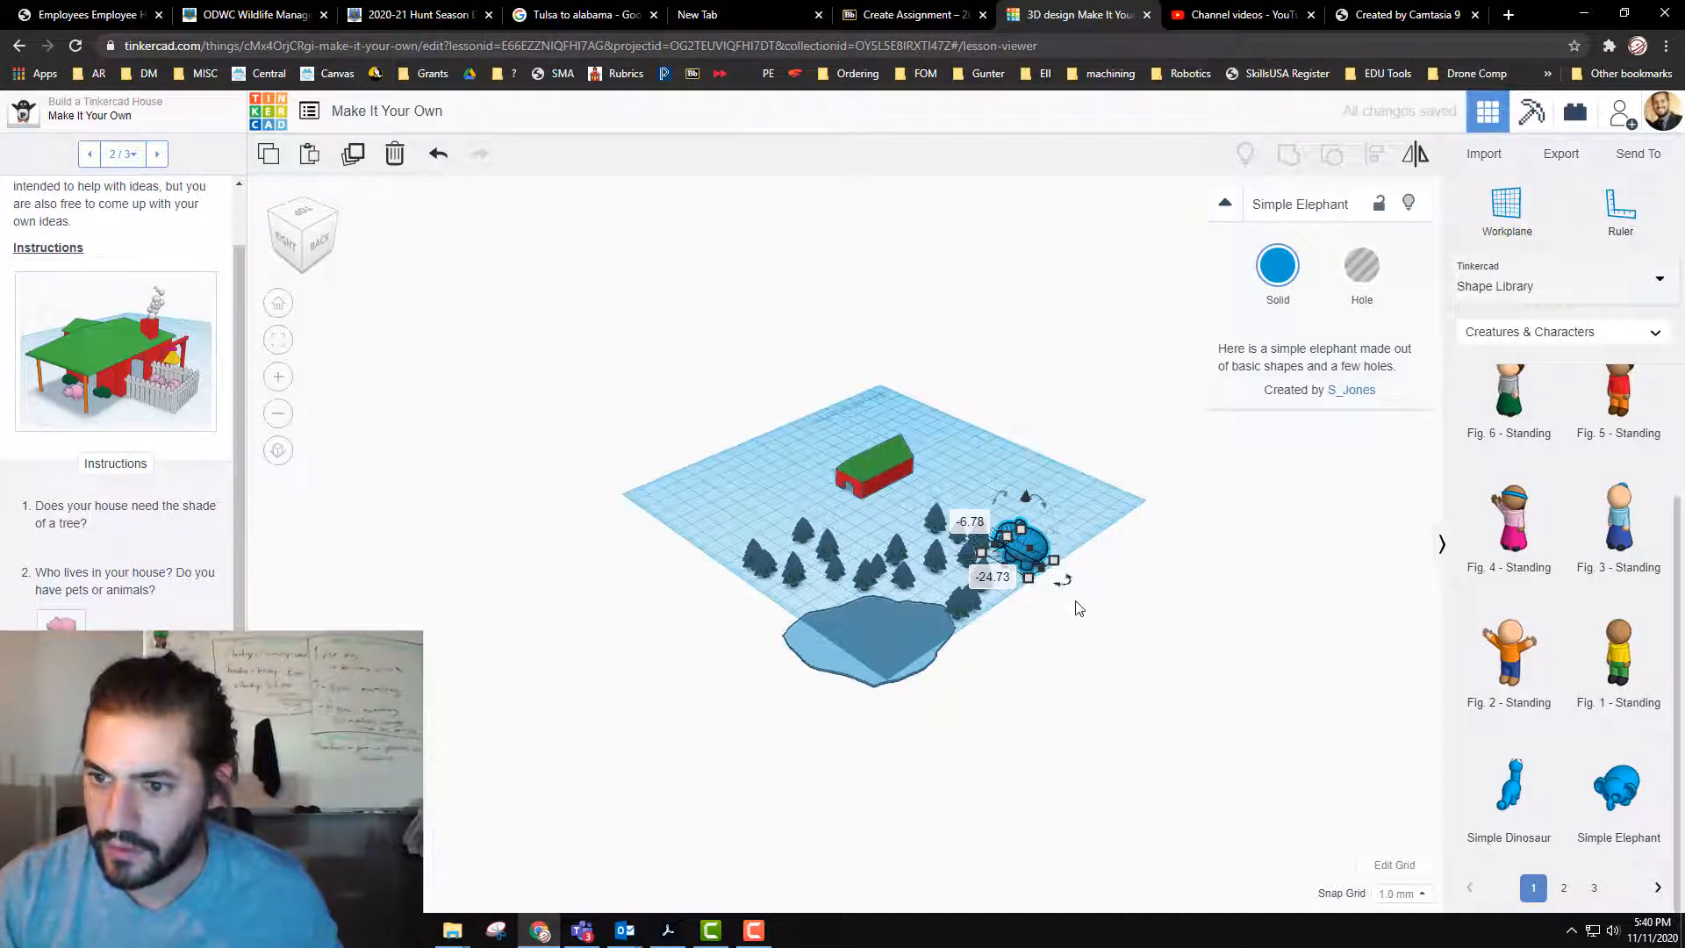
{"action": "scroll", "coordinate": [1148, 623], "scroll_direction": "up", "scroll_amount": 3}
{"action": "middle_click_drag", "start_coordinate": [1150, 627], "coordinate": [795, 673]}
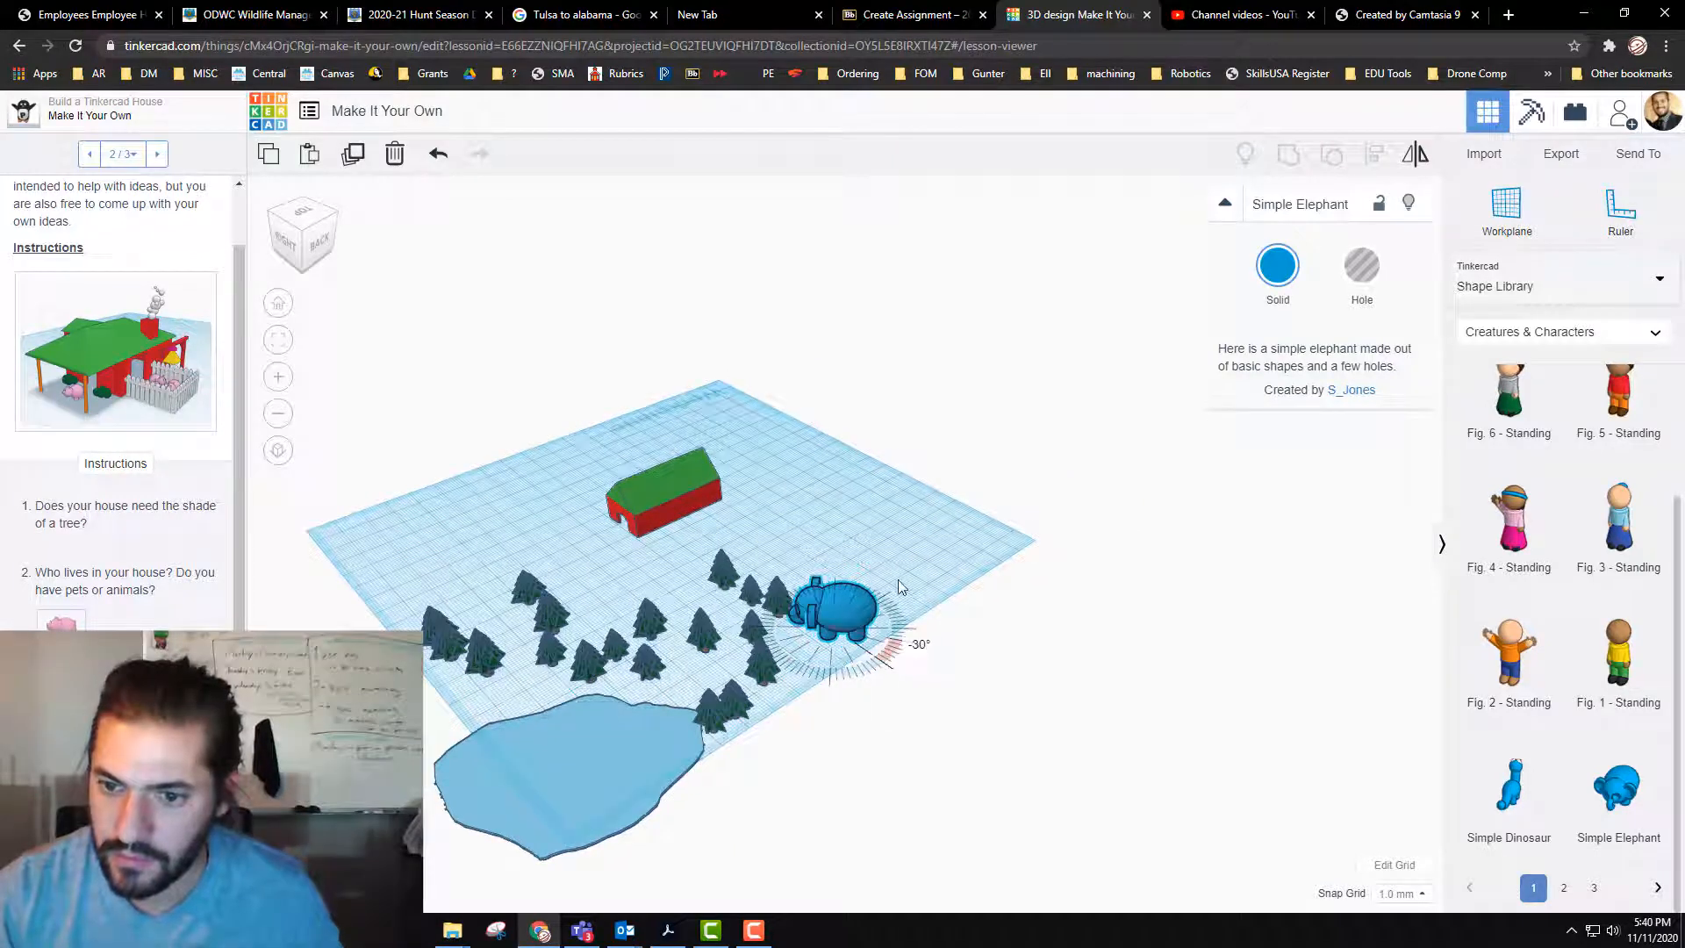
{"action": "left_click_drag", "start_coordinate": [899, 586], "coordinate": [872, 538]}
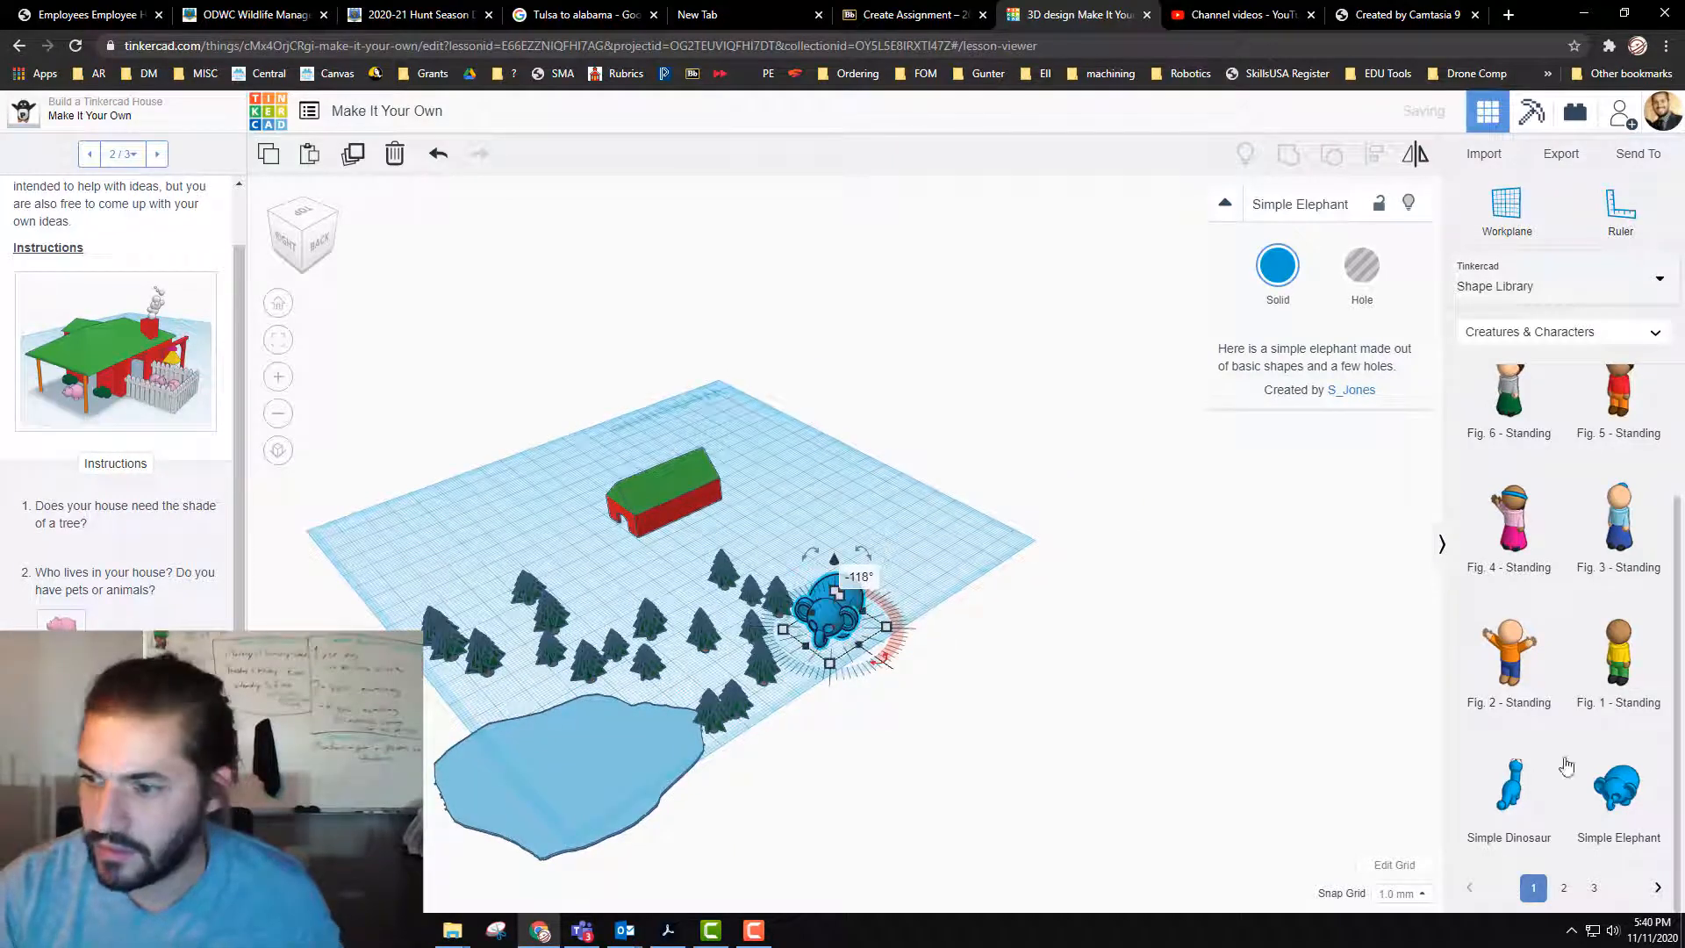
Step: Look through the Design Starters category of the Shape Library for further models
{"action": "scroll", "coordinate": [1571, 614], "scroll_direction": "up", "scroll_amount": 3}
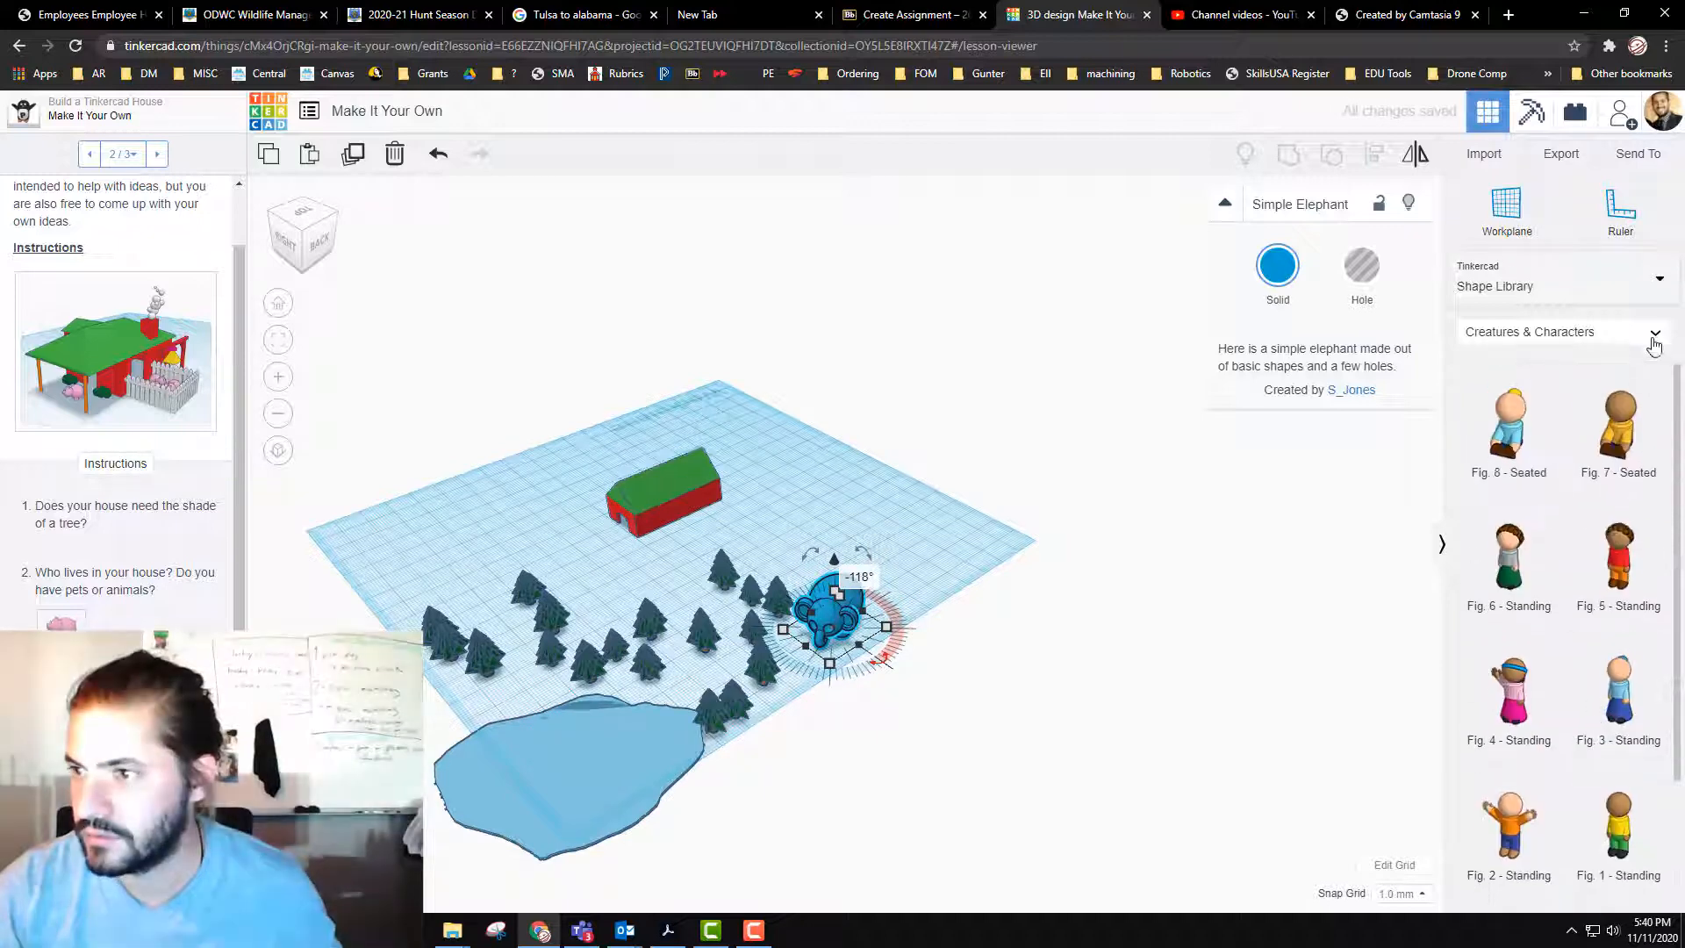
{"action": "left_click", "coordinate": [1652, 344]}
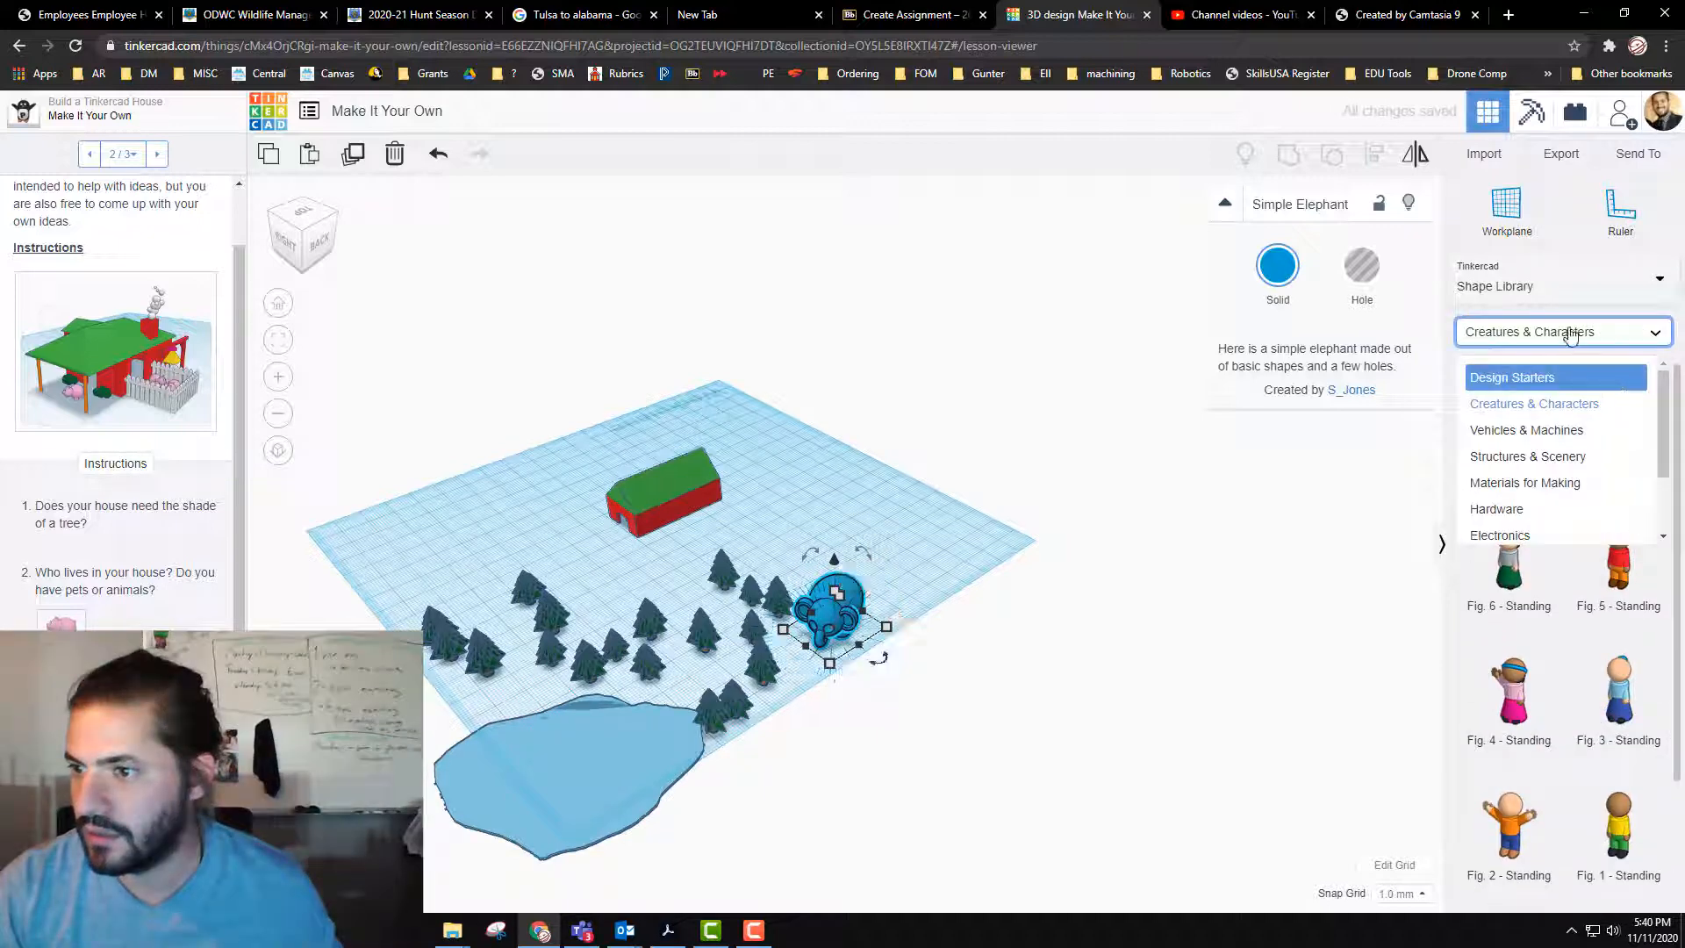
{"action": "left_click", "coordinate": [1526, 387]}
{"action": "scroll", "coordinate": [1574, 574], "scroll_direction": "down", "scroll_amount": 2}
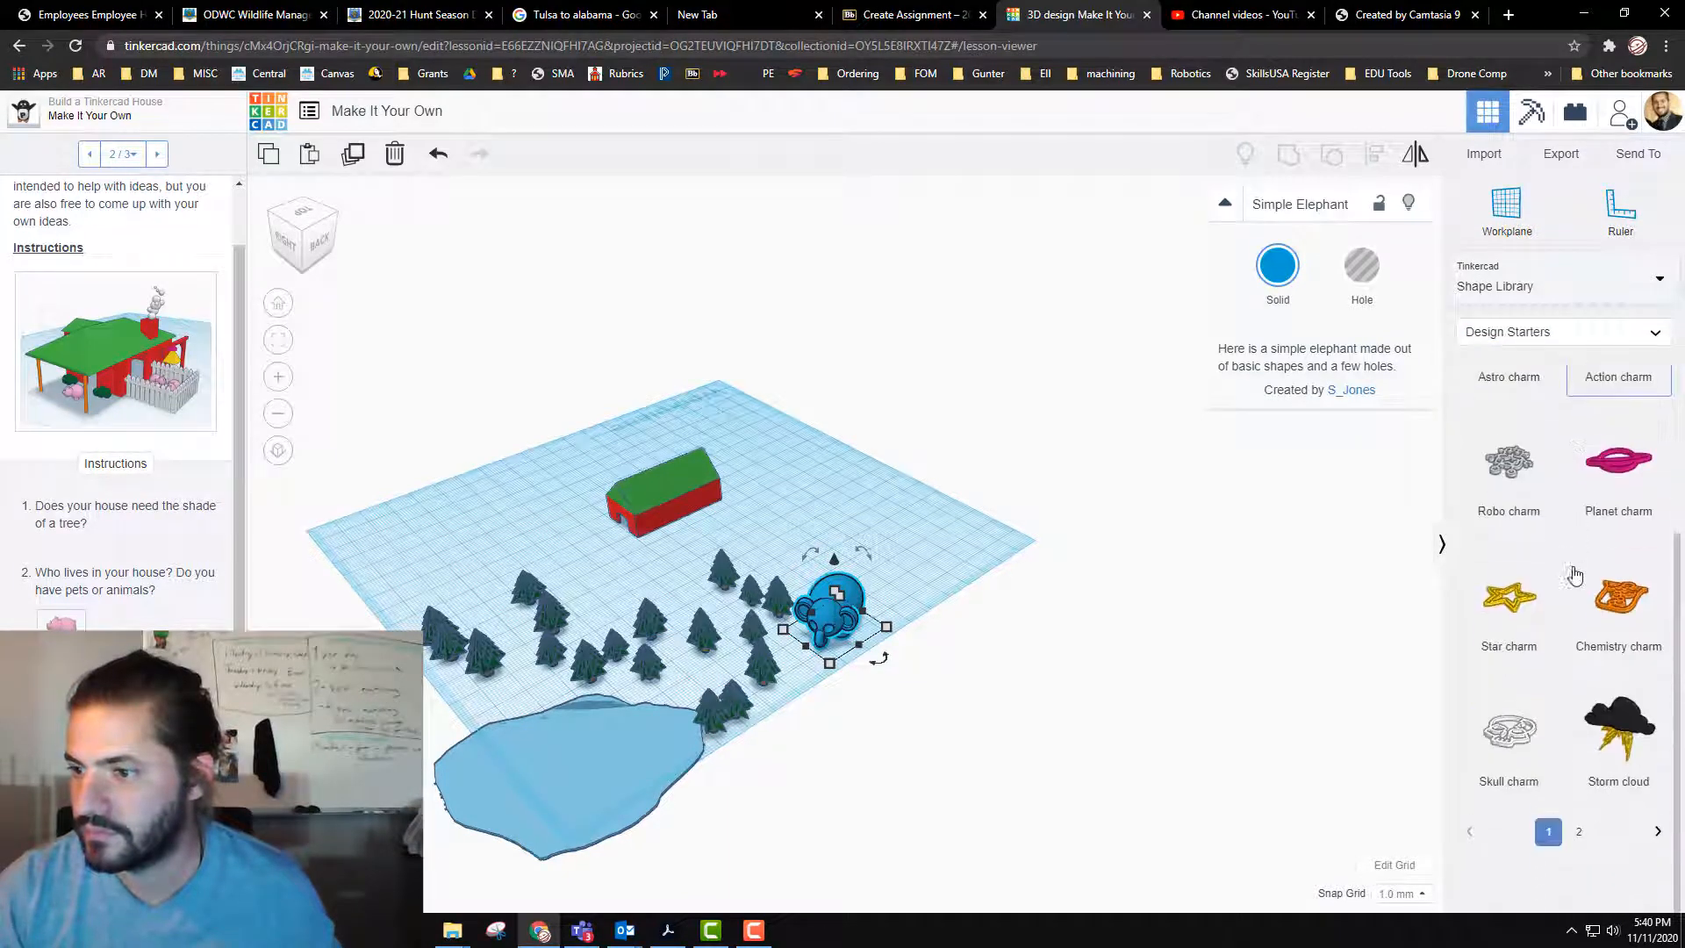
{"action": "scroll", "coordinate": [1574, 575], "scroll_direction": "up", "scroll_amount": 5}
{"action": "left_click", "coordinate": [1621, 335]}
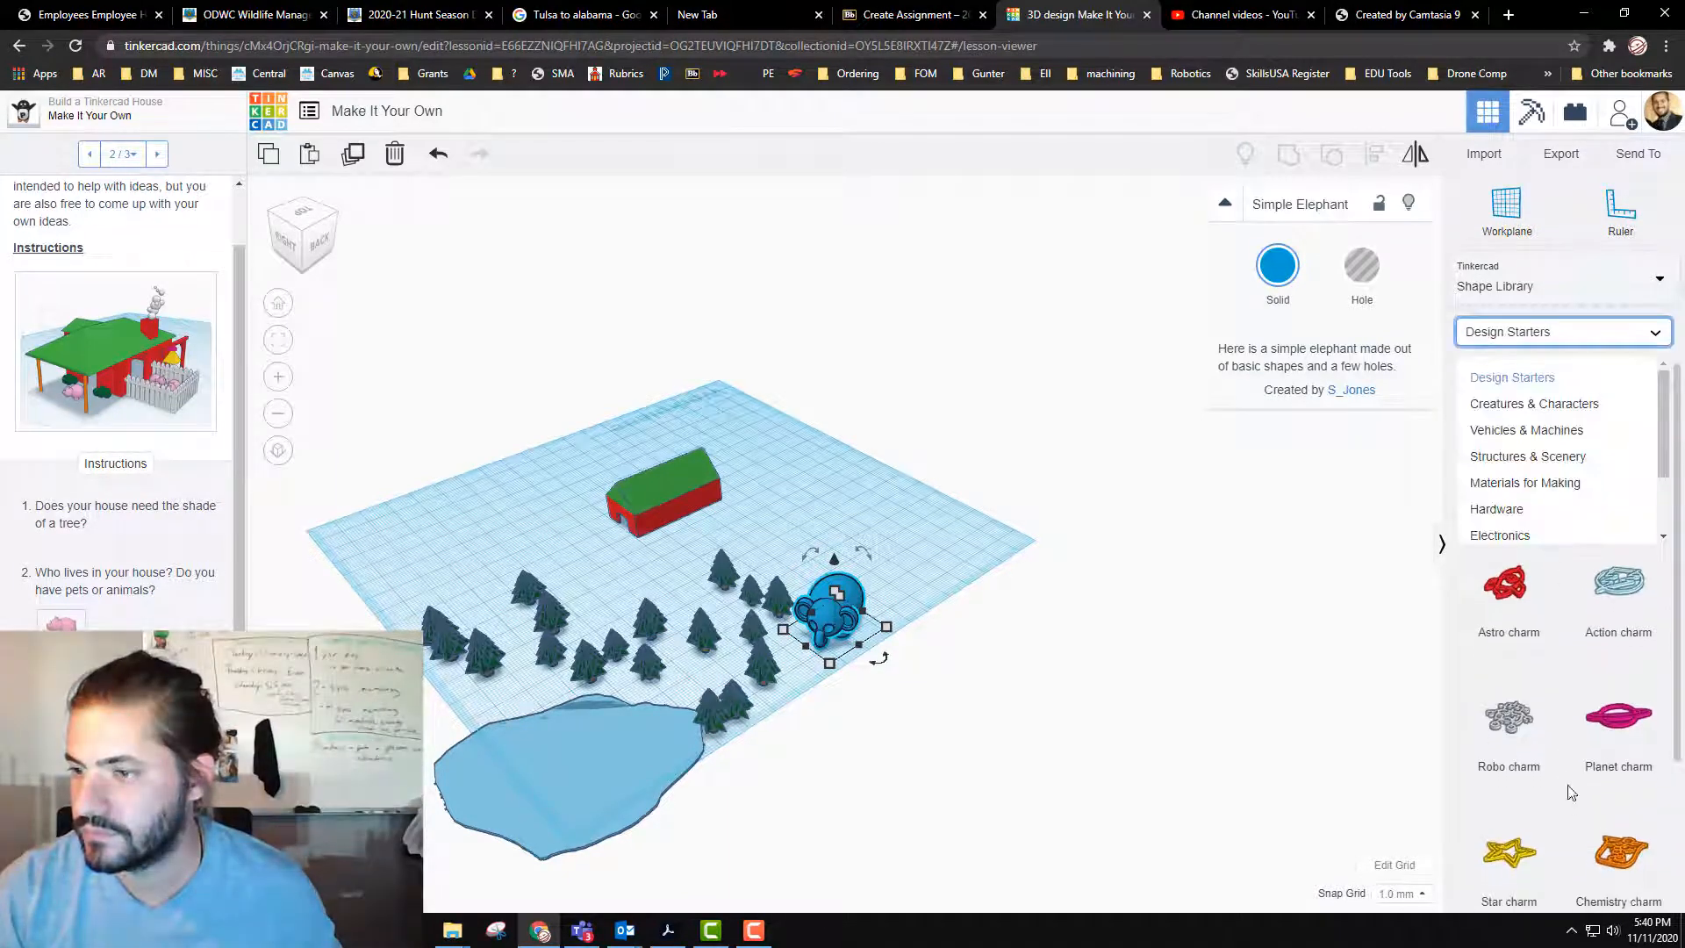
Step: Try placing the left cartoon eye from the Characters collection on the elephant's face, and delete it
{"action": "left_click", "coordinate": [1533, 298]}
{"action": "left_click", "coordinate": [1543, 394]}
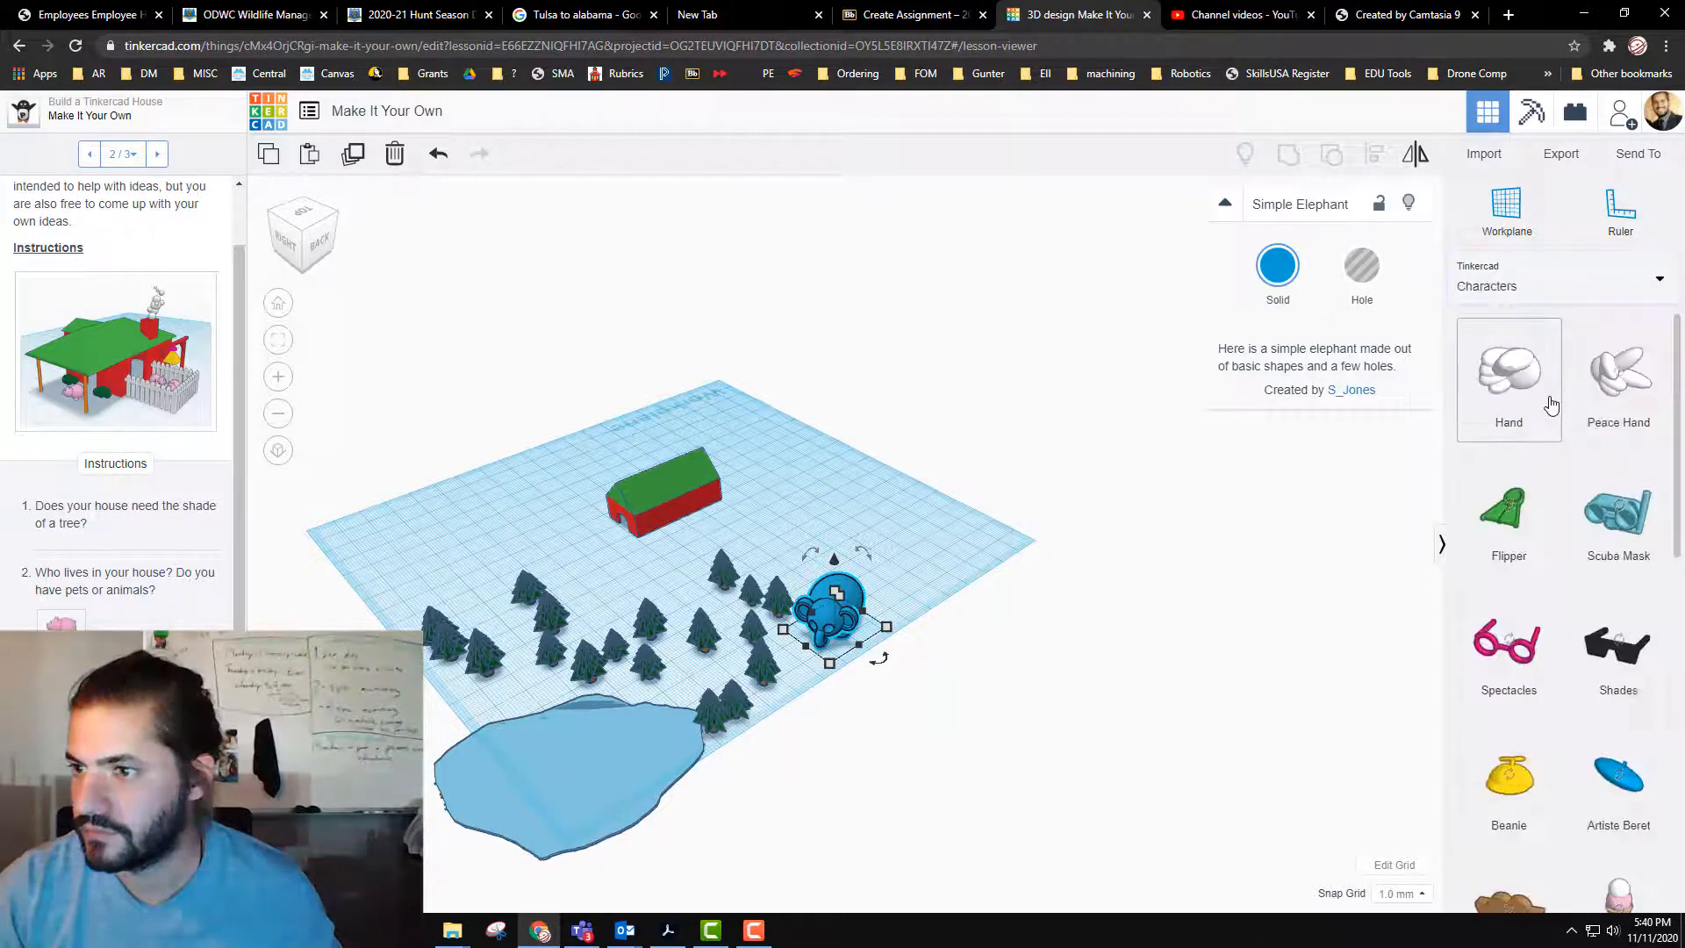
{"action": "scroll", "coordinate": [1542, 684], "scroll_direction": "down", "scroll_amount": 8}
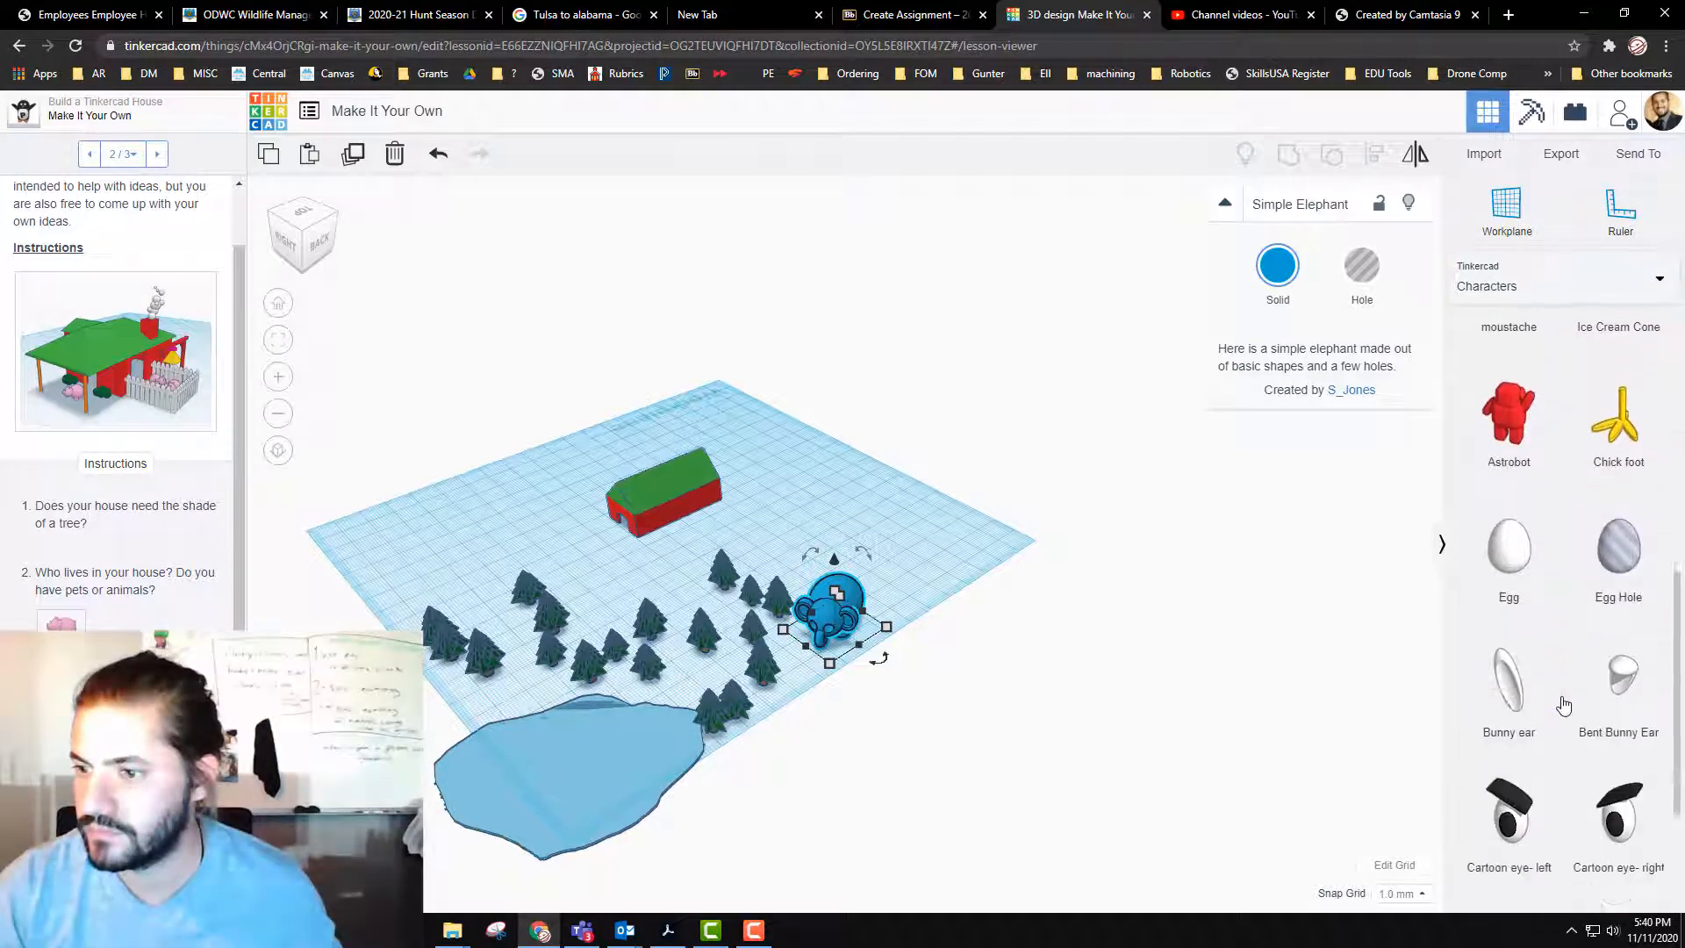
{"action": "left_click", "coordinate": [831, 646]}
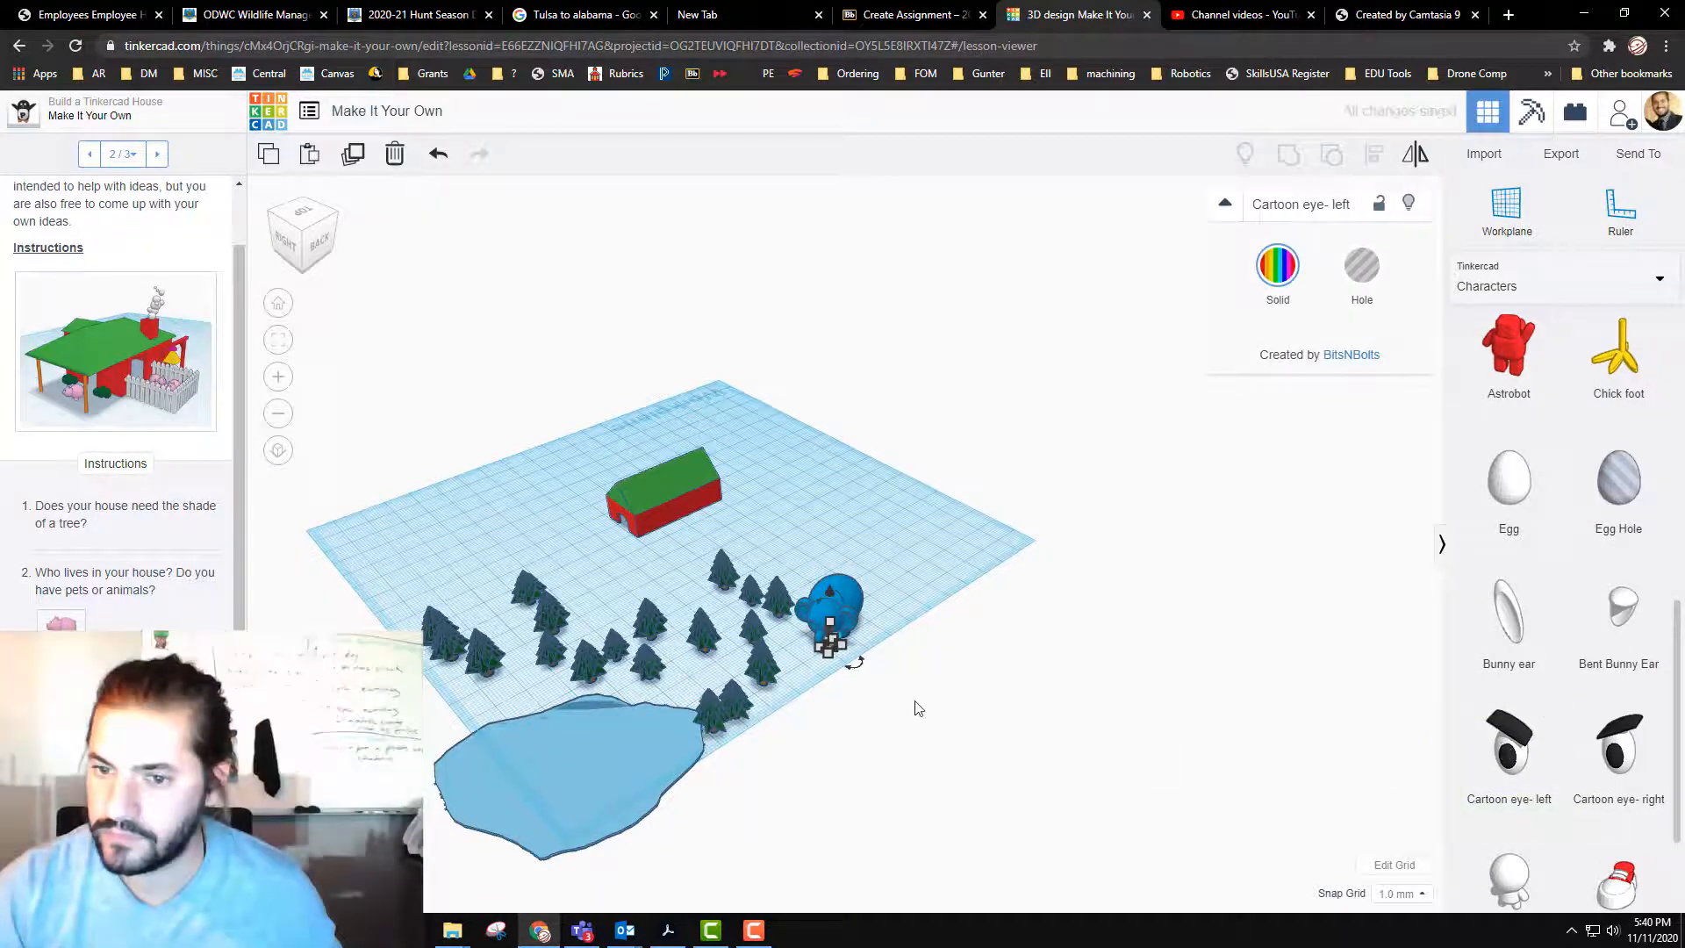
{"action": "scroll", "coordinate": [851, 688], "scroll_direction": "up", "scroll_amount": 5}
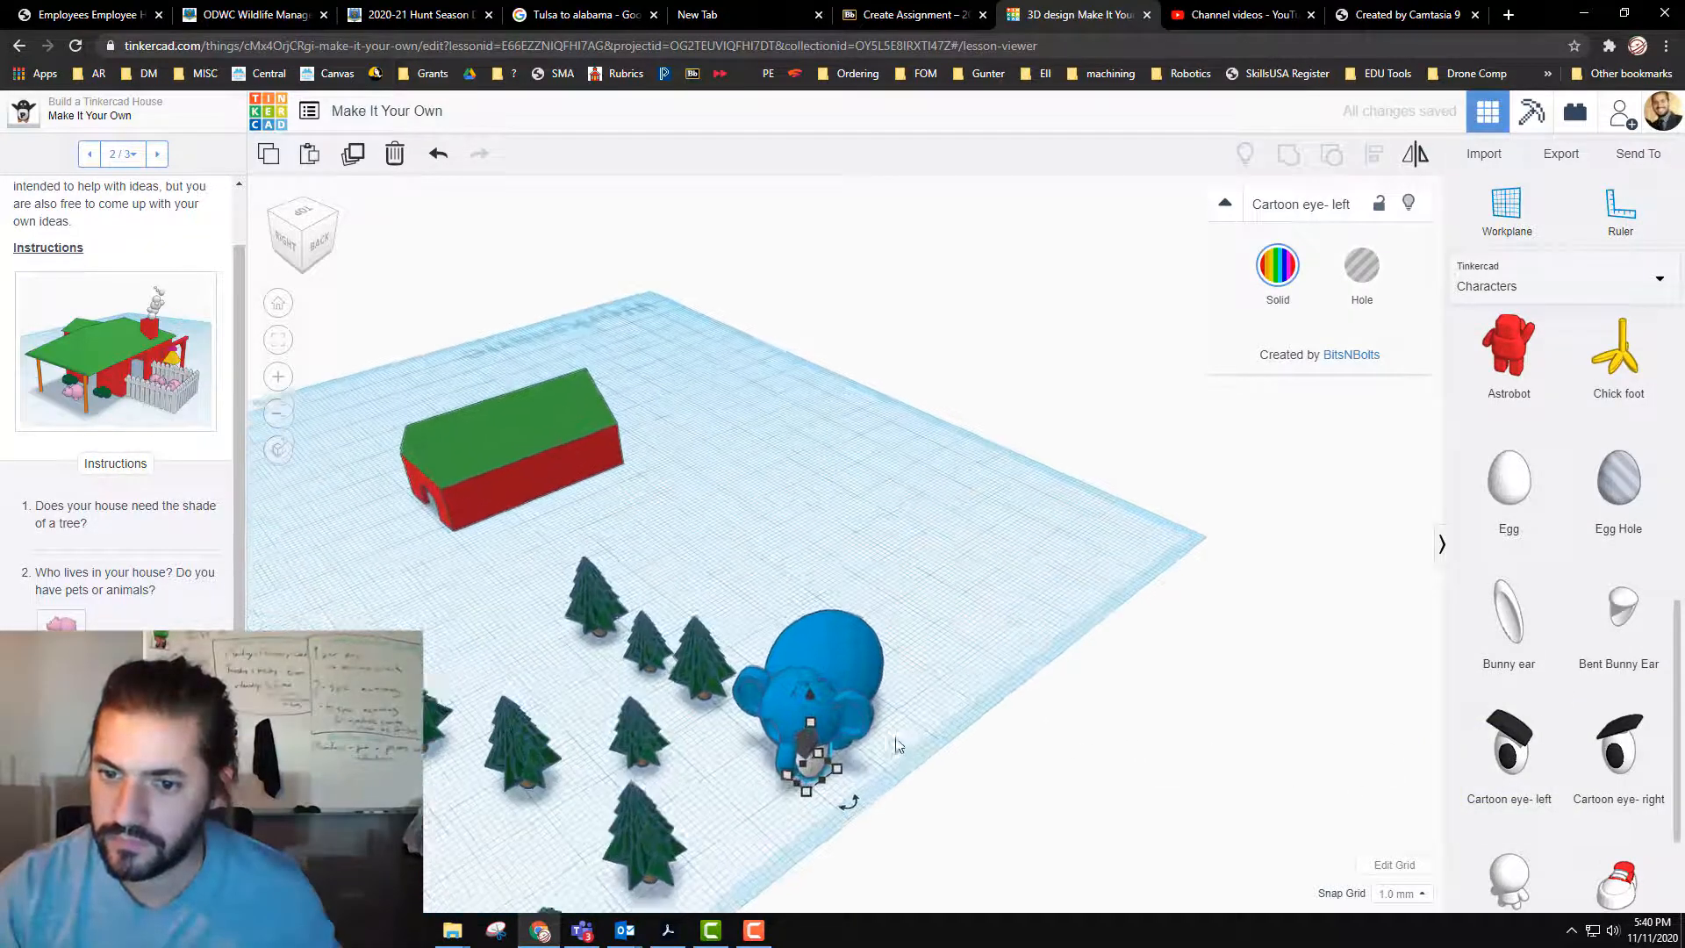
{"action": "middle_click_drag", "start_coordinate": [896, 745], "coordinate": [865, 647]}
{"action": "scroll", "coordinate": [854, 655], "scroll_direction": "up", "scroll_amount": 2}
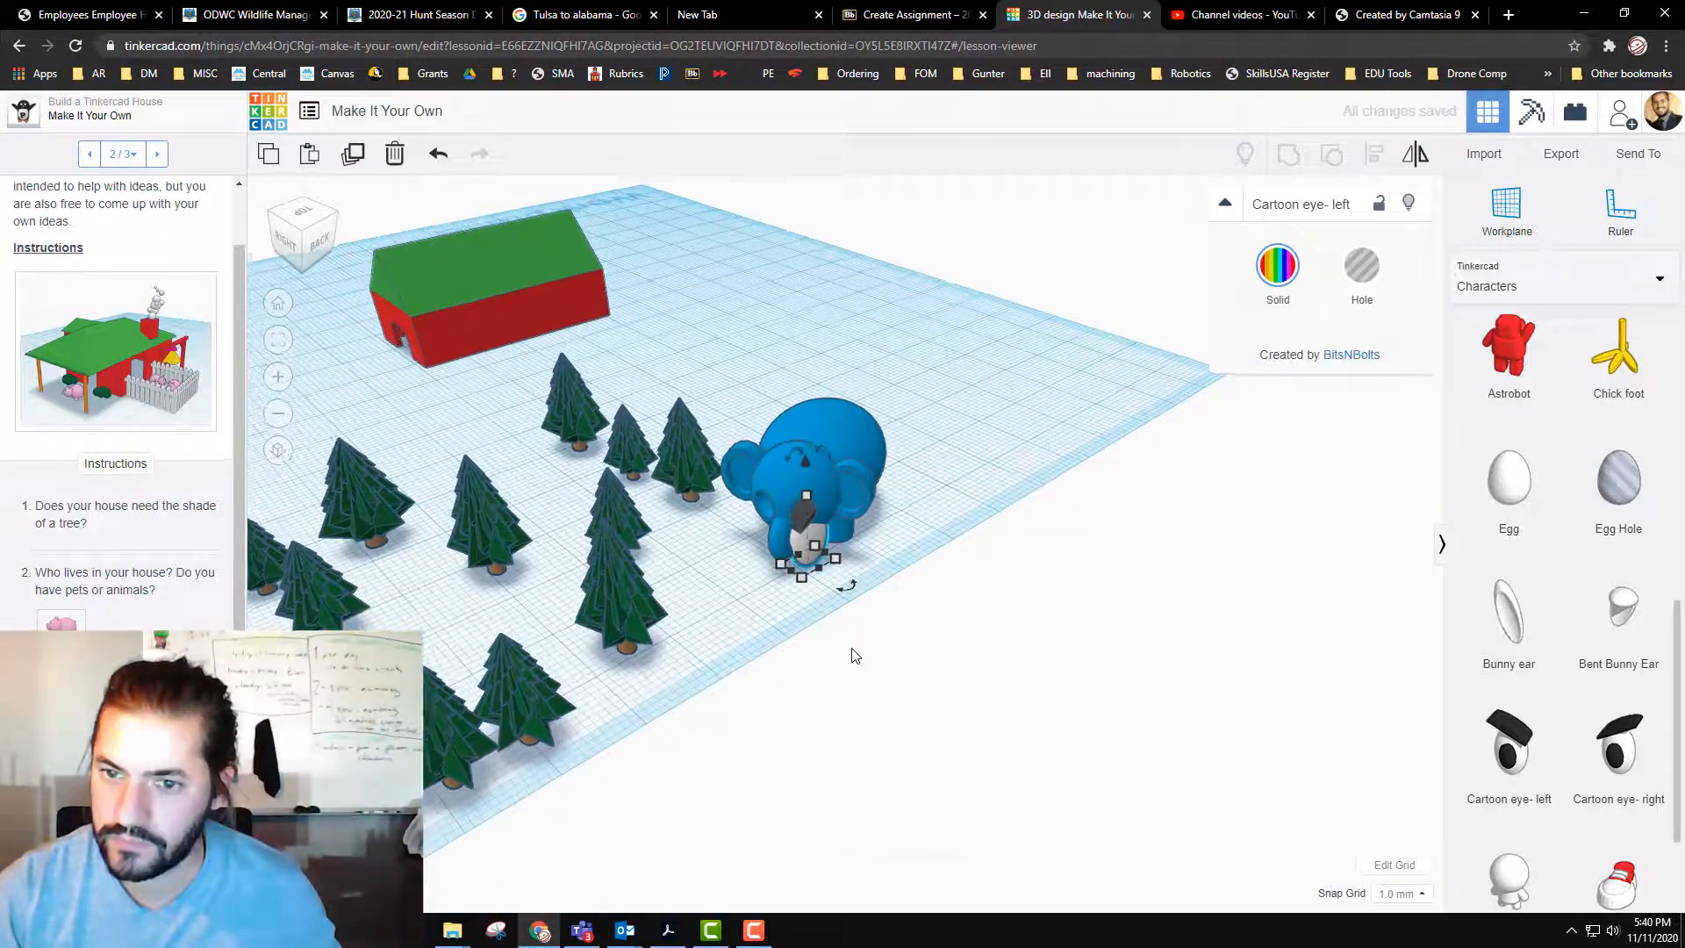
{"action": "scroll", "coordinate": [851, 654], "scroll_direction": "up", "scroll_amount": 4}
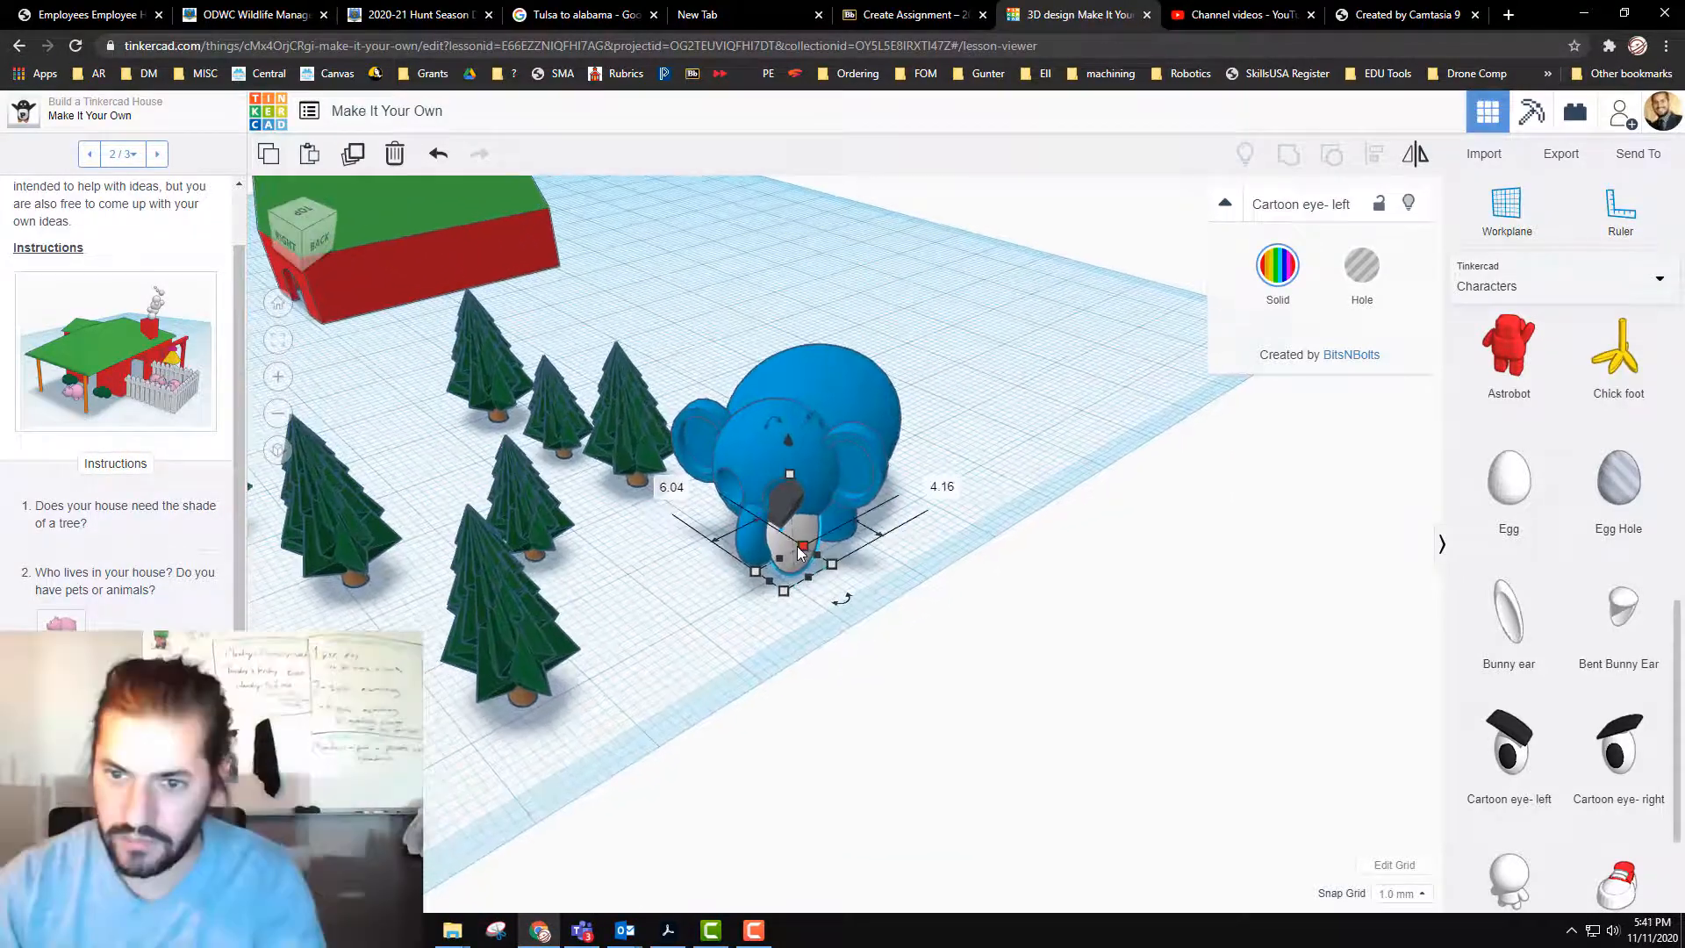
{"action": "key", "text": "Delete"}
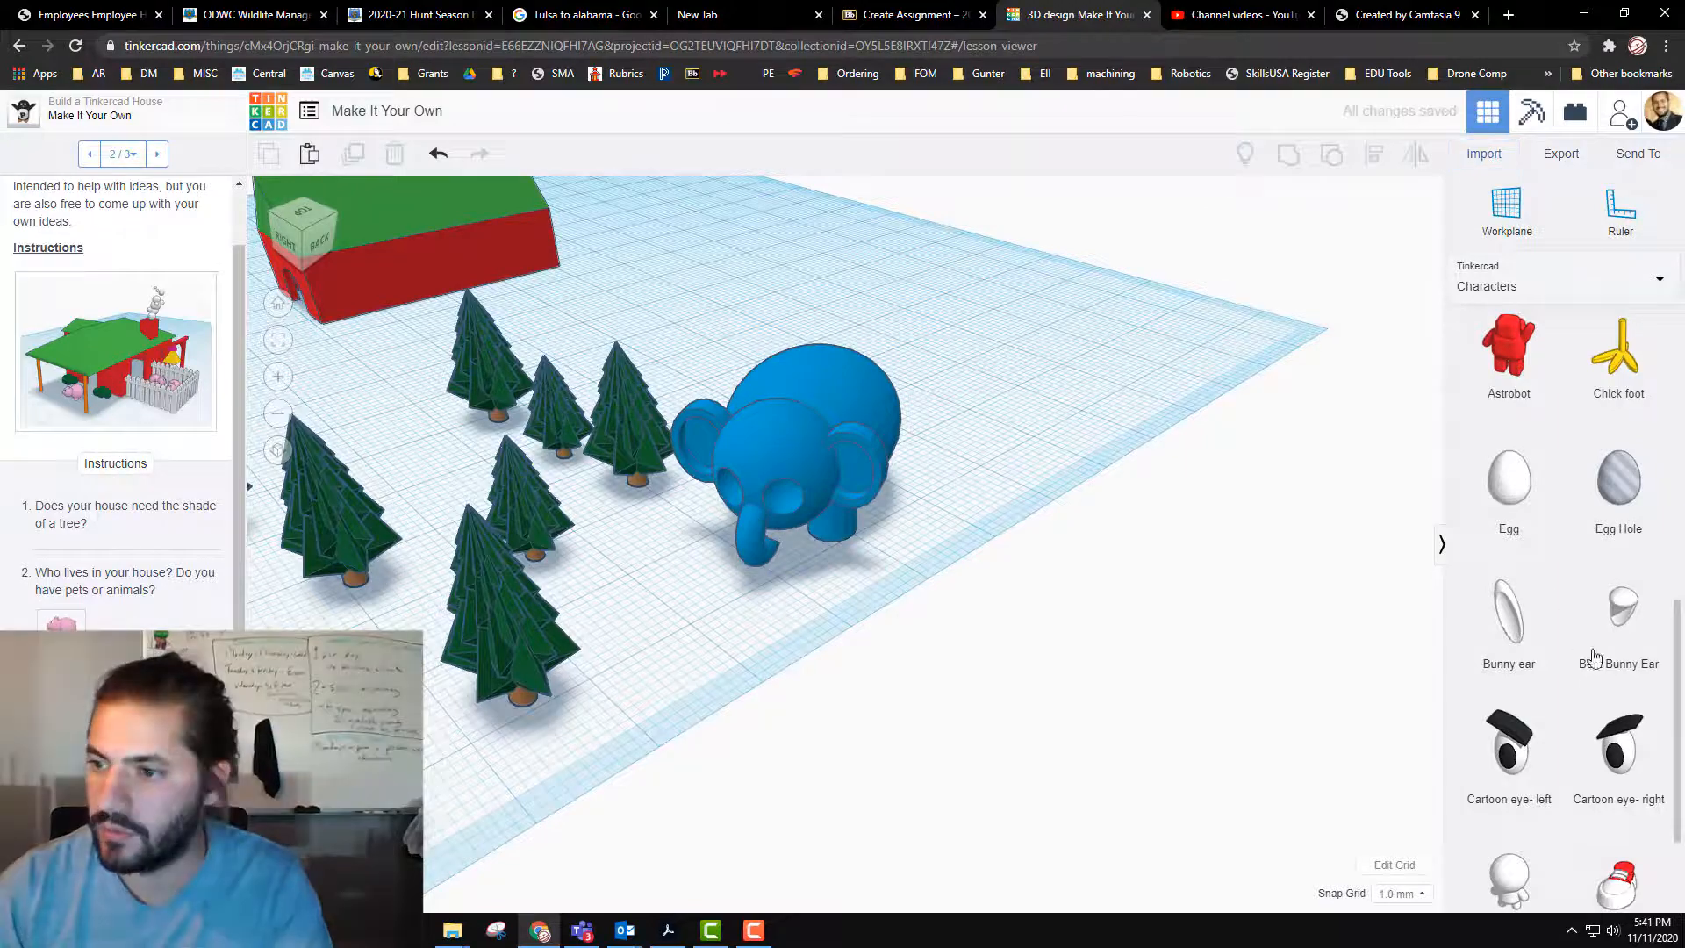
Step: Shift the elephant about 1 mm and 5 mm on the open ground beside the trees
{"action": "scroll", "coordinate": [1474, 658], "scroll_direction": "down", "scroll_amount": 3}
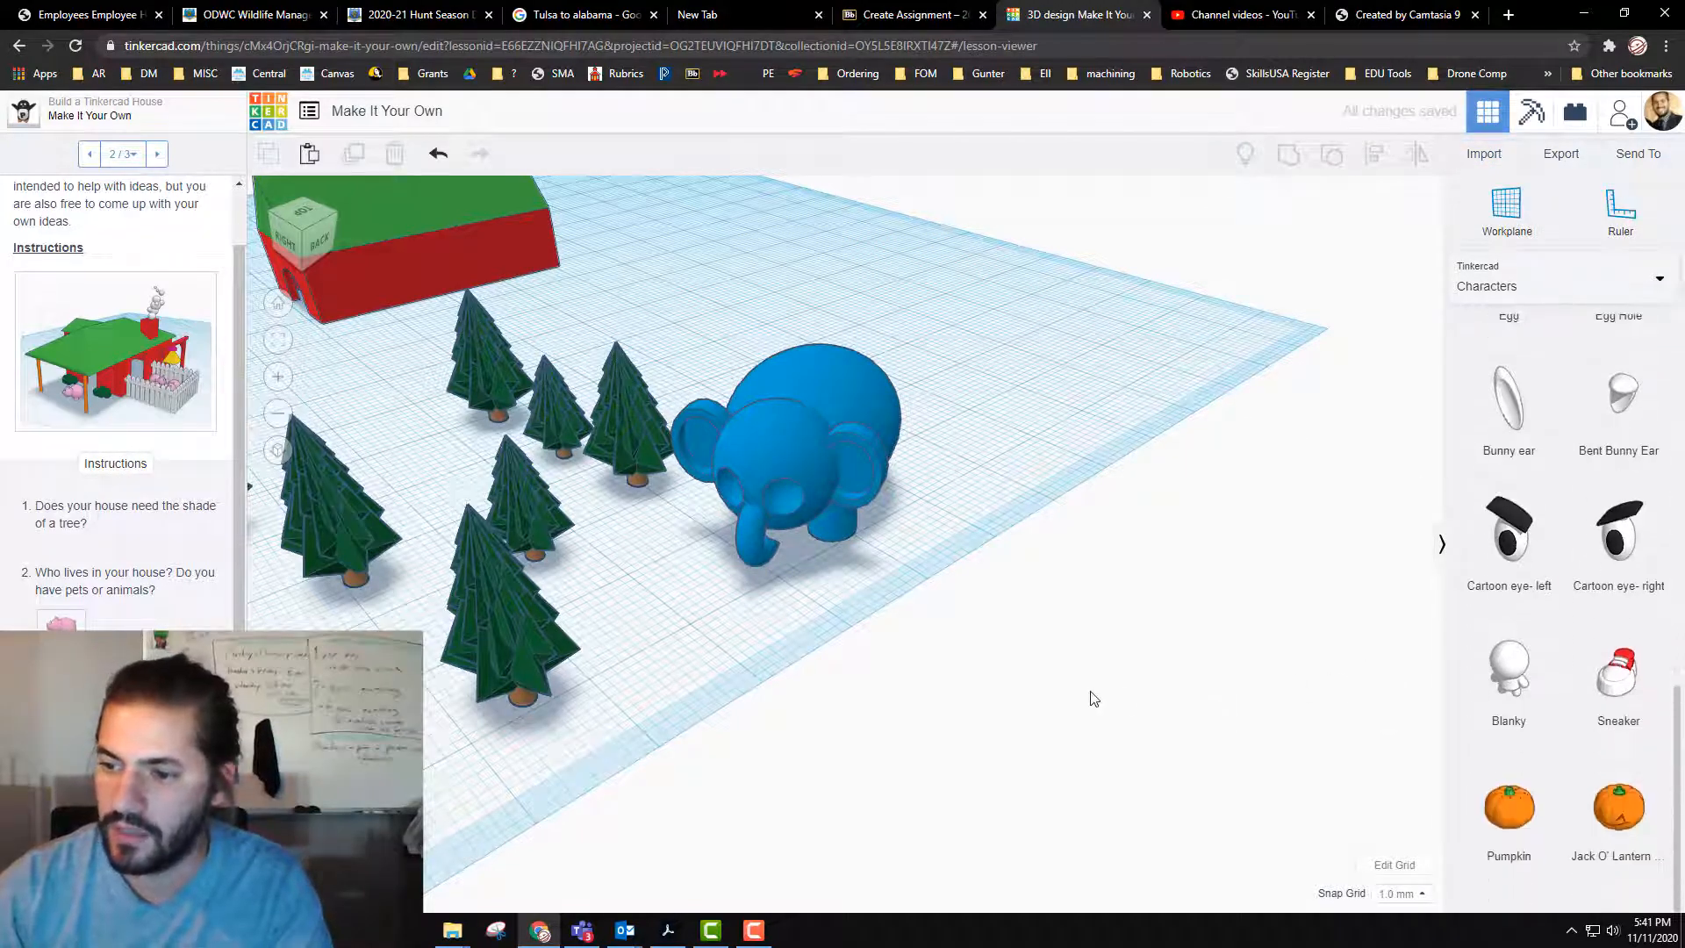
{"action": "middle_click_drag", "start_coordinate": [1091, 696], "coordinate": [1374, 740]}
{"action": "scroll", "coordinate": [1019, 583], "scroll_direction": "up", "scroll_amount": 2}
{"action": "left_click", "coordinate": [1030, 549]}
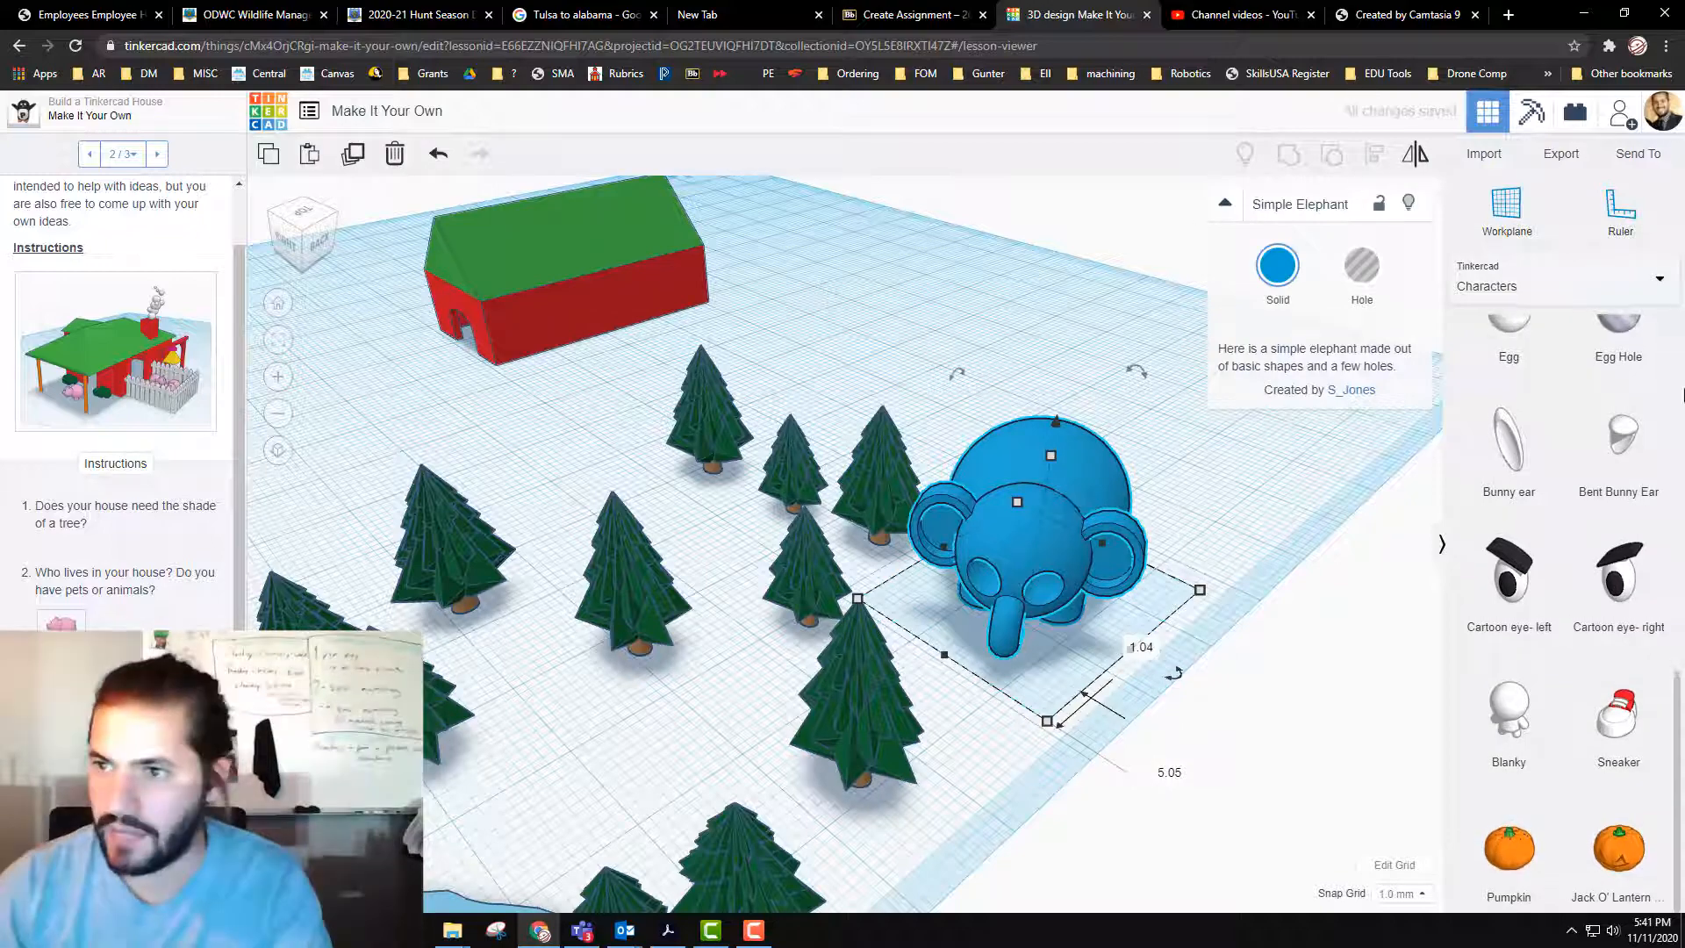
Step: Read the lesson's questions about the house and look through the Making at home shapes for suitable parts
{"action": "scroll", "coordinate": [95, 605], "scroll_direction": "down", "scroll_amount": 2}
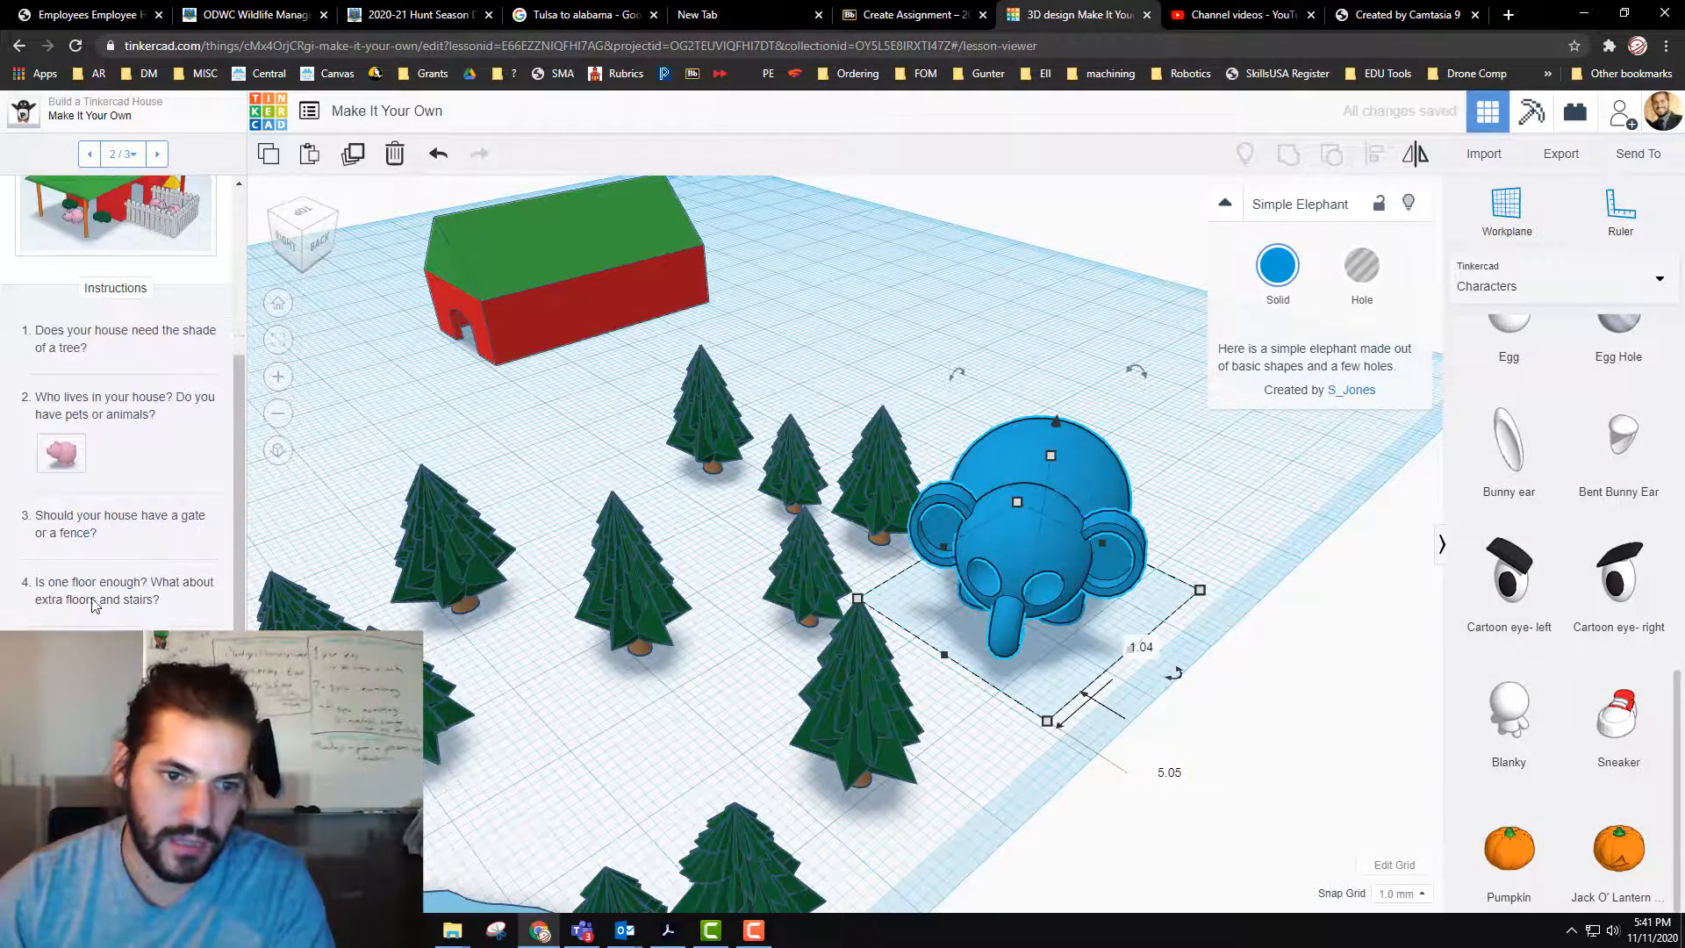
{"action": "middle_click_drag", "start_coordinate": [826, 367], "coordinate": [932, 499]}
{"action": "left_click", "coordinate": [1620, 288]}
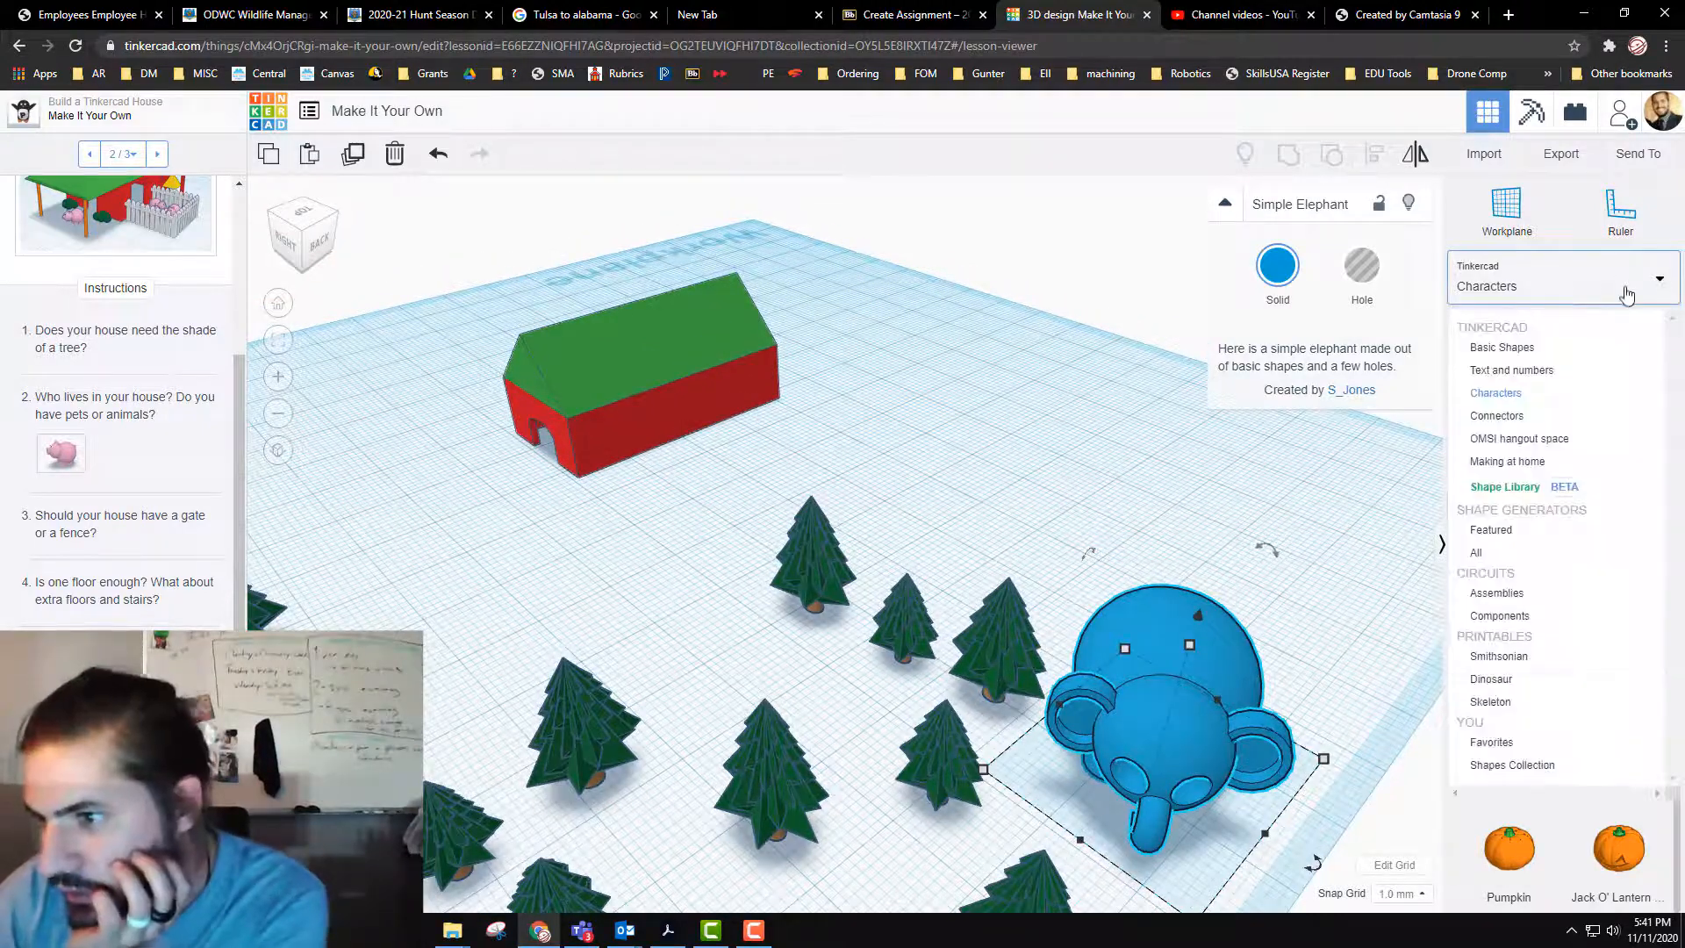
{"action": "left_click", "coordinate": [1514, 465]}
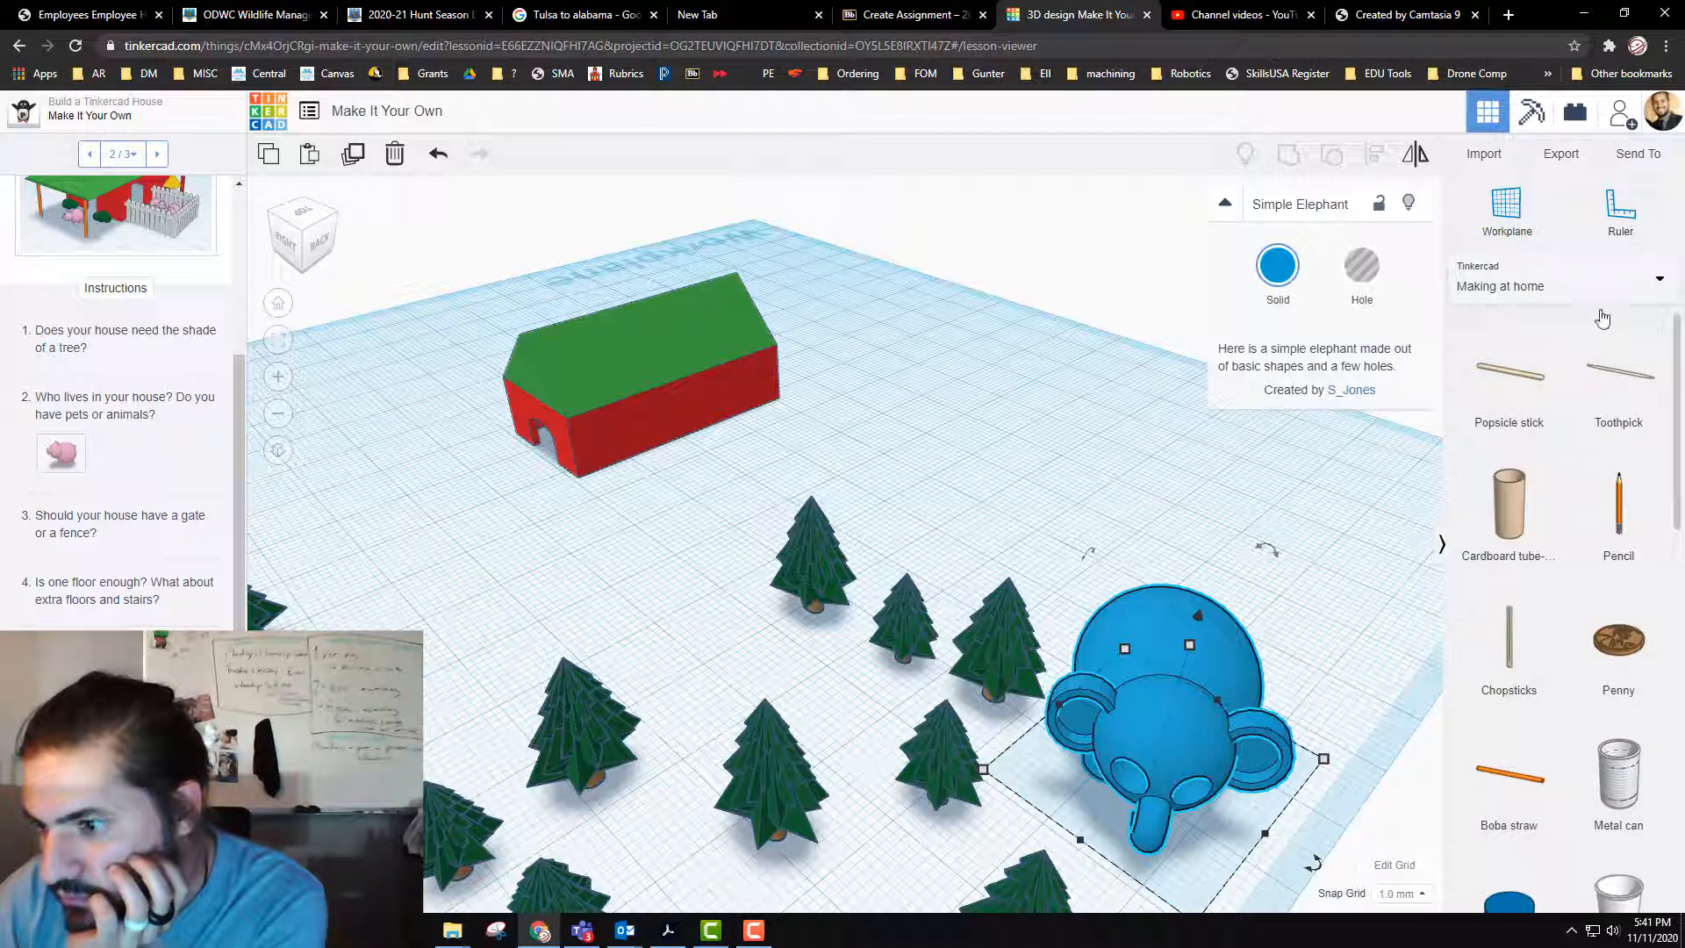
{"action": "scroll", "coordinate": [1614, 641], "scroll_direction": "down", "scroll_amount": 3}
{"action": "scroll", "coordinate": [1610, 658], "scroll_direction": "up", "scroll_amount": 3}
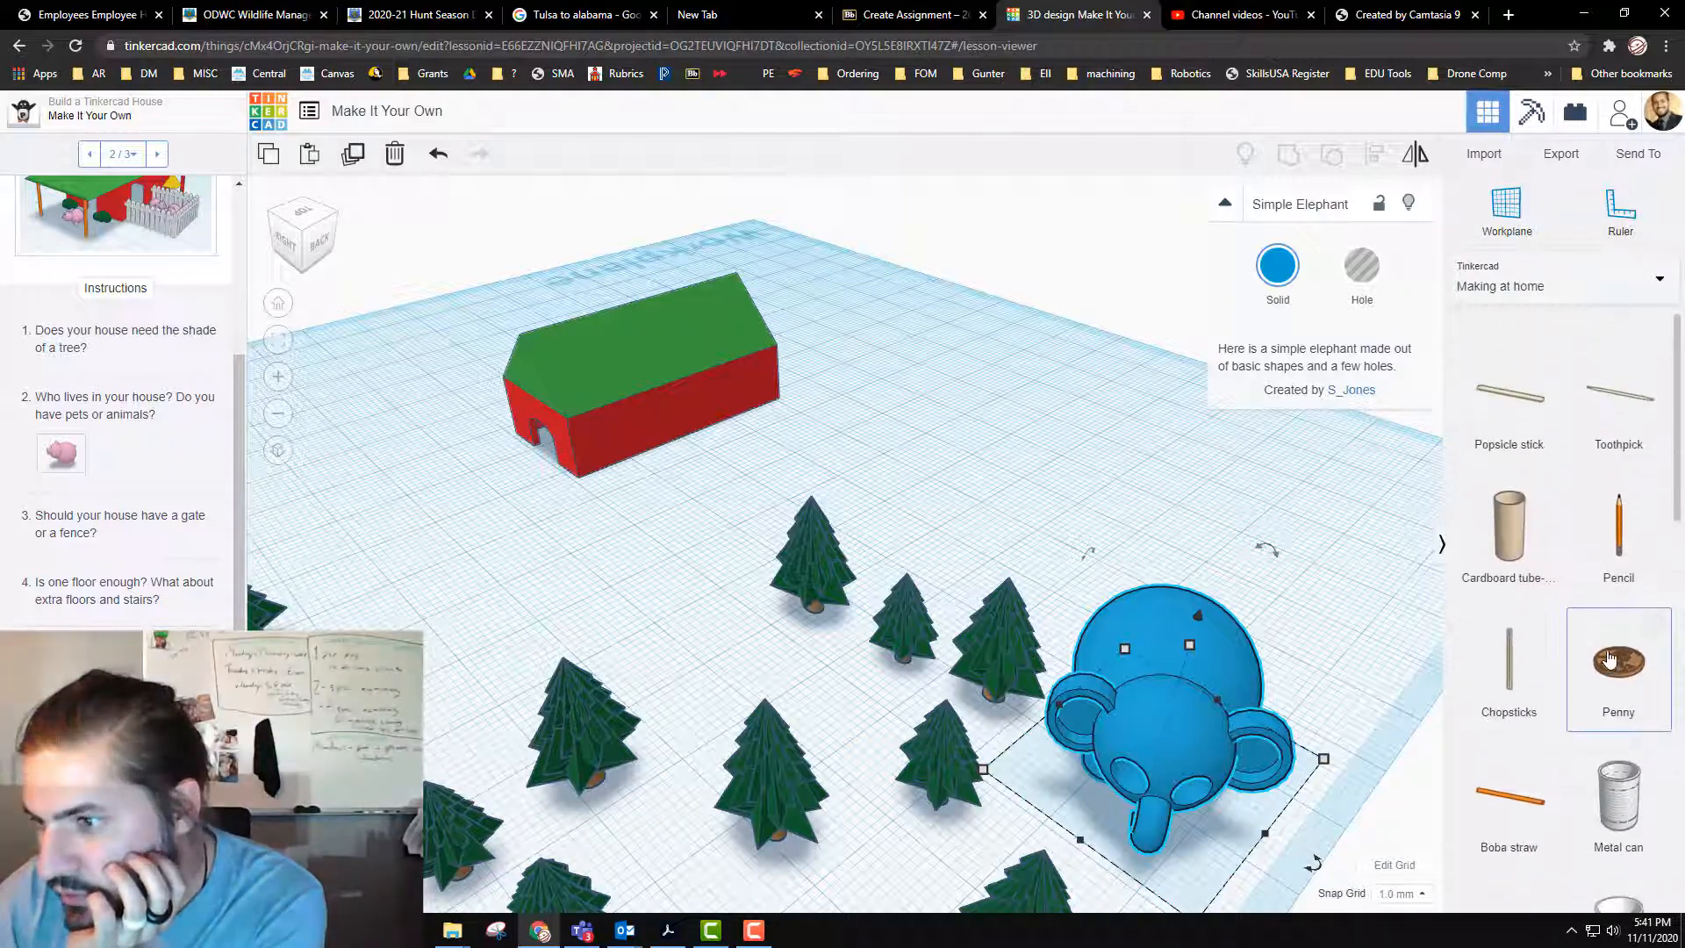
{"action": "scroll", "coordinate": [1610, 650], "scroll_direction": "down", "scroll_amount": 1}
Step: Look through the Structures & Scenery category of the Shape Library for parts that suit the house
{"action": "left_click", "coordinate": [1615, 290]}
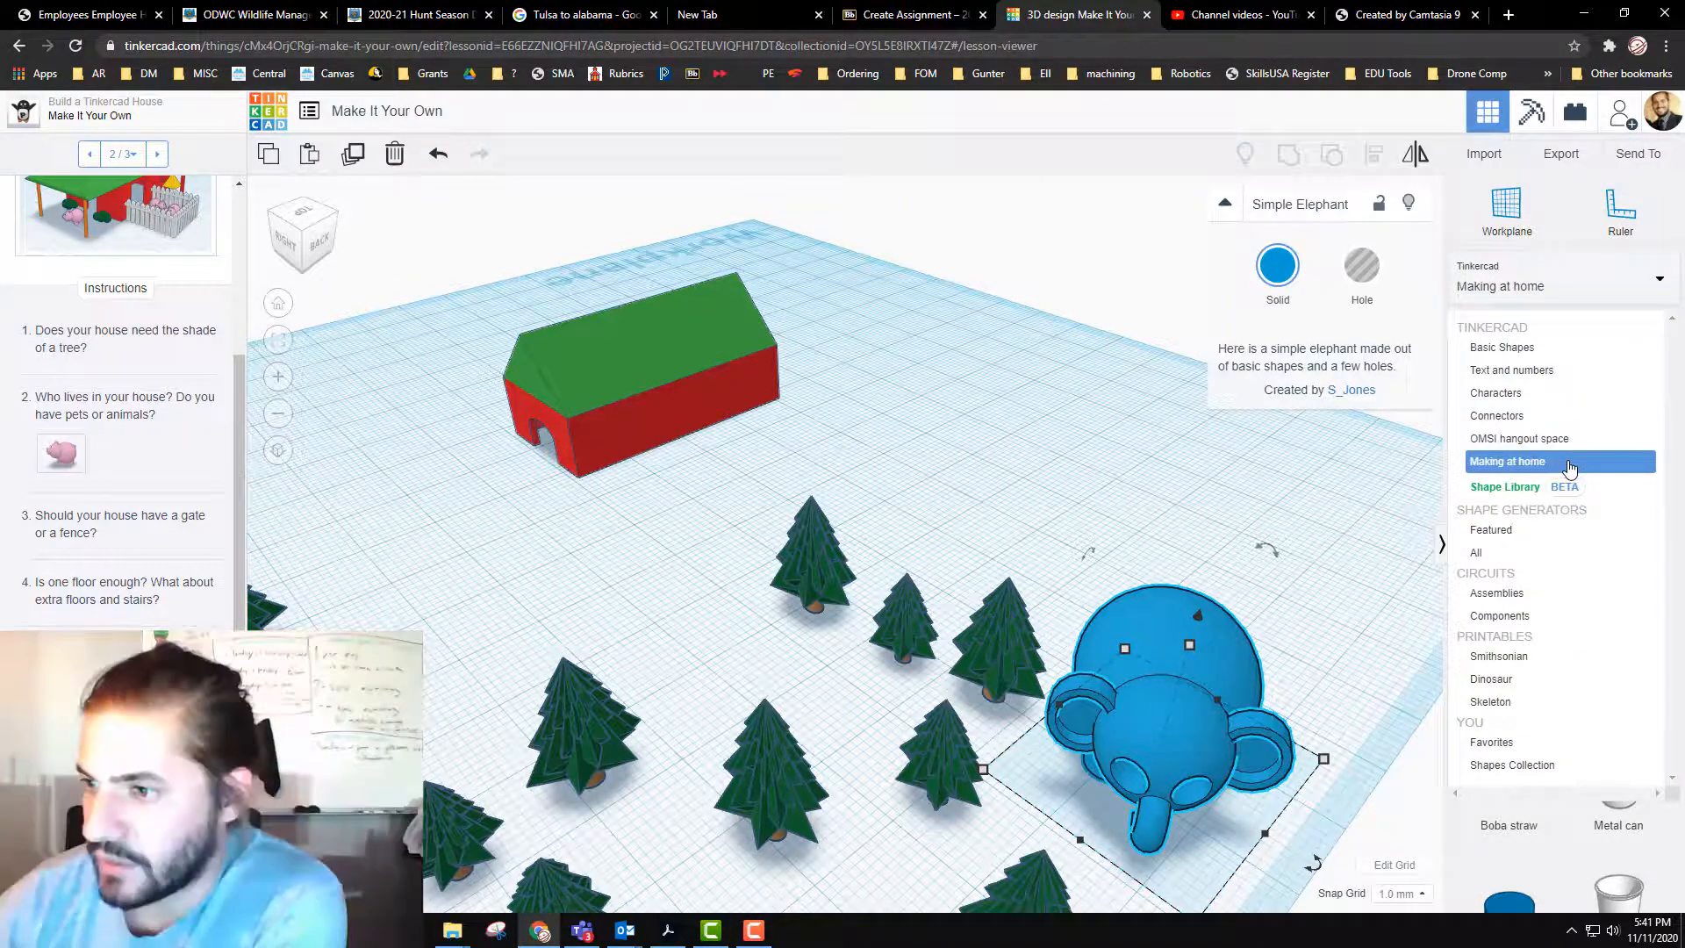
{"action": "left_click", "coordinate": [1528, 488]}
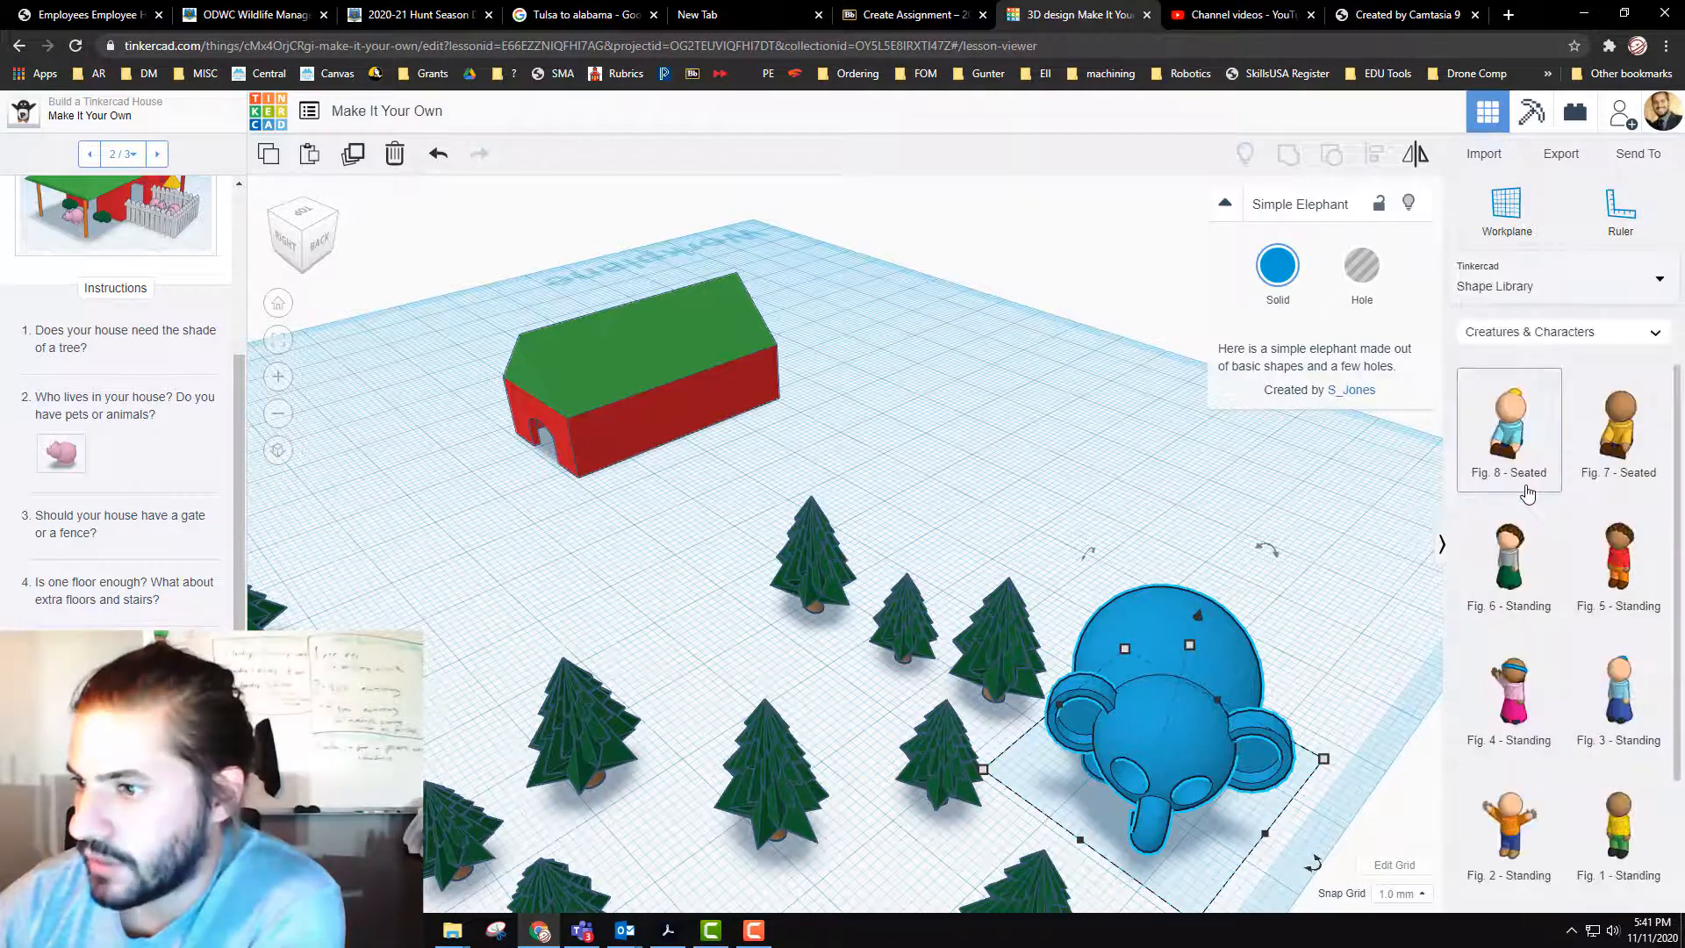
{"action": "left_click", "coordinate": [1551, 336]}
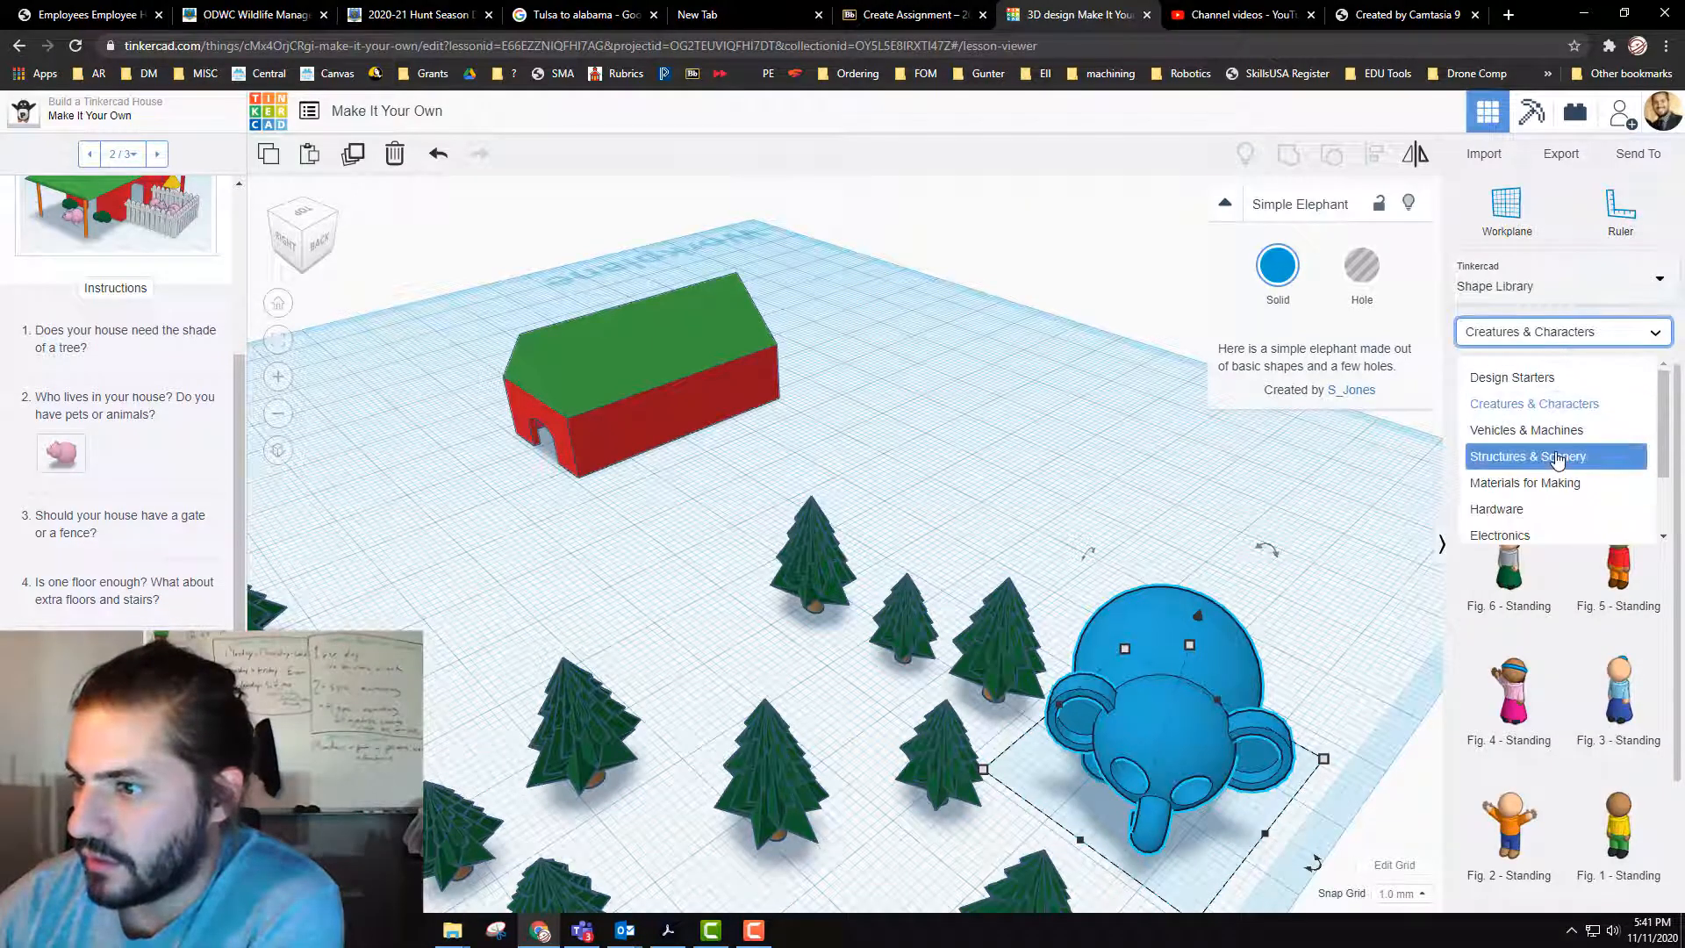
{"action": "left_click", "coordinate": [1558, 458]}
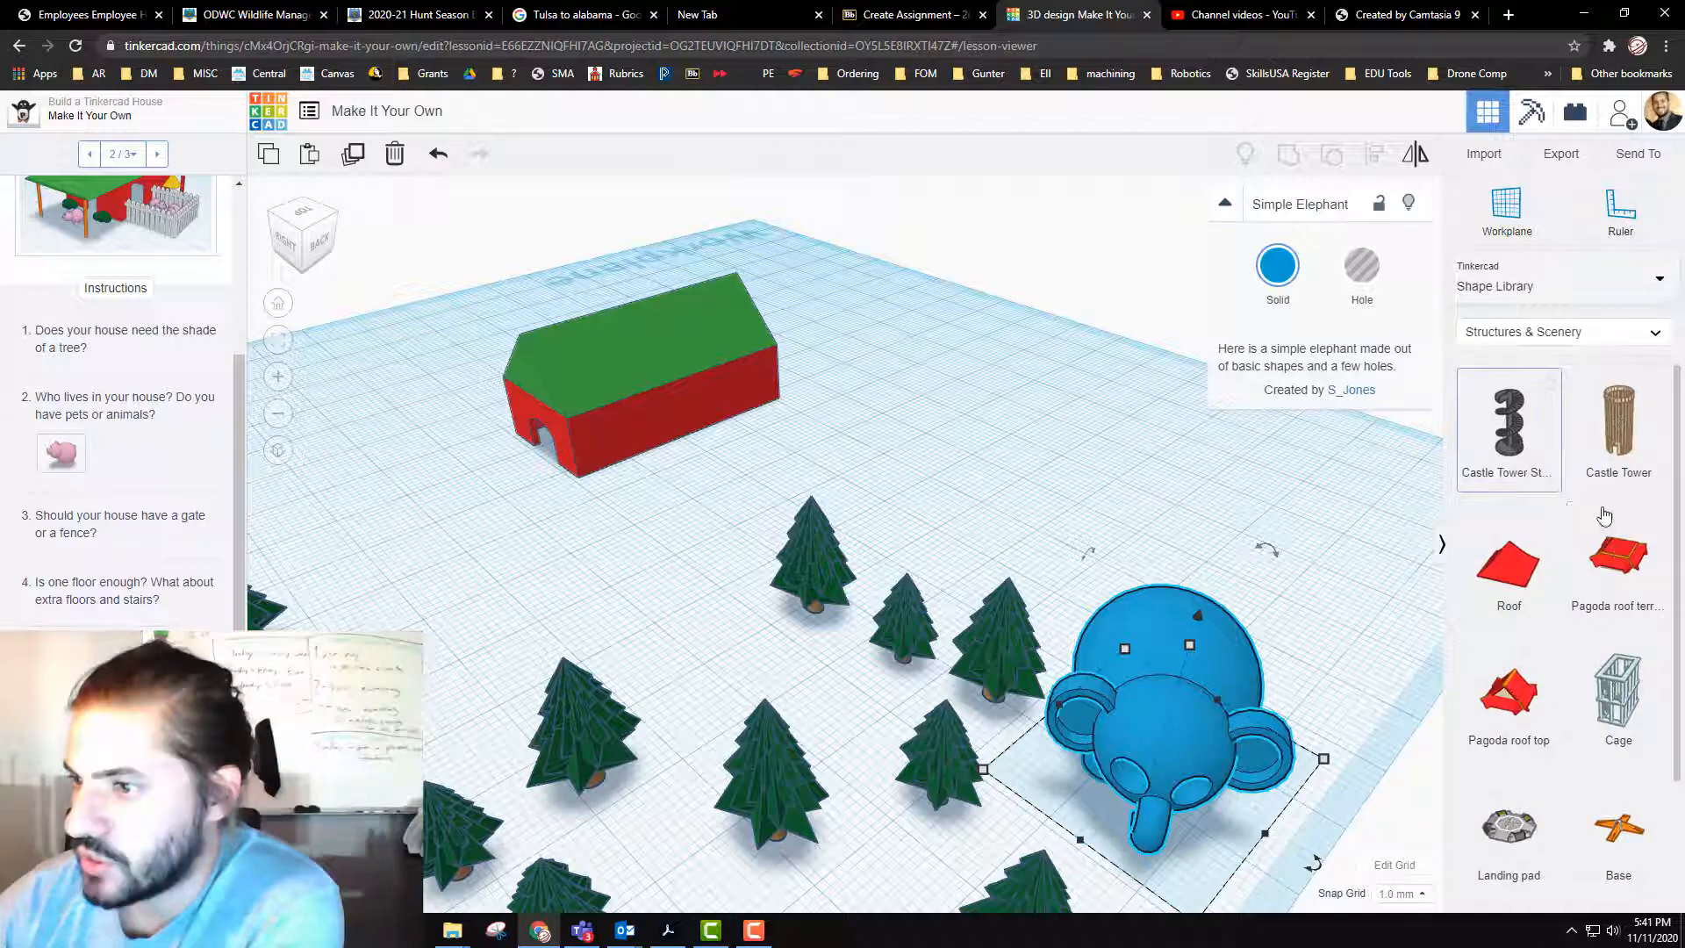
{"action": "scroll", "coordinate": [1609, 526], "scroll_direction": "down", "scroll_amount": 3}
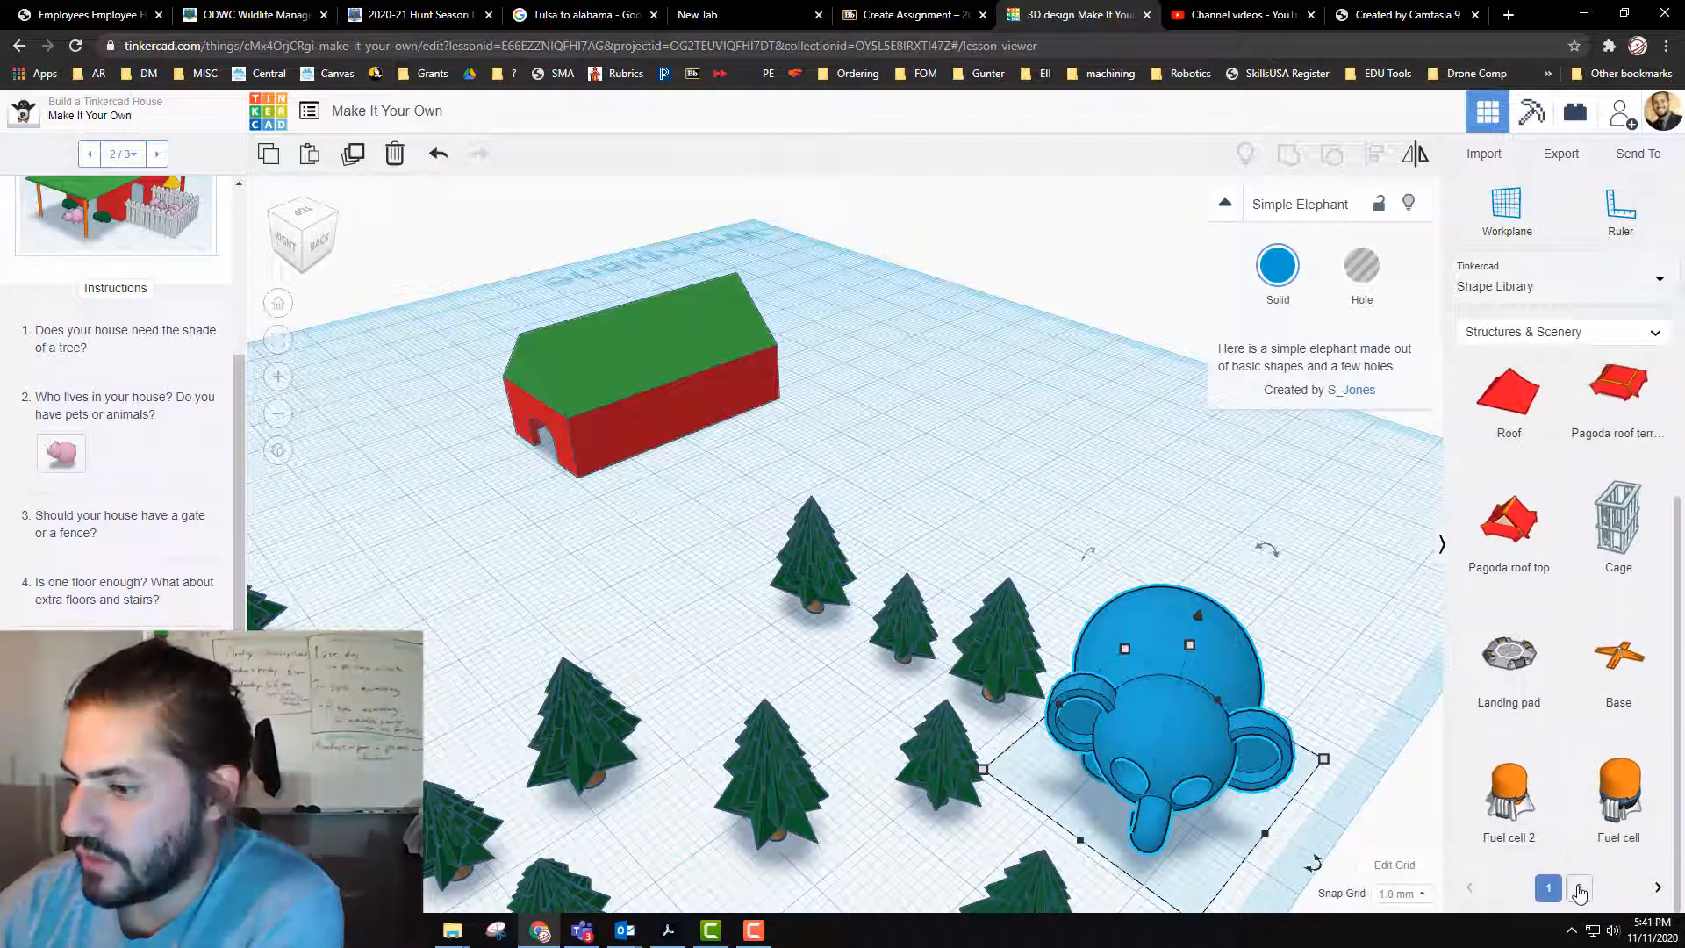
{"action": "left_click", "coordinate": [1578, 883]}
Step: Look through the first twelve pages of the complete Shape Generators collection for parts that suit the house and its grounds
{"action": "left_click", "coordinate": [1570, 287]}
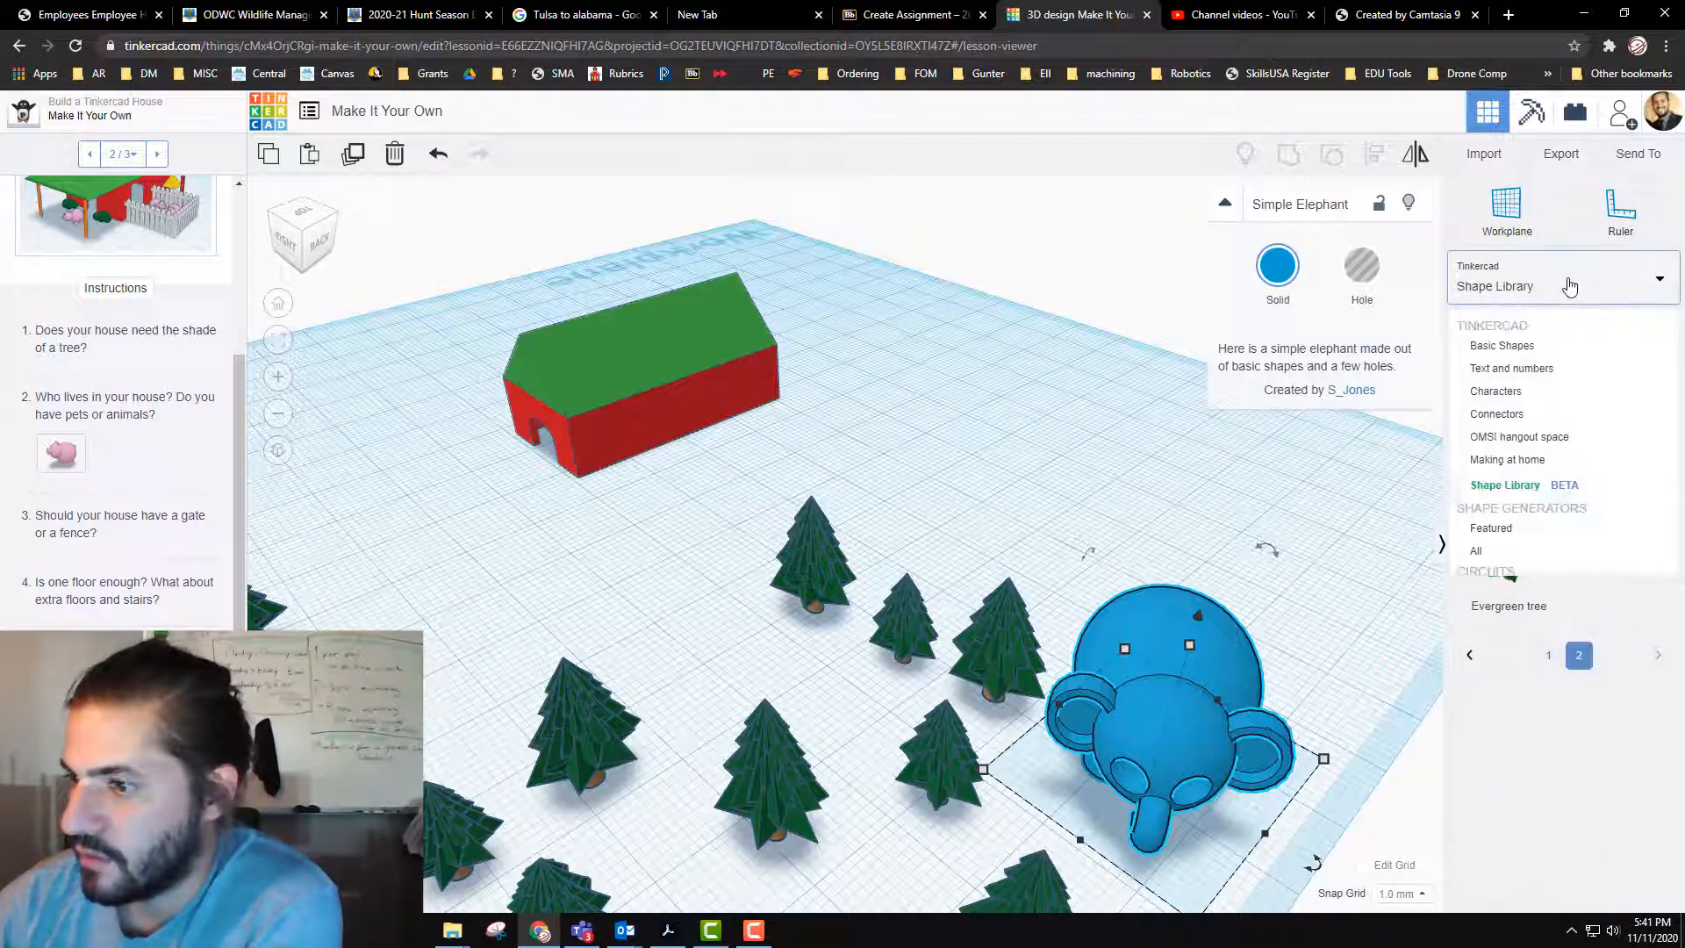
{"action": "left_click", "coordinate": [1551, 557]}
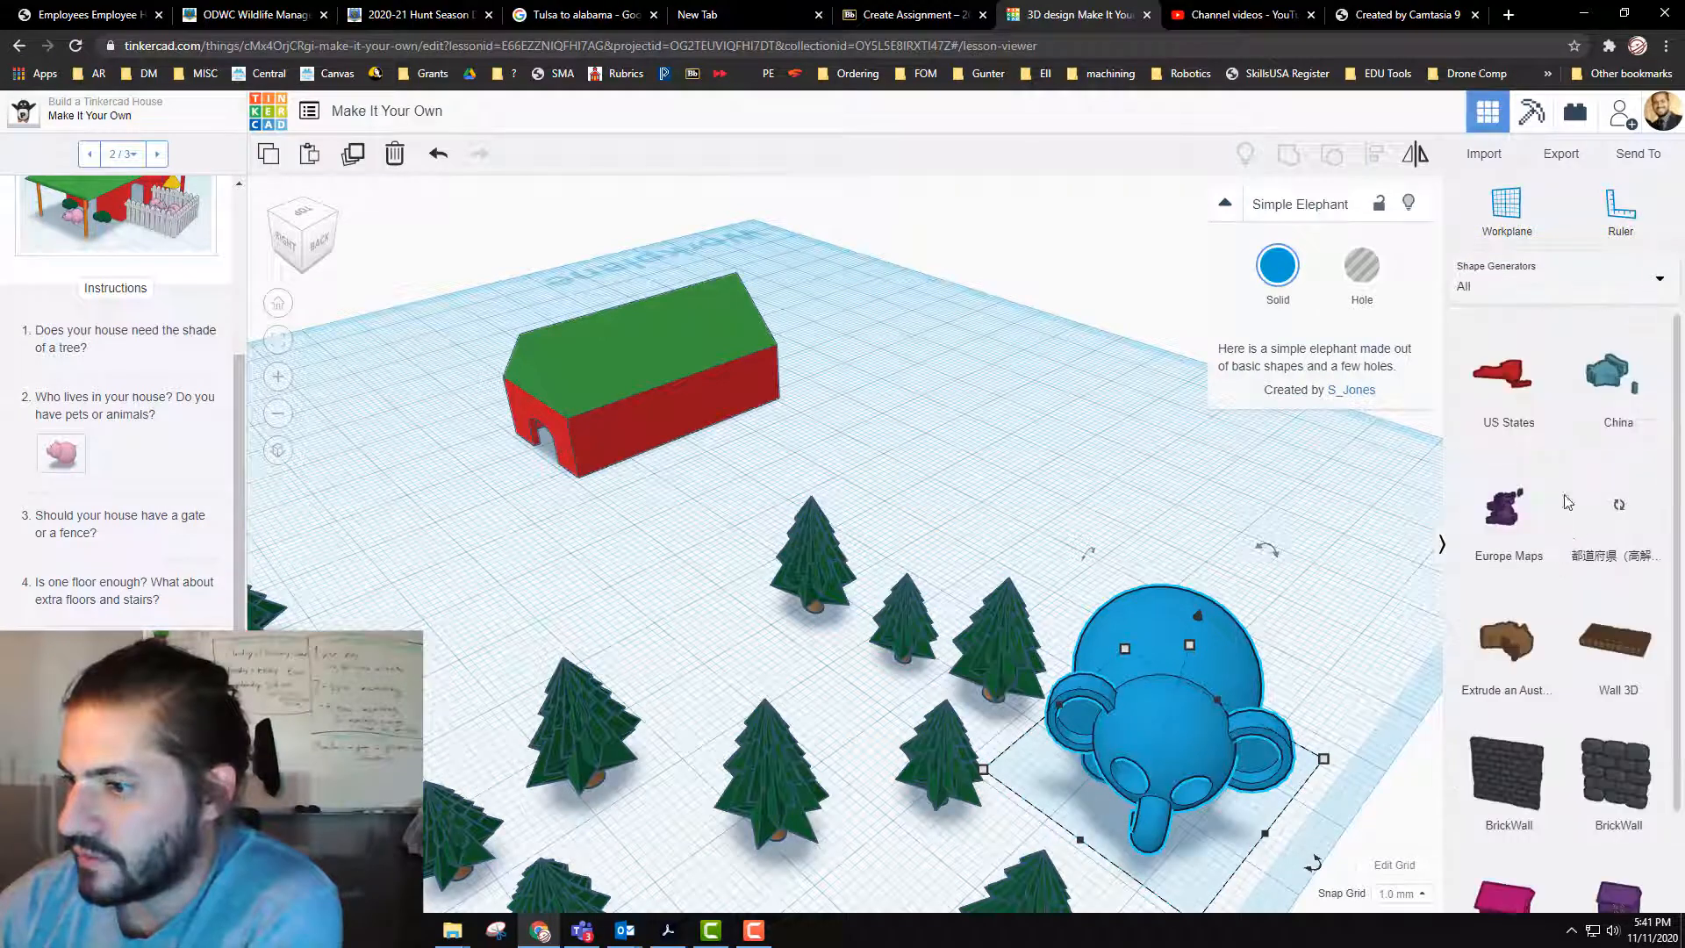
{"action": "scroll", "coordinate": [1613, 453], "scroll_direction": "down", "scroll_amount": 2}
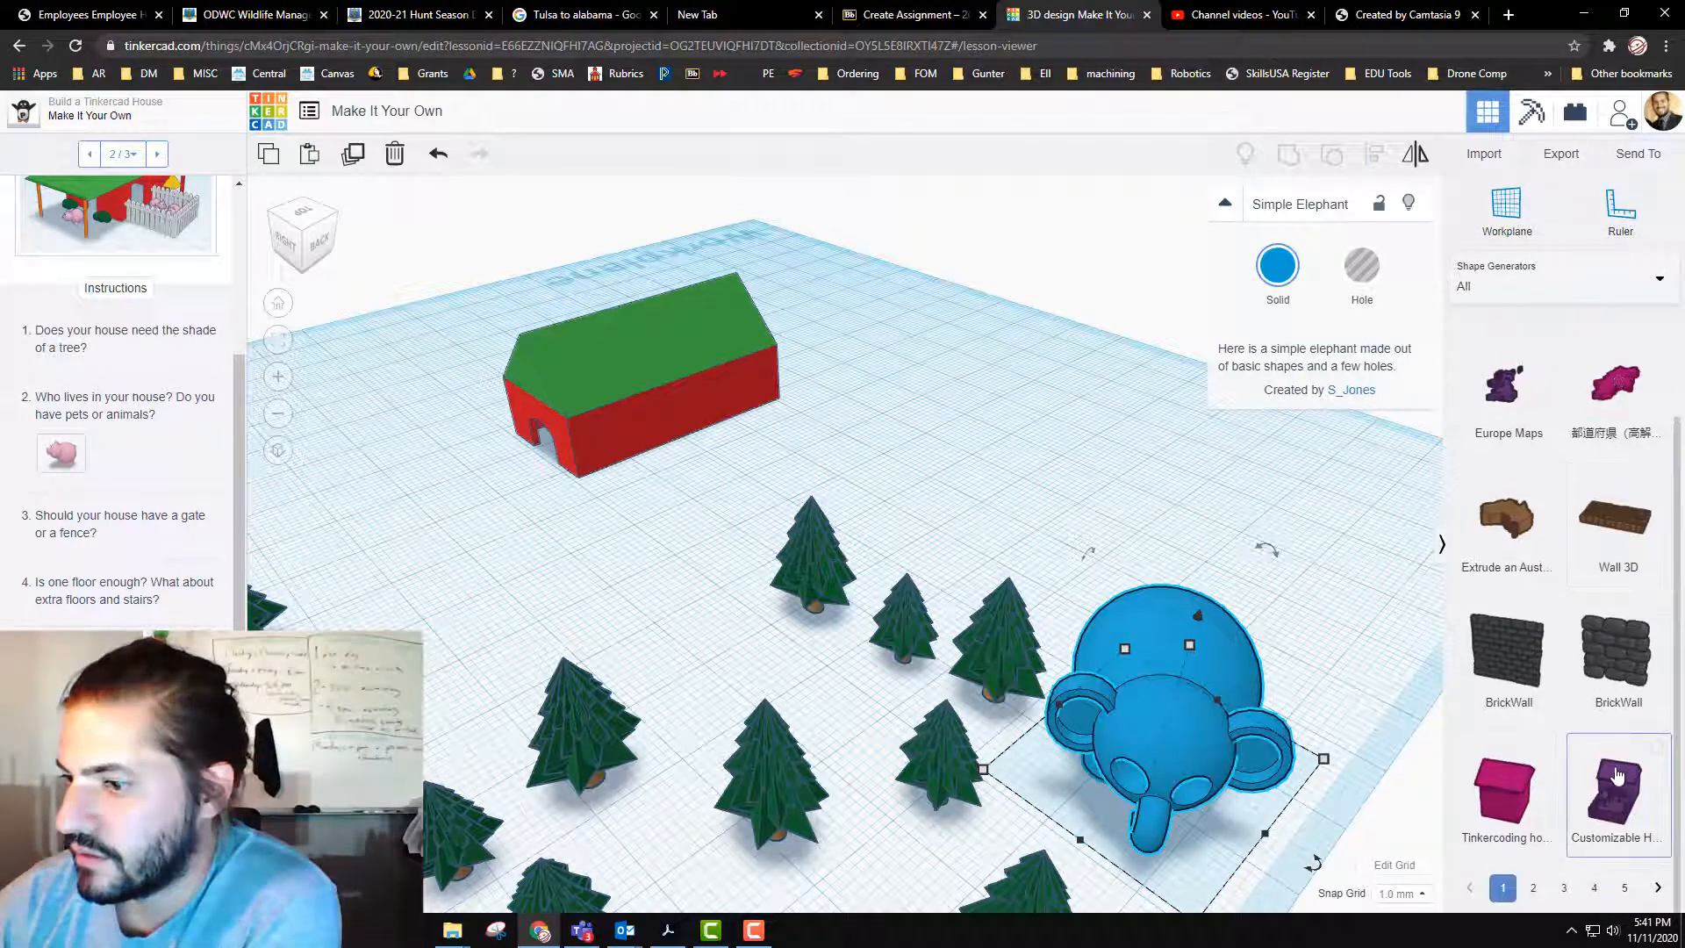
{"action": "left_click", "coordinate": [1532, 889]}
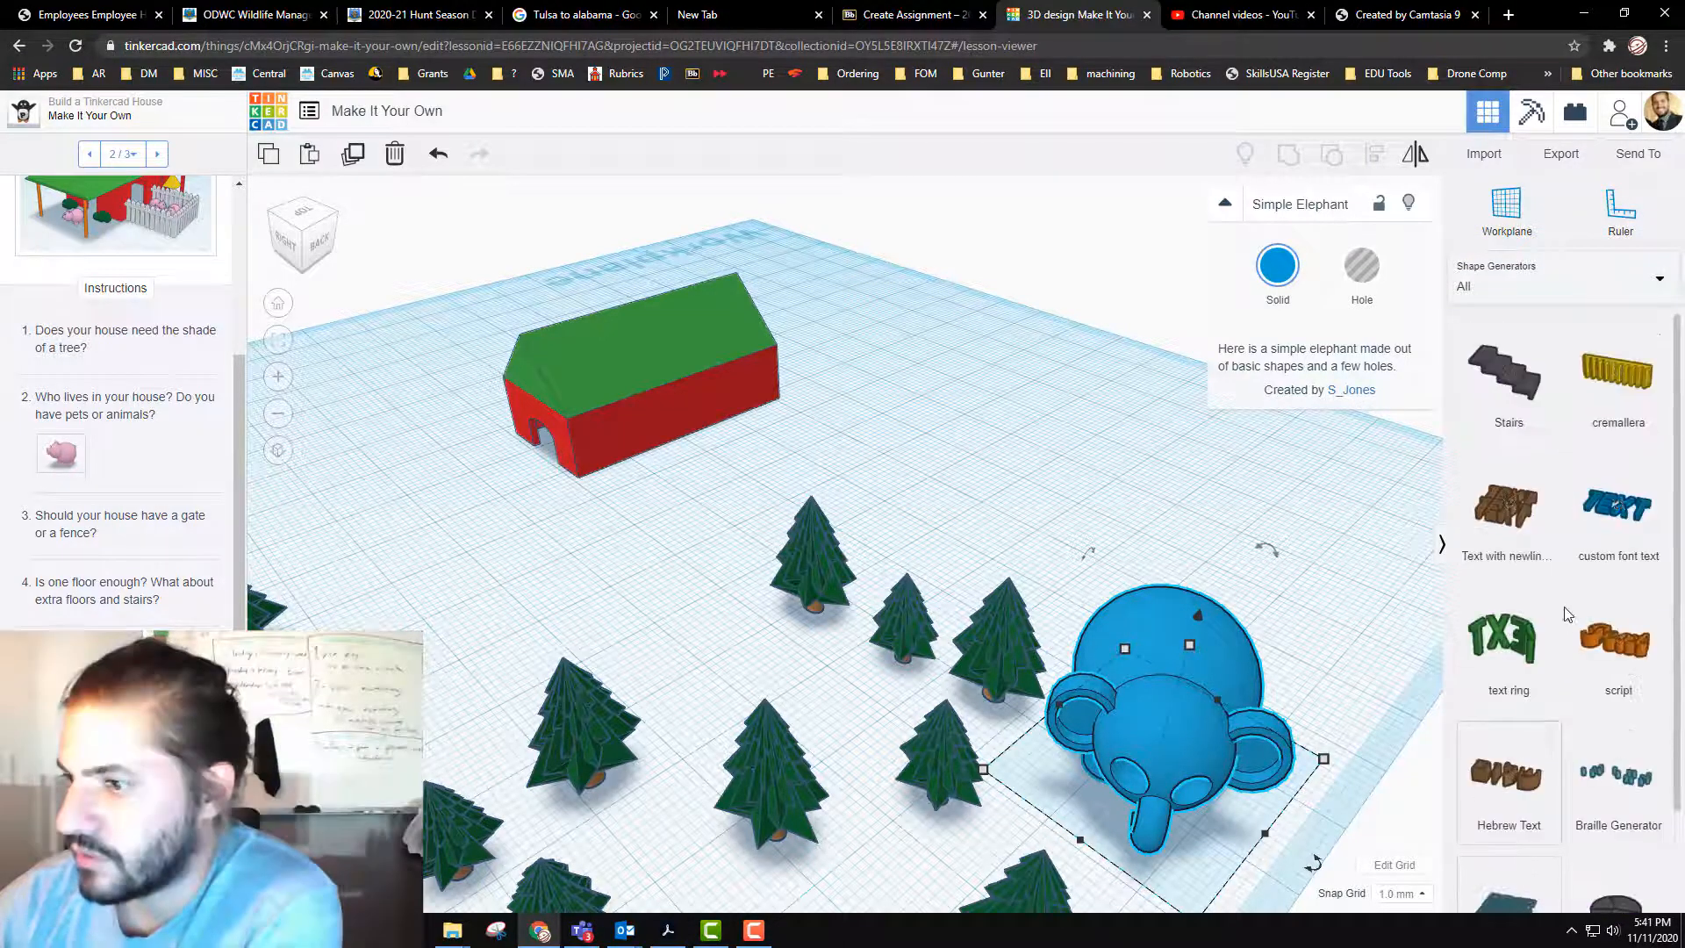
{"action": "scroll", "coordinate": [1579, 555], "scroll_direction": "down", "scroll_amount": 2}
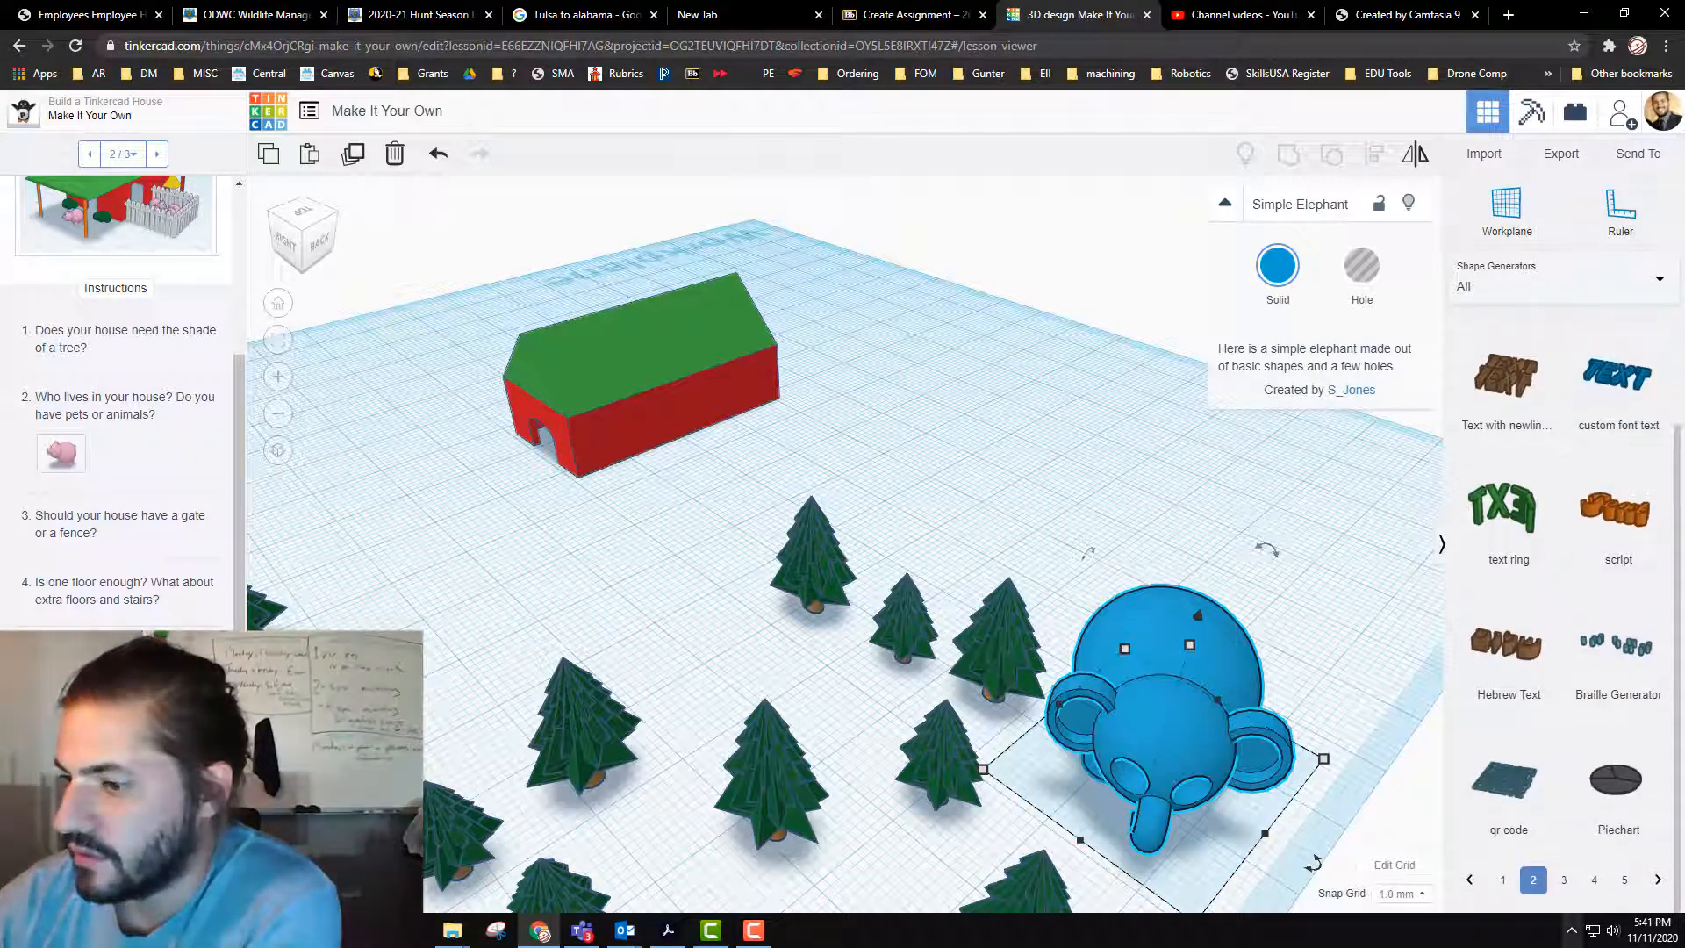
{"action": "scroll", "coordinate": [1527, 351], "scroll_direction": "up", "scroll_amount": 2}
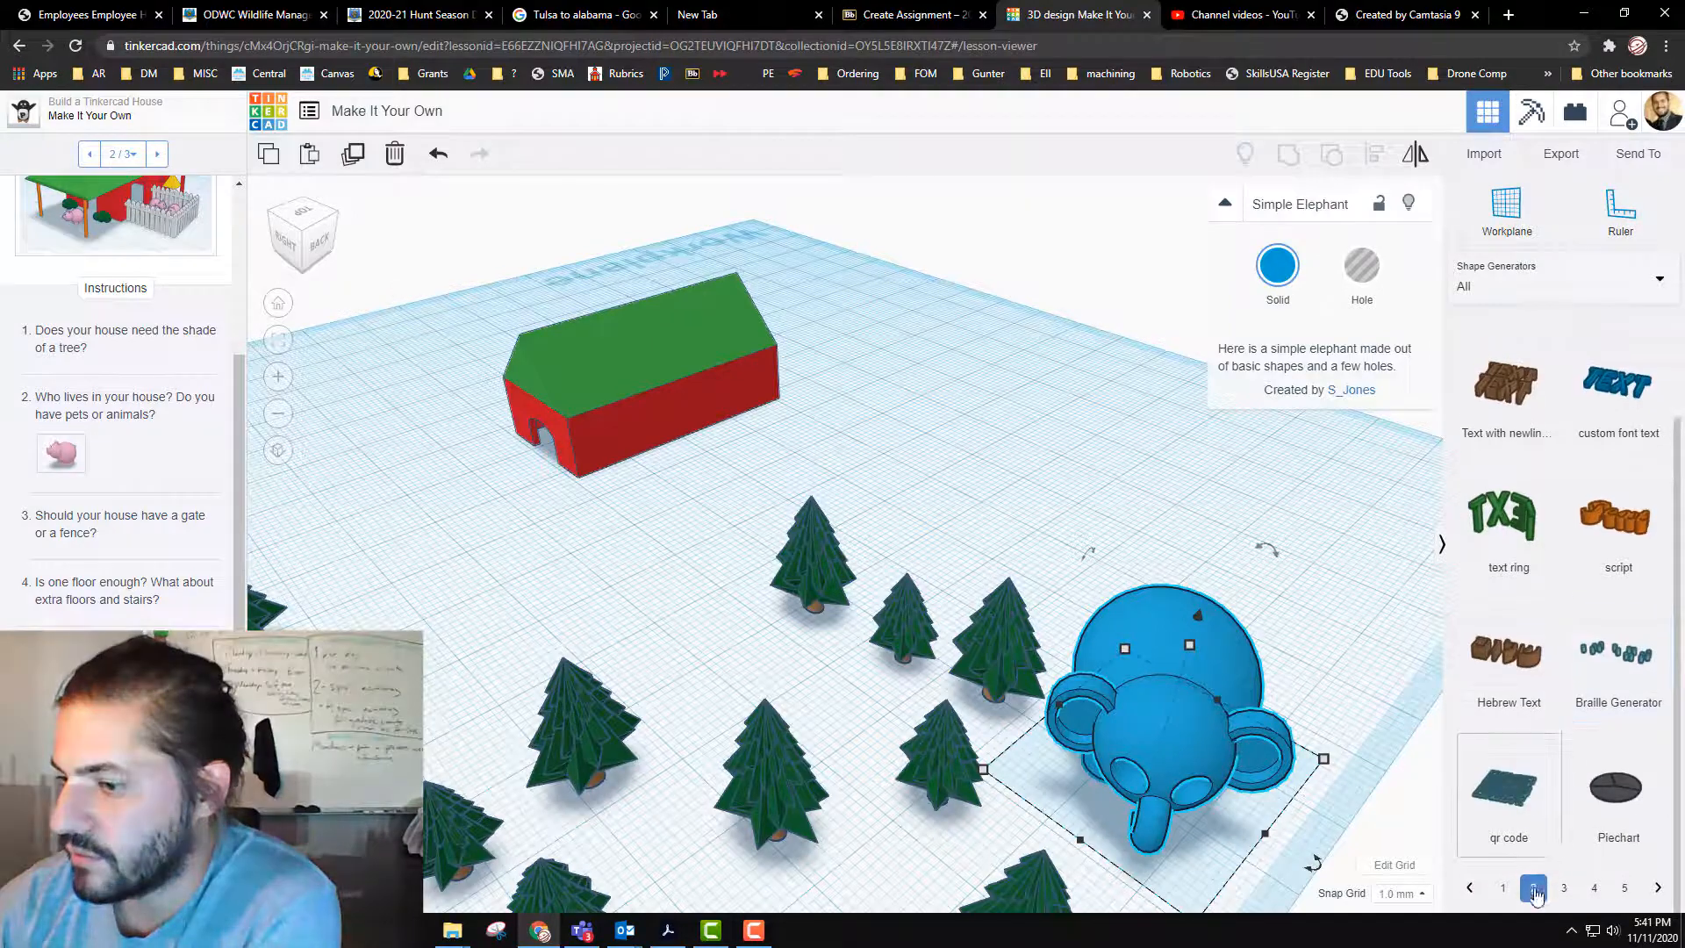
{"action": "left_click", "coordinate": [1564, 888]}
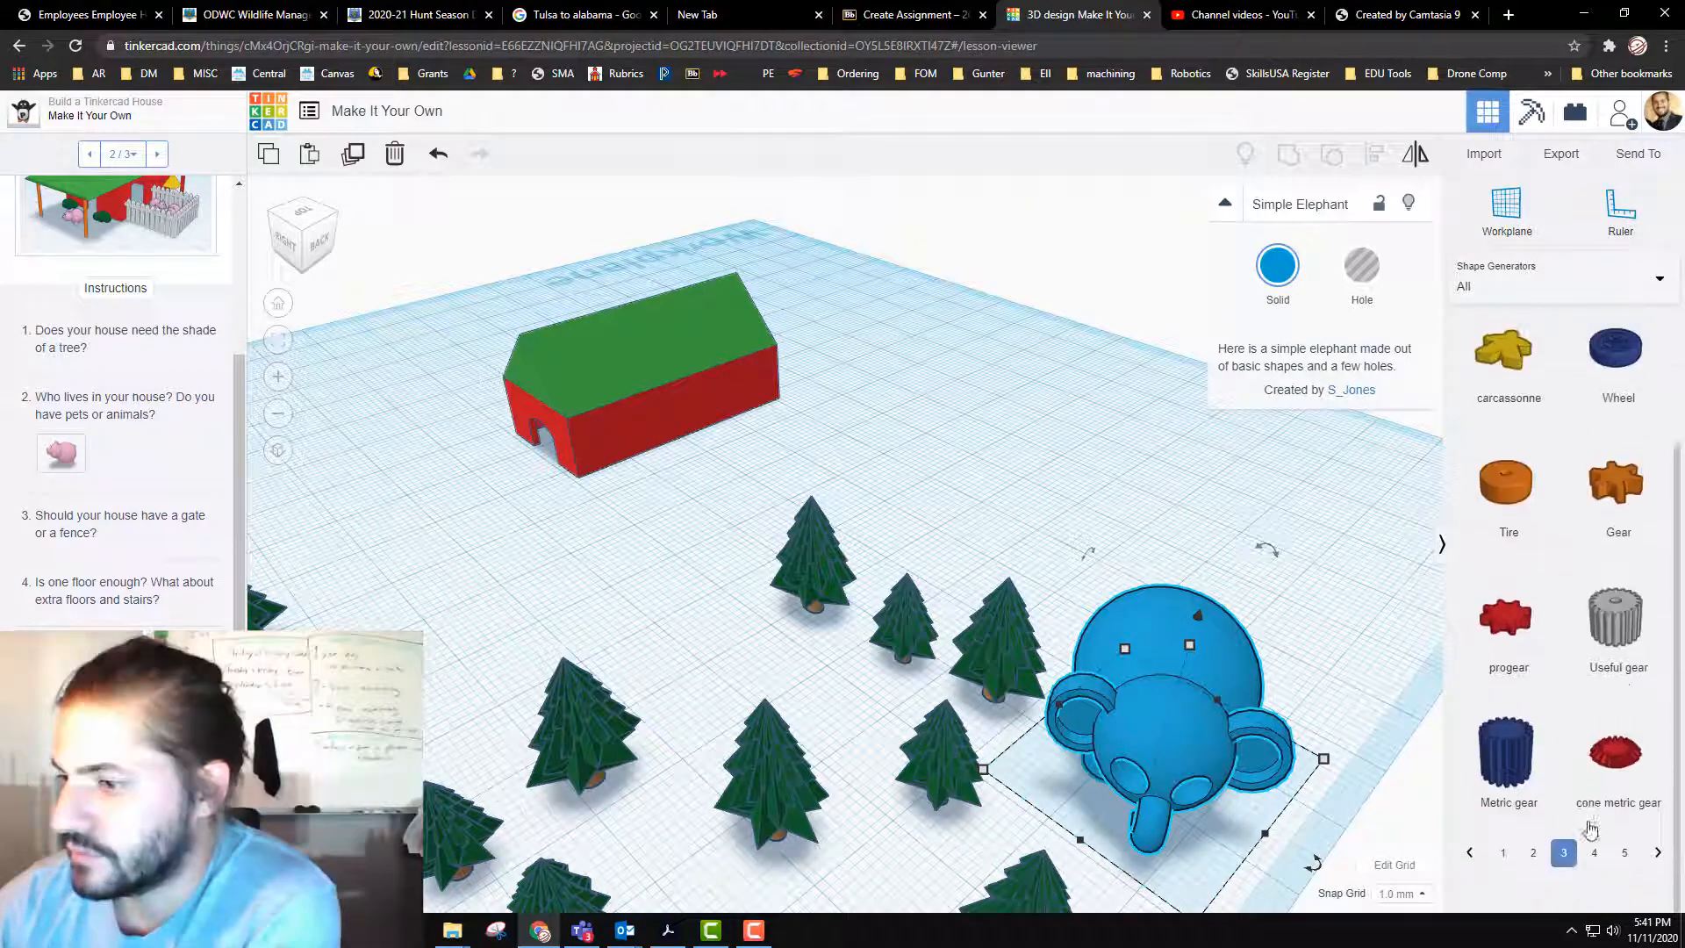
{"action": "left_click", "coordinate": [1602, 887]}
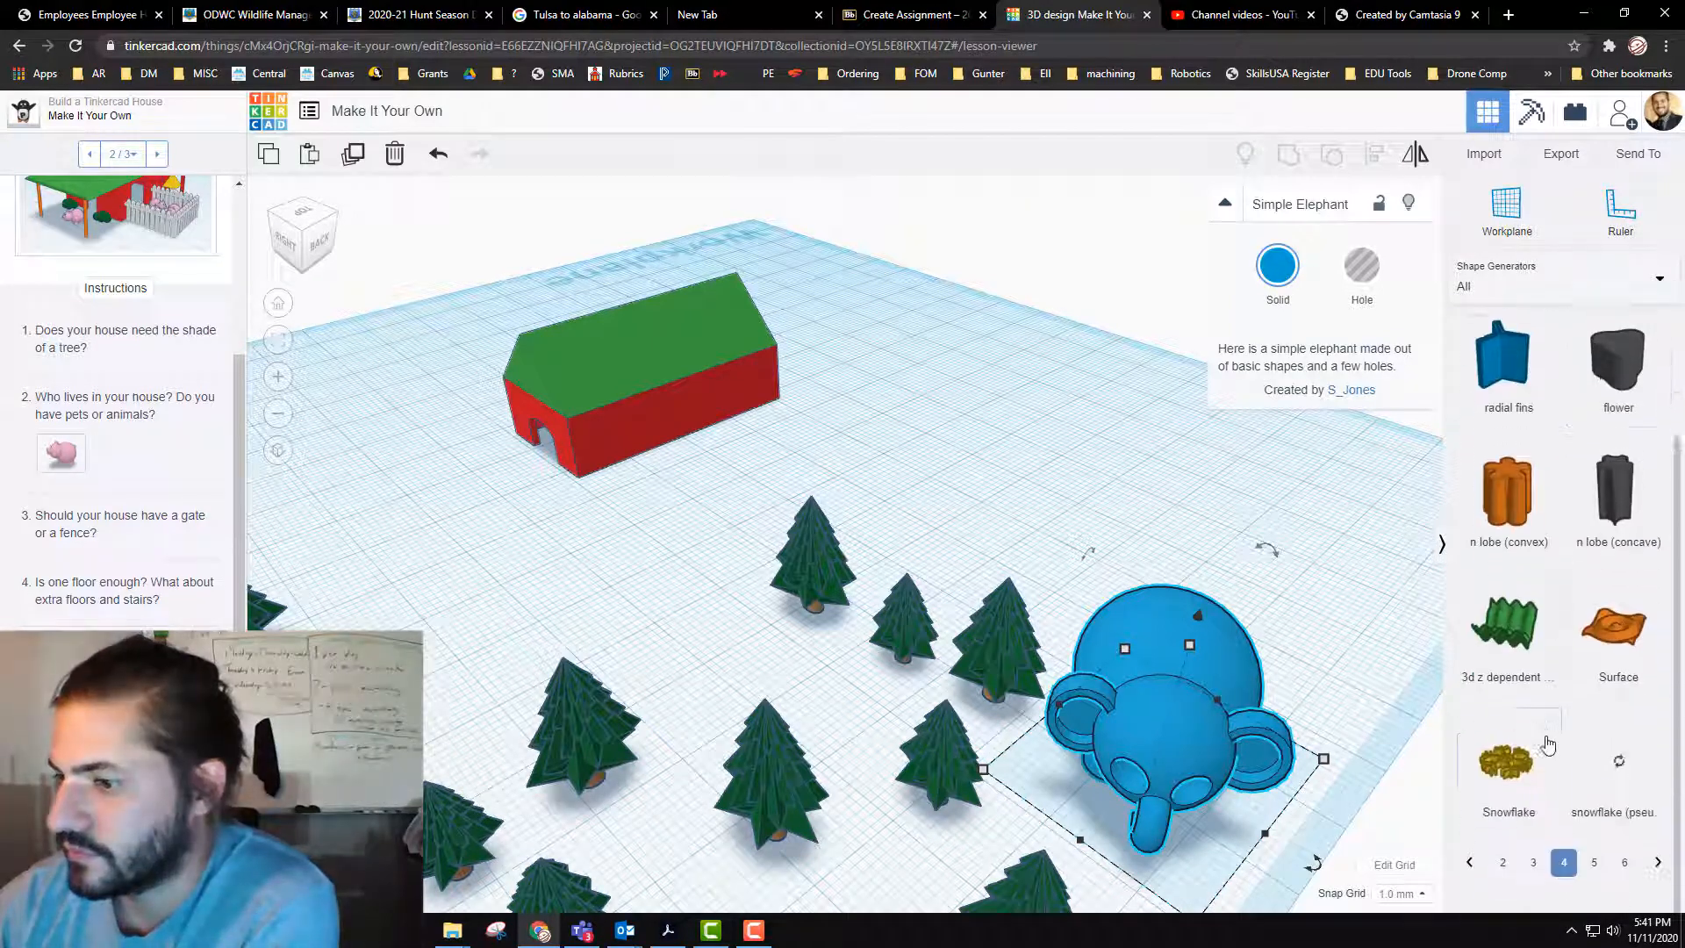
{"action": "scroll", "coordinate": [1580, 746], "scroll_direction": "down", "scroll_amount": 2}
{"action": "left_click", "coordinate": [1594, 889]}
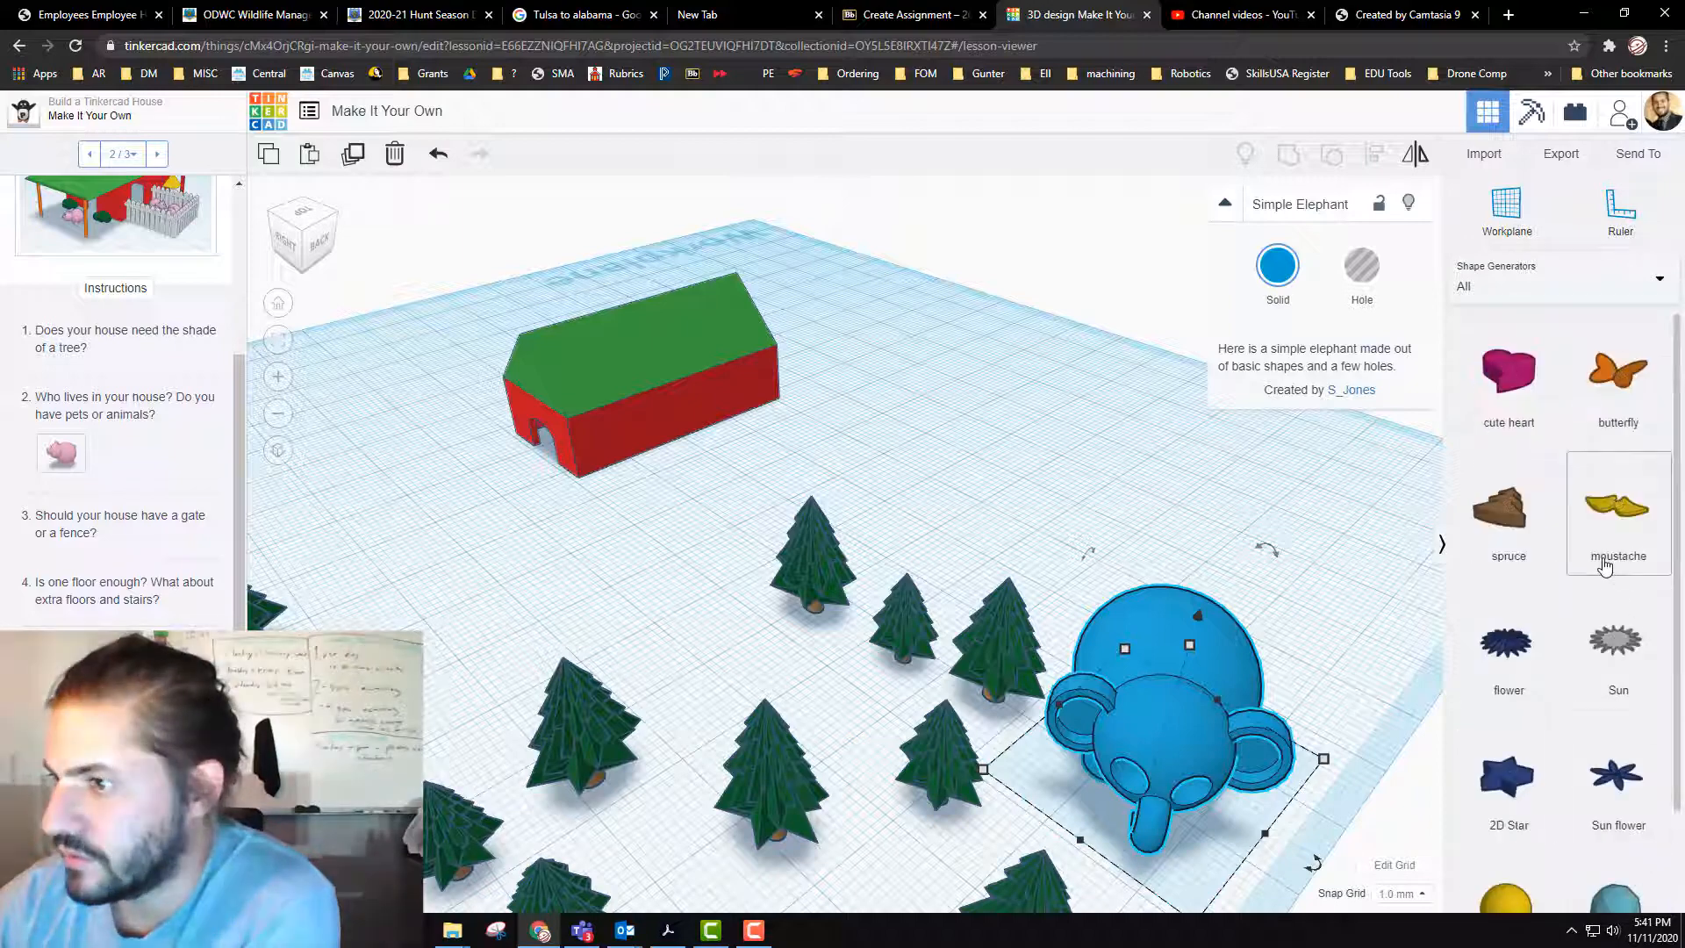
{"action": "scroll", "coordinate": [1604, 570], "scroll_direction": "down", "scroll_amount": 2}
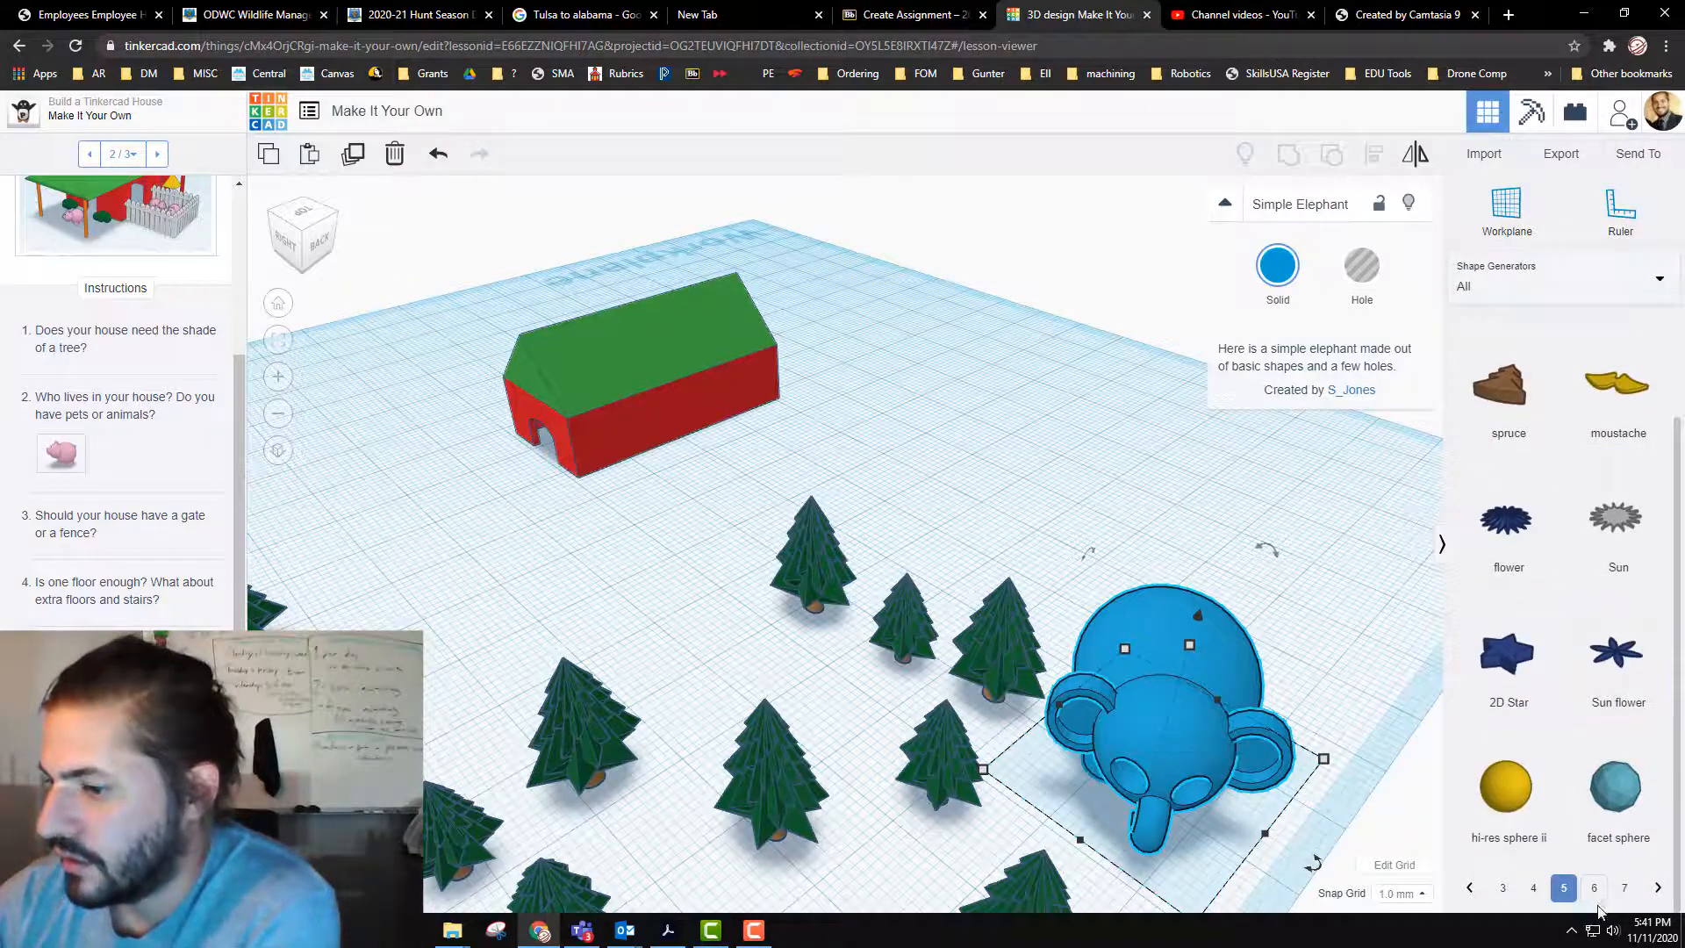
{"action": "left_click", "coordinate": [1593, 889]}
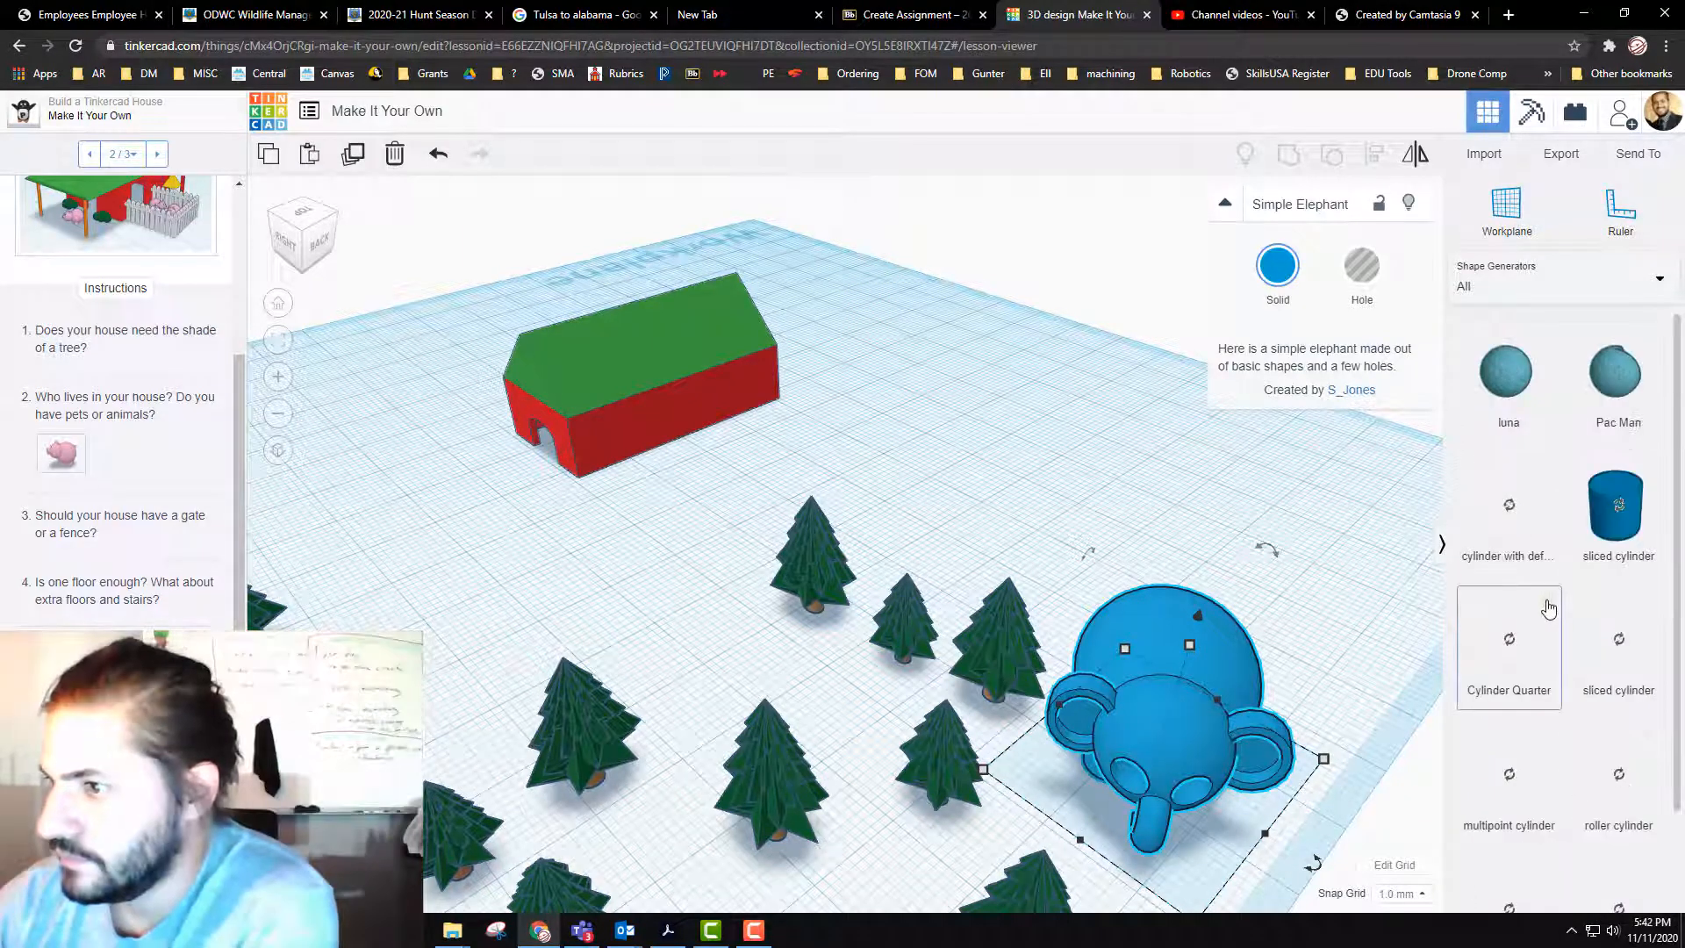
{"action": "scroll", "coordinate": [1548, 608], "scroll_direction": "down", "scroll_amount": 2}
{"action": "left_click", "coordinate": [1596, 888]}
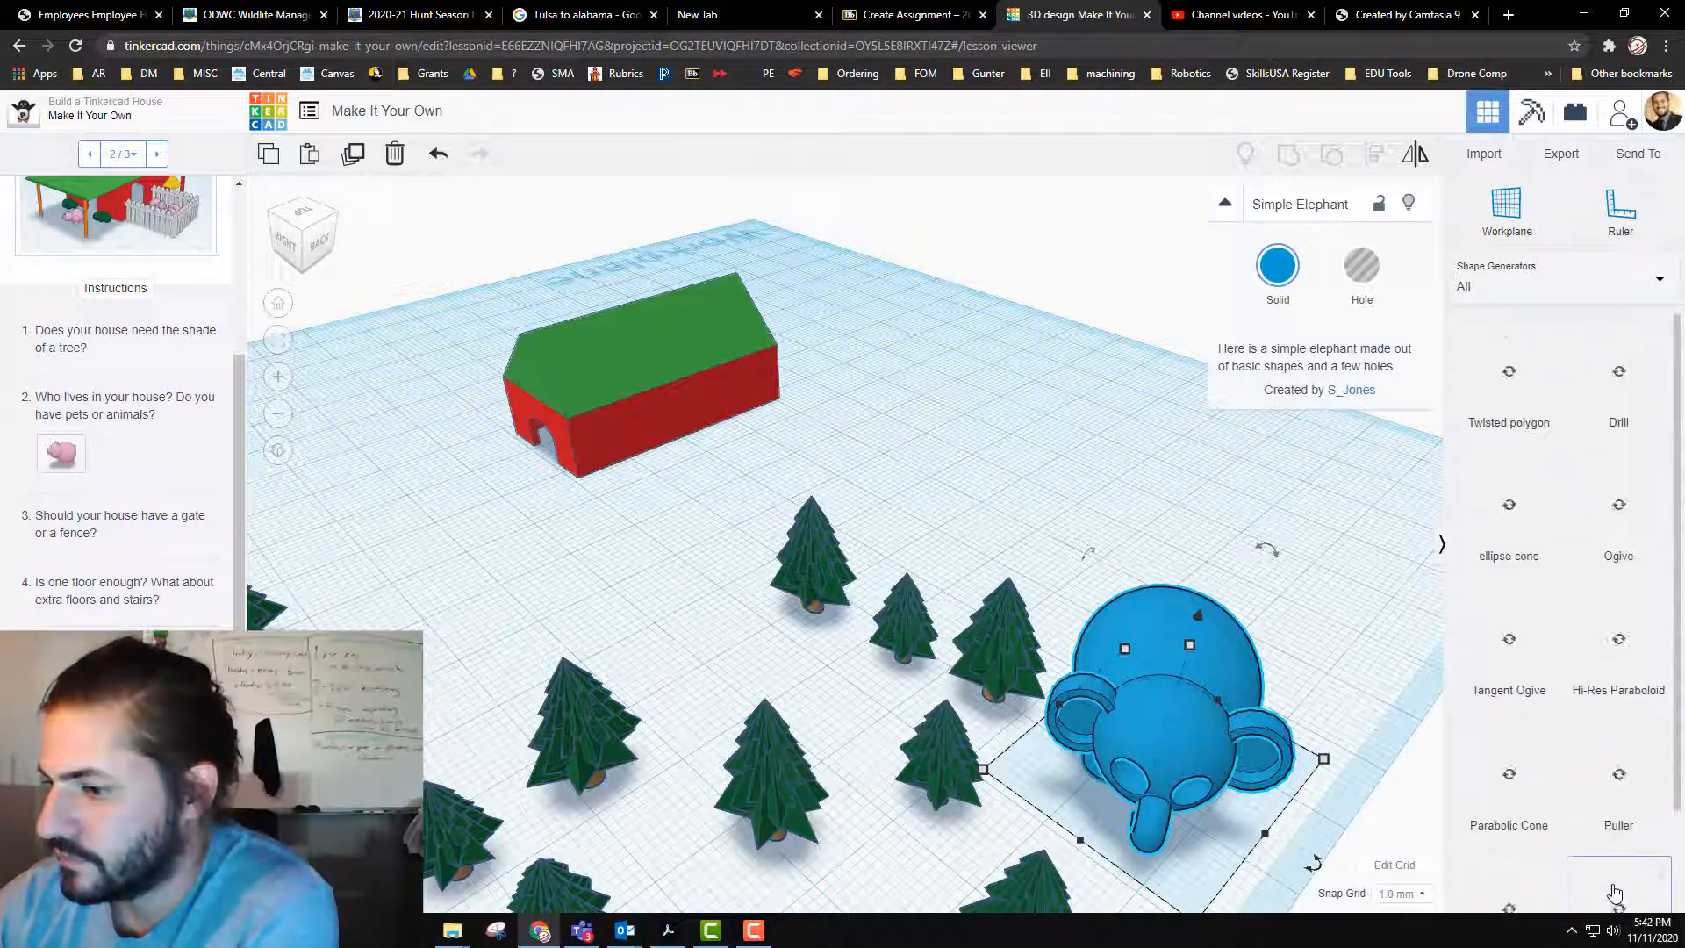
{"action": "scroll", "coordinate": [1615, 843], "scroll_direction": "down", "scroll_amount": 2}
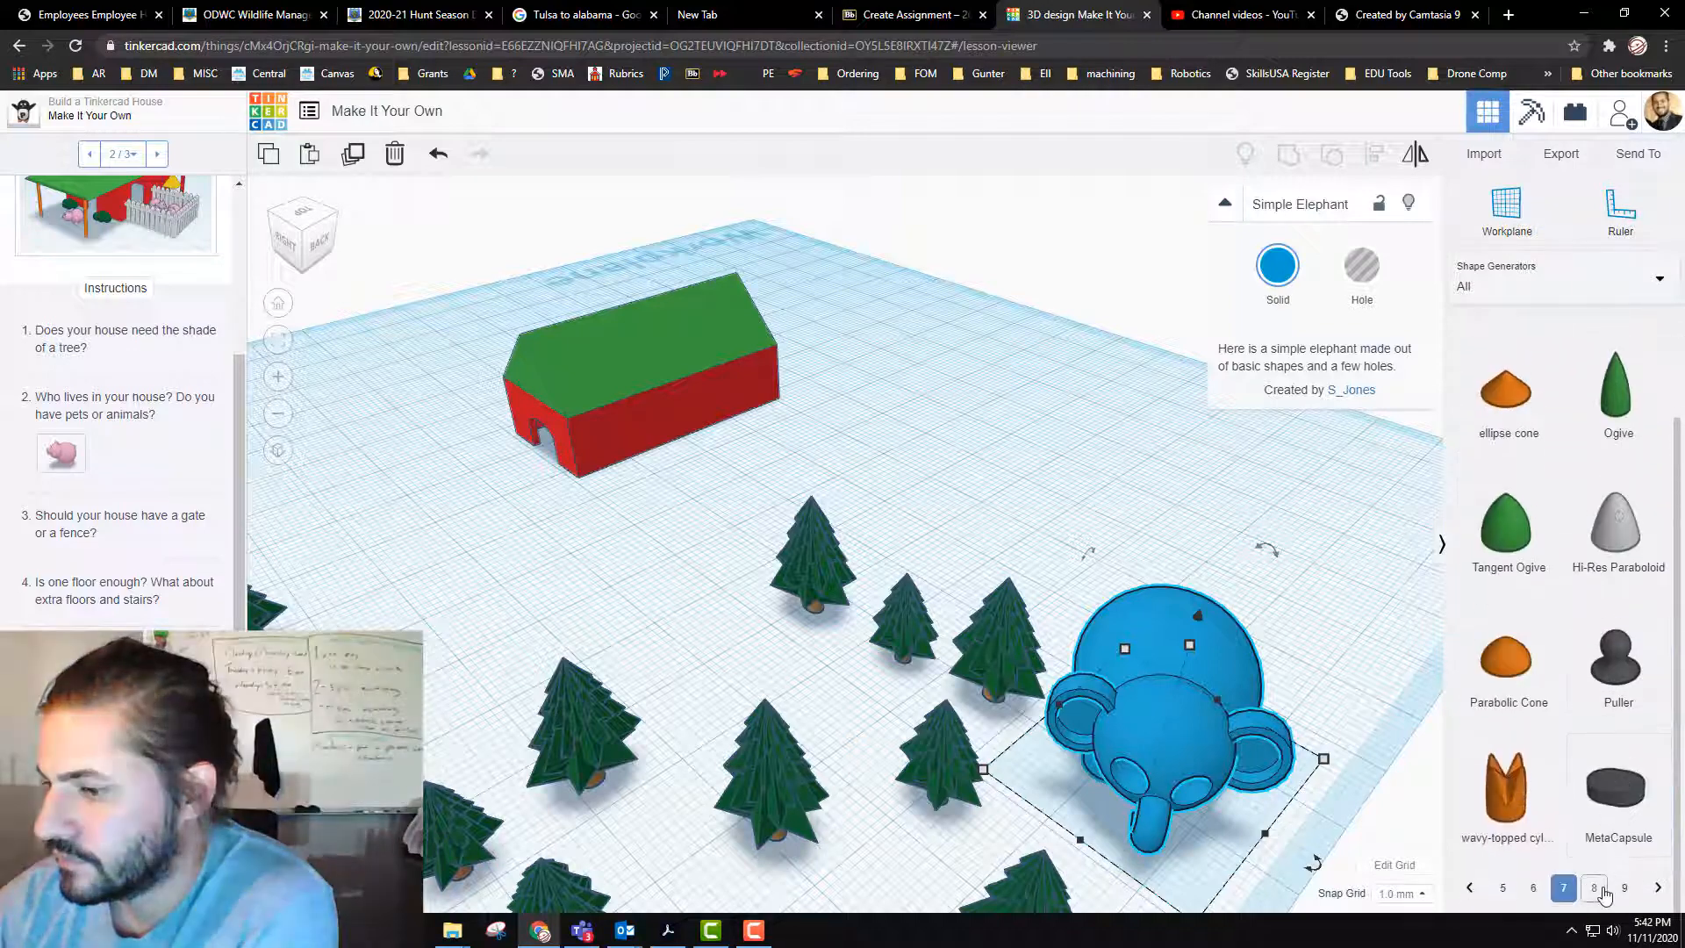
{"action": "left_click", "coordinate": [1595, 888]}
{"action": "scroll", "coordinate": [1599, 890], "scroll_direction": "down", "scroll_amount": 2}
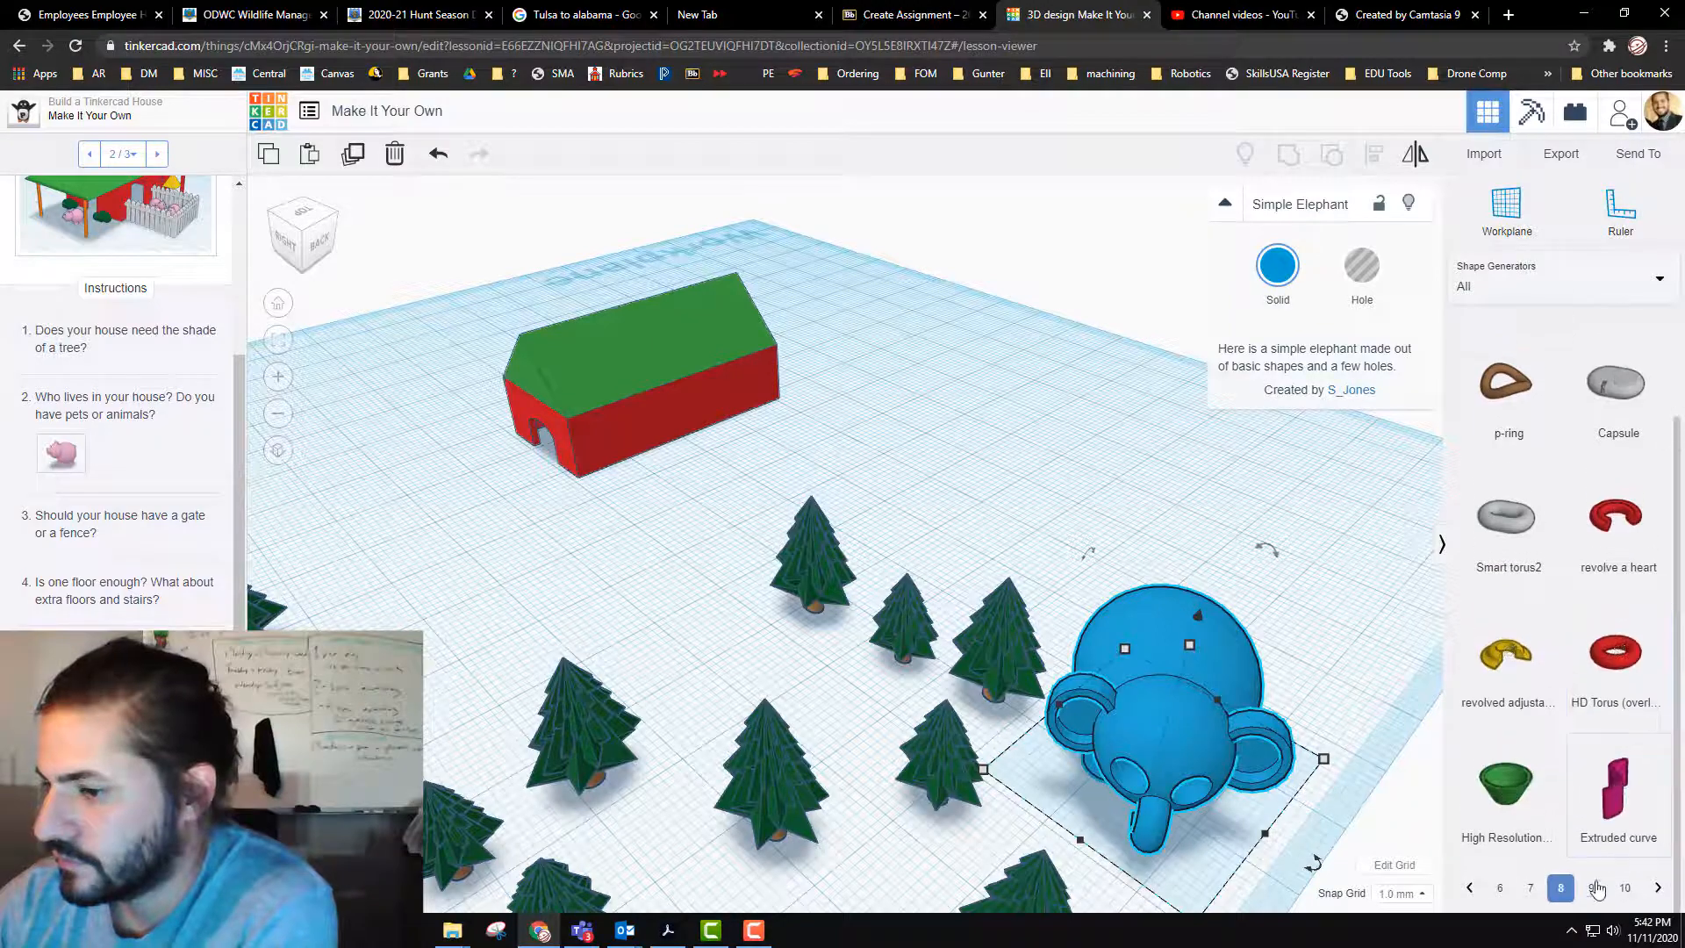
{"action": "left_click", "coordinate": [1593, 888]}
{"action": "scroll", "coordinate": [1620, 698], "scroll_direction": "down", "scroll_amount": 2}
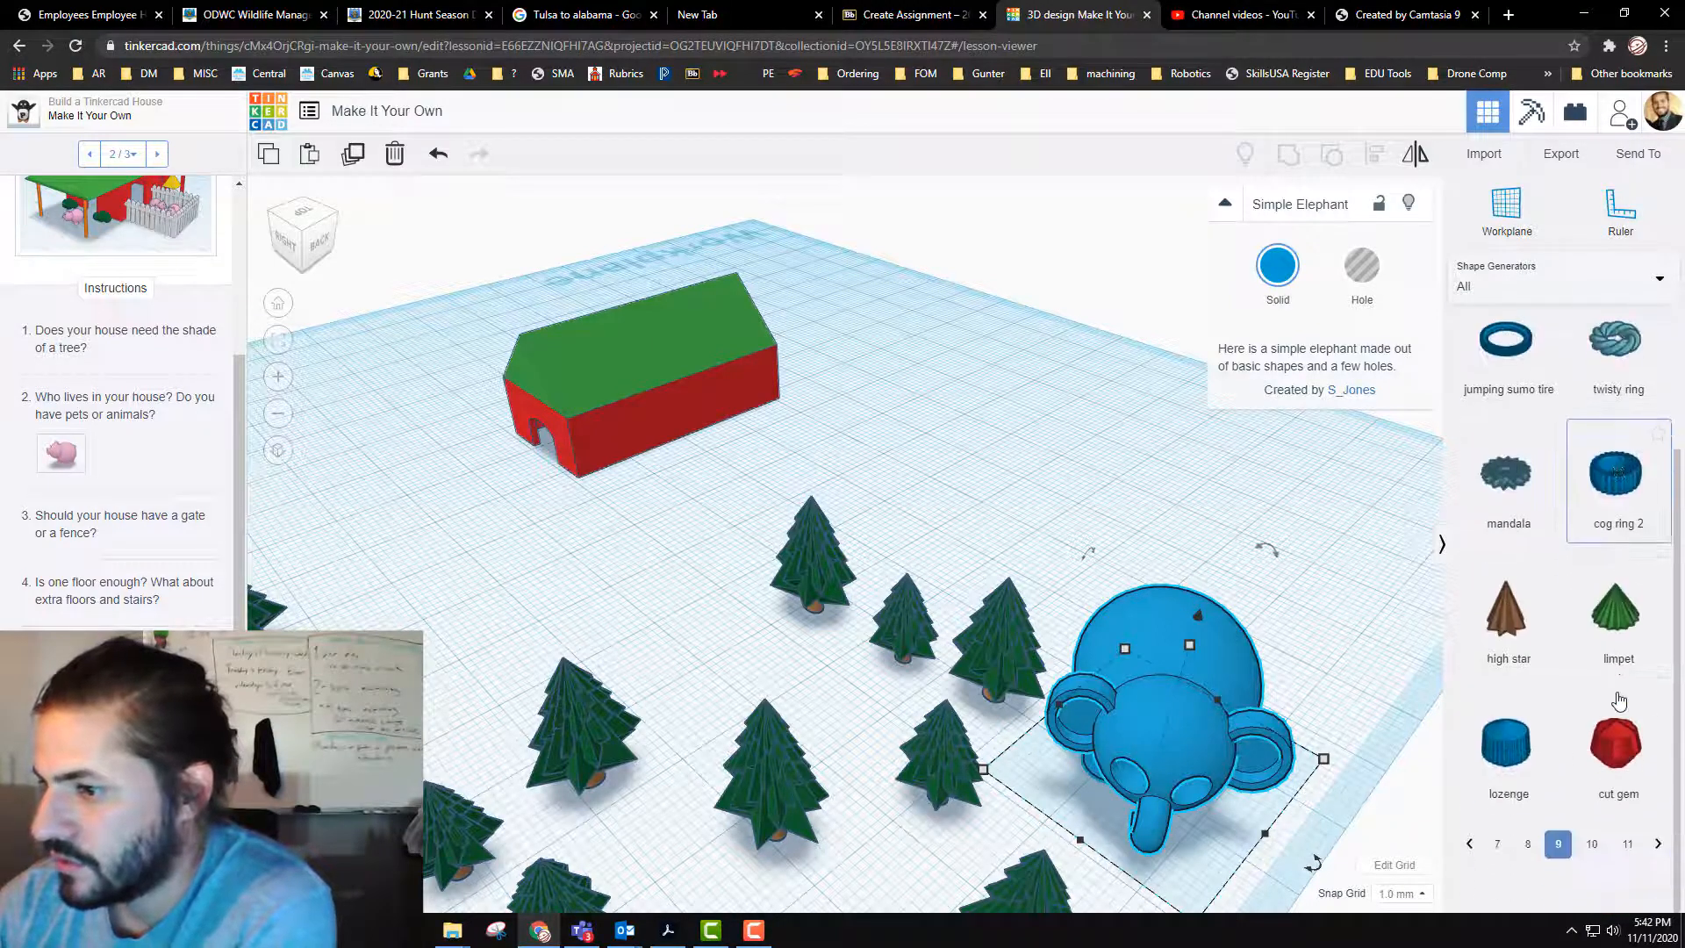
{"action": "left_click", "coordinate": [1592, 888]}
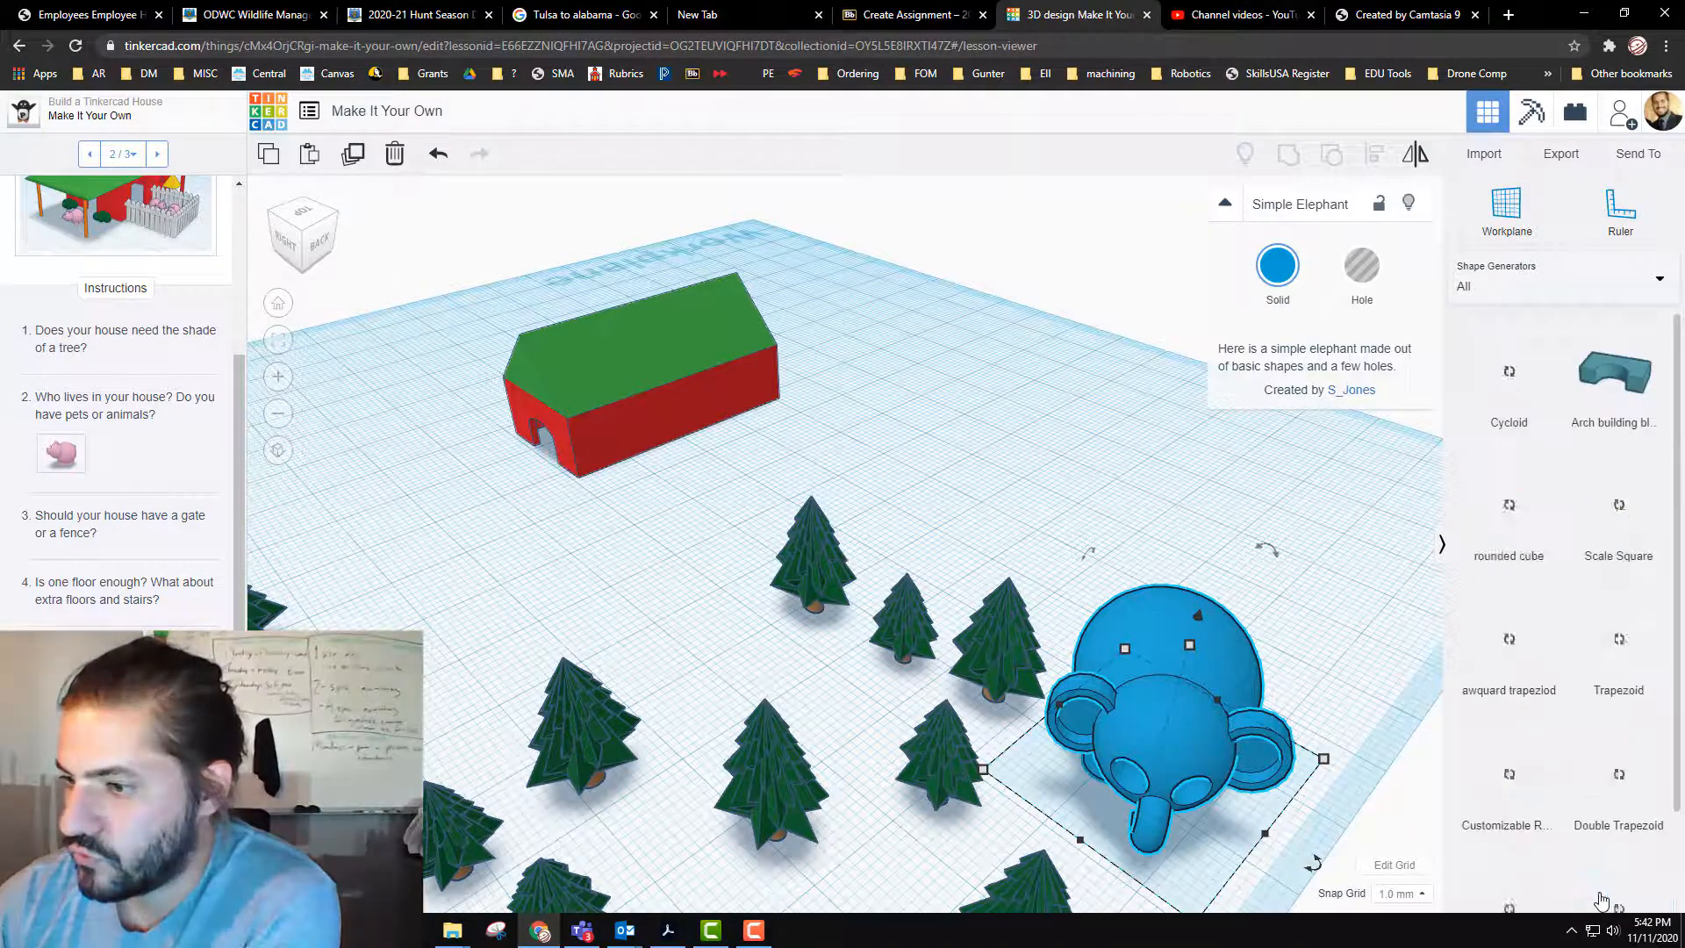
{"action": "scroll", "coordinate": [1617, 633], "scroll_direction": "down", "scroll_amount": 2}
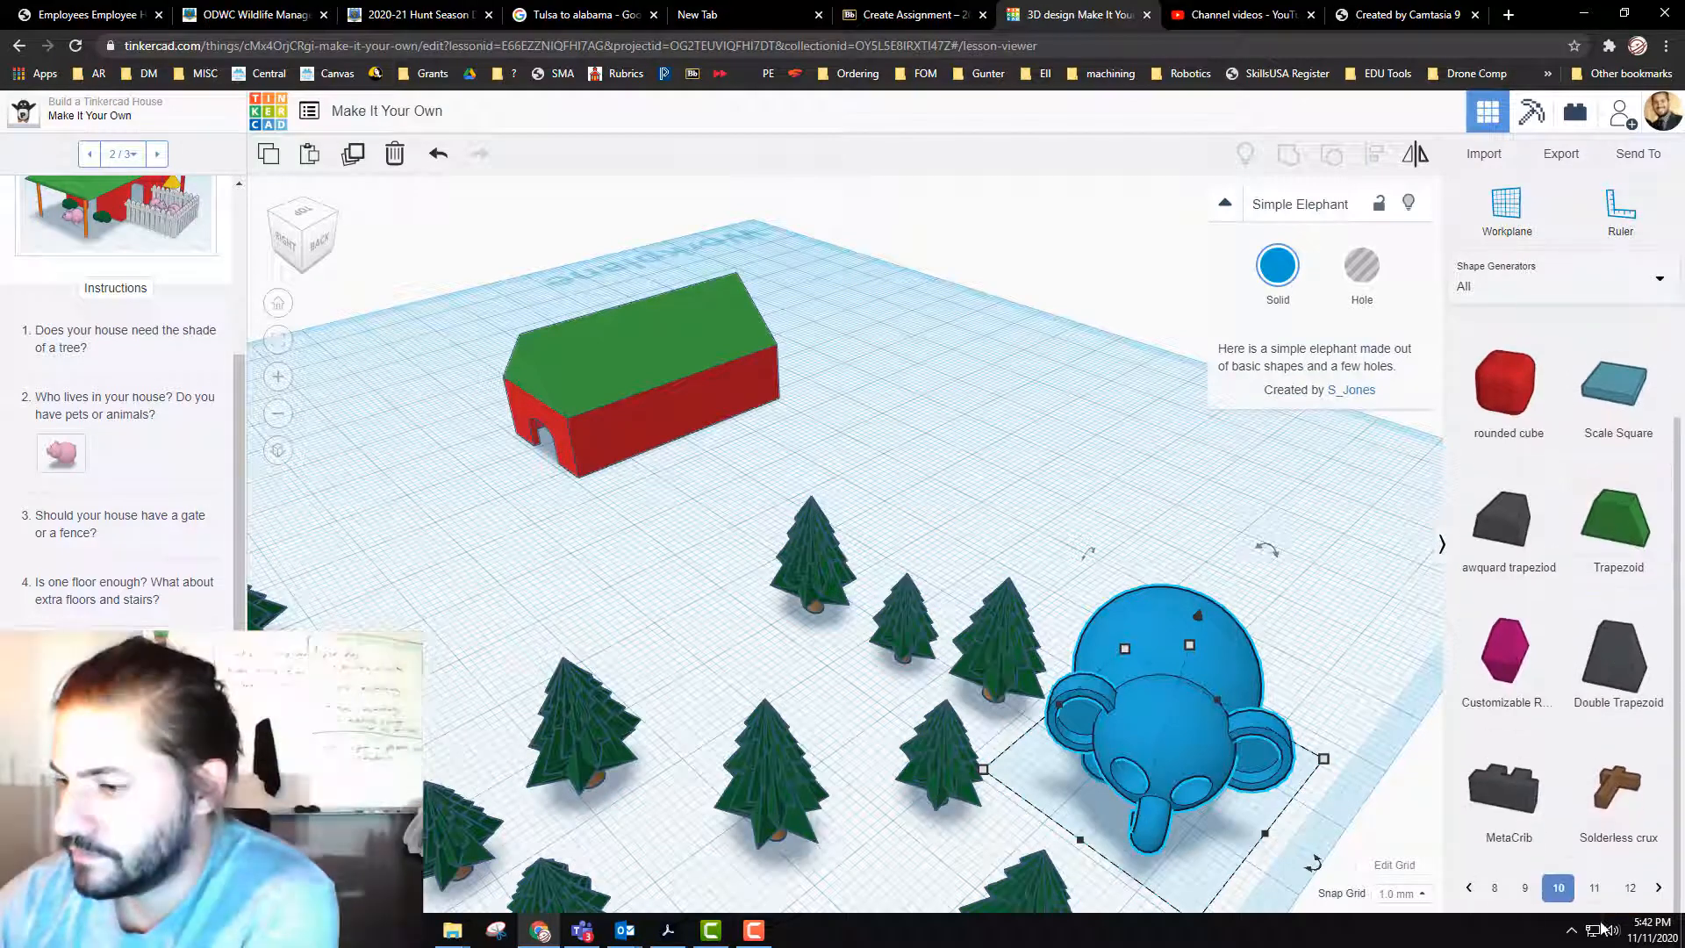
{"action": "left_click", "coordinate": [1602, 897]}
{"action": "scroll", "coordinate": [1604, 895], "scroll_direction": "down", "scroll_amount": 2}
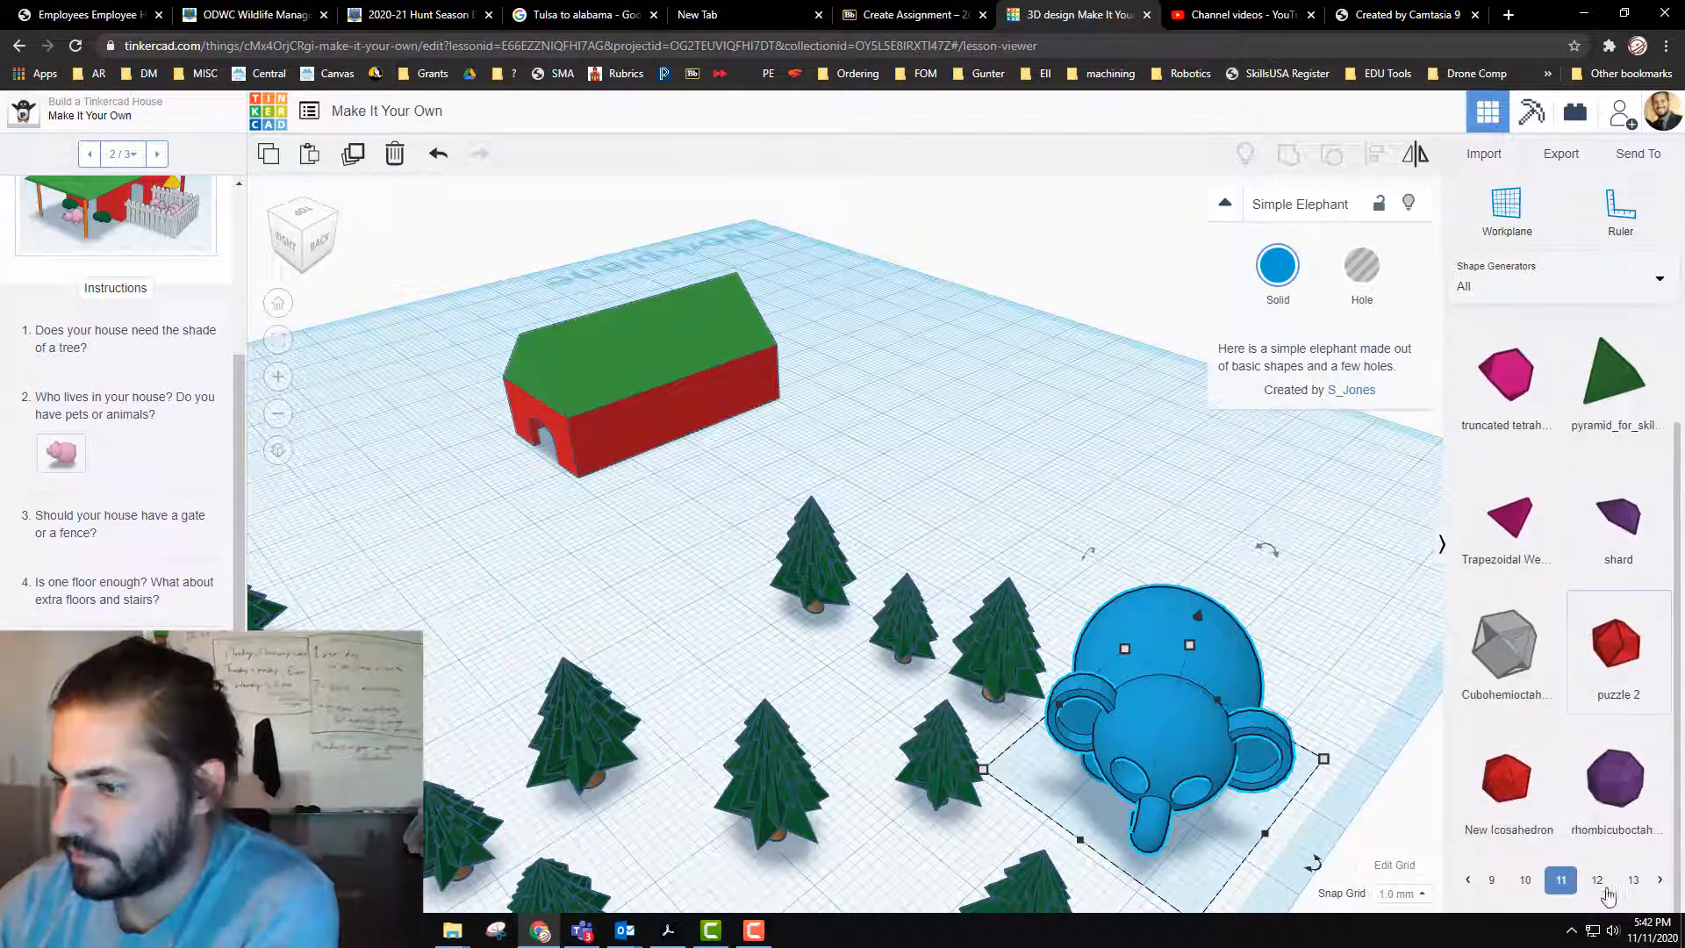
{"action": "left_click", "coordinate": [1606, 897]}
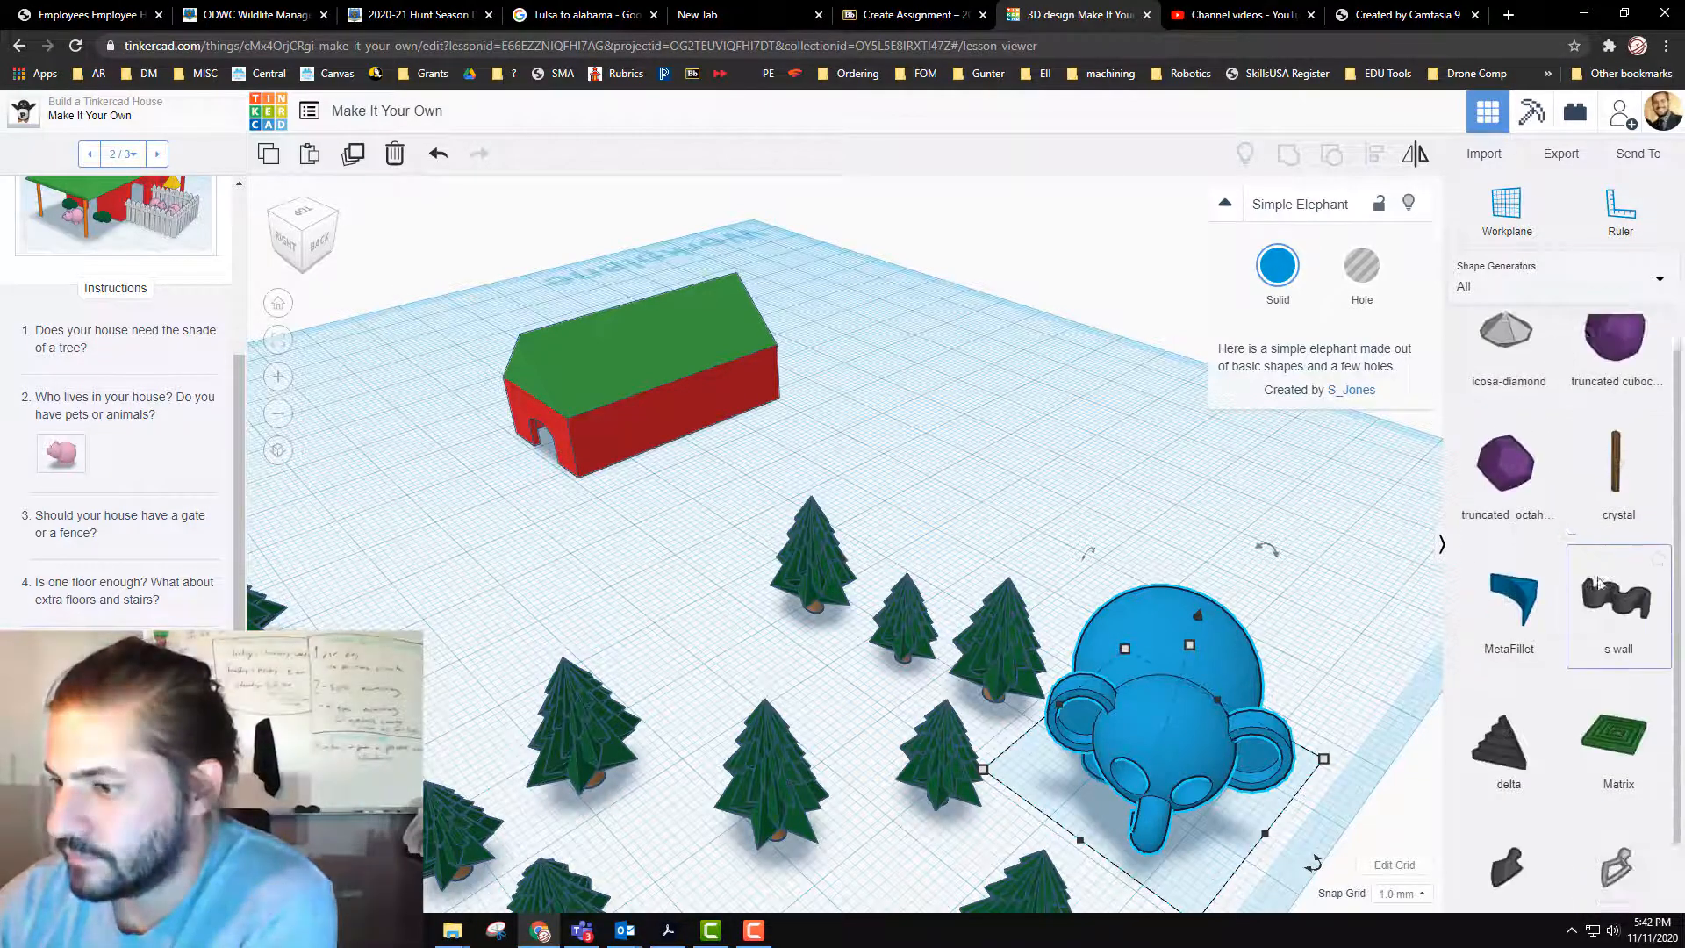
{"action": "scroll", "coordinate": [1536, 492], "scroll_direction": "down", "scroll_amount": 2}
Step: Look through the Featured Shape Generators for further parts
{"action": "left_click", "coordinate": [1530, 275]}
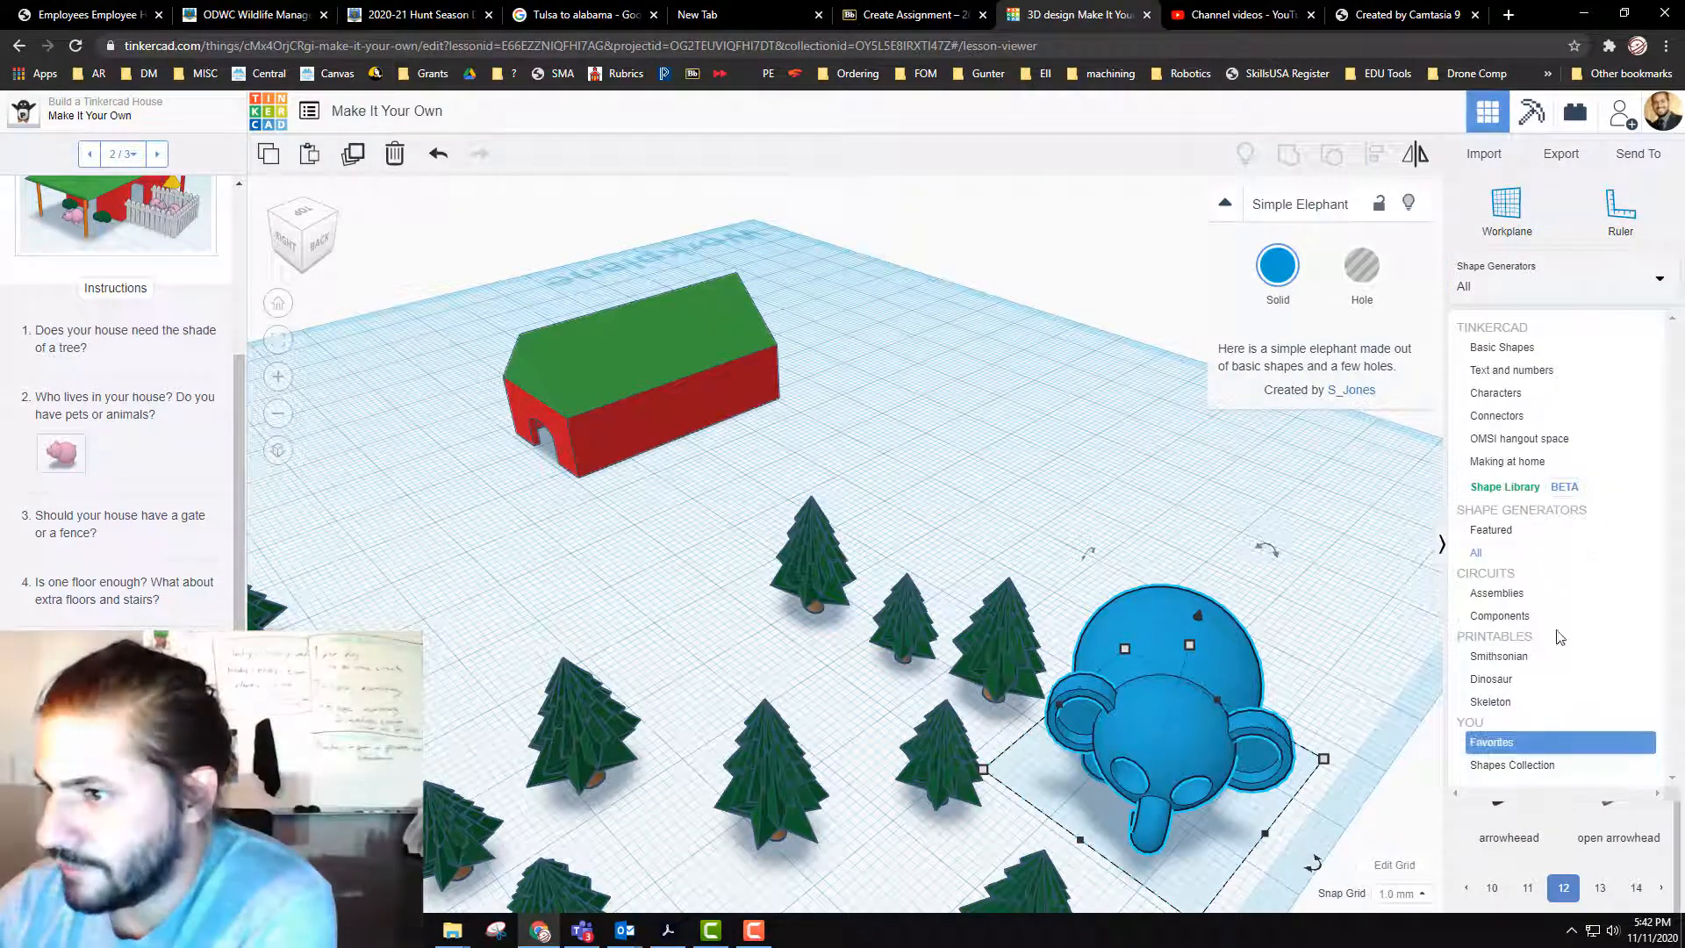
{"action": "left_click", "coordinate": [1542, 289]}
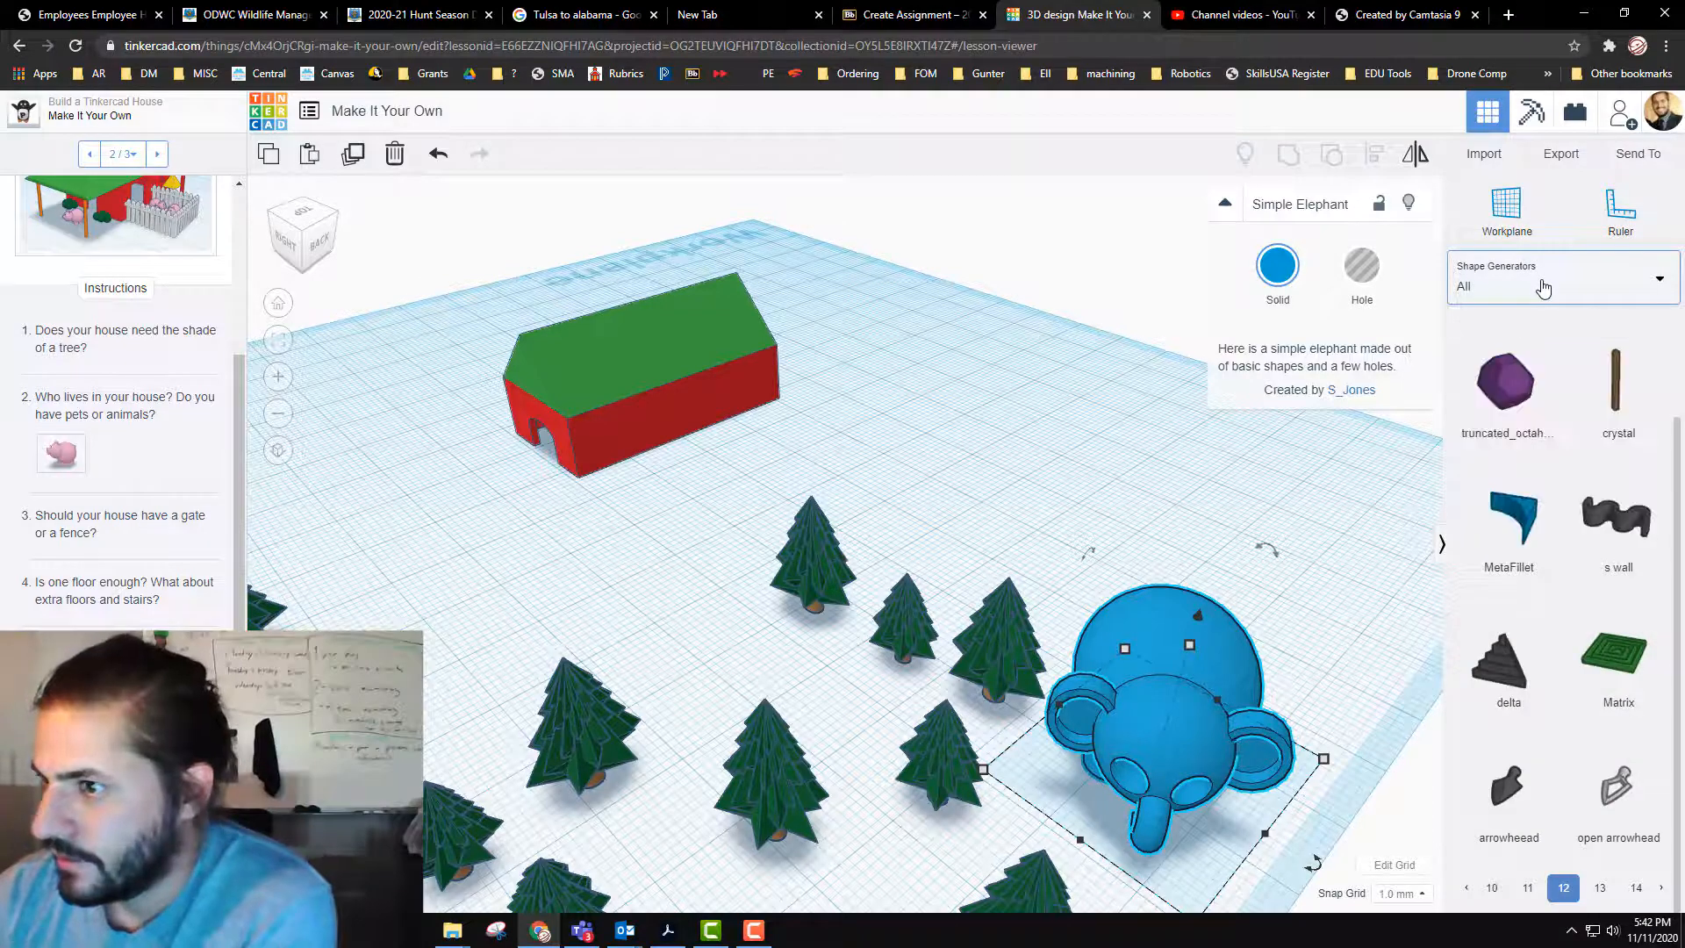
{"action": "left_click", "coordinate": [1540, 283]}
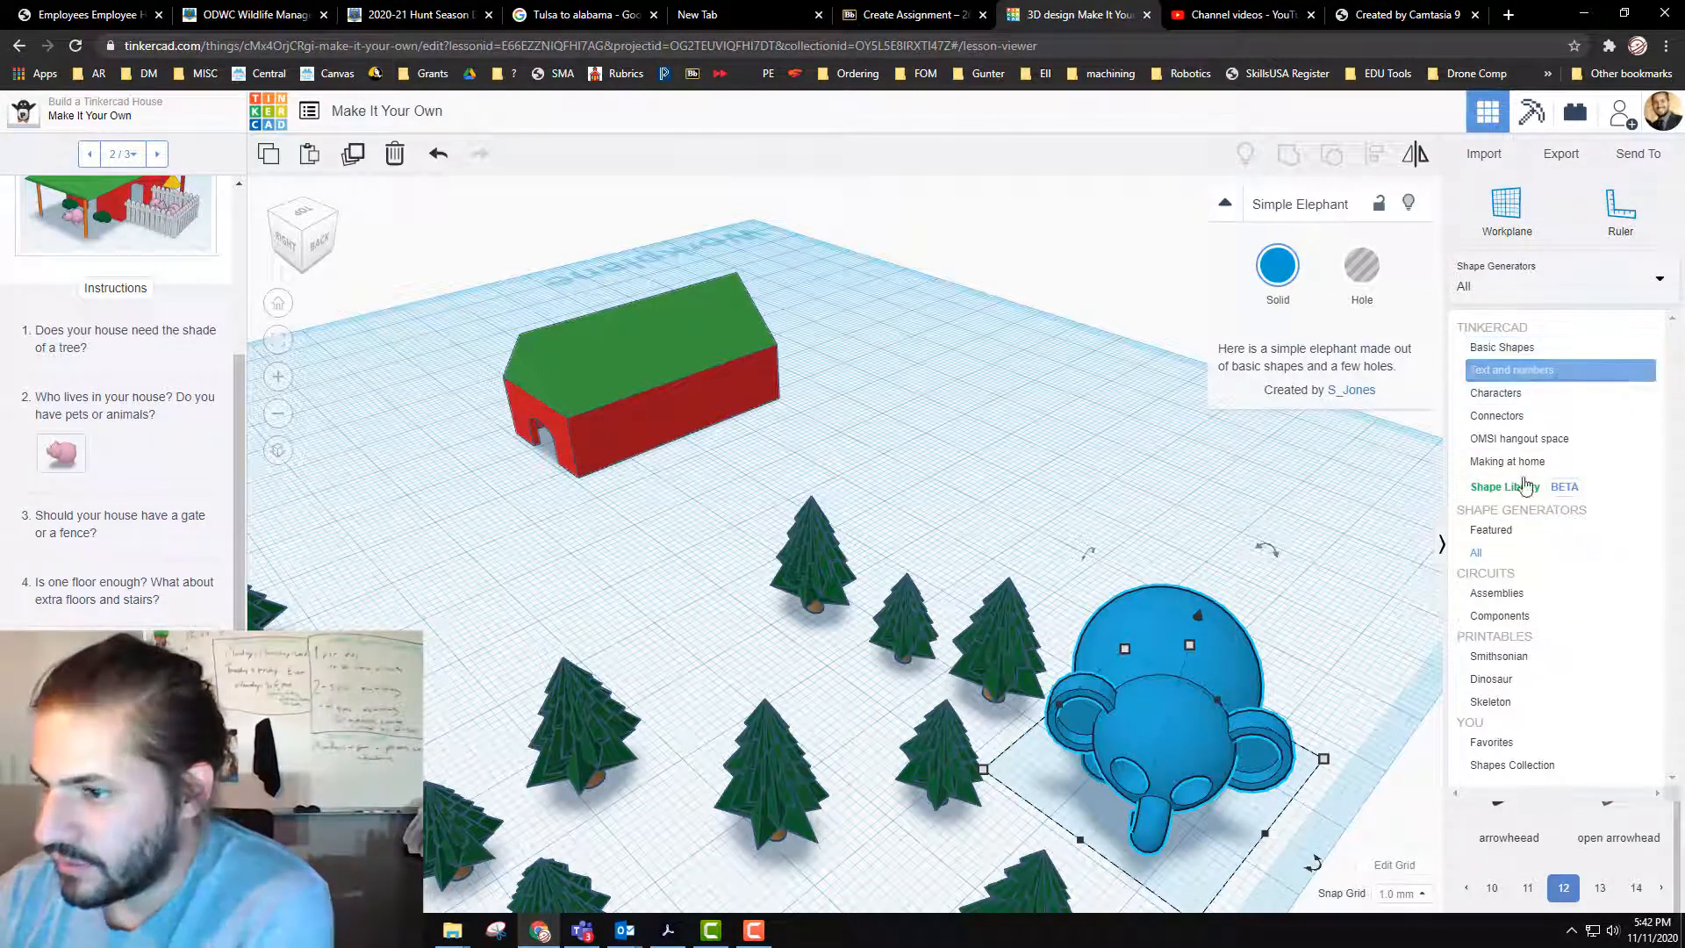
{"action": "left_click", "coordinate": [1523, 530]}
{"action": "scroll", "coordinate": [1527, 541], "scroll_direction": "down", "scroll_amount": 2}
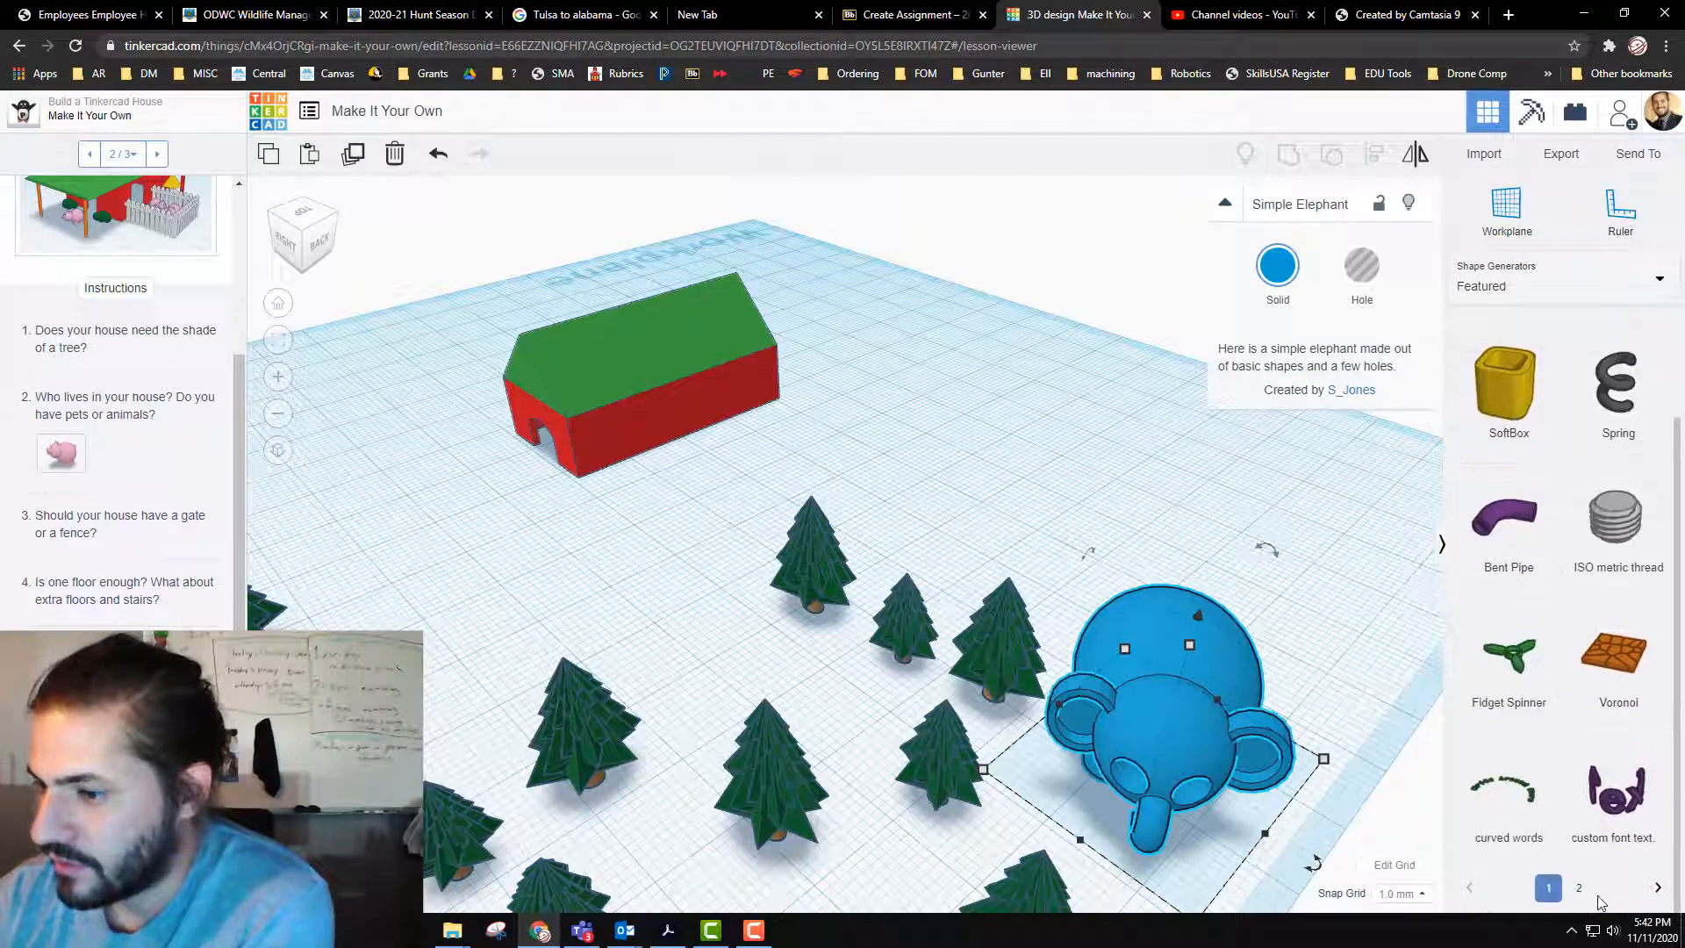
{"action": "left_click", "coordinate": [1580, 889]}
Step: Place the rough-stone BrickWall from the complete Shape Generators collection on the ground among the trees in front of the house
{"action": "left_click", "coordinate": [1527, 290]}
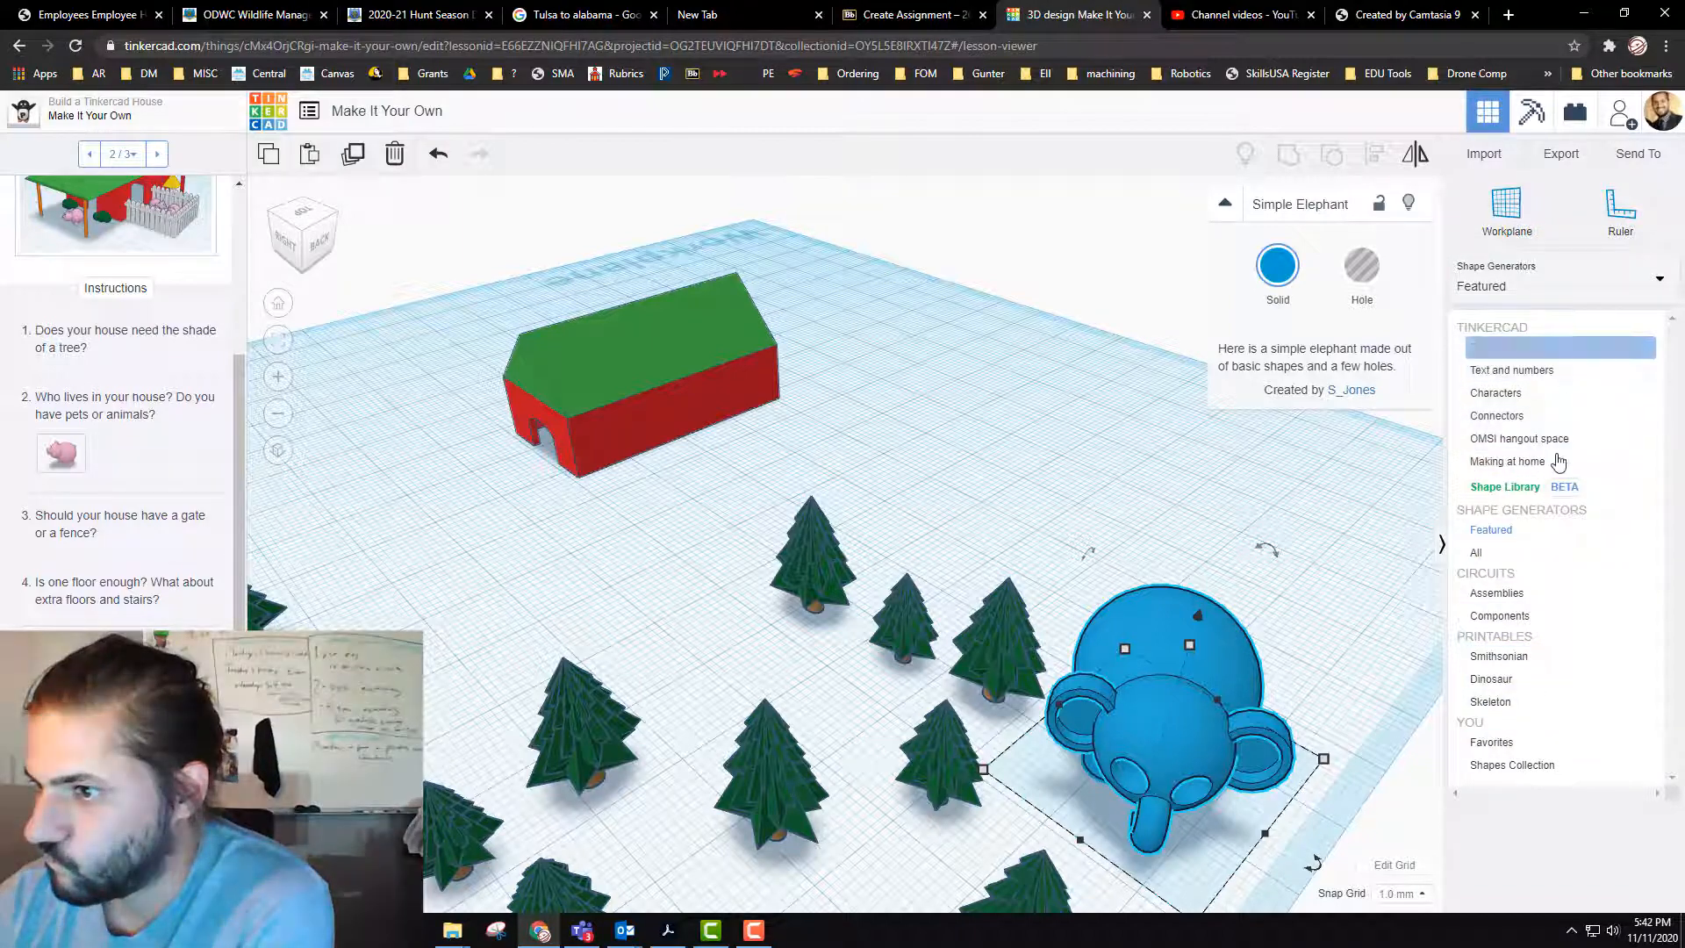
{"action": "left_click", "coordinate": [1543, 553]}
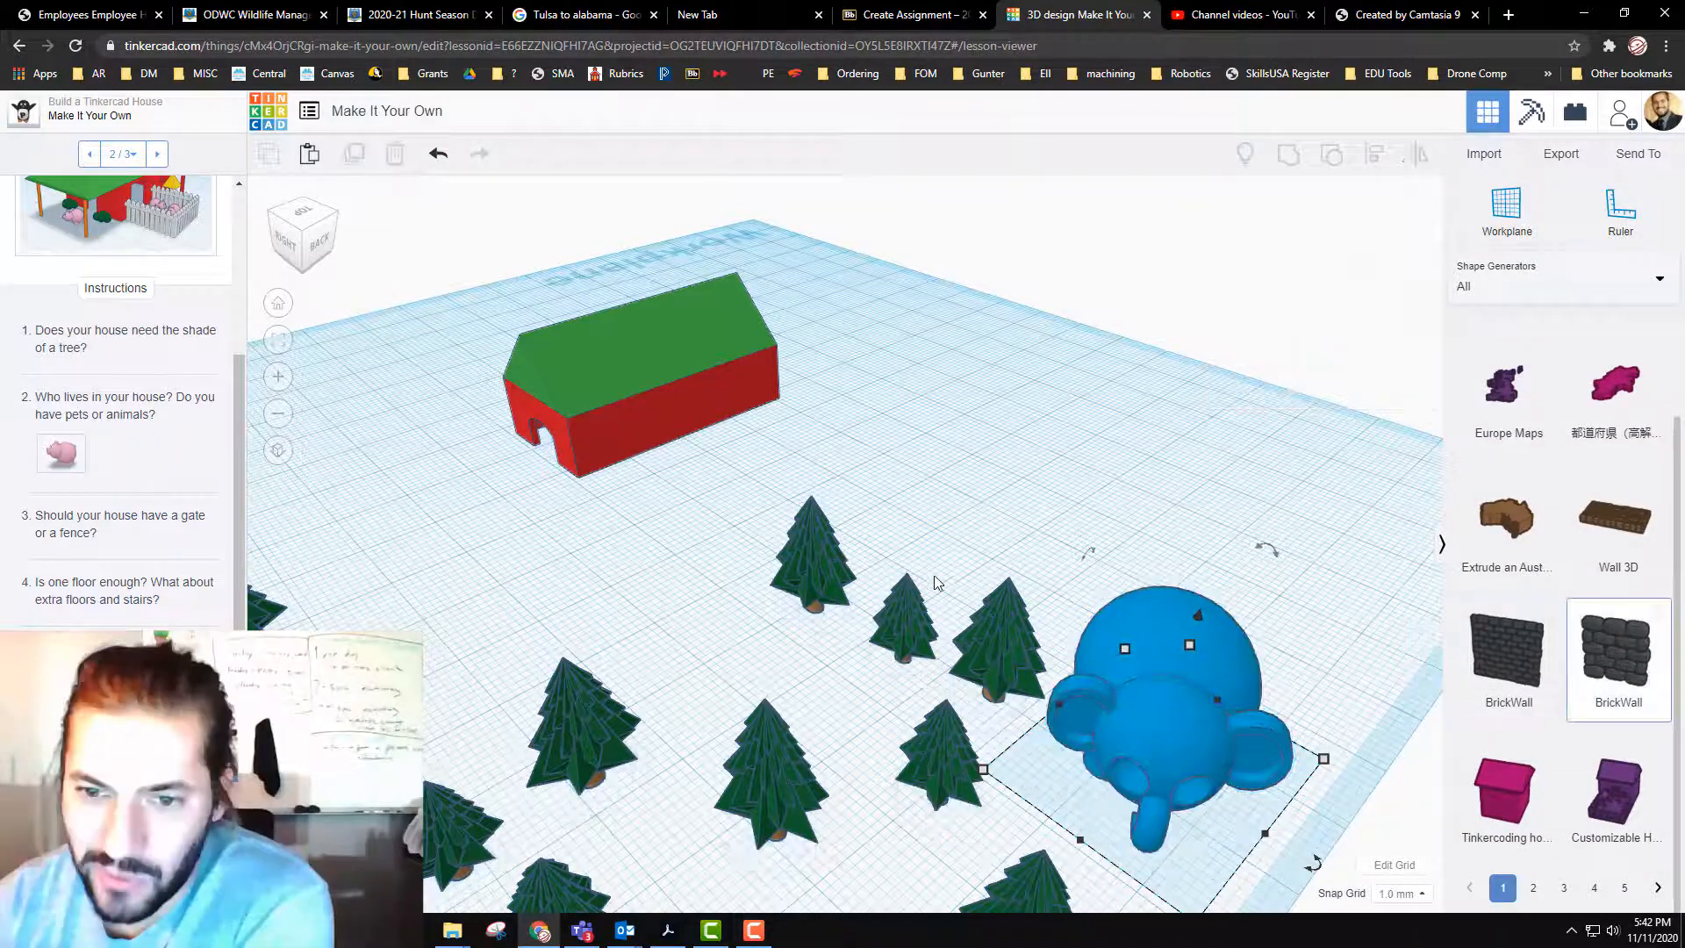
{"action": "left_click", "coordinate": [1618, 658]}
{"action": "left_click", "coordinate": [659, 624]}
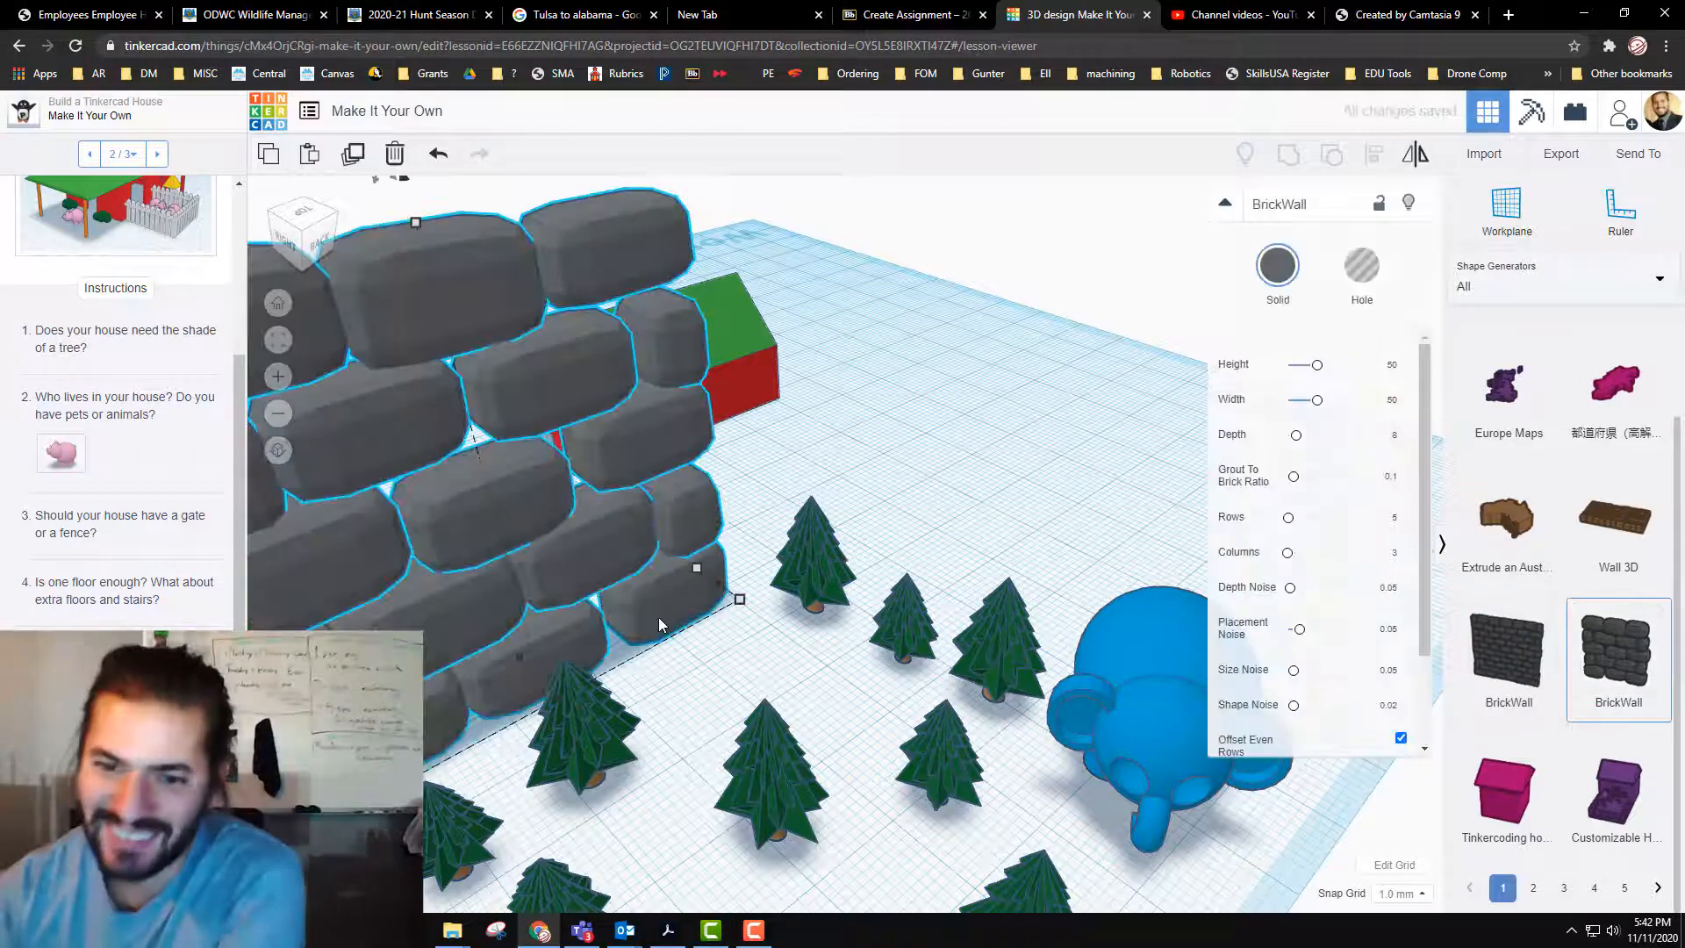
{"action": "scroll", "coordinate": [851, 708], "scroll_direction": "down", "scroll_amount": 3}
{"action": "middle_click_drag", "start_coordinate": [851, 707], "coordinate": [1090, 714]}
{"action": "middle_click_drag", "start_coordinate": [1088, 790], "coordinate": [1009, 746]}
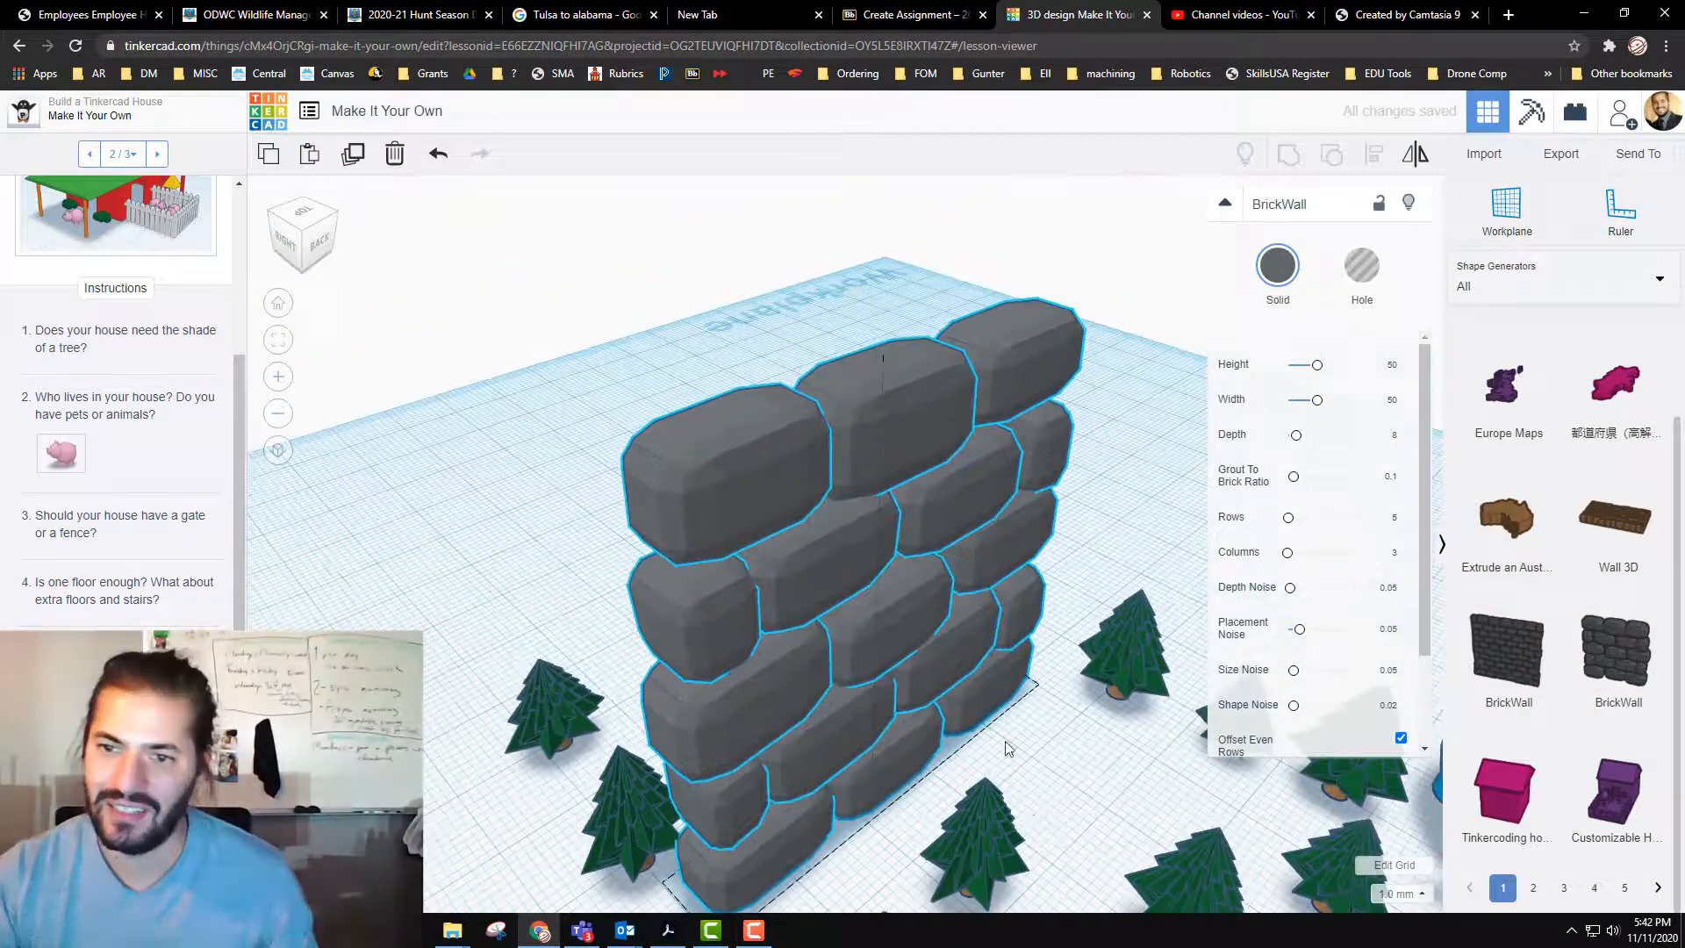
Step: Shrink the brick wall to a low garden wall about 7.34 mm tall, and undo the last change to its thickness
{"action": "left_click_drag", "start_coordinate": [856, 347], "coordinate": [850, 583]}
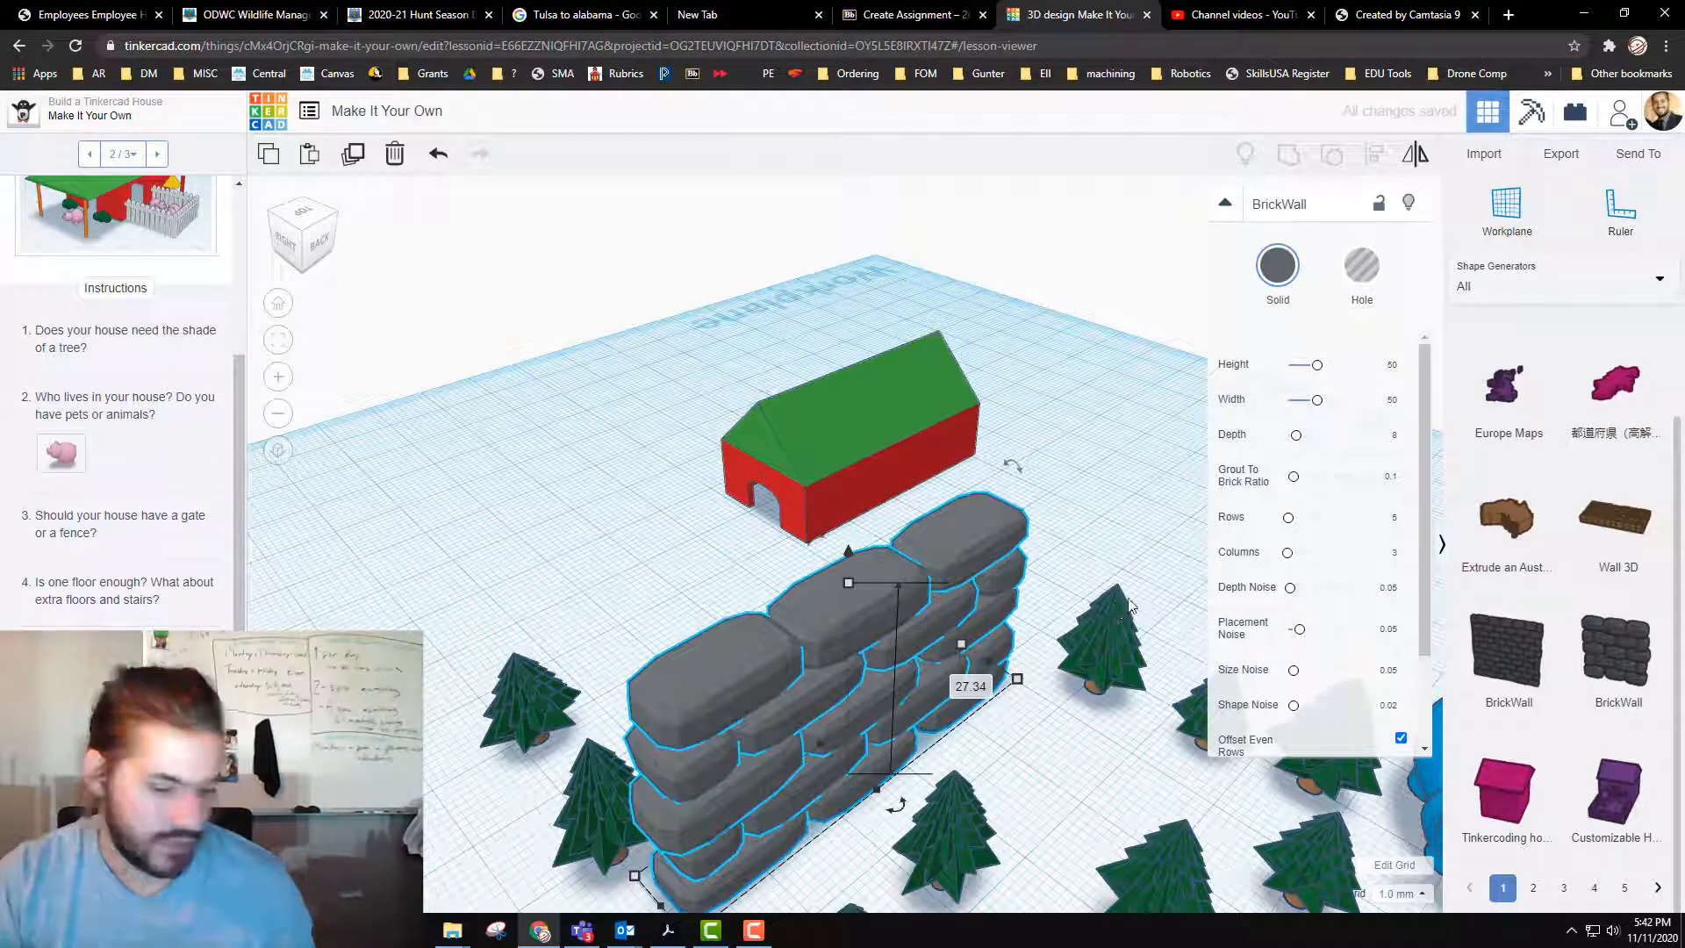
{"action": "left_click_drag", "start_coordinate": [851, 582], "coordinate": [813, 737]}
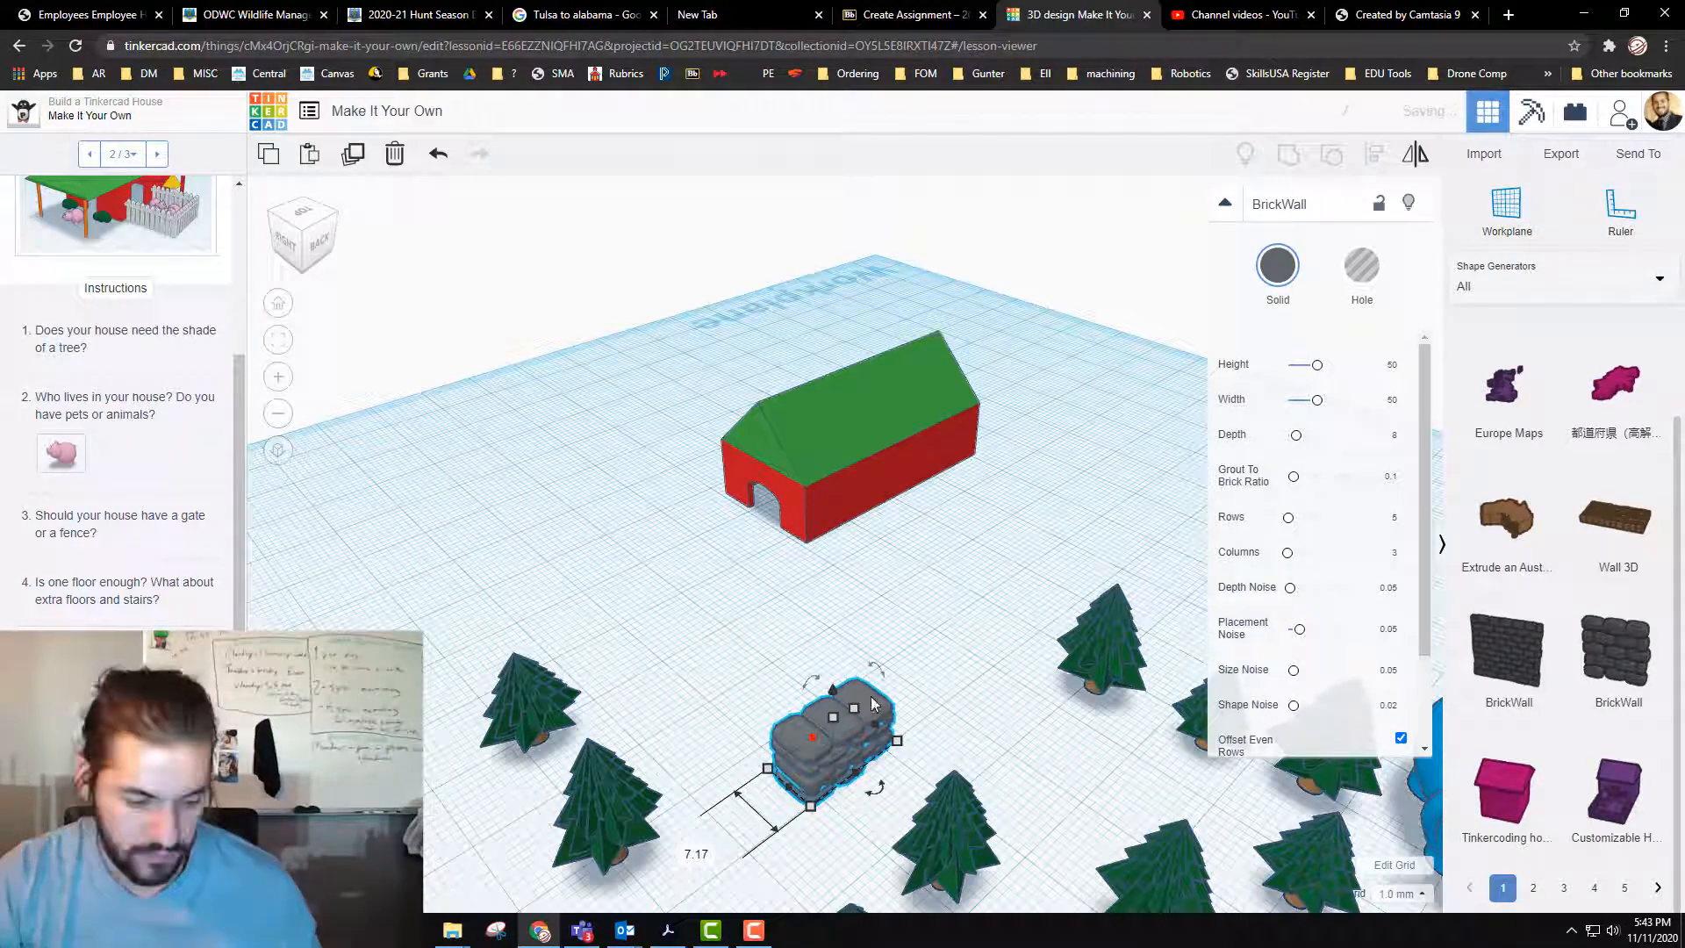
{"action": "key", "text": "ctrl+z"}
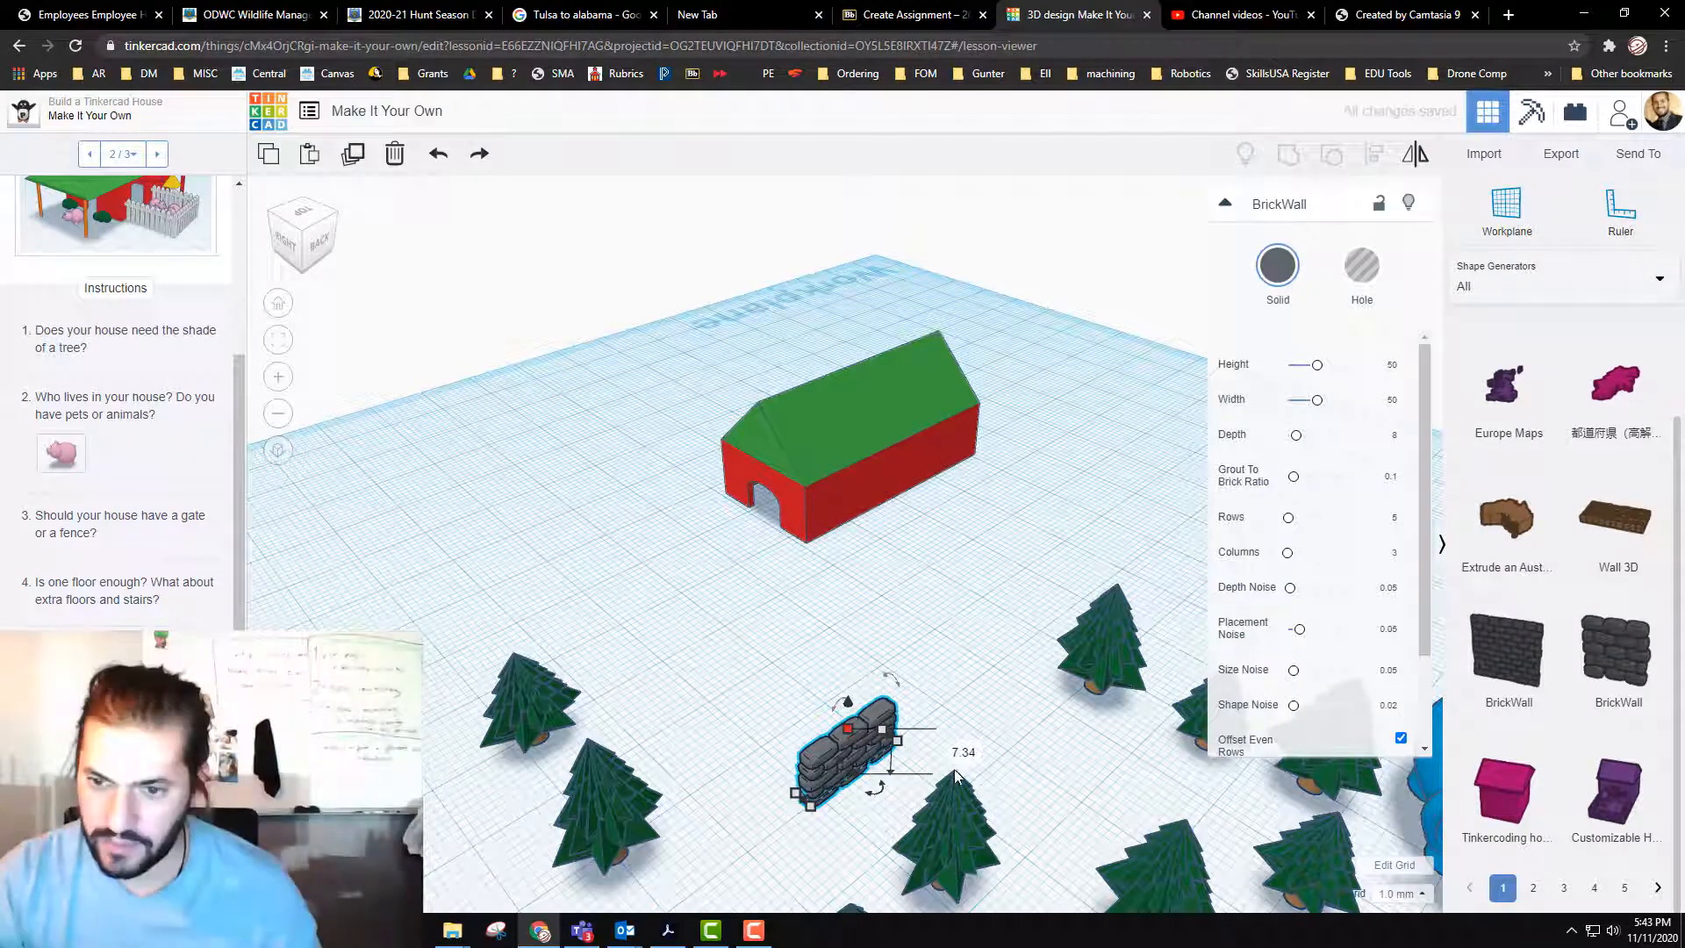
Step: Try the brick wall at a height of 5 mm, and undo the last change to its thickness
{"action": "key", "text": "Return"}
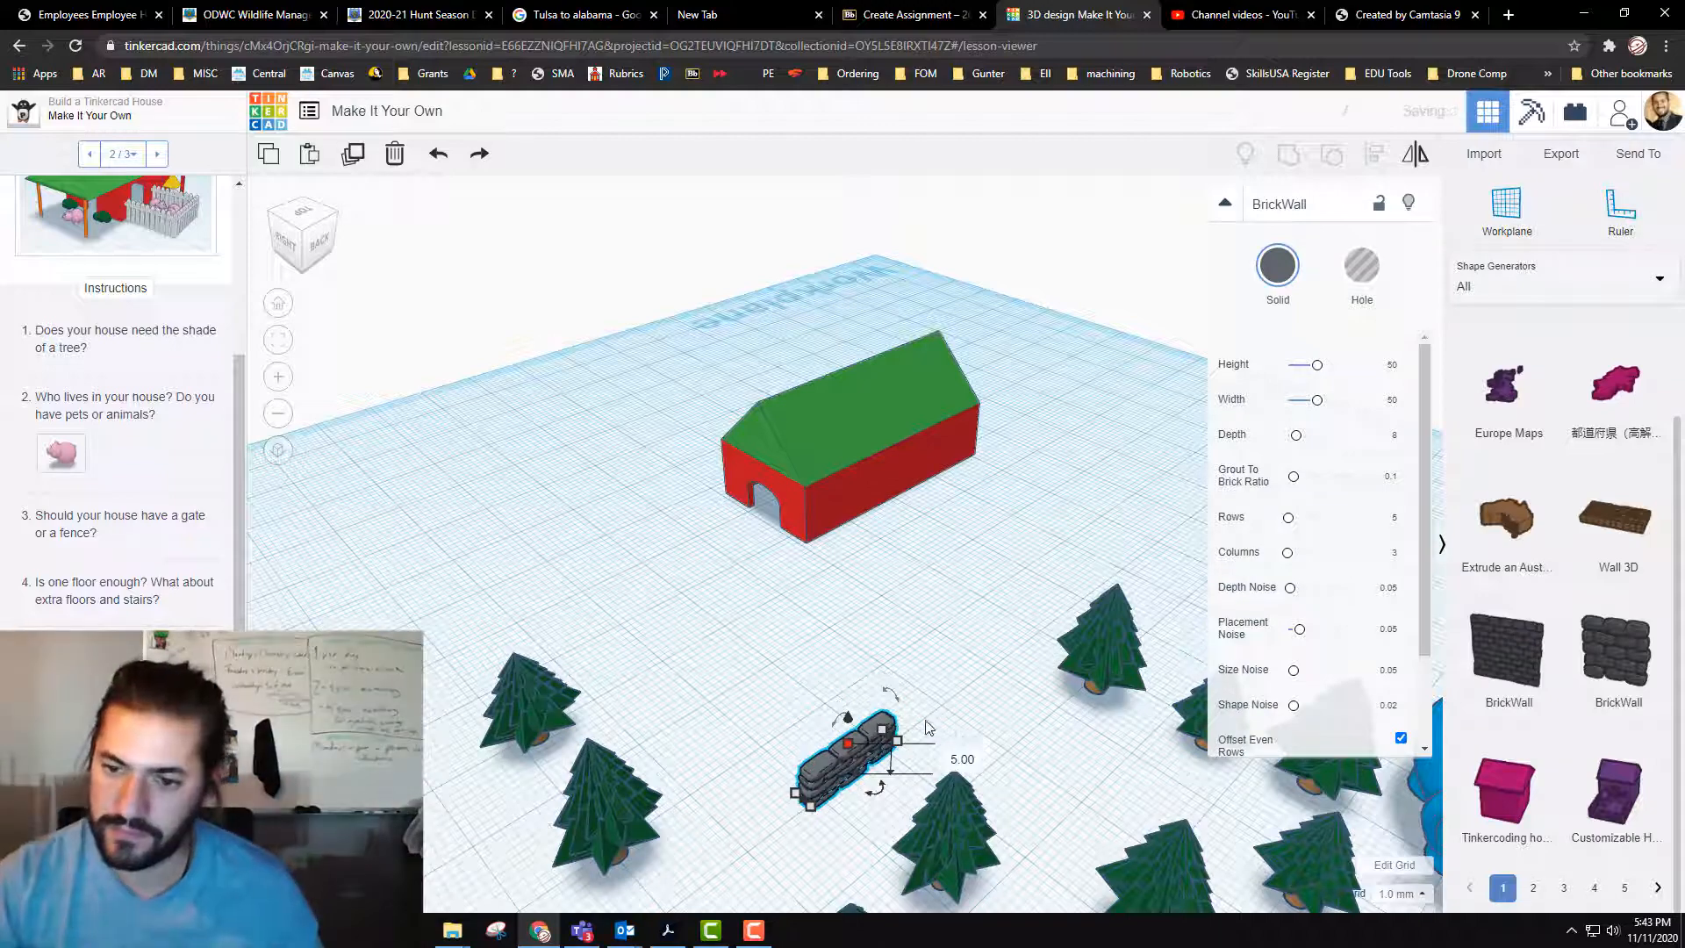
{"action": "left_click_drag", "start_coordinate": [838, 760], "coordinate": [807, 732]}
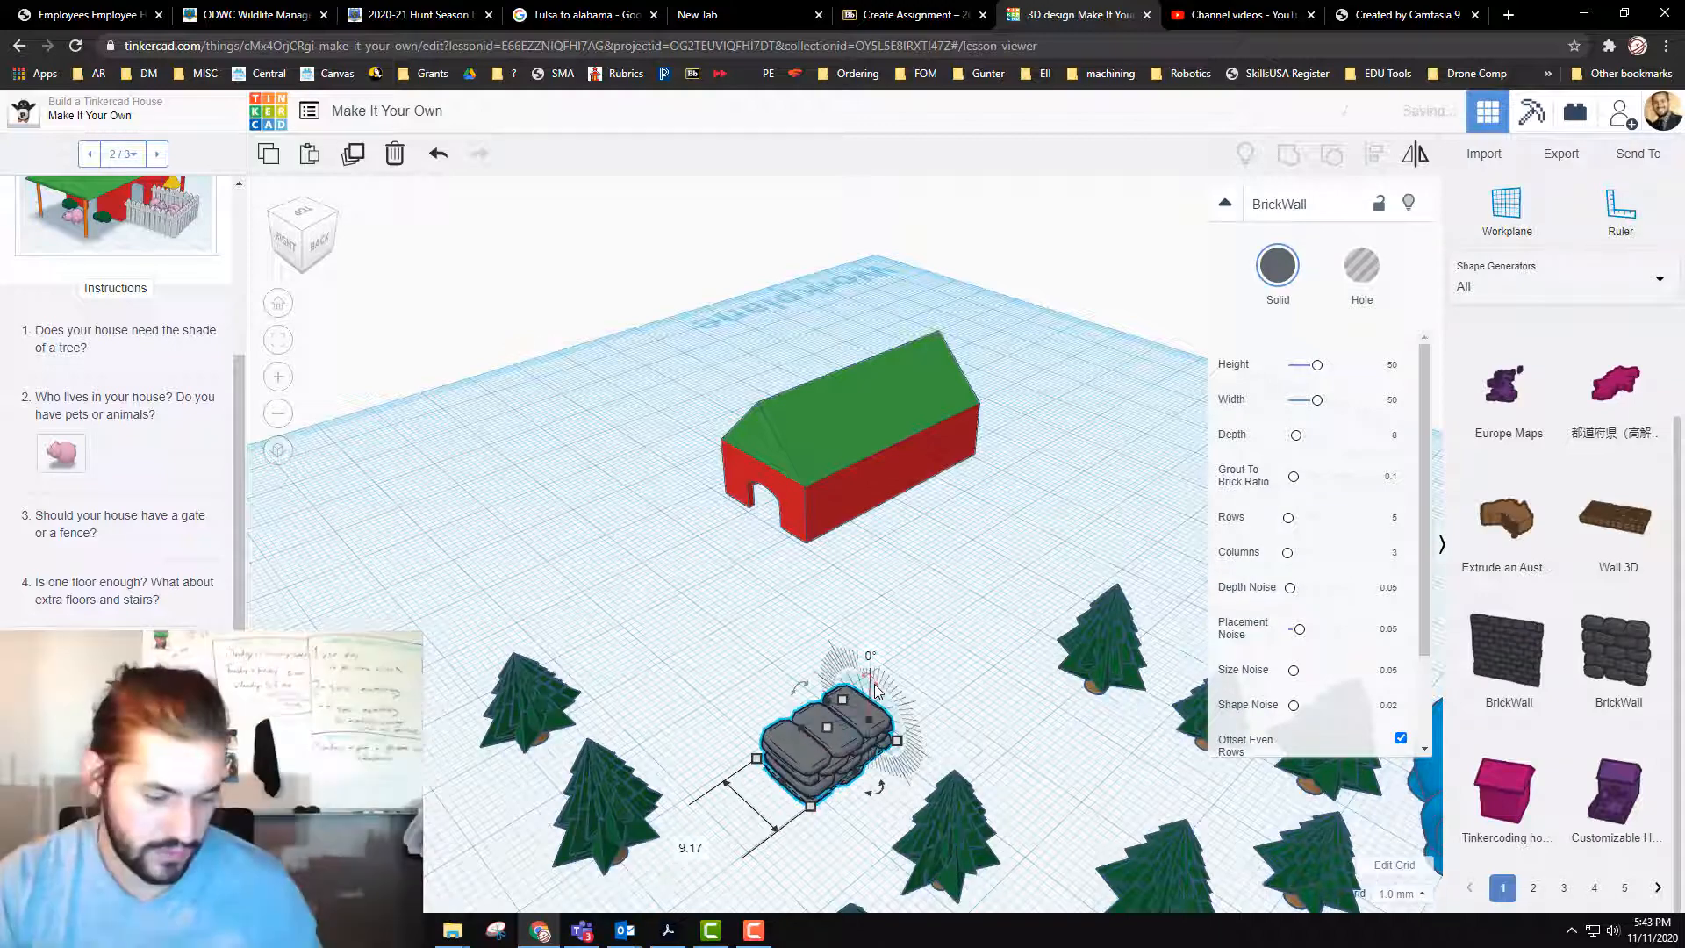
{"action": "key", "text": "ctrl+z"}
Step: Set the brick wall's height to 3.5 mm
{"action": "left_click", "coordinate": [876, 743]}
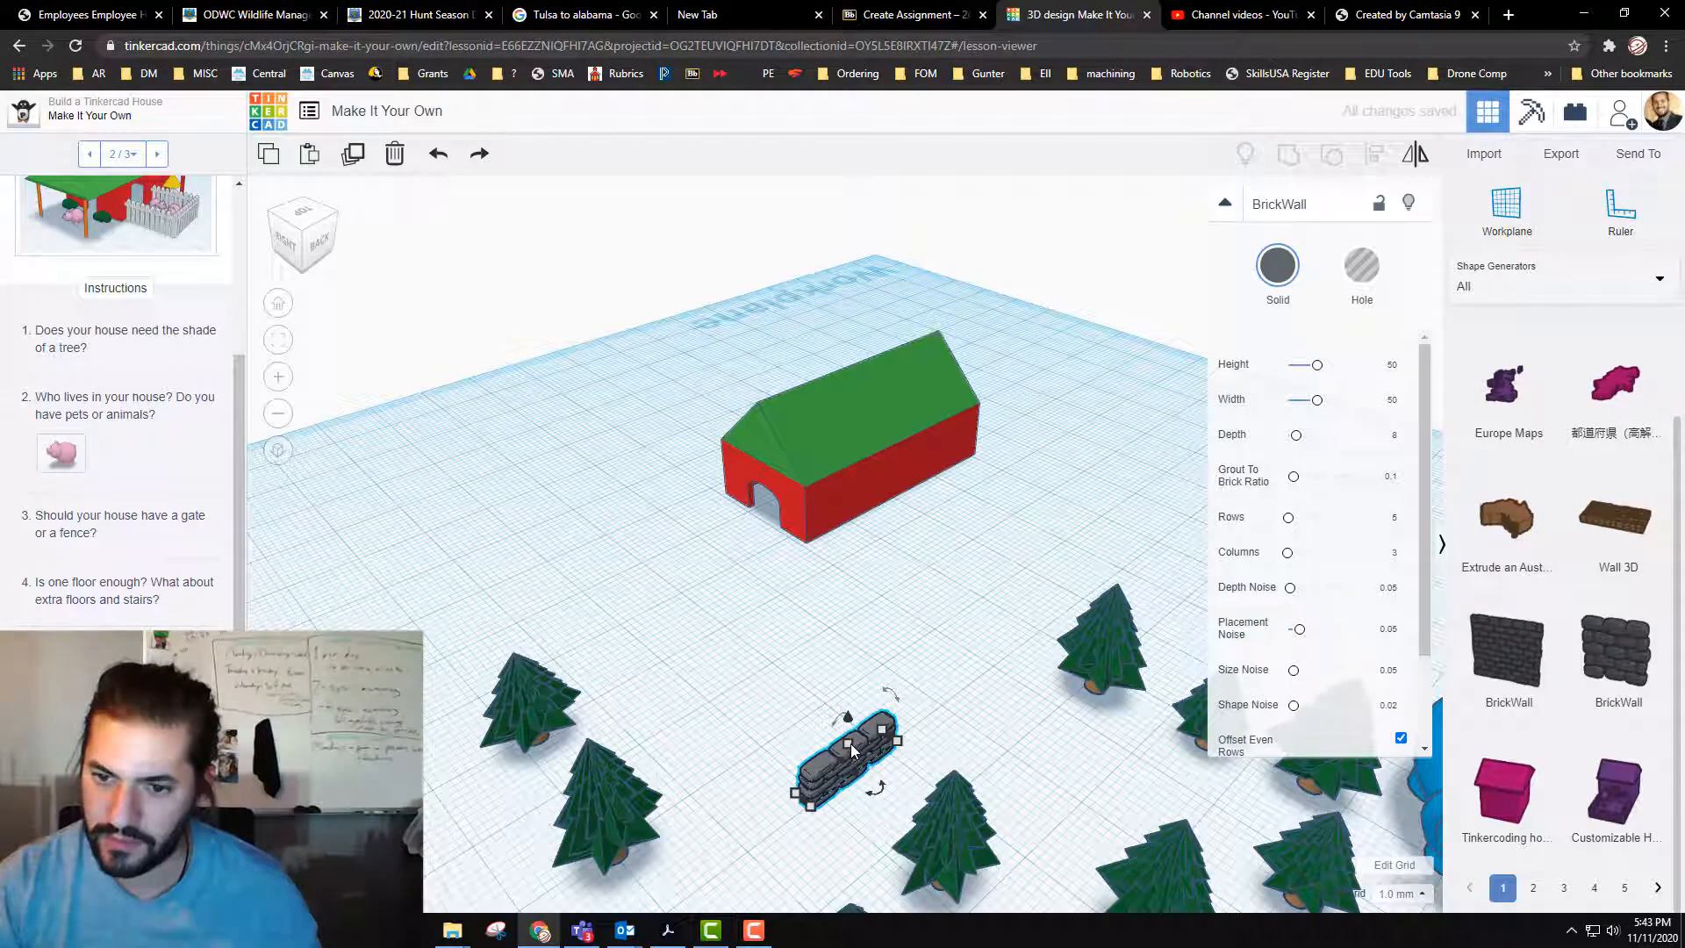
{"action": "left_click", "coordinate": [848, 743]}
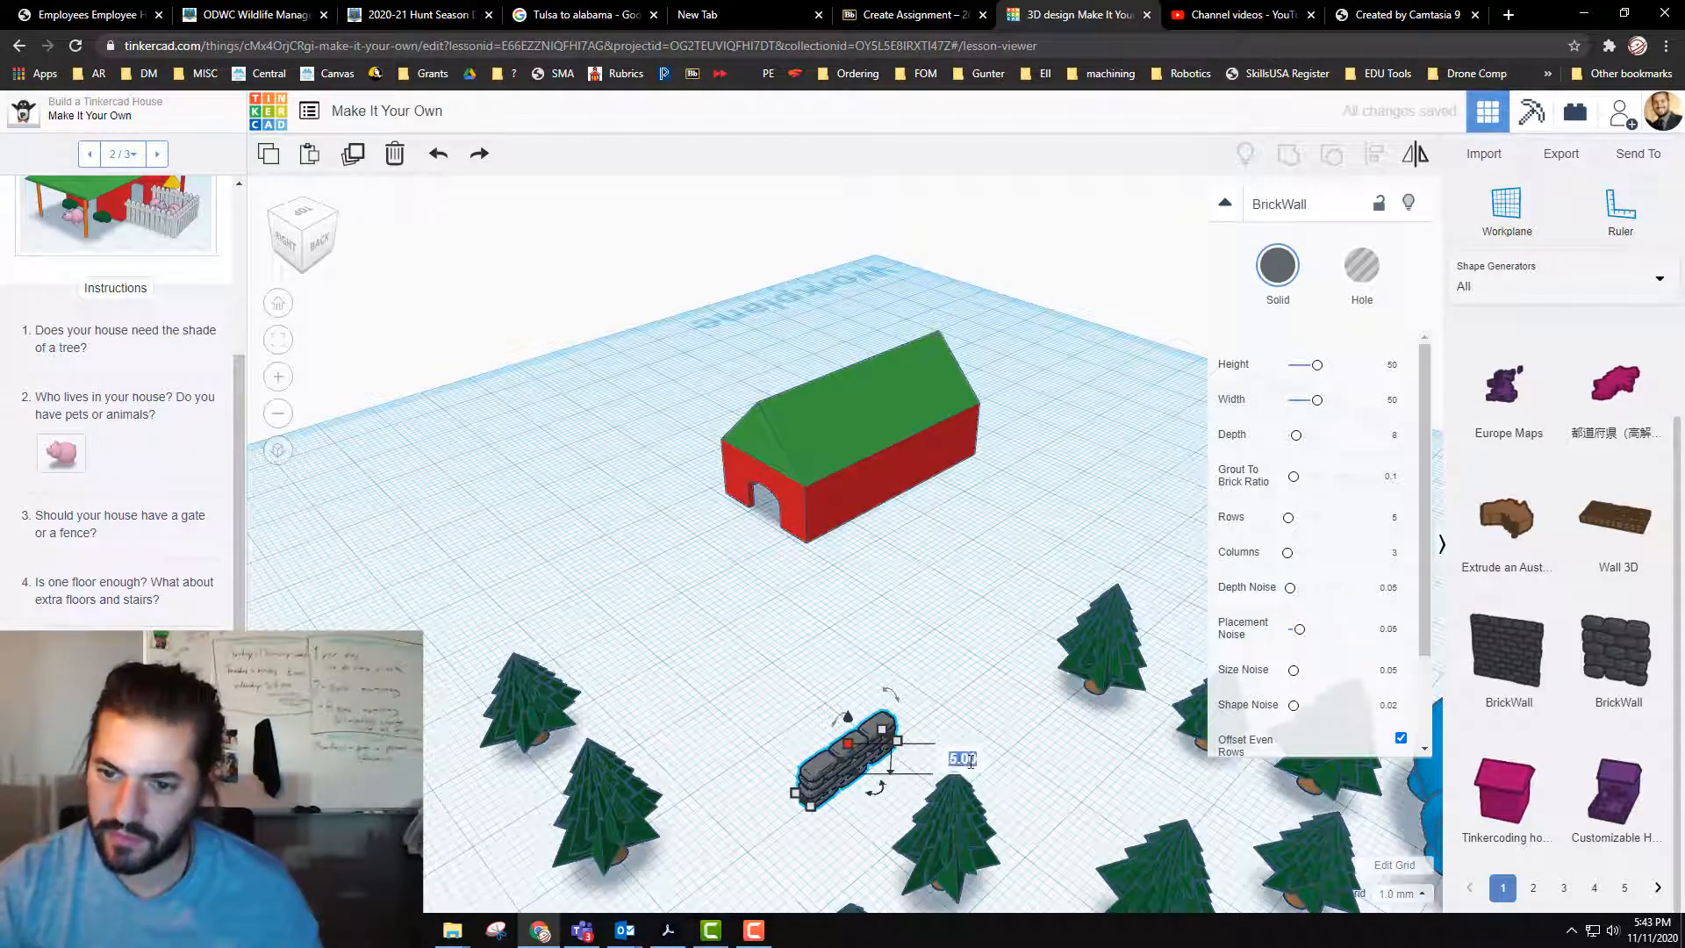
{"action": "left_click", "coordinate": [969, 760]}
{"action": "type", "text": "3"}
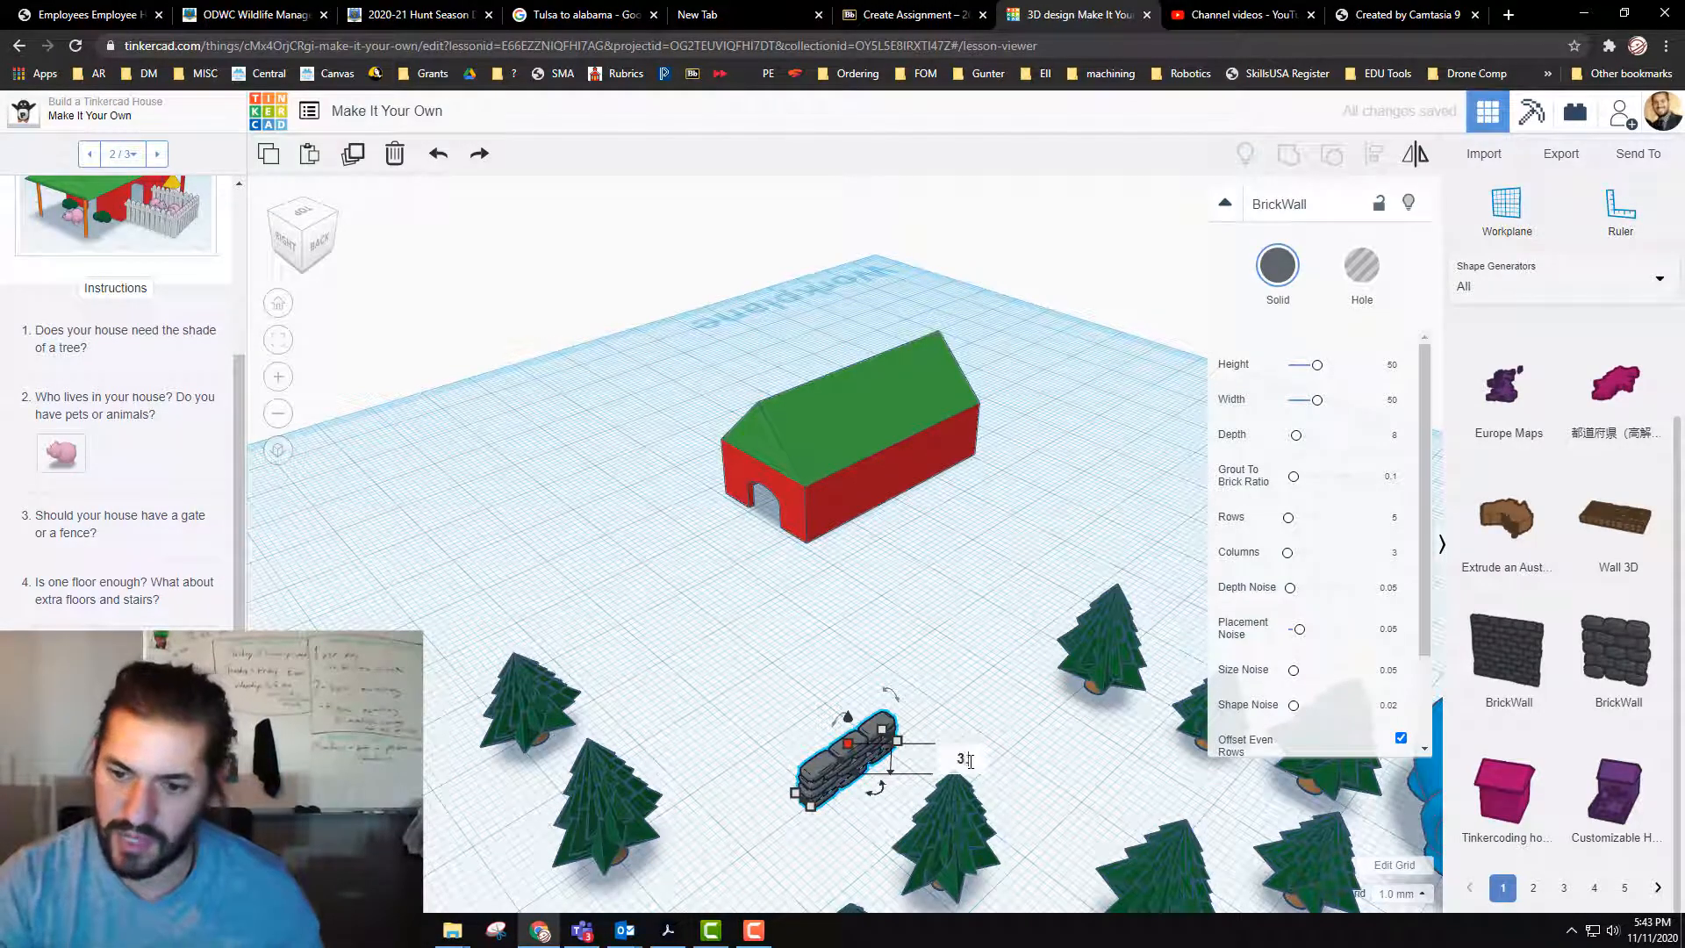
{"action": "type", "text": ".5"}
{"action": "key", "text": "Return"}
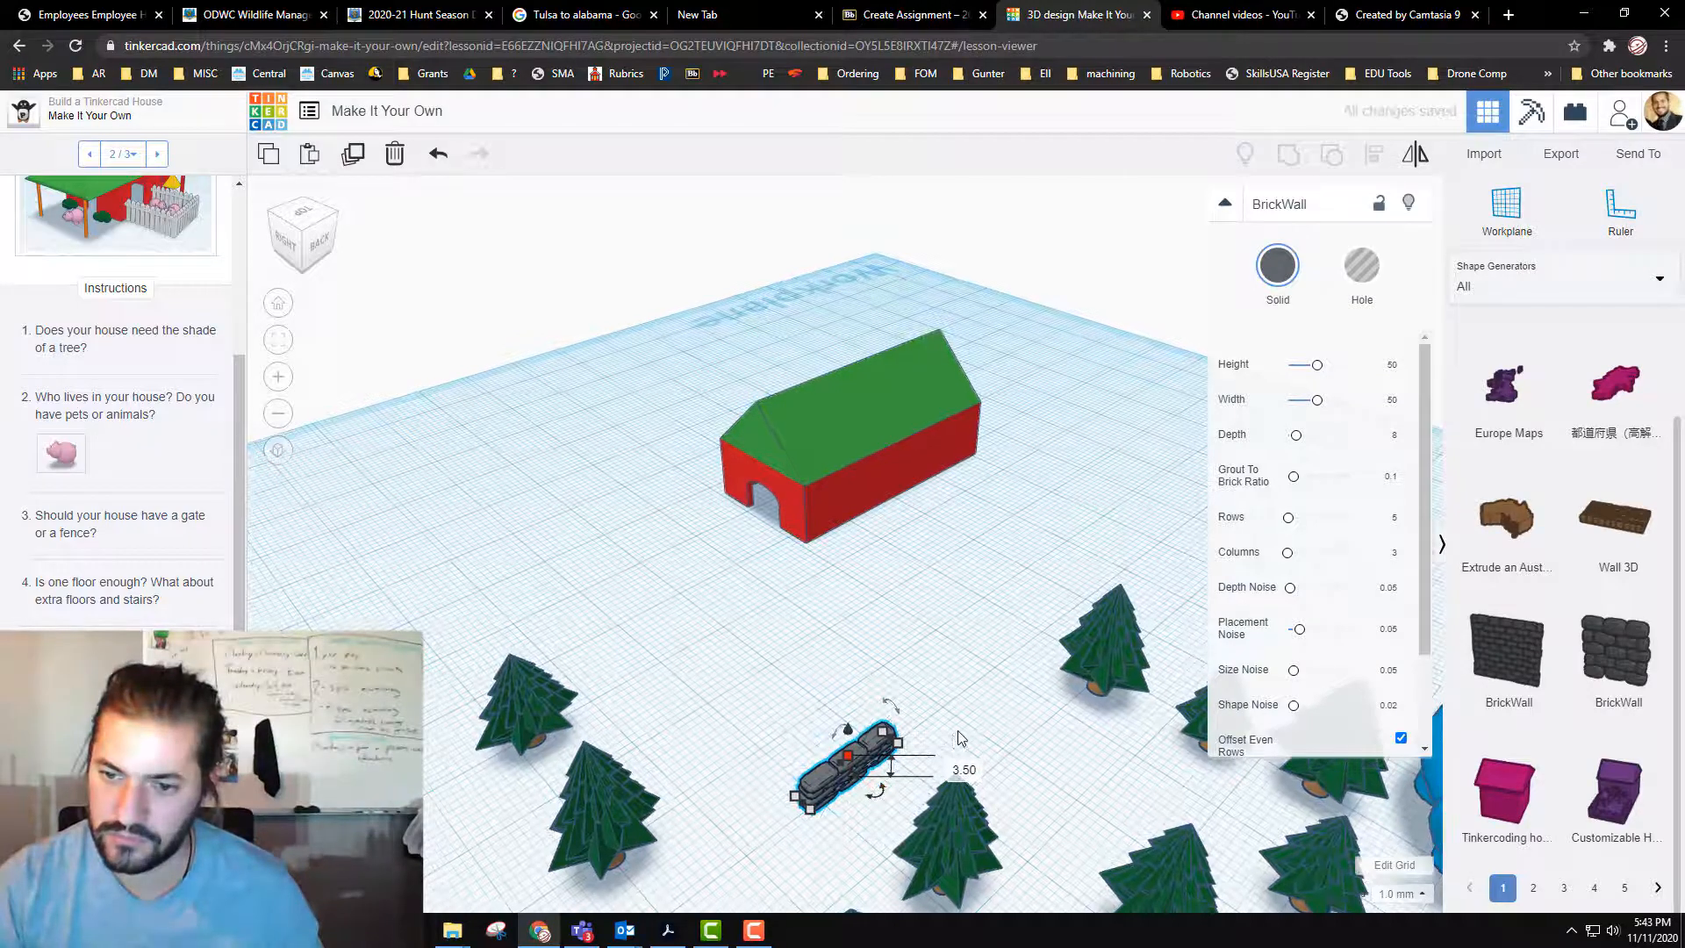
Step: Shrink the brick wall's length and thickness from its near corner to make a short, thin segment
{"action": "scroll", "coordinate": [948, 667], "scroll_direction": "up", "scroll_amount": 2}
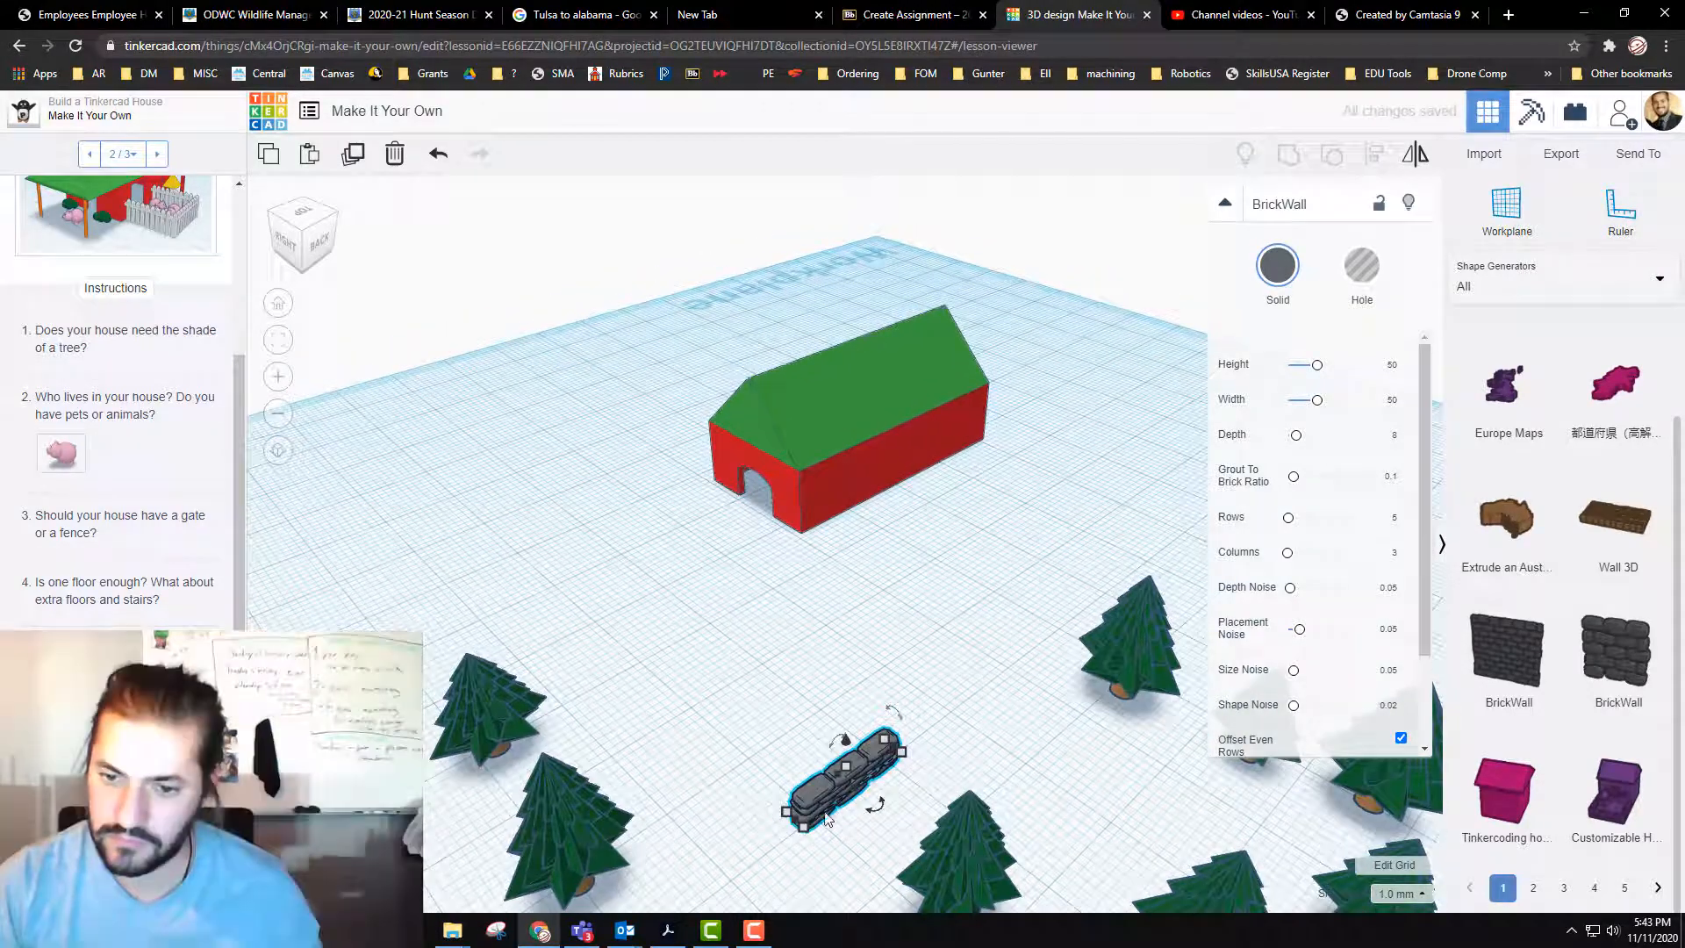
{"action": "left_click", "coordinate": [801, 826]}
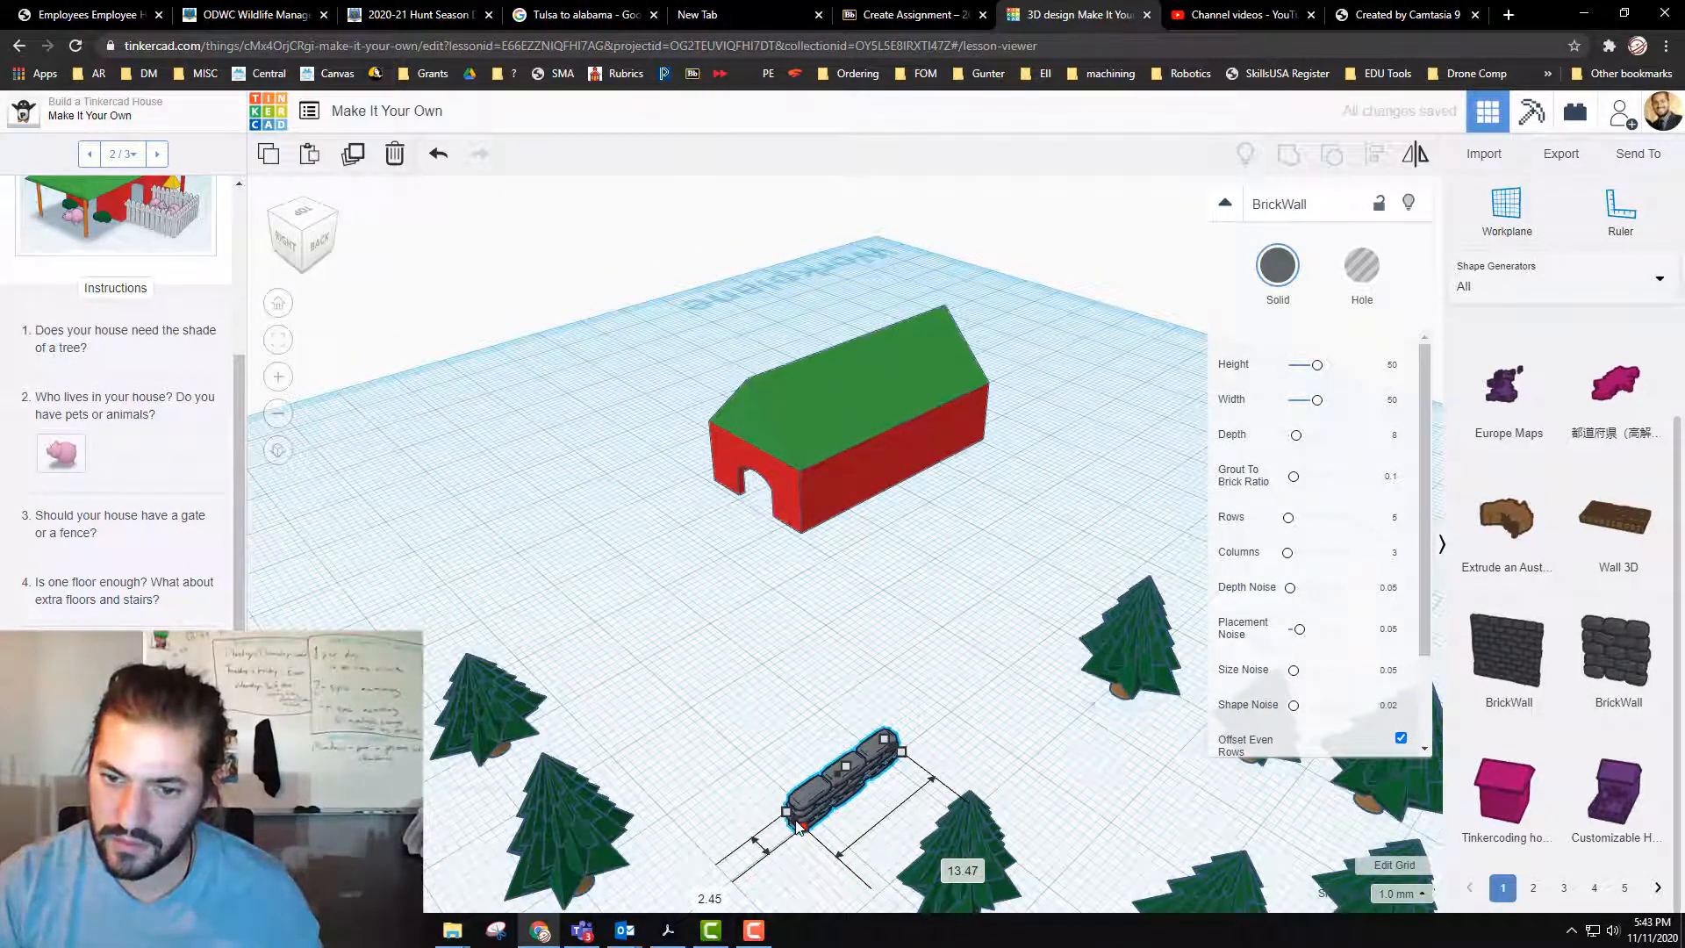
{"action": "left_click_drag", "start_coordinate": [801, 826], "coordinate": [821, 799]}
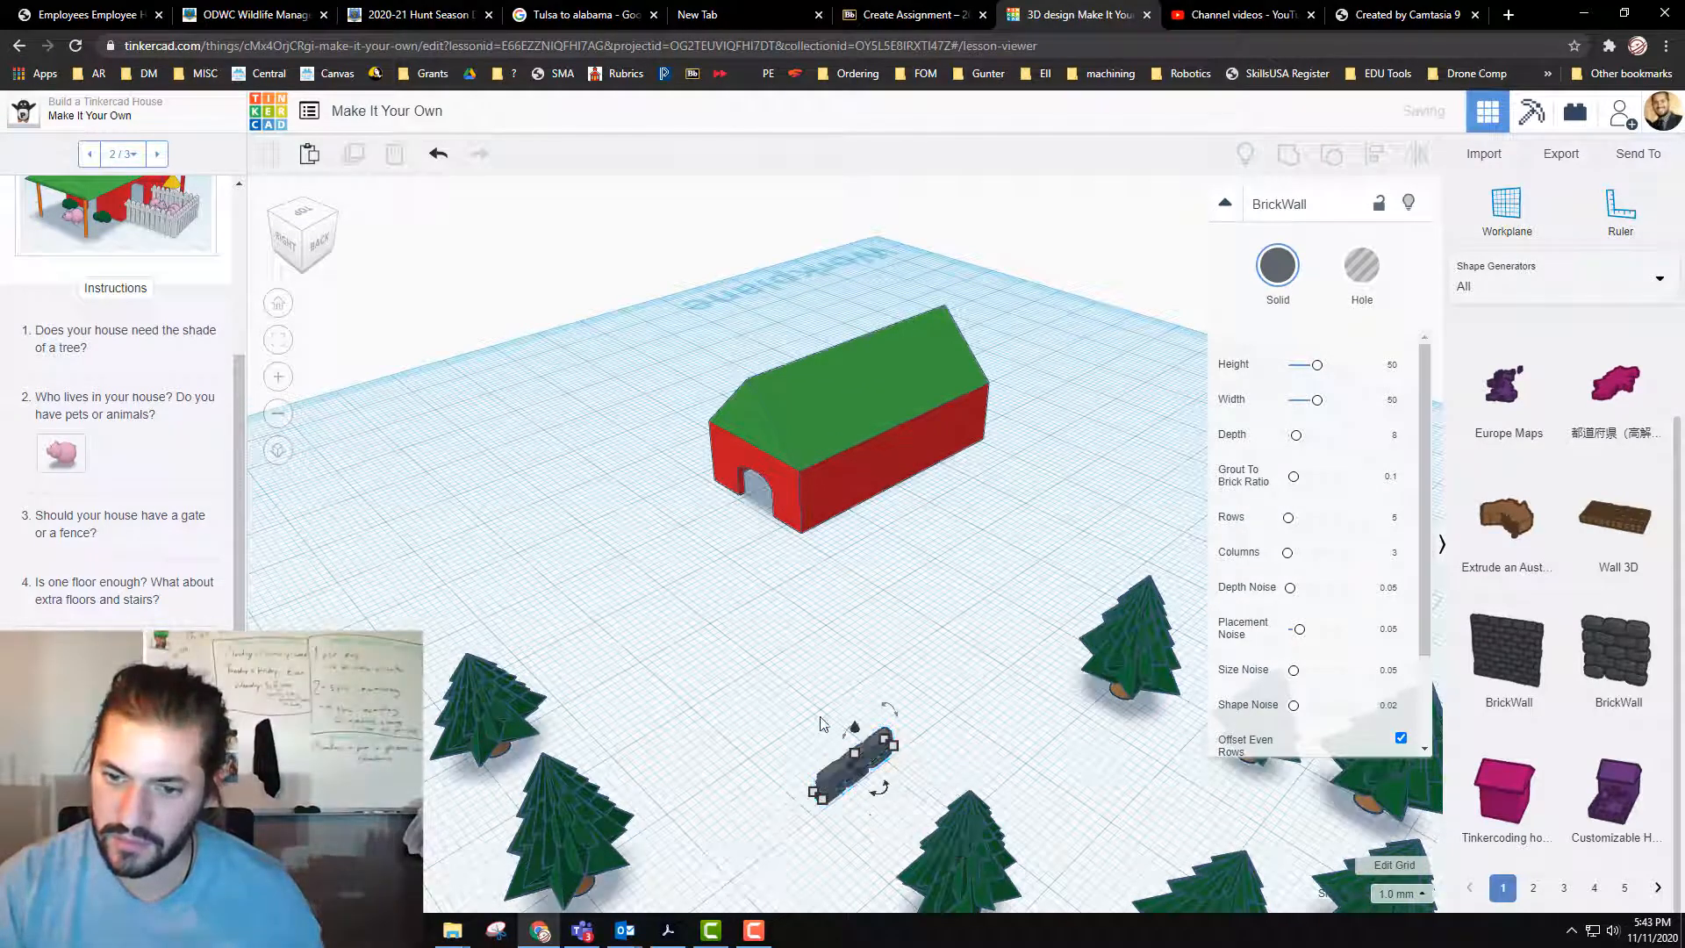
Step: Duplicate the brick wall segment and move the copy 9.03 mm along the wall's line so the two join end to end
{"action": "left_click_drag", "start_coordinate": [816, 718], "coordinate": [871, 784]}
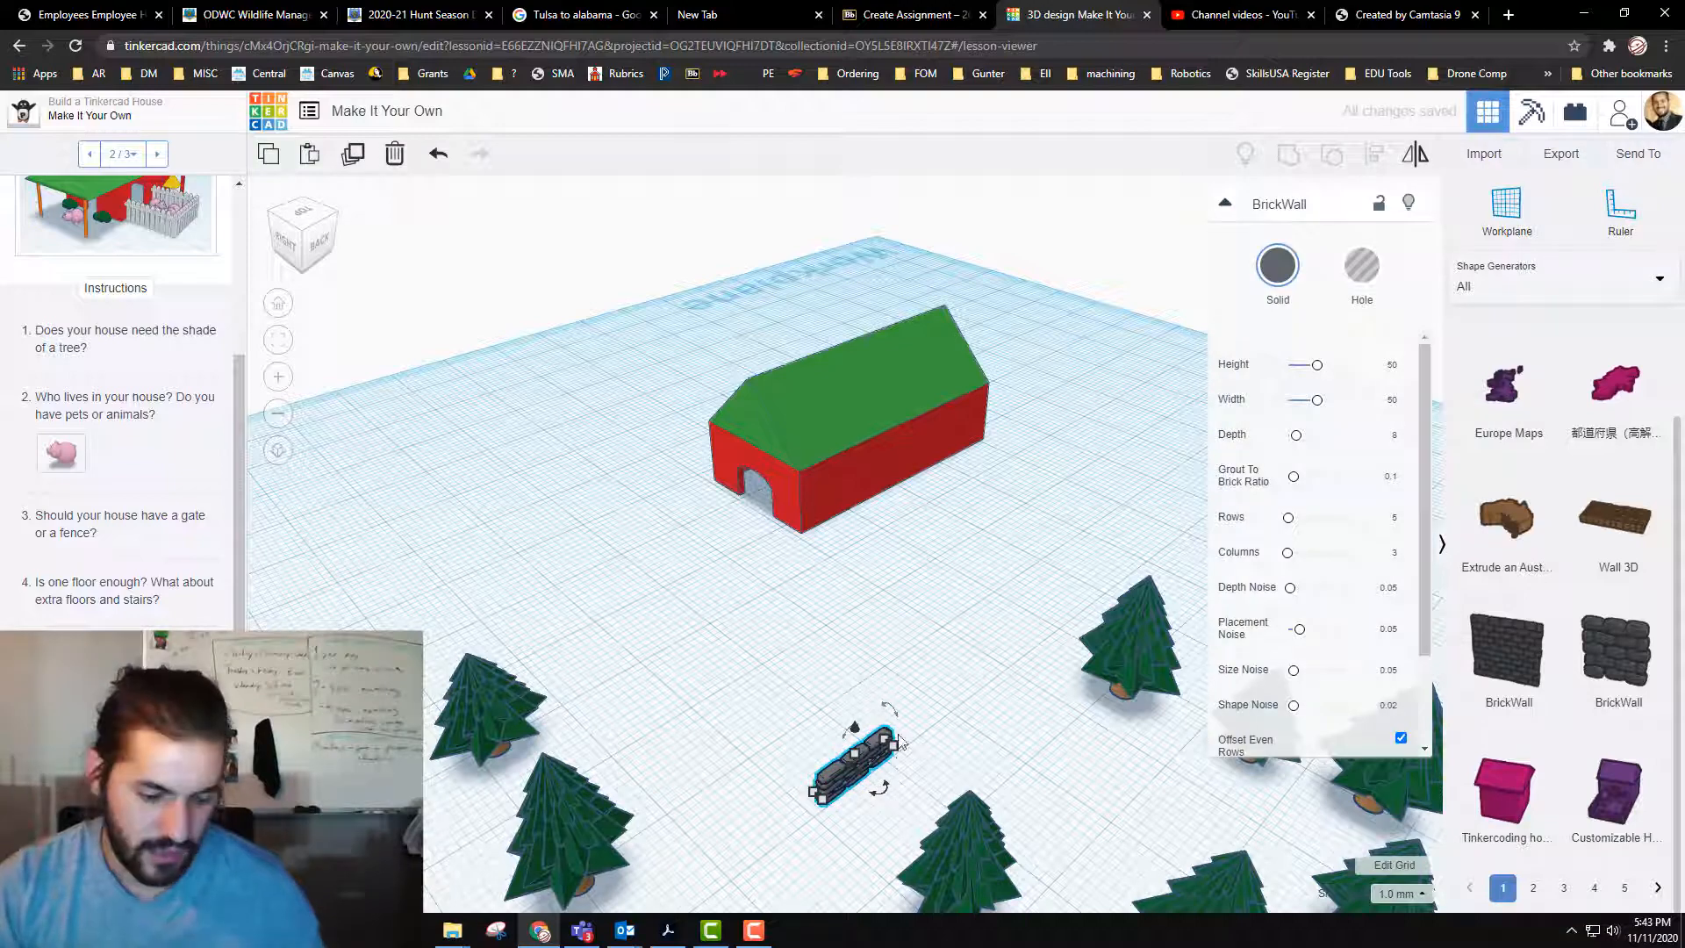
{"action": "left_click", "coordinate": [355, 152]}
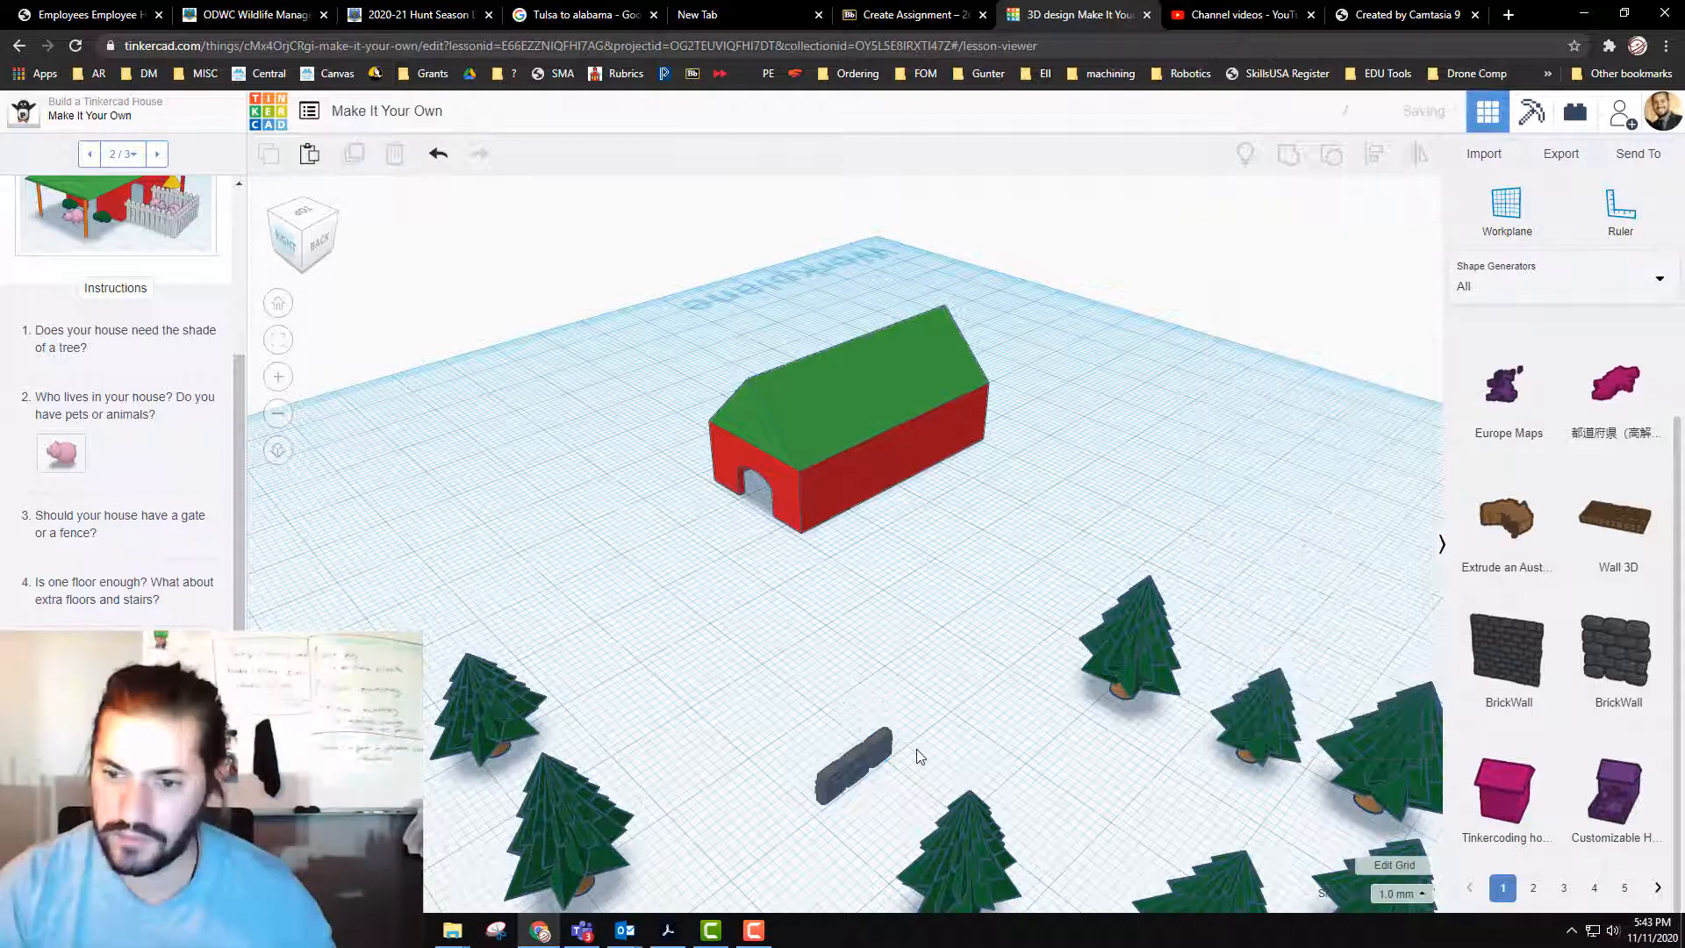
{"action": "left_click_drag", "start_coordinate": [877, 759], "coordinate": [936, 719]}
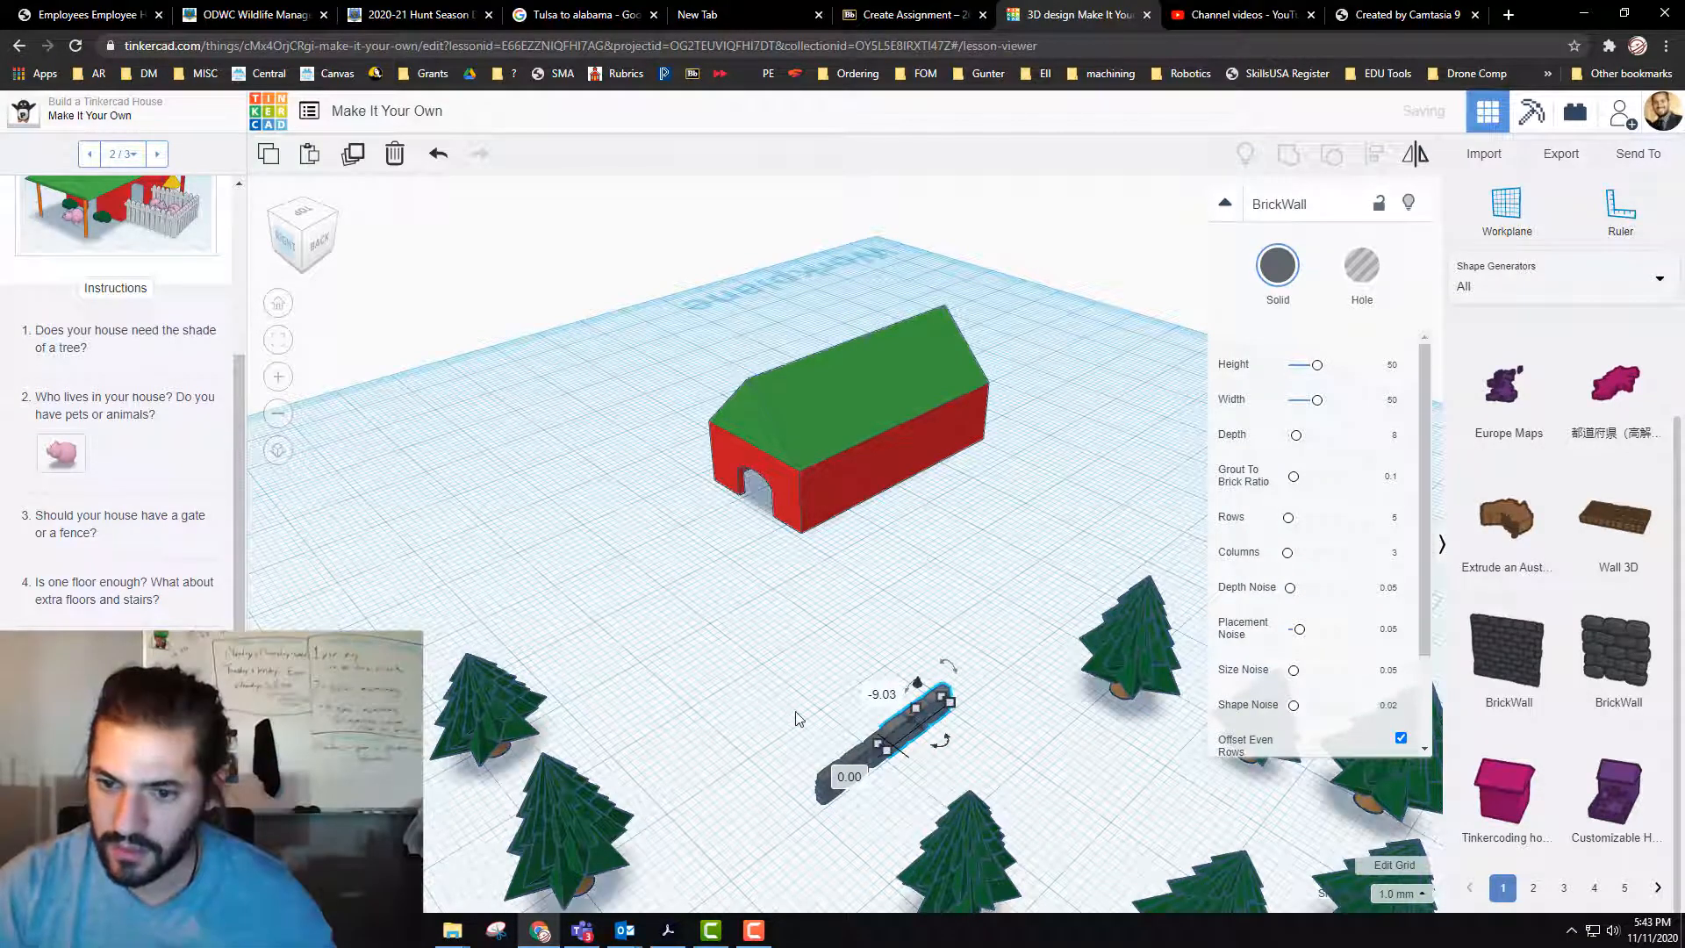
Step: Duplicate both wall segments together and move the copied pair 18 mm along the same line to extend the wall
{"action": "left_click", "coordinate": [774, 682]}
{"action": "left_click_drag", "start_coordinate": [942, 771], "coordinate": [923, 749]}
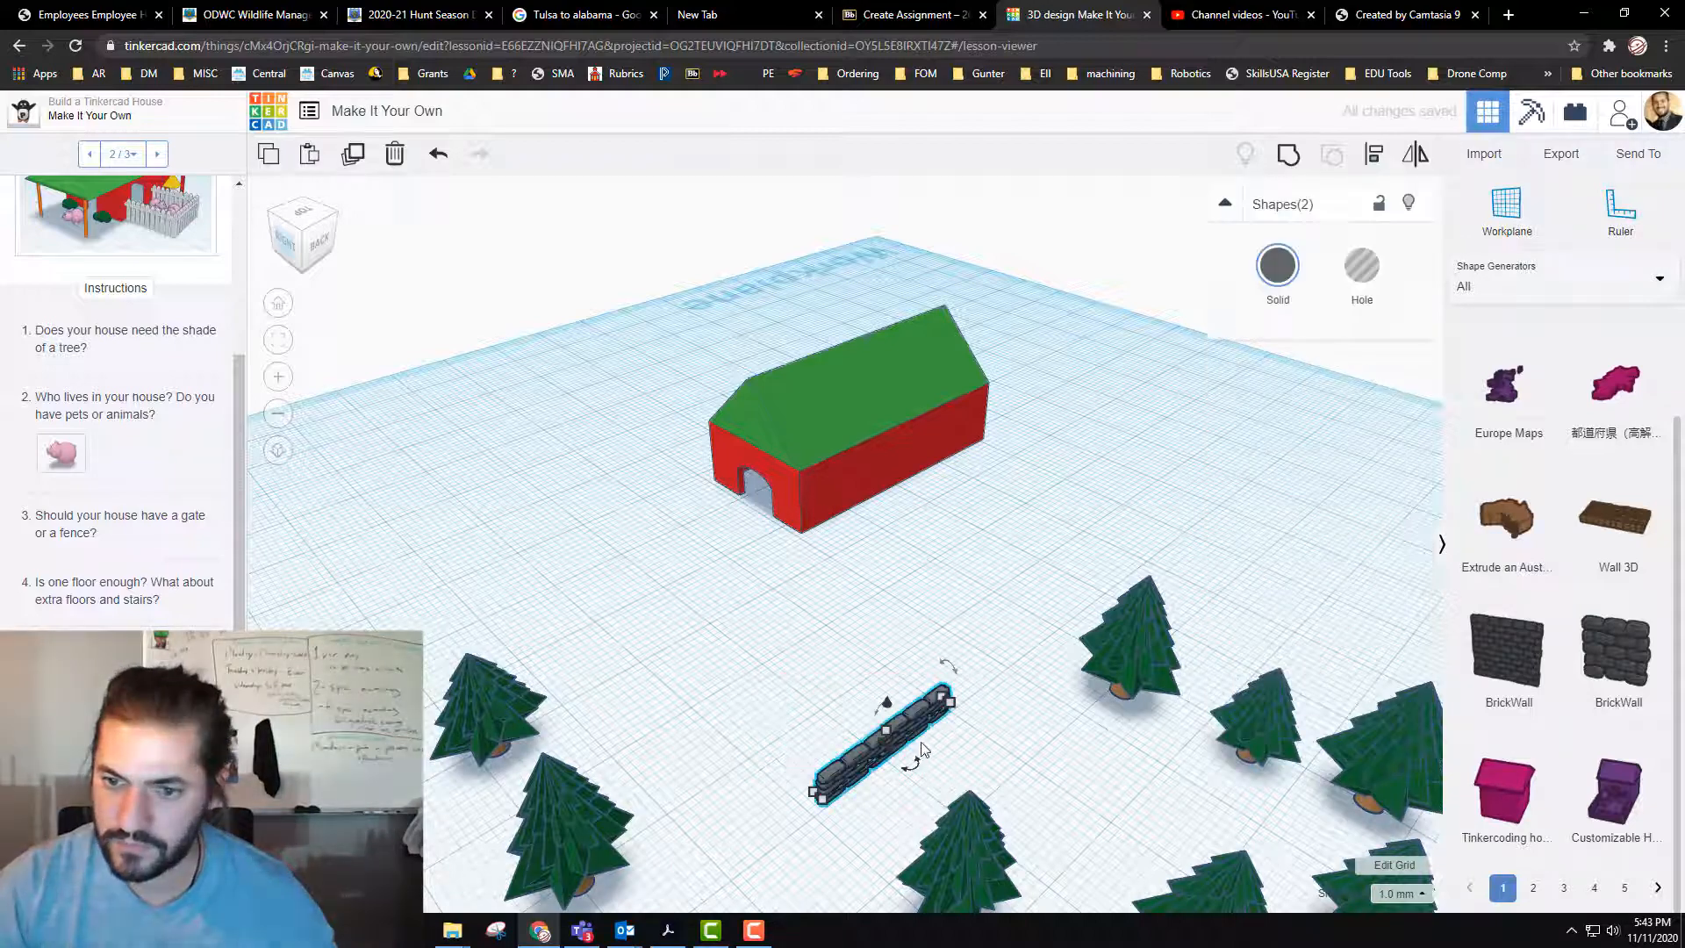
{"action": "key", "text": "ctrl+d"}
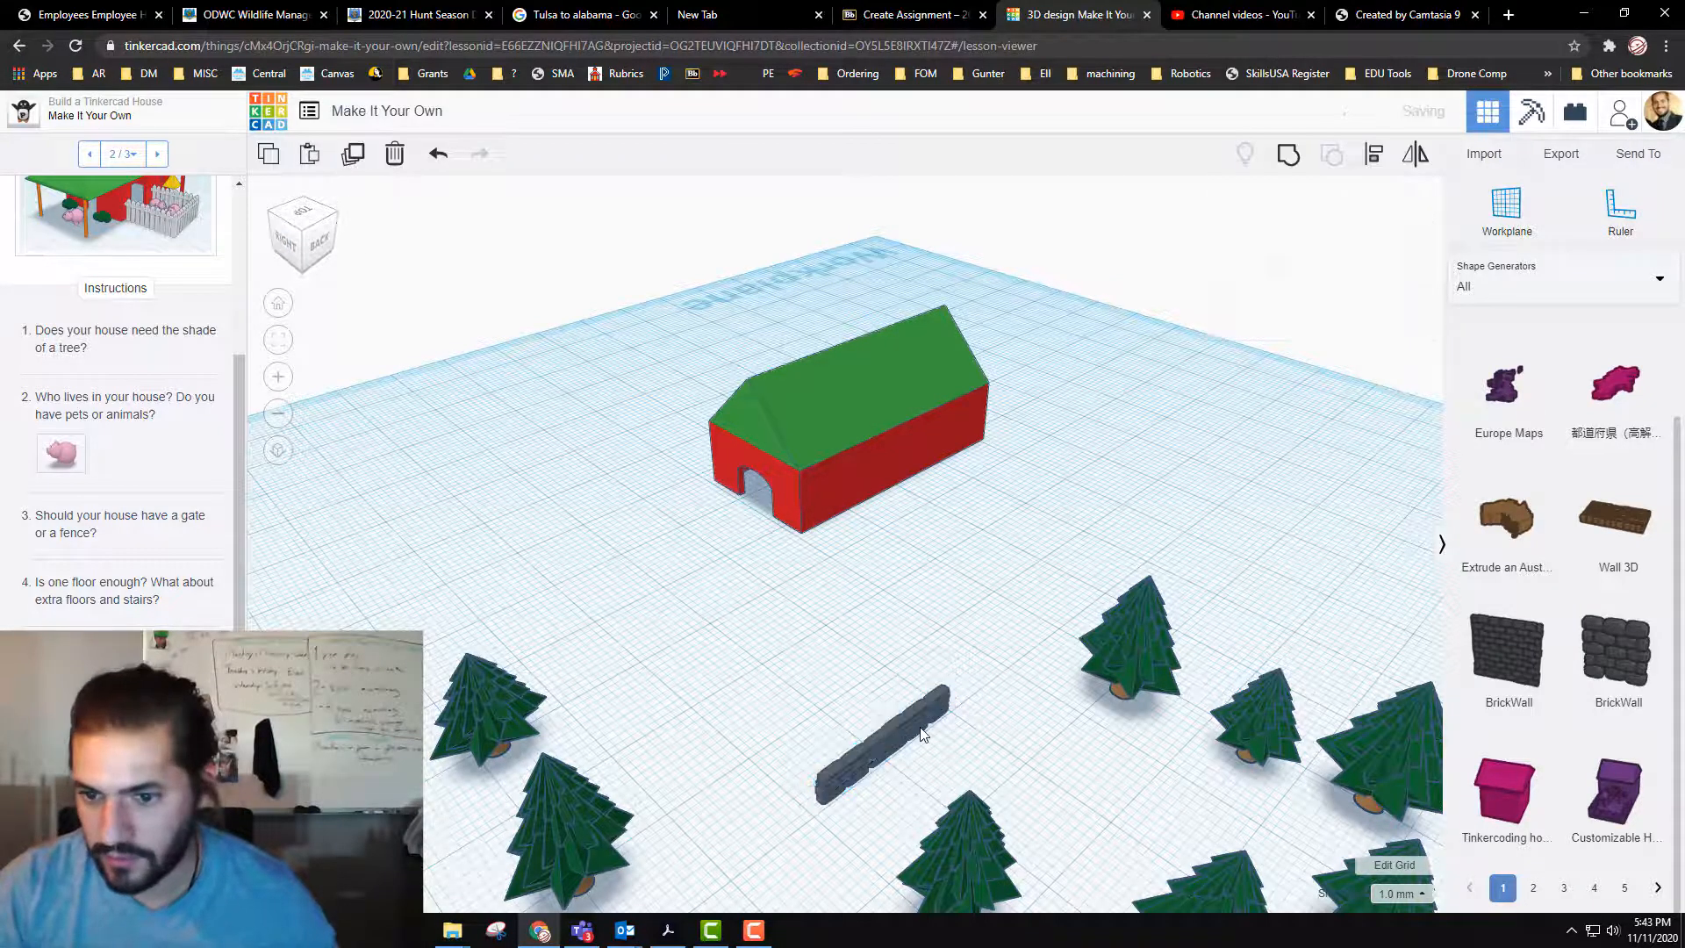
{"action": "left_click_drag", "start_coordinate": [930, 709], "coordinate": [1032, 641]}
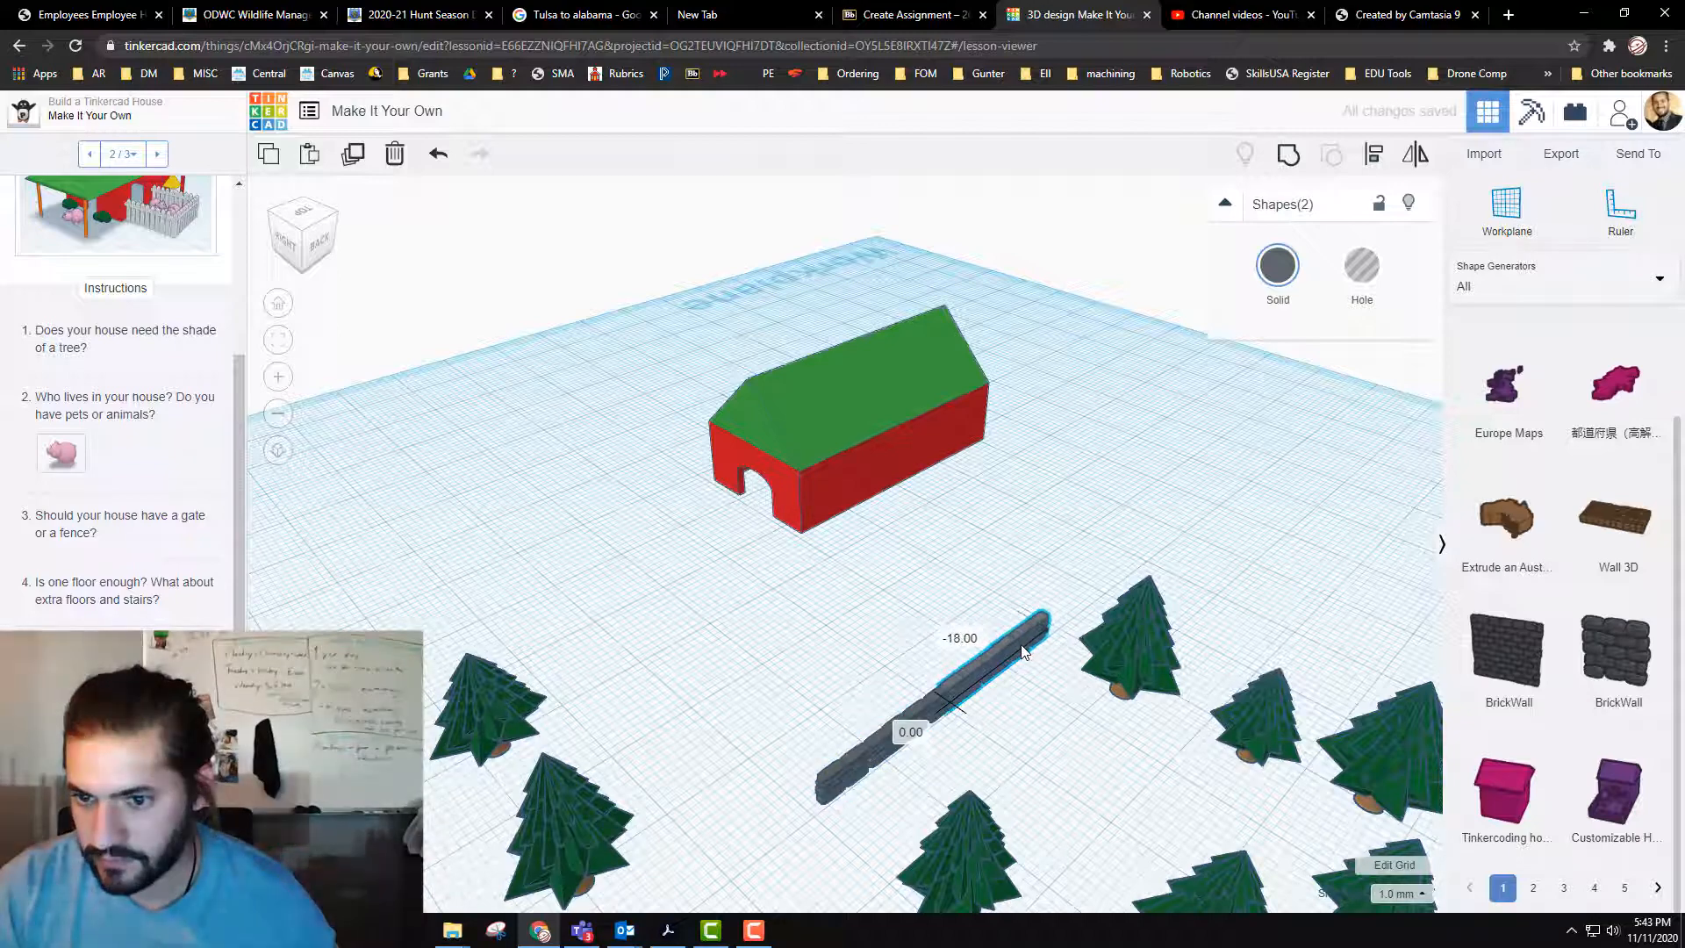
{"action": "left_click", "coordinate": [895, 632]}
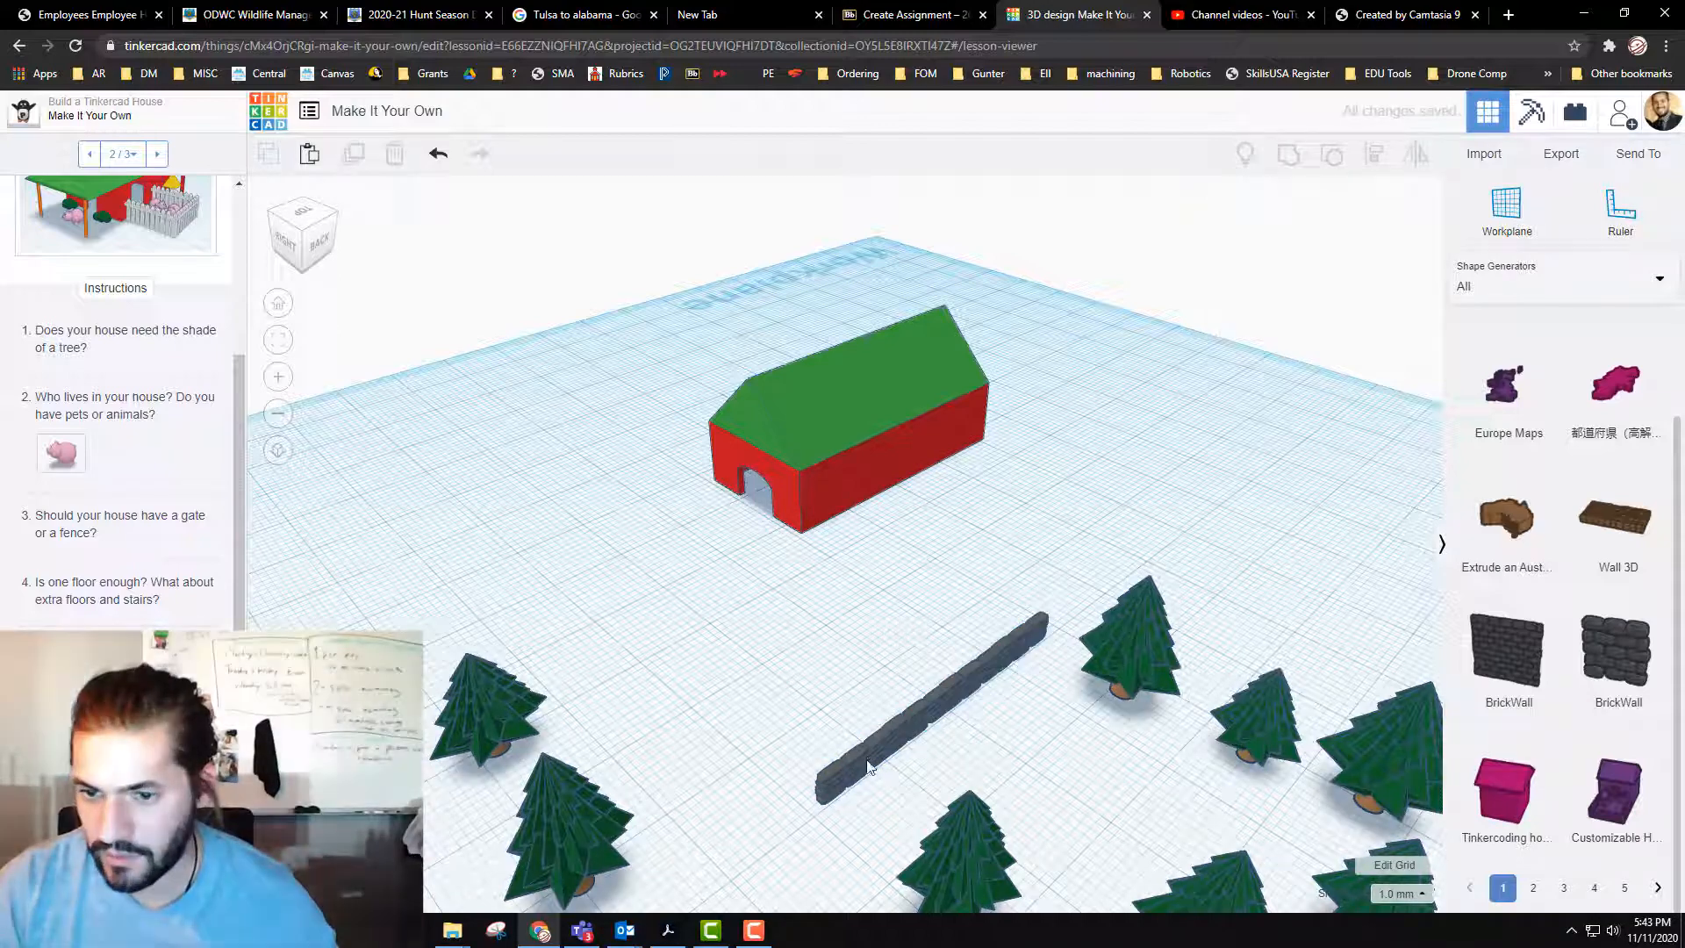
Step: Select all four segments of the brick wall and duplicate them
{"action": "right_click_drag", "start_coordinate": [1075, 779], "coordinate": [825, 754]}
{"action": "middle_click_drag", "start_coordinate": [600, 676], "coordinate": [713, 566]}
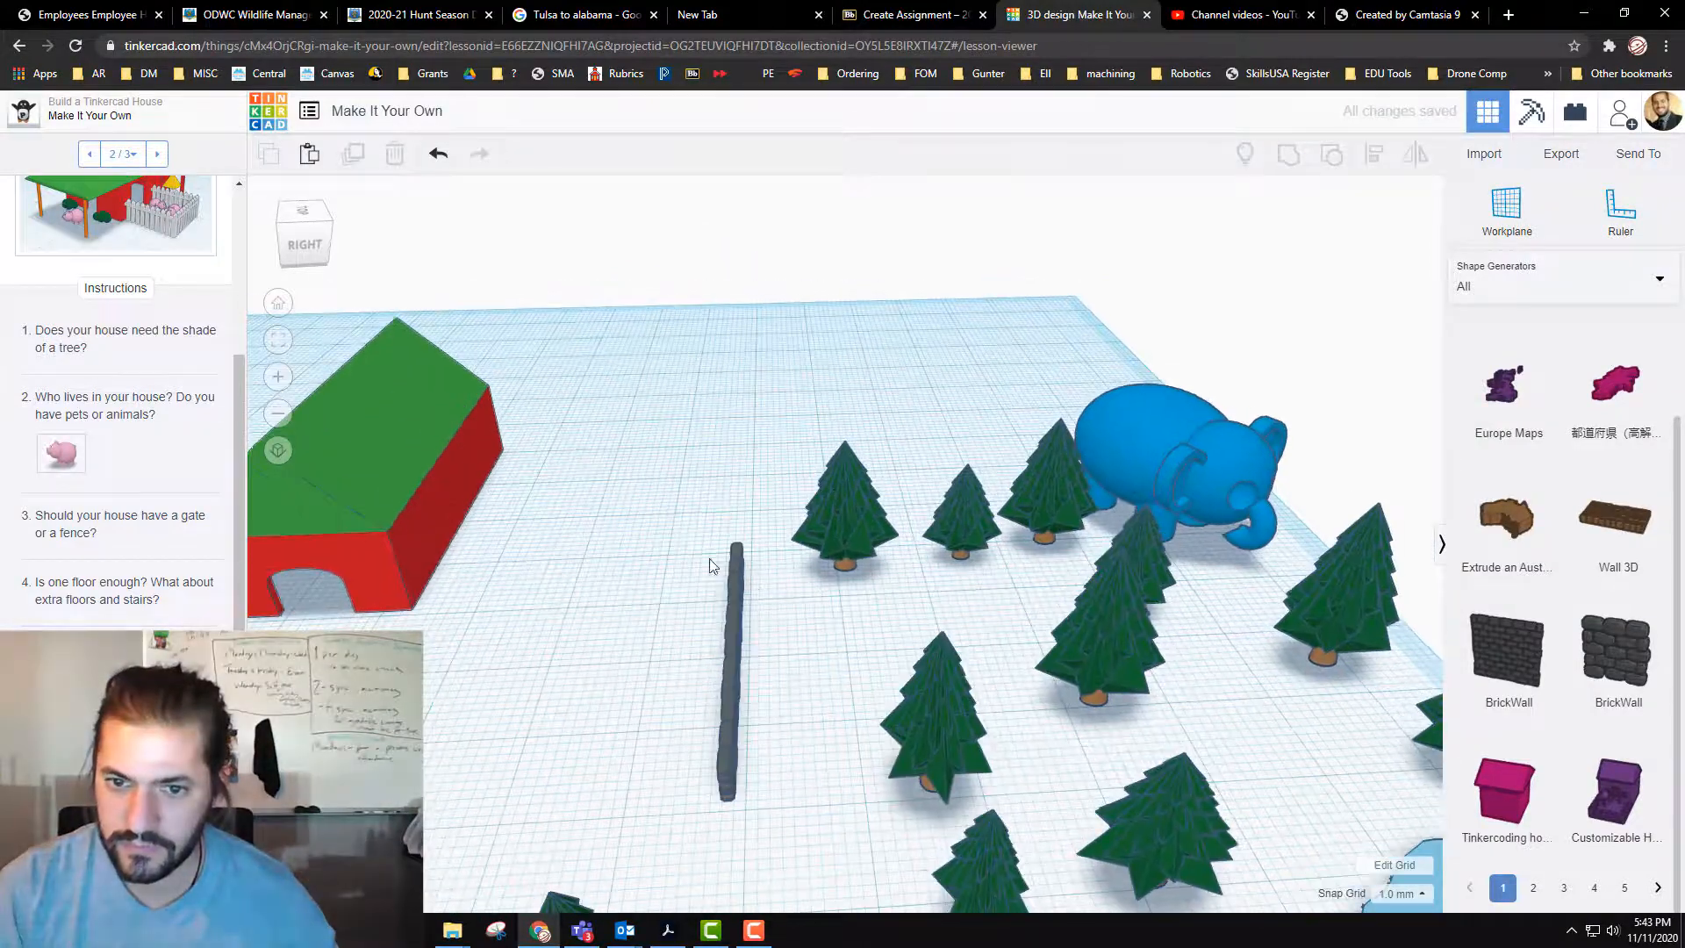
{"action": "left_click_drag", "start_coordinate": [762, 818], "coordinate": [763, 808]}
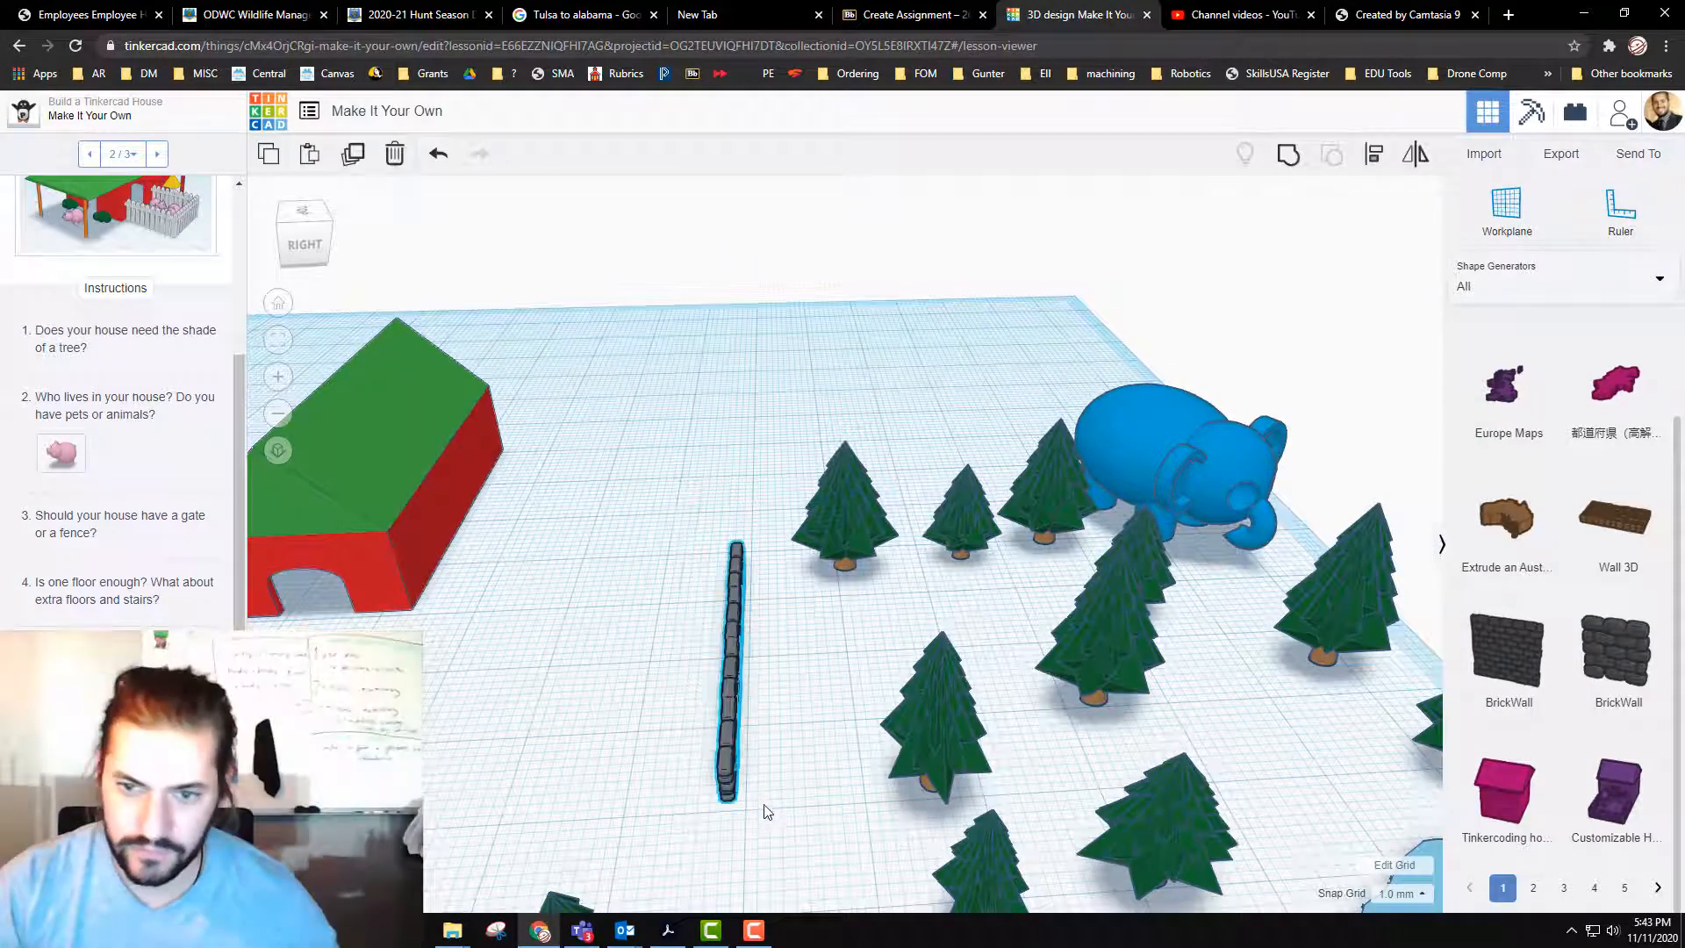
{"action": "left_click", "coordinate": [353, 156]}
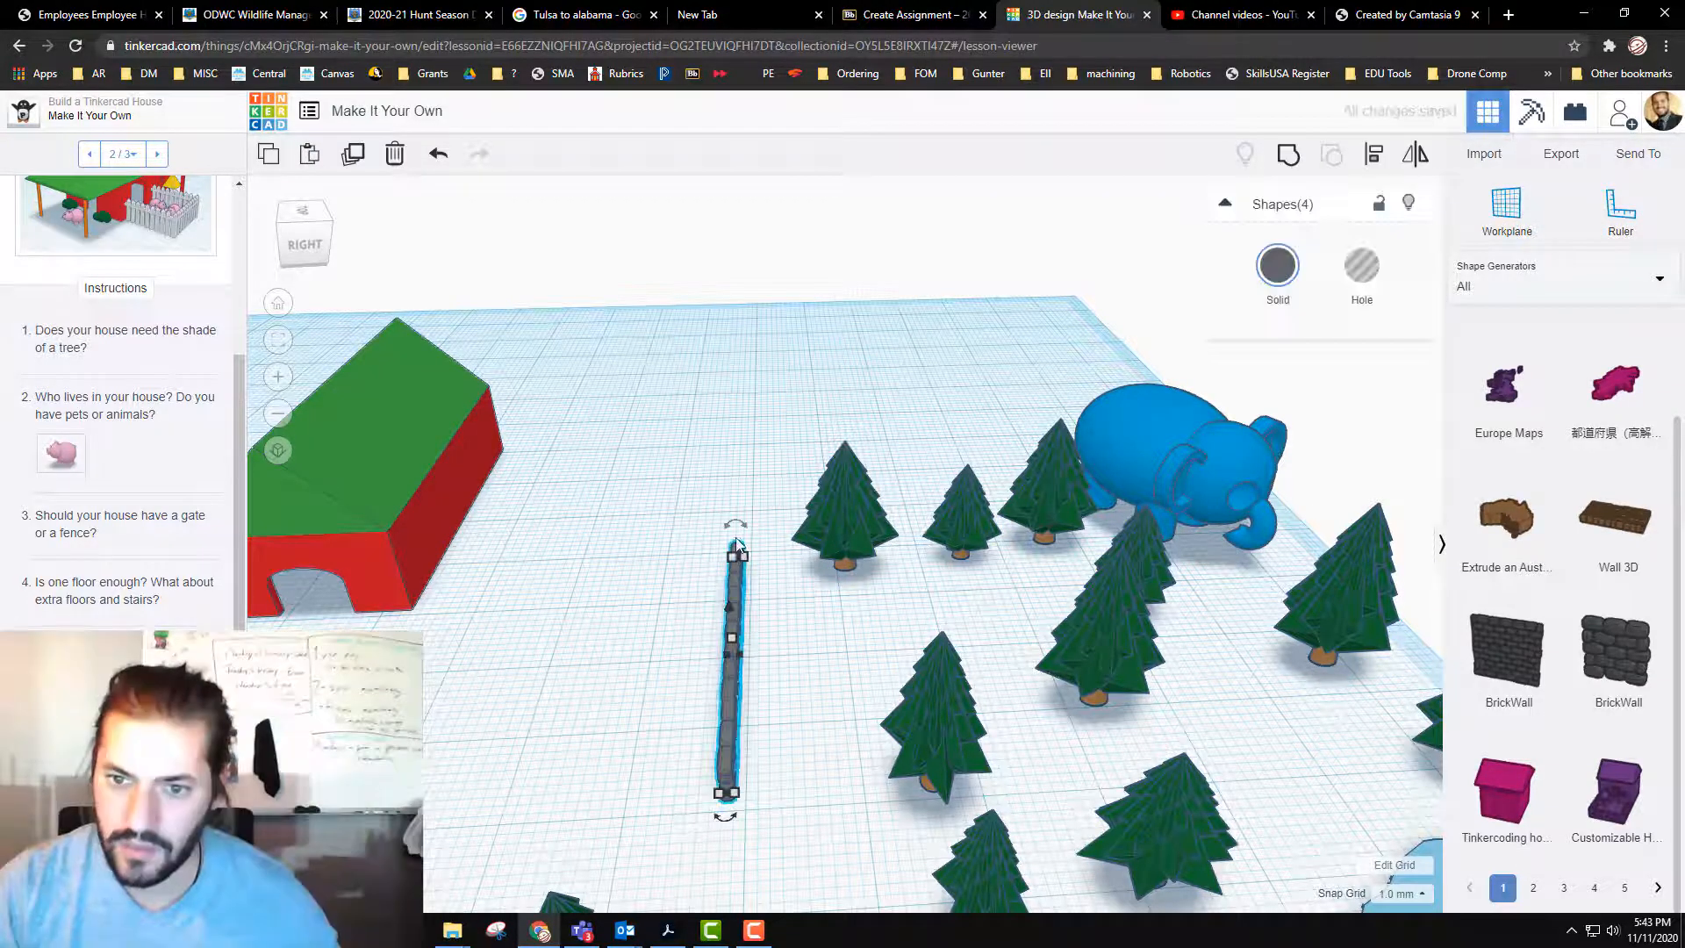
Step: Try to line up the copied four-segment section beyond the far end of the wall, and undo the moves
{"action": "left_click_drag", "start_coordinate": [737, 544], "coordinate": [908, 408]}
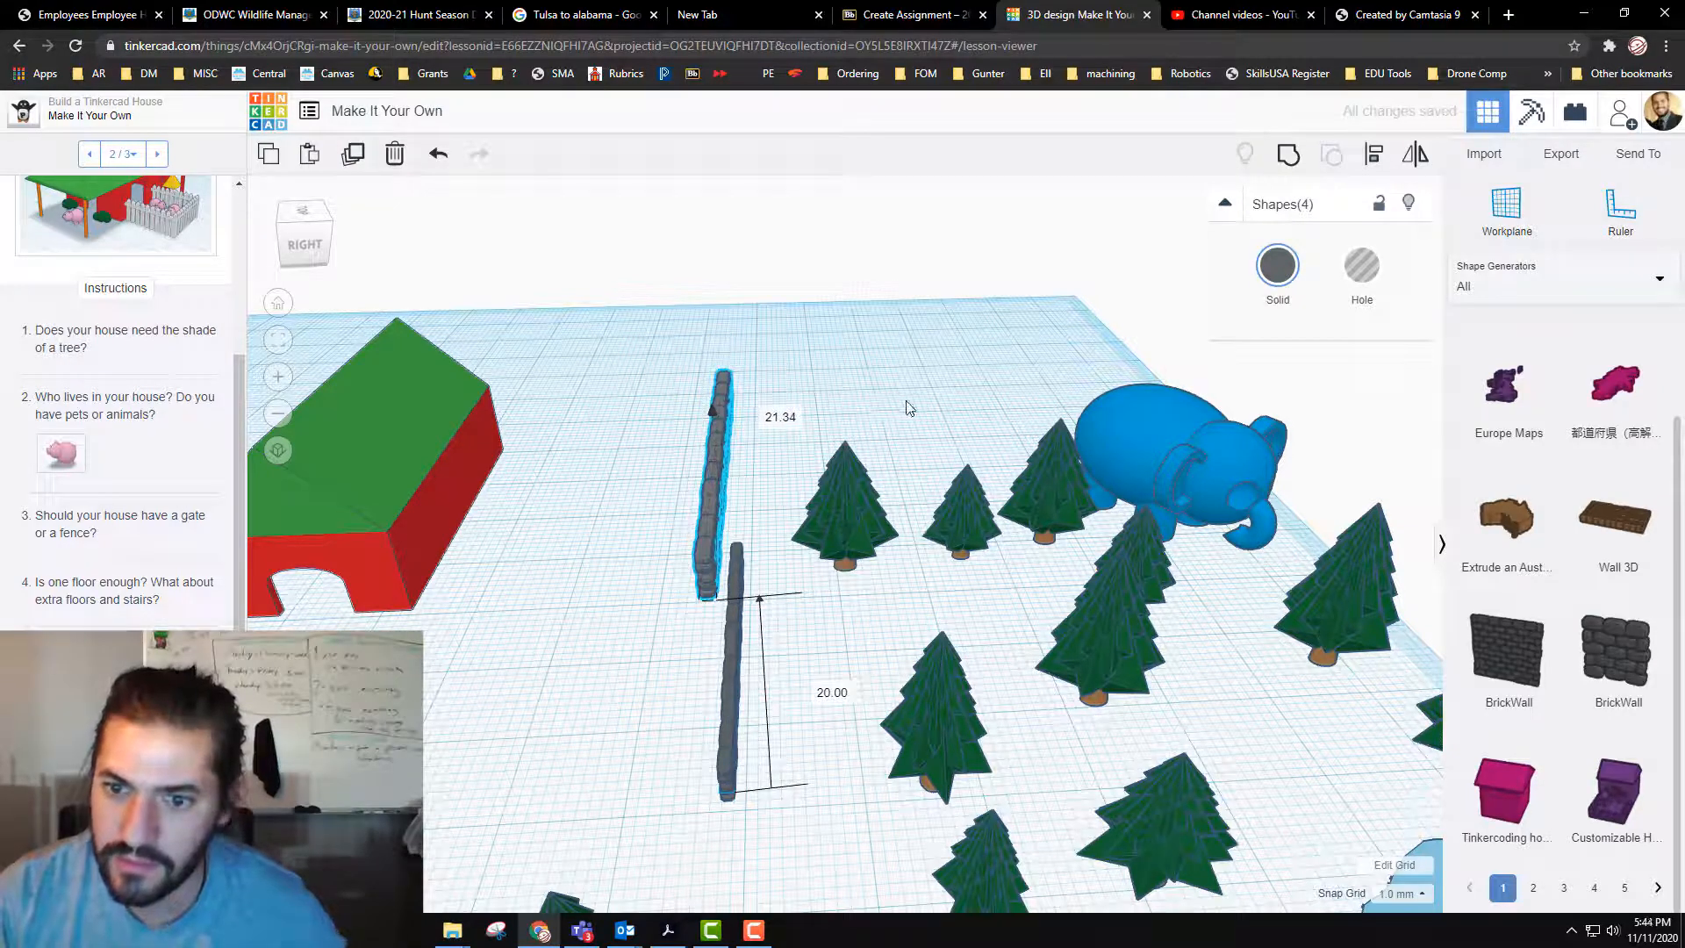
{"action": "left_click_drag", "start_coordinate": [712, 486], "coordinate": [754, 488]}
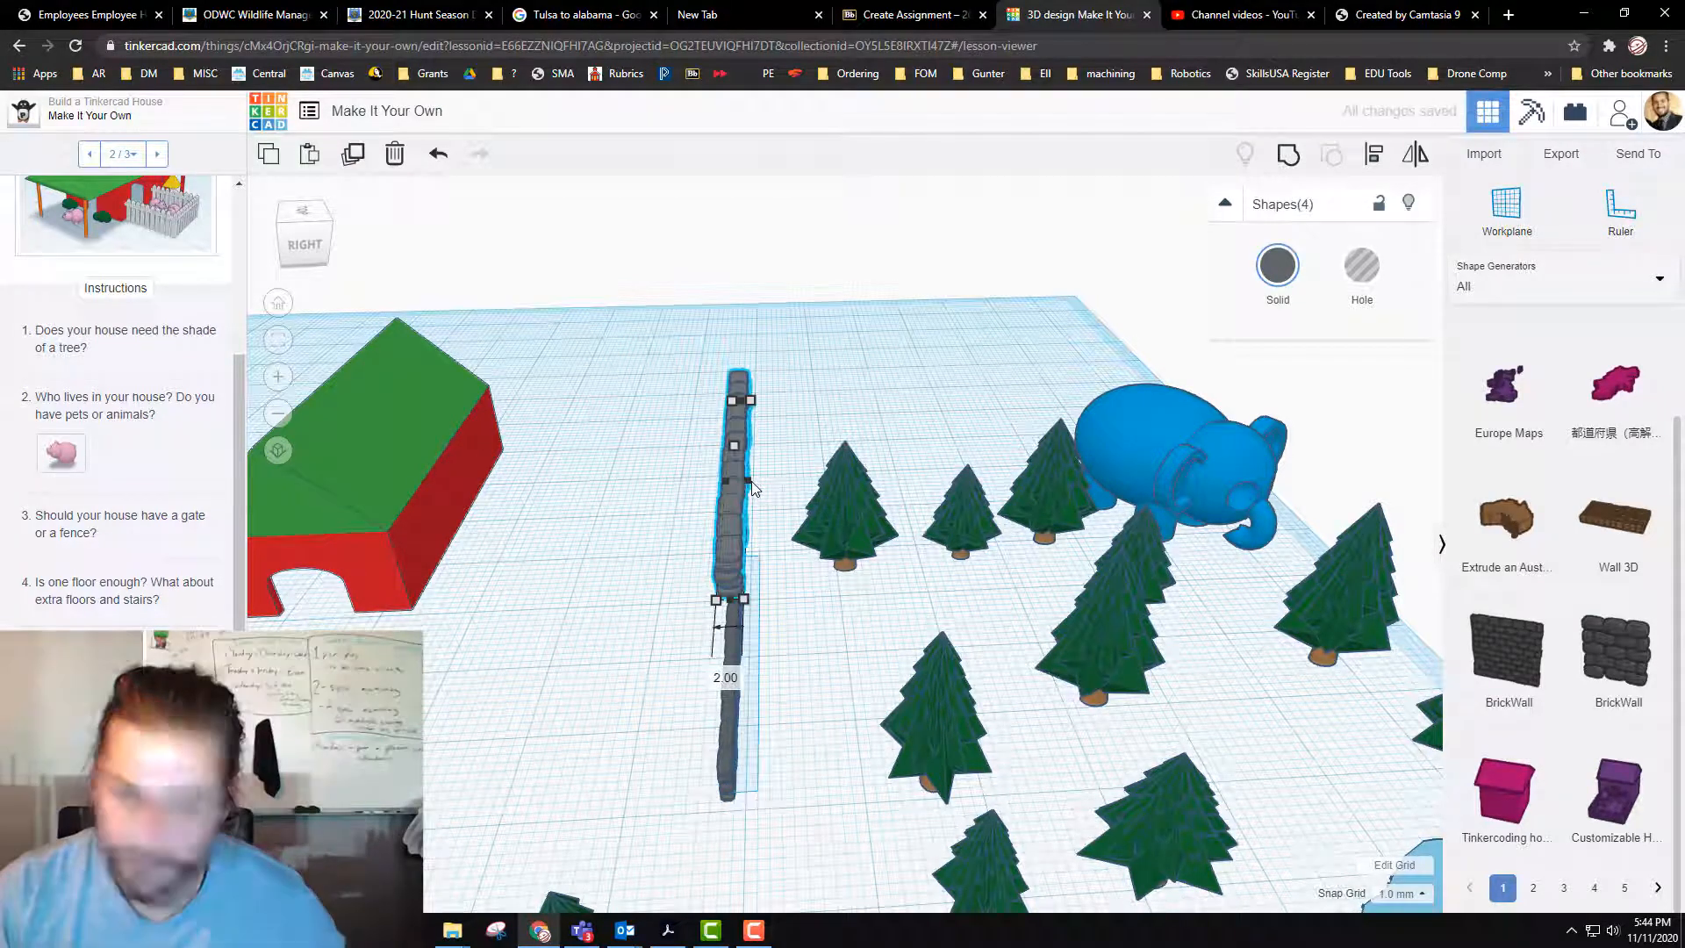
{"action": "key", "text": "ctrl+z"}
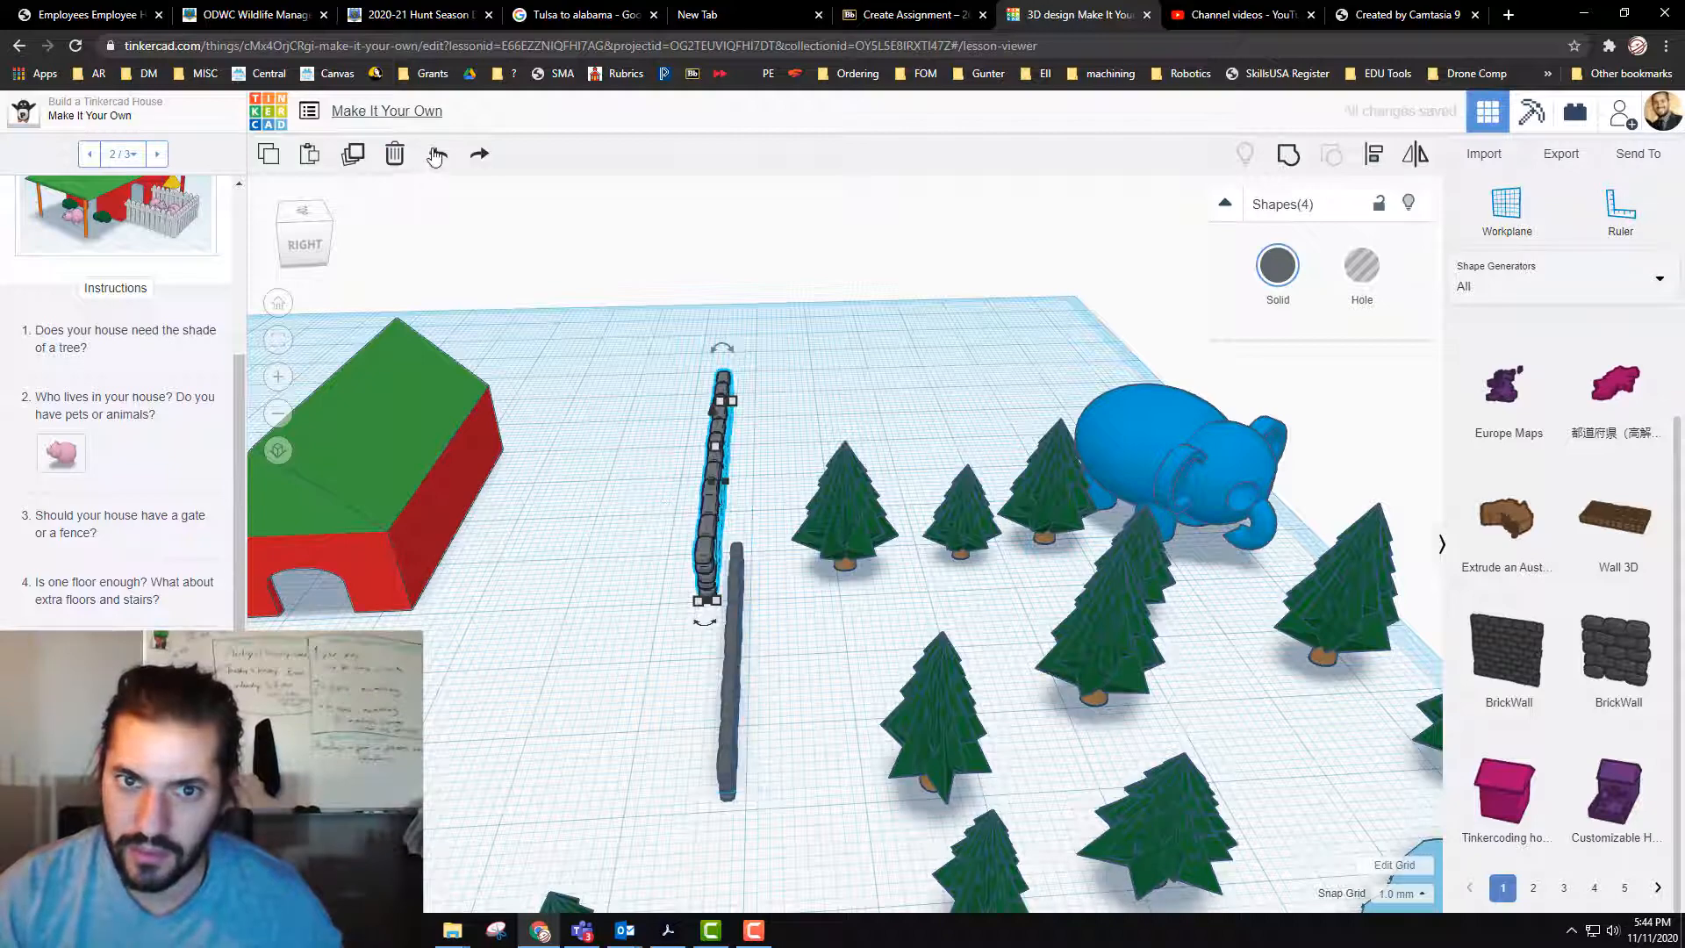
{"action": "mouse_move", "coordinate": [708, 537]}
{"action": "left_mouse_down"}
{"action": "mouse_move", "coordinate": [737, 489]}
{"action": "mouse_move", "coordinate": [720, 577]}
{"action": "mouse_move", "coordinate": [718, 531]}
{"action": "left_mouse_up"}
{"action": "key", "text": "ctrl+z"}
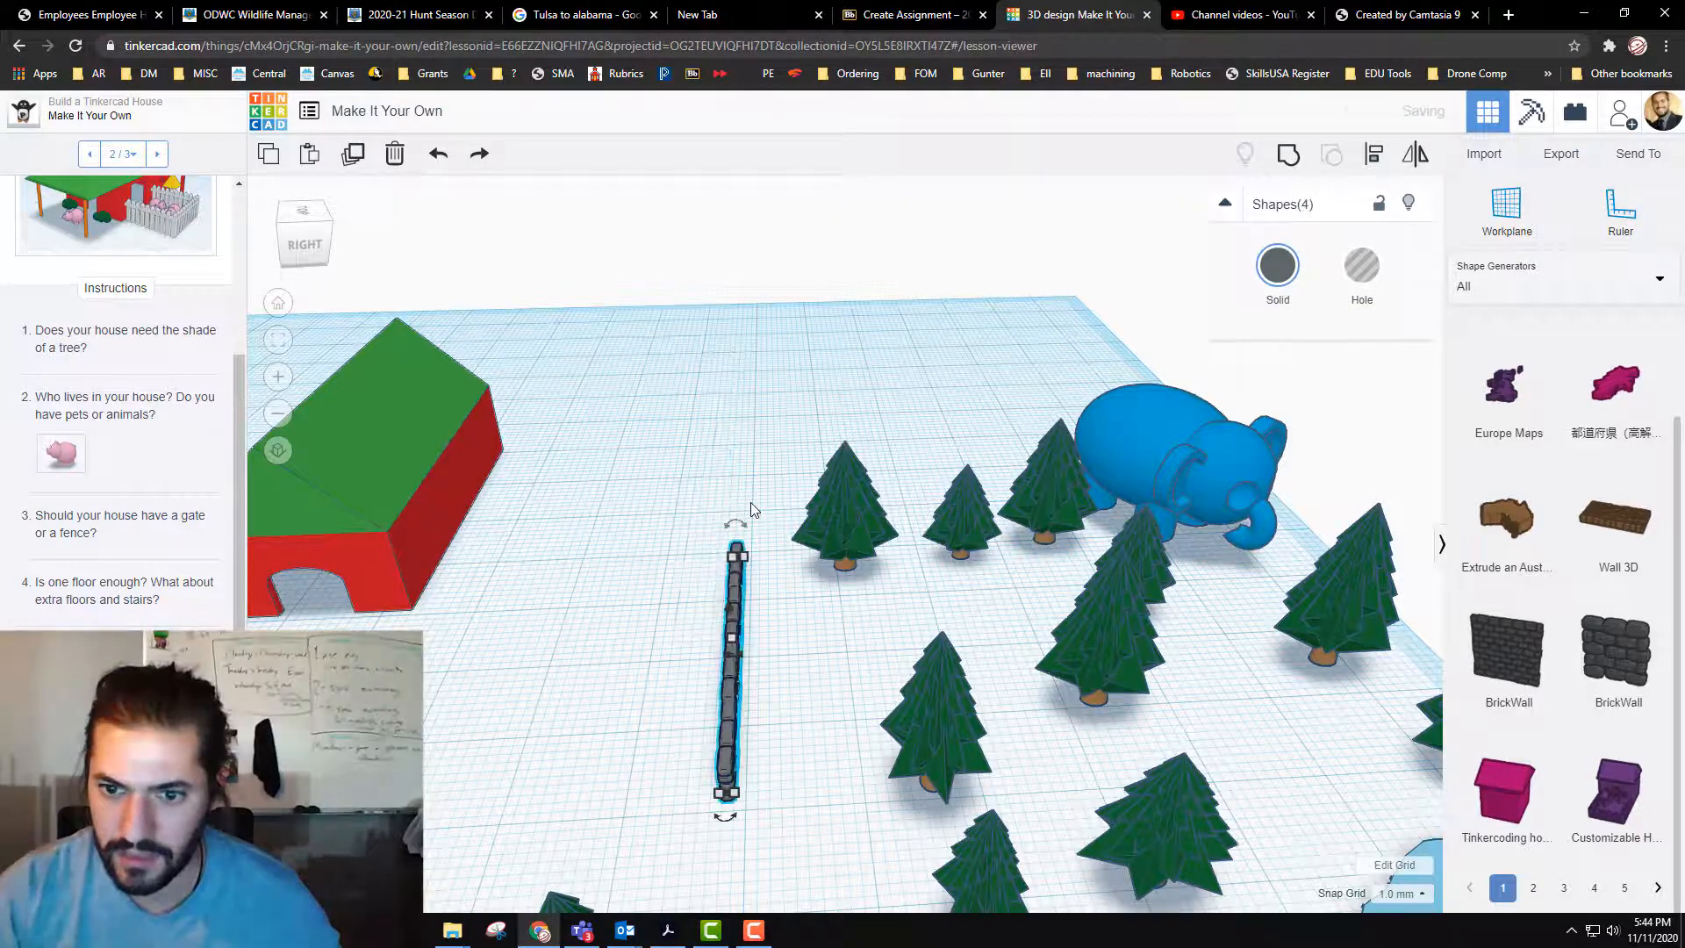
Step: Move the copied four-segment section 36 mm along the wall's line, and set its sideways offset to 0
{"action": "left_click_drag", "start_coordinate": [736, 580], "coordinate": [744, 445]}
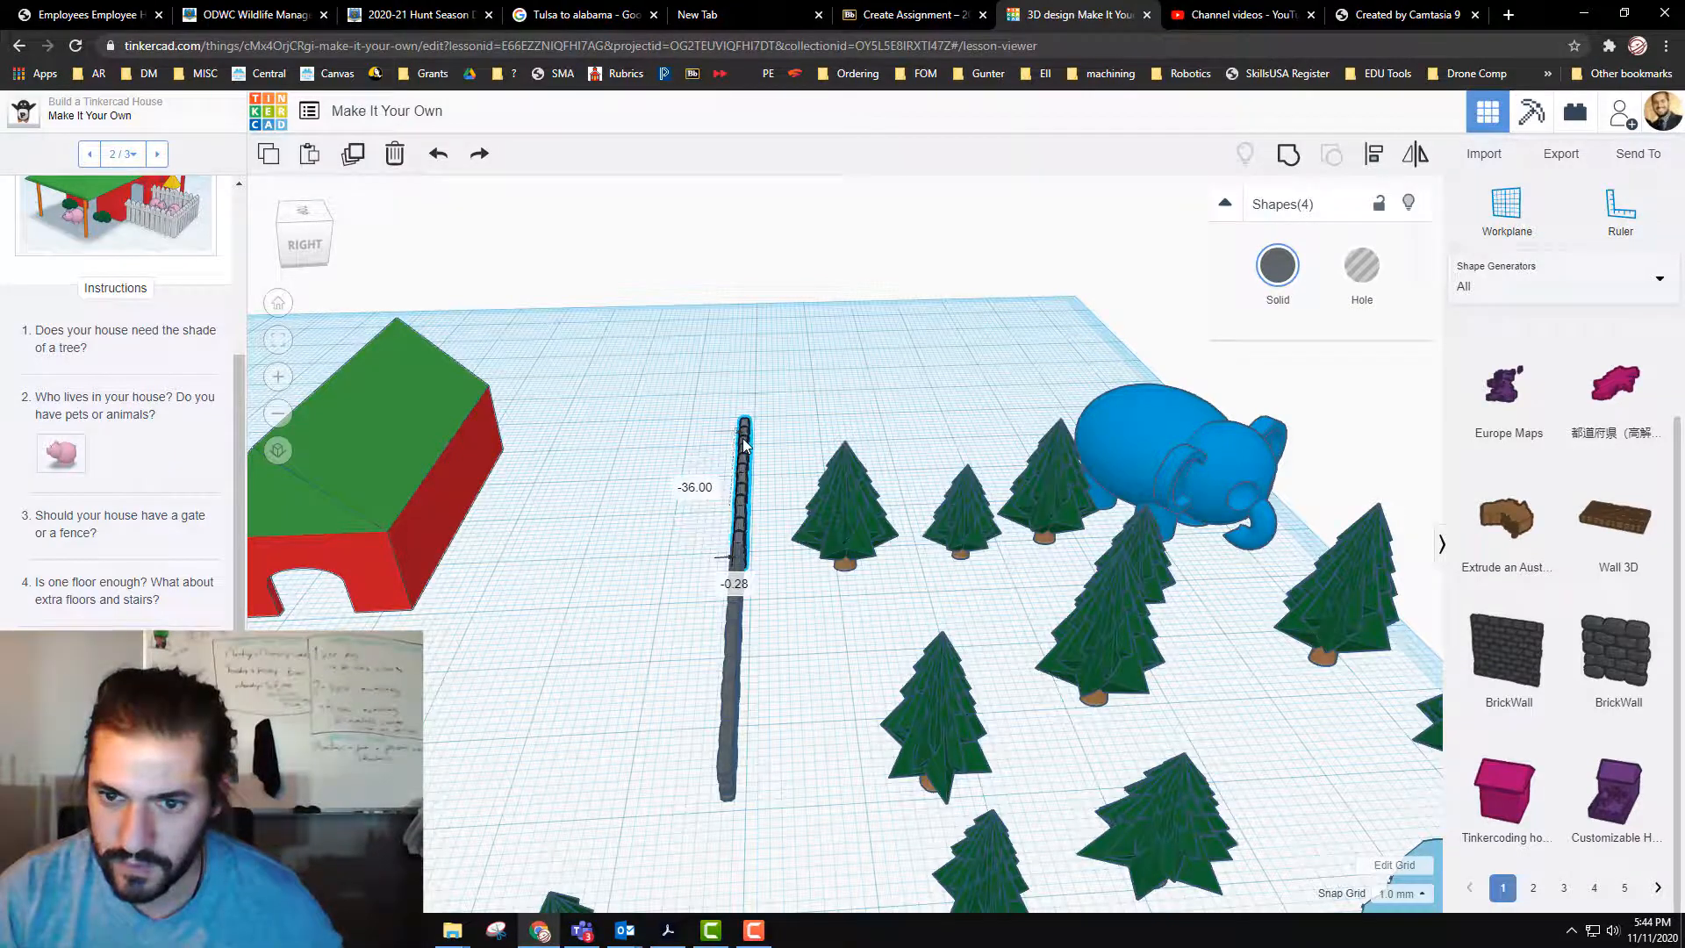
{"action": "left_click", "coordinate": [747, 584]}
{"action": "type", "text": "0"}
{"action": "key", "text": "Return"}
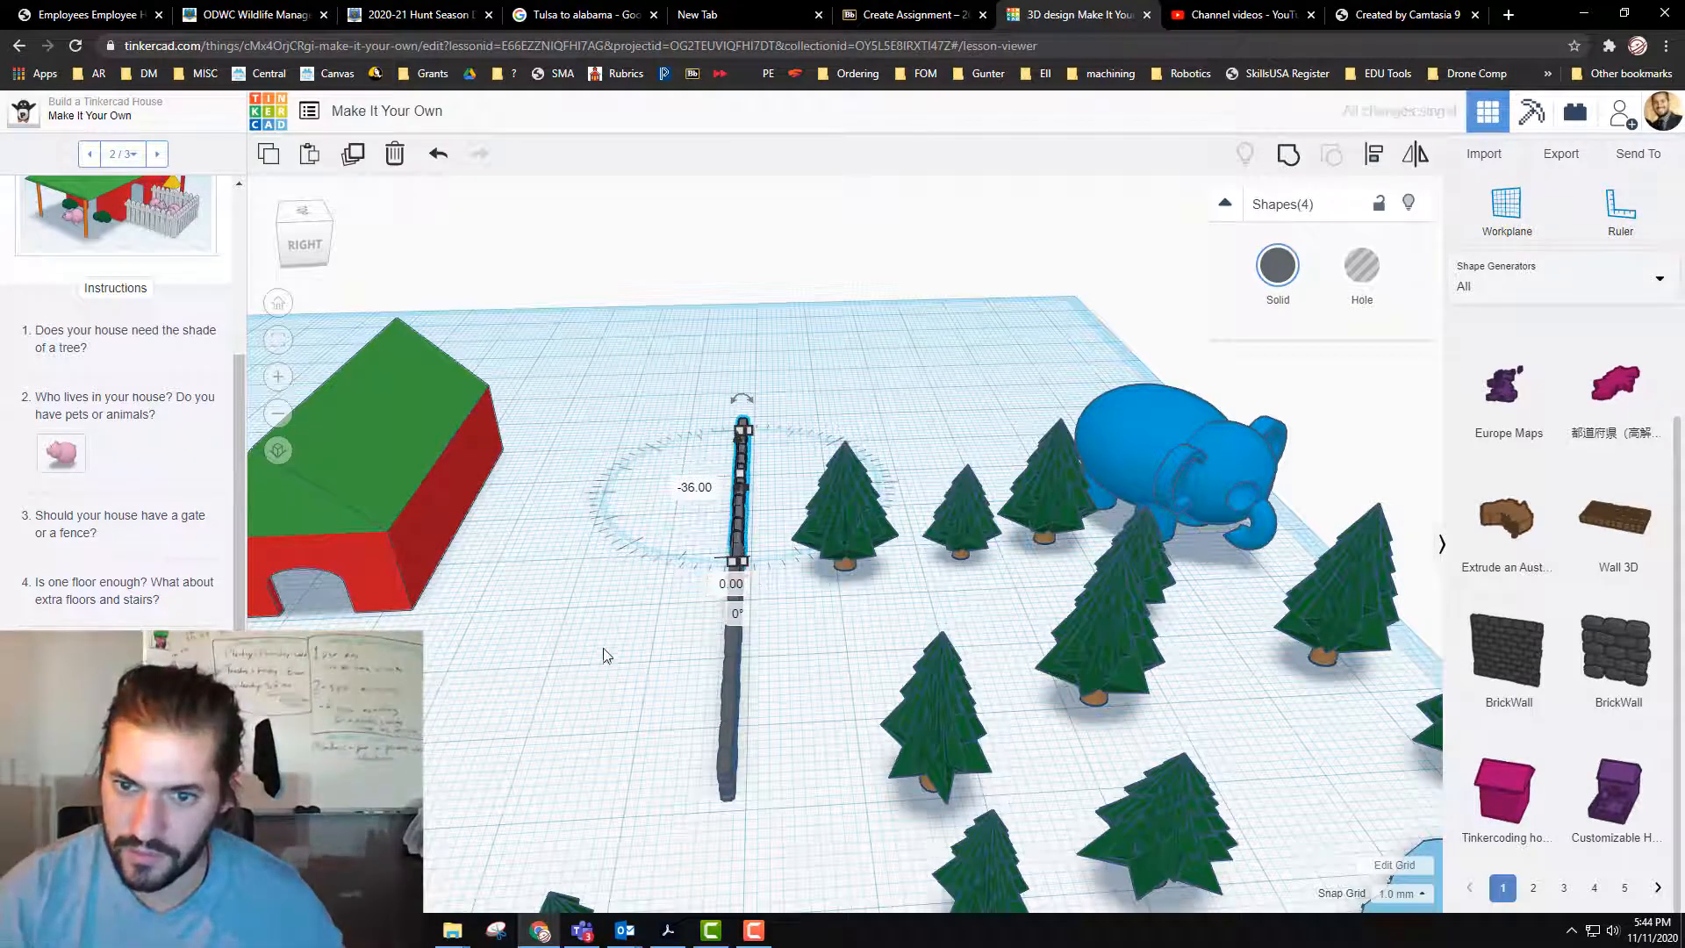
Step: Try to duplicate the full eight-segment wall, and undo the evergreen trees pasted instead
{"action": "left_click_drag", "start_coordinate": [712, 375], "coordinate": [733, 469]}
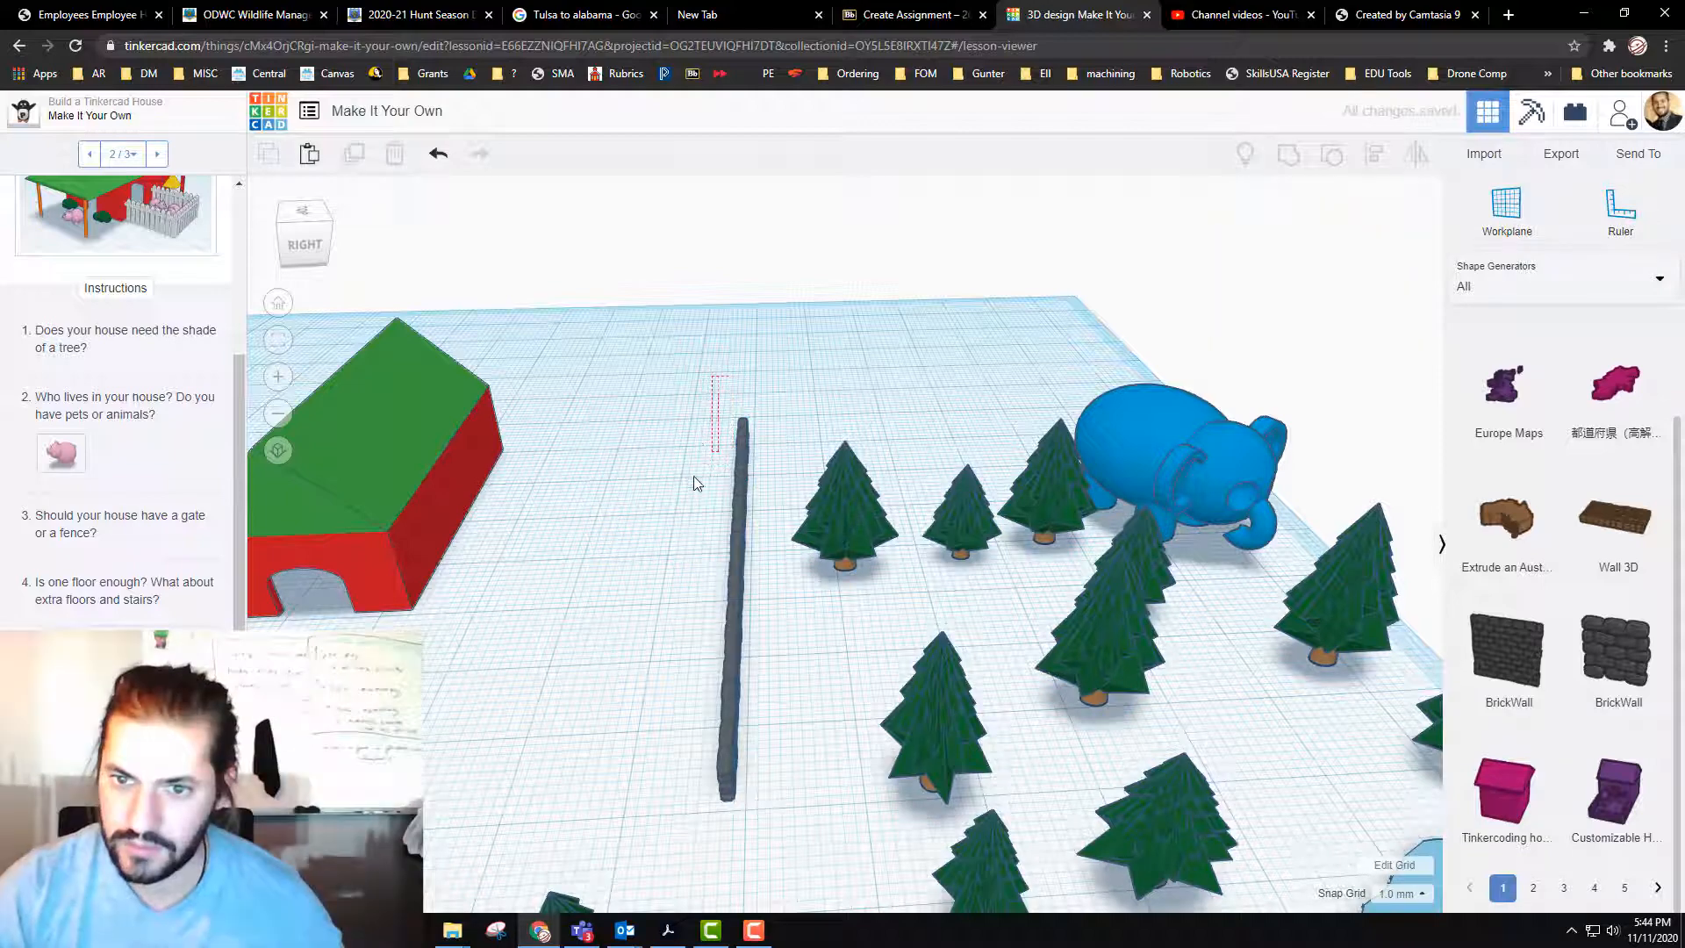
{"action": "right_click_drag", "start_coordinate": [693, 476], "coordinate": [761, 453]}
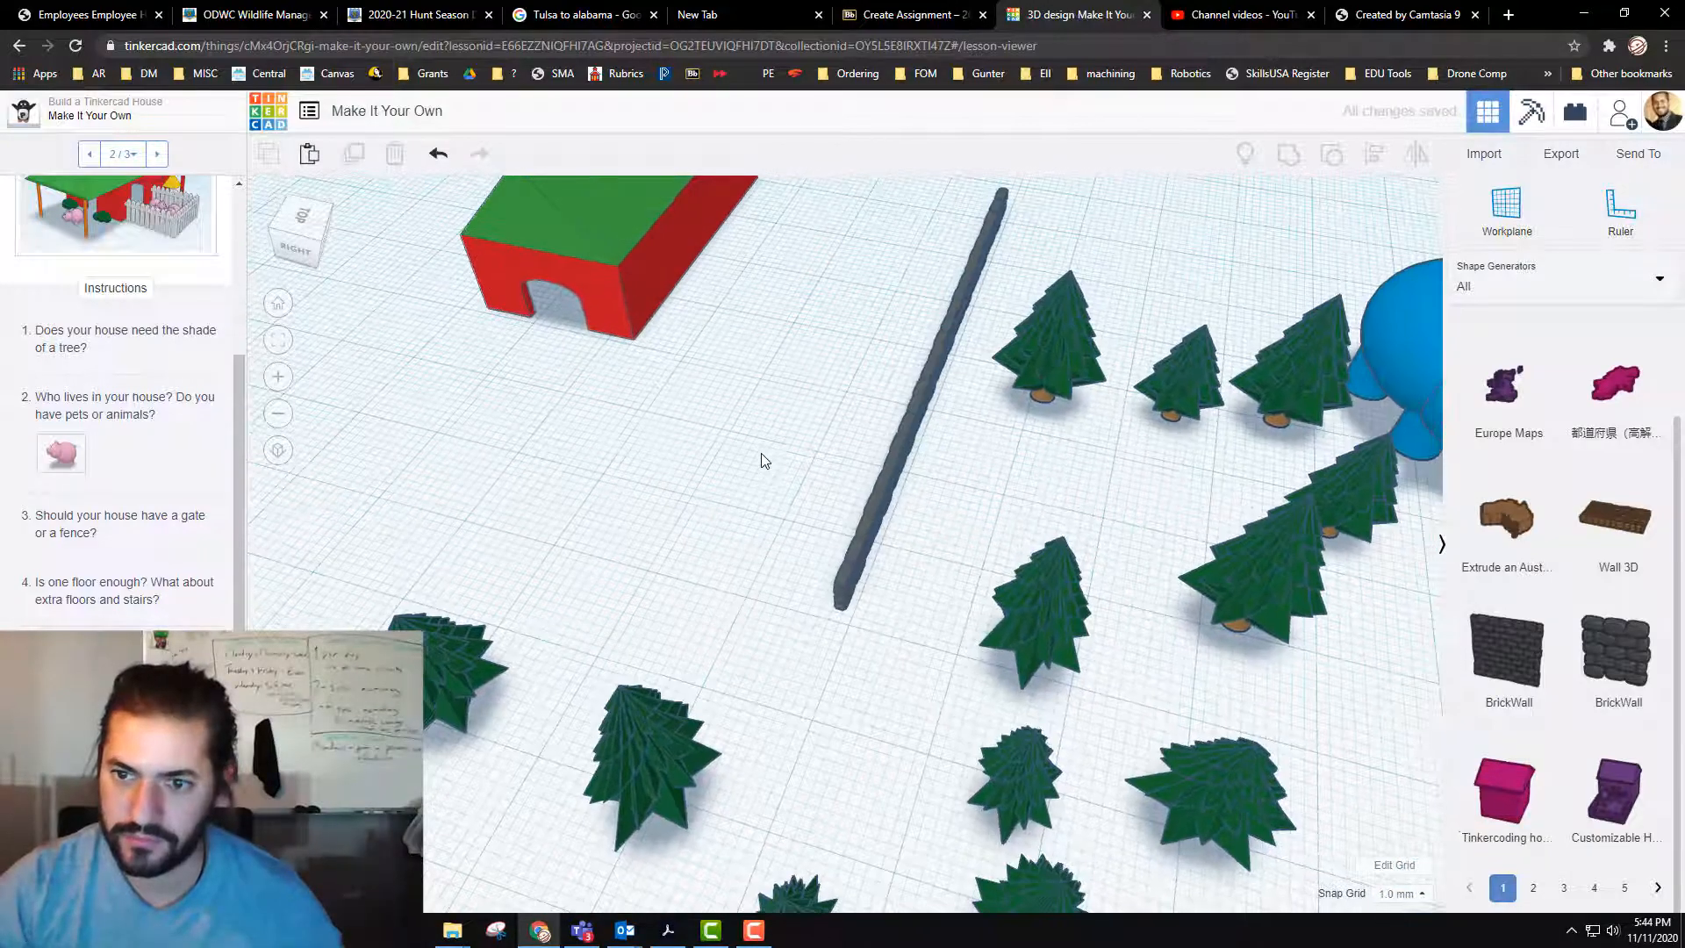
{"action": "scroll", "coordinate": [763, 455], "scroll_direction": "down", "scroll_amount": 4}
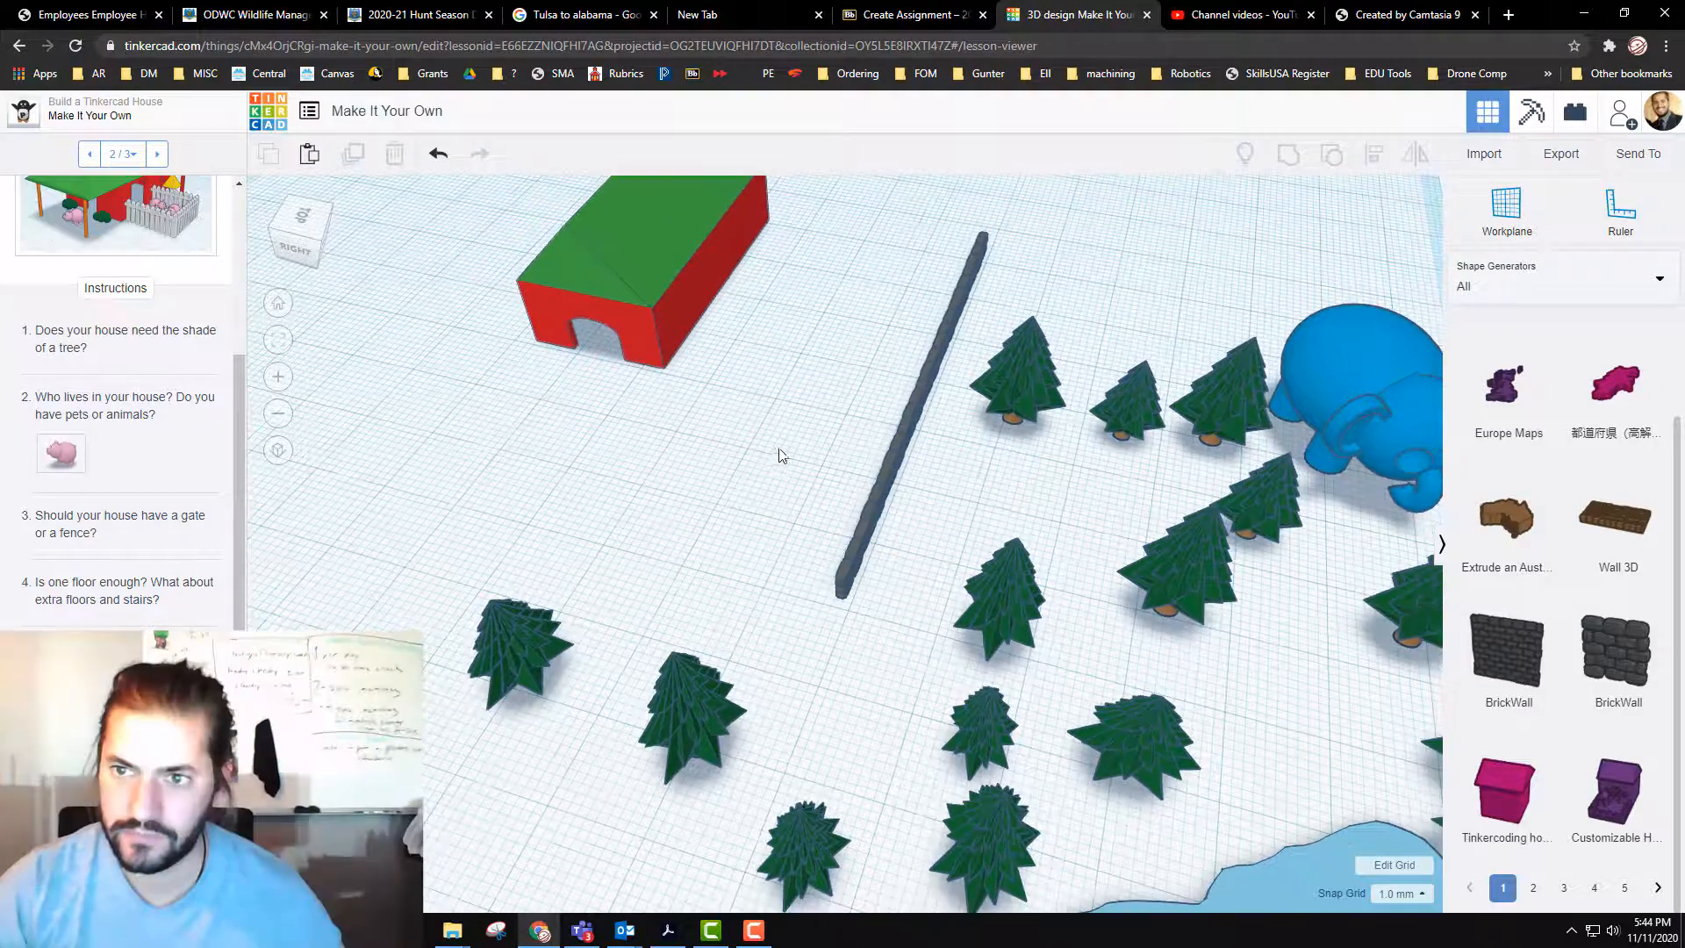
{"action": "scroll", "coordinate": [857, 470], "scroll_direction": "down", "scroll_amount": 5}
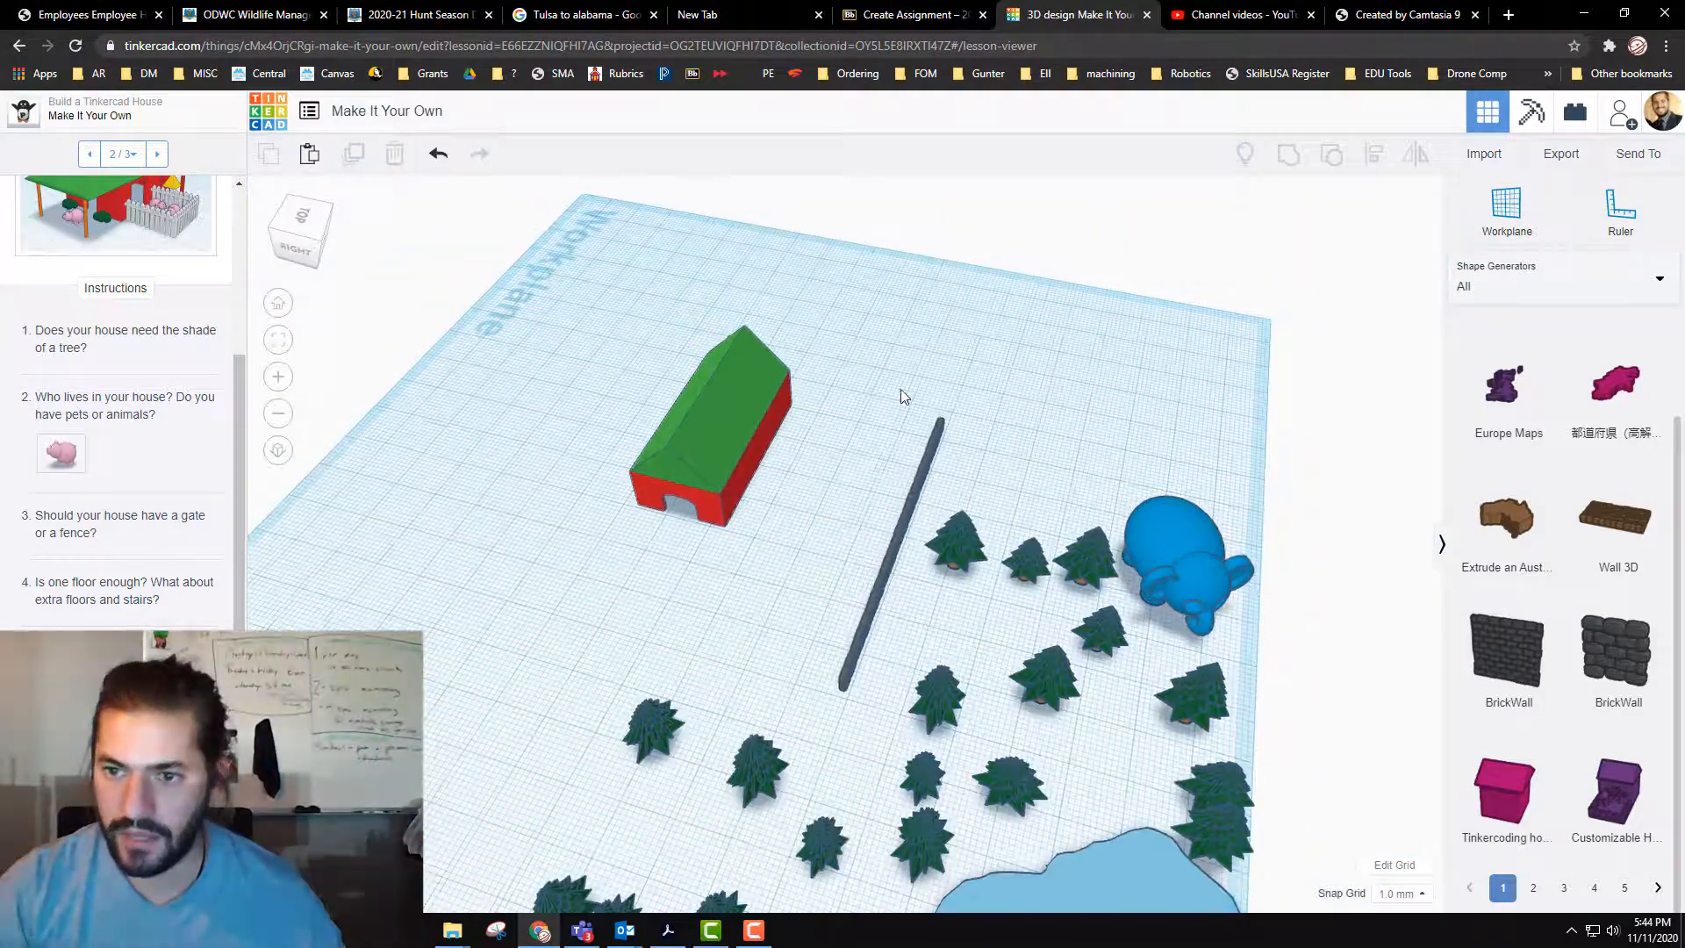
{"action": "right_click_drag", "start_coordinate": [907, 660], "coordinate": [800, 425]}
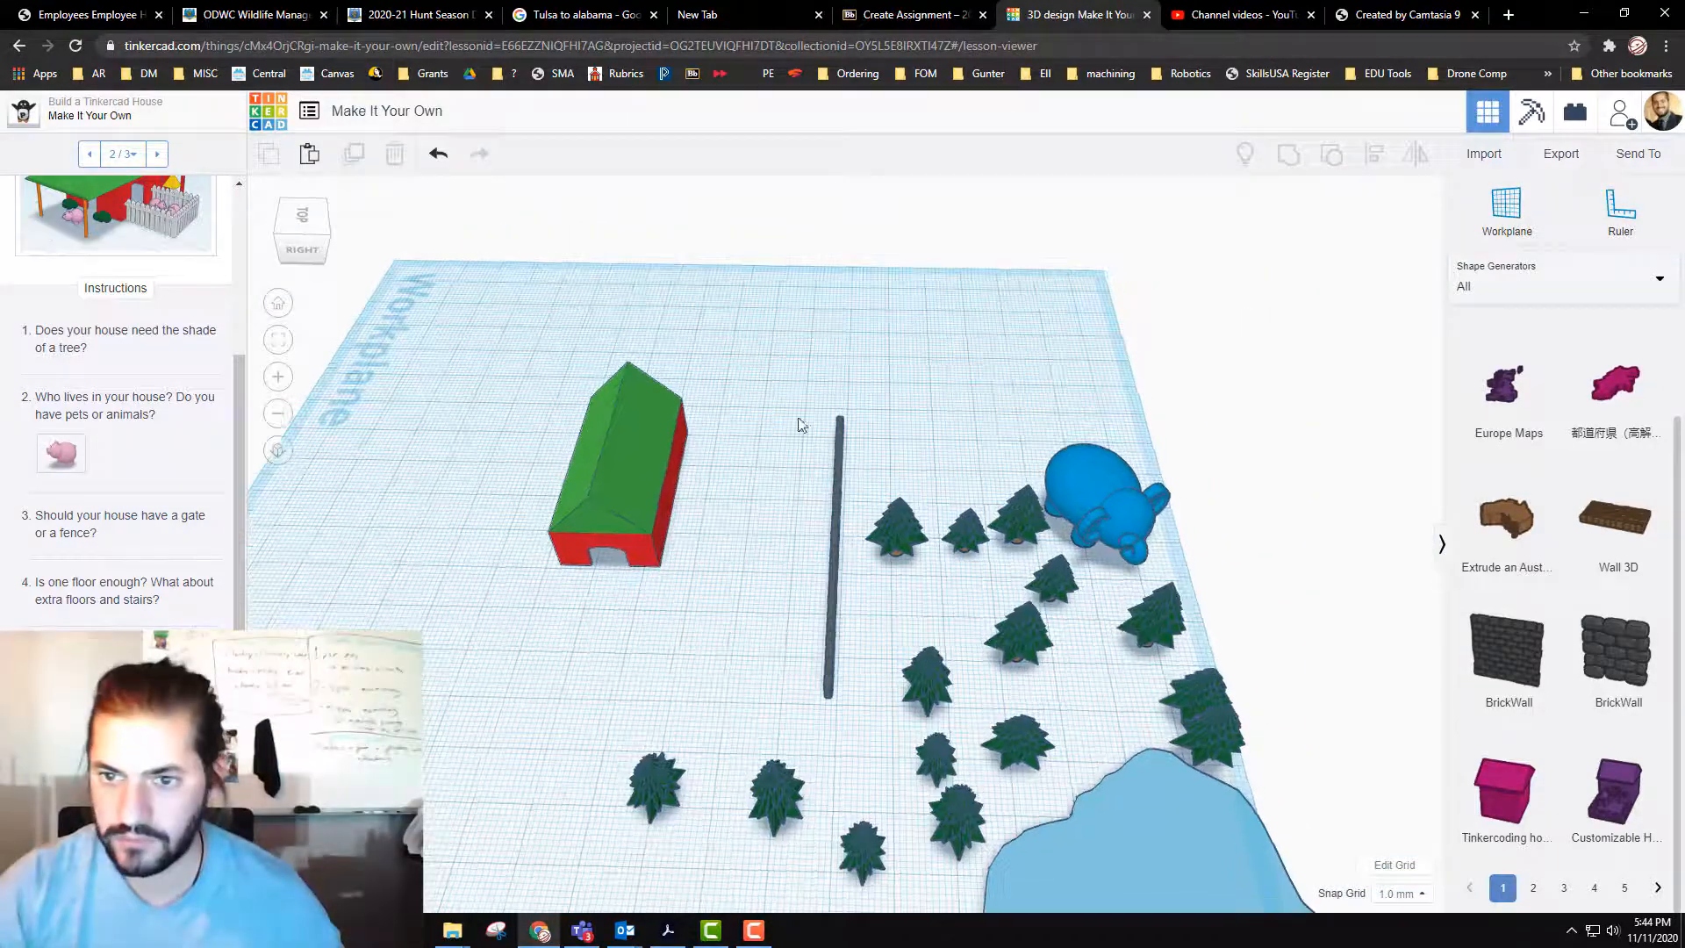
{"action": "left_click_drag", "start_coordinate": [858, 653], "coordinate": [852, 671]}
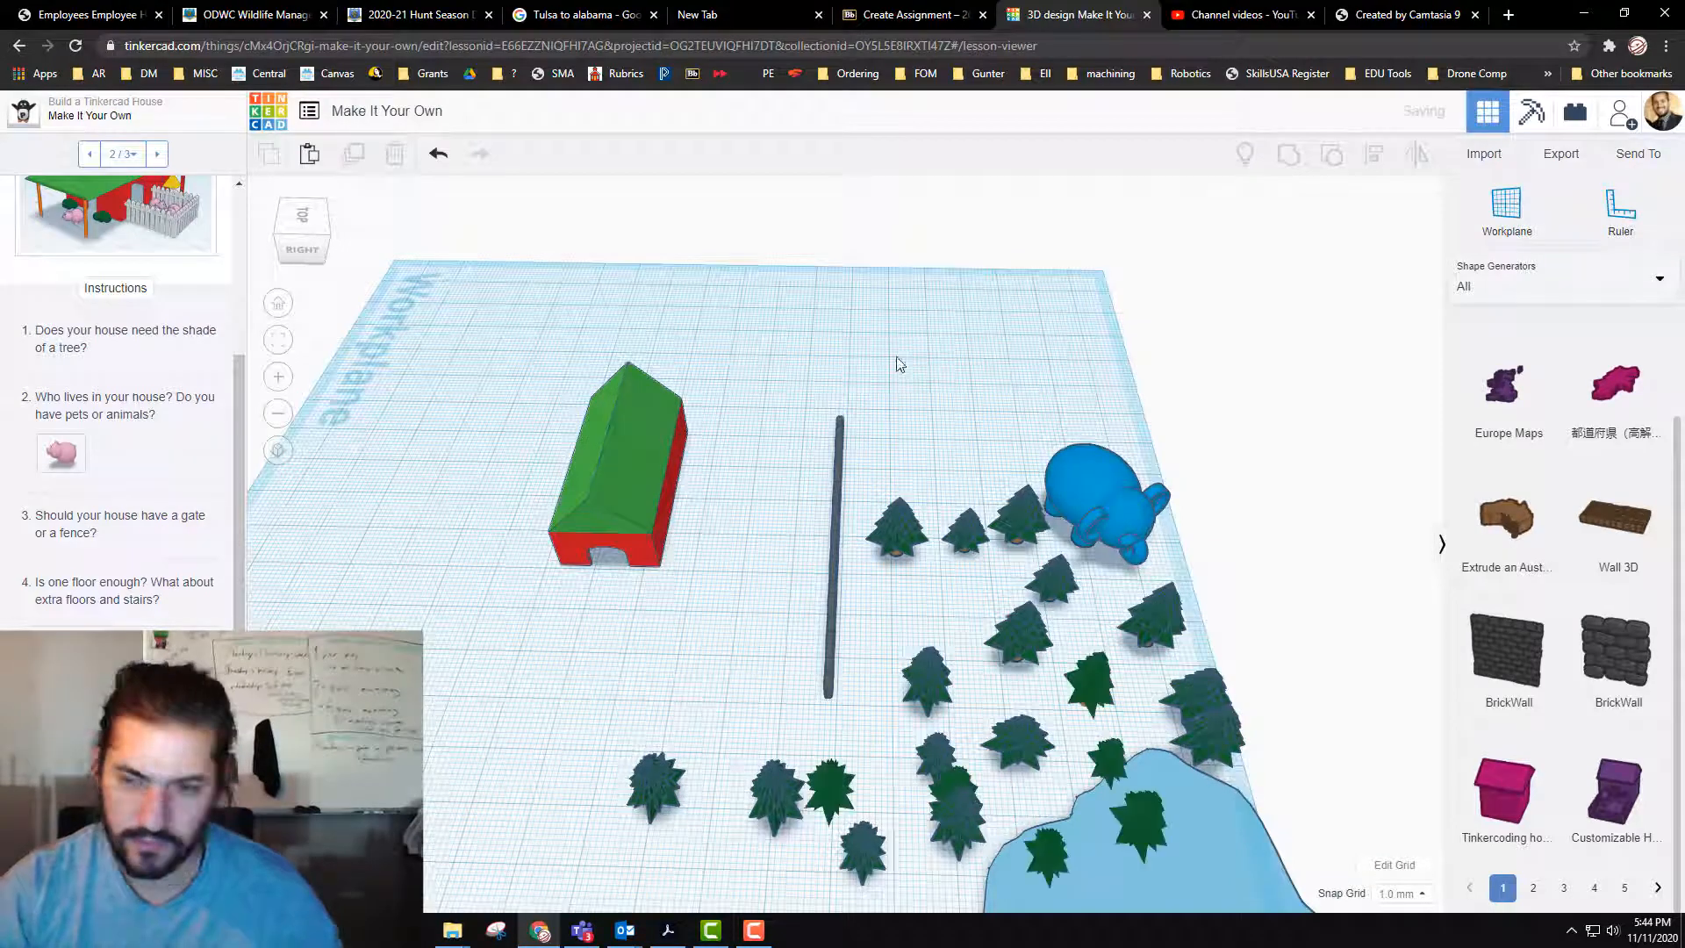
{"action": "left_click_drag", "start_coordinate": [795, 645], "coordinate": [1180, 909]}
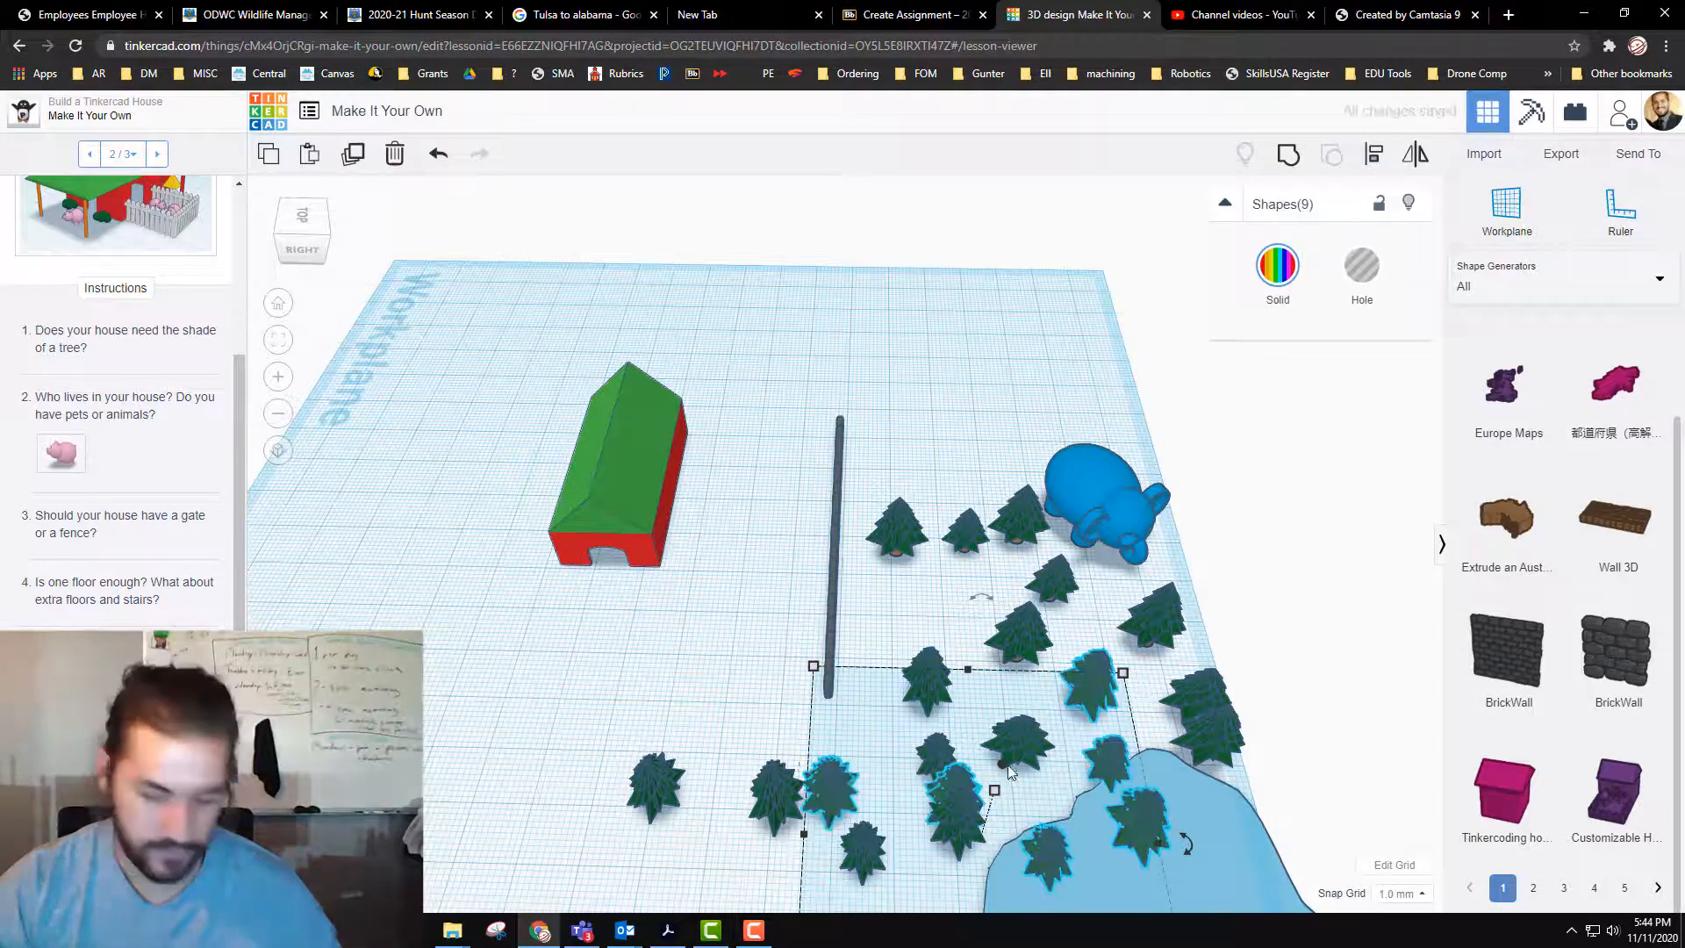
{"action": "key", "text": "ctrl+z"}
{"action": "key", "text": "ctrl+z"}
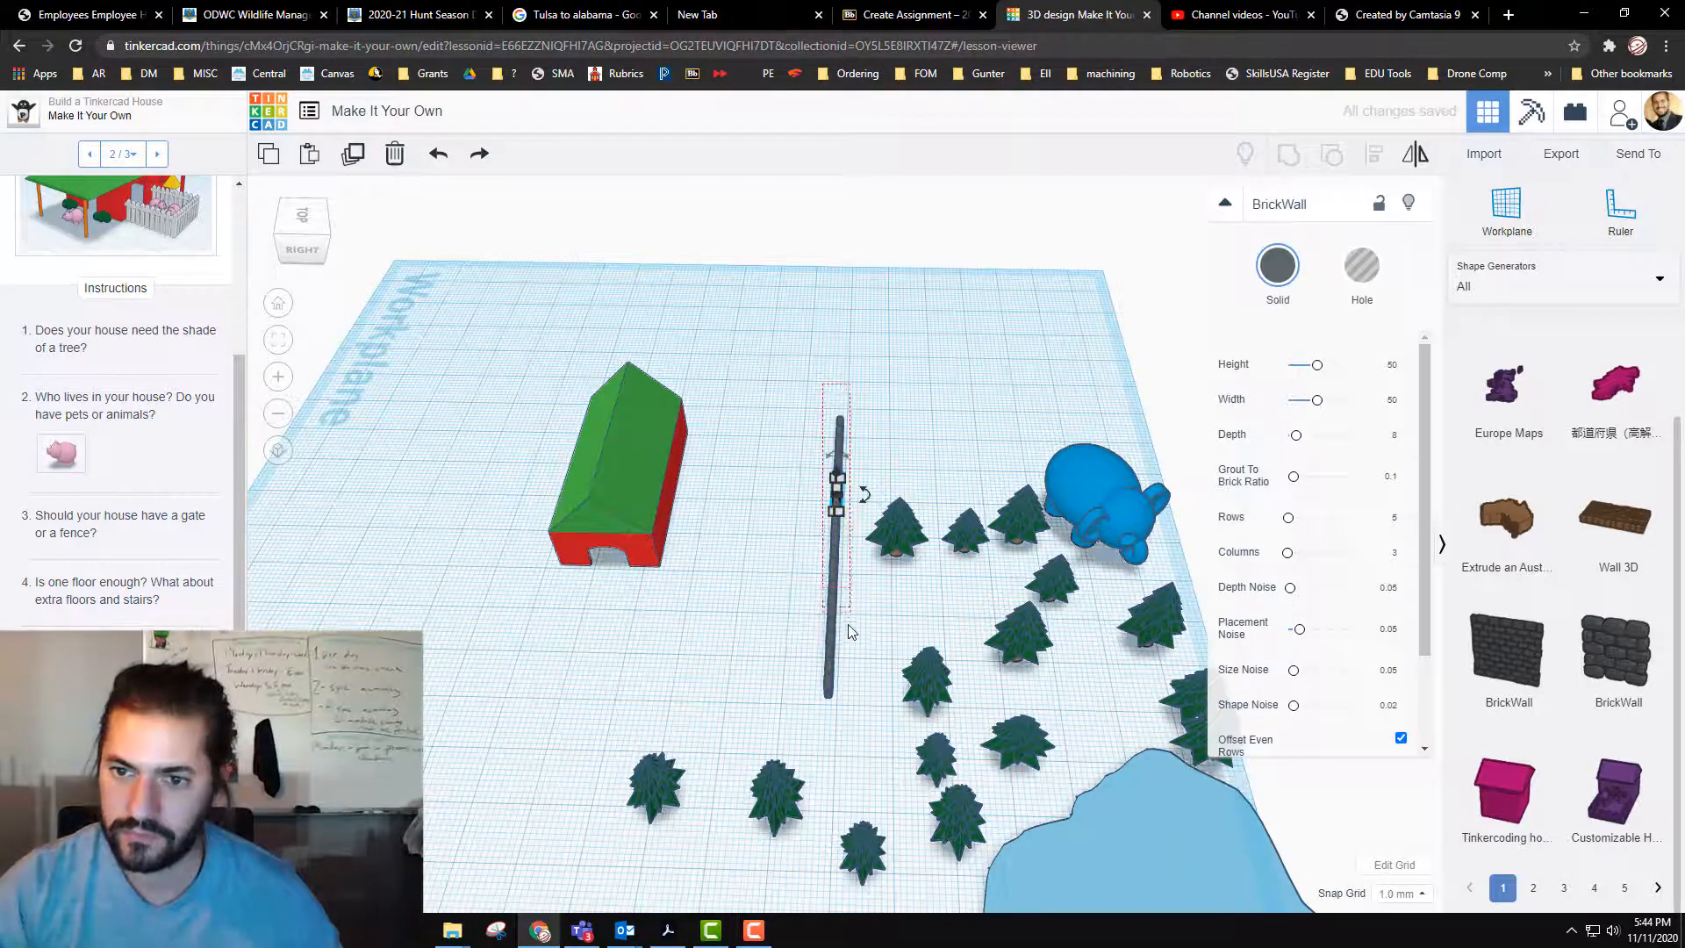
Step: Duplicate the eight-segment wall and move the copy along the wall's line to extend it to the workplane's far edge
{"action": "key", "text": "ctrl+z"}
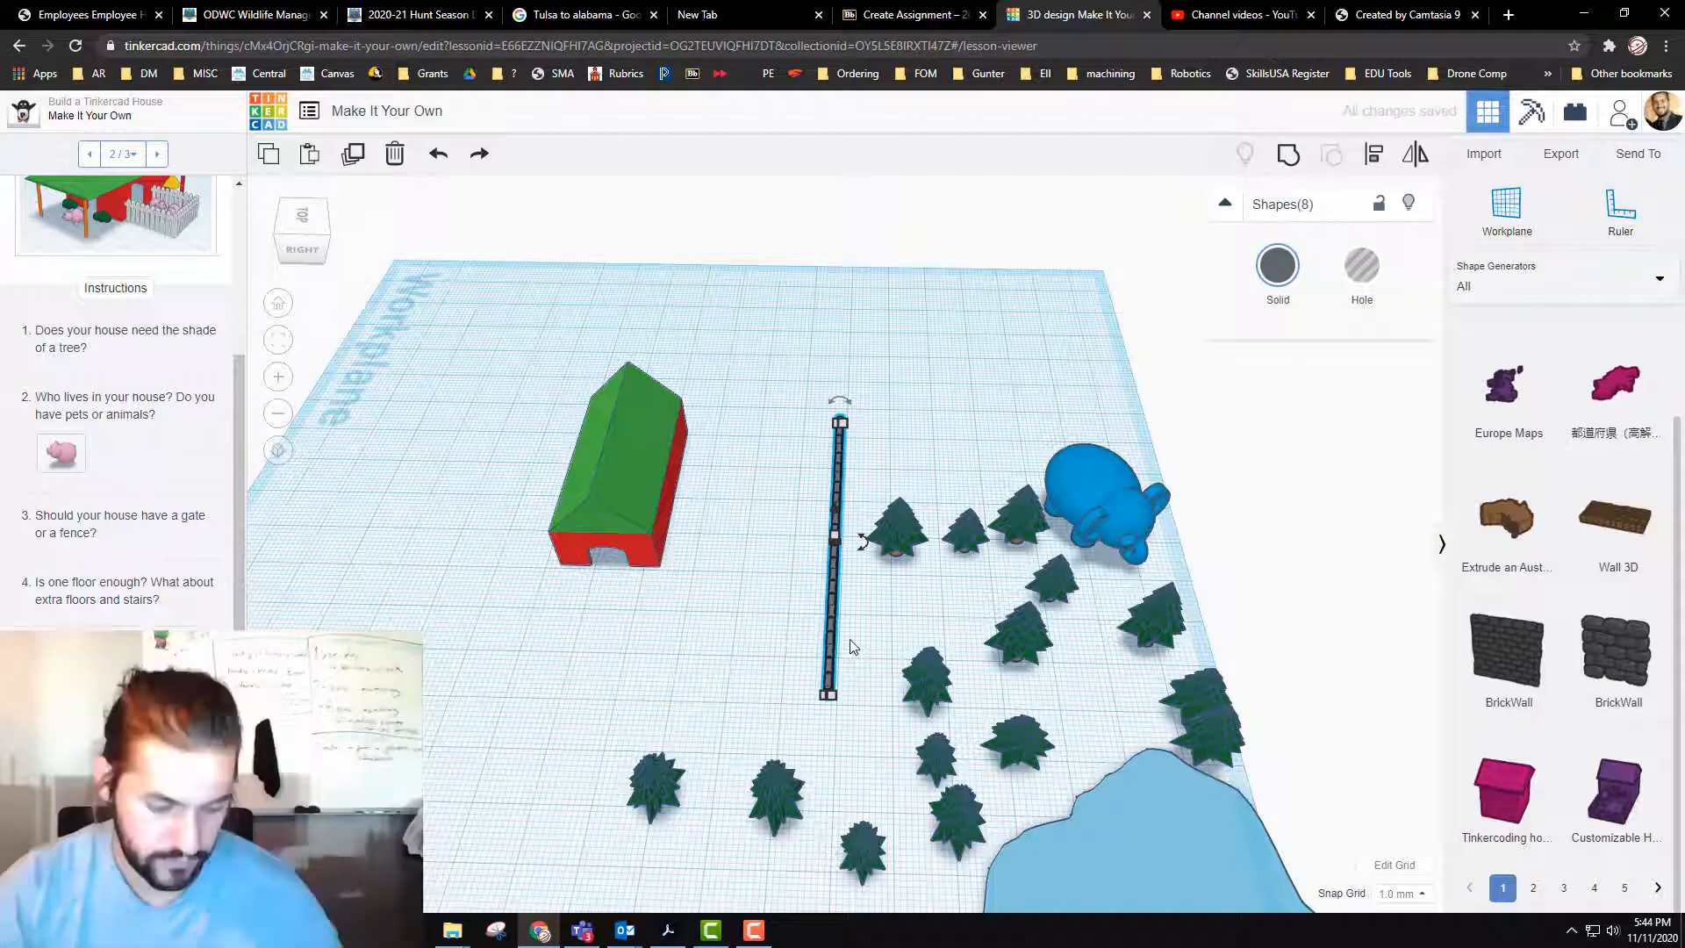
{"action": "key", "text": "Right"}
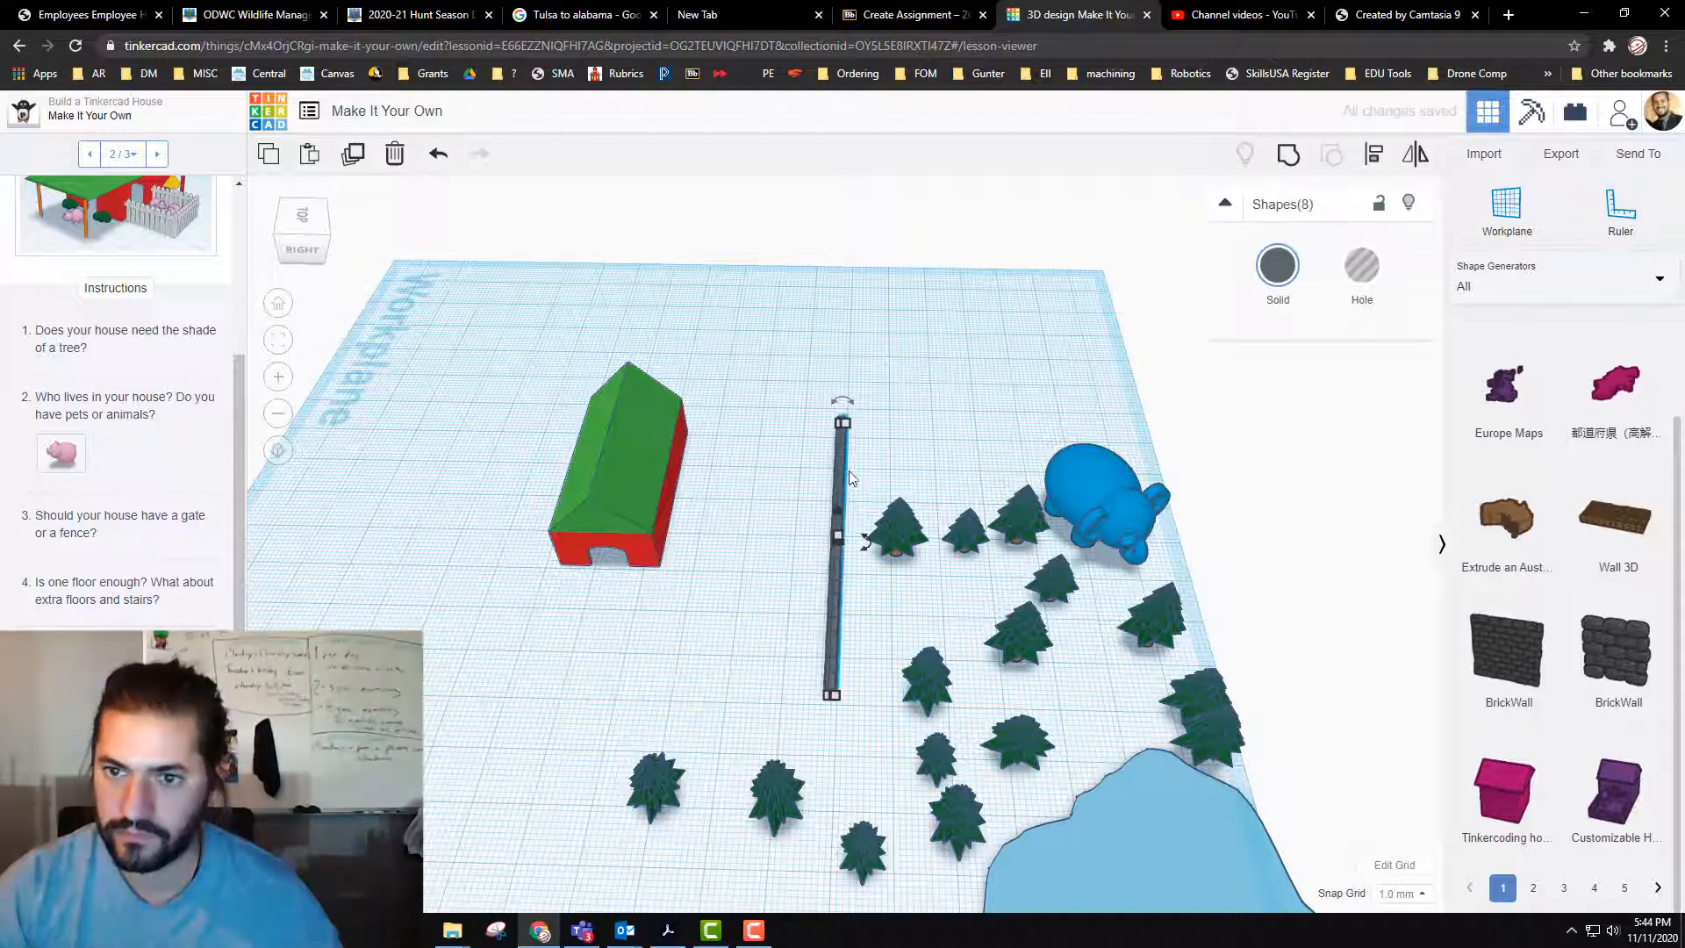
{"action": "left_click_drag", "start_coordinate": [843, 471], "coordinate": [848, 298]}
{"action": "left_click", "coordinate": [875, 312]}
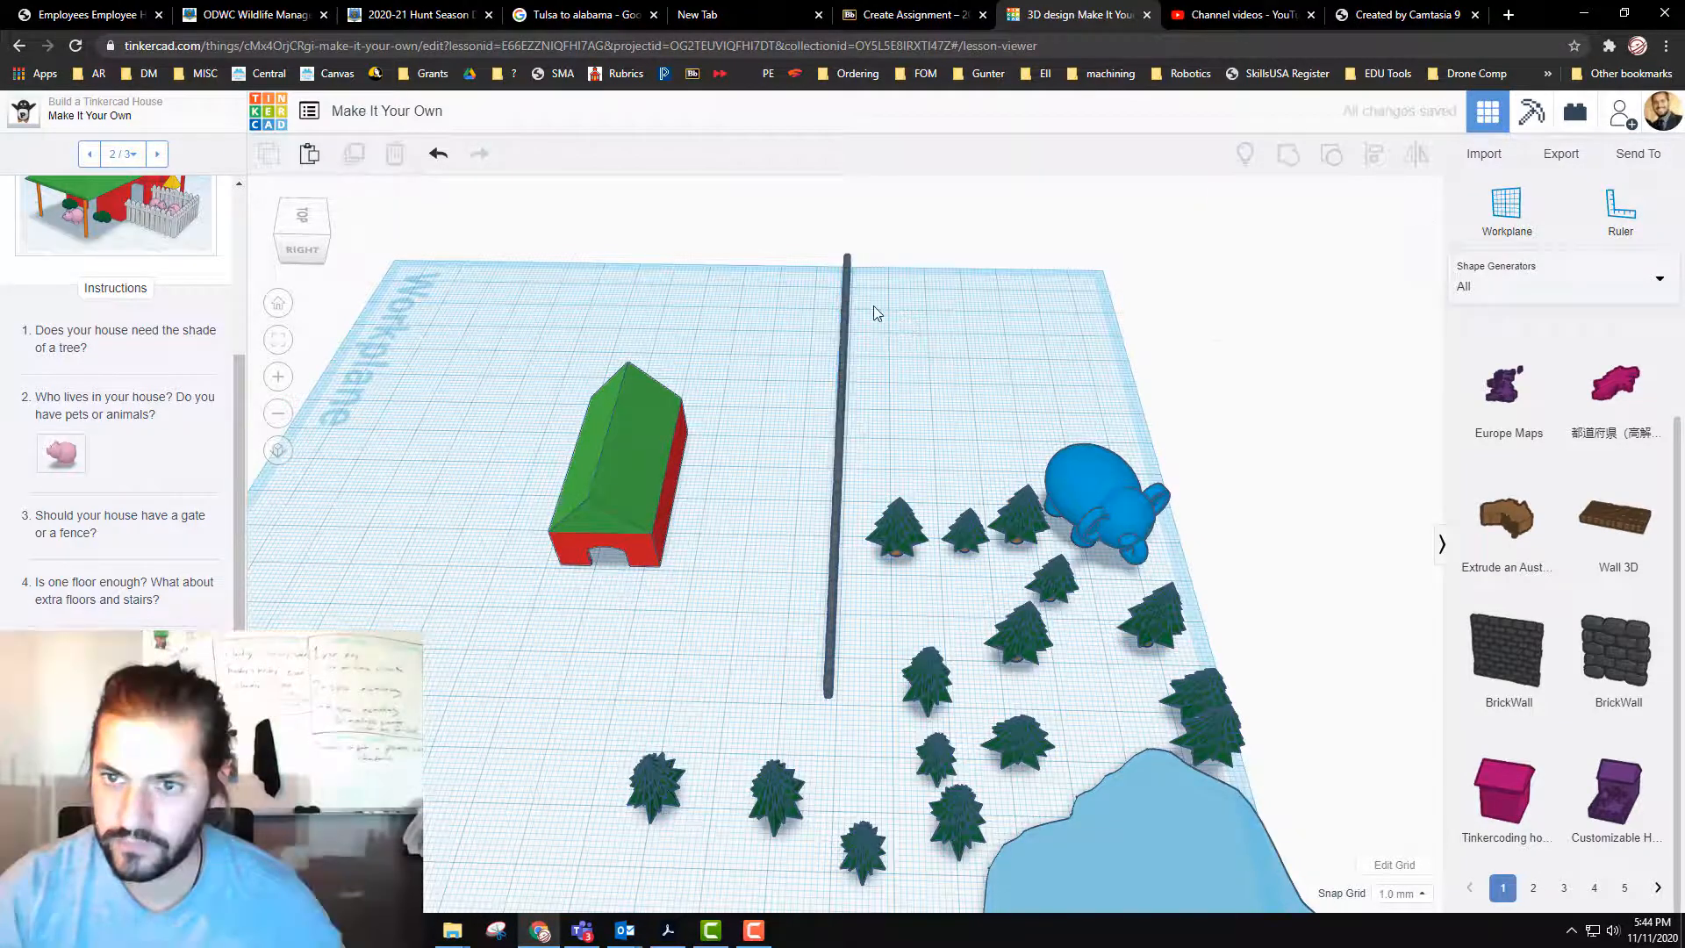
Step: Duplicate the full sixteen-segment wall and move the copy to the opposite side of the house, about 117 mm across and 7 mm along
{"action": "left_click", "coordinate": [845, 739]}
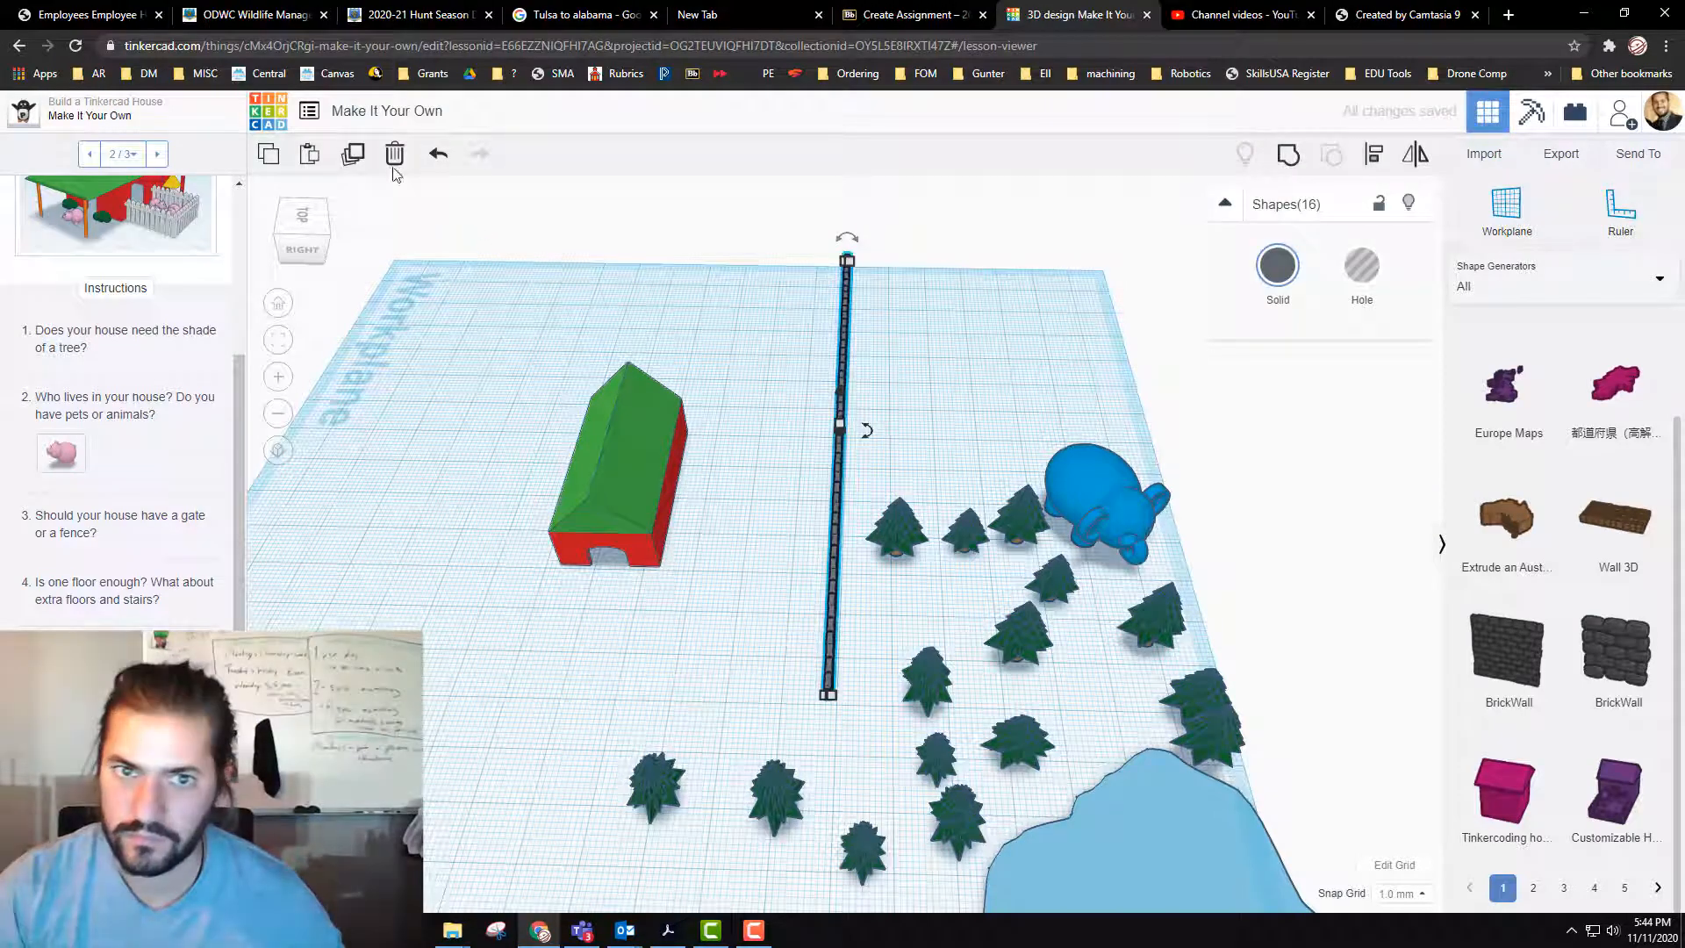
{"action": "left_click", "coordinate": [354, 158]}
{"action": "left_click", "coordinate": [837, 482]}
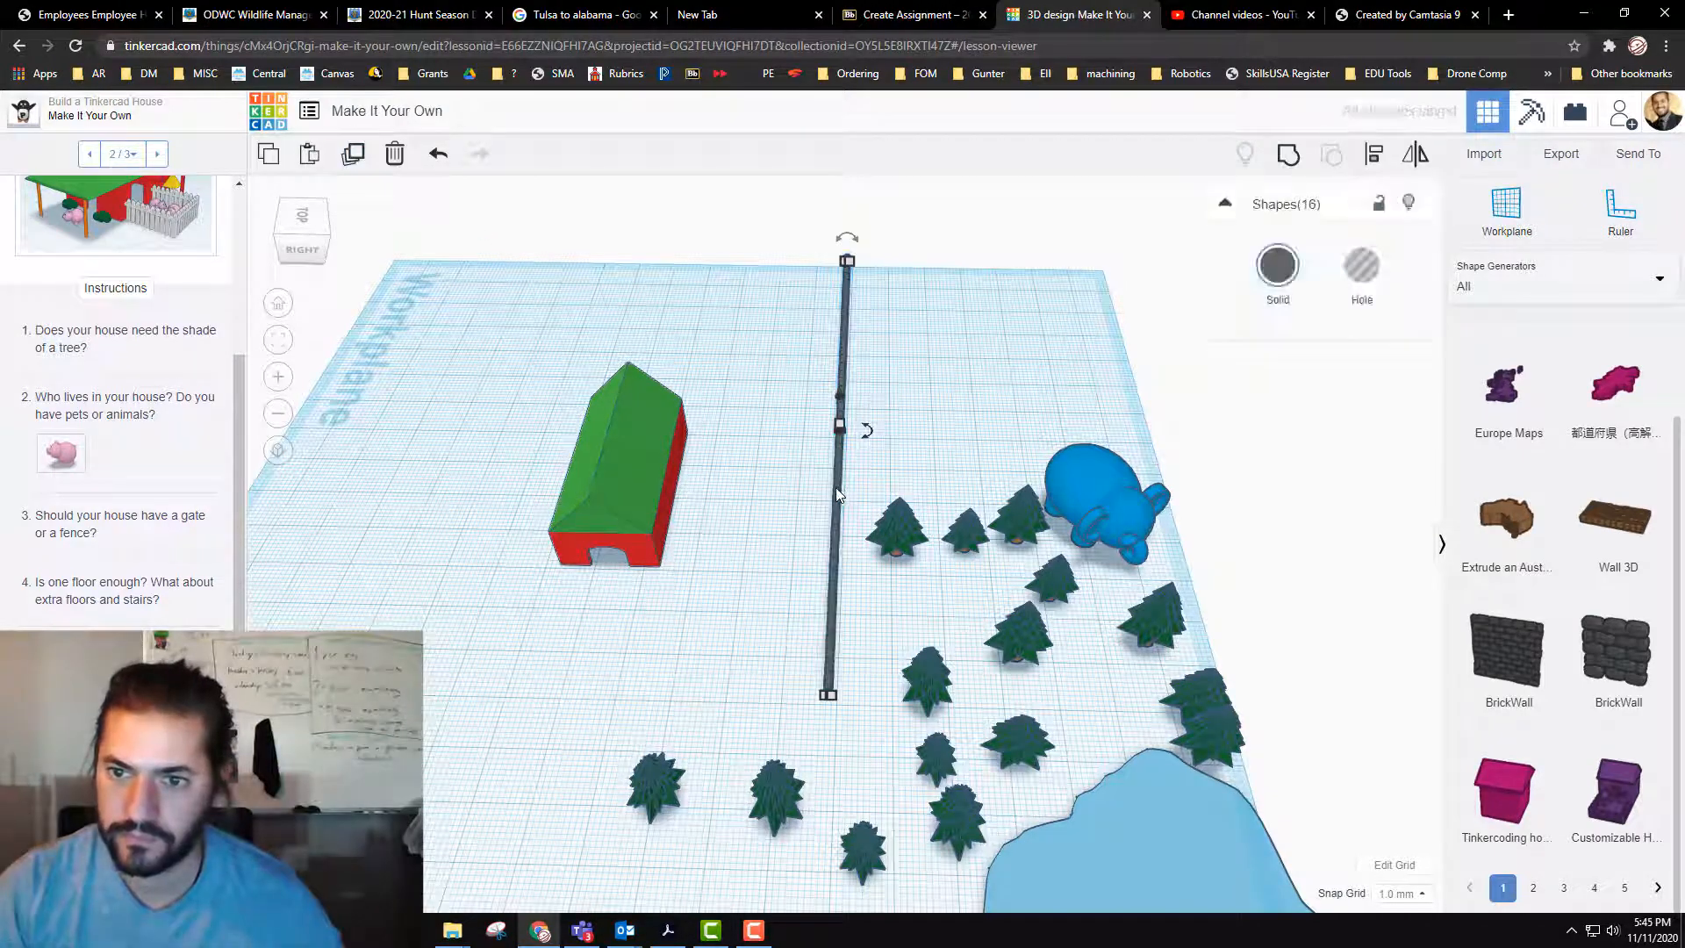
{"action": "left_click_drag", "start_coordinate": [619, 486], "coordinate": [284, 500]}
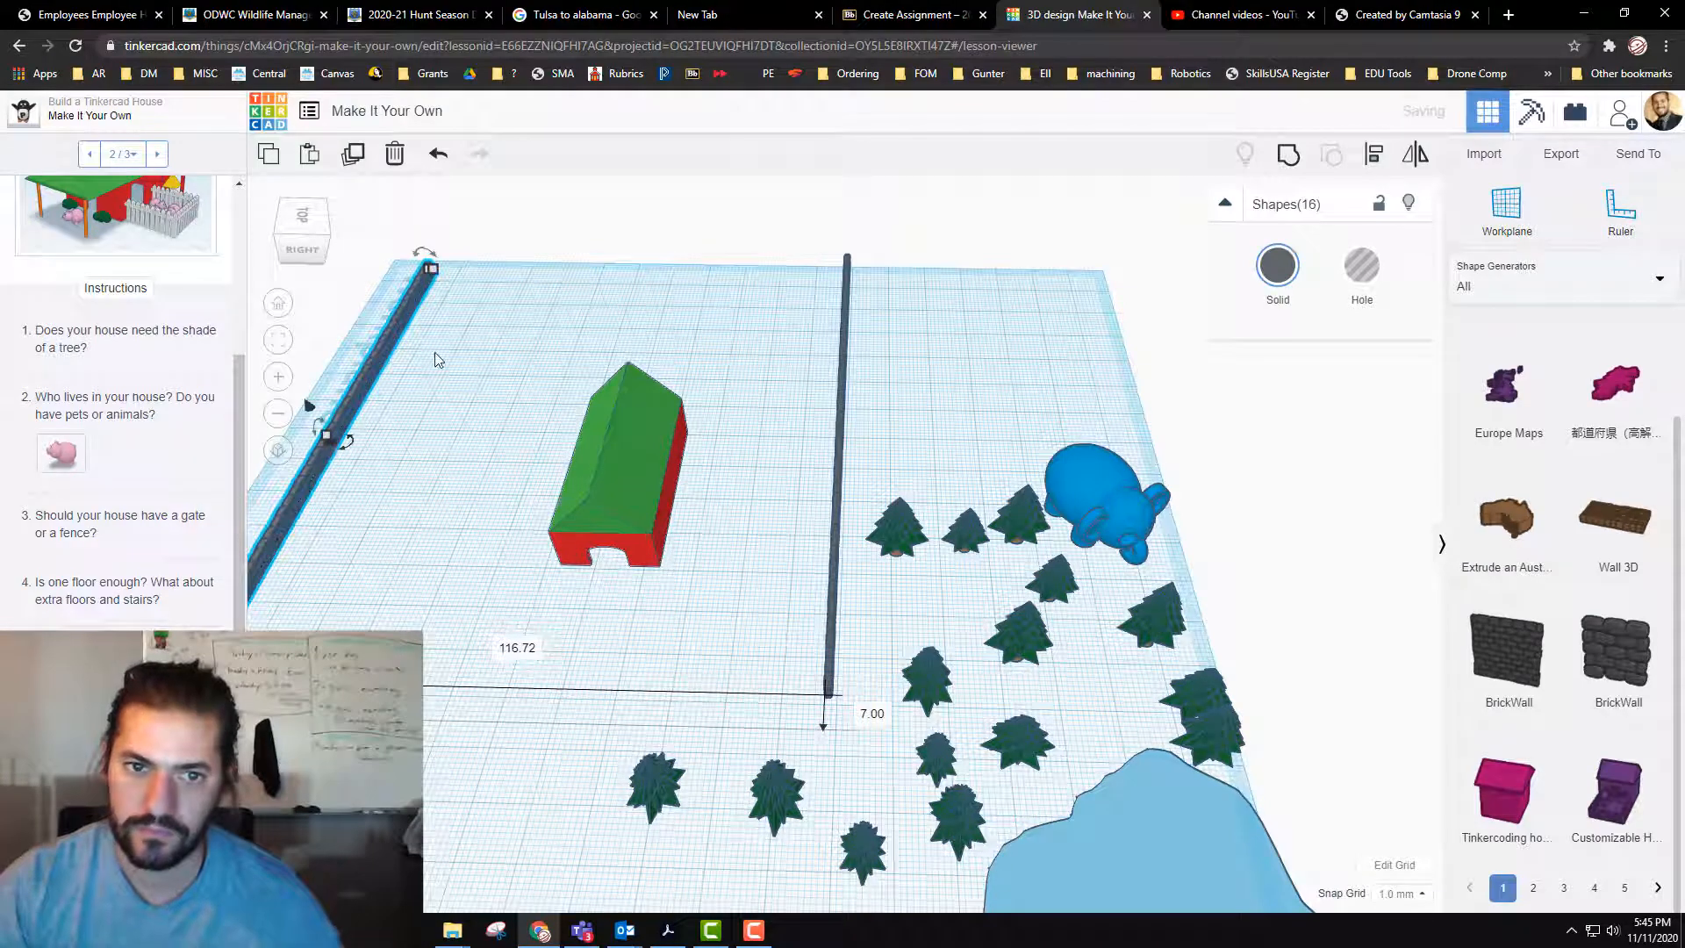
Step: Try to duplicate the wall at the workplane's edge again, and undo the shift of a single brick segment
{"action": "left_click", "coordinate": [364, 156]}
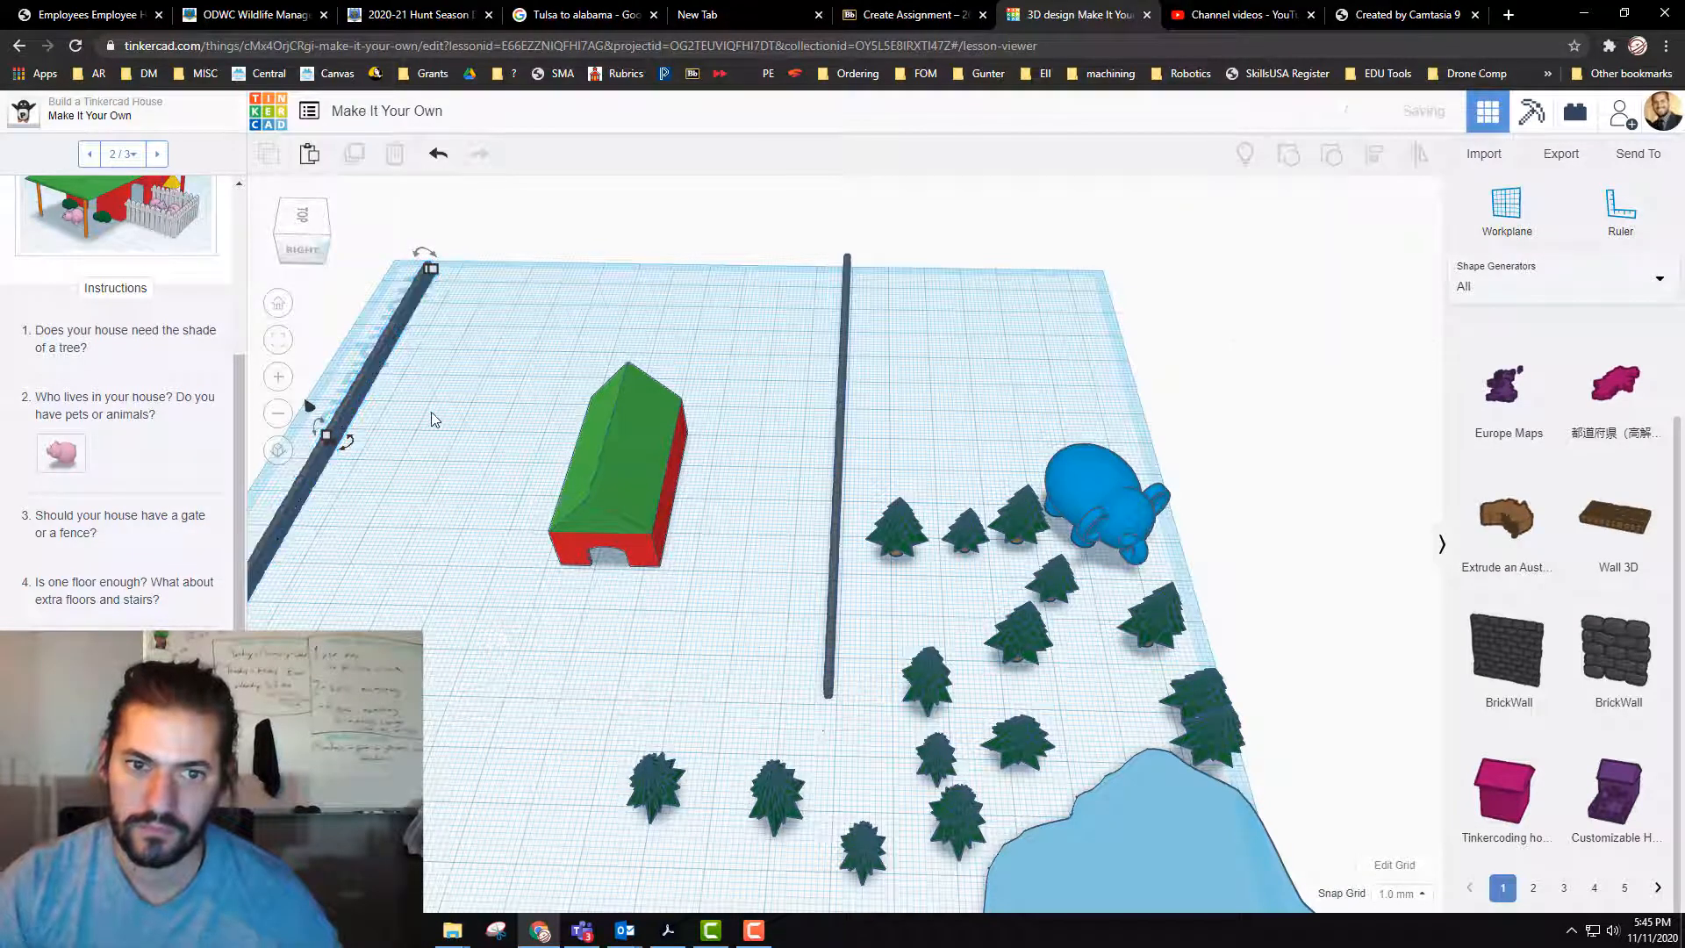
{"action": "left_click", "coordinate": [335, 452]}
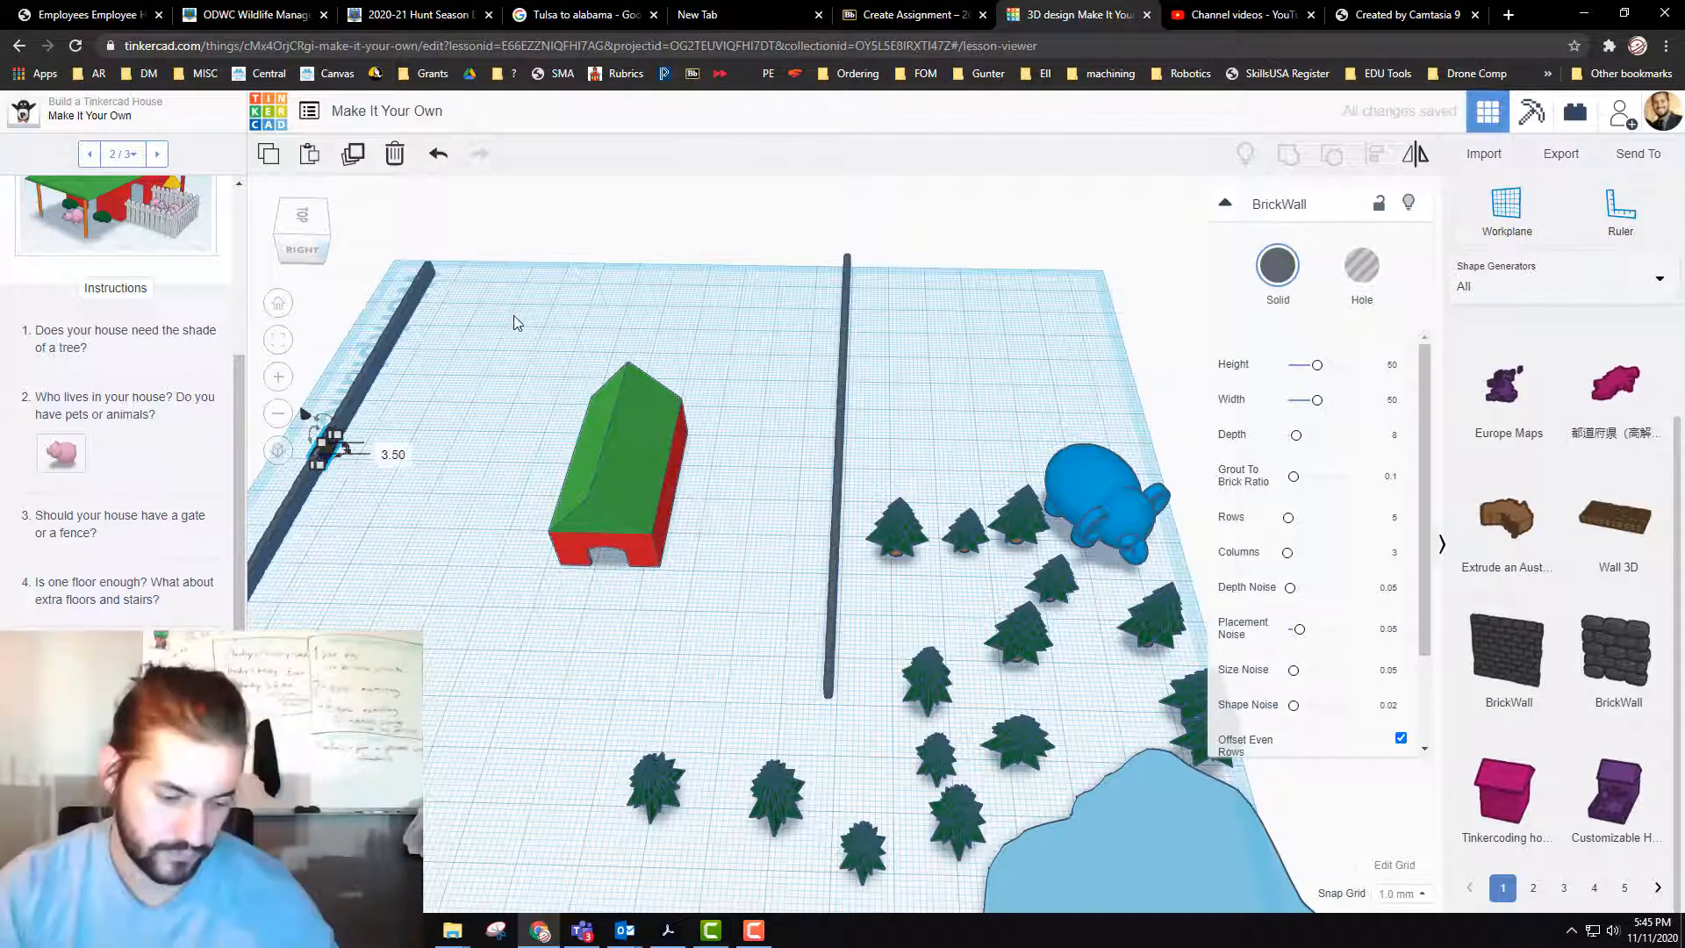
{"action": "key", "text": "ctrl+z"}
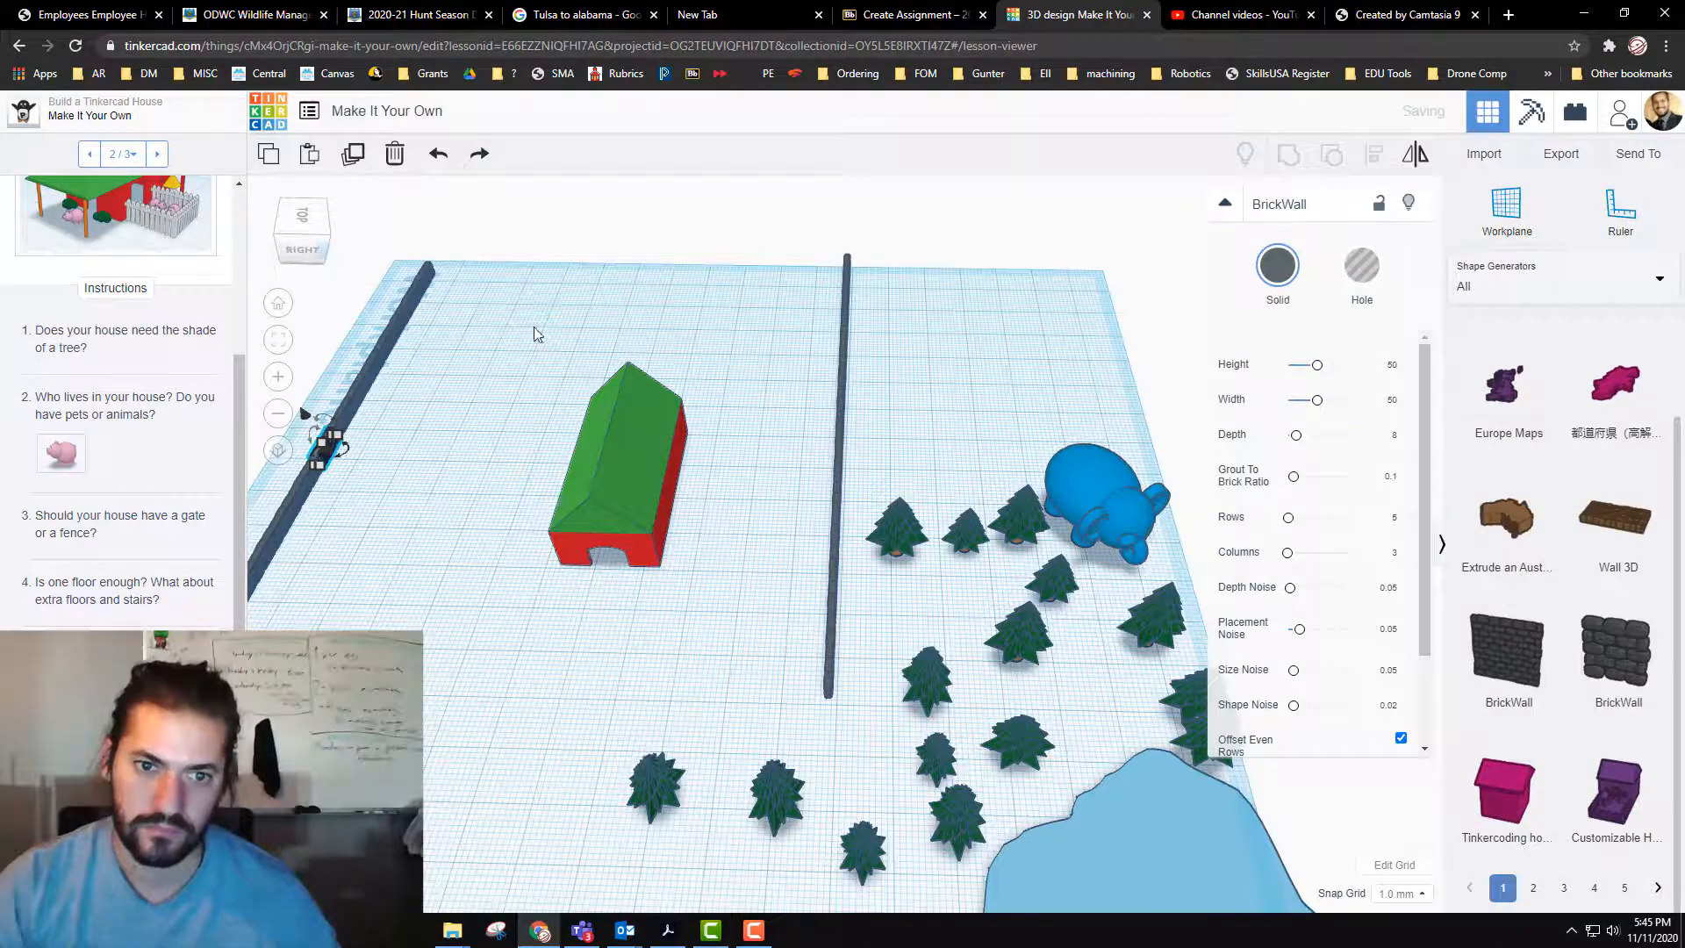
{"action": "left_click", "coordinate": [533, 326]}
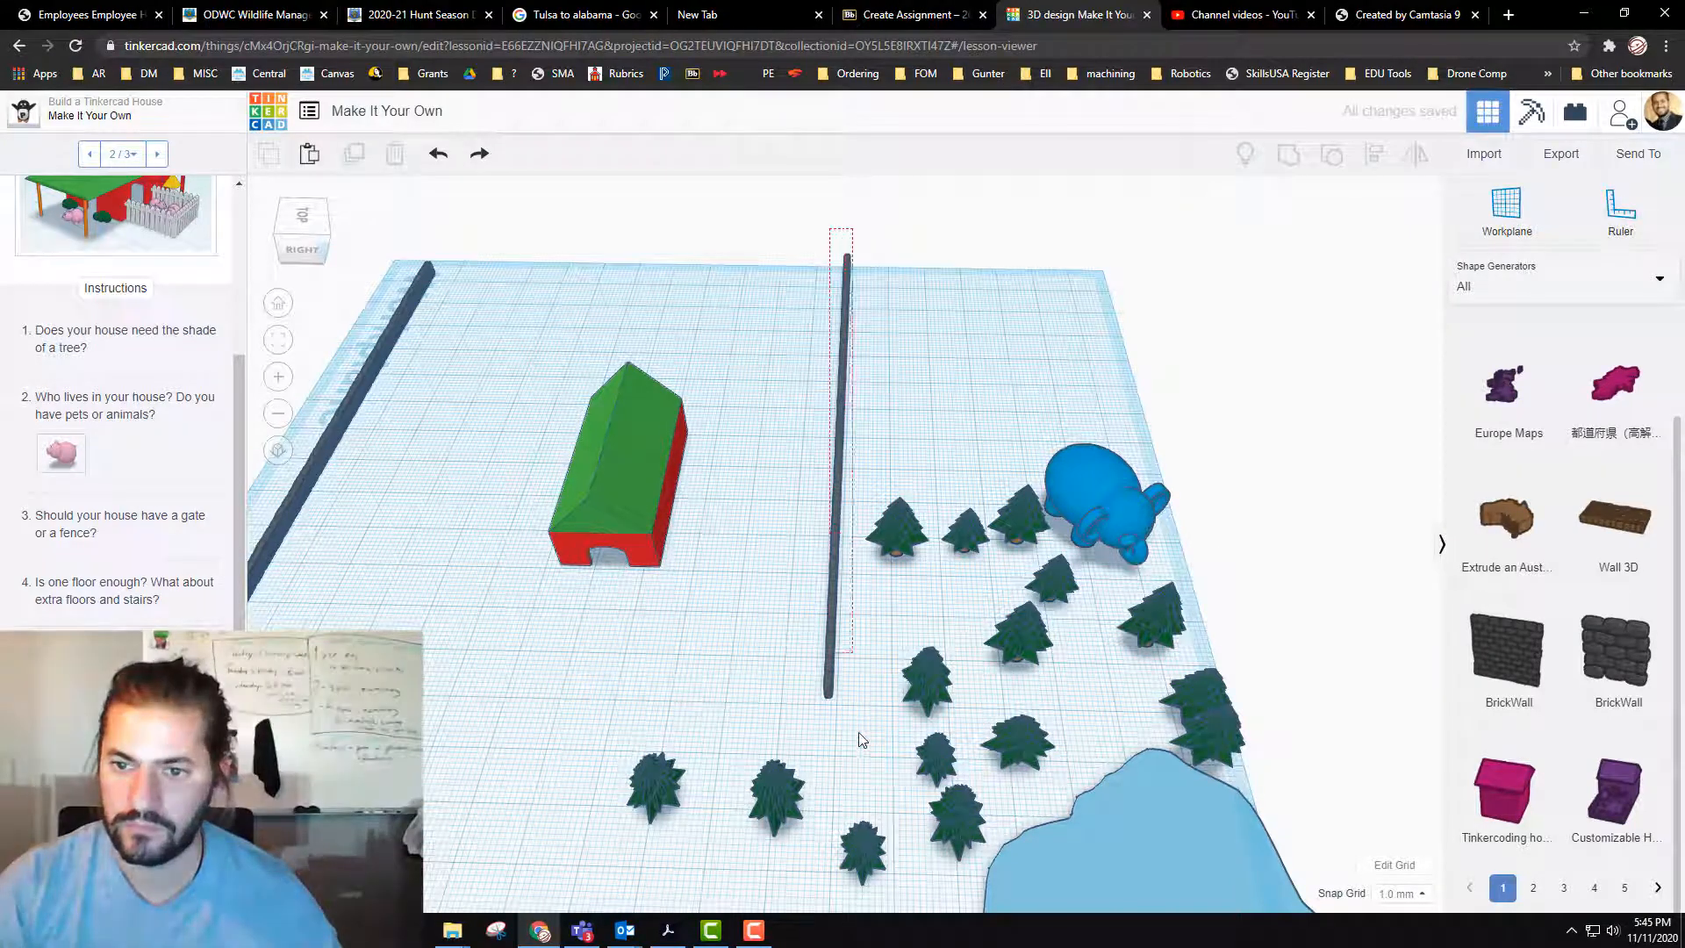
Step: Duplicate the sixteen-segment wall beside the trees, rotate the copy -90°, and place it along the back edge to meet the opposite wall's corner
{"action": "left_click", "coordinate": [856, 755]}
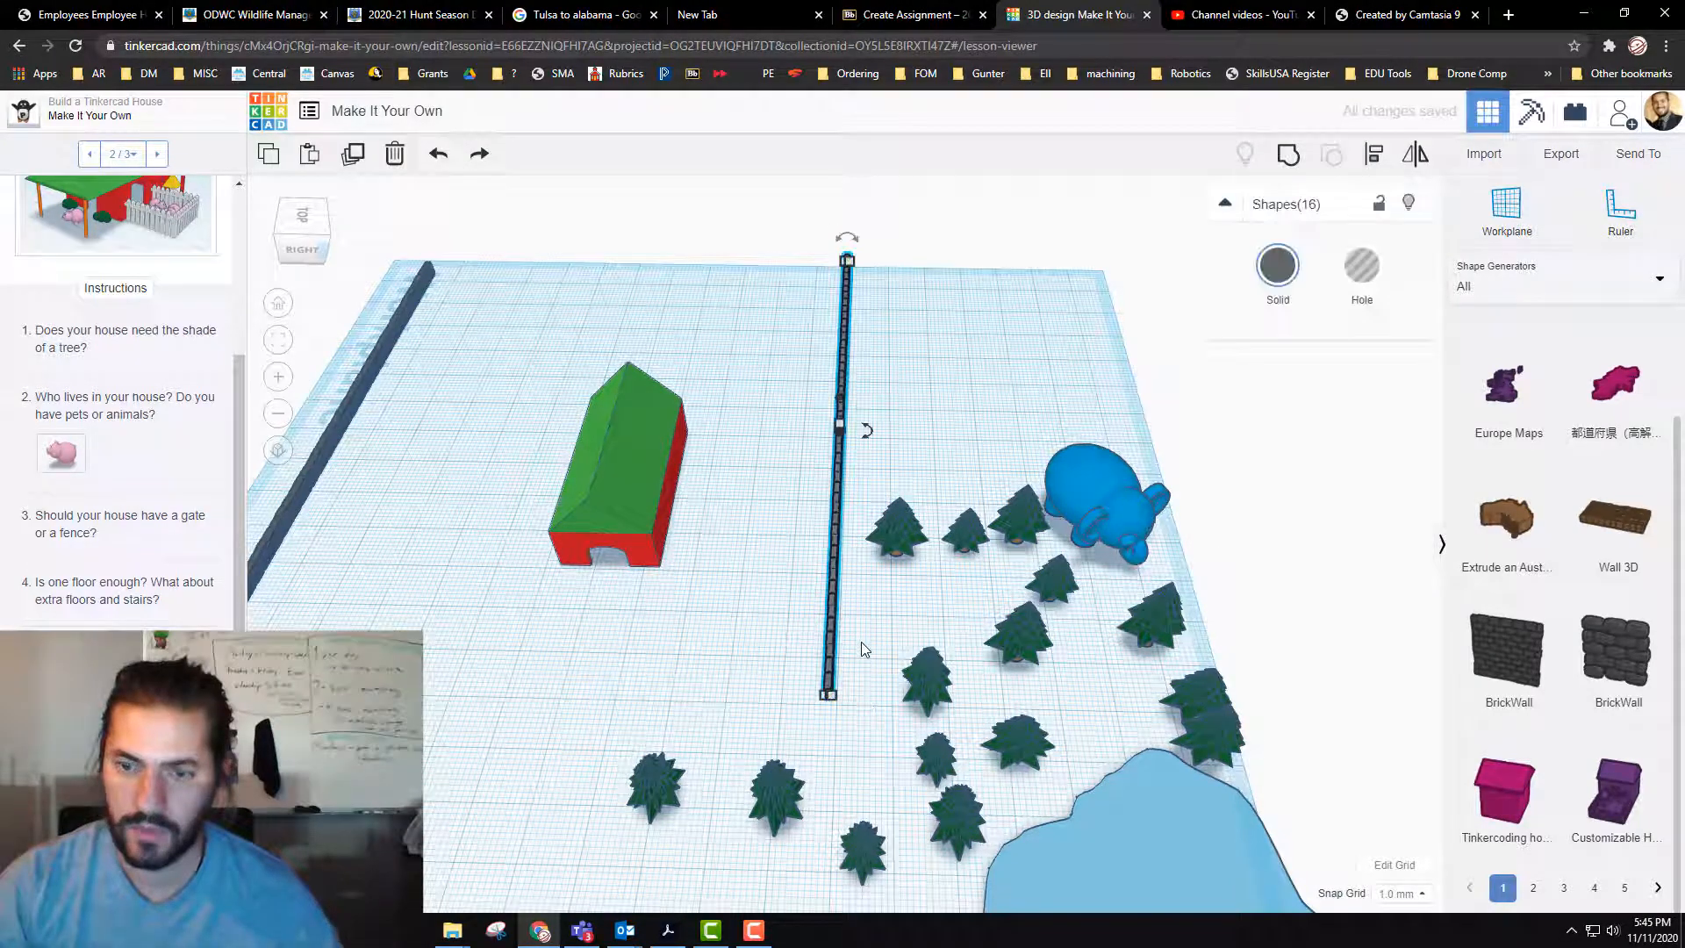
{"action": "key", "text": "ctrl+v"}
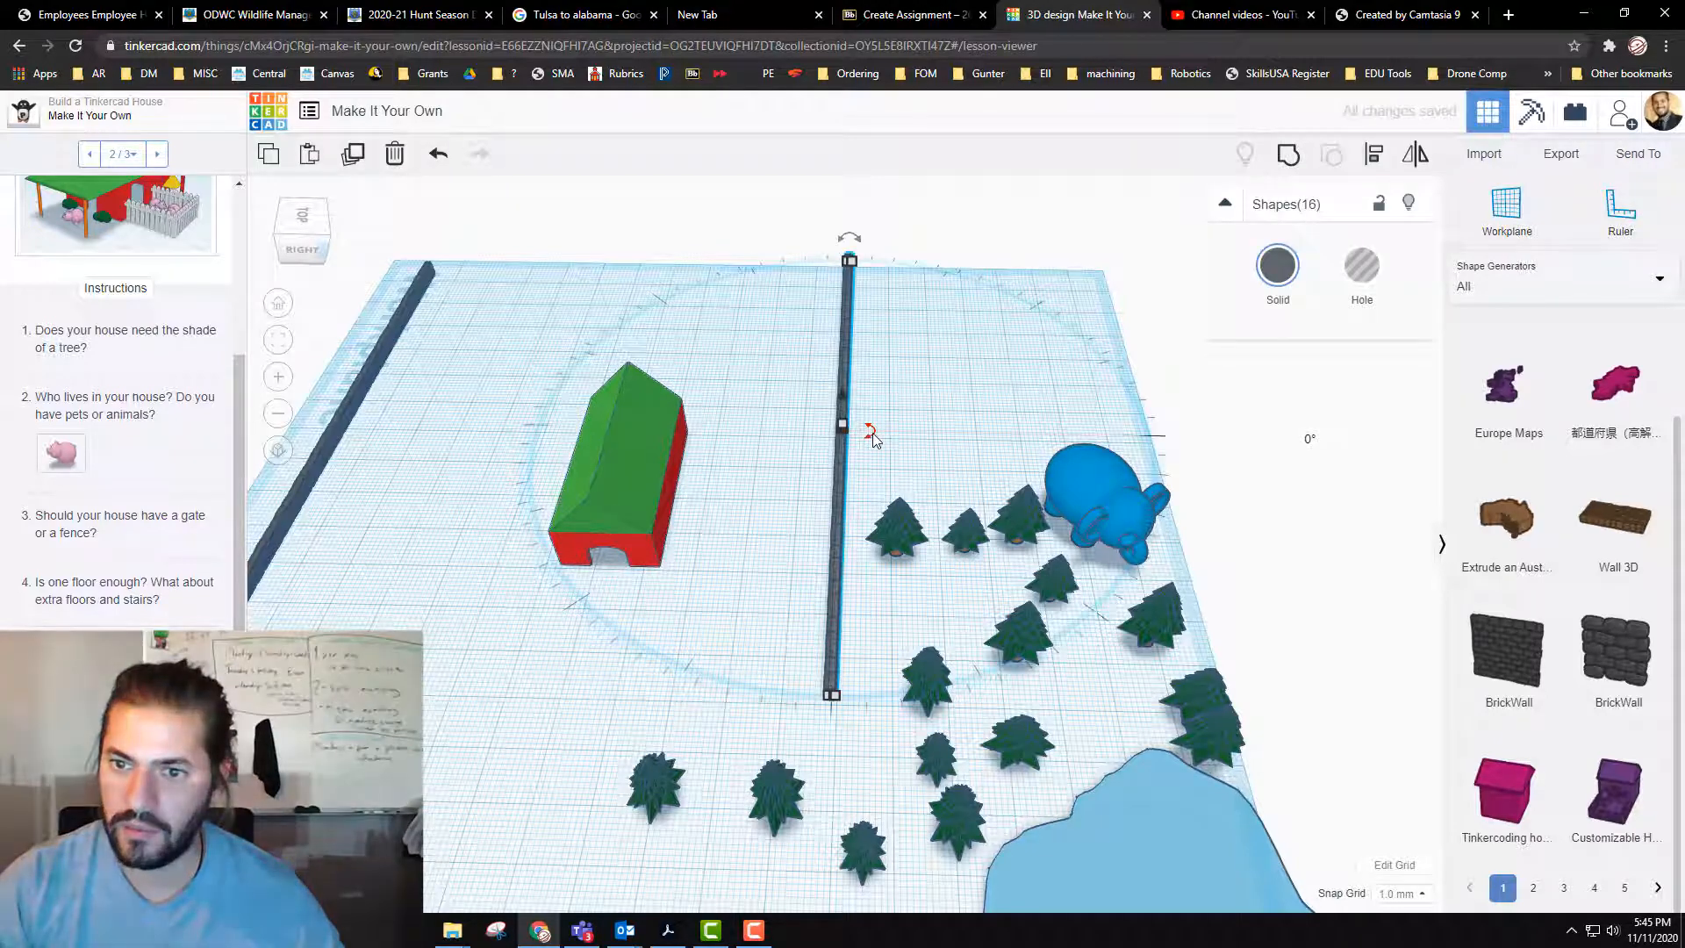
{"action": "left_click_drag", "start_coordinate": [872, 433], "coordinate": [856, 278]}
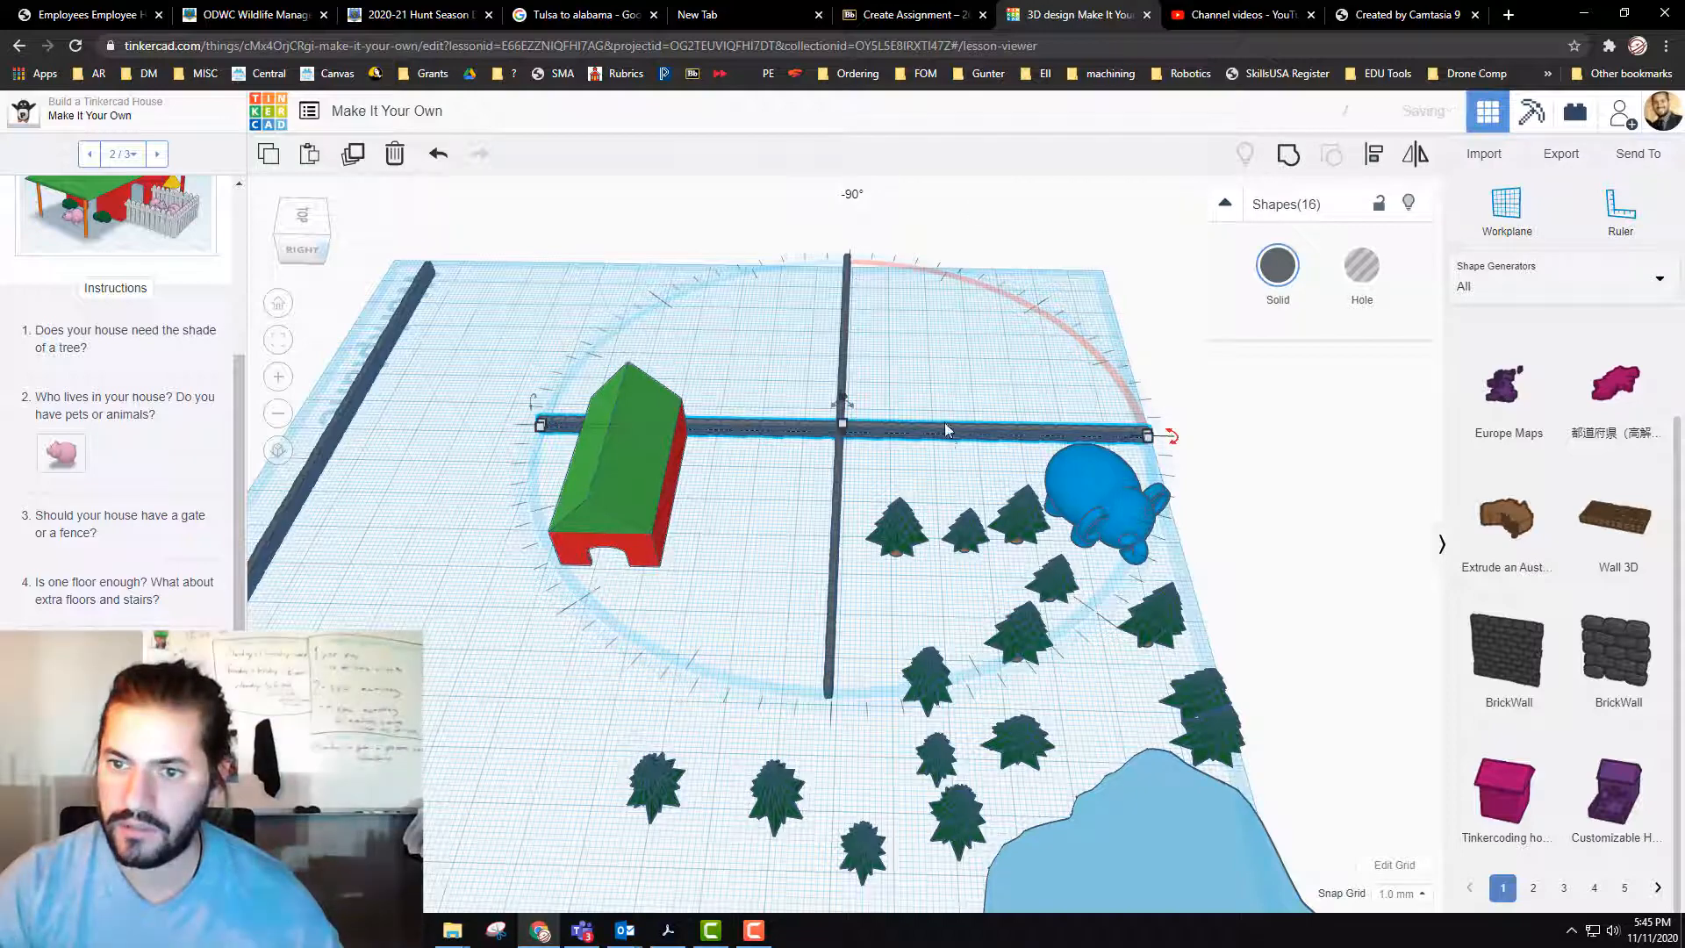
{"action": "left_click_drag", "start_coordinate": [898, 410], "coordinate": [769, 281]}
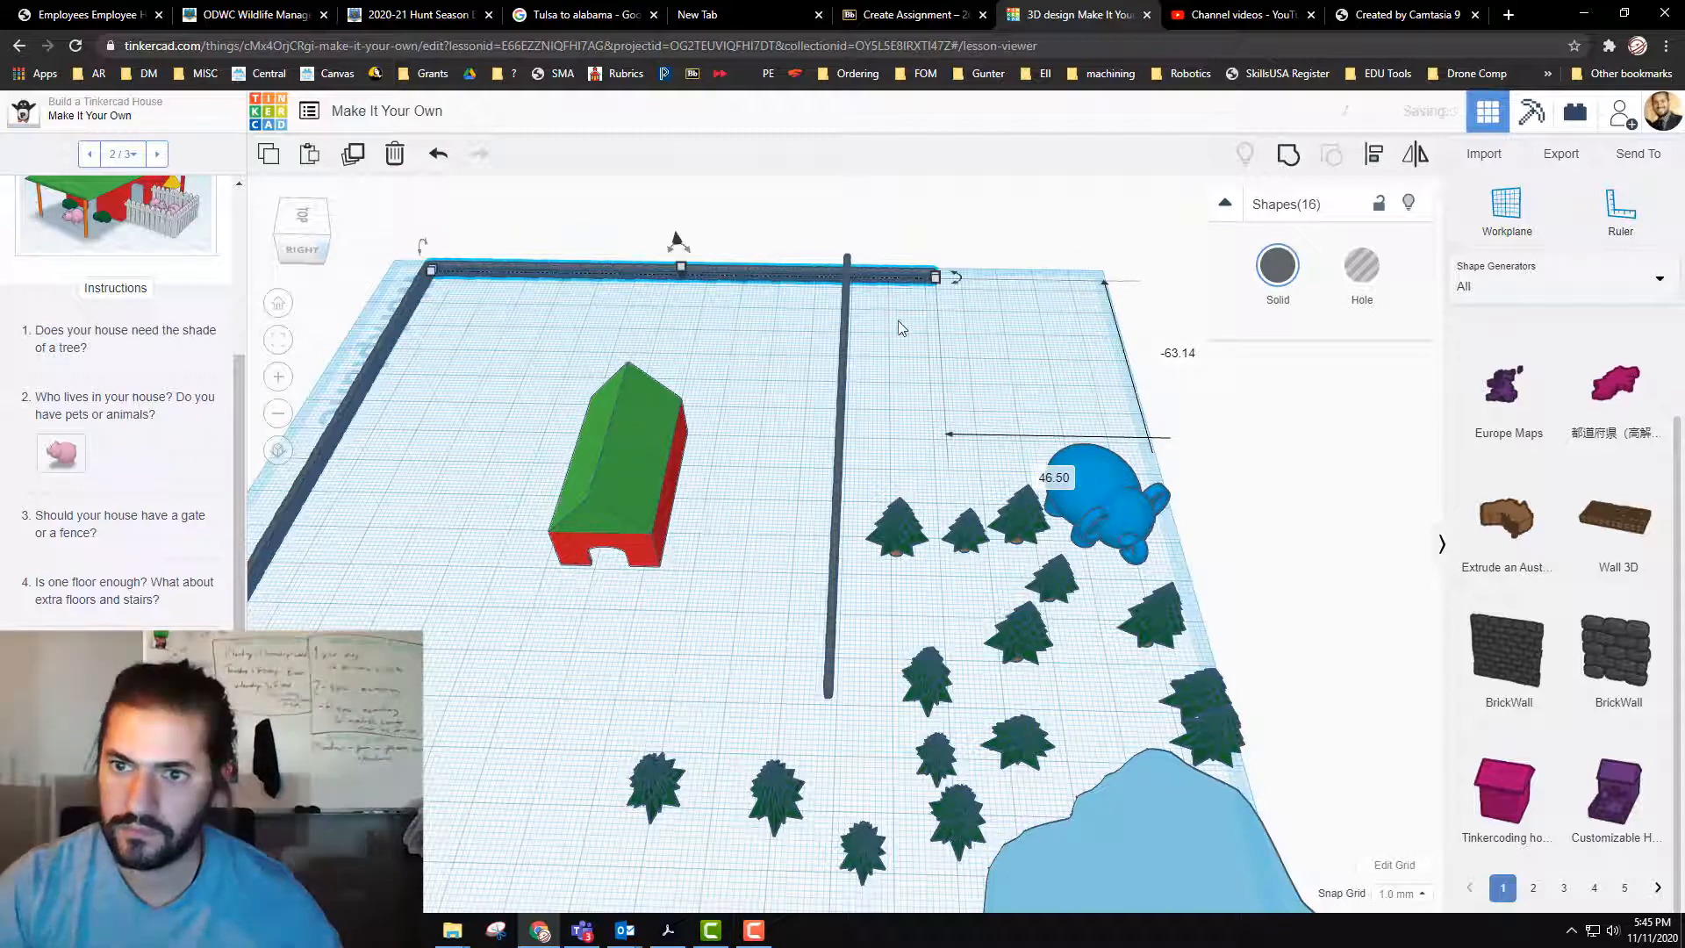
Step: Delete the back-wall segments that overhang past the tree-side wall, and the tree-side wall's protruding end segment
{"action": "left_click", "coordinate": [914, 281]}
{"action": "left_click", "coordinate": [915, 281]}
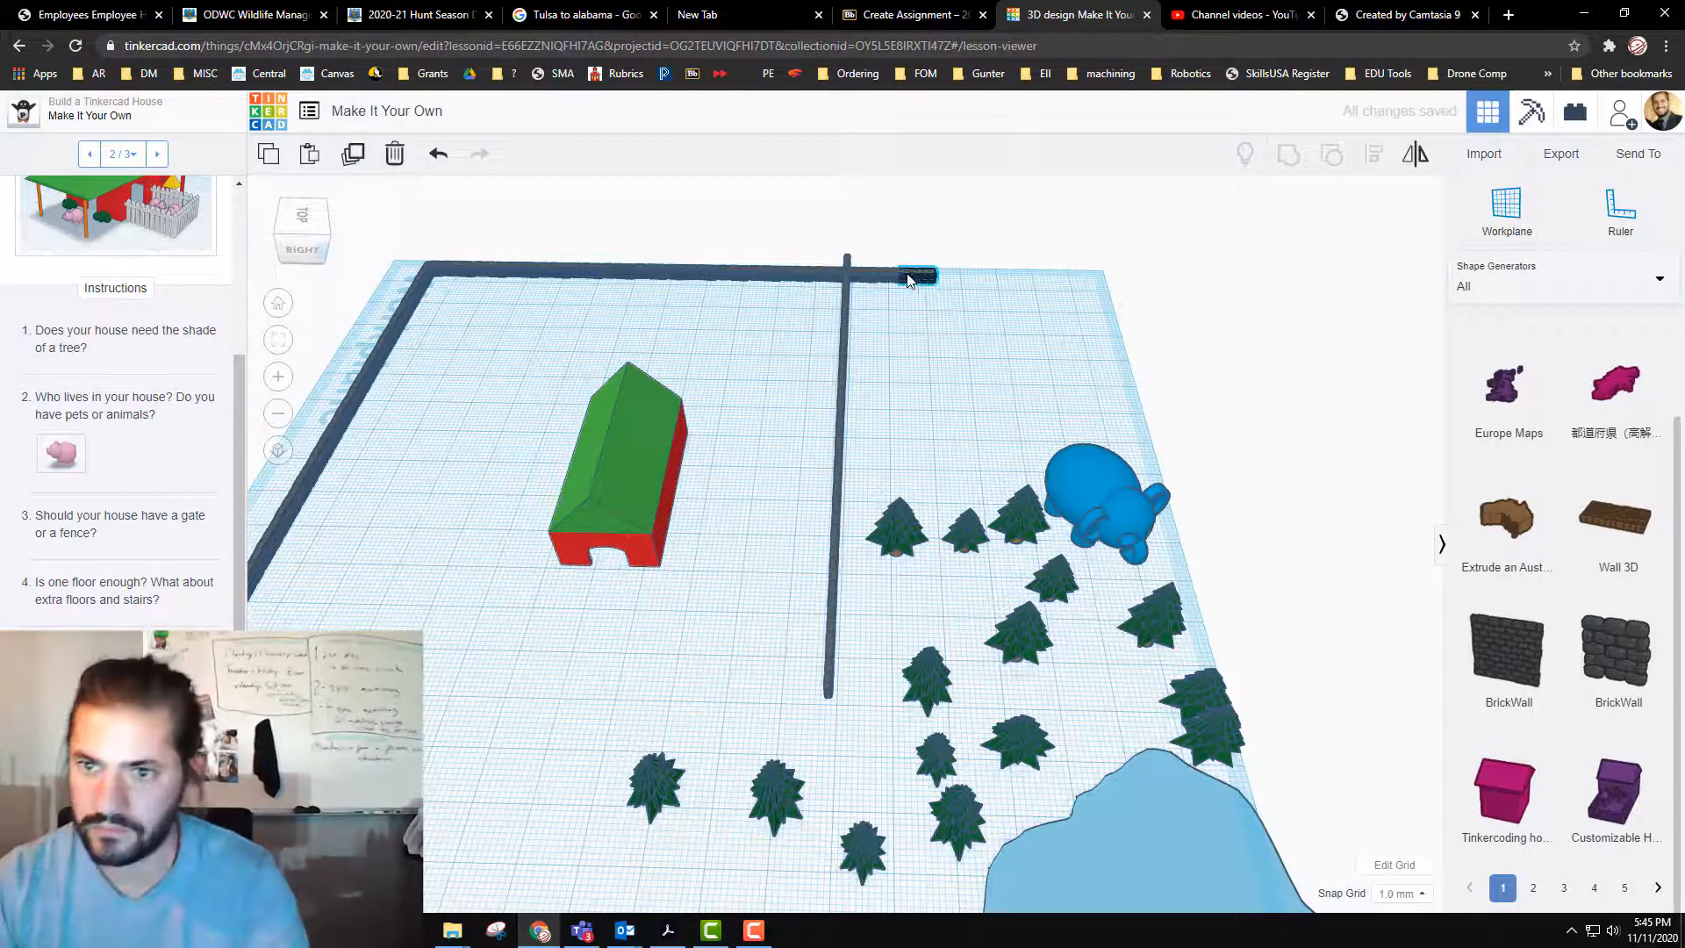
{"action": "key", "text": "Delete"}
{"action": "left_click", "coordinate": [874, 274]}
{"action": "key", "text": "Delete"}
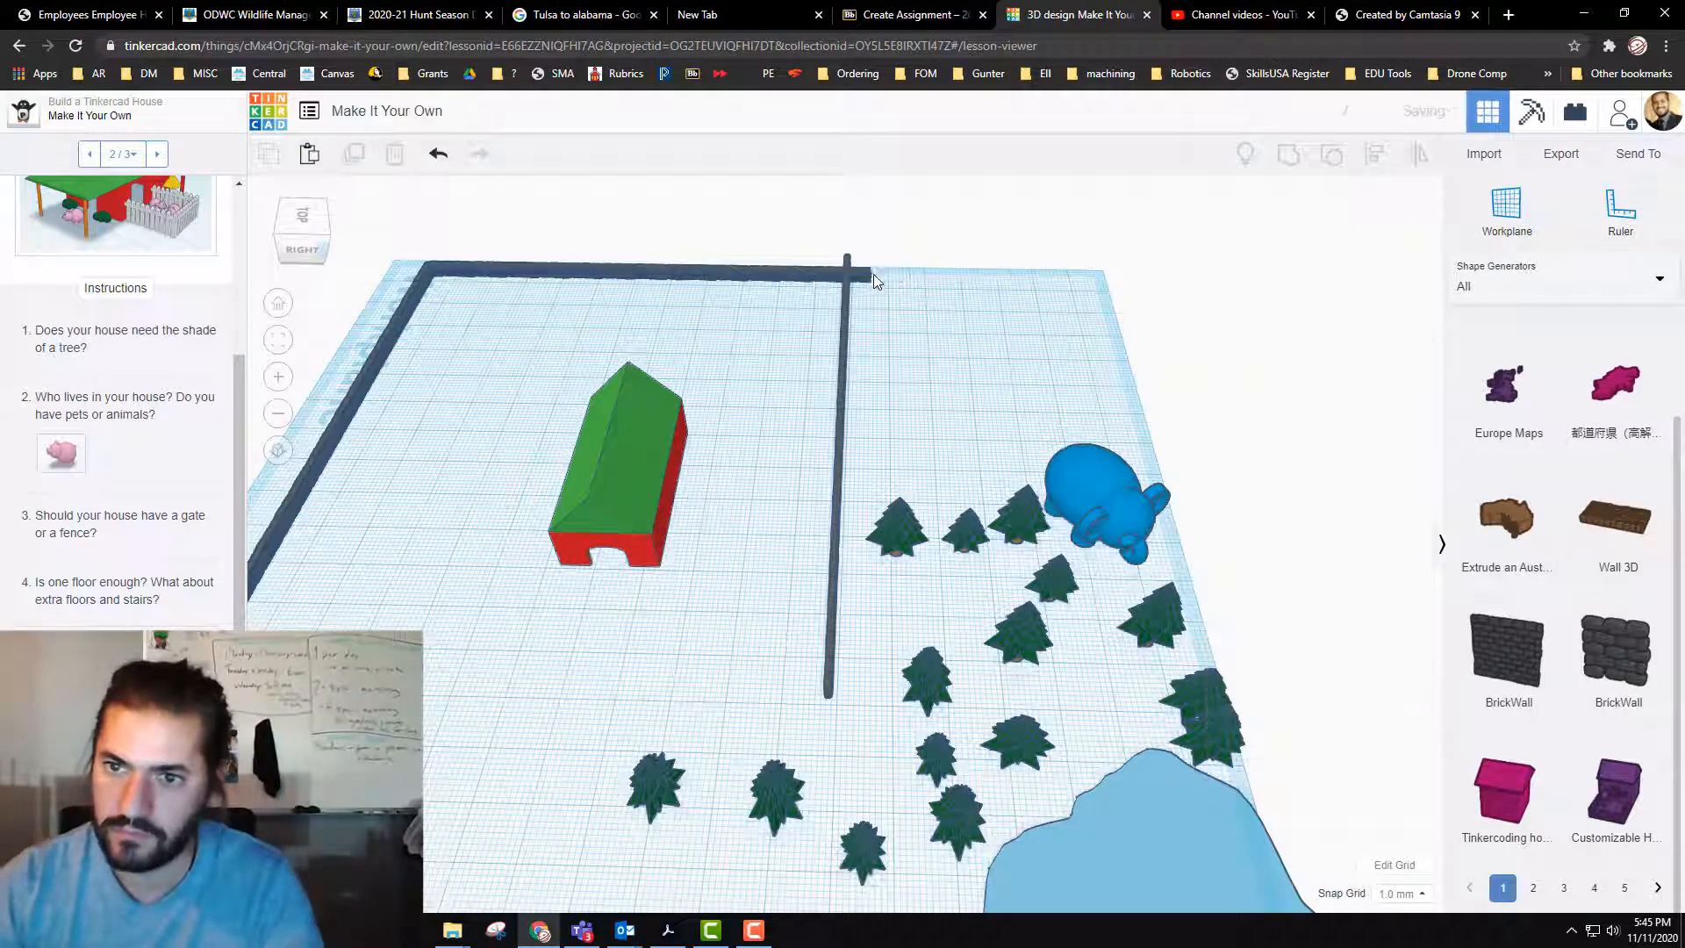
{"action": "left_click", "coordinate": [862, 272]}
{"action": "key", "text": "Delete"}
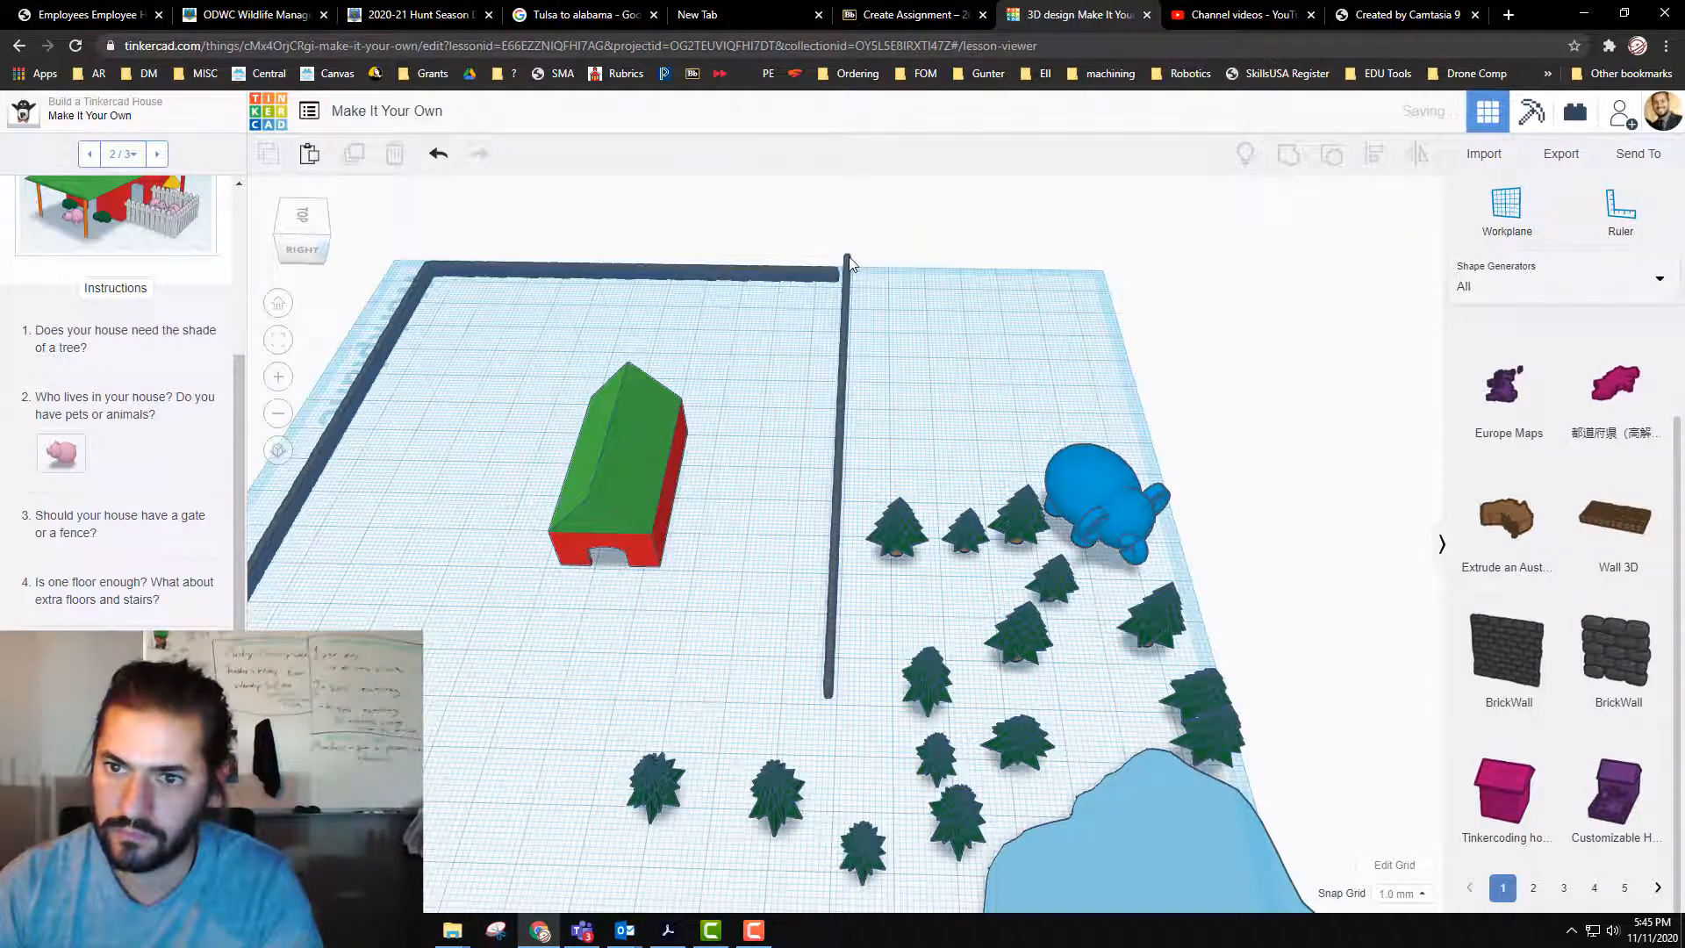
{"action": "left_click", "coordinate": [853, 265]}
{"action": "key", "text": "Delete"}
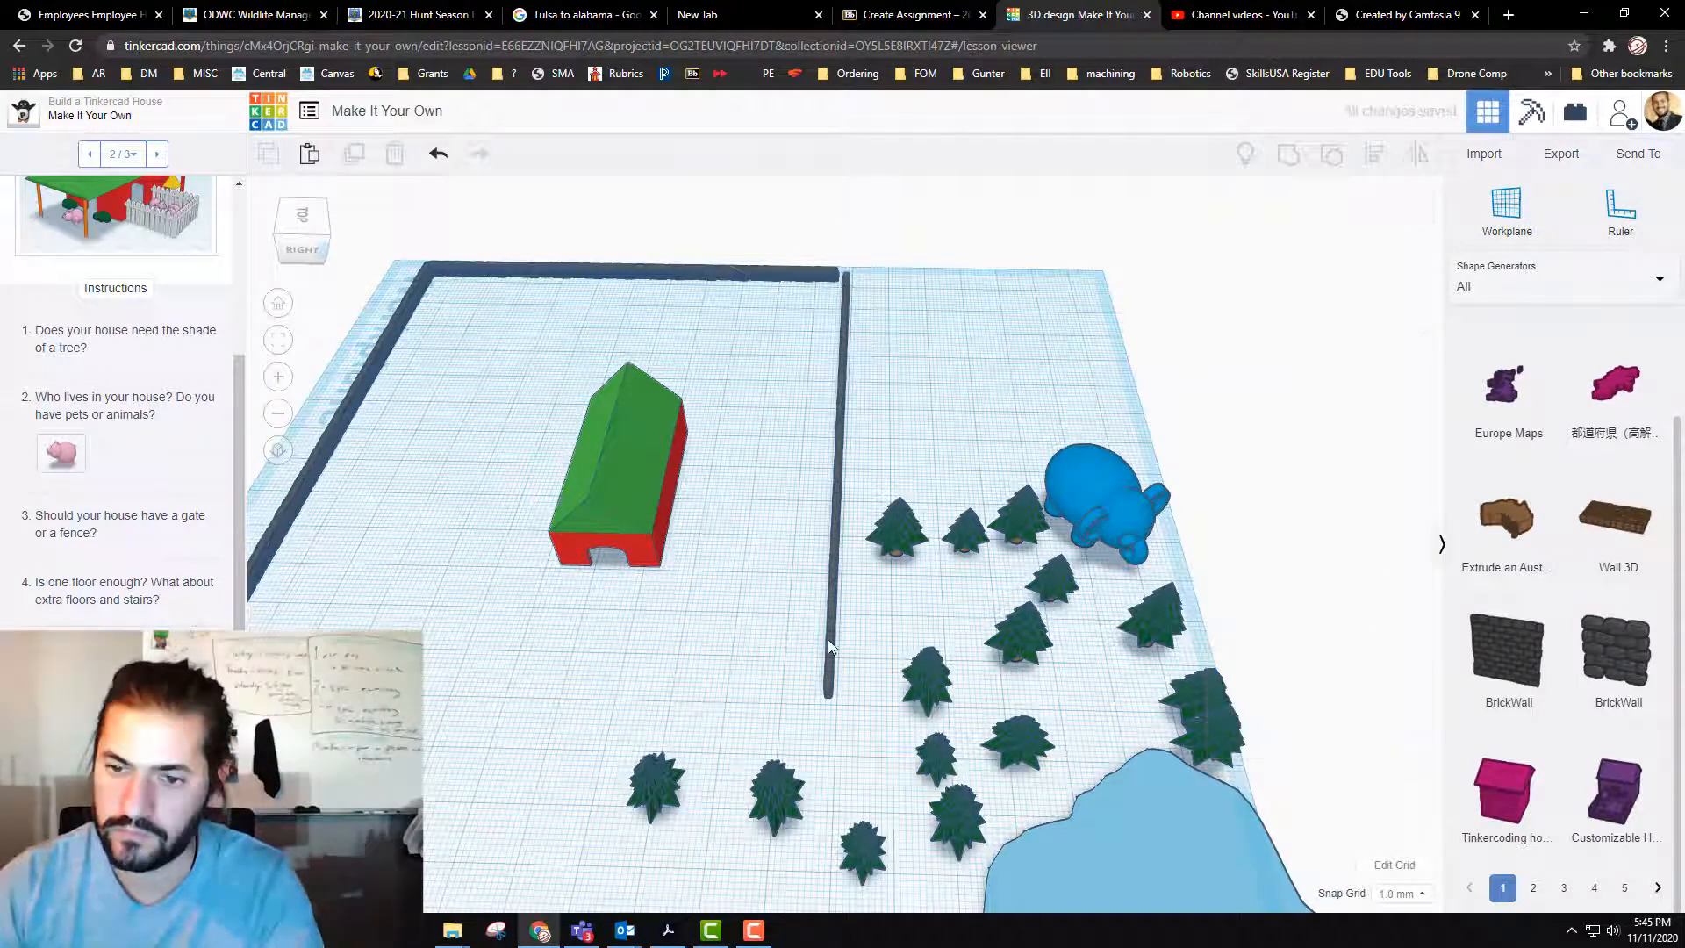
Step: Select the whole fifteen-segment tree-side wall and move it about 4 mm toward the house to join the back wall's corner
{"action": "left_click", "coordinate": [845, 277]}
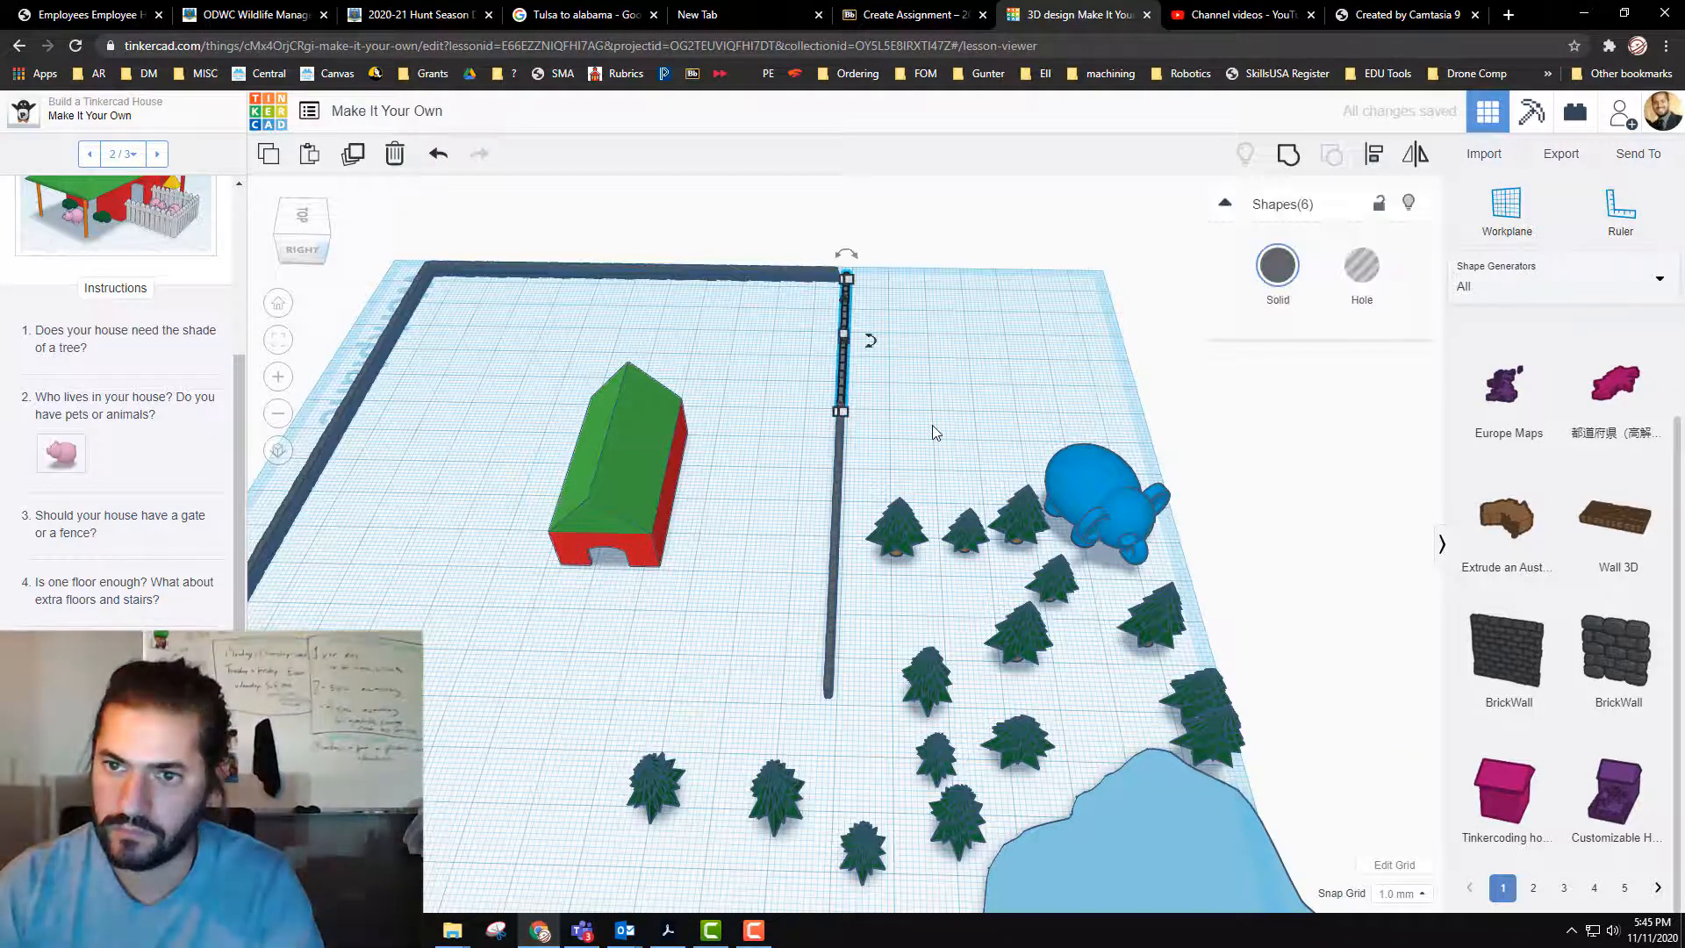
{"action": "right_click_drag", "start_coordinate": [934, 426], "coordinate": [904, 425]}
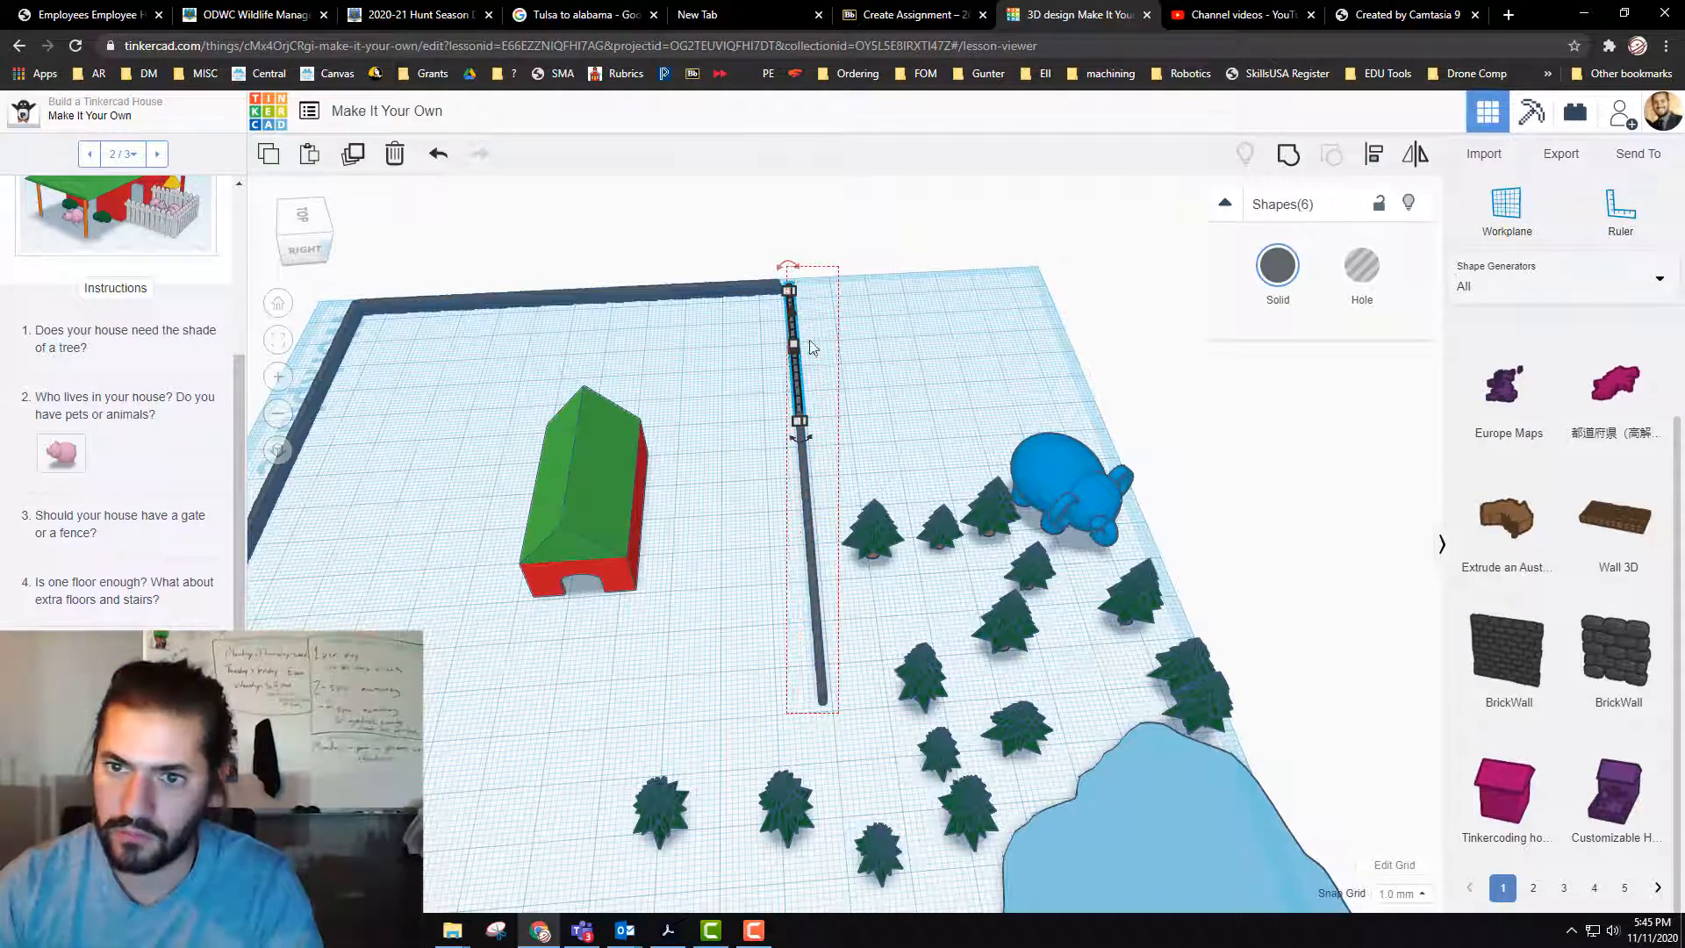
{"action": "left_click", "coordinate": [807, 386], "text": "shift"}
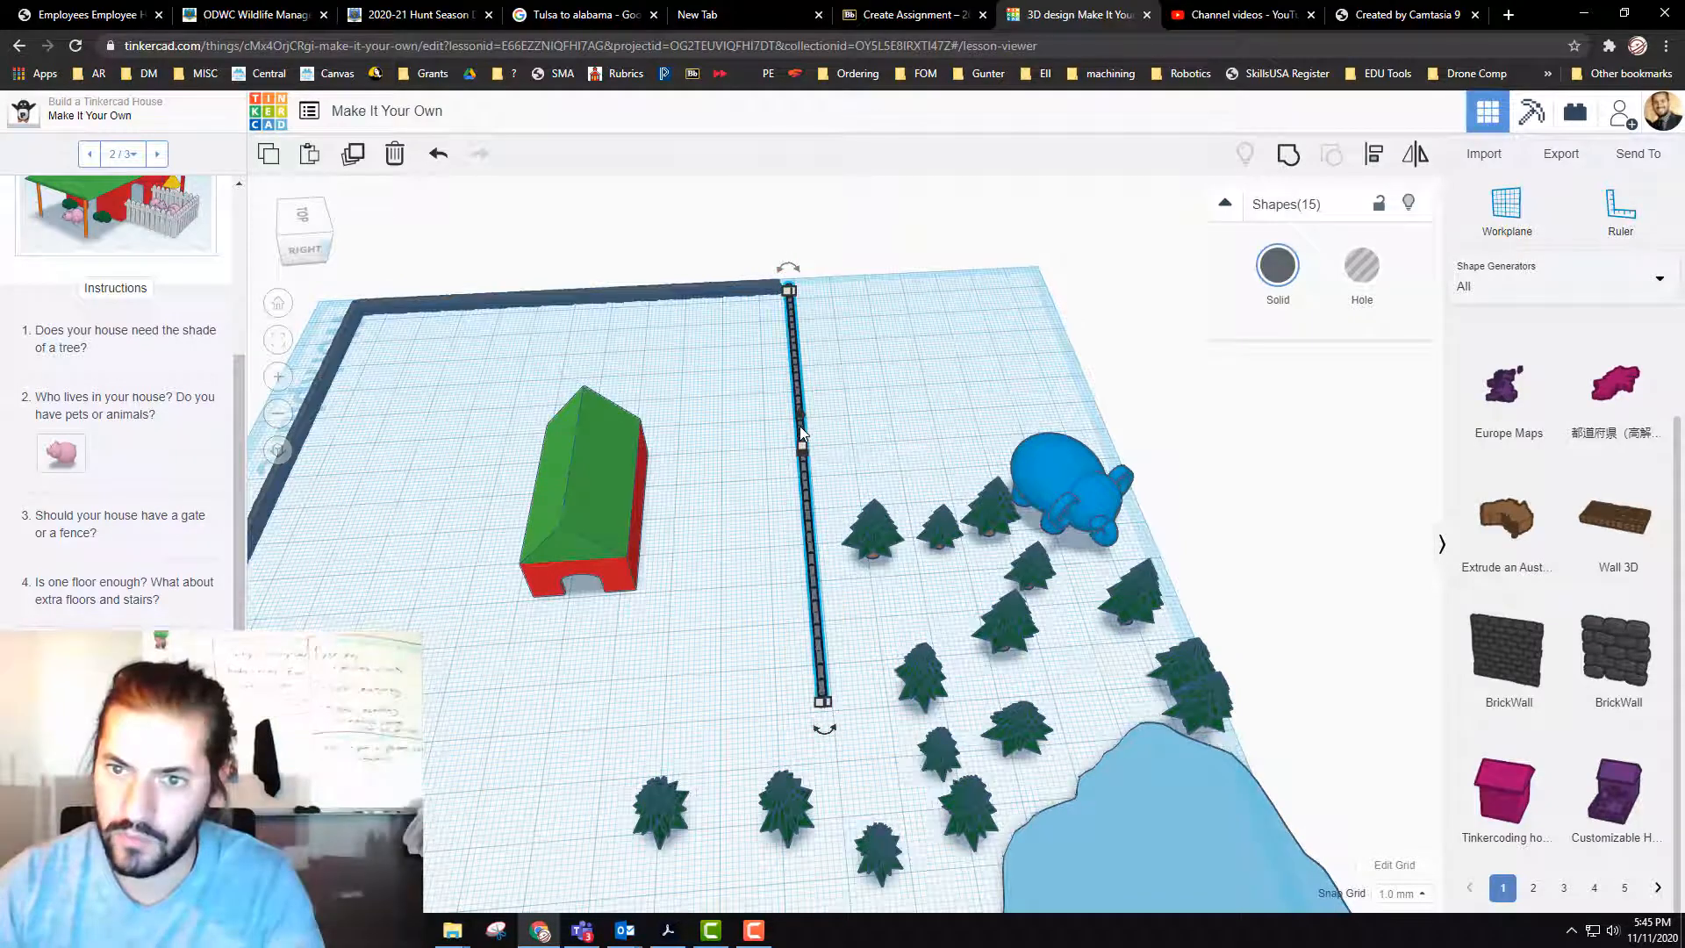
{"action": "left_click_drag", "start_coordinate": [803, 431], "coordinate": [789, 432]}
{"action": "key", "text": "Up"}
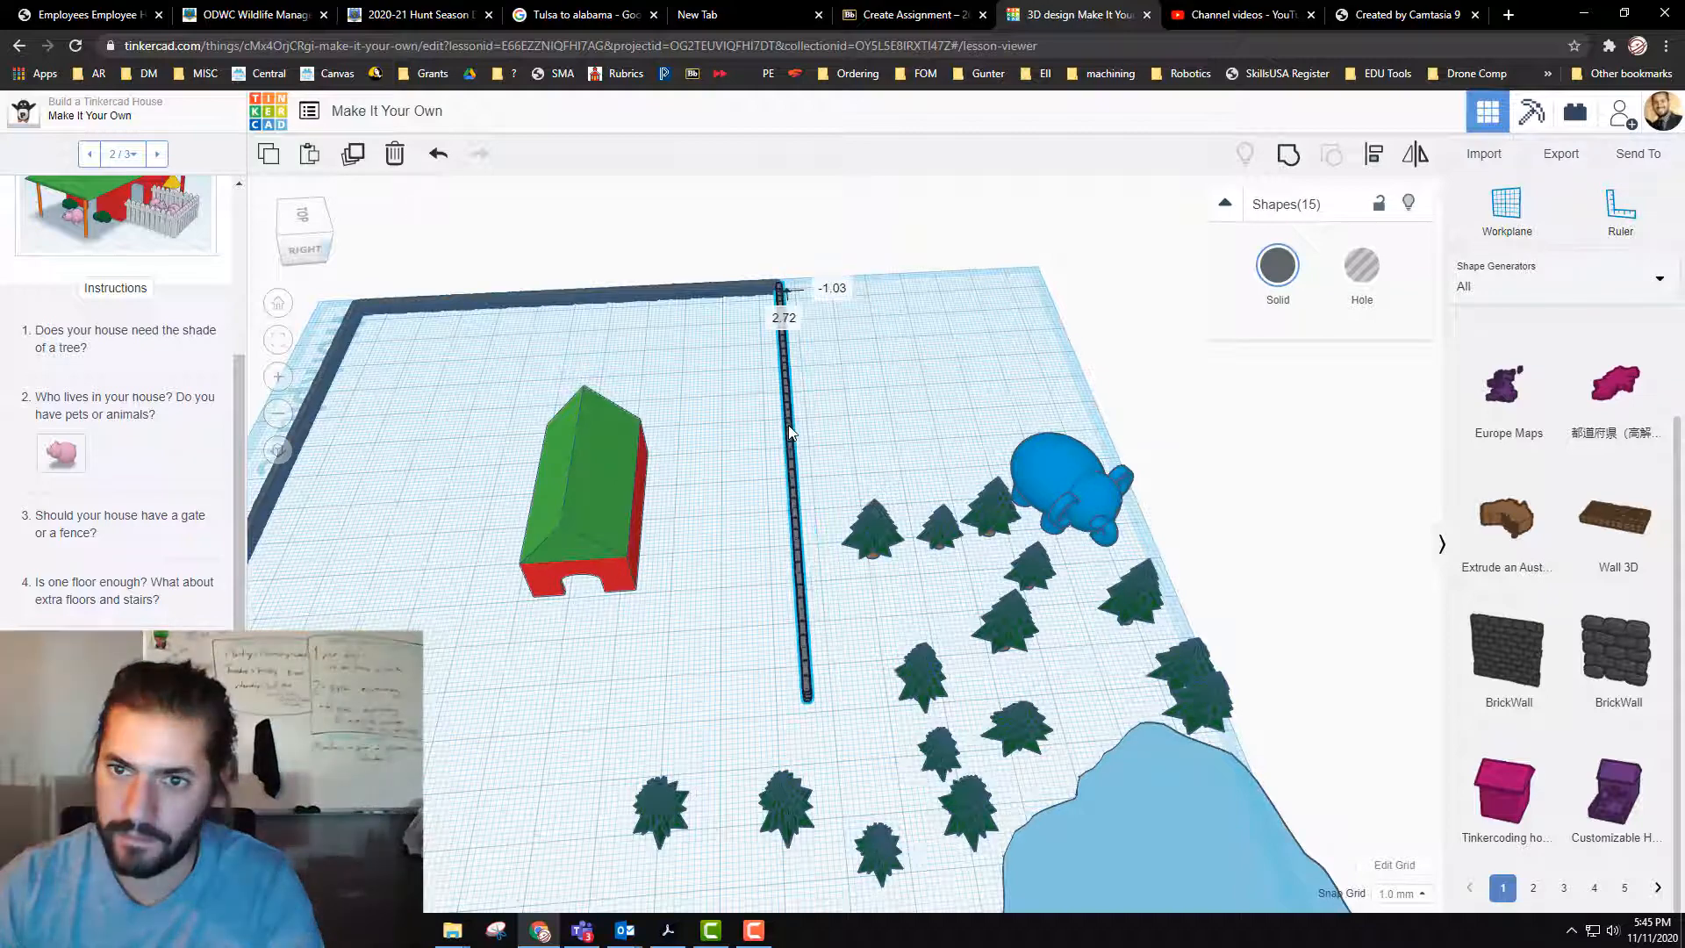
{"action": "key", "text": "Left"}
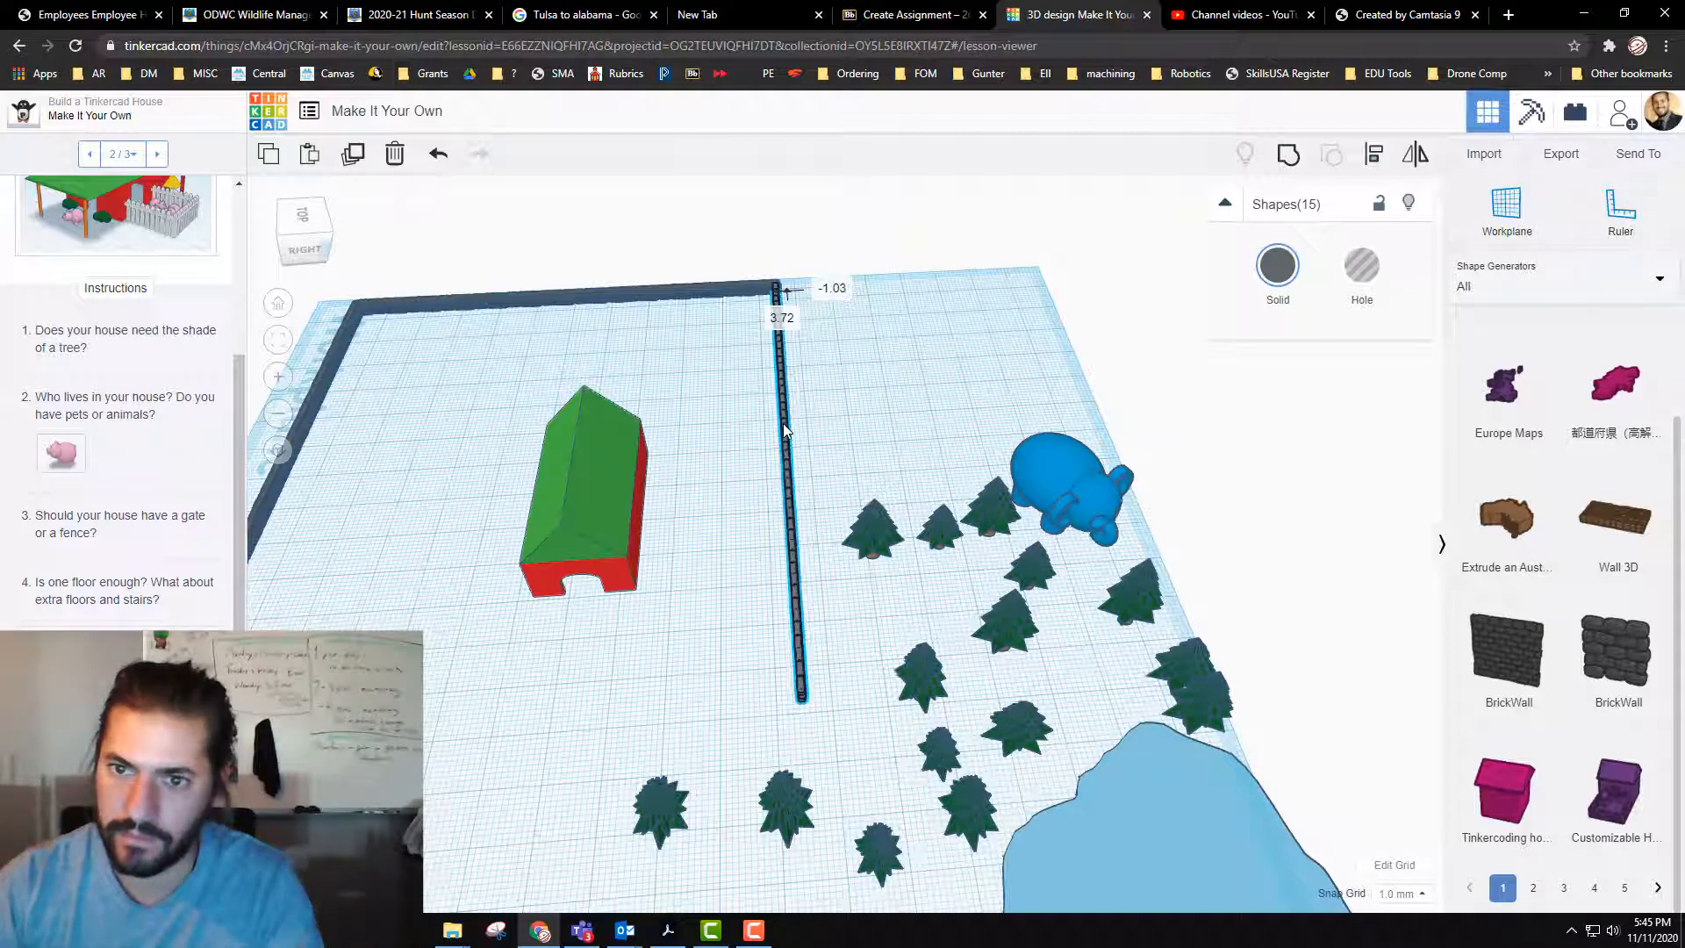
Step: Select the ten segments at the front end of the tree-side wall and duplicate them
{"action": "right_click_drag", "start_coordinate": [821, 612], "coordinate": [709, 687]}
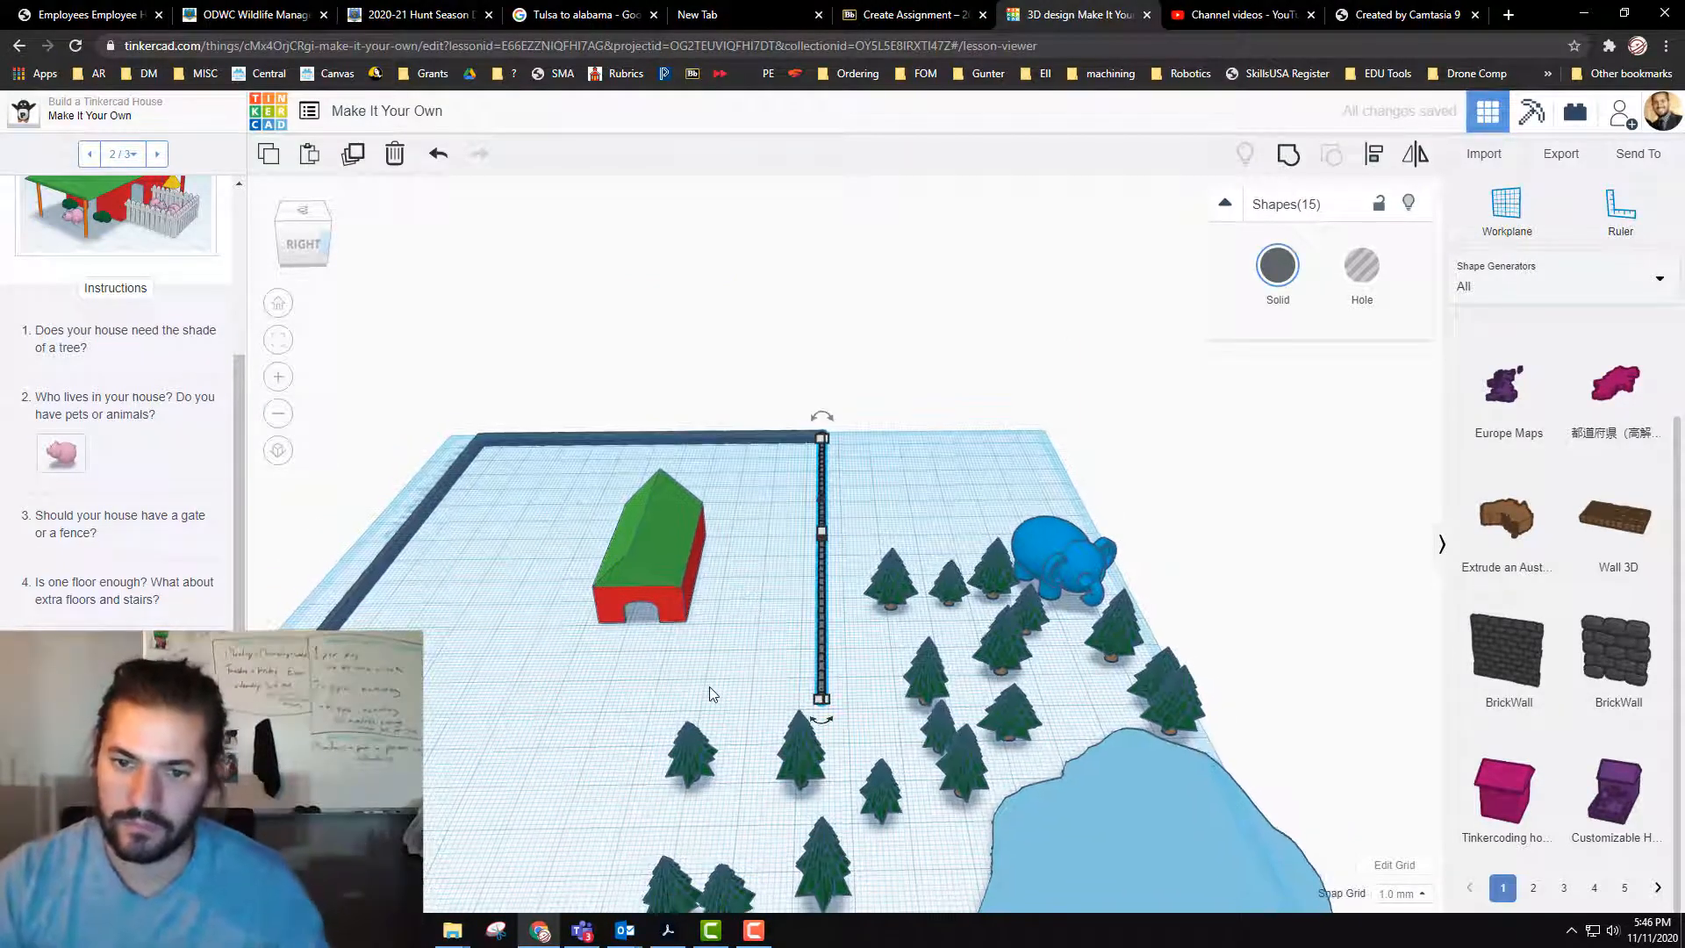
{"action": "scroll", "coordinate": [715, 680], "scroll_direction": "down", "scroll_amount": 3}
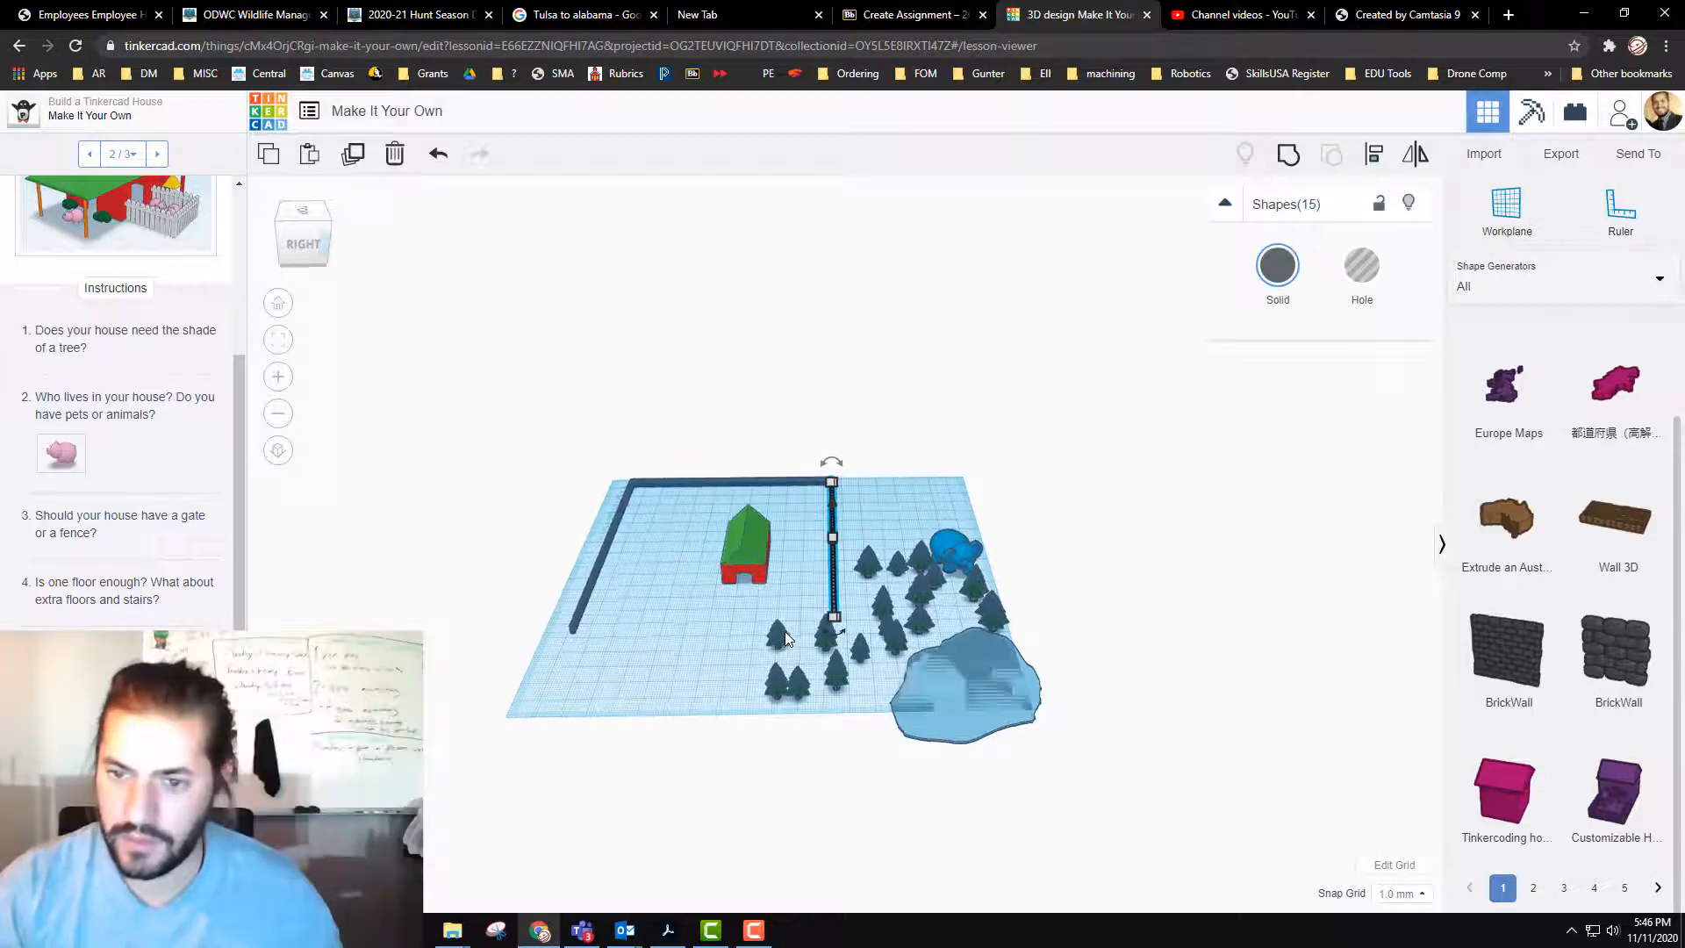
{"action": "scroll", "coordinate": [786, 632], "scroll_direction": "up", "scroll_amount": 4}
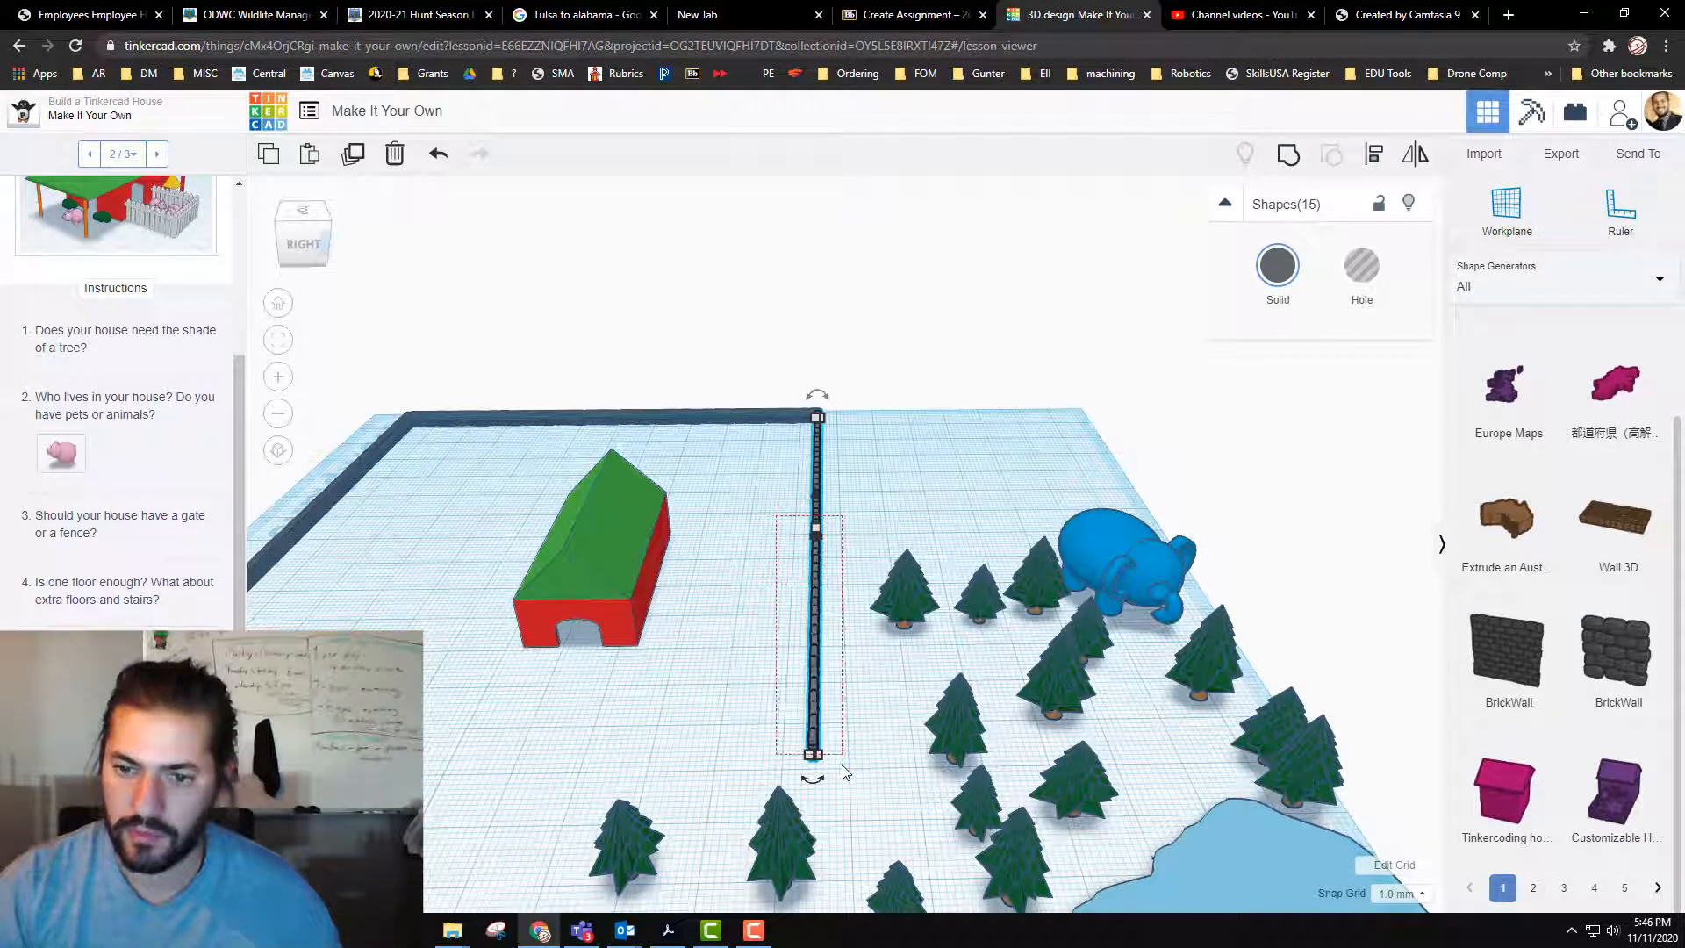
{"action": "left_click_drag", "start_coordinate": [842, 765], "coordinate": [843, 762]}
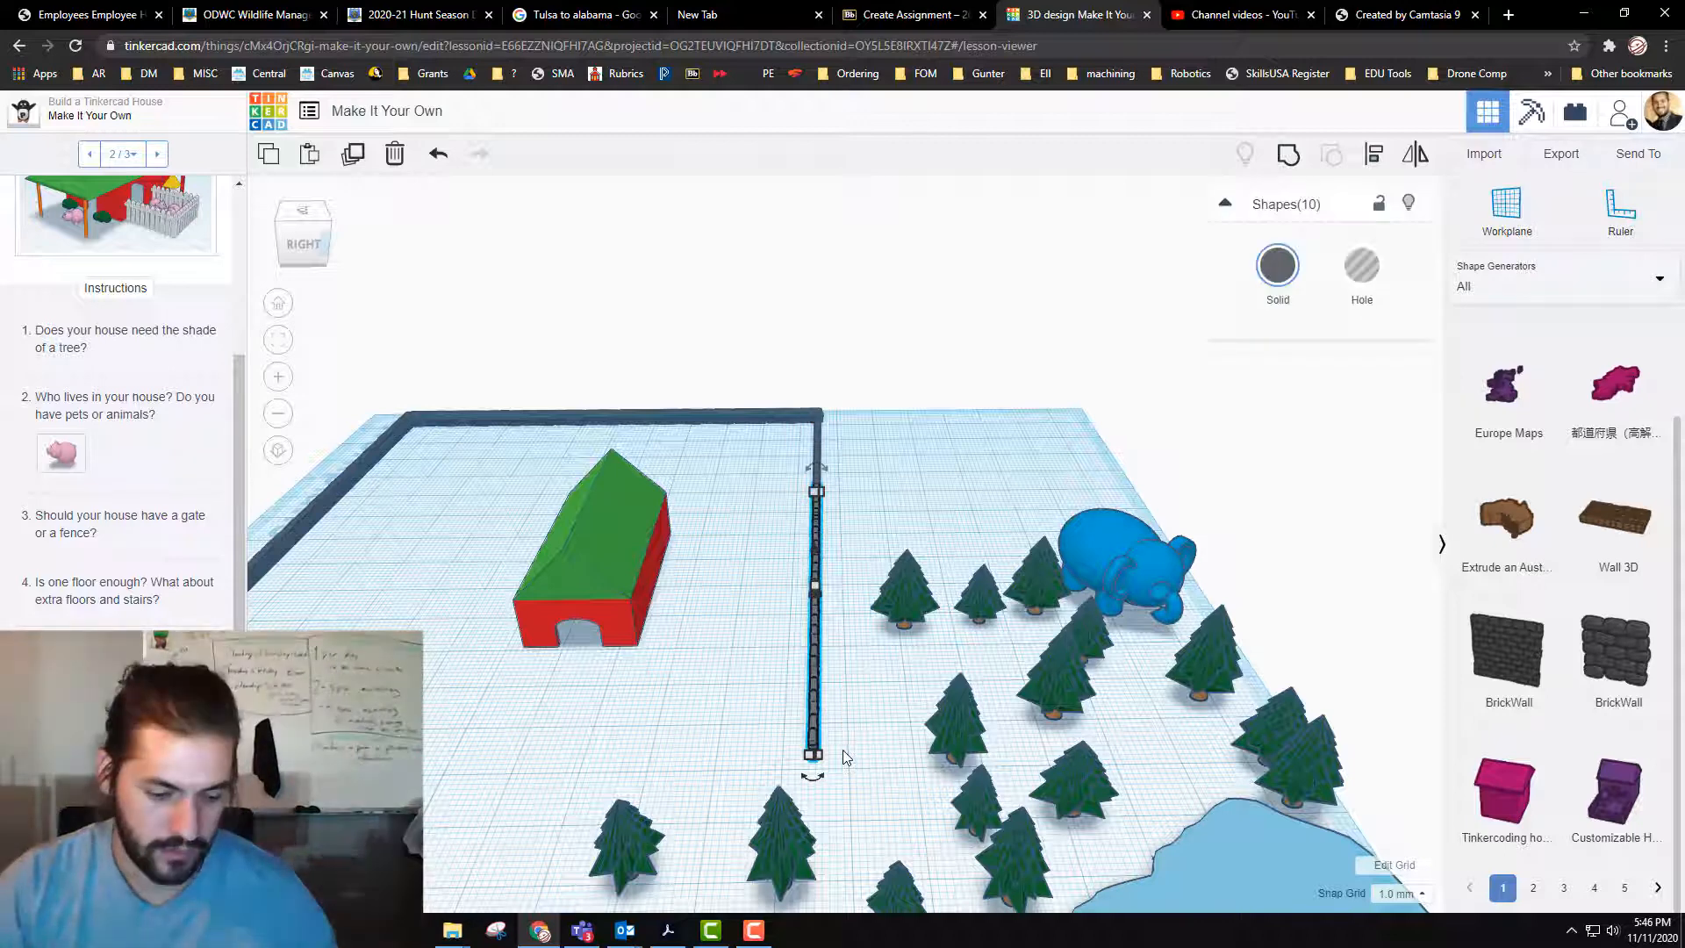
{"action": "left_click", "coordinate": [845, 752]}
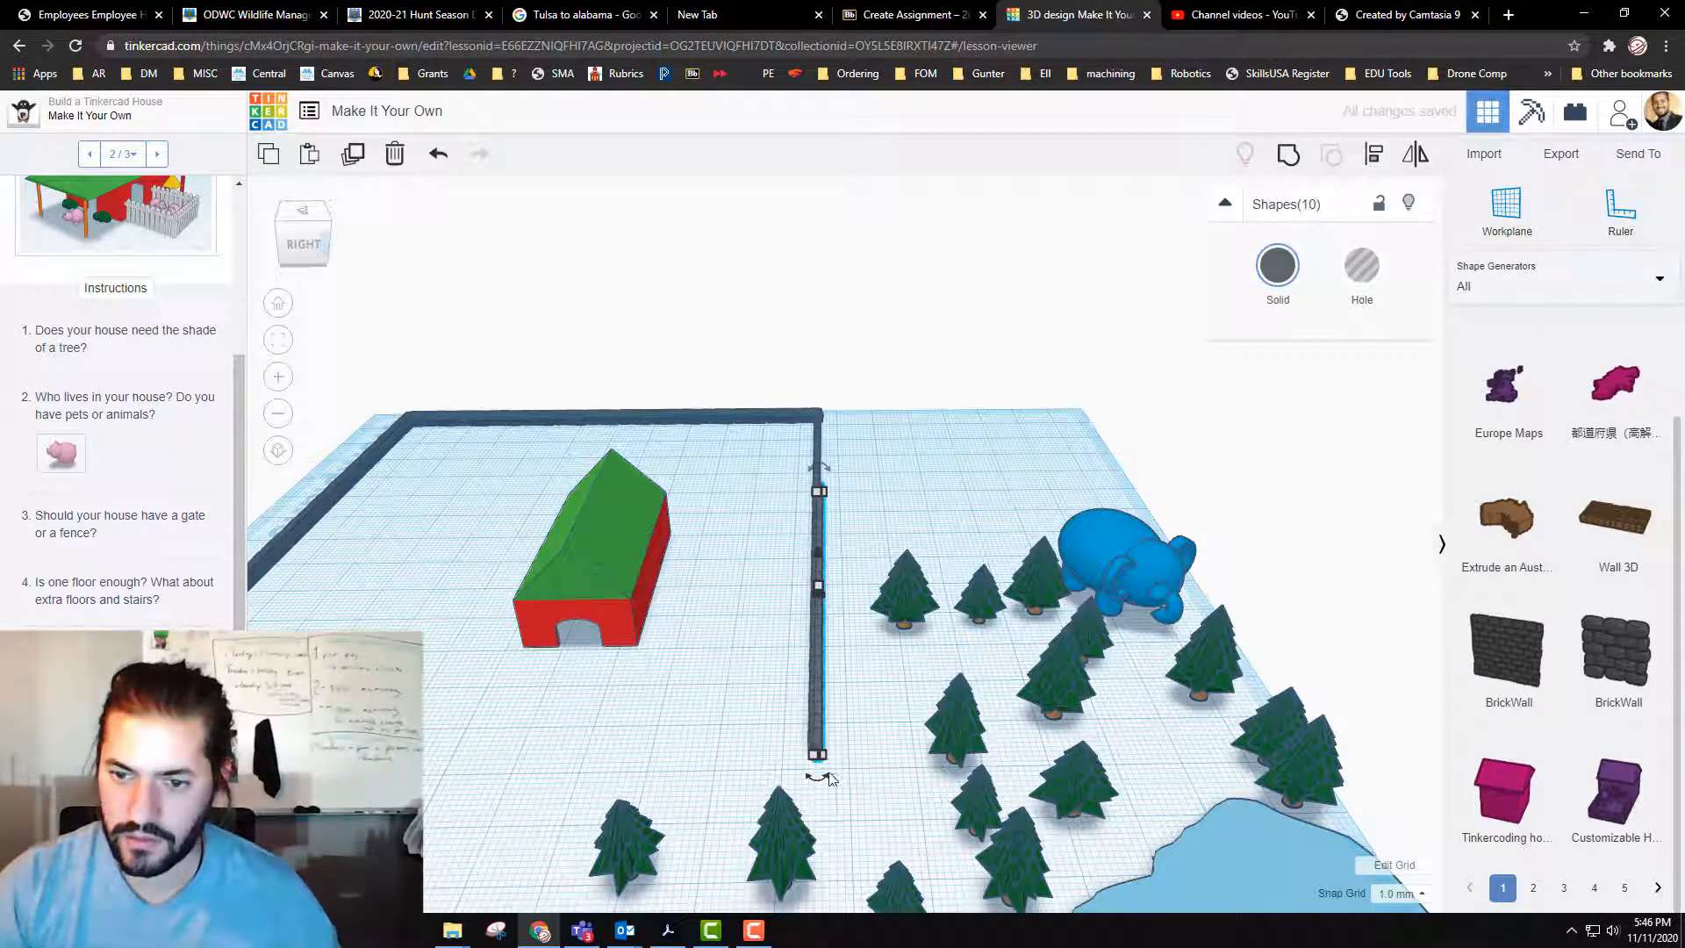
Step: Rotate the copied ten-segment section 90° and move it across the front of the house, about 44 mm sideways and 43 mm forward
{"action": "left_click_drag", "start_coordinate": [817, 774], "coordinate": [982, 583]}
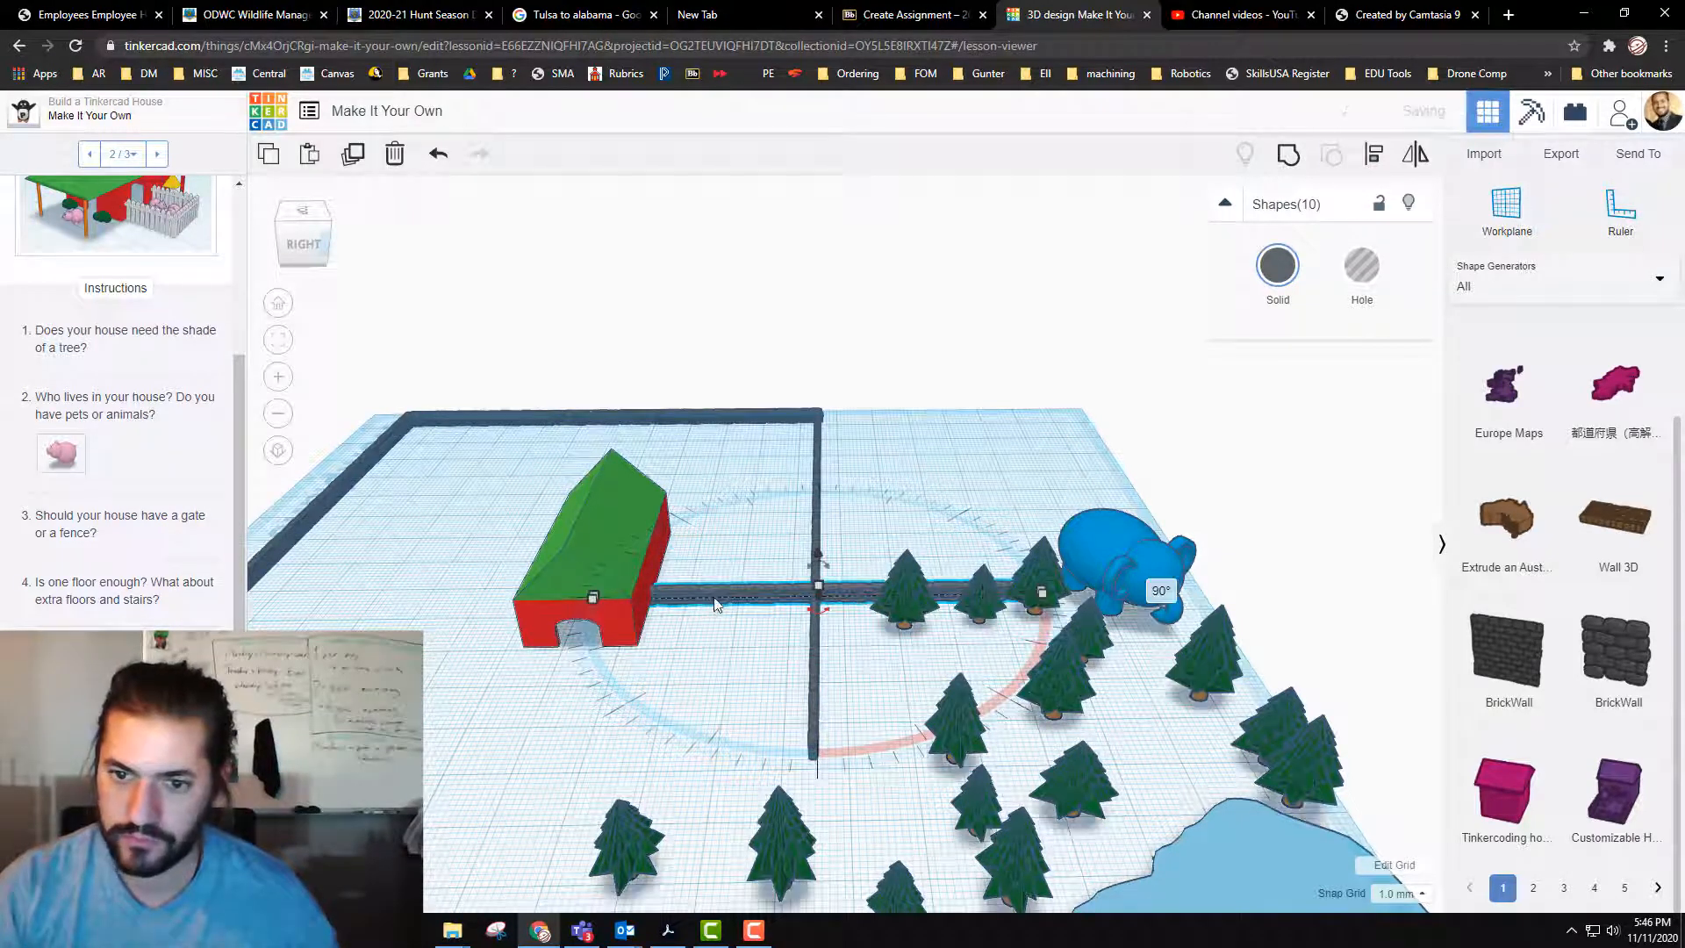
{"action": "left_click_drag", "start_coordinate": [723, 595], "coordinate": [390, 784]}
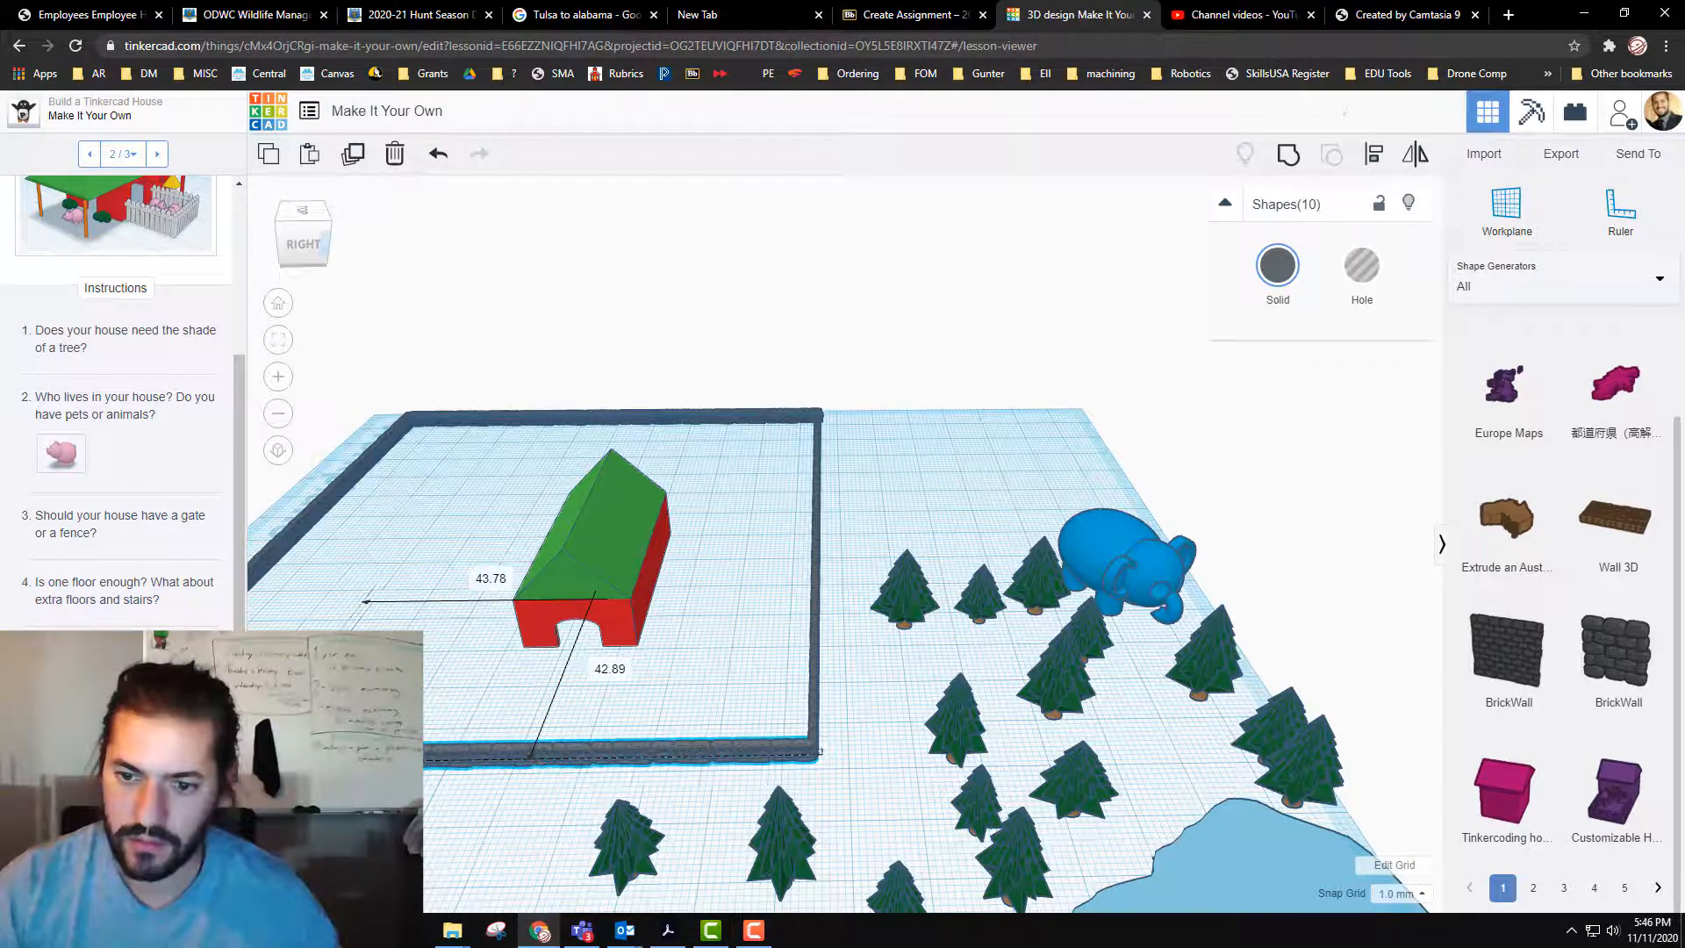
{"action": "left_click", "coordinate": [428, 656]}
Step: Delete the three front-end segments of the wall opposite the trees and the end of the front wall, opening a gap at the corner
{"action": "scroll", "coordinate": [466, 746], "scroll_direction": "down", "scroll_amount": 3}
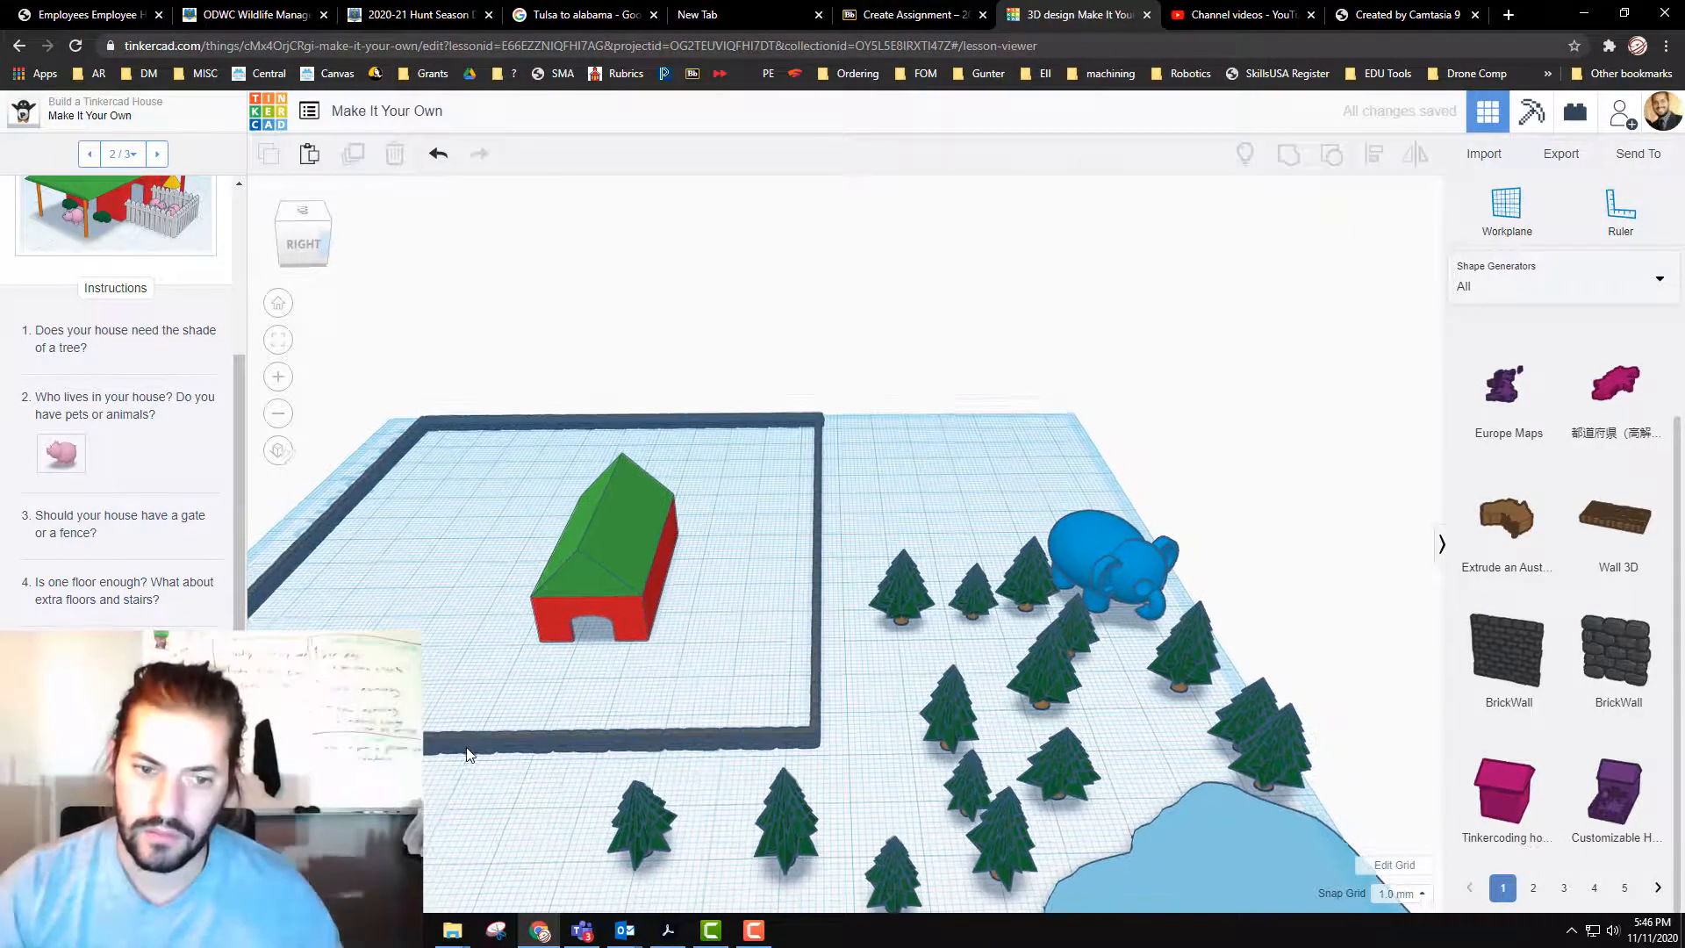
{"action": "middle_click_drag", "start_coordinate": [507, 821], "coordinate": [732, 745]}
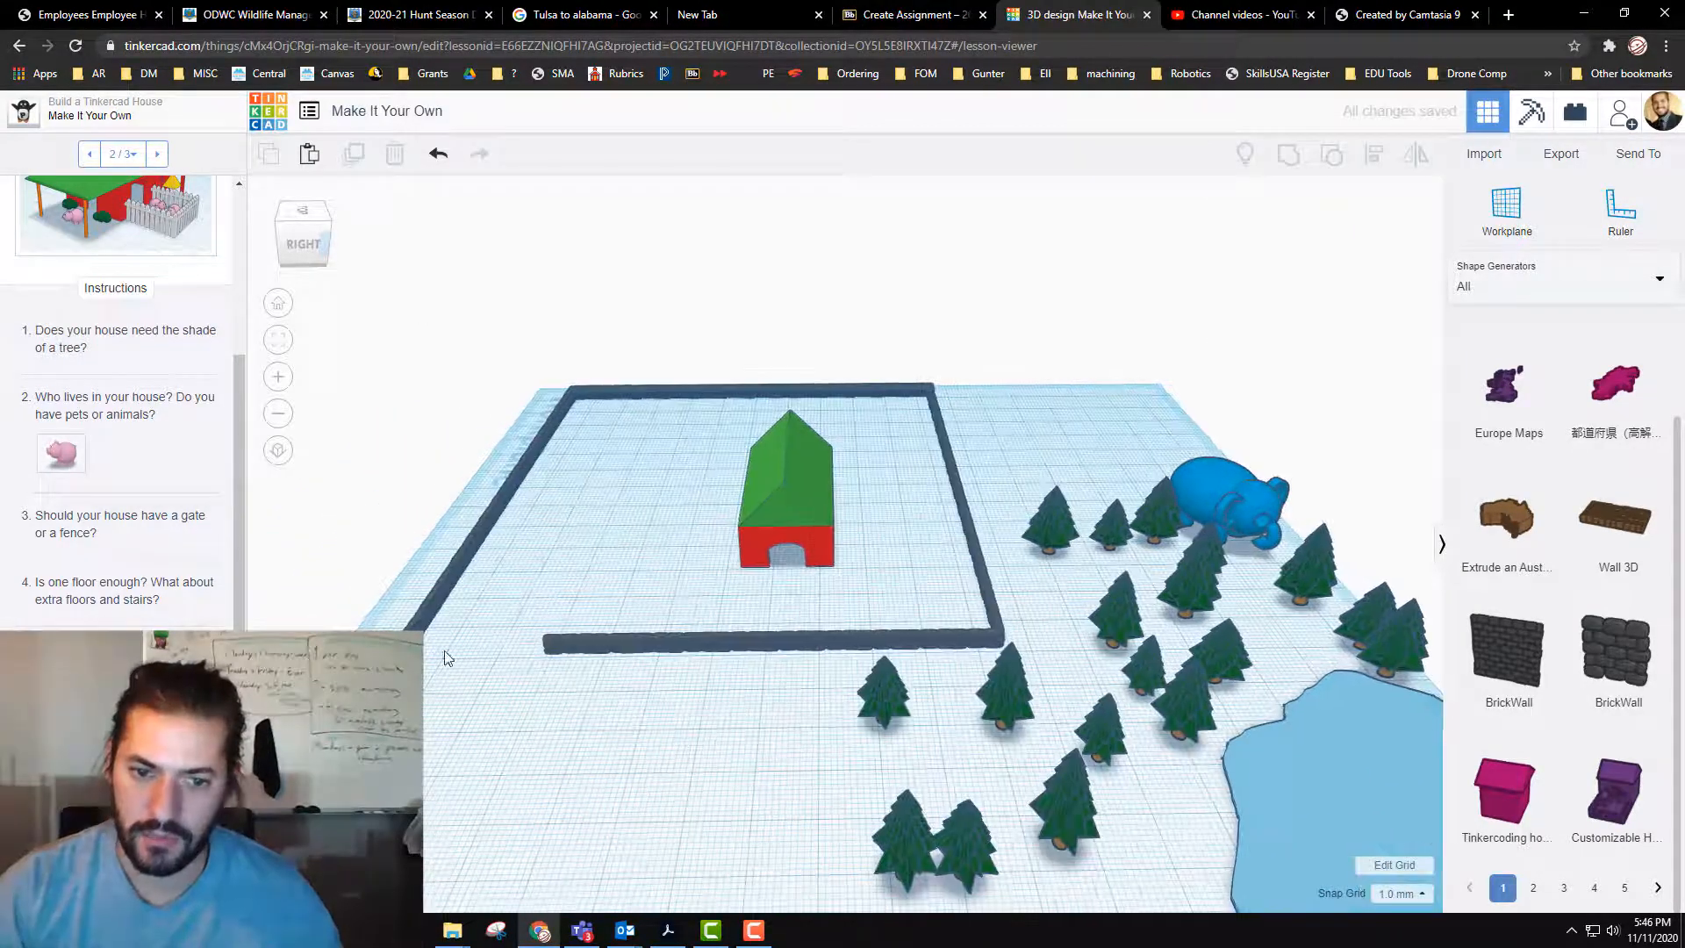
{"action": "left_click_drag", "start_coordinate": [435, 700], "coordinate": [475, 703]}
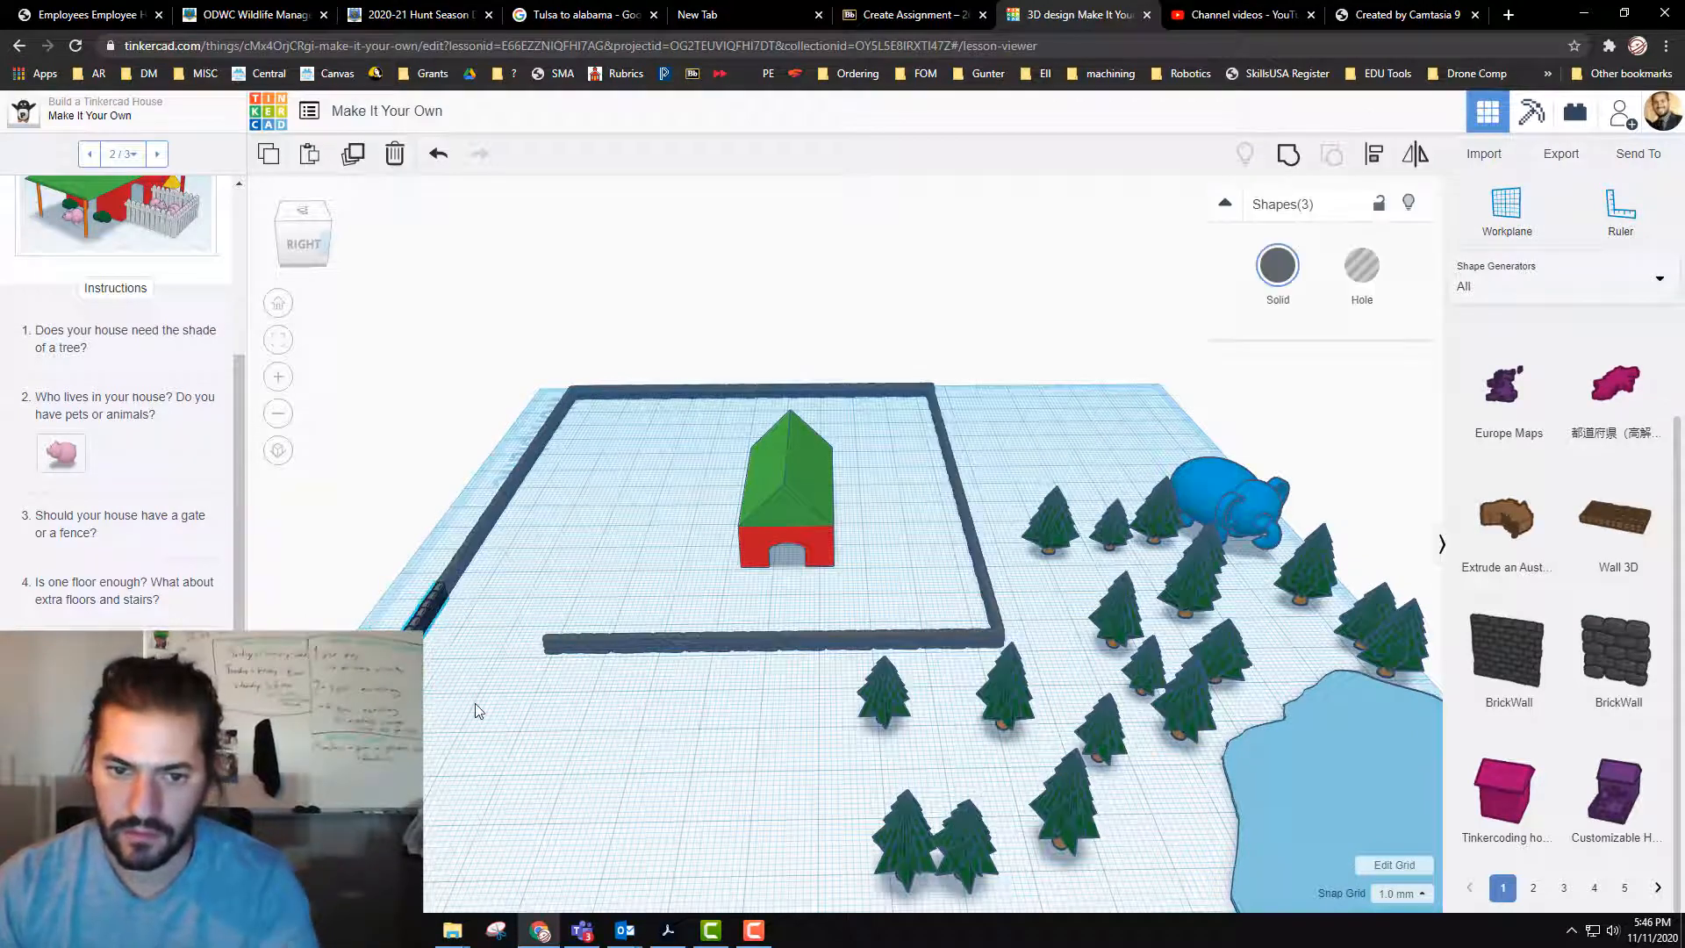
{"action": "key", "text": "Delete"}
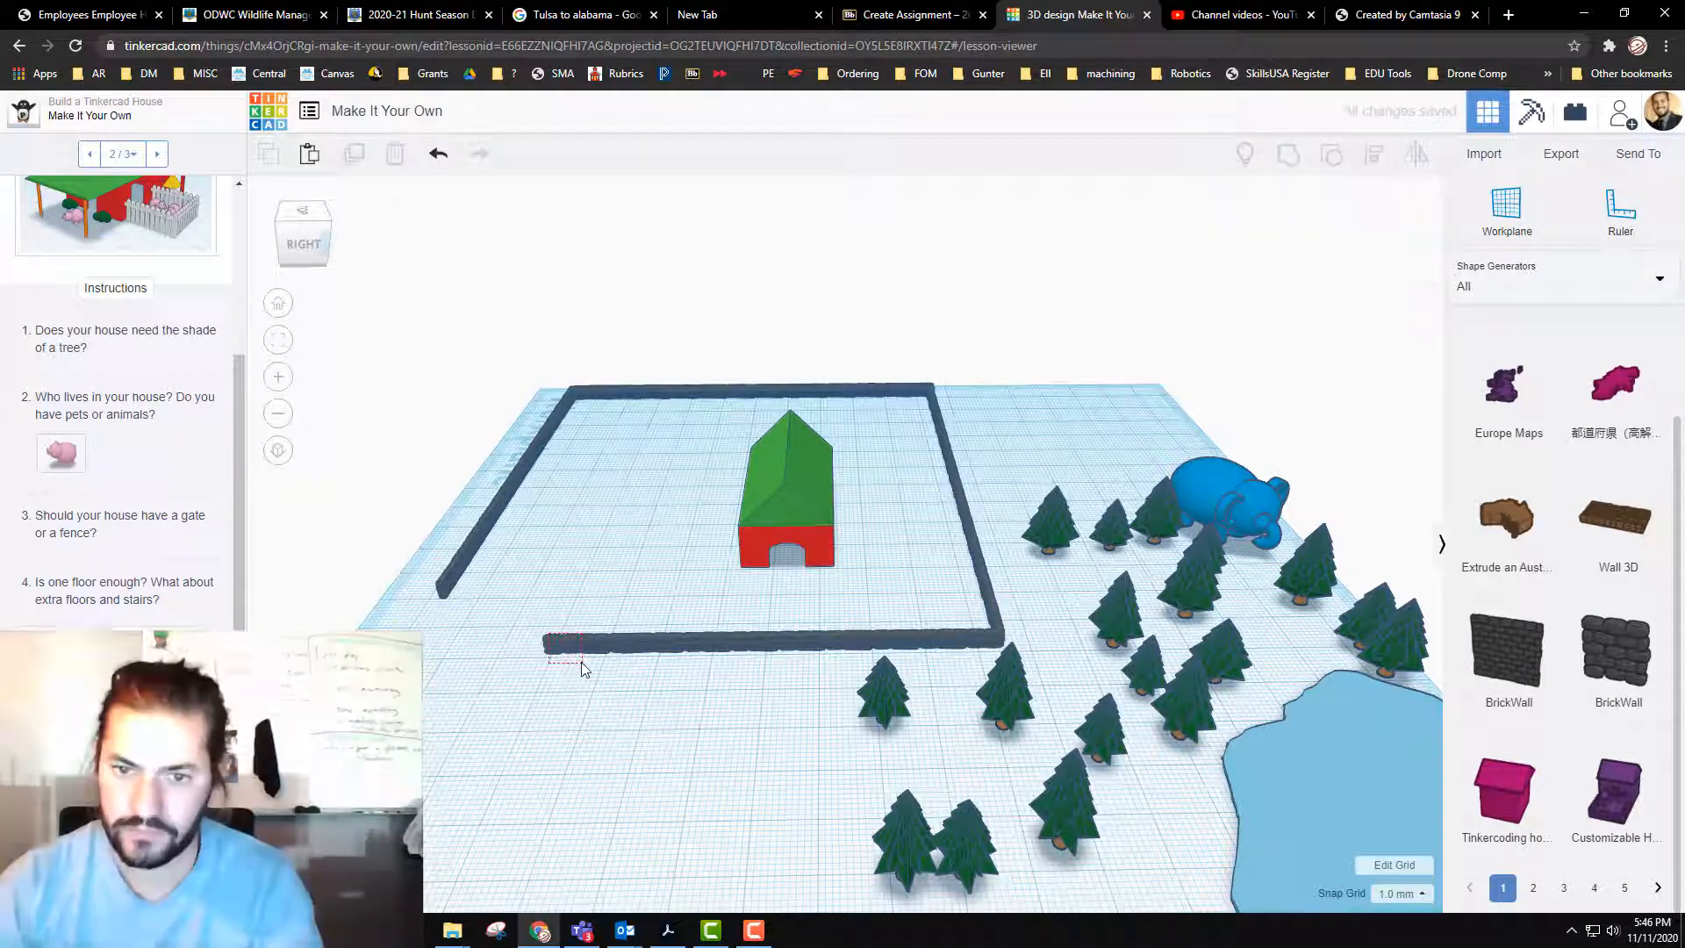
{"action": "left_click", "coordinate": [576, 652]}
{"action": "key", "text": "Delete"}
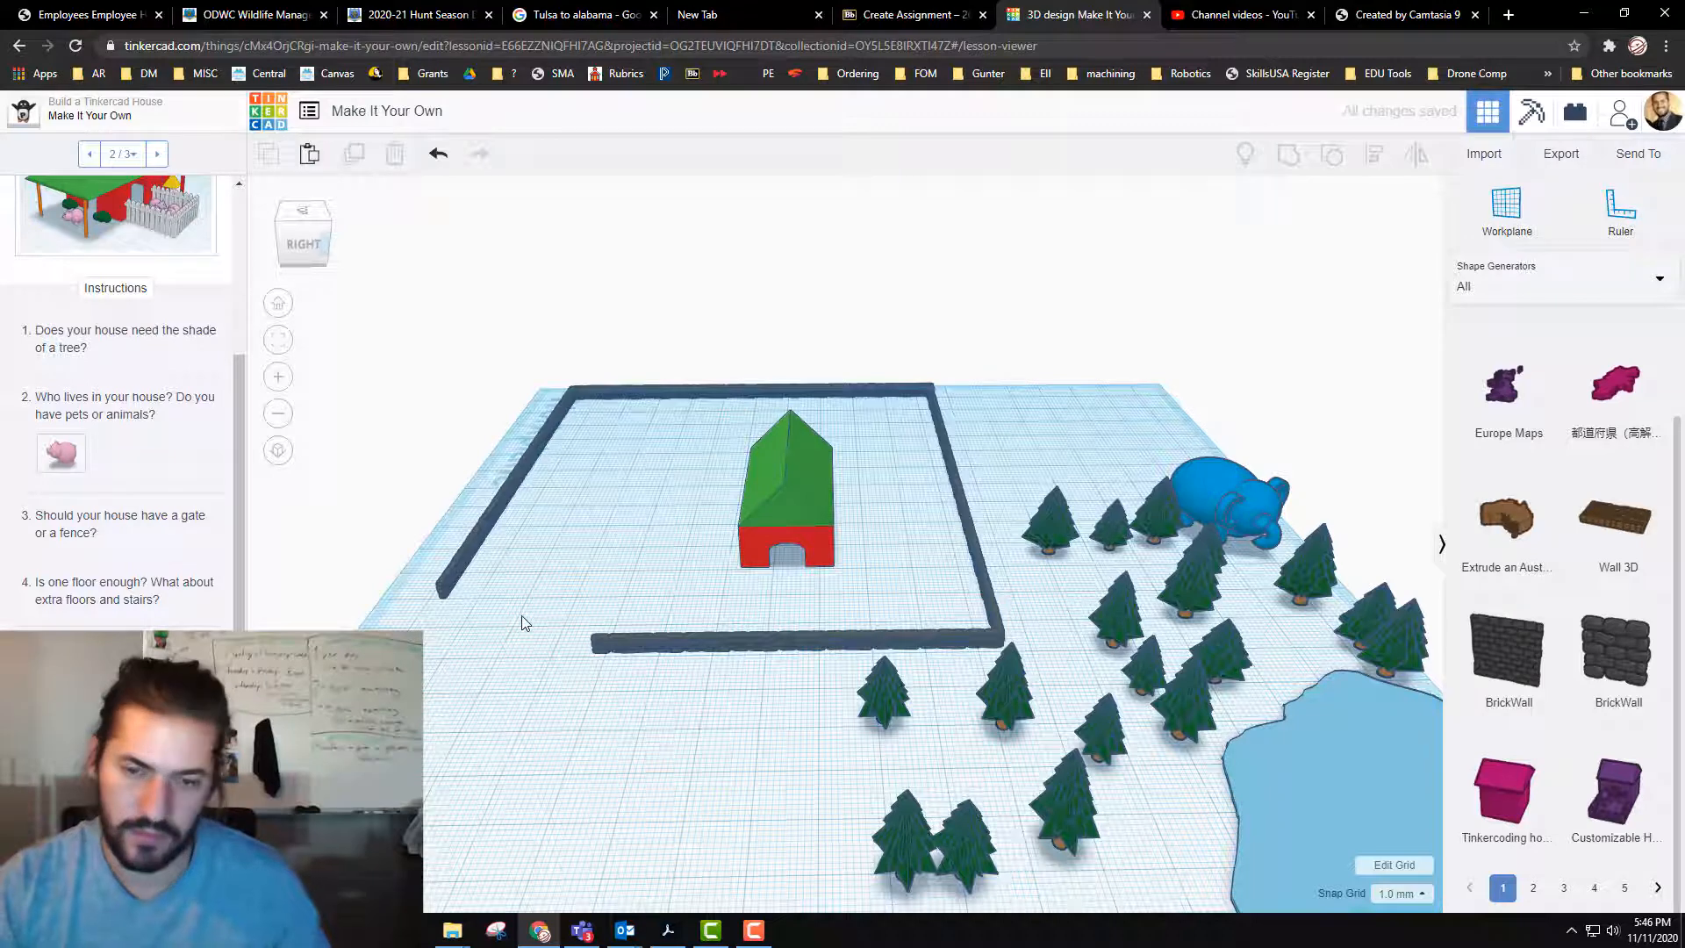
Step: Restore the deleted corner wall segments and move the front wall's end segment across to the opposite side wall, leaving a gate opening
{"action": "key", "text": "ctrl+z"}
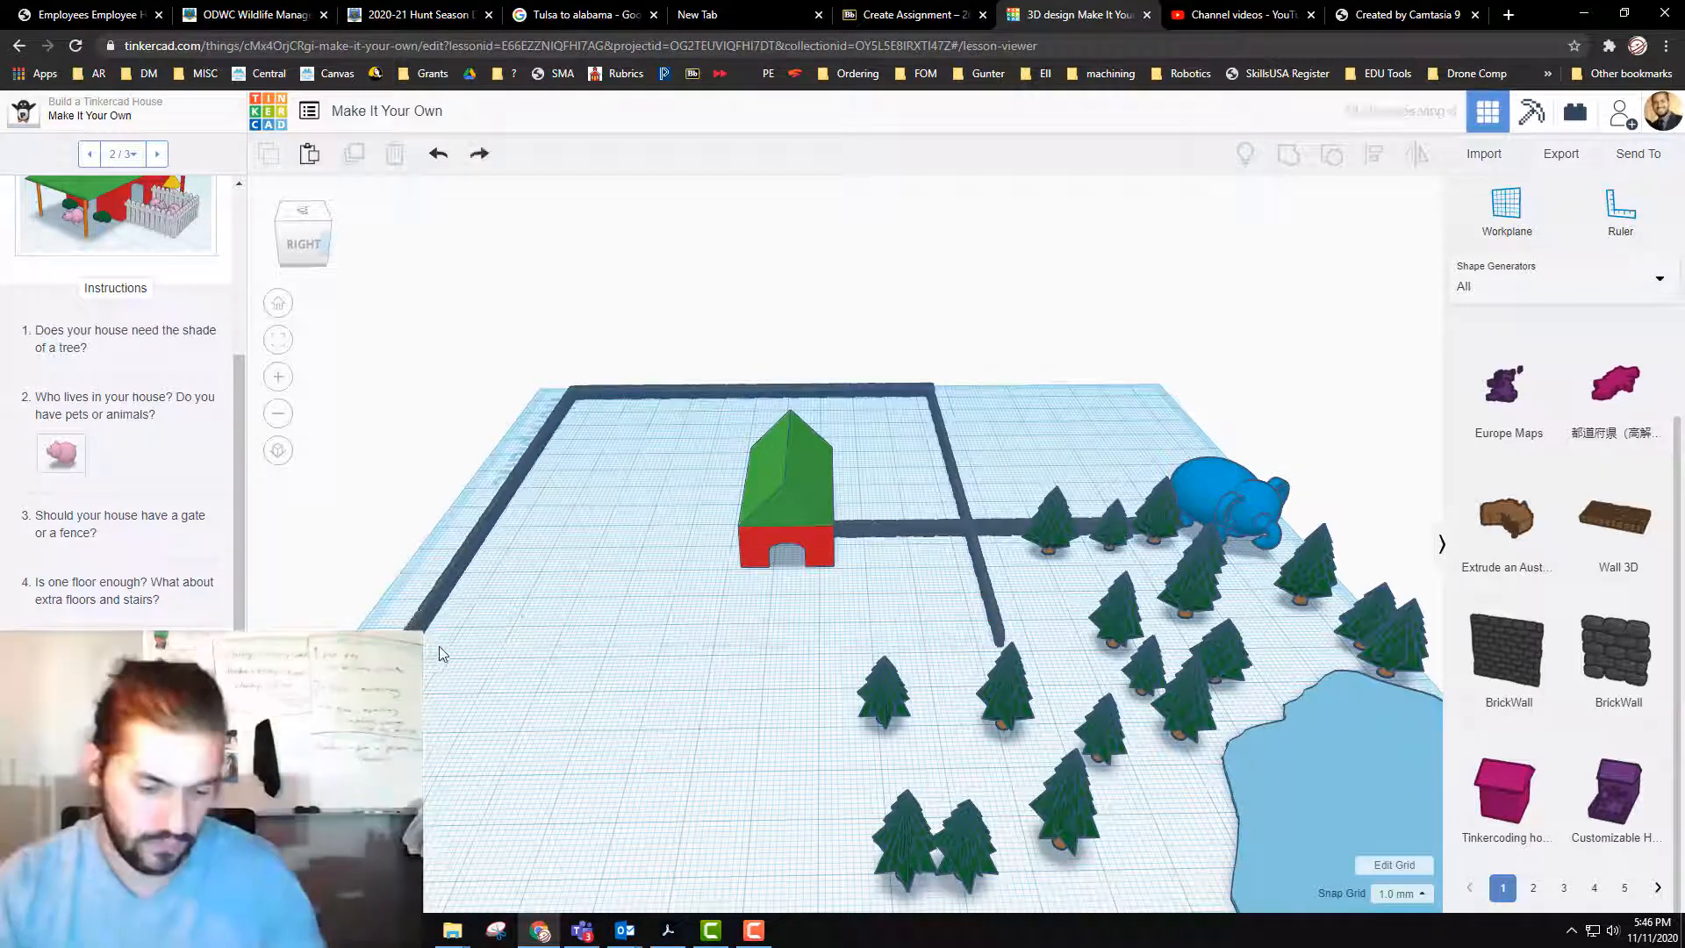
{"action": "key", "text": "ctrl+y"}
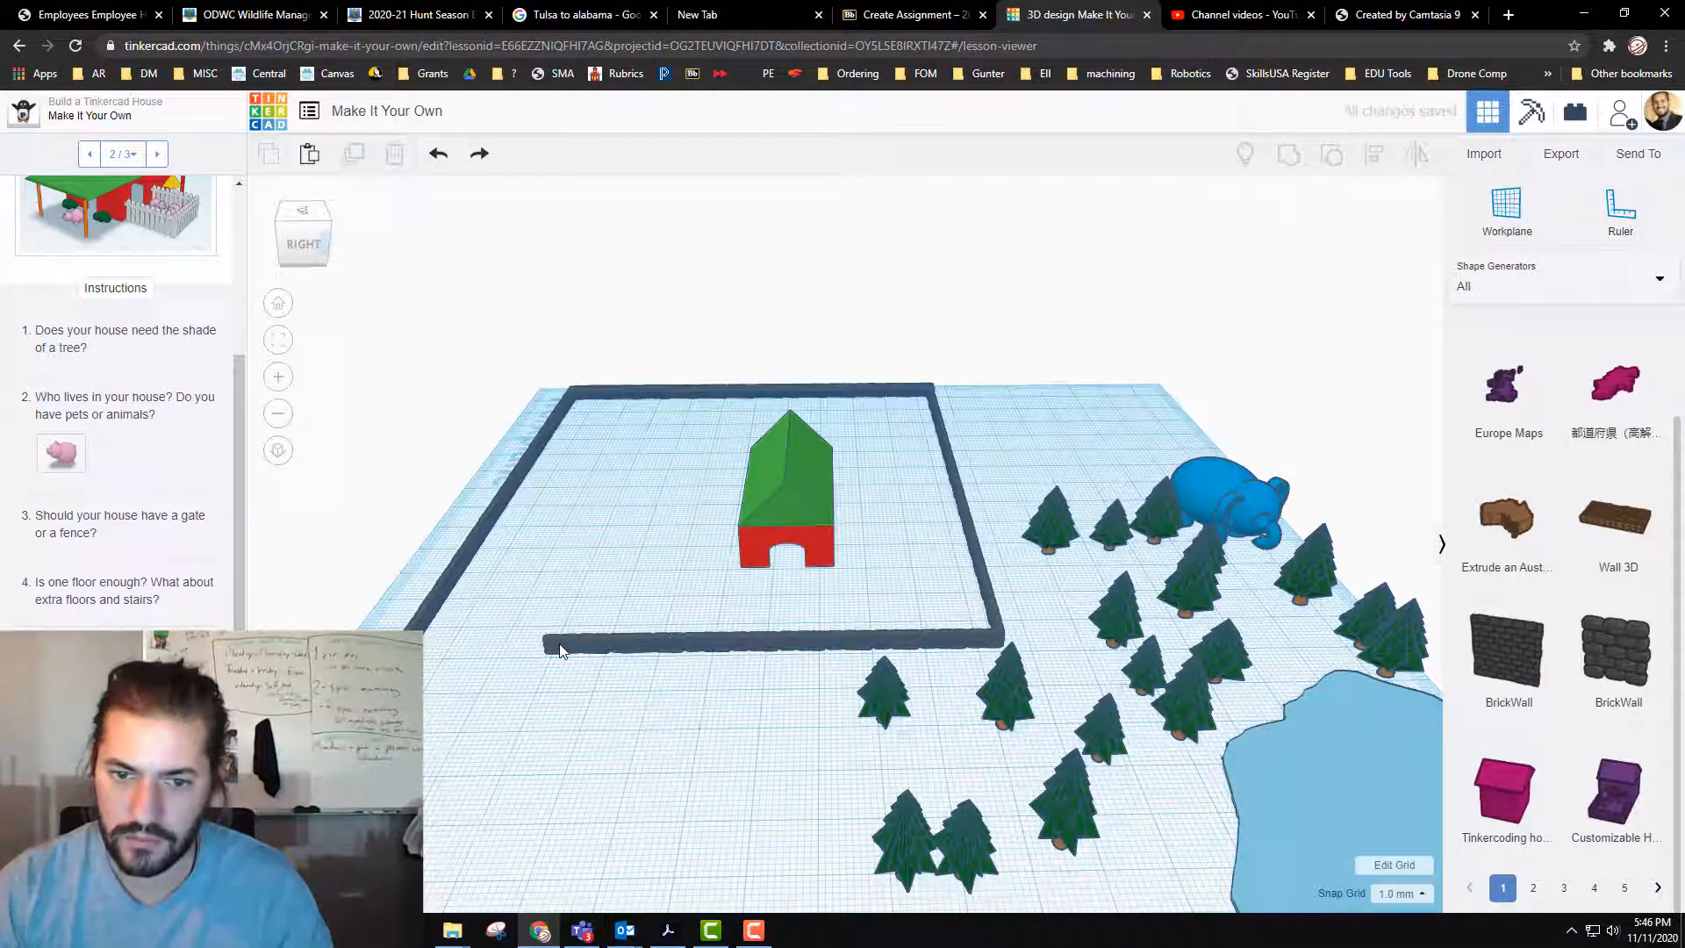
{"action": "left_click", "coordinate": [556, 649]}
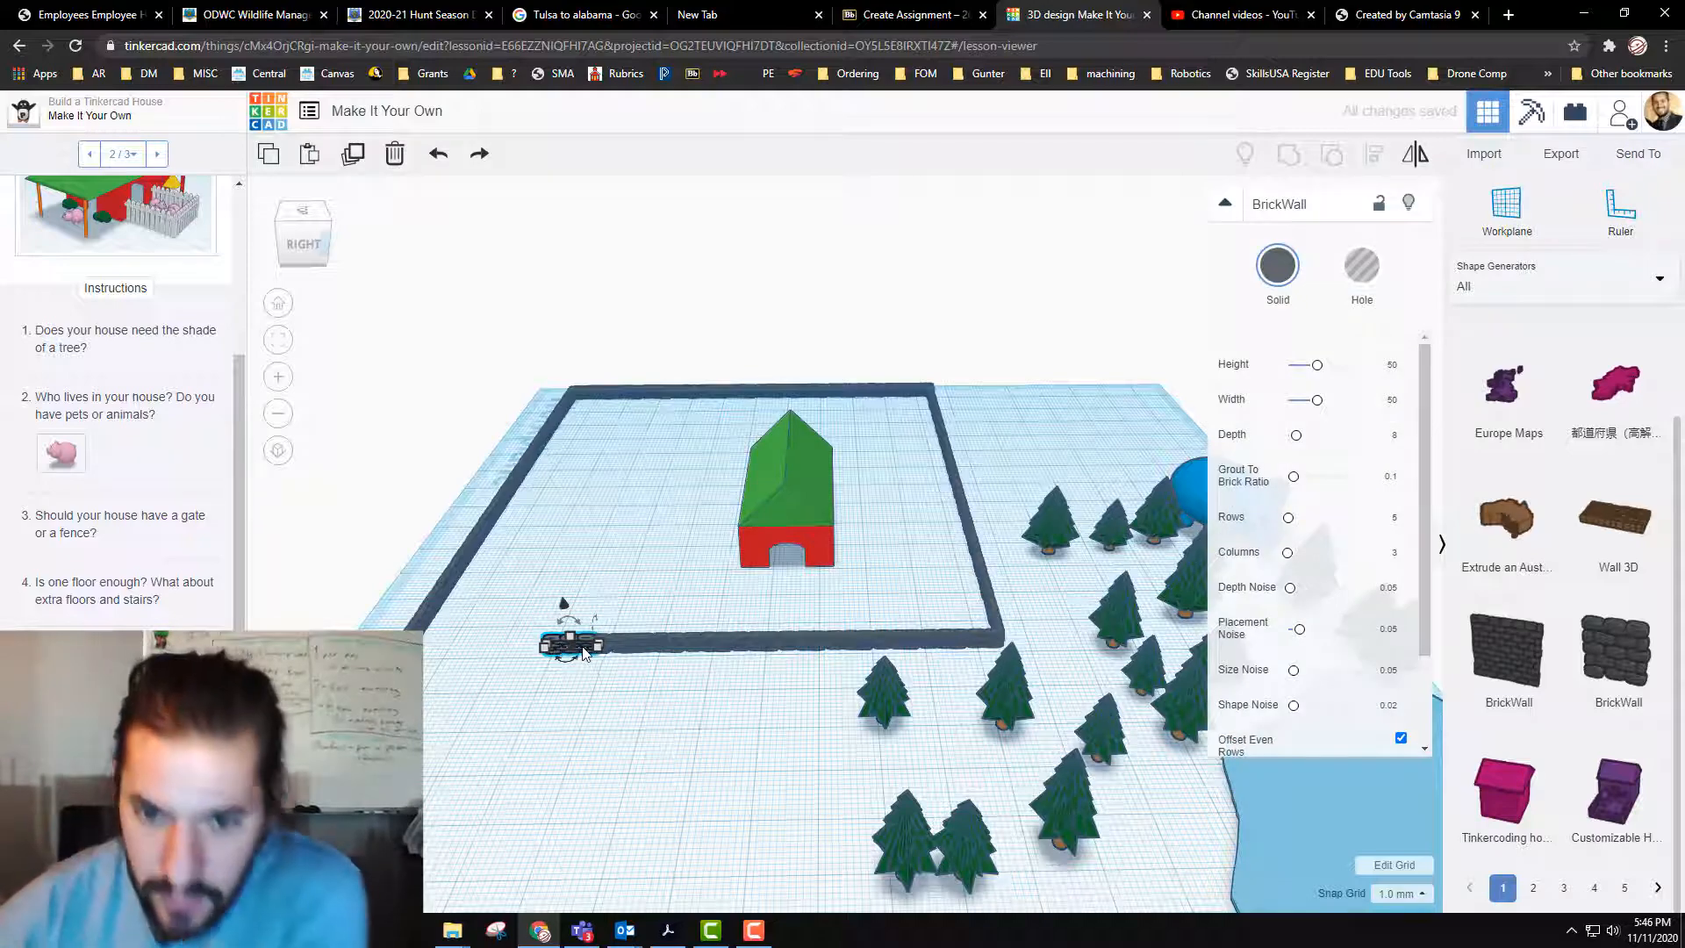
{"action": "left_click_drag", "start_coordinate": [569, 645], "coordinate": [445, 645]}
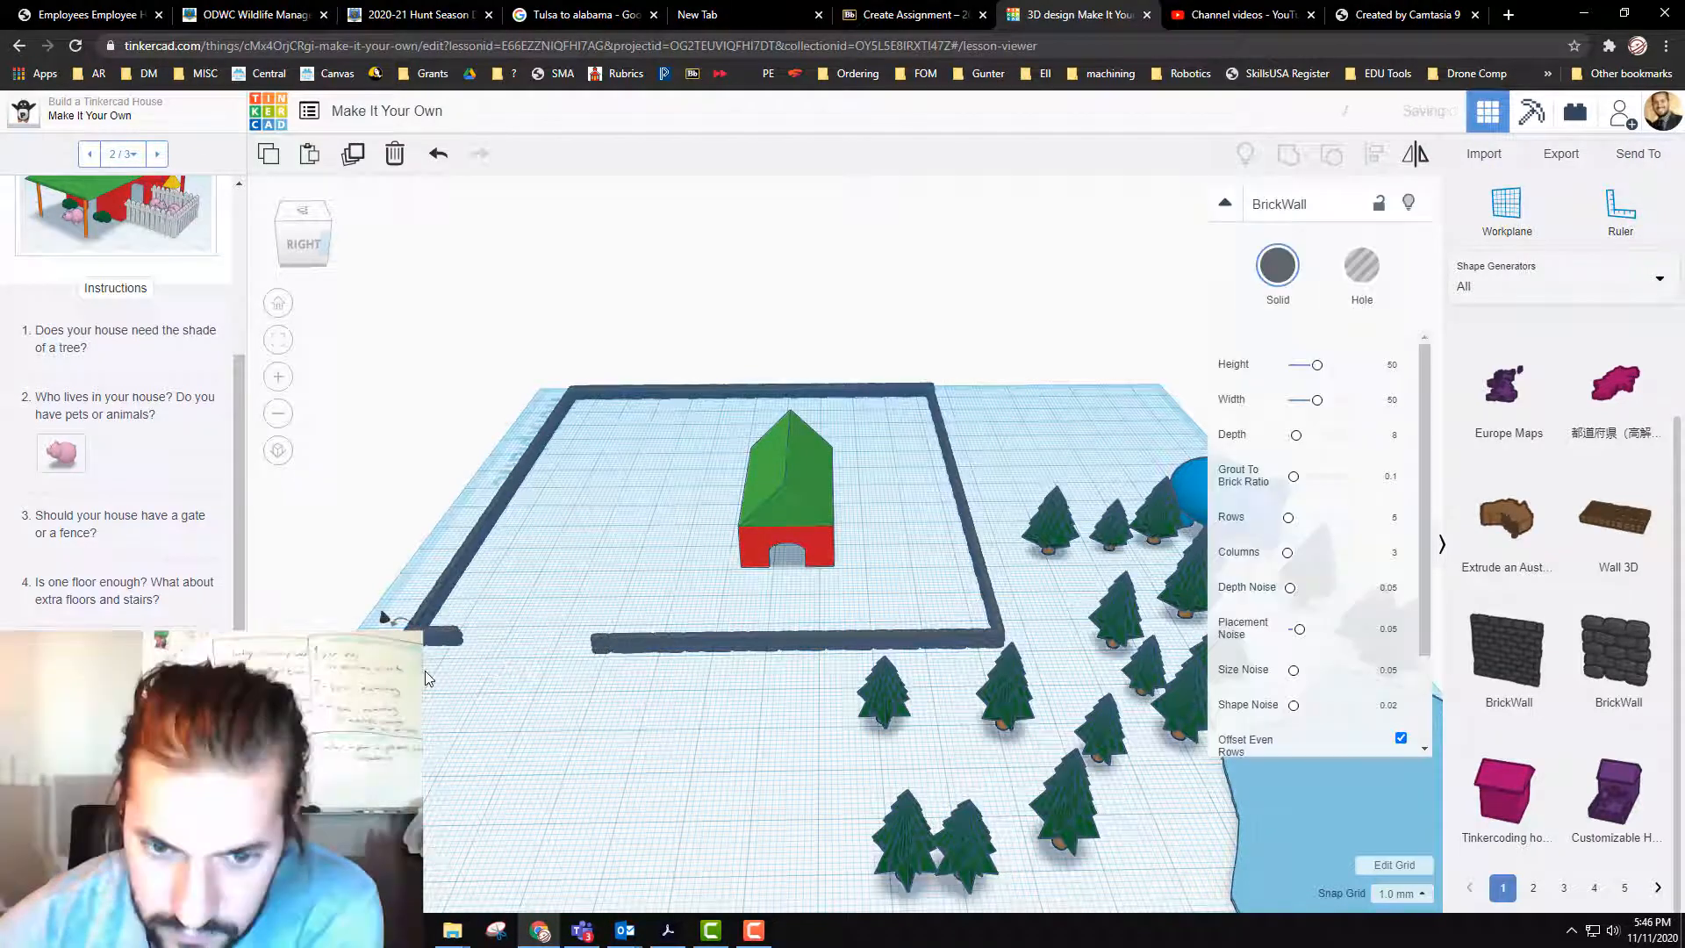
{"action": "left_click", "coordinate": [474, 682]}
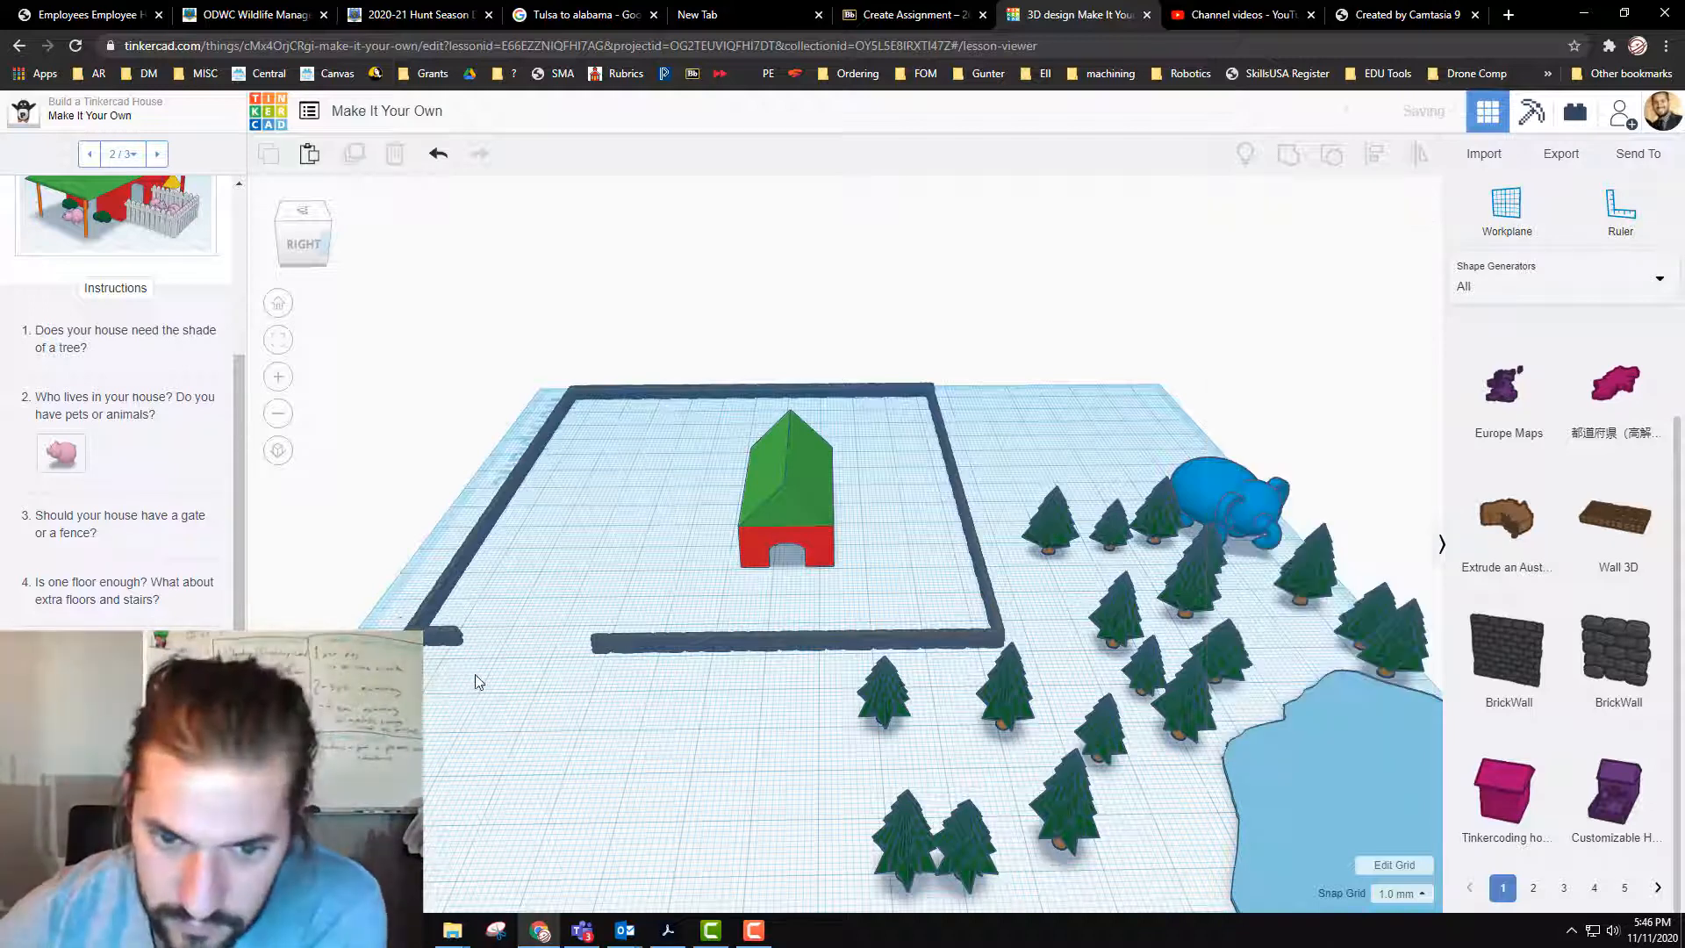
{"action": "left_click", "coordinate": [434, 656]}
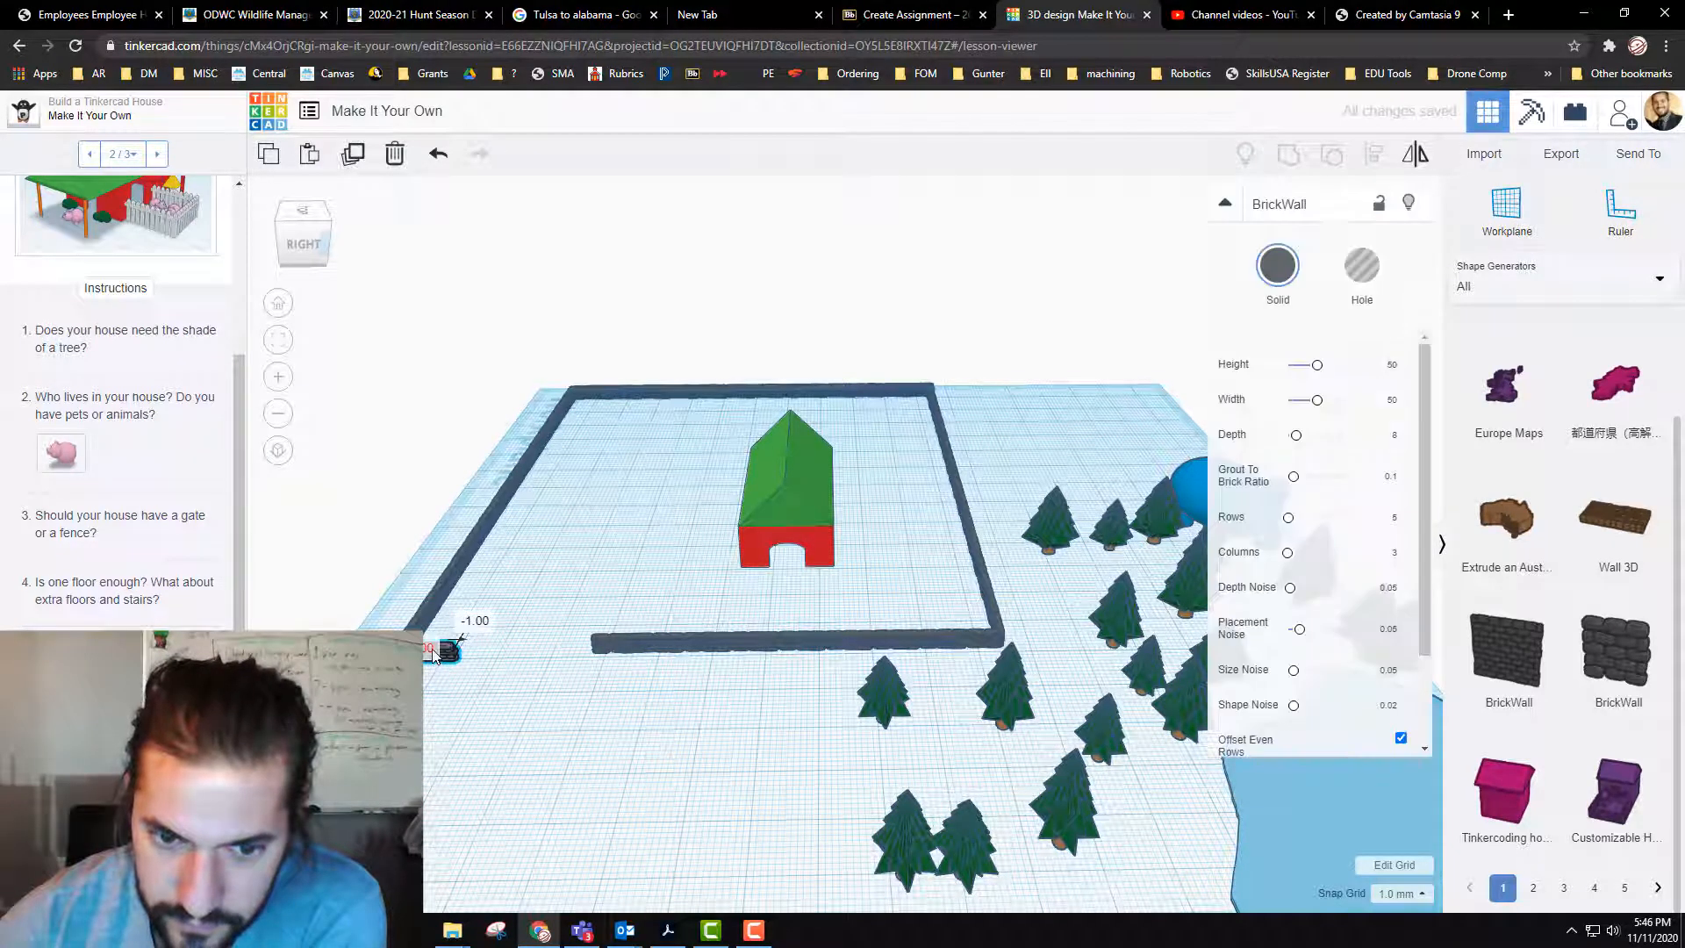
{"action": "left_click_drag", "start_coordinate": [432, 653], "coordinate": [434, 648]}
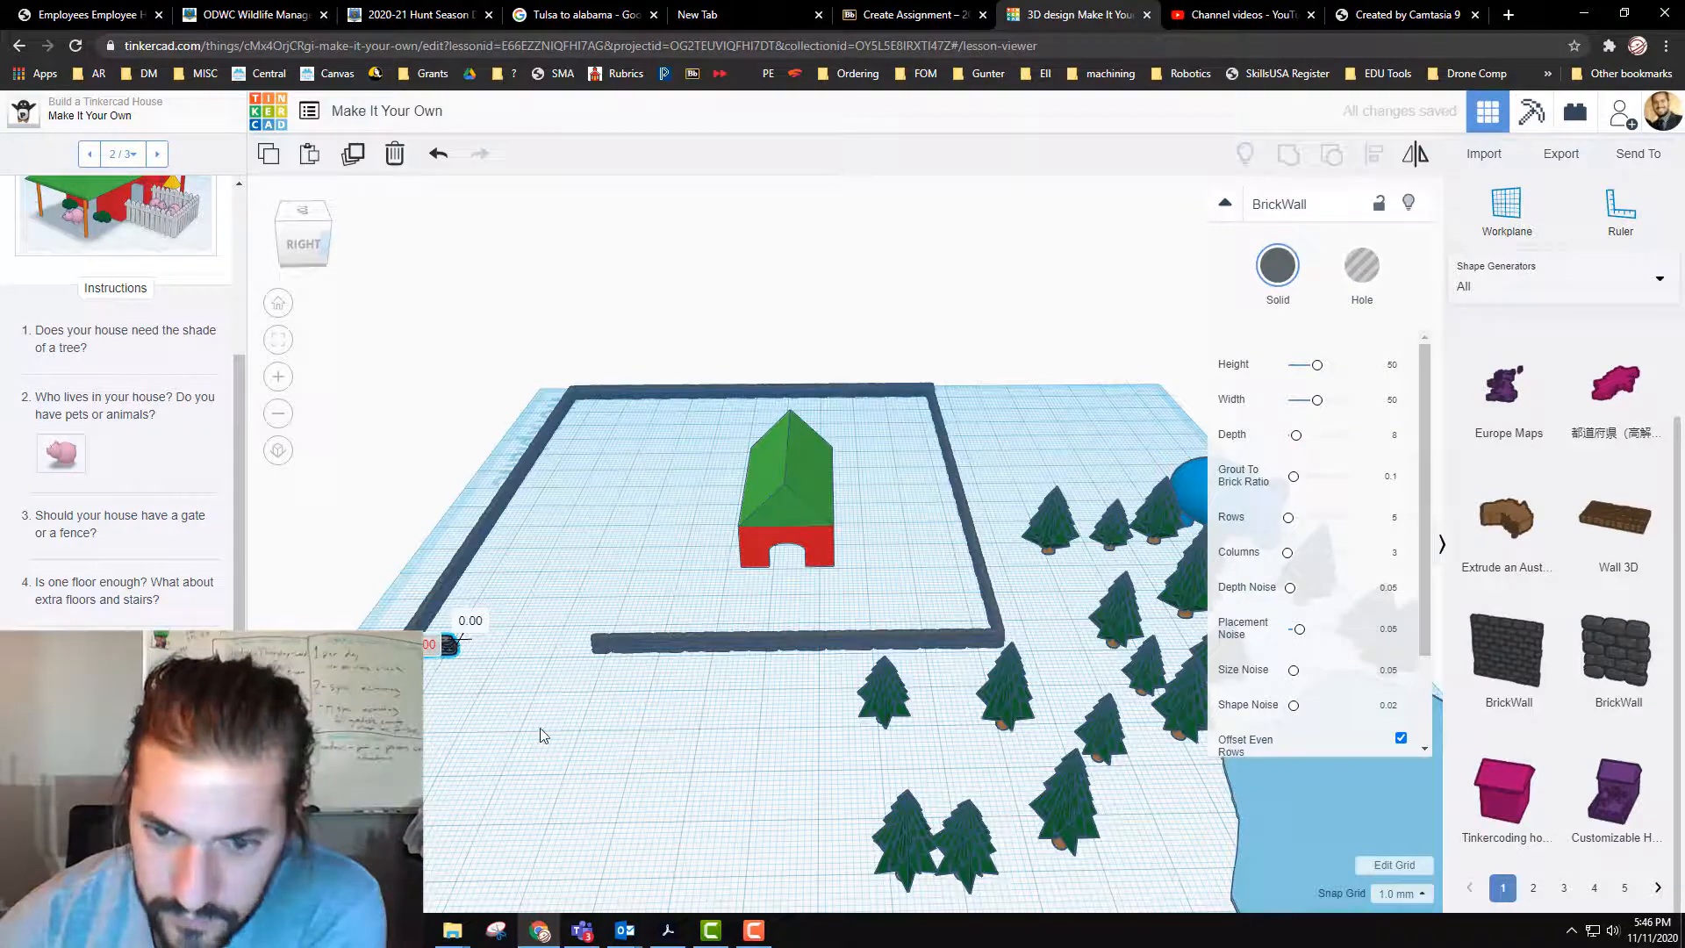
{"action": "left_click", "coordinate": [638, 709]}
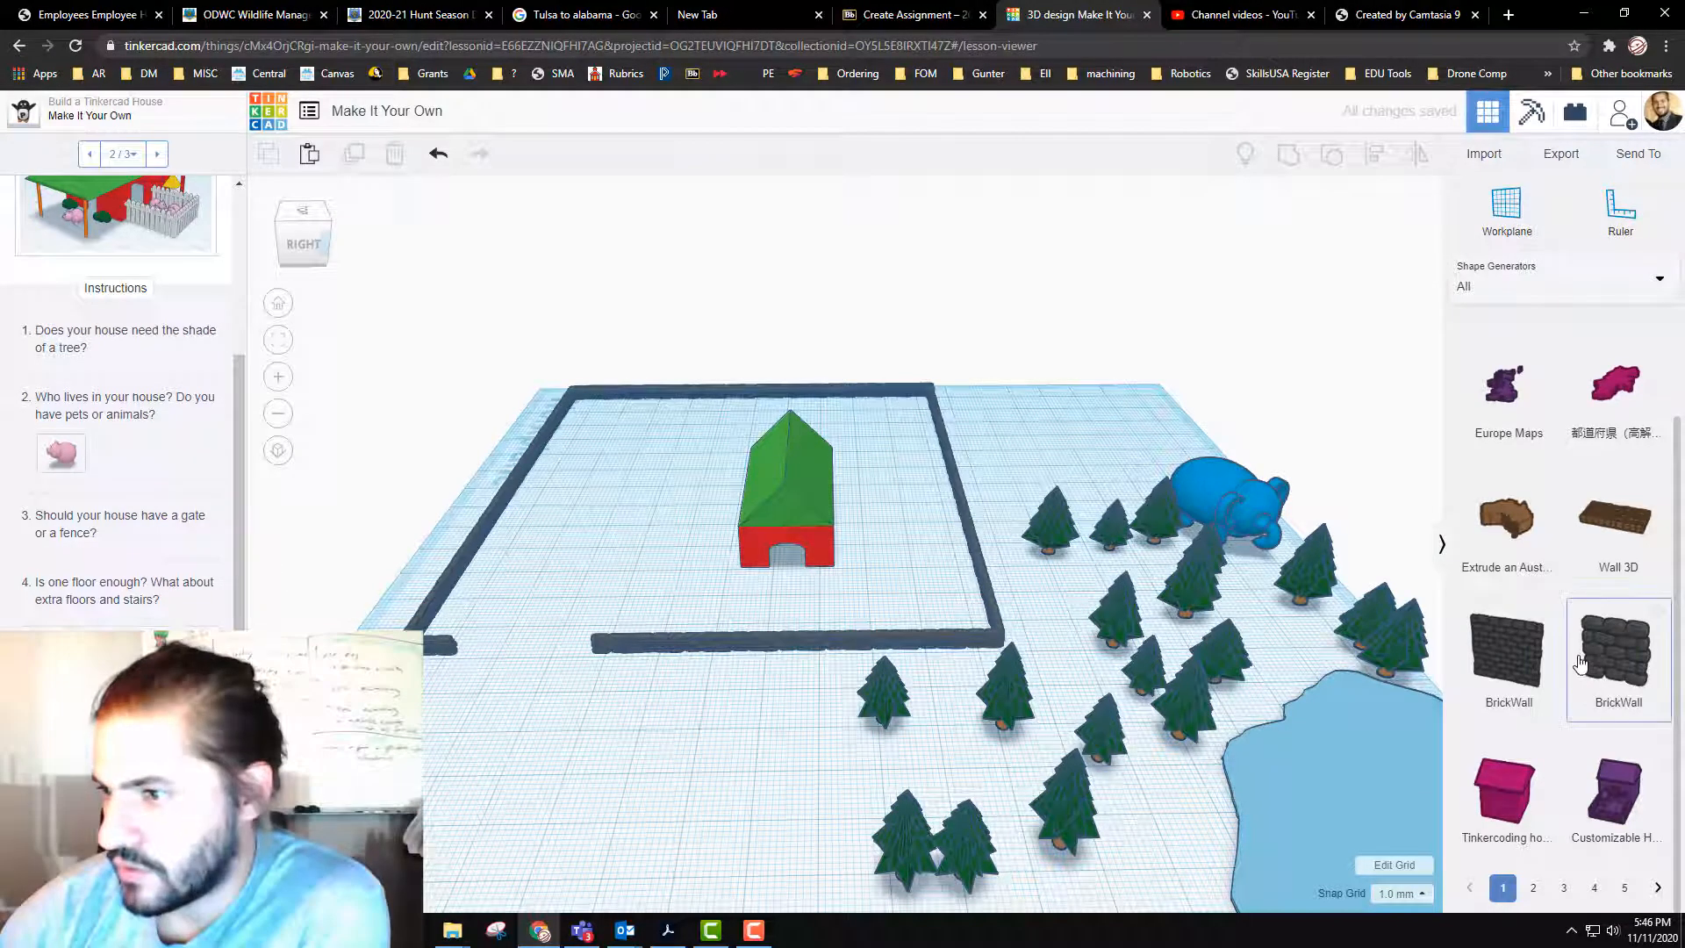
Step: Widen the house by stretching its front corner away from the trees
{"action": "scroll", "coordinate": [1588, 649], "scroll_direction": "down", "scroll_amount": 1}
{"action": "scroll", "coordinate": [1496, 688], "scroll_direction": "up", "scroll_amount": 1}
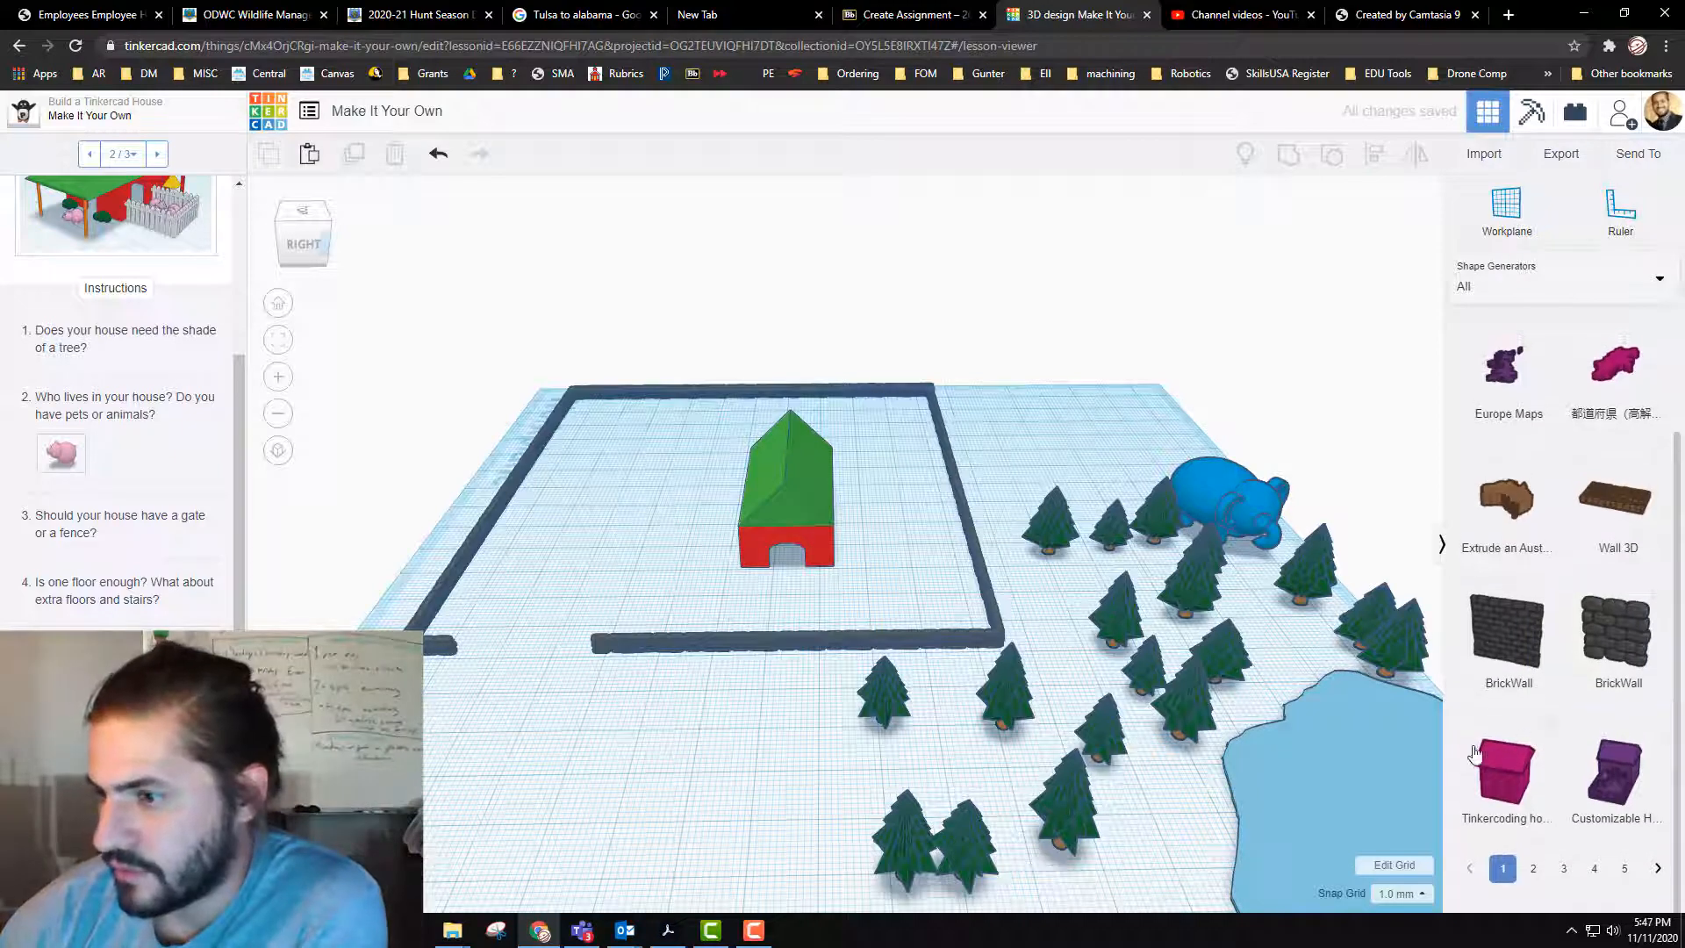
{"action": "scroll", "coordinate": [1542, 442], "scroll_direction": "up", "scroll_amount": 2}
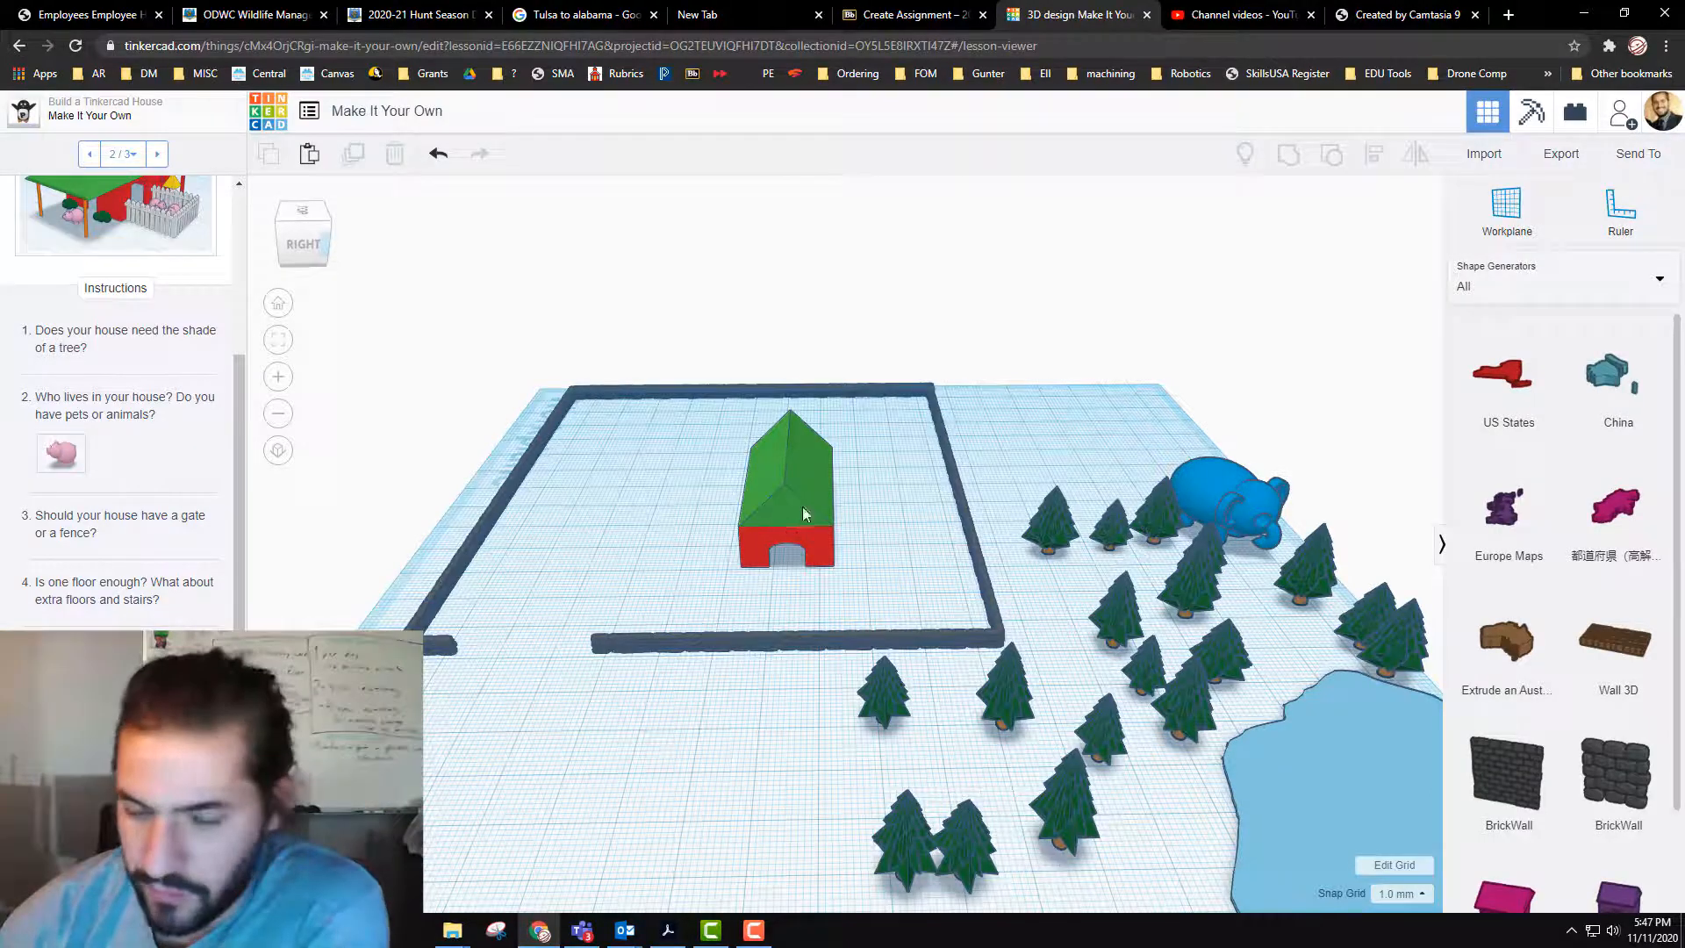
{"action": "scroll", "coordinate": [892, 533], "scroll_direction": "up", "scroll_amount": 2}
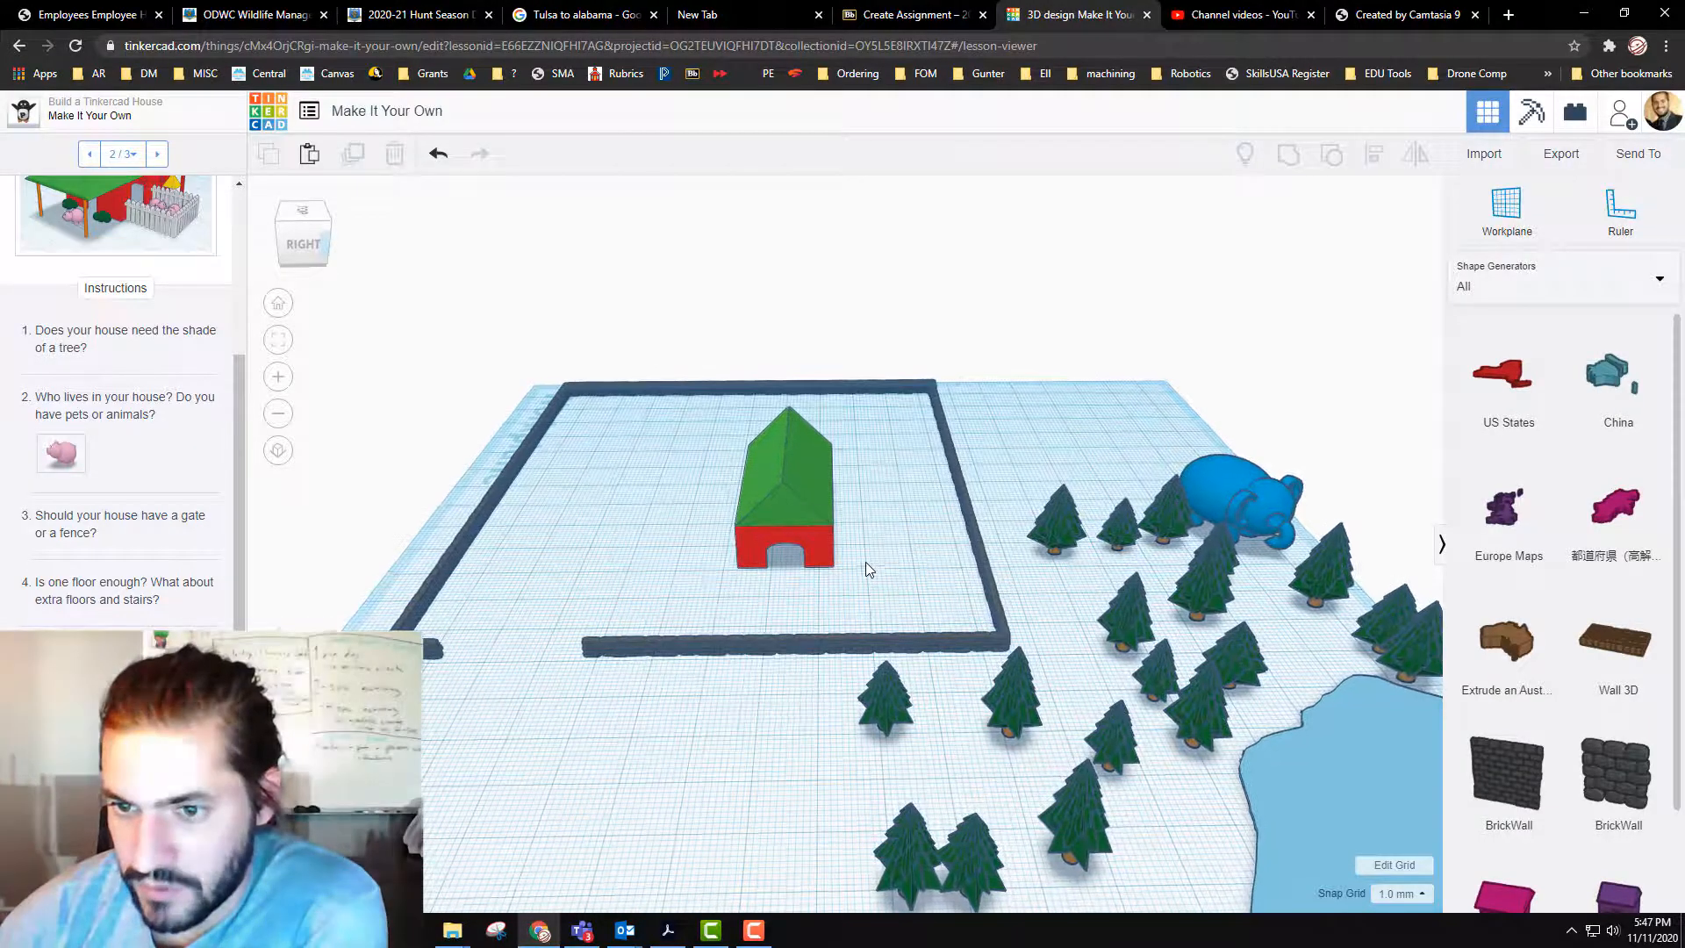
{"action": "scroll", "coordinate": [798, 476], "scroll_direction": "up", "scroll_amount": 2}
{"action": "left_click", "coordinate": [778, 478]}
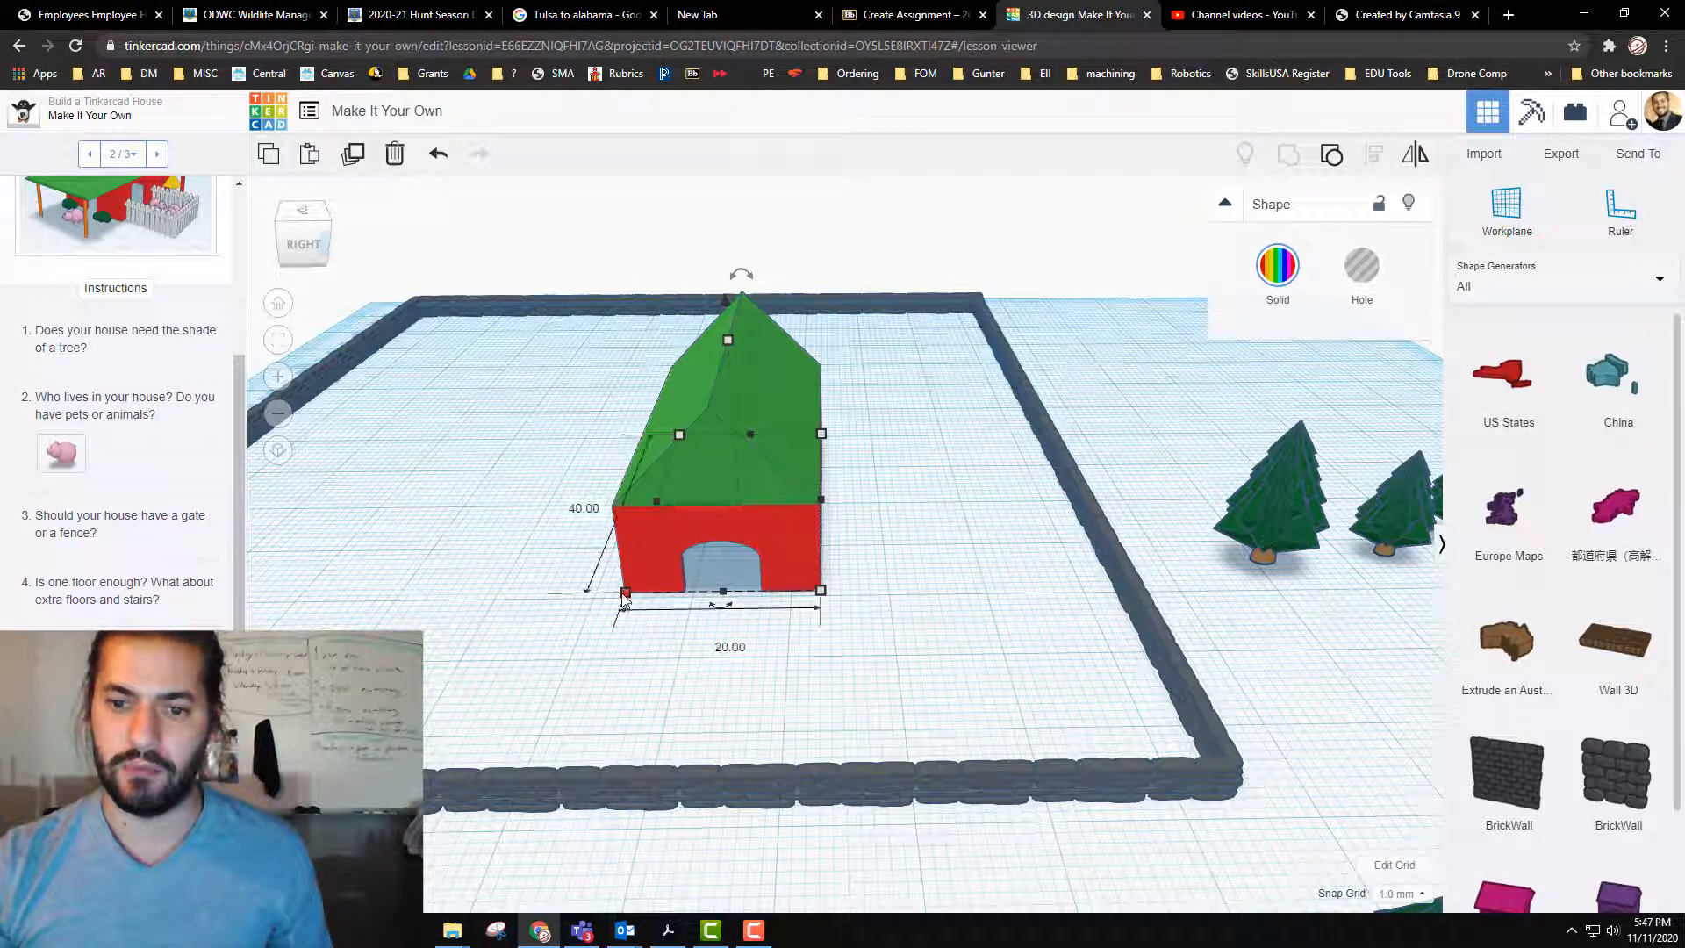
{"action": "left_click_drag", "start_coordinate": [575, 586], "coordinate": [526, 593]}
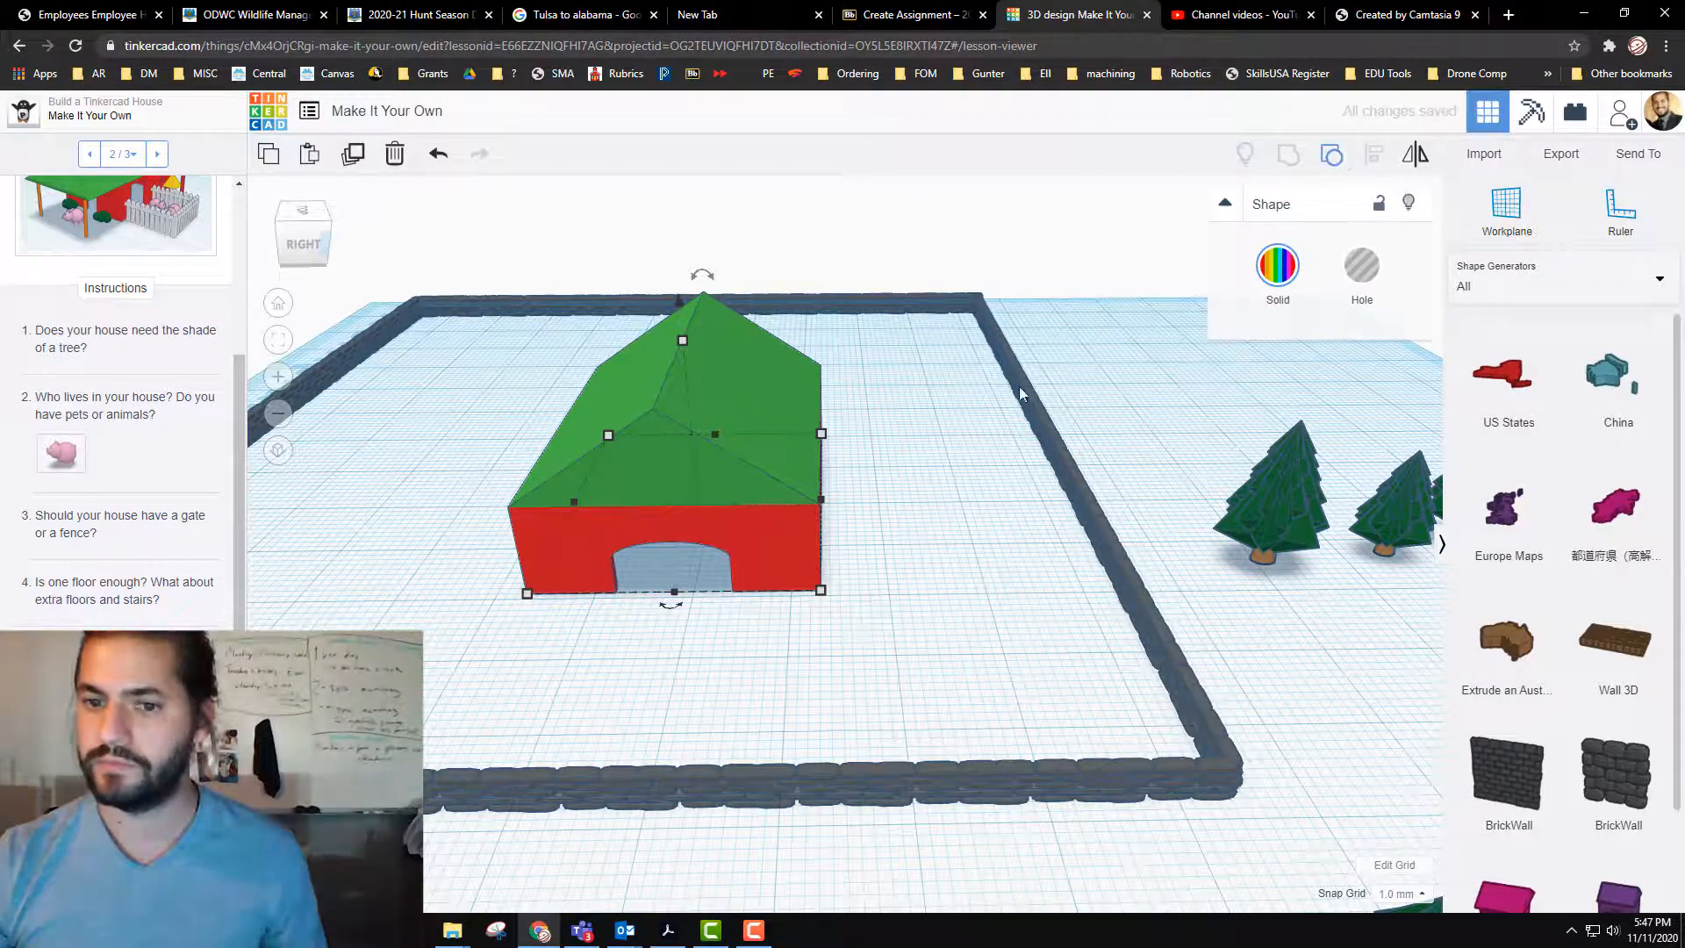
Step: Ungroup the house completely into its separate parts and delete the arched door hole
{"action": "key", "text": "ctrl+g"}
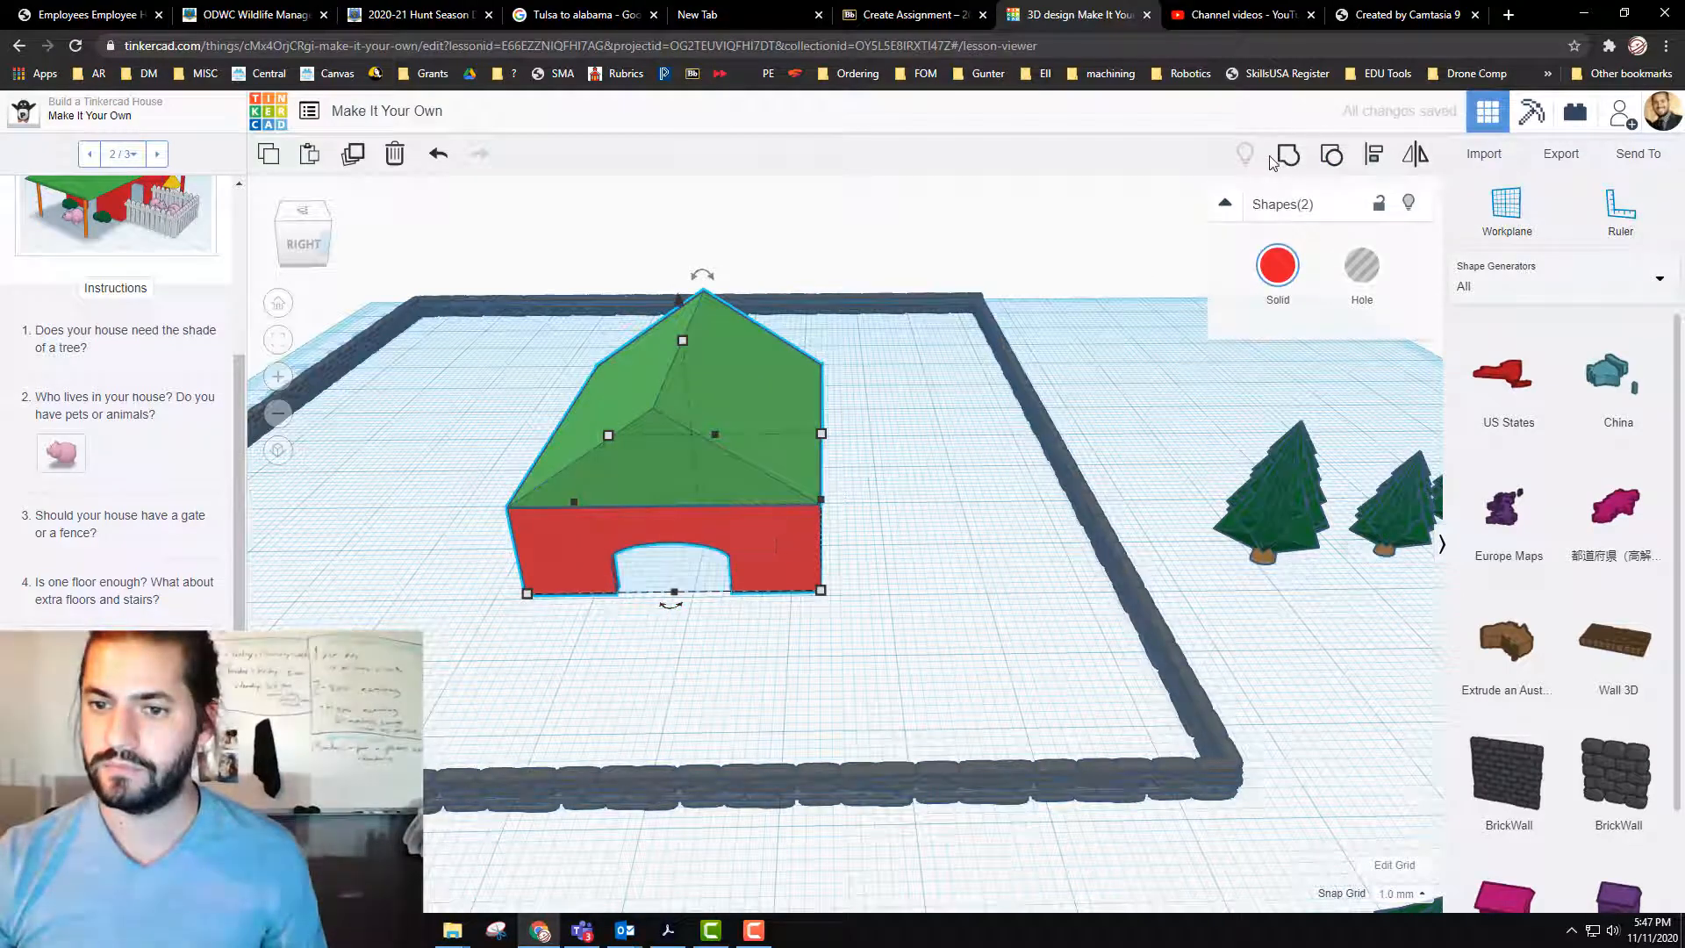
{"action": "left_click", "coordinate": [1333, 156]}
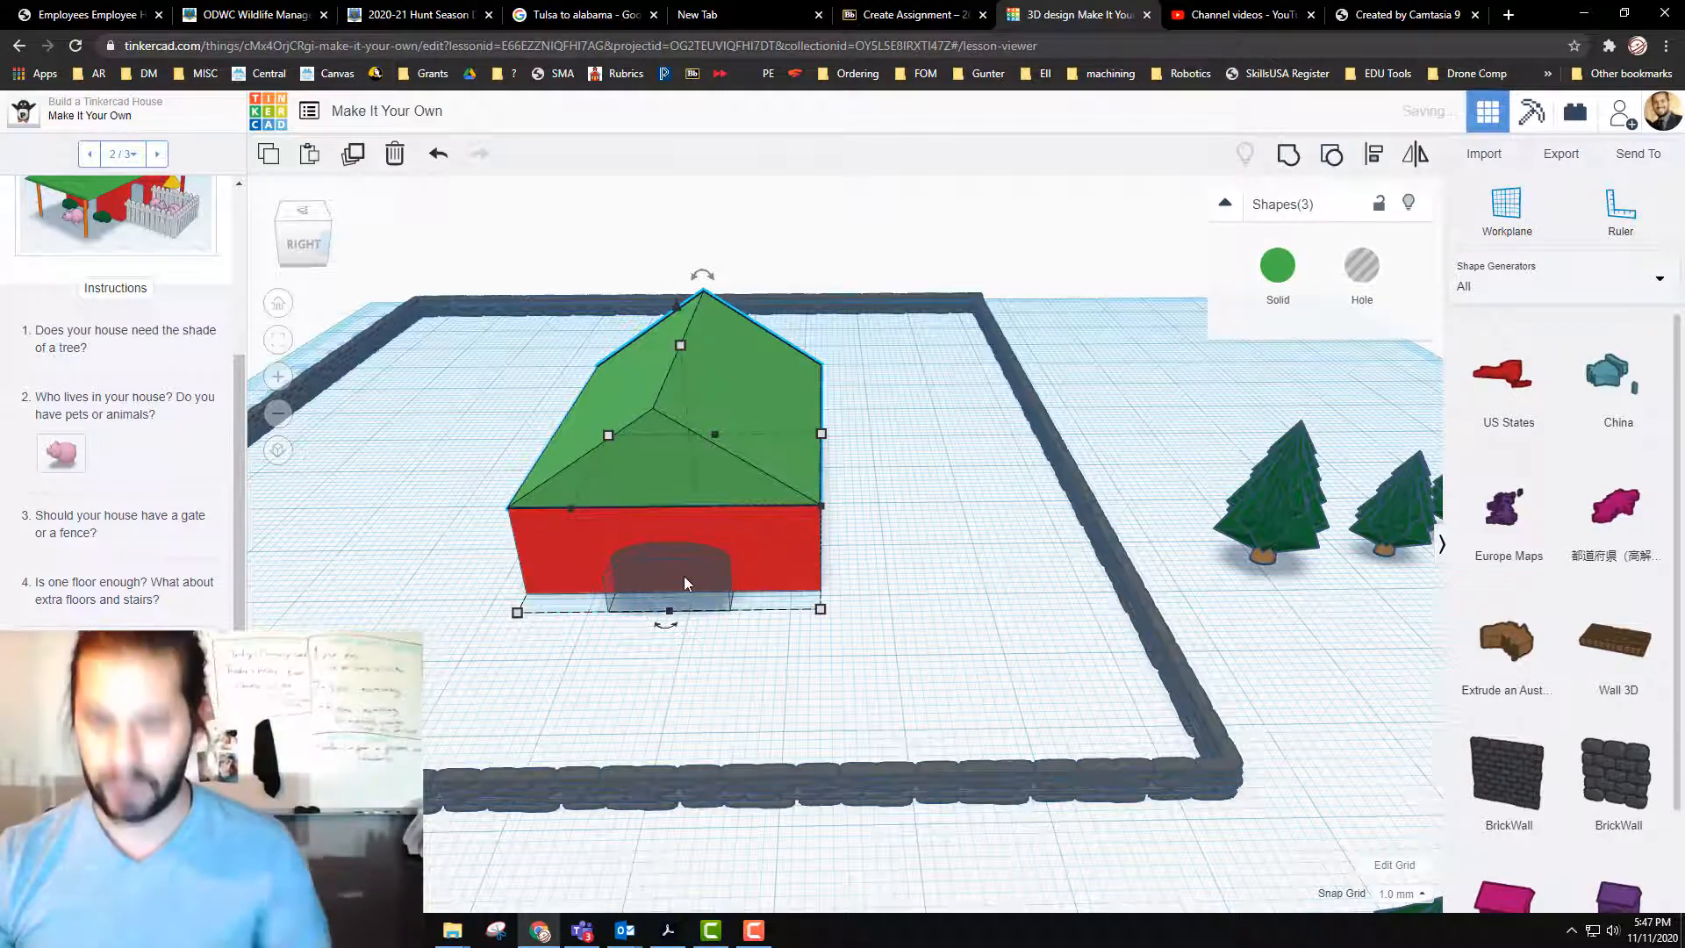
{"action": "key", "text": "Delete"}
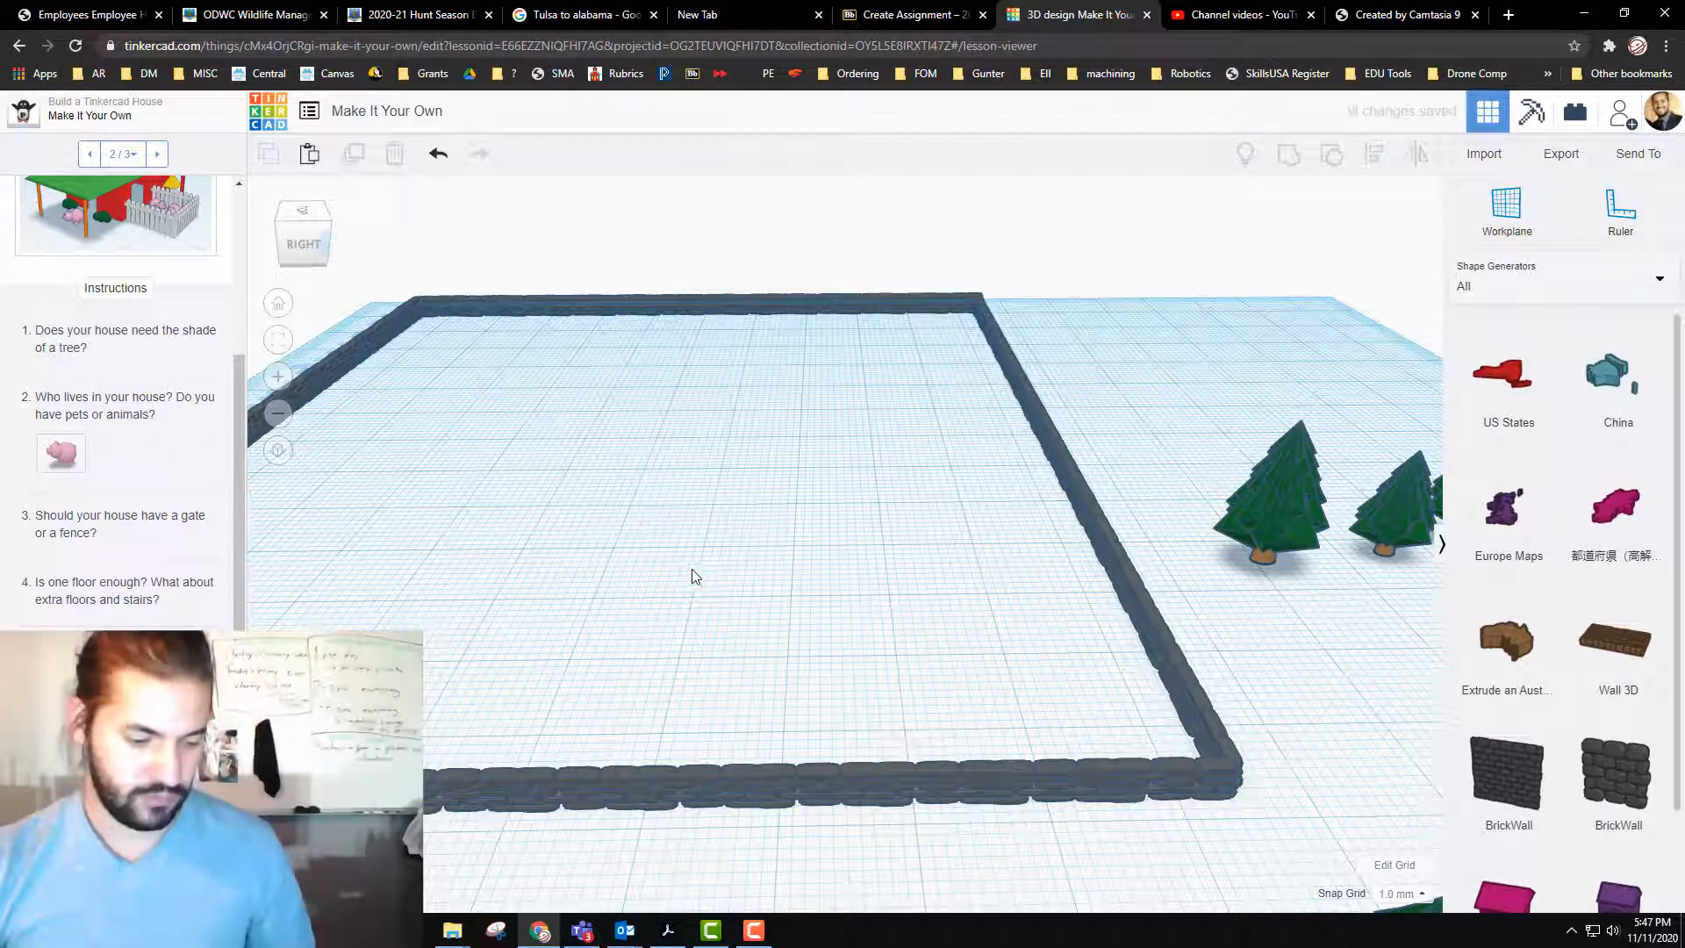
{"action": "key", "text": "ctrl+z"}
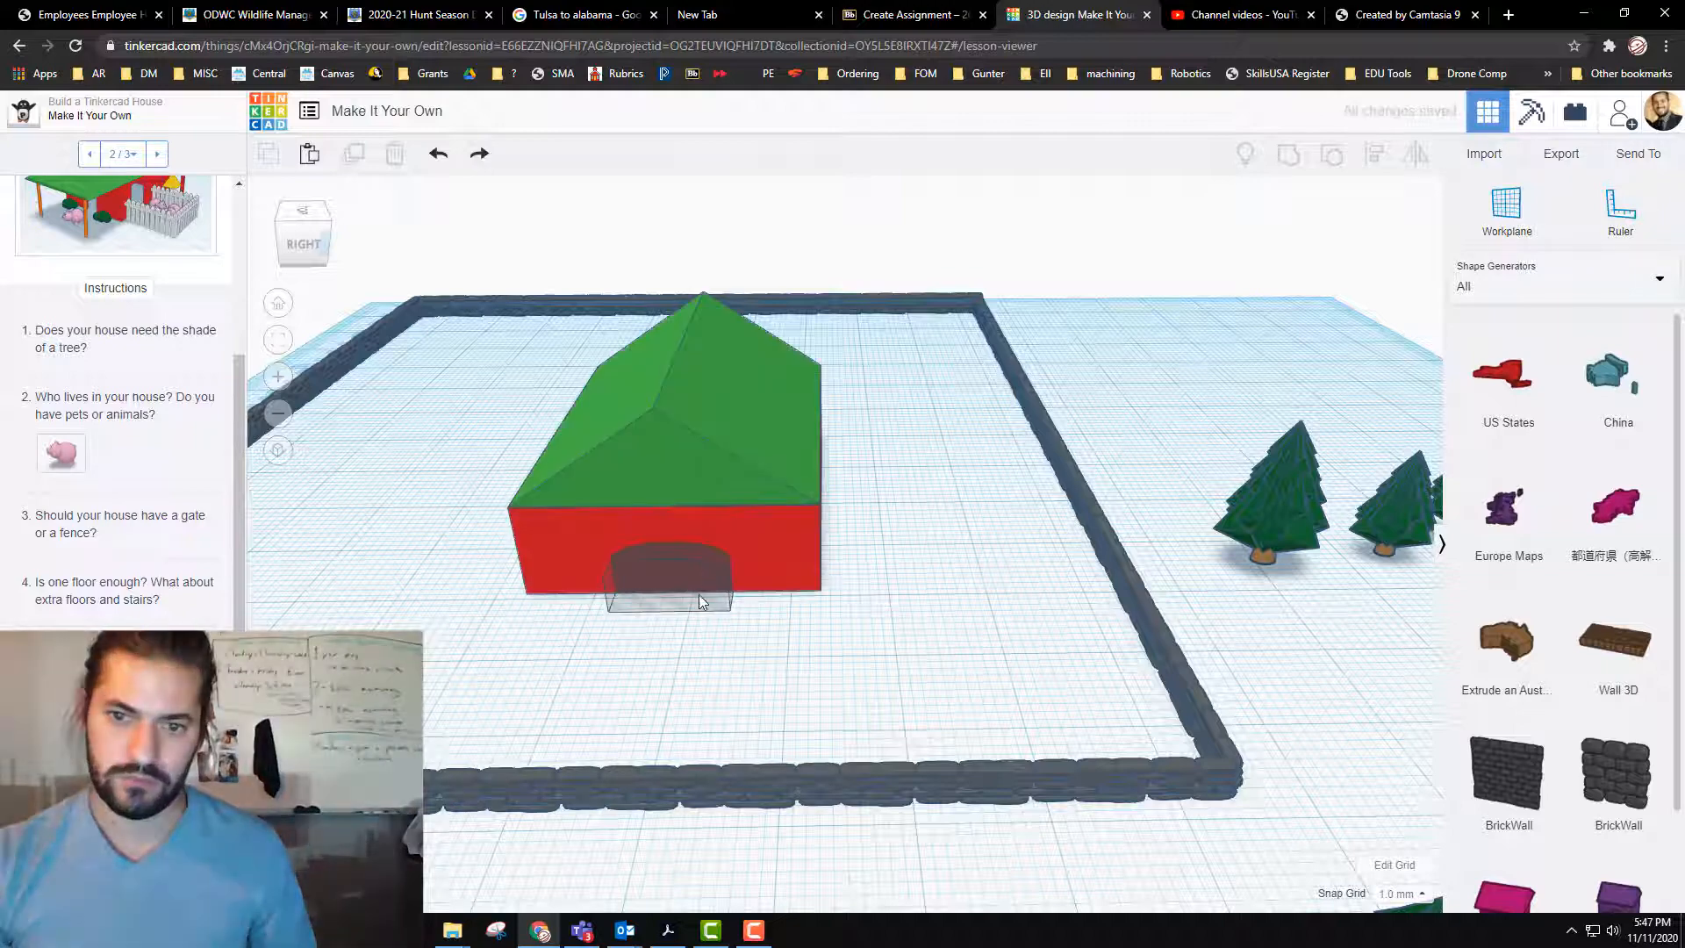
{"action": "left_click", "coordinate": [695, 597]}
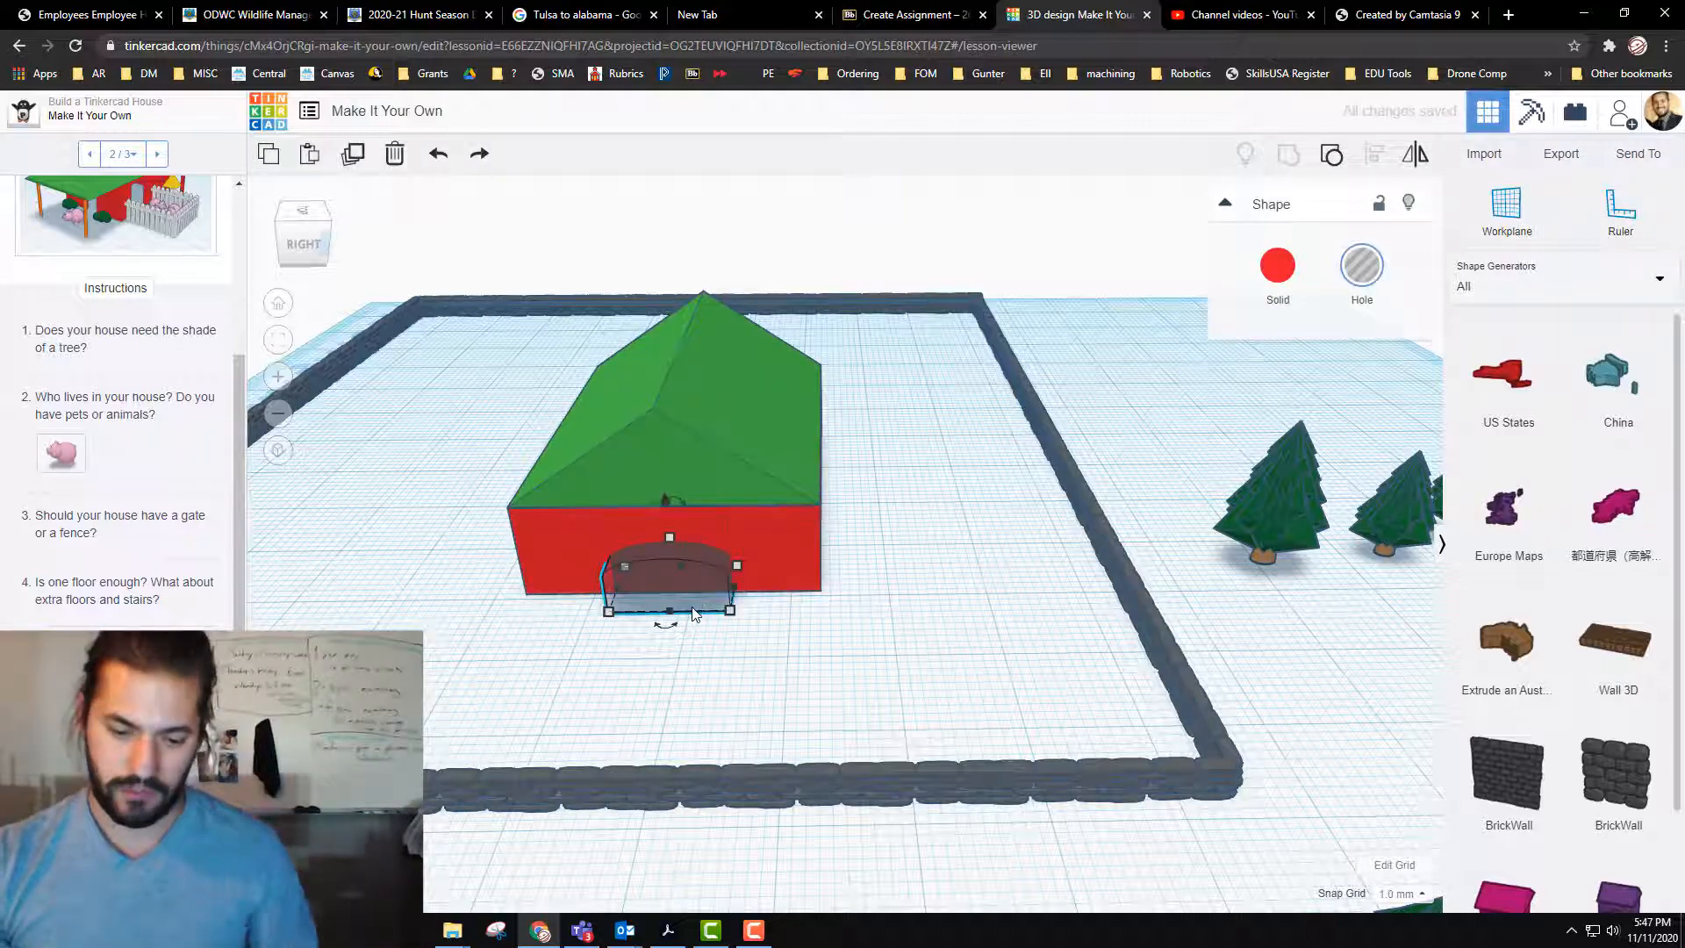
{"action": "left_click", "coordinate": [682, 466]}
Step: Raise the green roof well above the house walls to expose the interior
{"action": "left_click", "coordinate": [702, 407]}
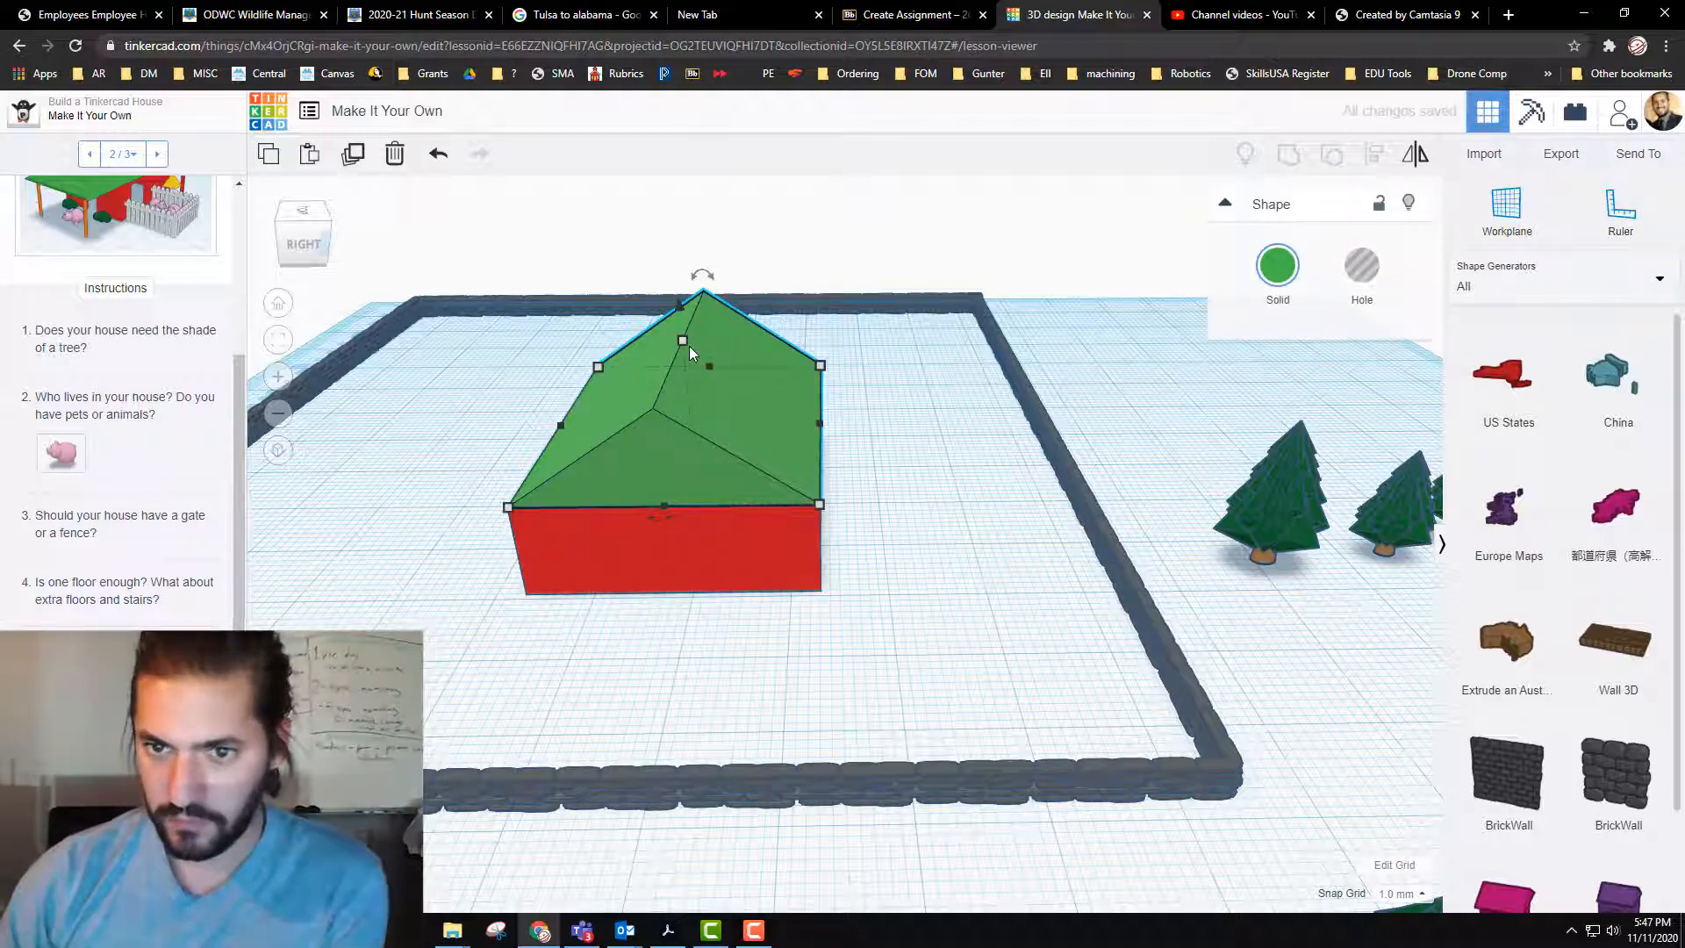
{"action": "left_click_drag", "start_coordinate": [684, 279], "coordinate": [677, 108]}
{"action": "right_click_drag", "start_coordinate": [1008, 631], "coordinate": [1132, 519]}
{"action": "middle_click_drag", "start_coordinate": [1136, 503], "coordinate": [1071, 642]}
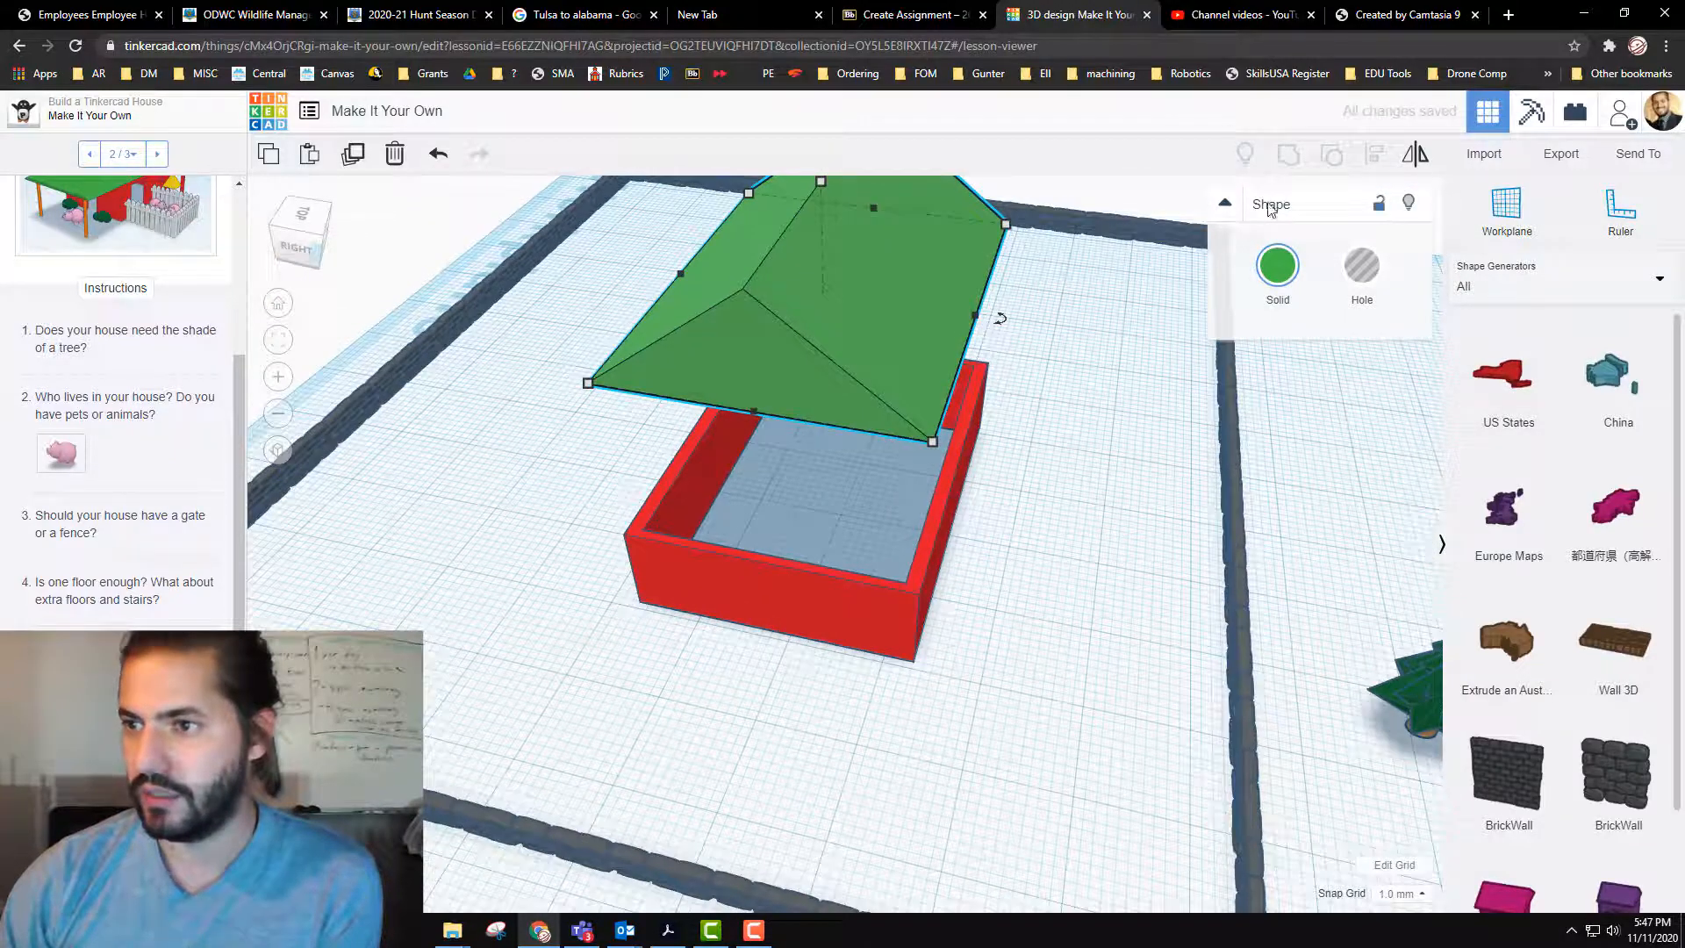
Step: Place a solid box from the Basic Shapes beside the house and flatten it to a height of 1 mm
{"action": "left_click", "coordinate": [1508, 292]}
{"action": "left_click", "coordinate": [1499, 343]}
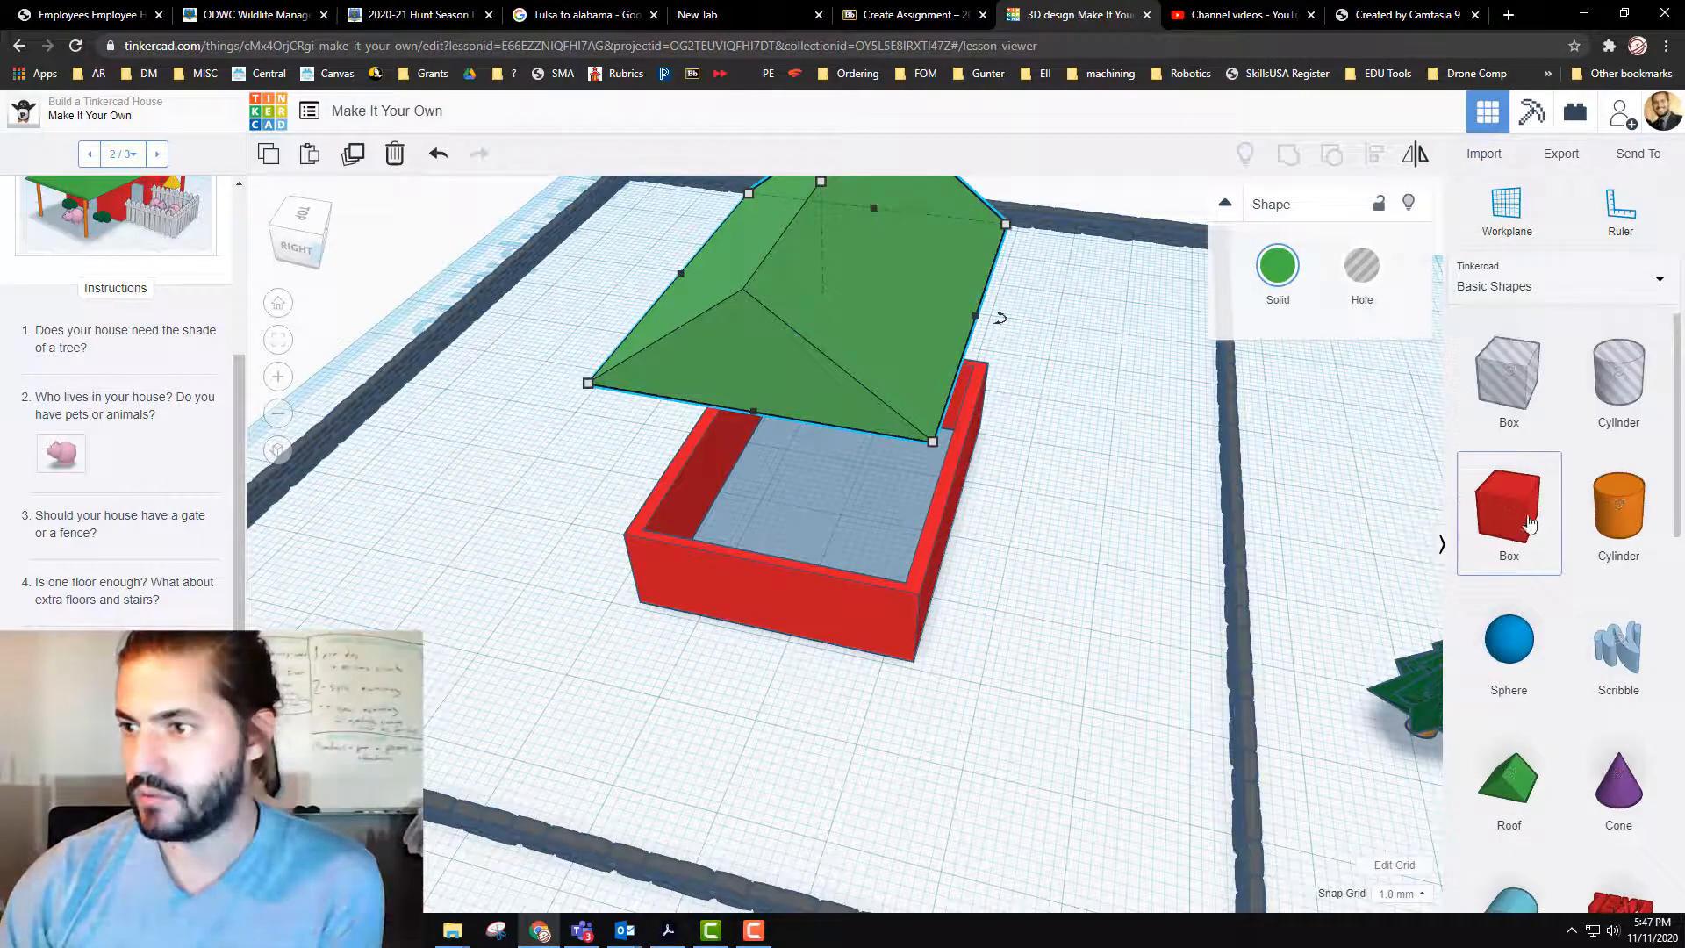
{"action": "left_click", "coordinate": [1046, 590]}
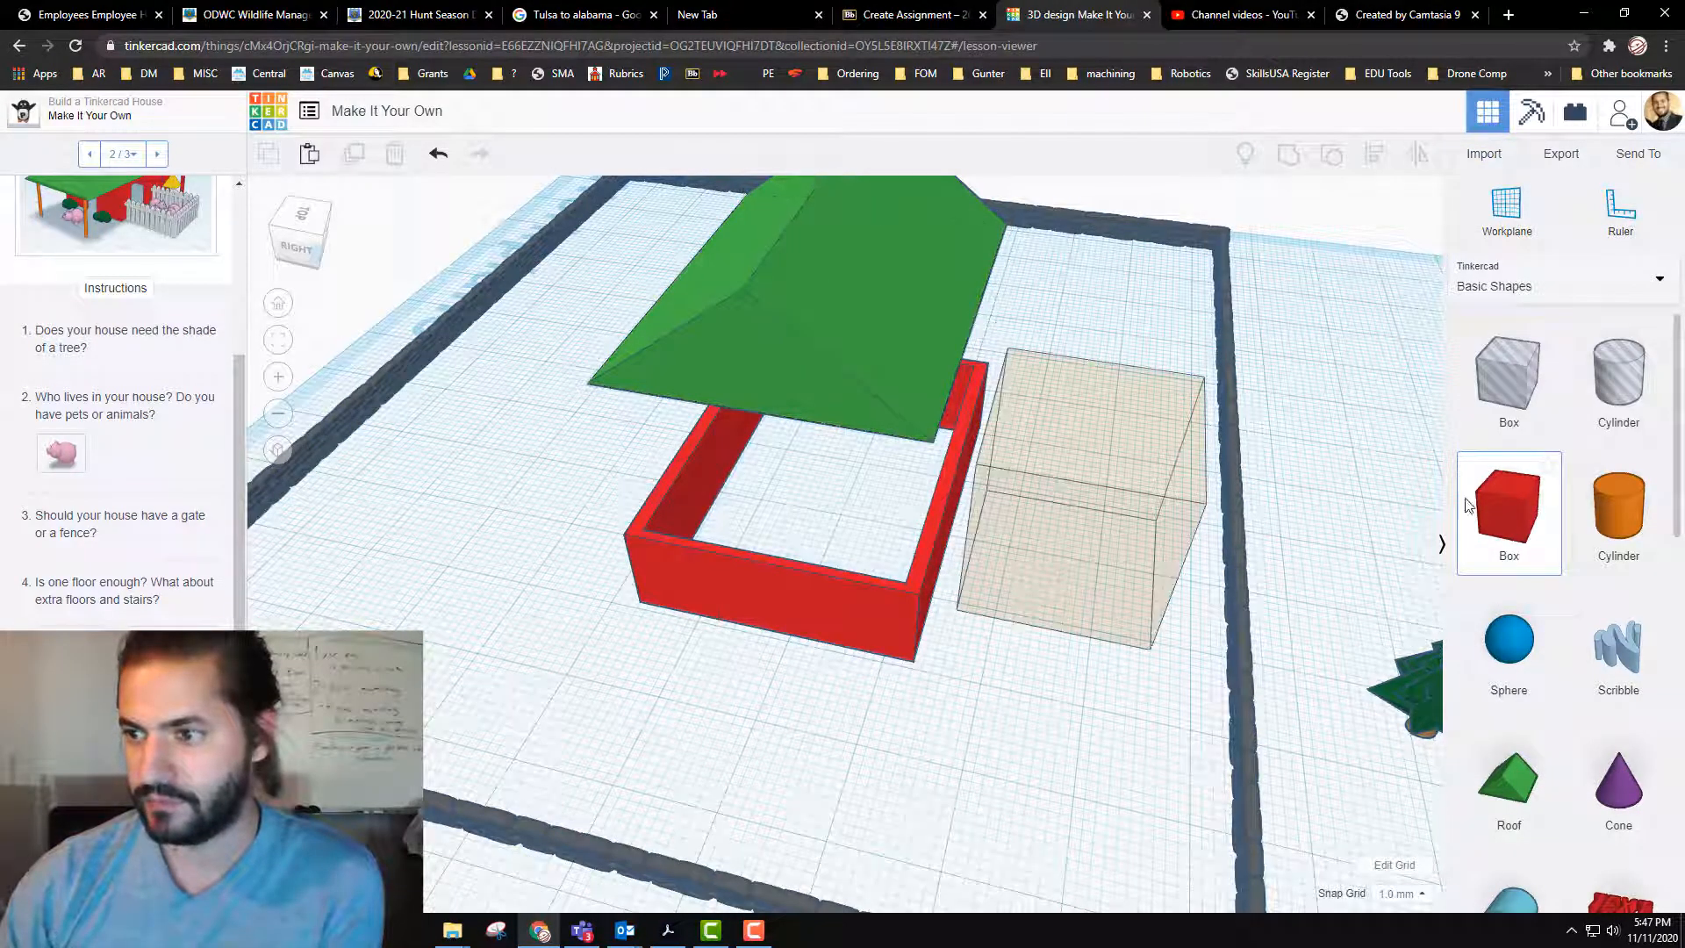
{"action": "left_click", "coordinate": [1116, 524]}
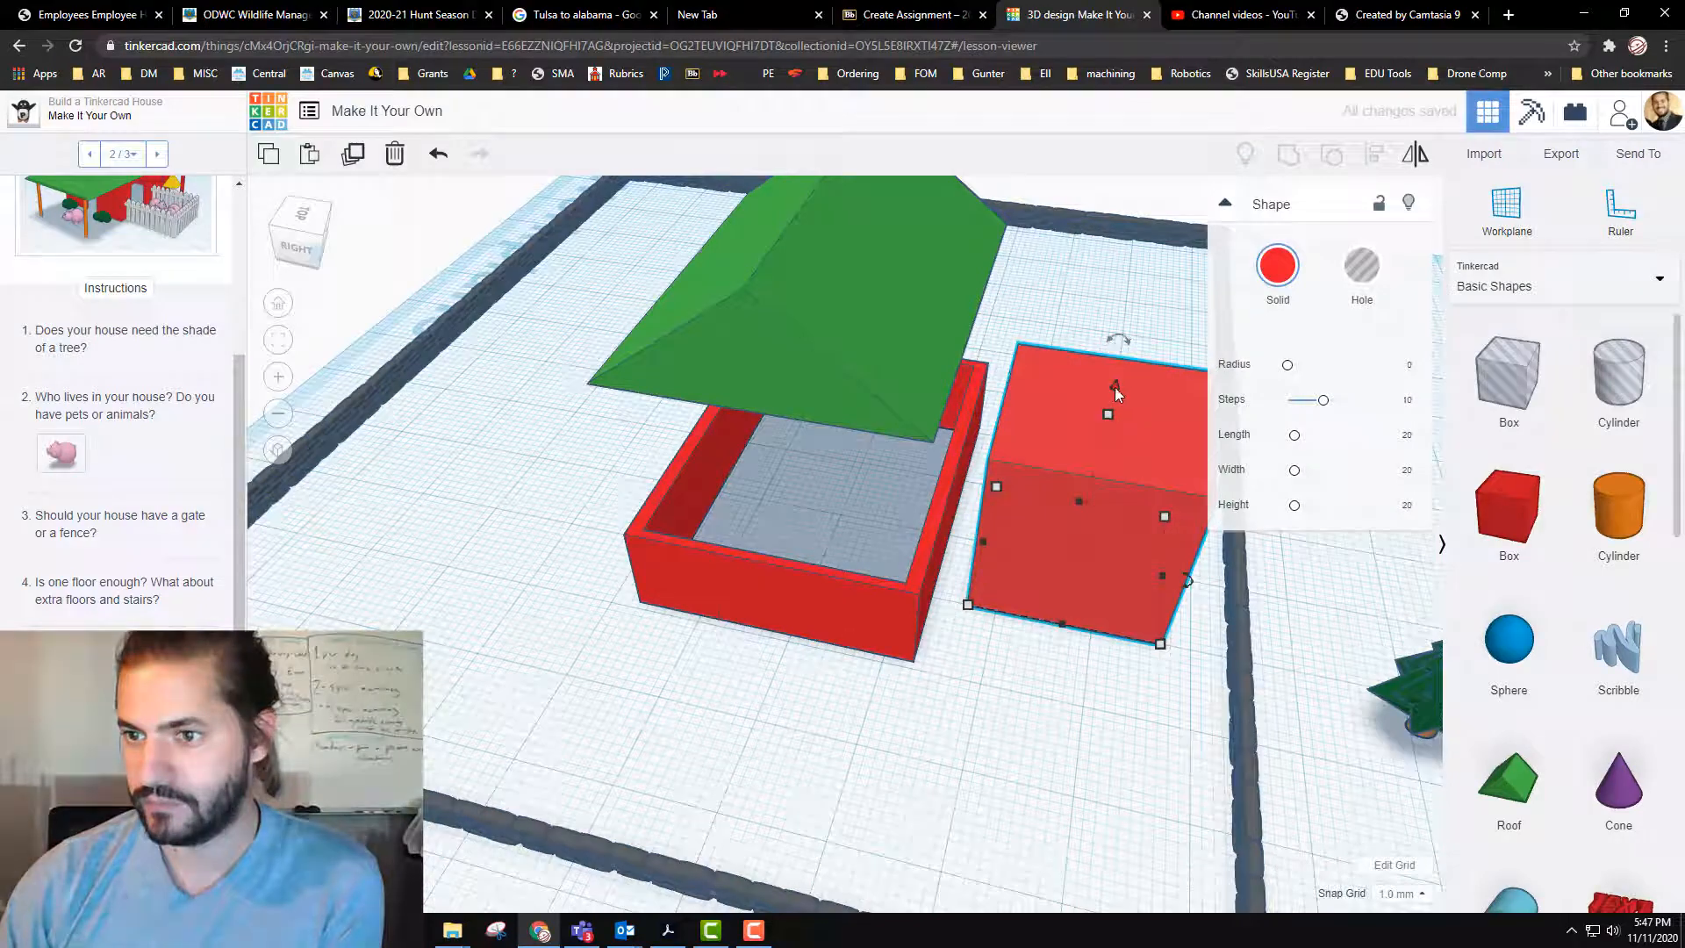
{"action": "left_click_drag", "start_coordinate": [1114, 393], "coordinate": [1081, 554]}
{"action": "key", "text": "ctrl+z"}
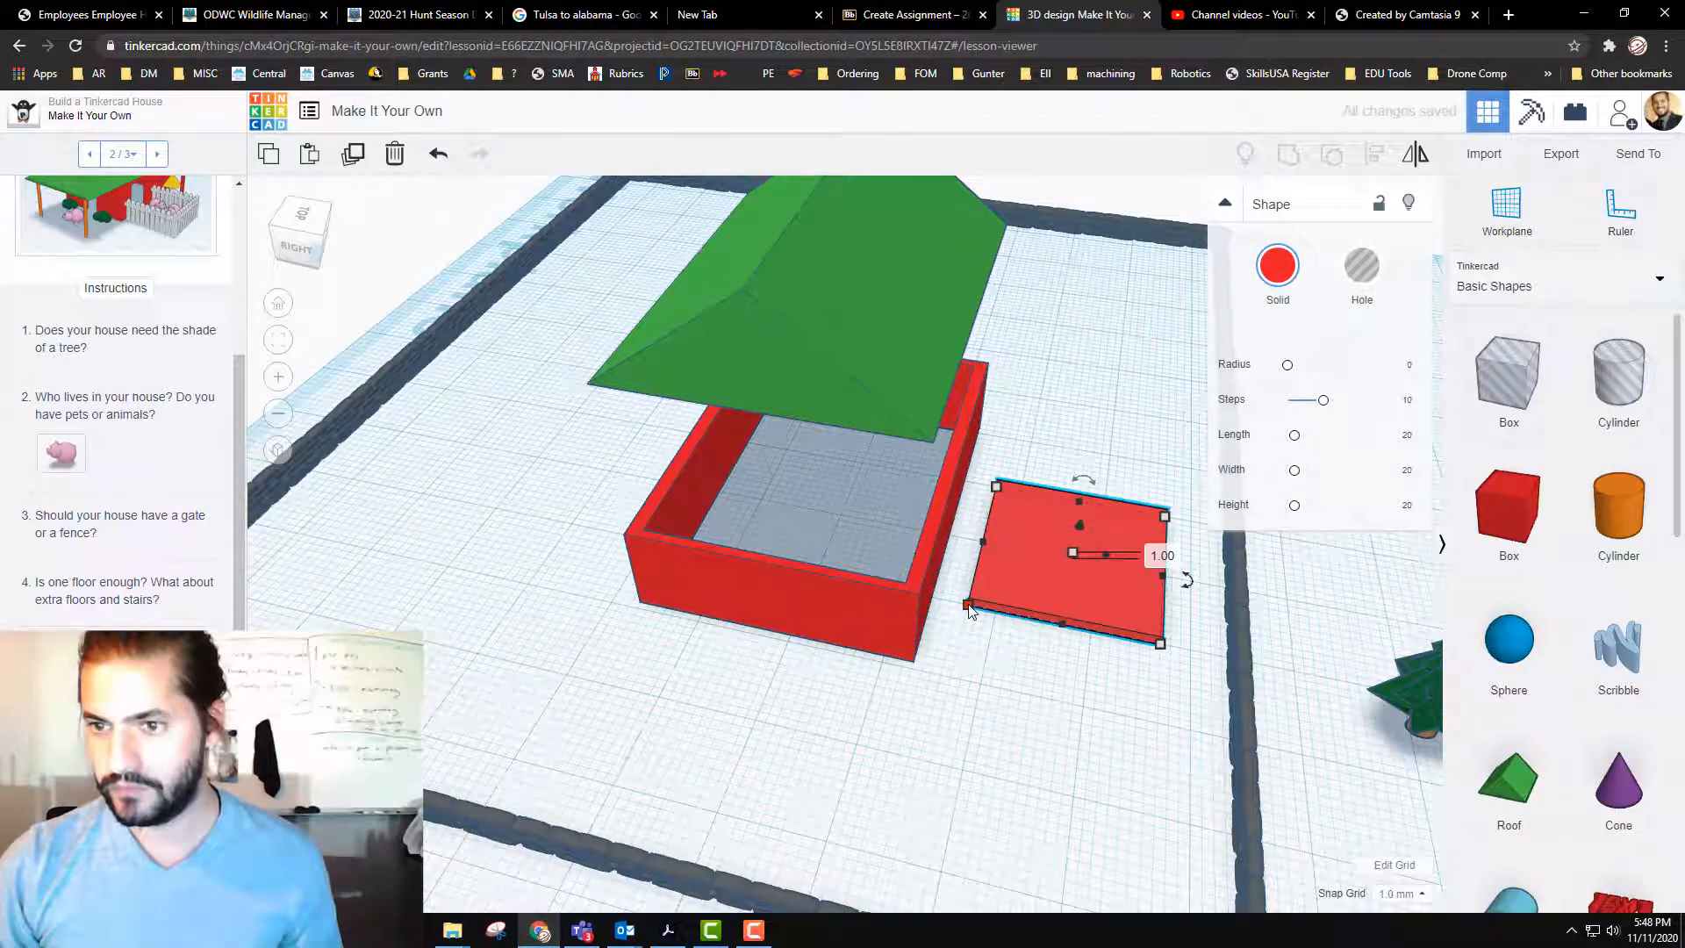
Step: Raise the flat slab to the top of the walls and move it 24 mm sideways and 9 mm back over the house's rear
{"action": "left_click", "coordinate": [872, 616]}
{"action": "right_click_drag", "start_coordinate": [872, 616], "coordinate": [934, 725]}
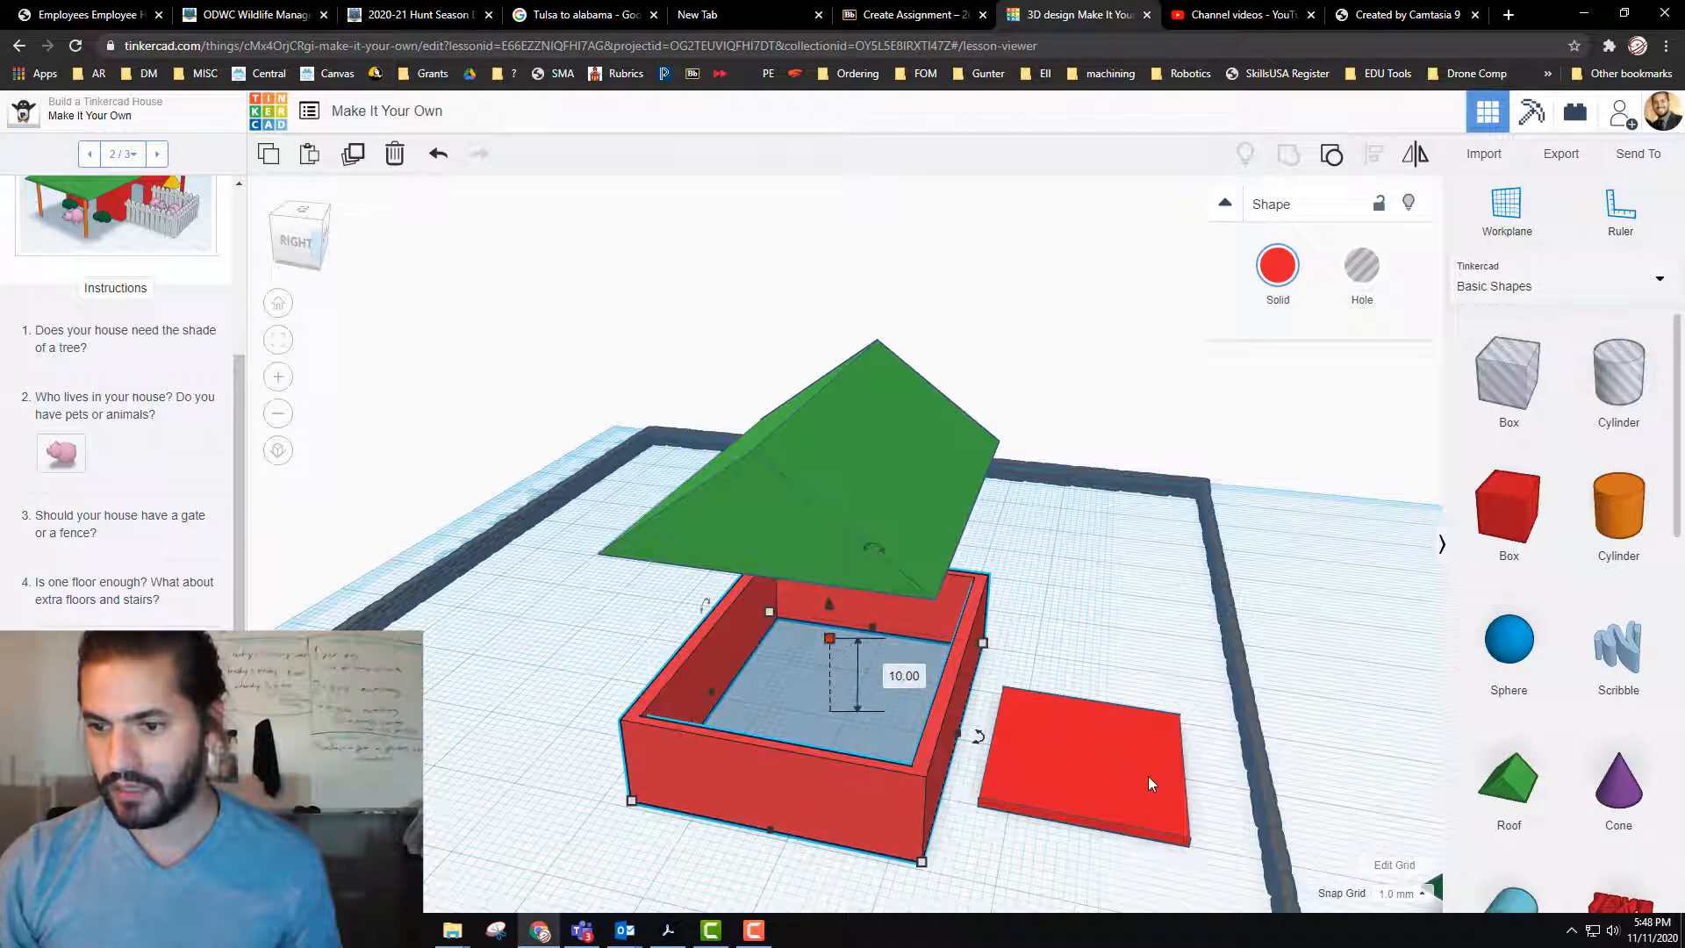
{"action": "left_click", "coordinate": [1110, 748]}
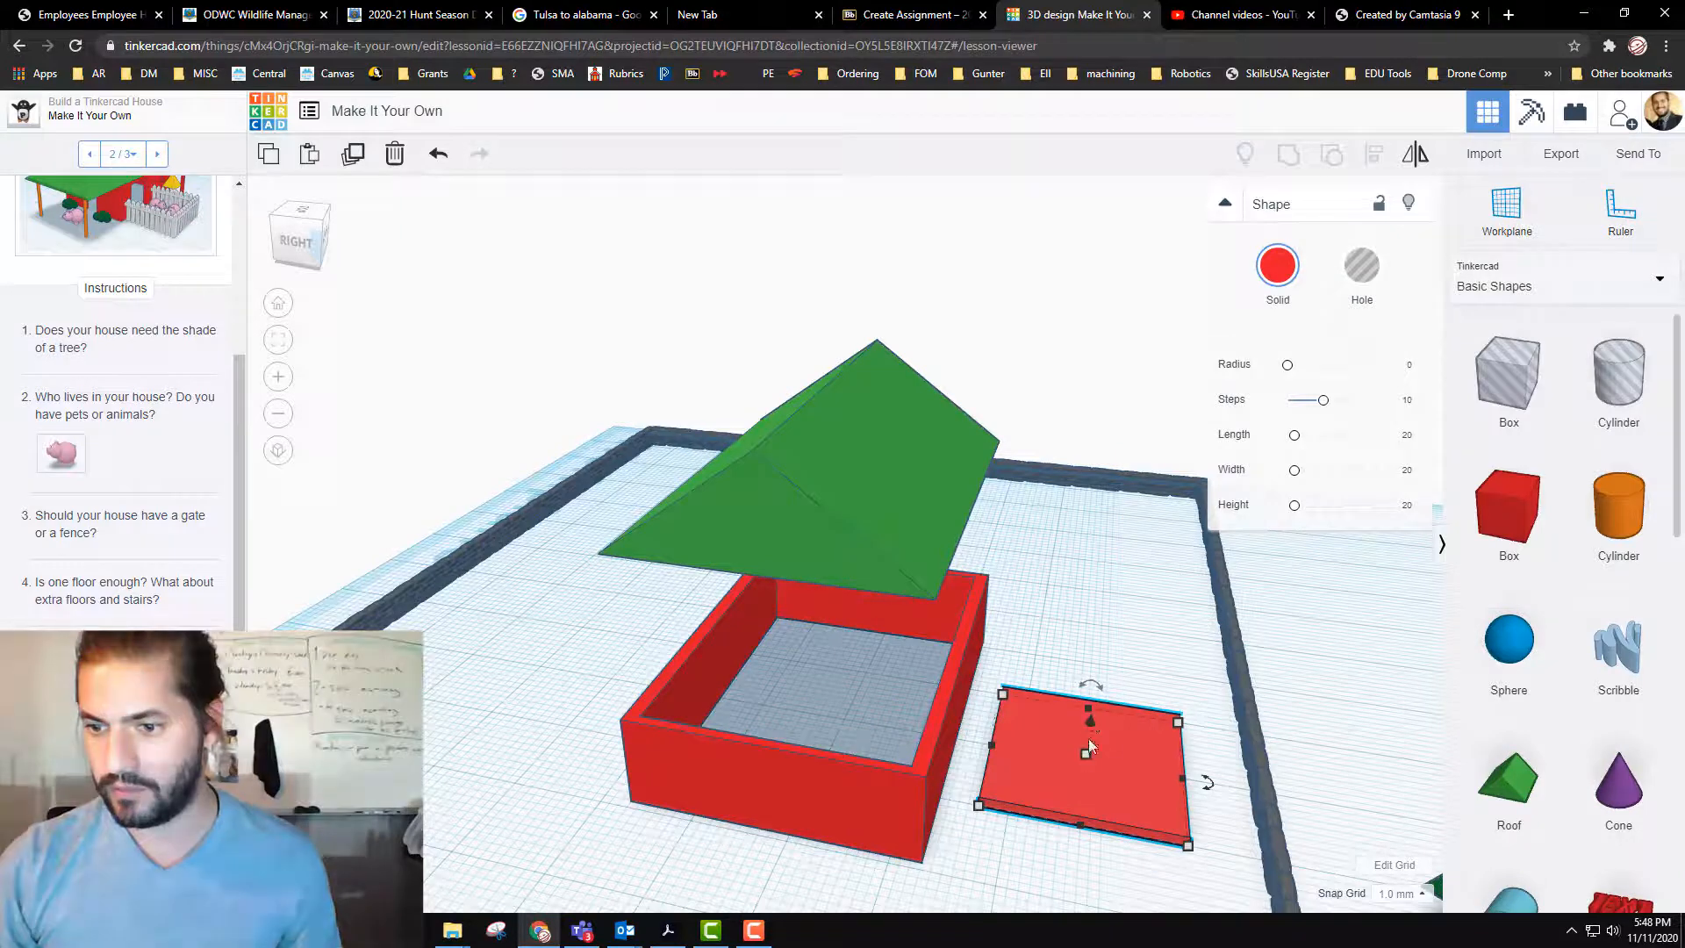
{"action": "left_click_drag", "start_coordinate": [1090, 719], "coordinate": [1099, 639]}
{"action": "left_click_drag", "start_coordinate": [1031, 714], "coordinate": [851, 621]}
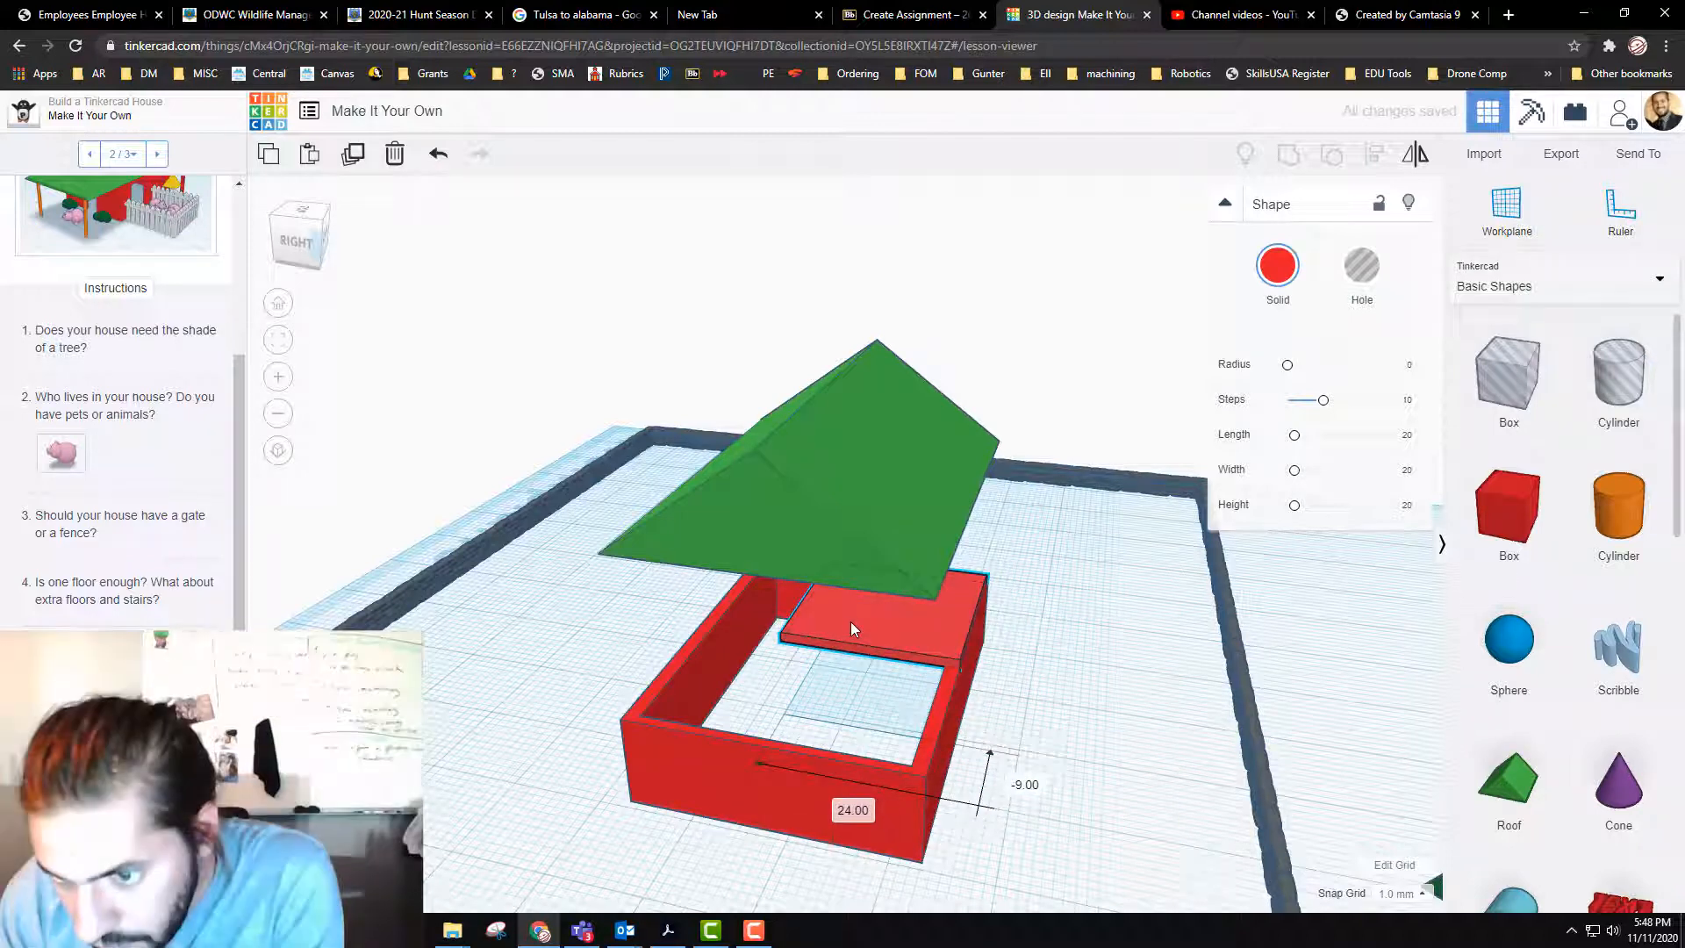
Step: Lower the slab 1 mm to an elevation of 9 mm and stretch it sideways to span the full width of the house
{"action": "right_click_drag", "start_coordinate": [1074, 661], "coordinate": [1067, 647]}
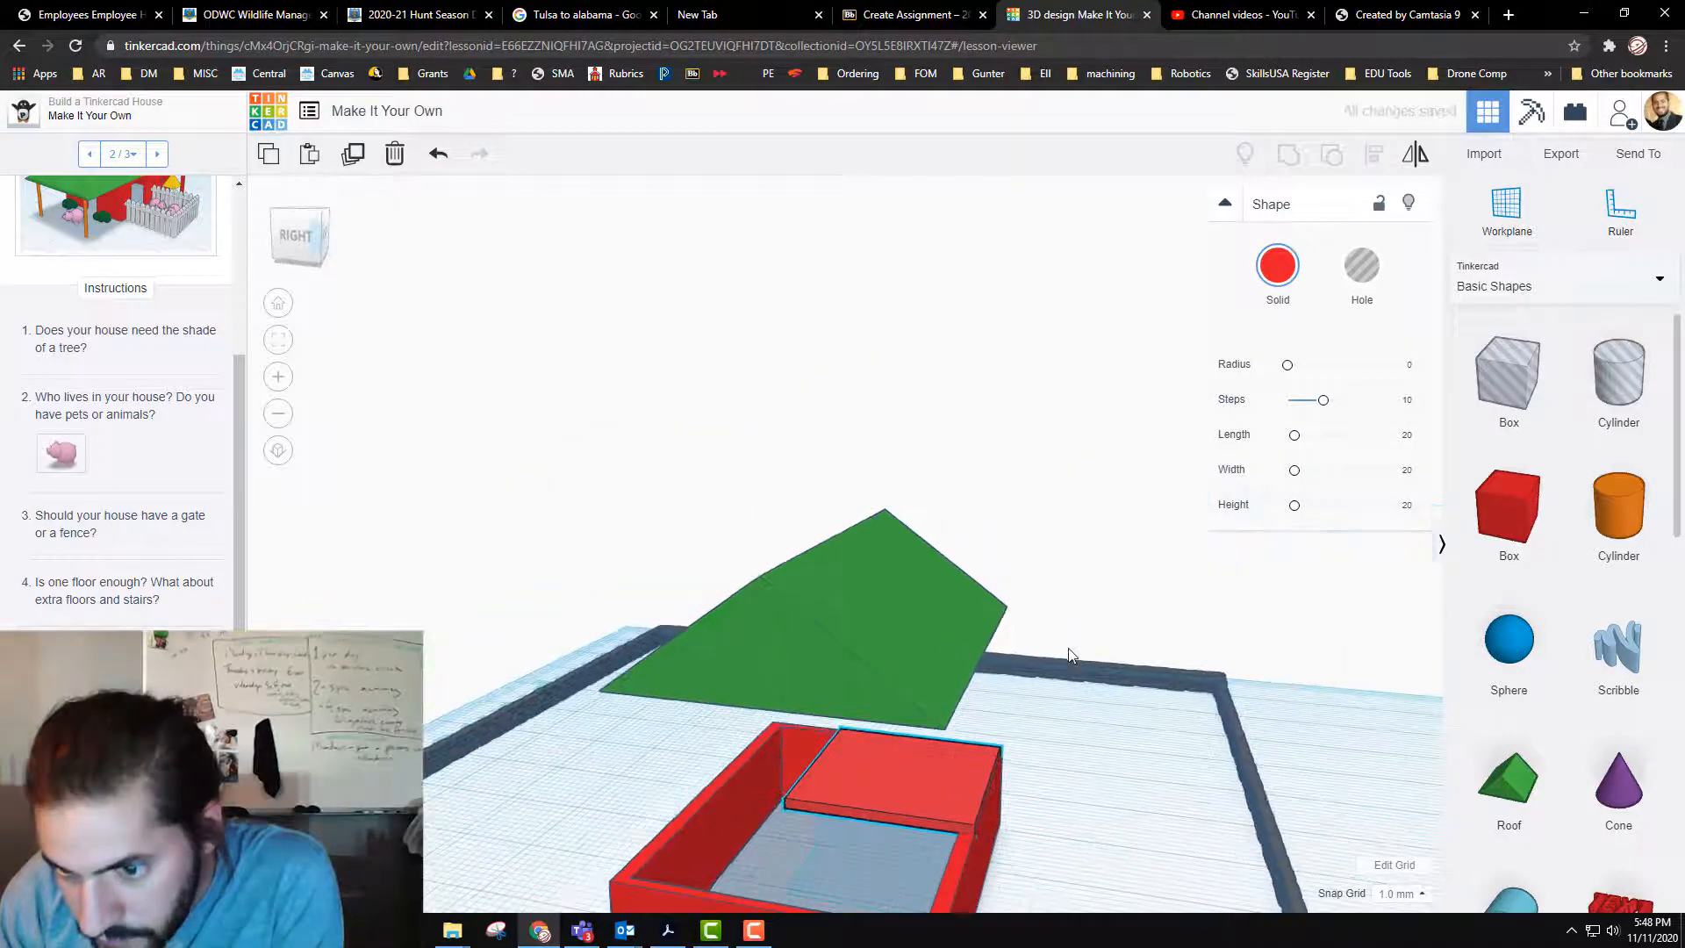
{"action": "left_click_drag", "start_coordinate": [897, 740], "coordinate": [898, 749]}
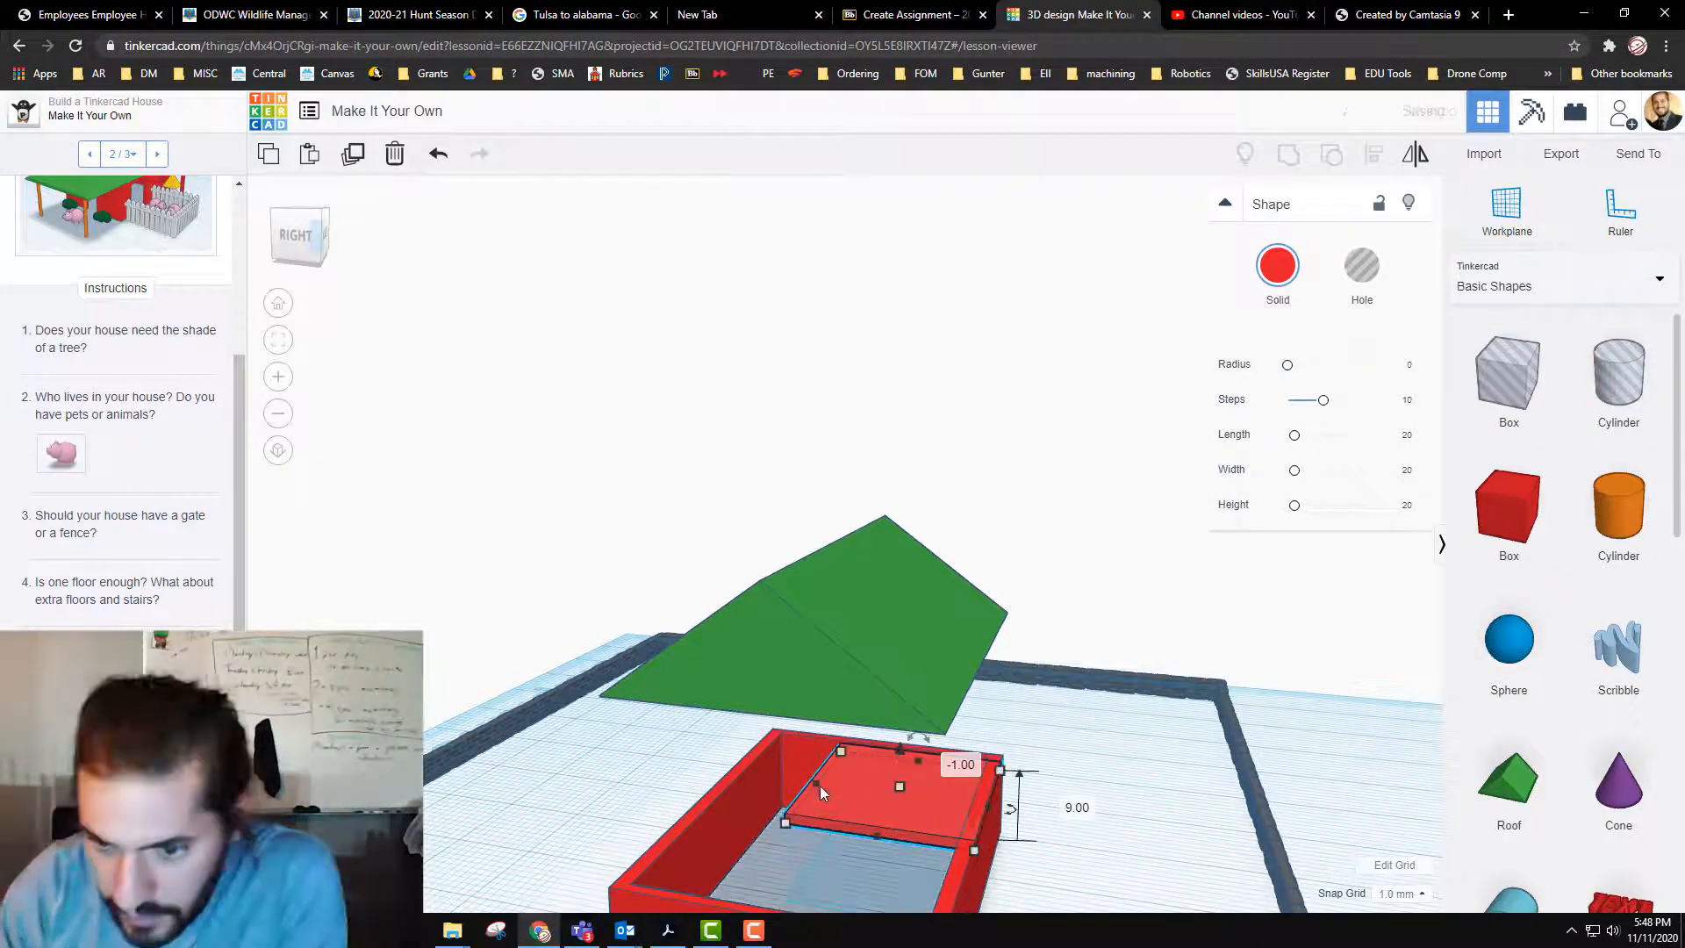
{"action": "left_click_drag", "start_coordinate": [804, 739], "coordinate": [773, 735]}
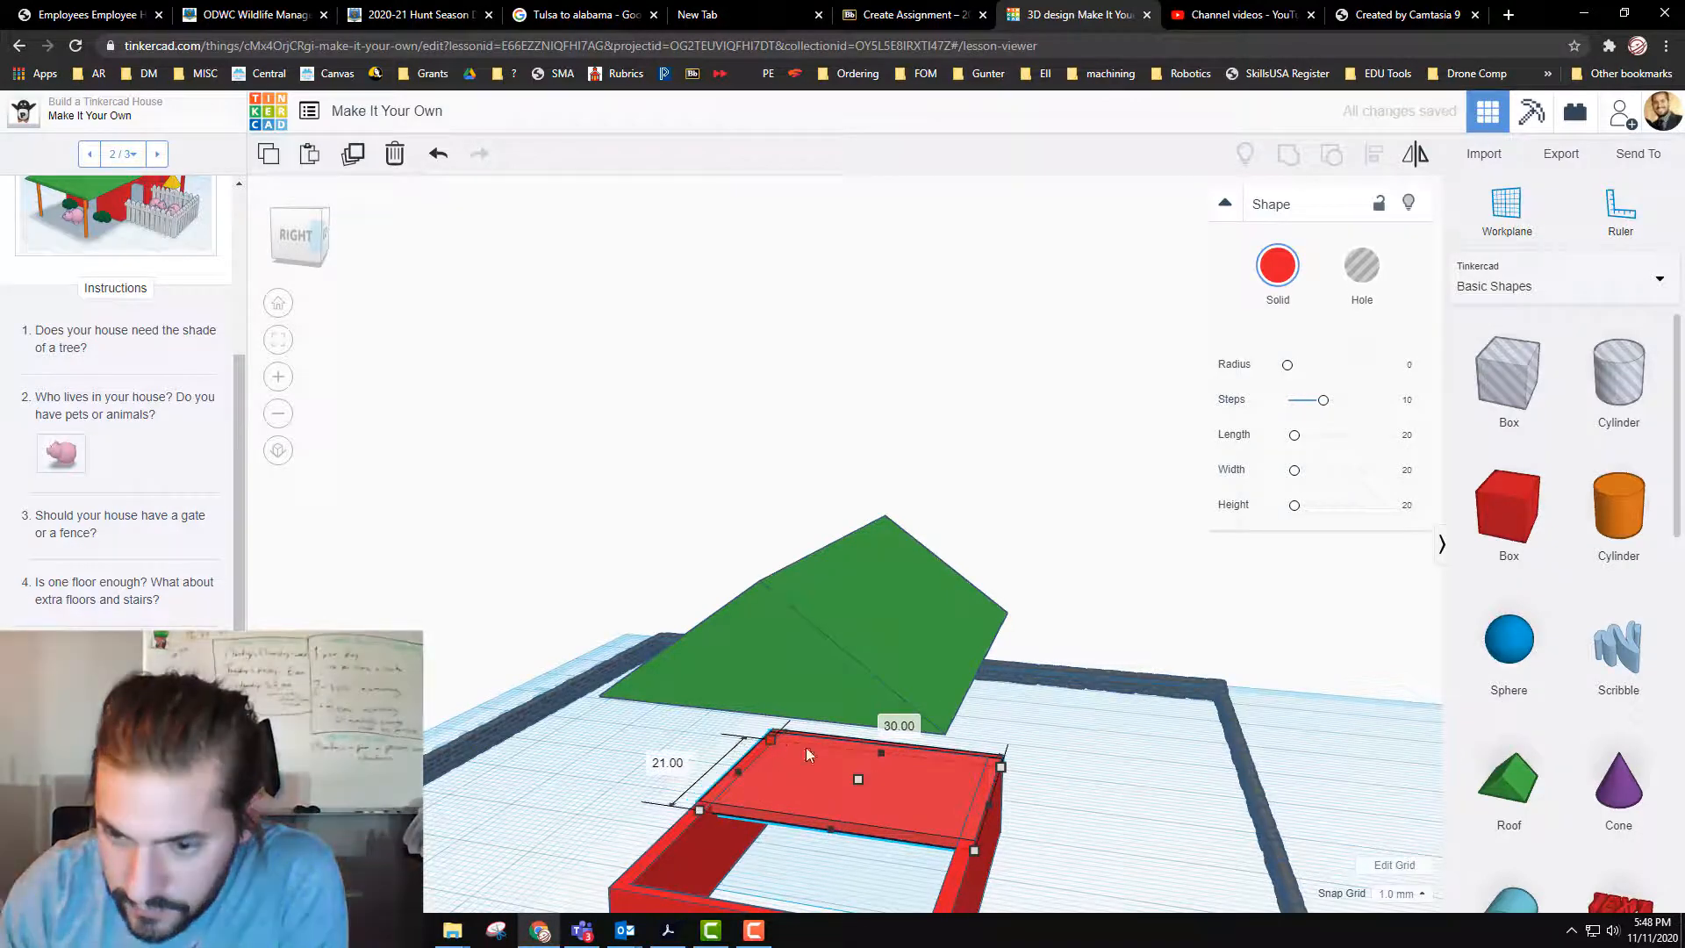
{"action": "left_click", "coordinate": [1115, 845]}
Step: Look through the Shape Library's Structures & Scenery category, including its second page, for stairs
{"action": "right_click_drag", "start_coordinate": [1109, 813], "coordinate": [1102, 872]}
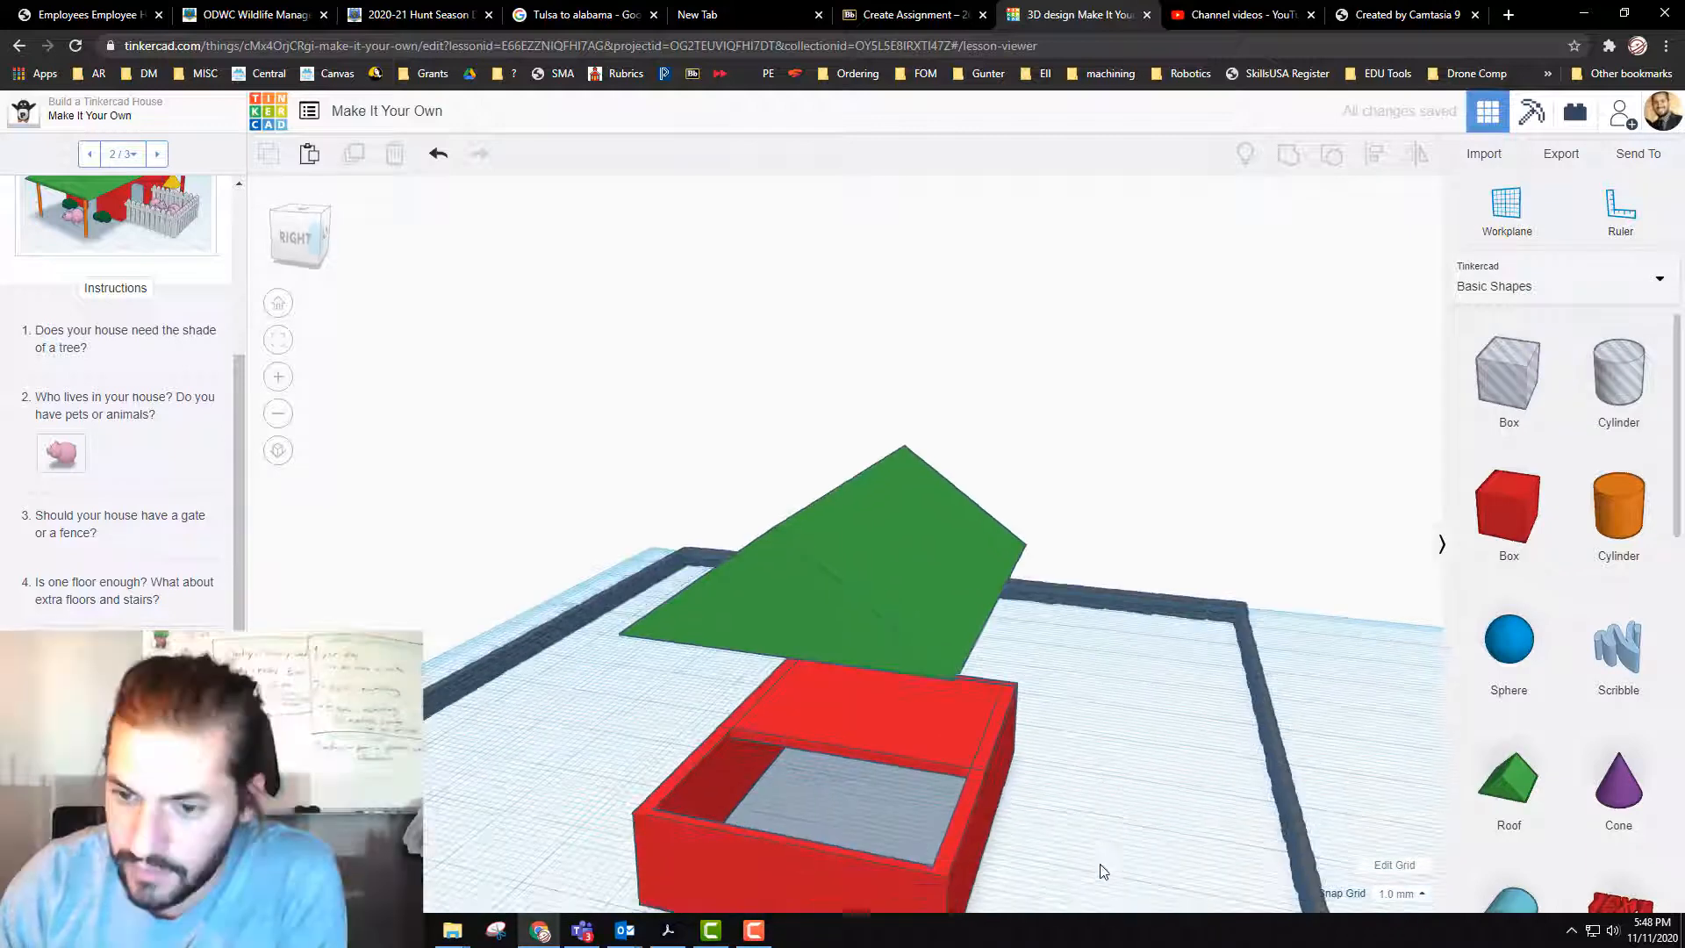
{"action": "left_click", "coordinate": [1605, 296]}
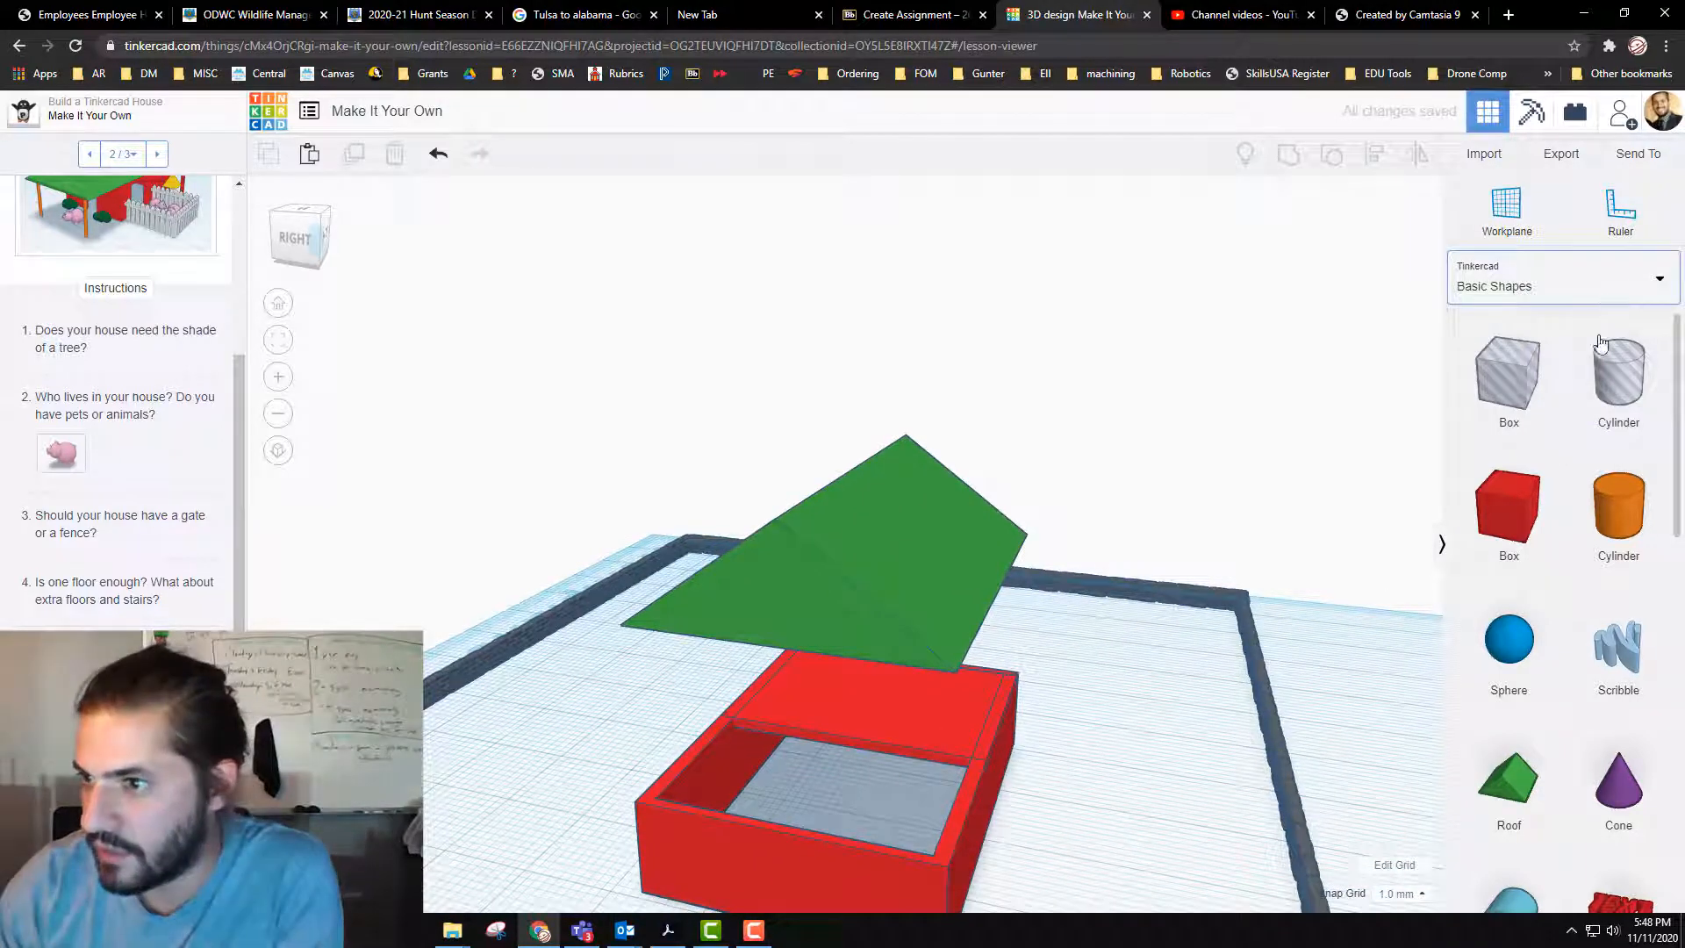
{"action": "left_click", "coordinate": [1547, 486]}
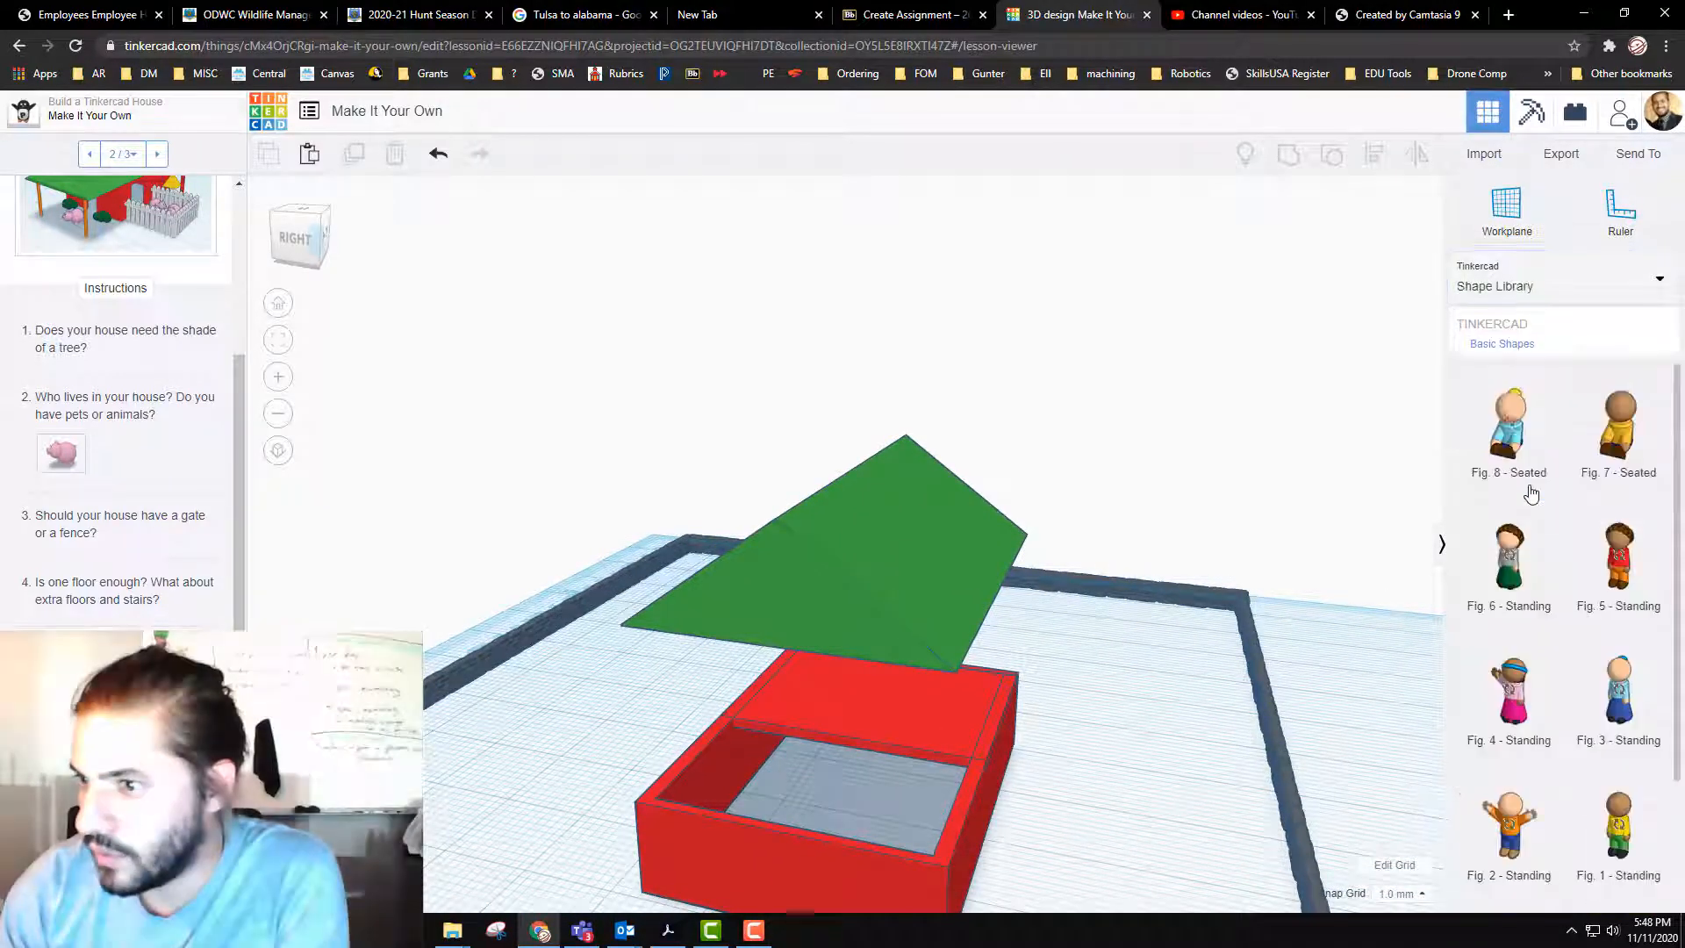
{"action": "left_click", "coordinate": [1619, 336]}
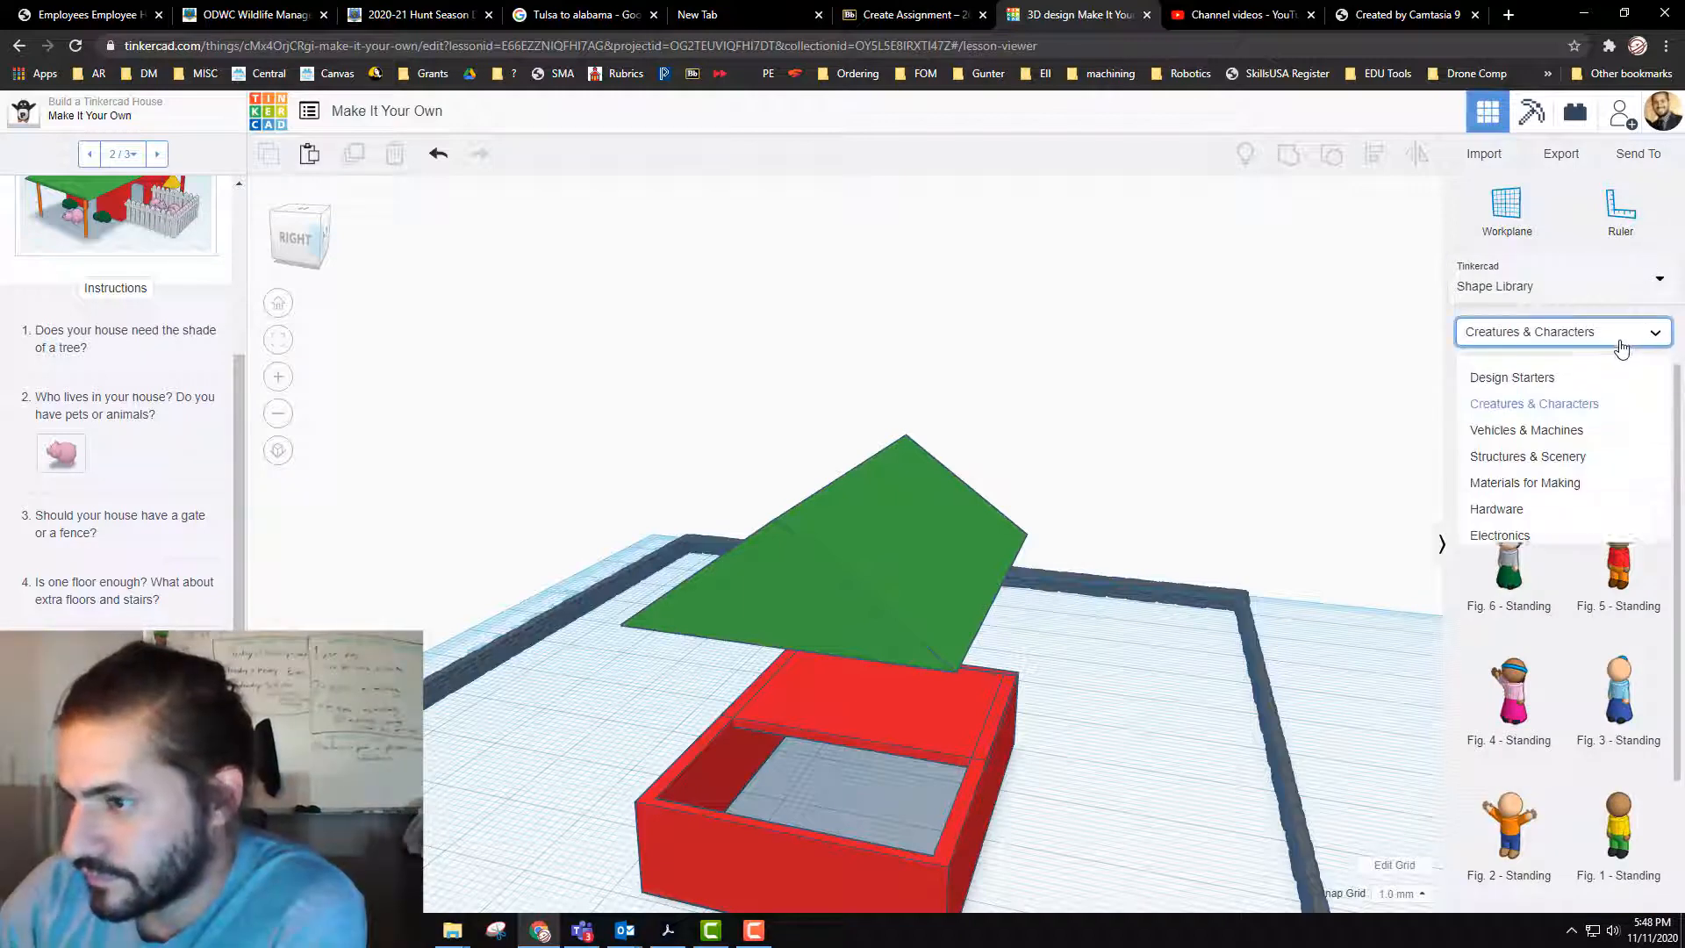
{"action": "left_click", "coordinate": [1589, 462]}
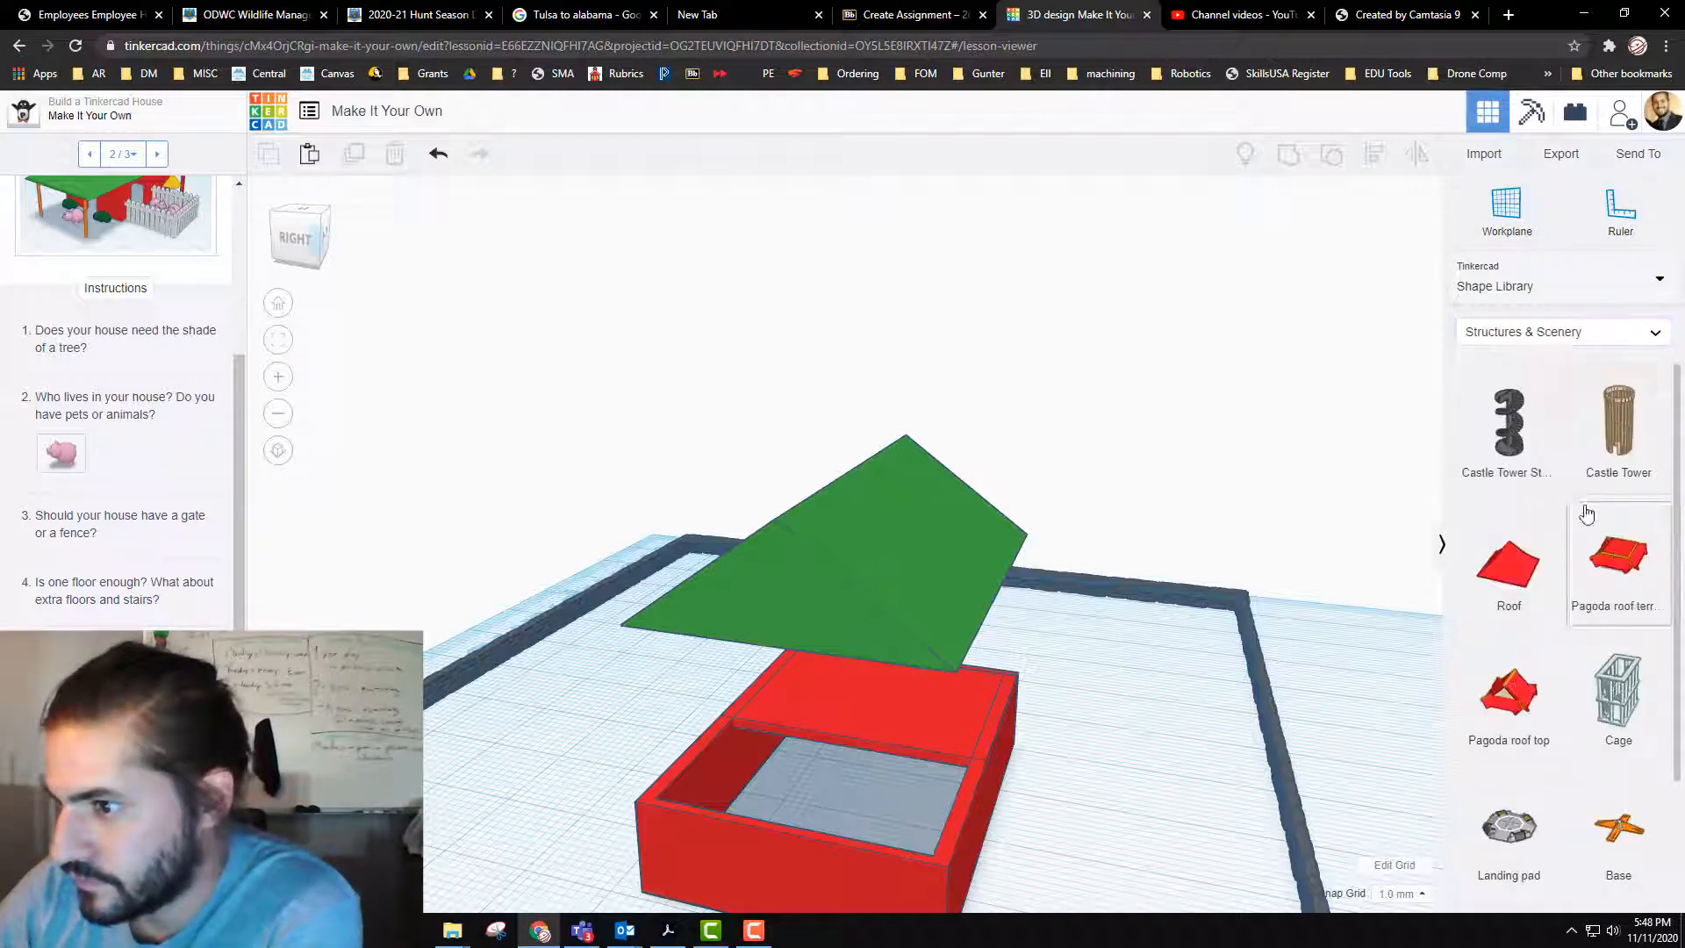
{"action": "scroll", "coordinate": [1588, 517], "scroll_direction": "down", "scroll_amount": 2}
{"action": "scroll", "coordinate": [1593, 570], "scroll_direction": "up", "scroll_amount": 2}
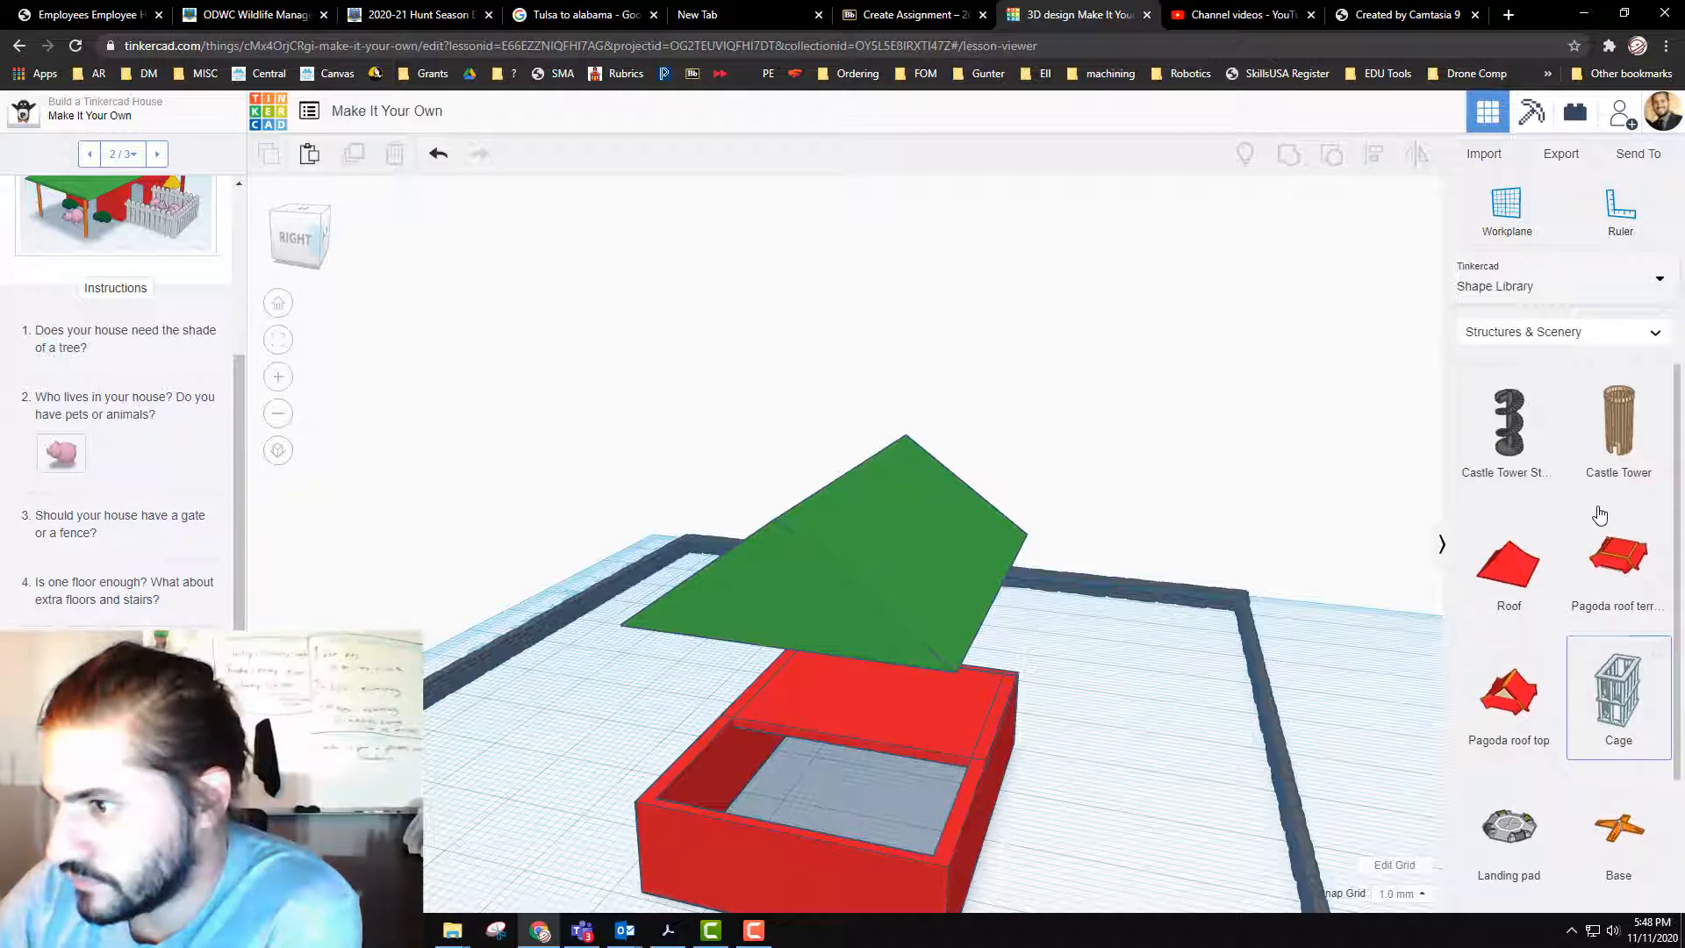
{"action": "scroll", "coordinate": [1527, 483], "scroll_direction": "down", "scroll_amount": 2}
{"action": "scroll", "coordinate": [1534, 500], "scroll_direction": "down", "scroll_amount": 1}
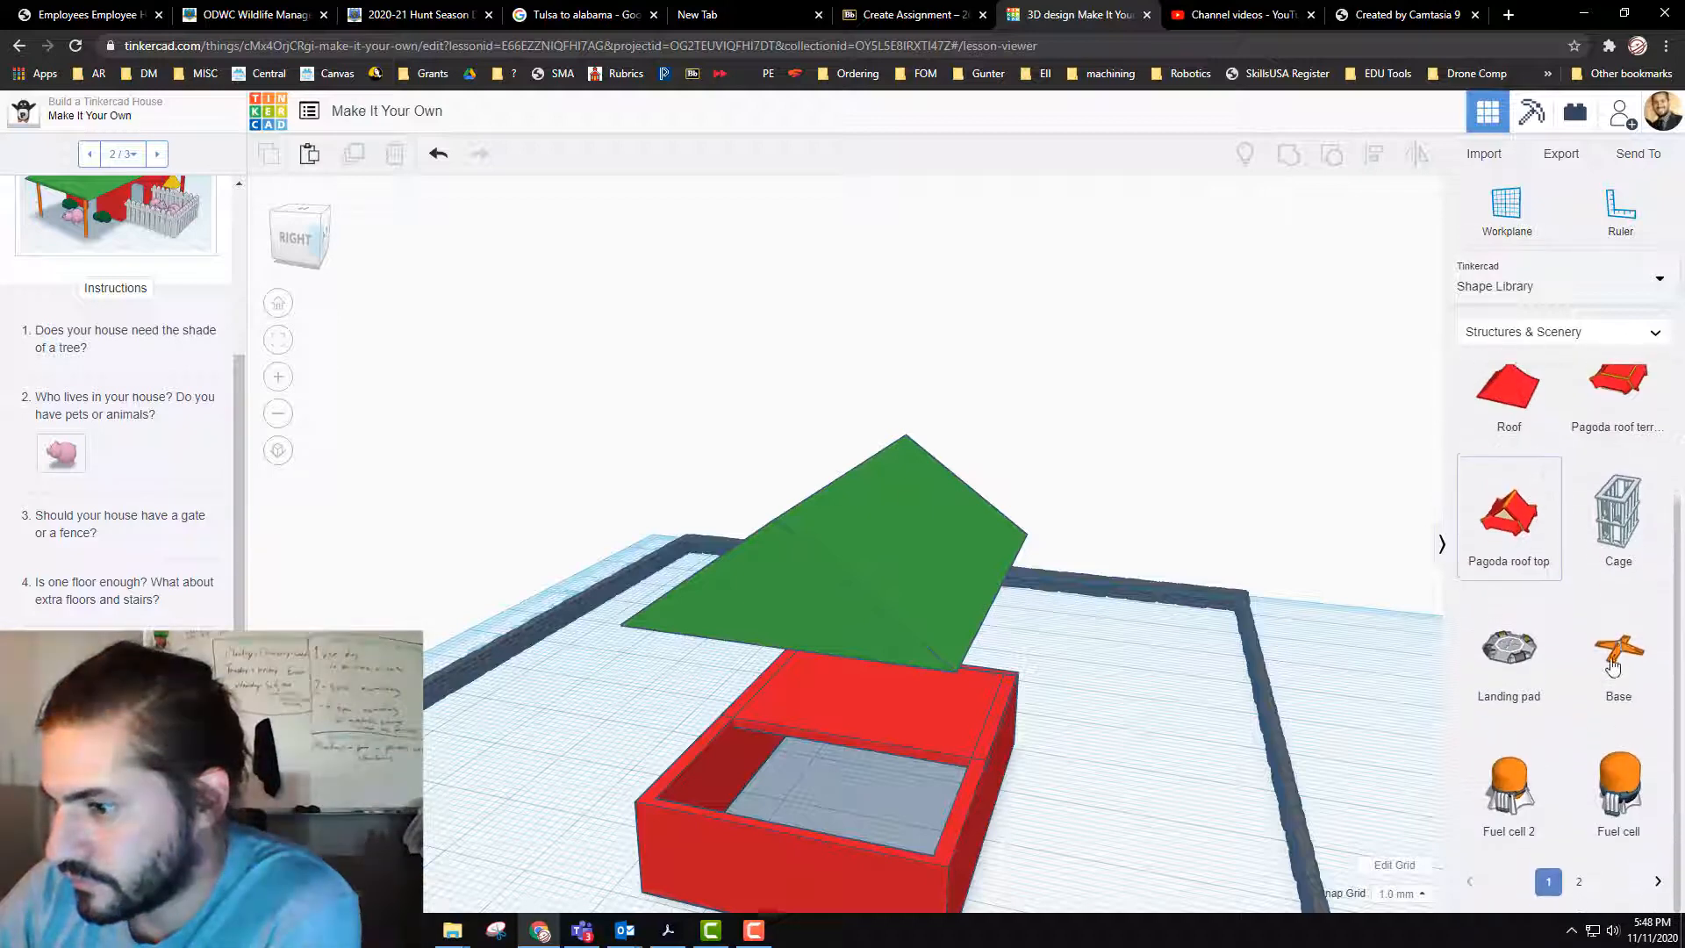
{"action": "left_click", "coordinate": [1579, 889]}
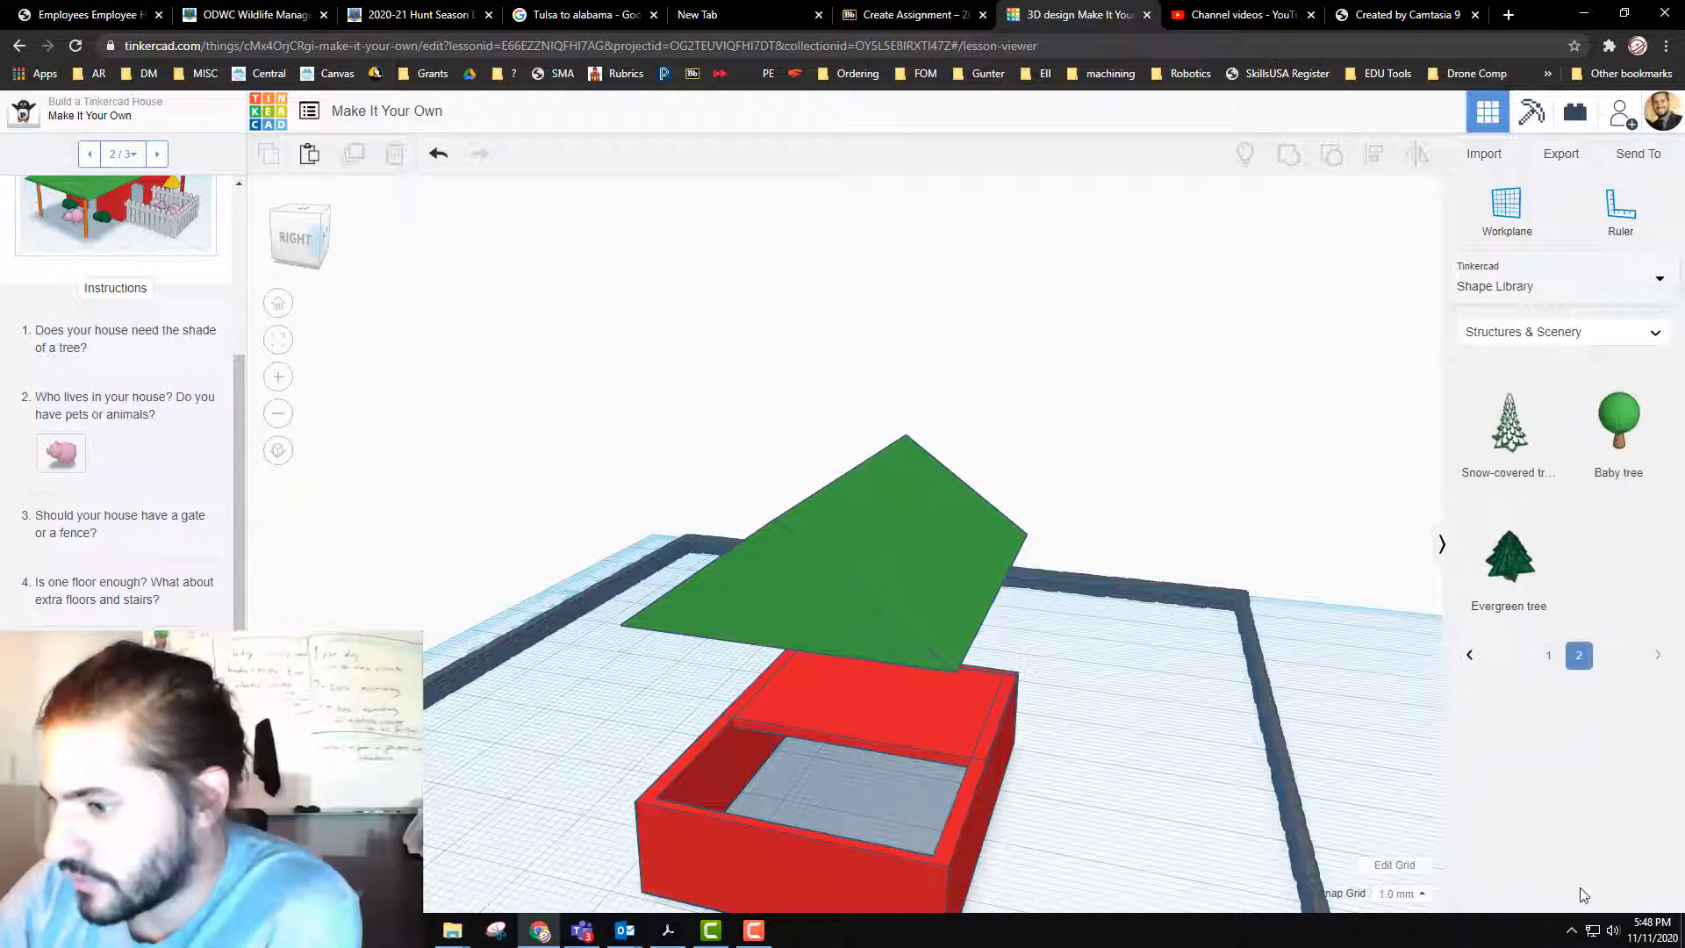
Step: Find the Stairs shape on the second page of all shape generators and place it inside the house
{"action": "left_click", "coordinate": [1614, 290]}
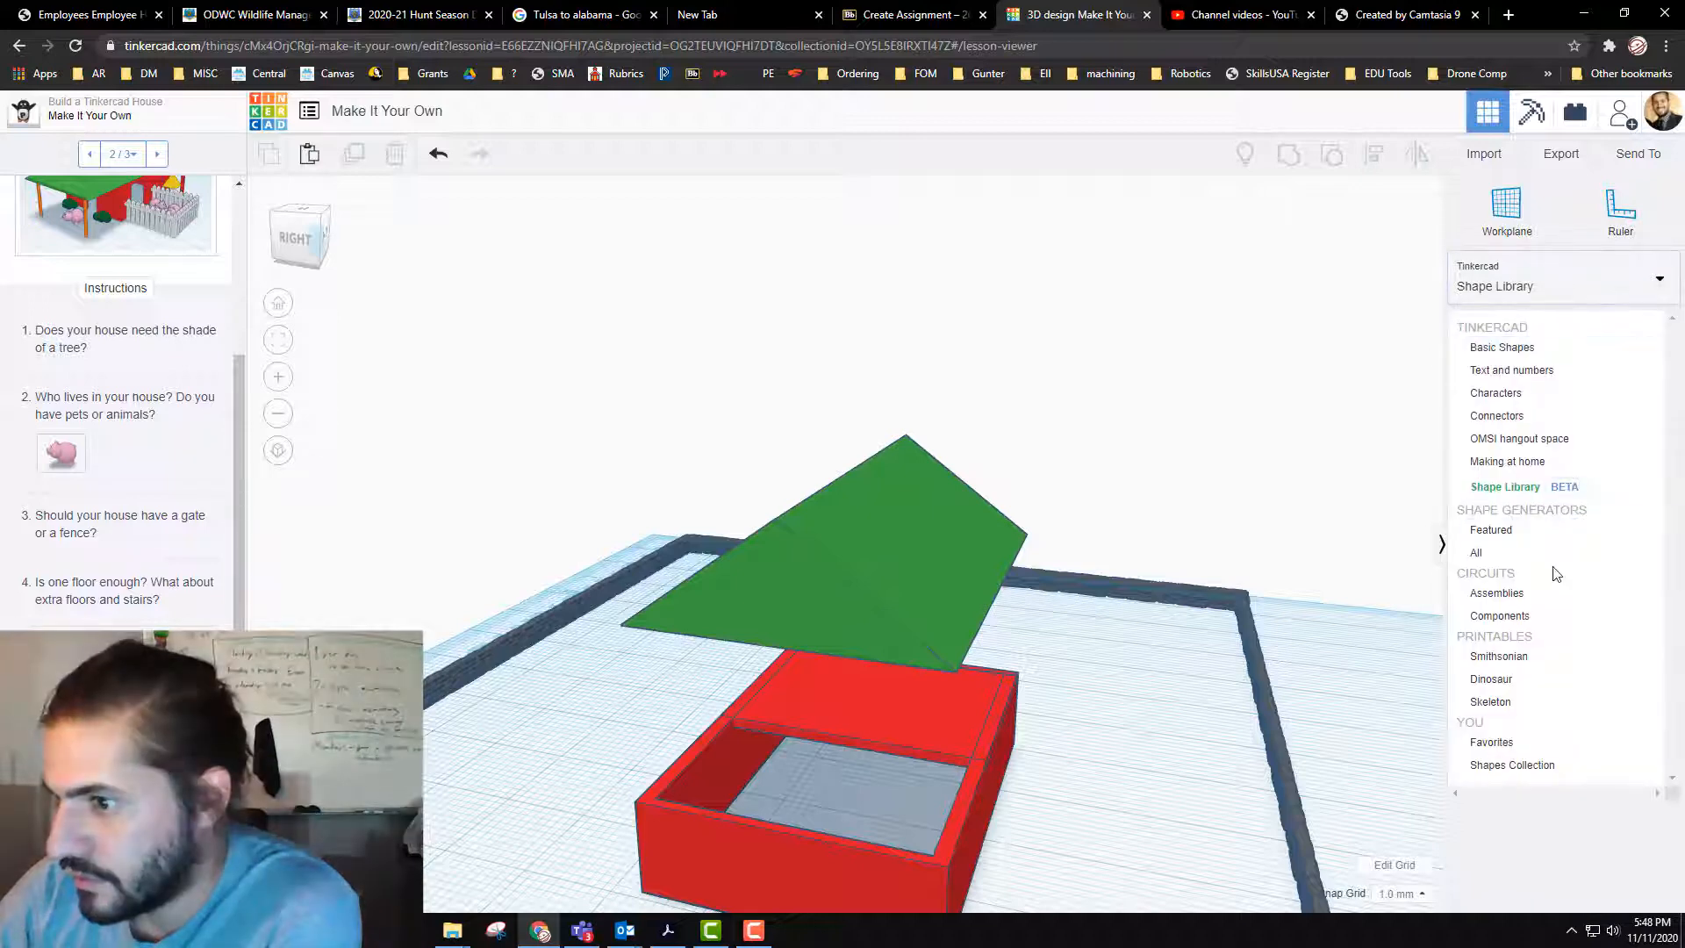
{"action": "left_click", "coordinate": [1552, 553]}
{"action": "scroll", "coordinate": [1549, 659], "scroll_direction": "down", "scroll_amount": 3}
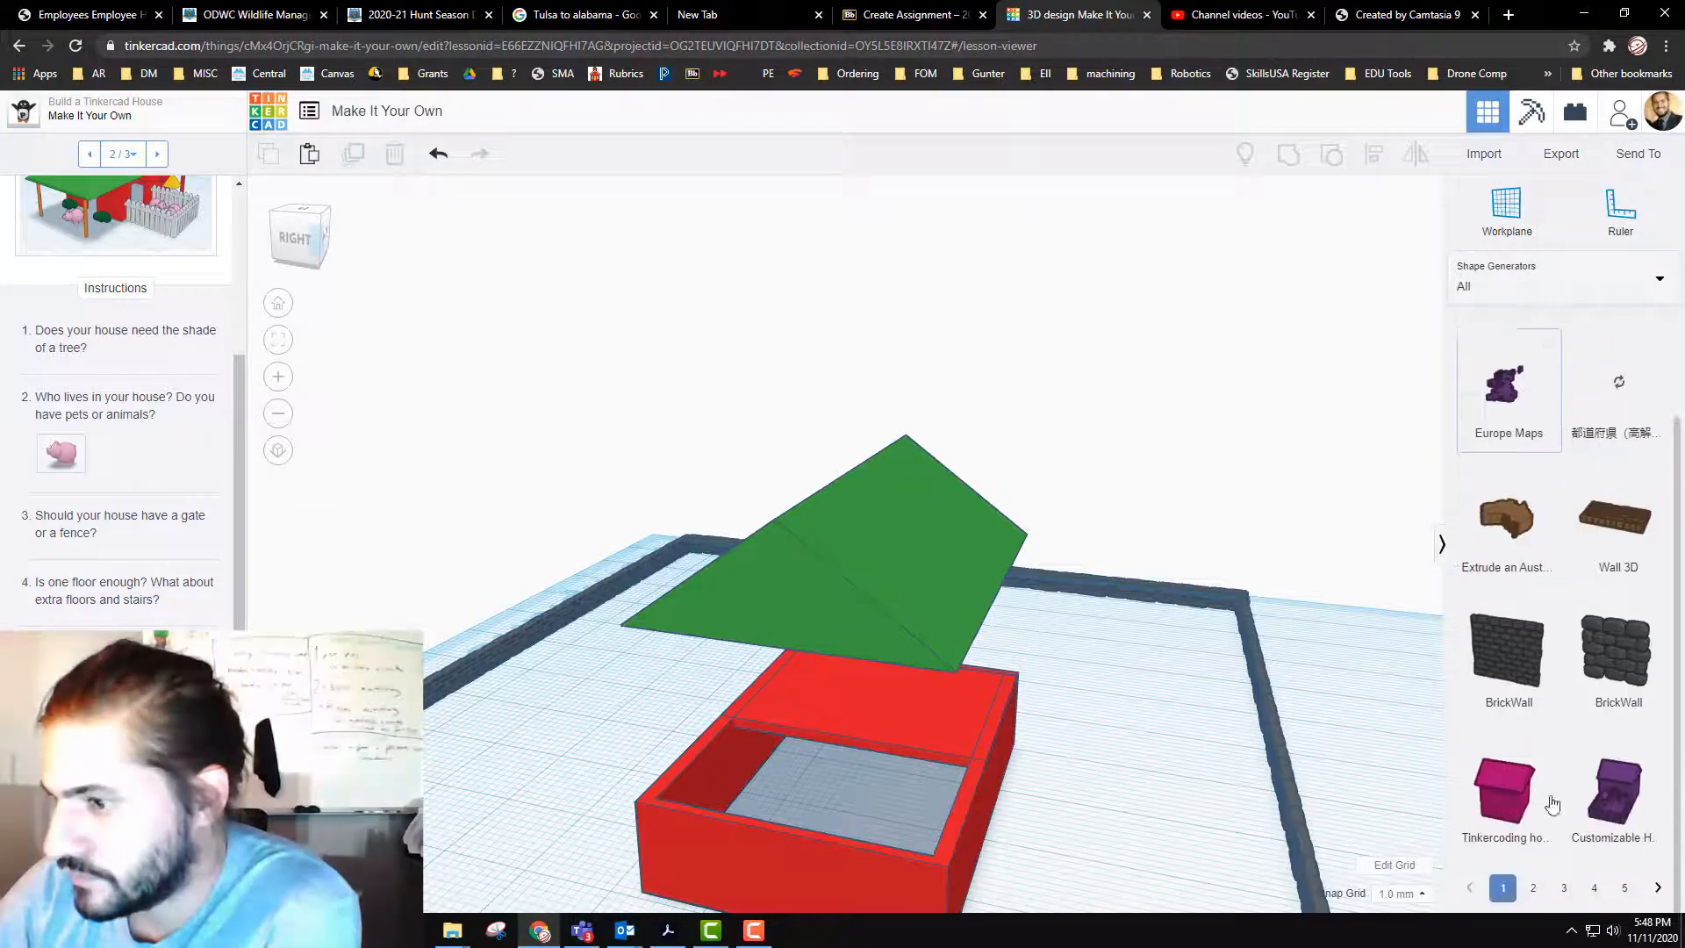
{"action": "left_click", "coordinate": [1531, 888]}
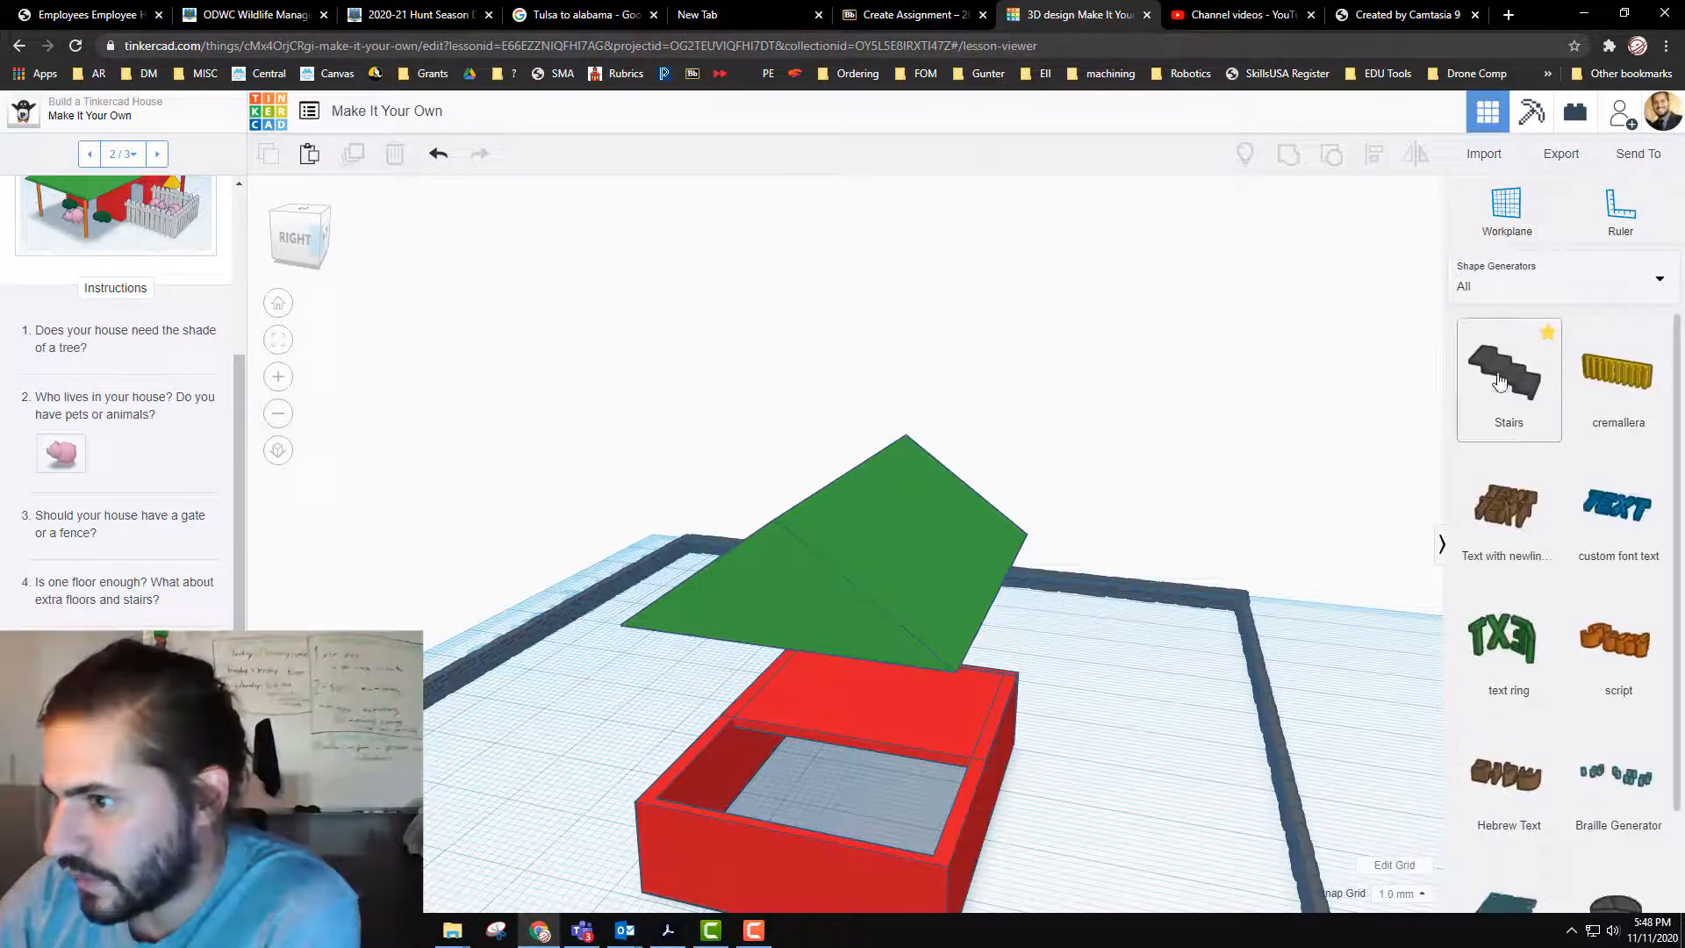
{"action": "left_click_drag", "start_coordinate": [1523, 397], "coordinate": [835, 792]}
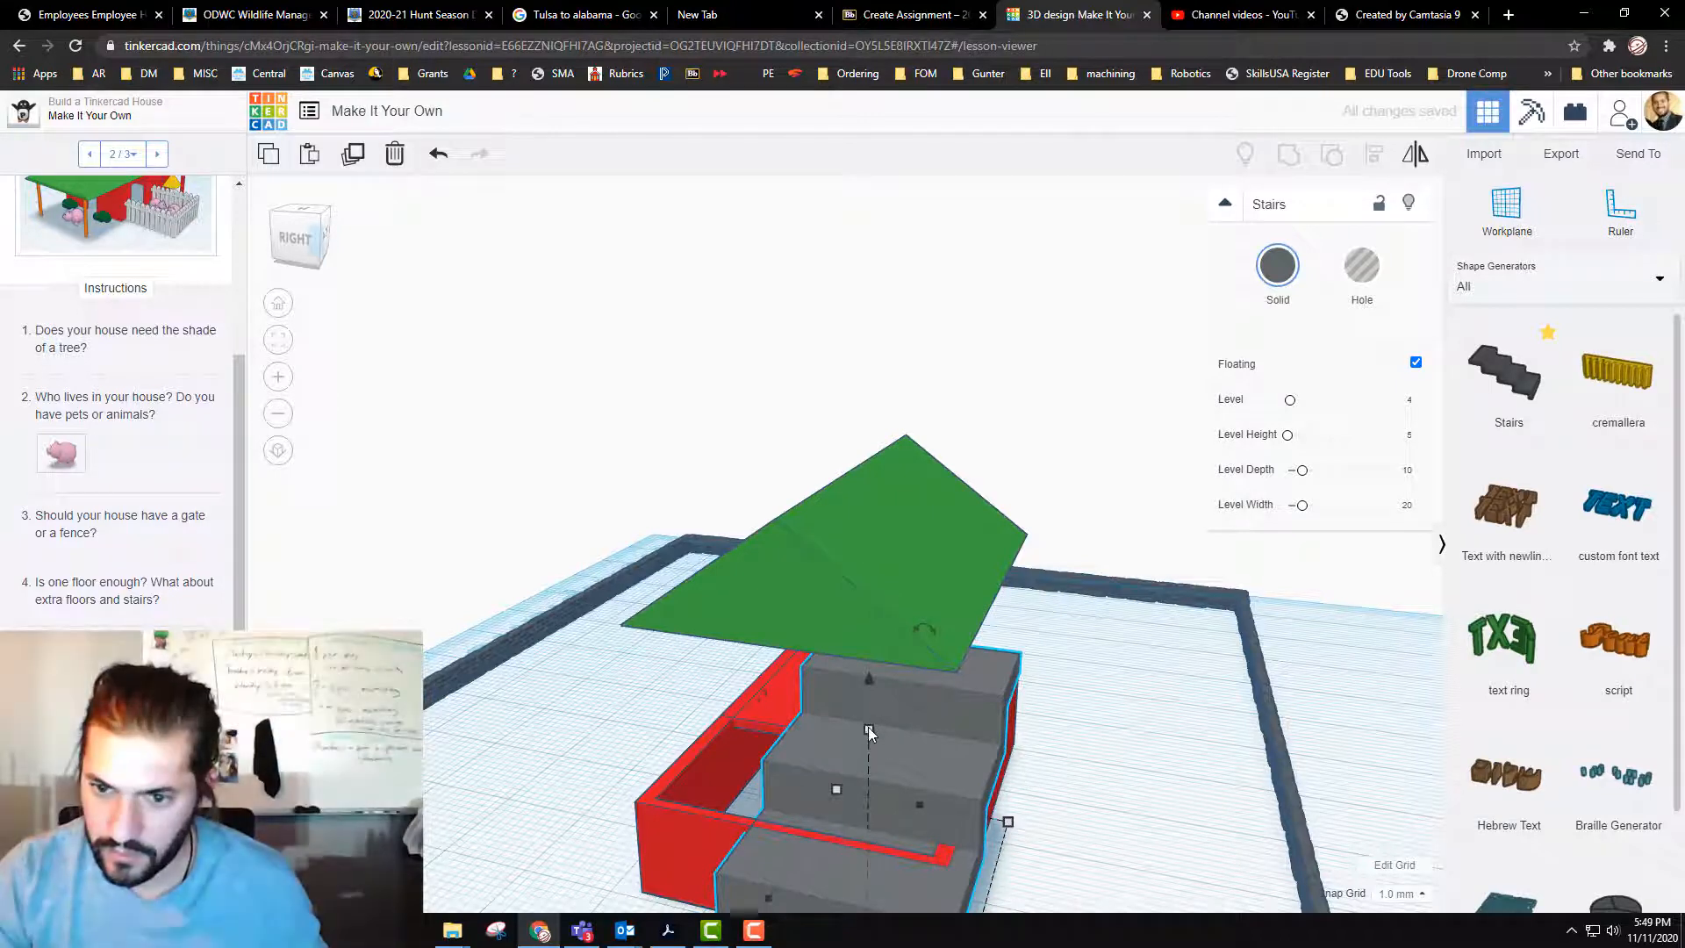
Step: Shrink the stairs to a footprint of about 4 by 9 mm and set them against the inner side wall, leading to the upper floor
{"action": "left_click_drag", "start_coordinate": [867, 728], "coordinate": [813, 720]}
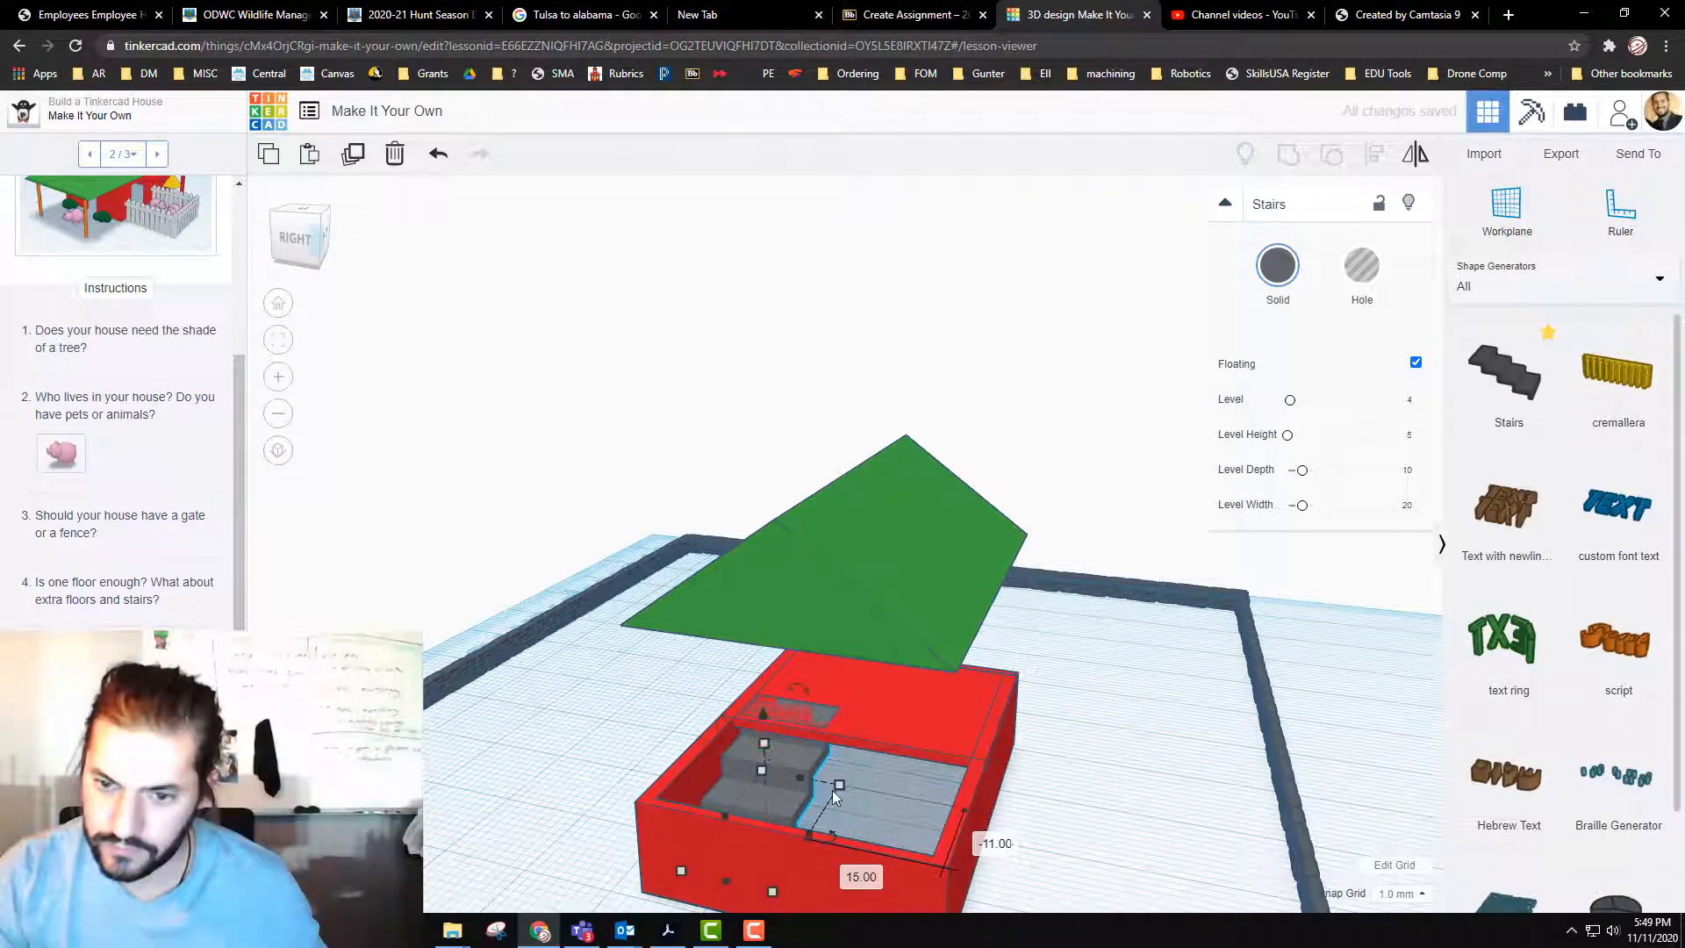
{"action": "left_click_drag", "start_coordinate": [839, 784], "coordinate": [772, 772]}
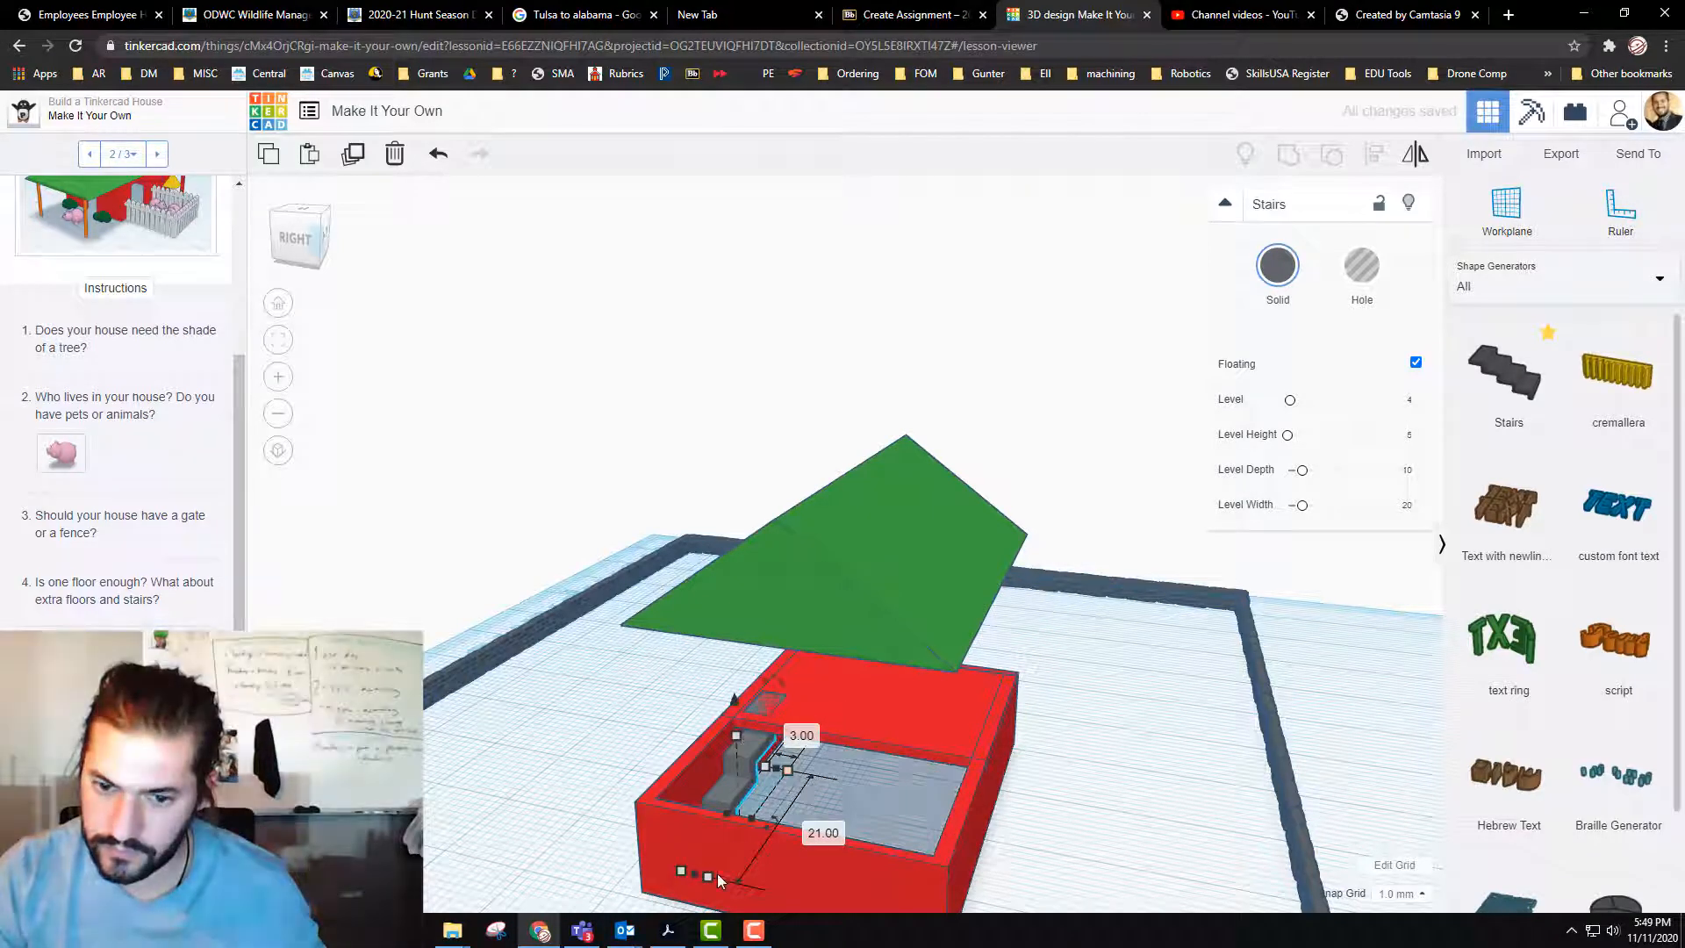
{"action": "left_click_drag", "start_coordinate": [708, 877], "coordinate": [748, 820]}
{"action": "left_click_drag", "start_coordinate": [758, 752], "coordinate": [752, 837]}
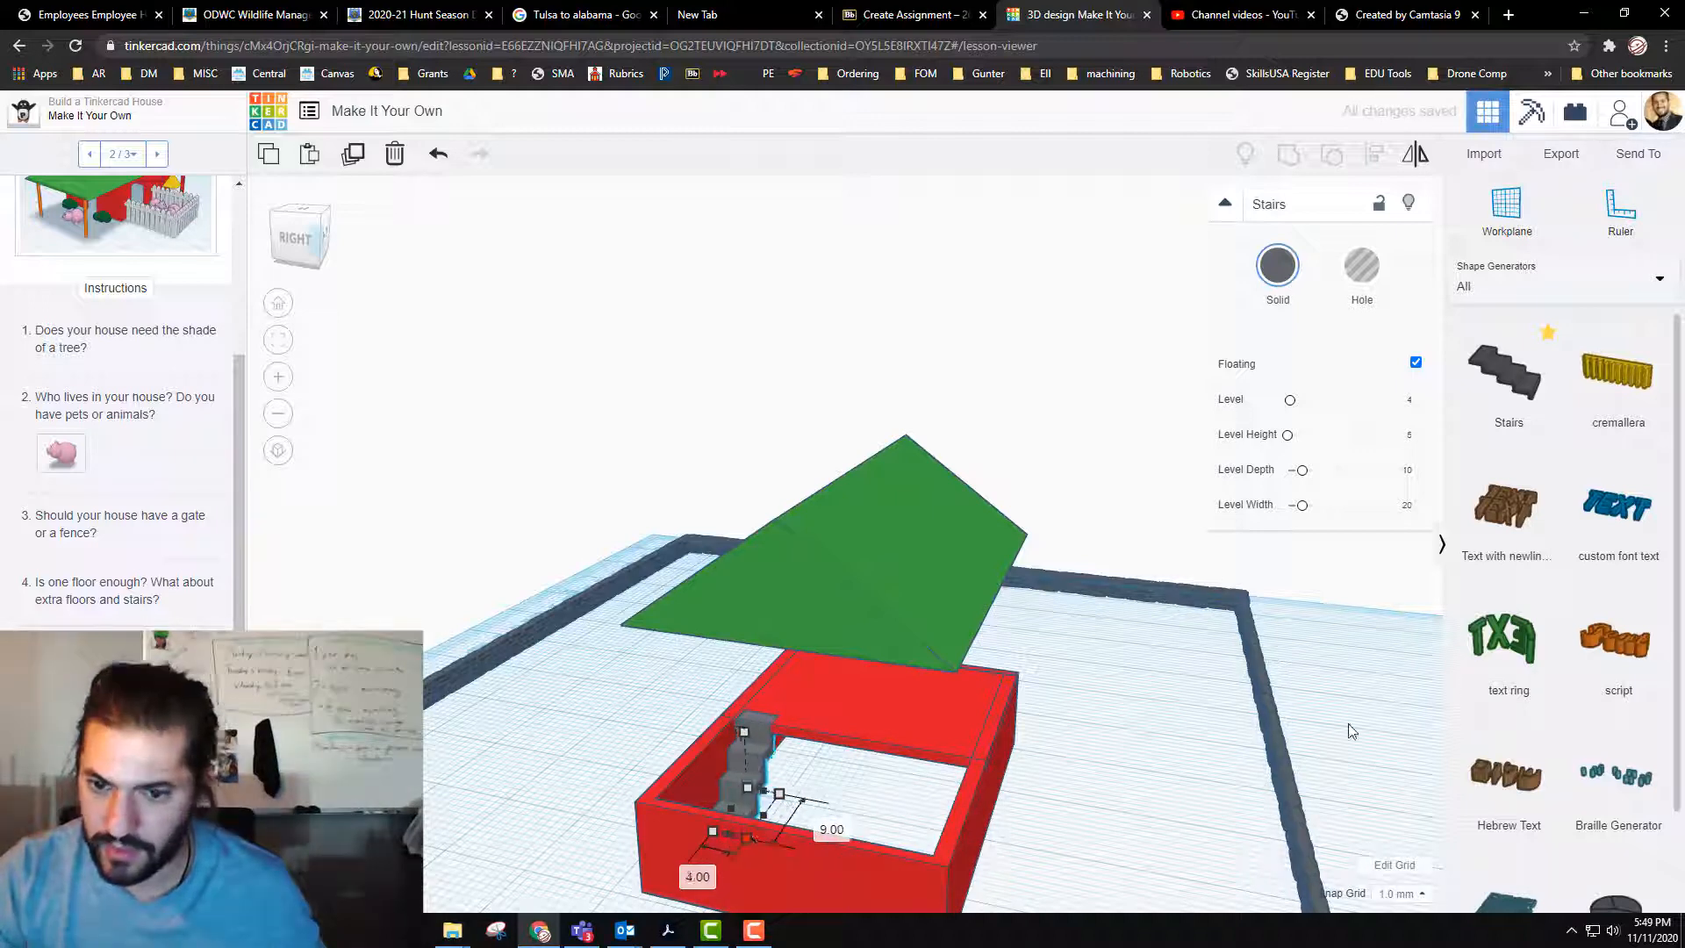
Step: Duplicate the house walls 10 mm higher as a second storey and lower the green roof 8 mm onto them
{"action": "left_click", "coordinate": [967, 825]}
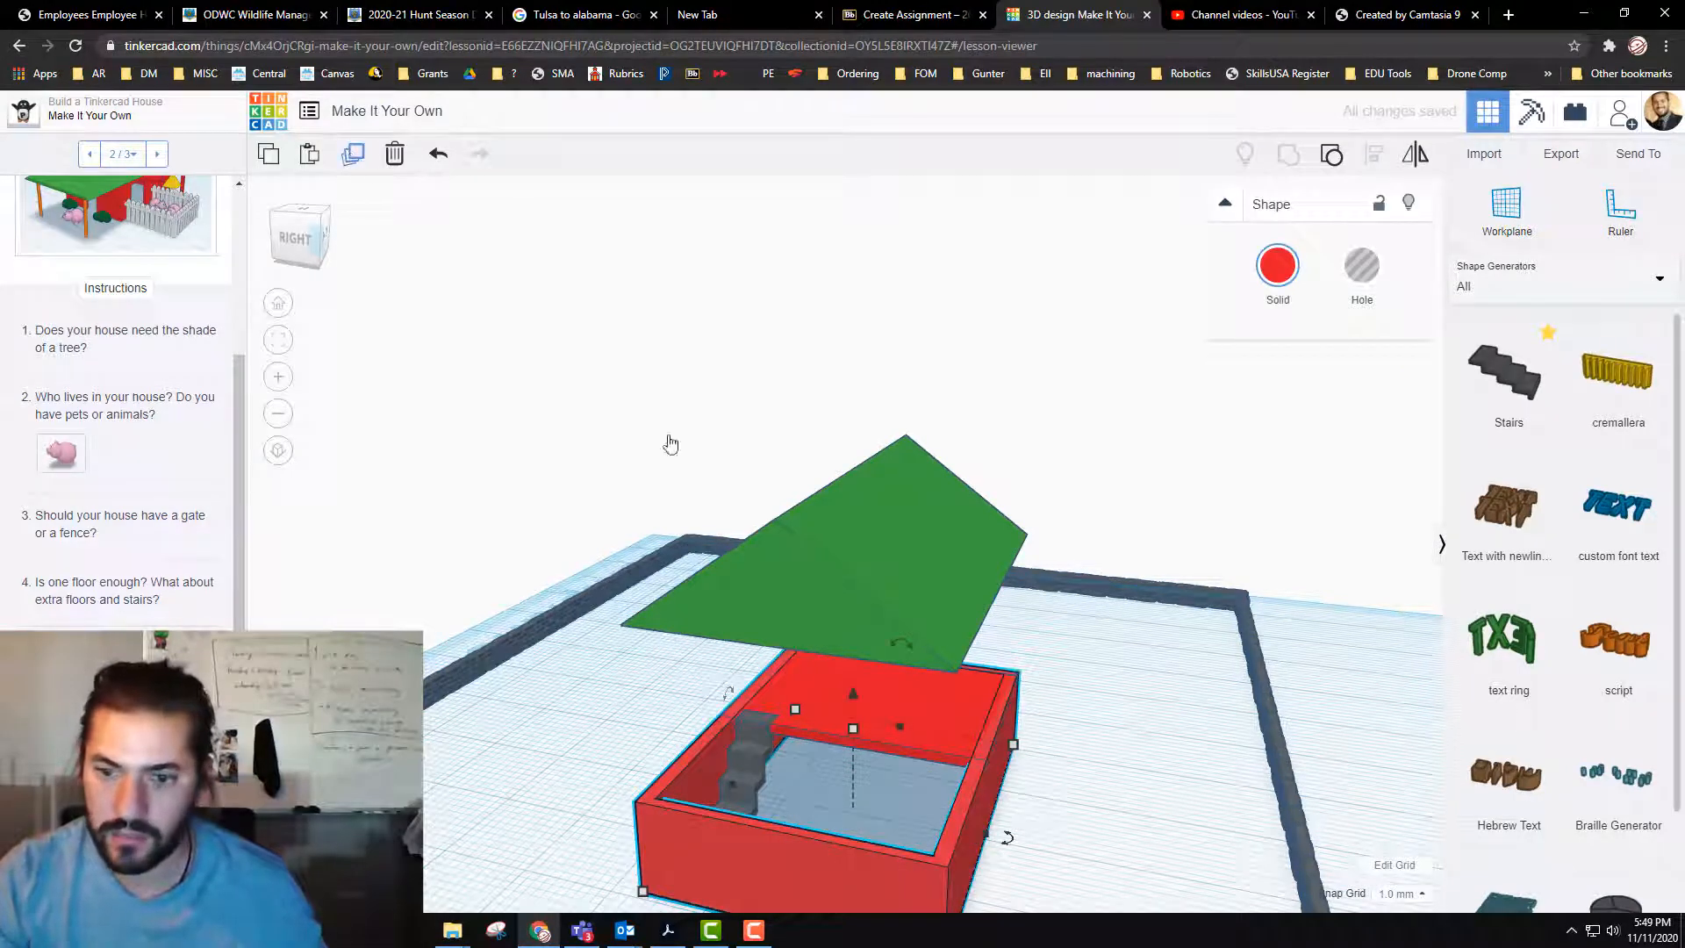
{"action": "left_click_drag", "start_coordinate": [855, 695], "coordinate": [852, 610]}
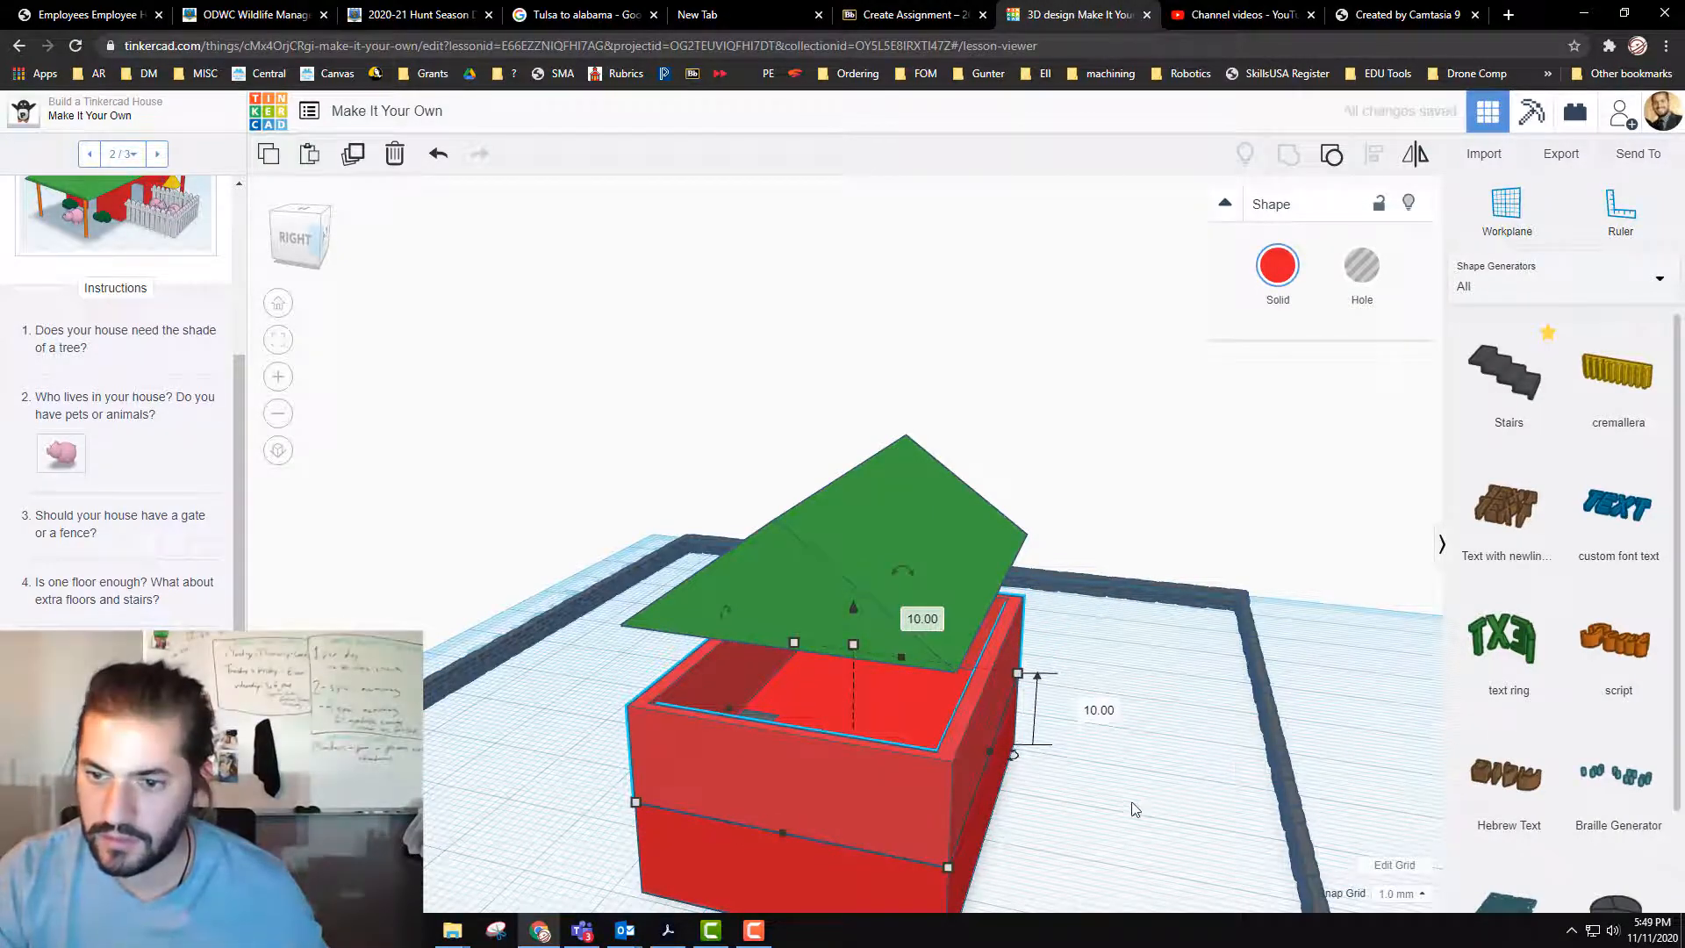
{"action": "right_click_drag", "start_coordinate": [1135, 810], "coordinate": [1204, 446]}
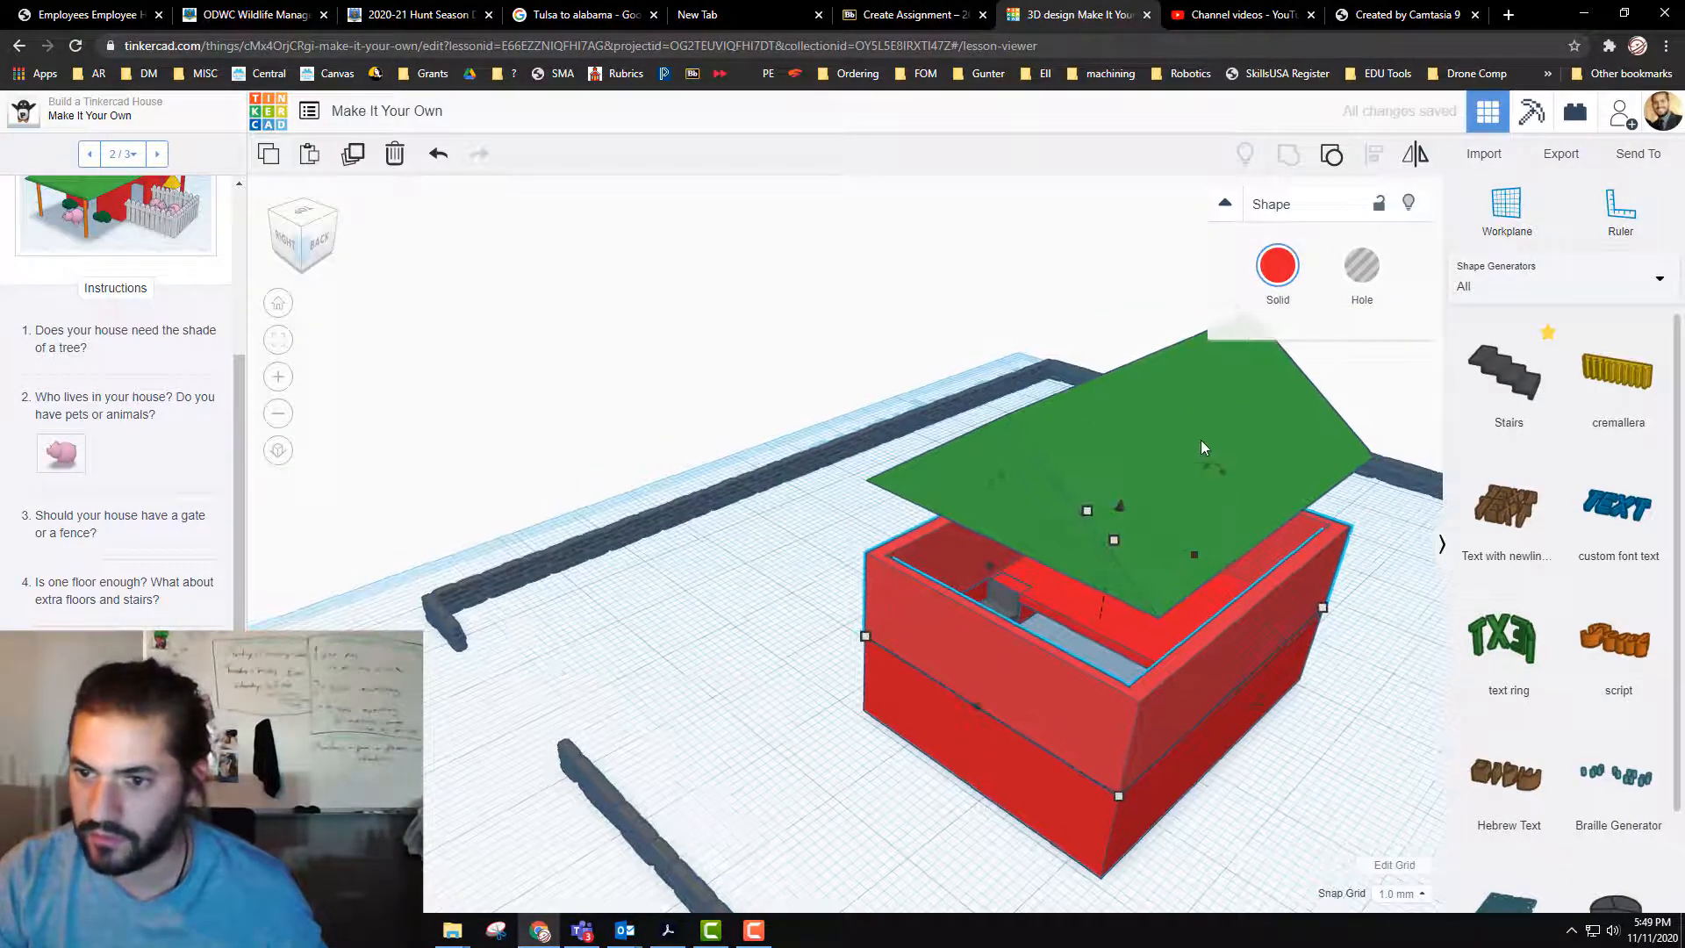
{"action": "left_click", "coordinate": [1201, 446]}
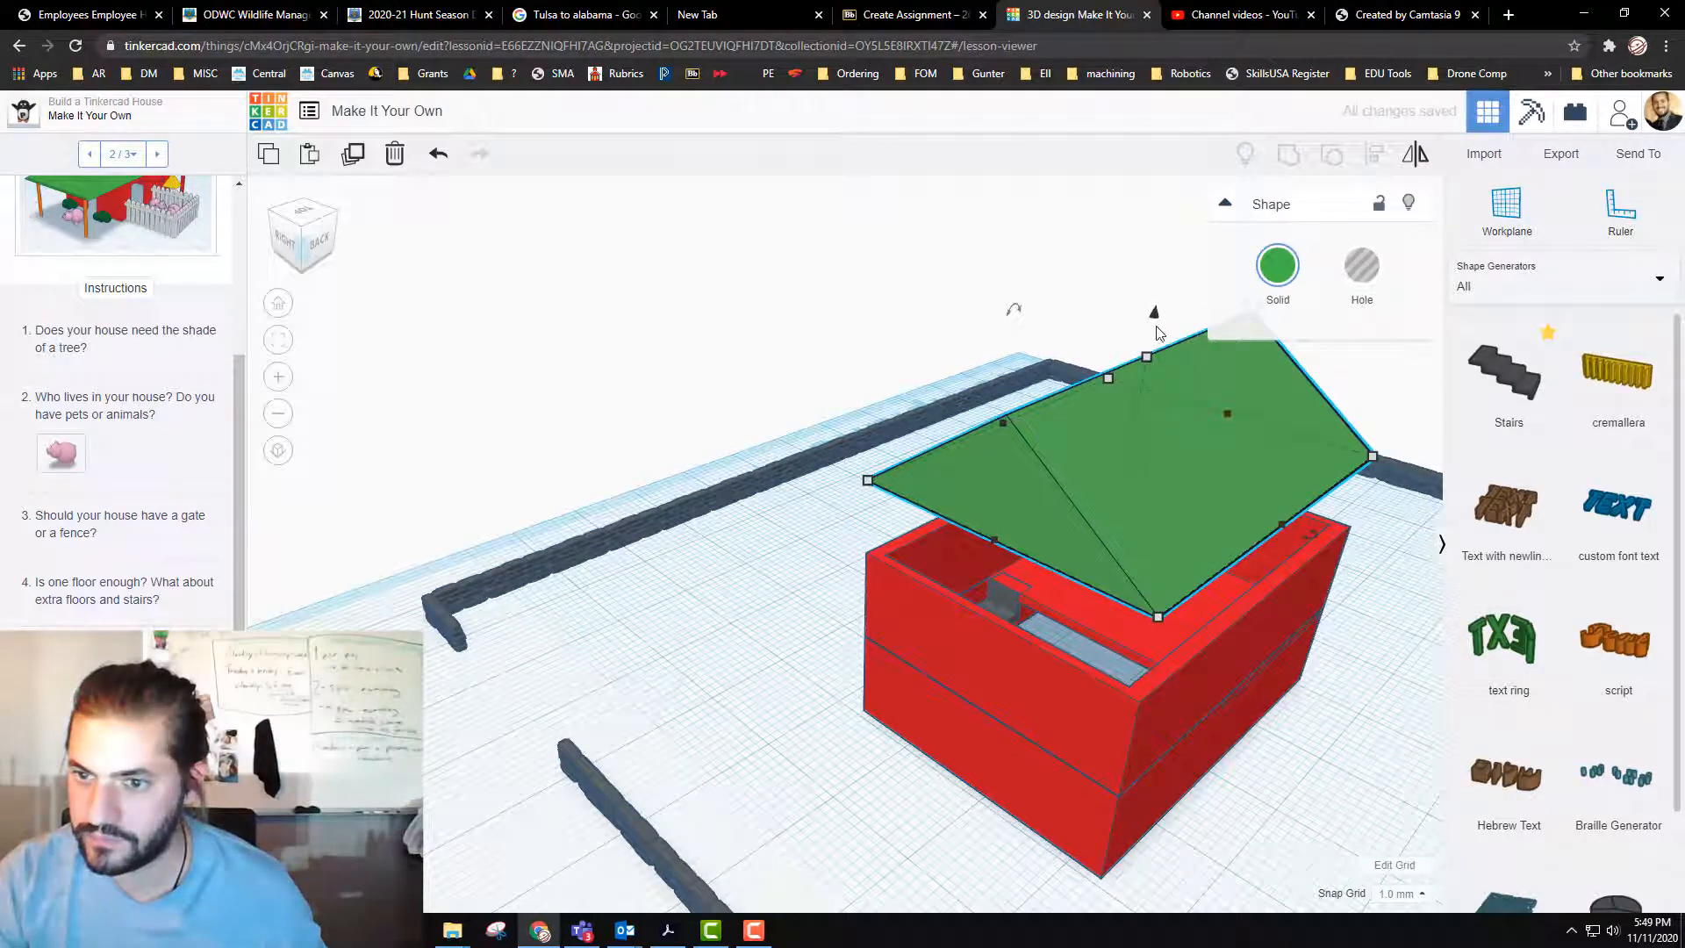
{"action": "left_click_drag", "start_coordinate": [1155, 316], "coordinate": [1158, 402]}
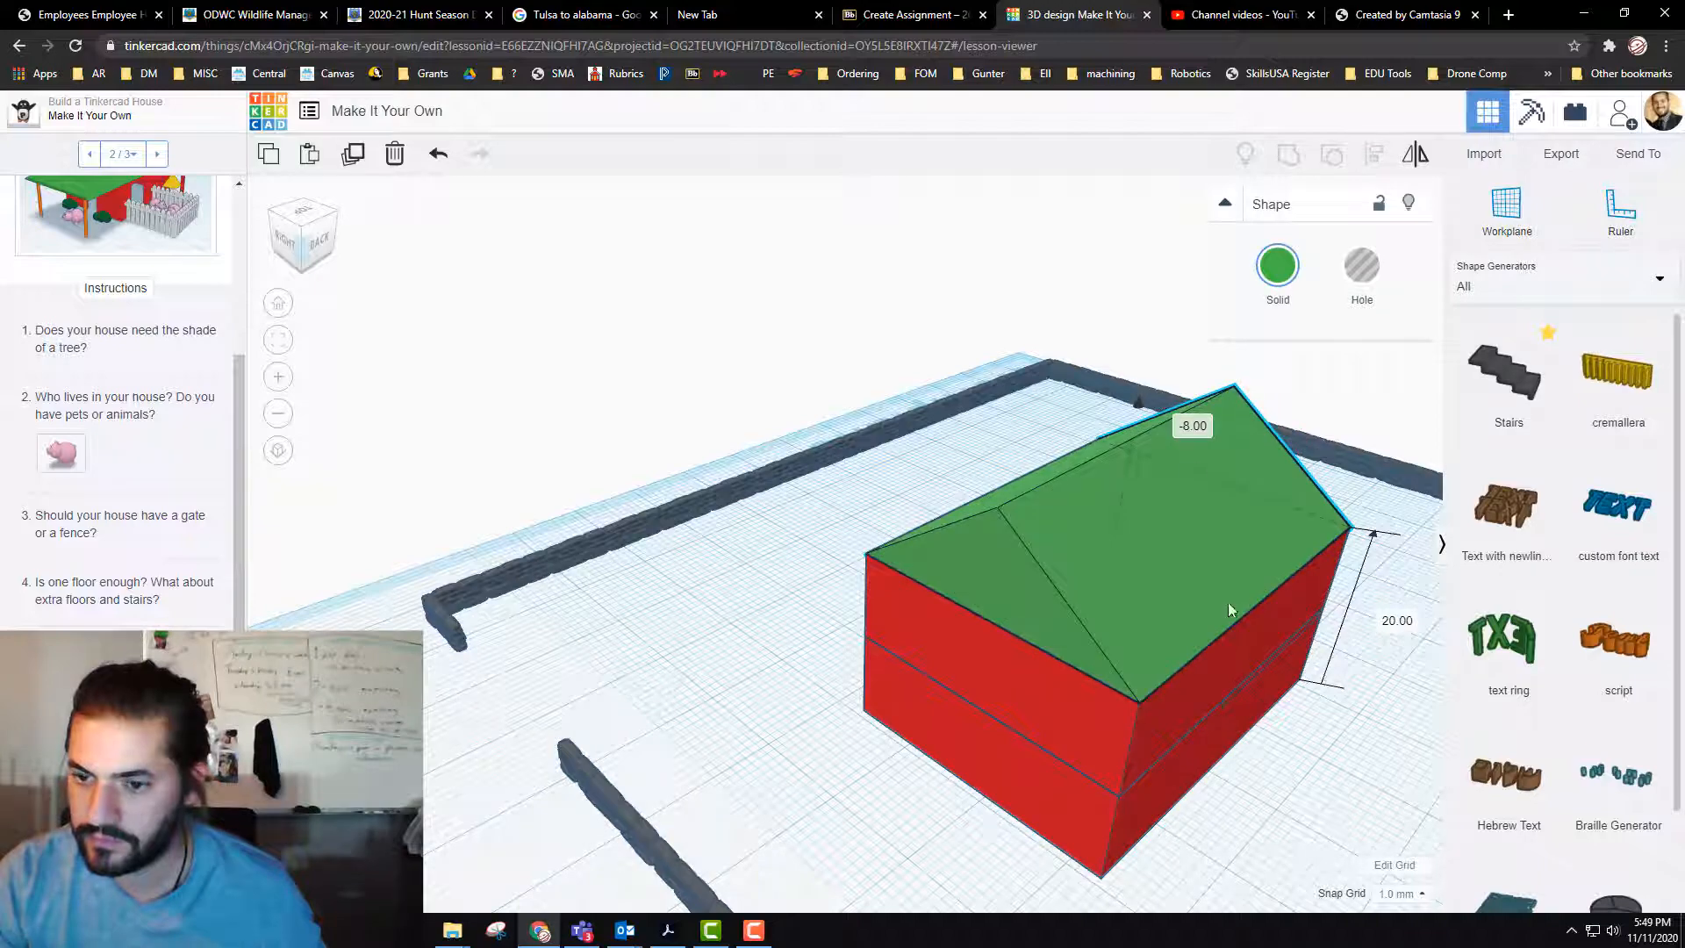
Step: Place a hole box from the Basic Shapes at the house's gable-end wall, partly overlapping it
{"action": "right_click_drag", "start_coordinate": [1262, 798], "coordinate": [1261, 800]}
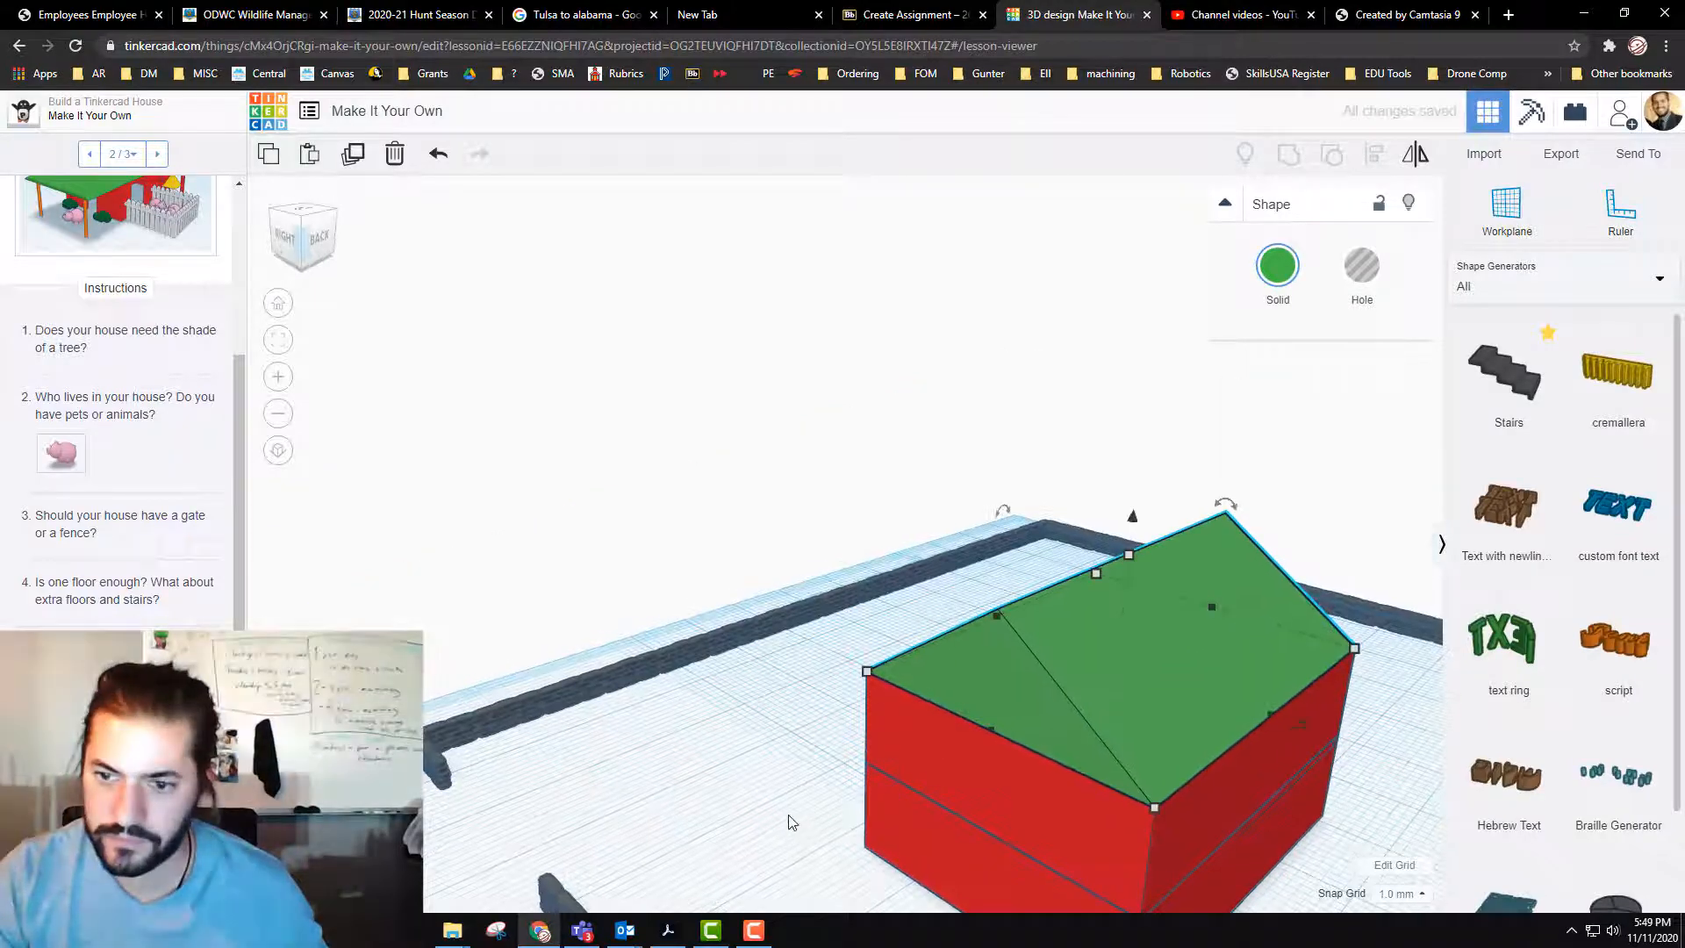
{"action": "right_click_drag", "start_coordinate": [790, 818], "coordinate": [819, 579]}
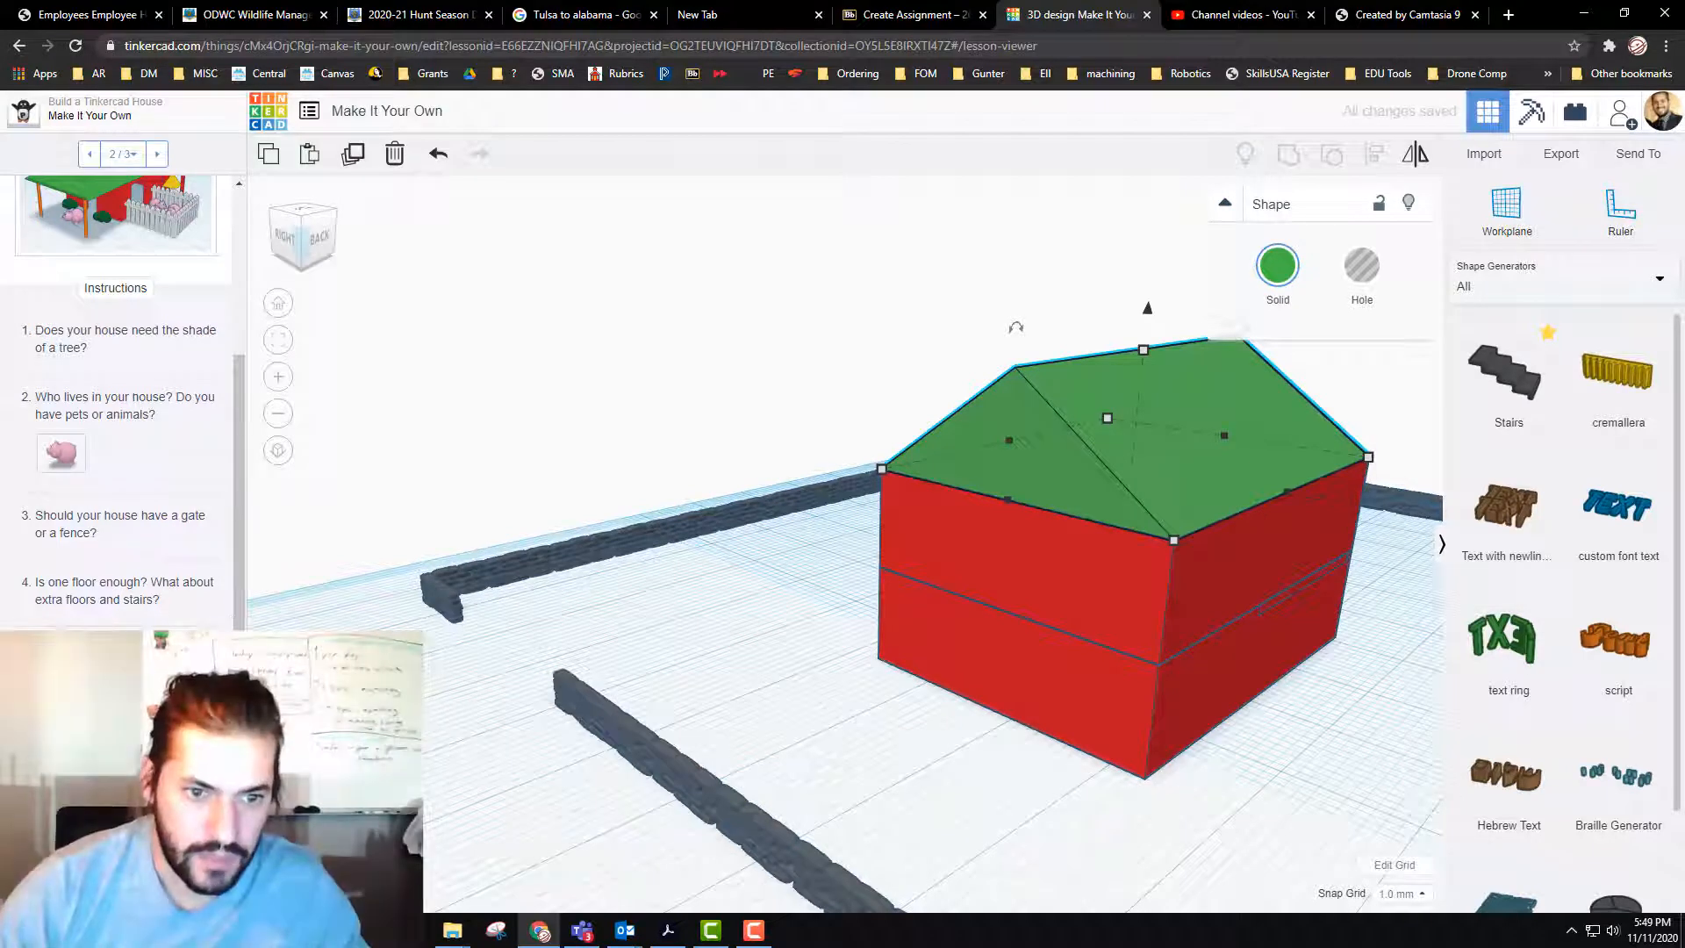
{"action": "right_click_drag", "start_coordinate": [1162, 816], "coordinate": [873, 816]}
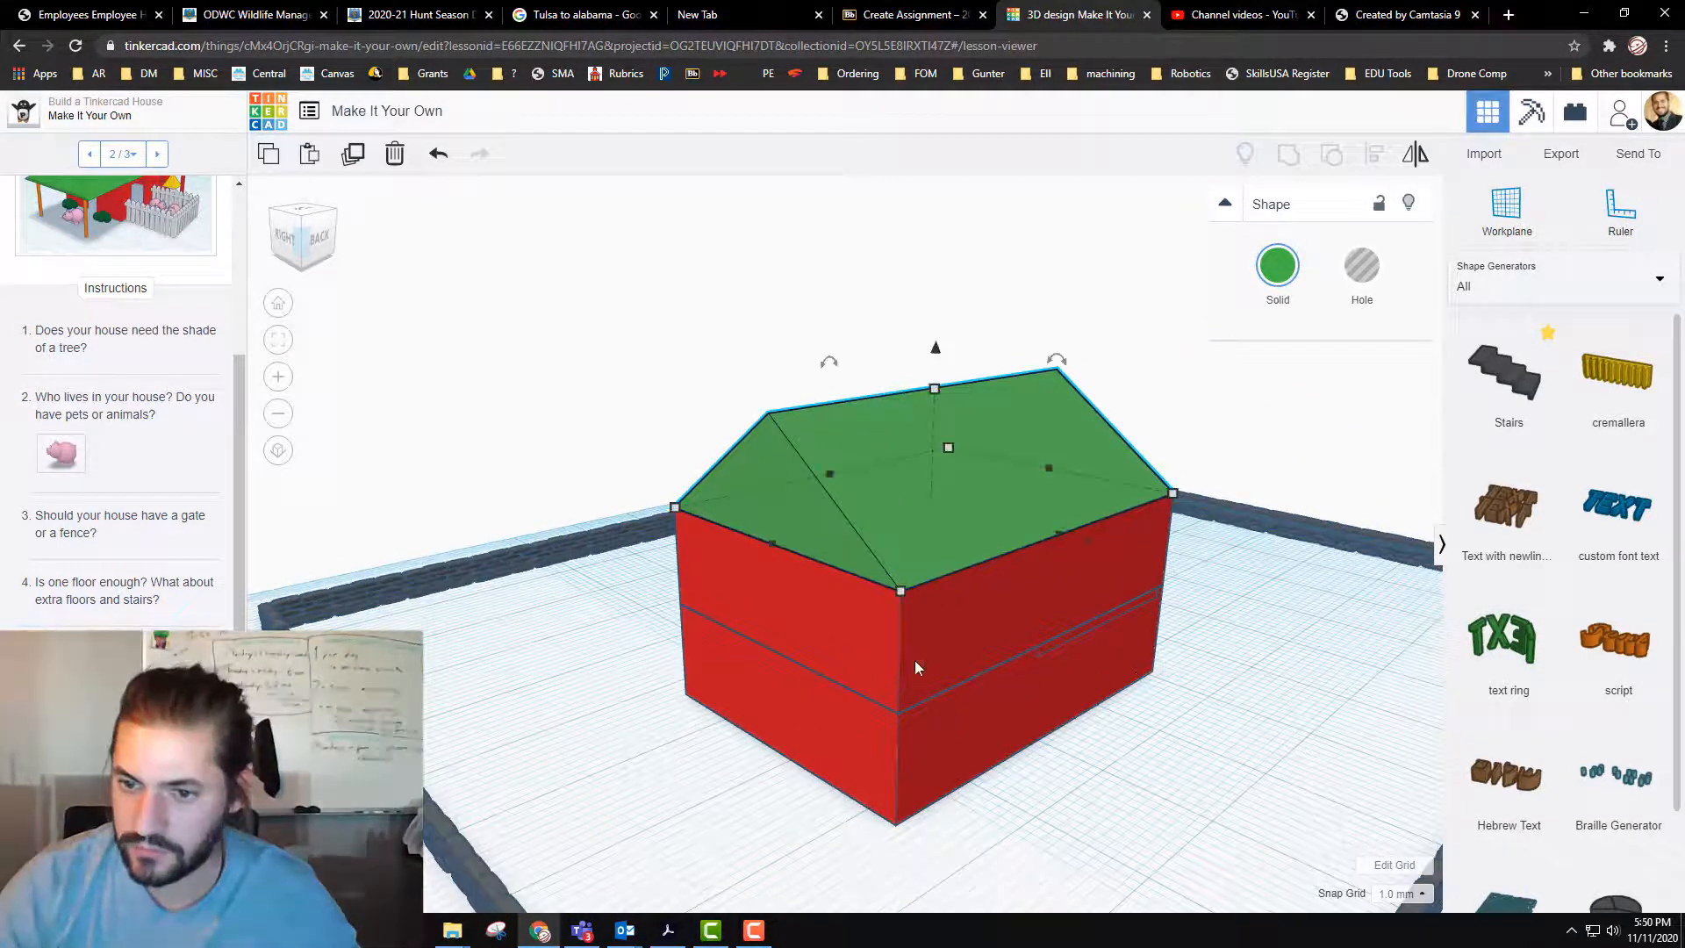
{"action": "left_click", "coordinate": [1481, 158]}
{"action": "left_click", "coordinate": [1270, 368]}
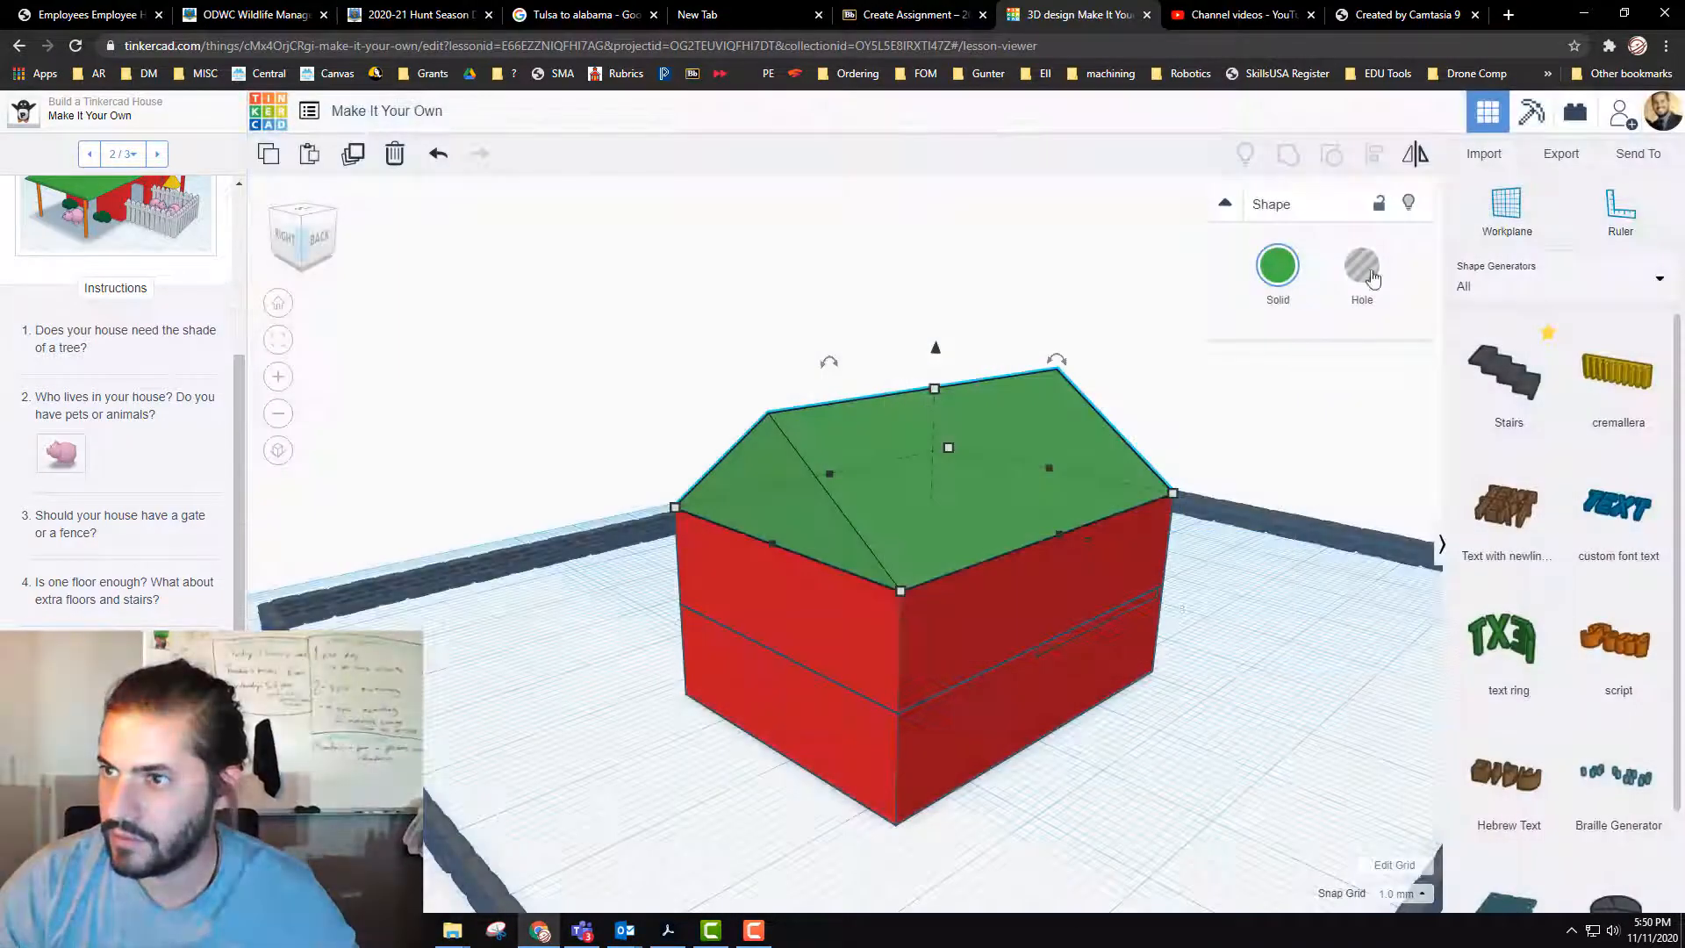
{"action": "left_click", "coordinate": [1545, 286]}
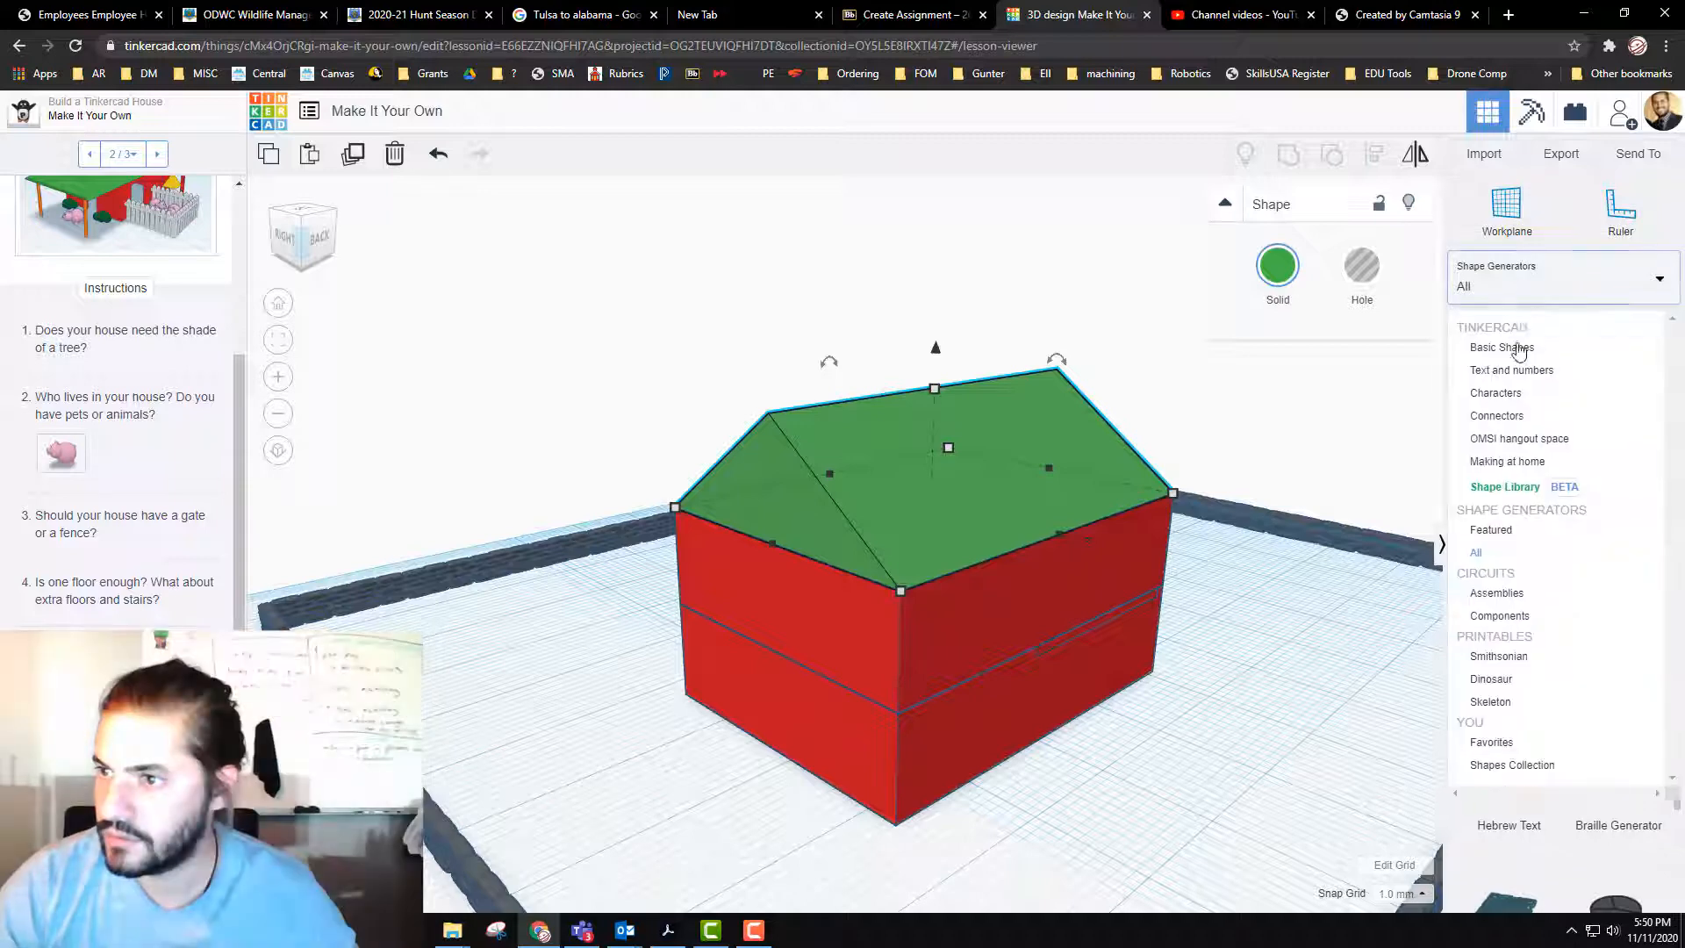
{"action": "left_click", "coordinate": [1519, 348]}
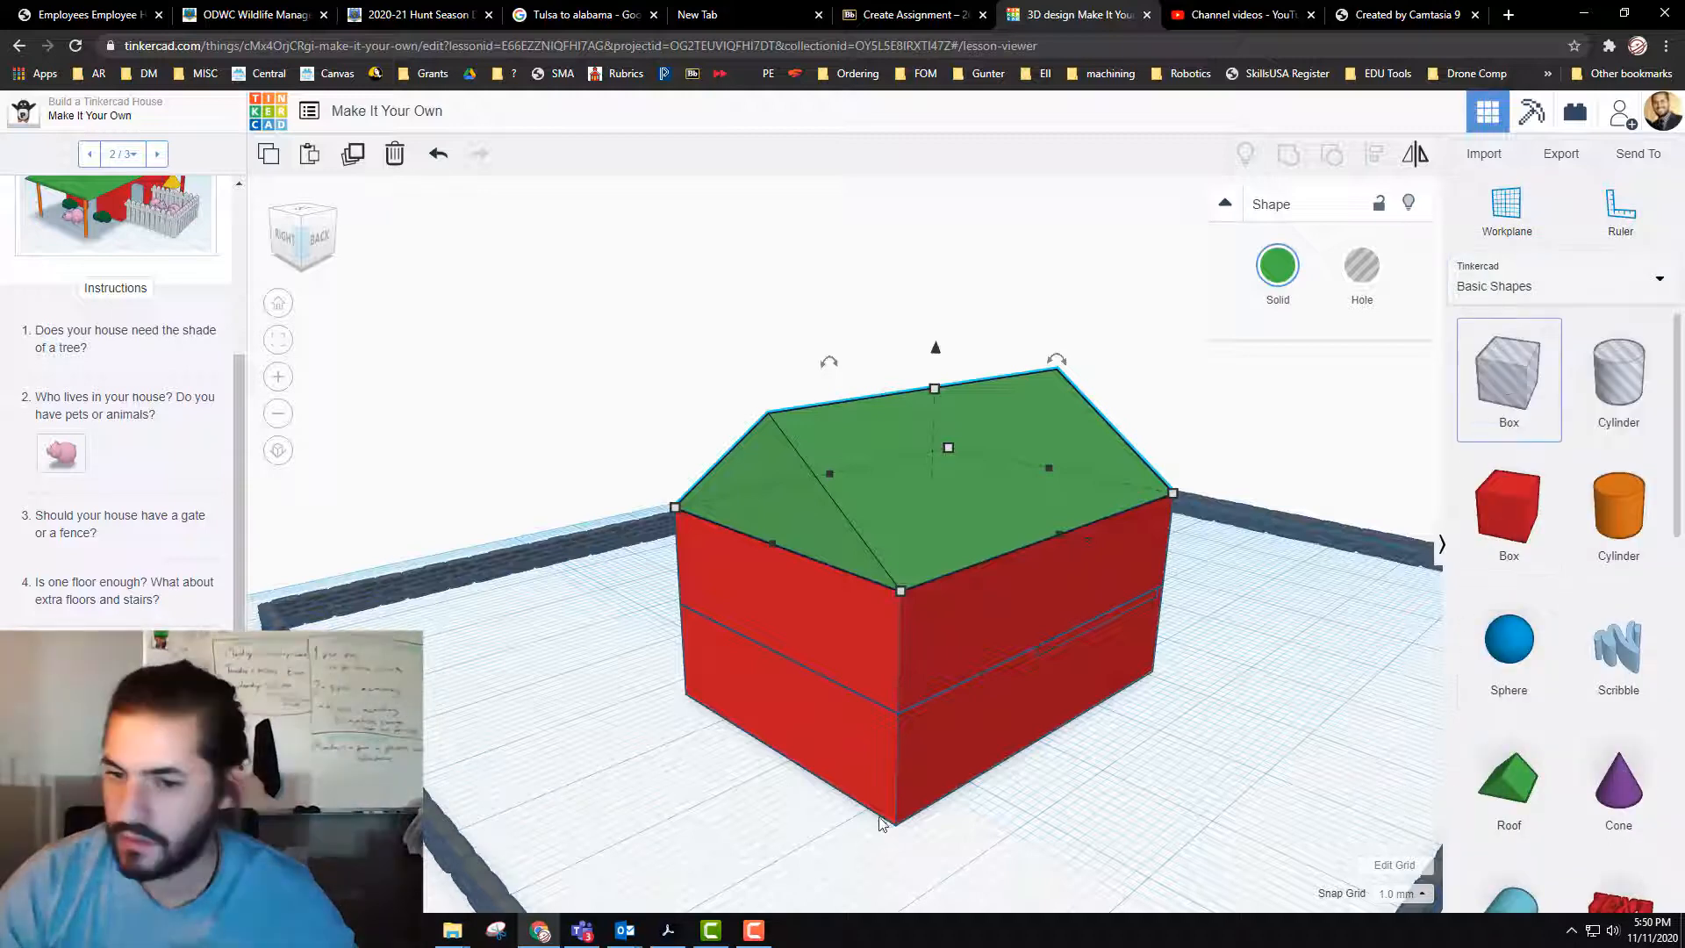
{"action": "left_click_drag", "start_coordinate": [1508, 373], "coordinate": [642, 692]}
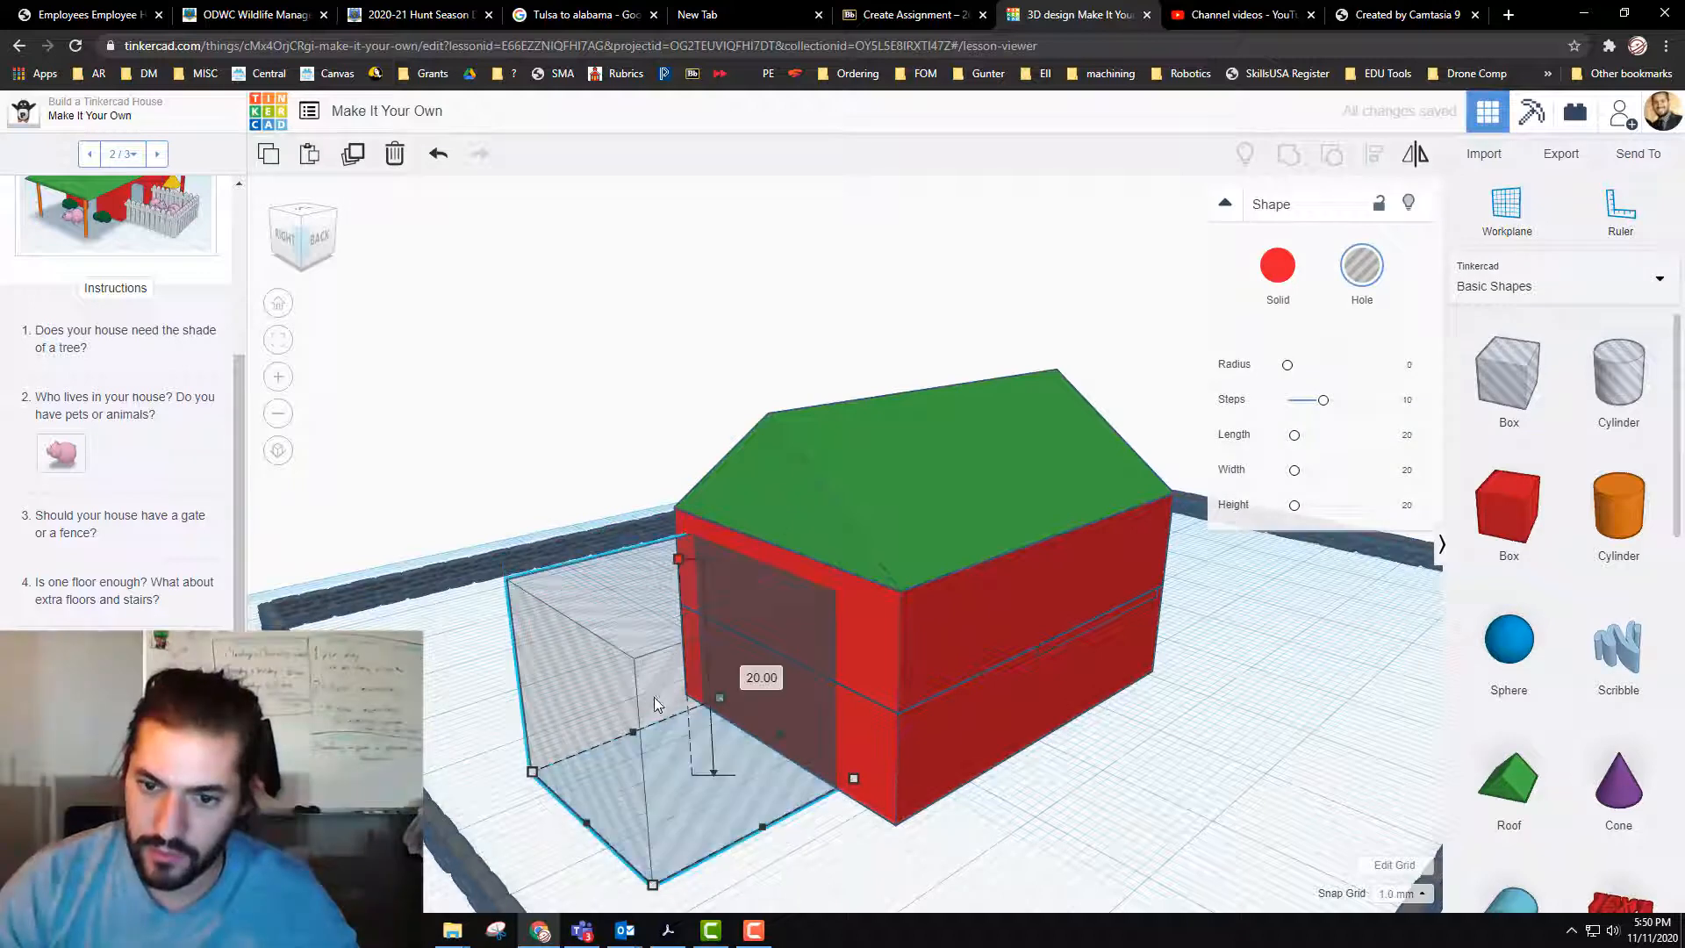
Step: Narrow the hole box to 5 mm, reduce its height to door size, and push it farther through the gable-end wall
{"action": "left_click_drag", "start_coordinate": [678, 560], "coordinate": [686, 693]}
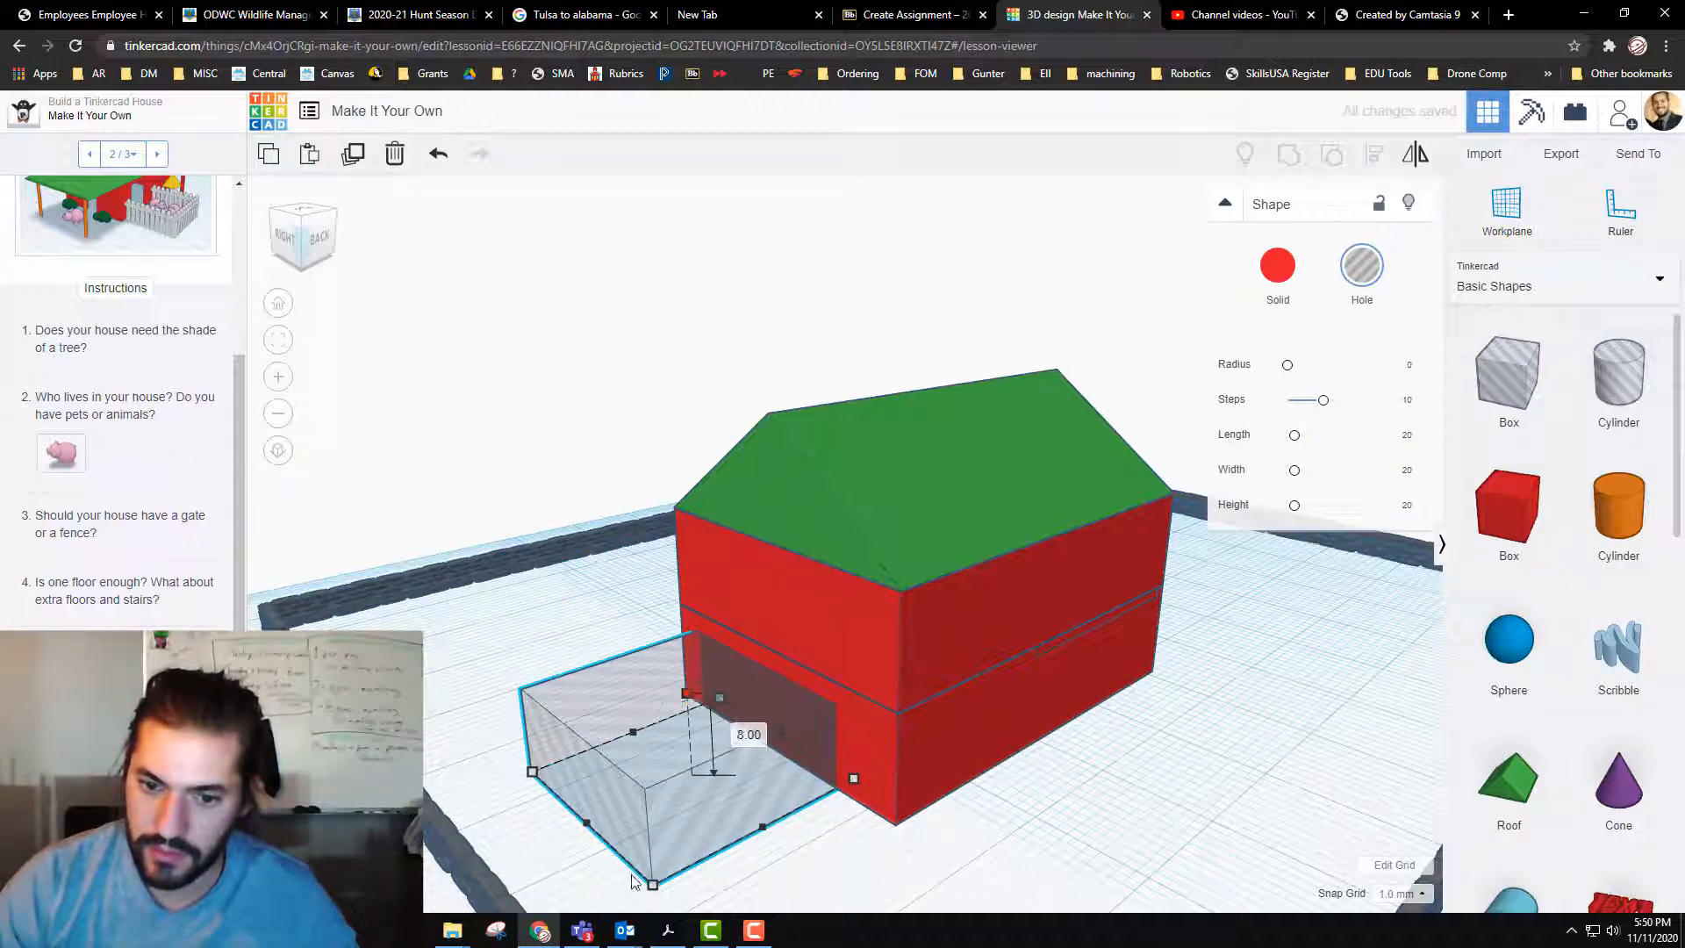
{"action": "left_click_drag", "start_coordinate": [652, 884], "coordinate": [558, 795]}
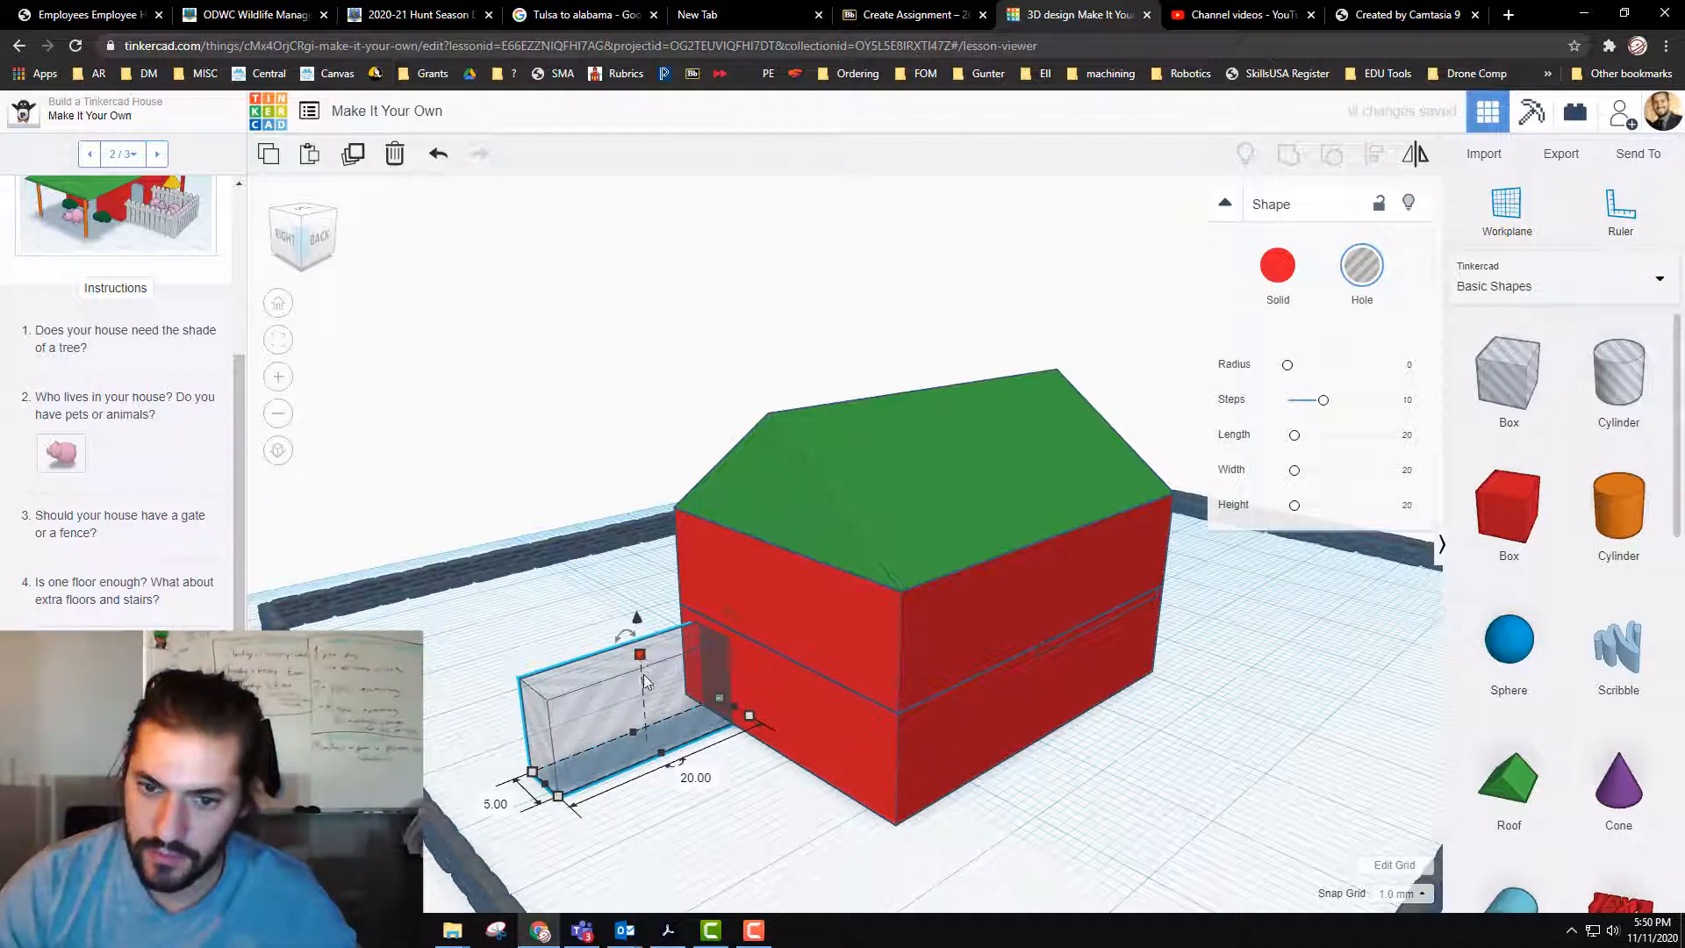
{"action": "left_click_drag", "start_coordinate": [640, 655], "coordinate": [645, 685]}
{"action": "left_click_drag", "start_coordinate": [611, 746], "coordinate": [693, 718]}
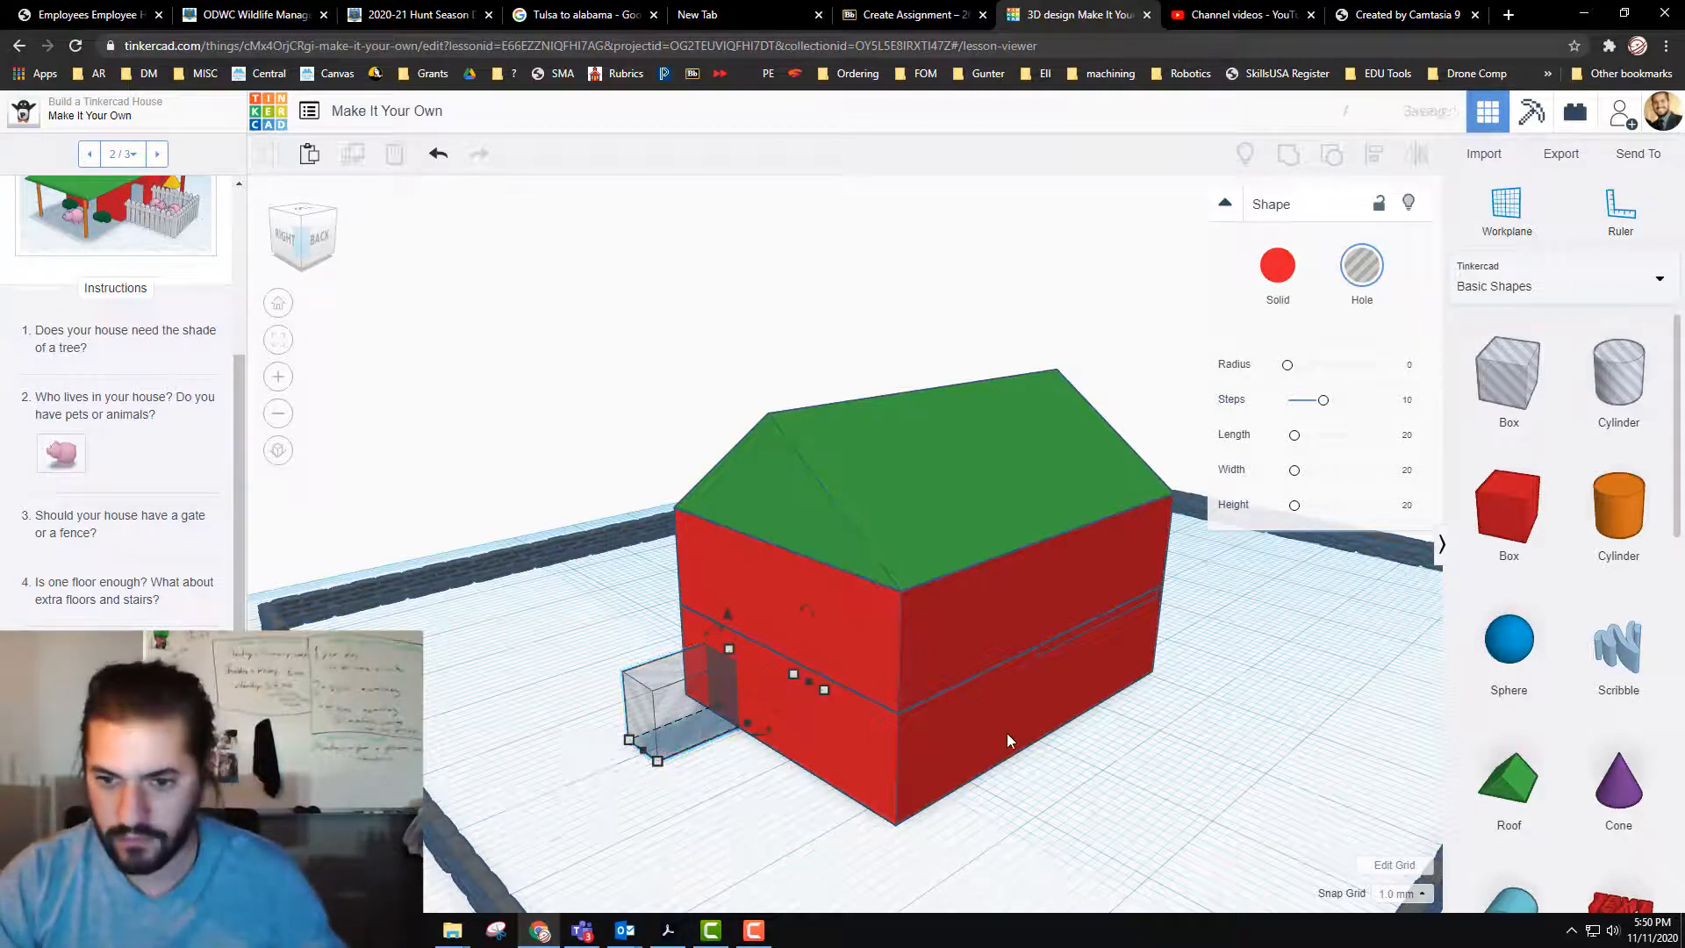
Step: Try raising a copy of the doorway hole 14 mm to the upper storey, and undo the lift
{"action": "left_click", "coordinate": [809, 685]}
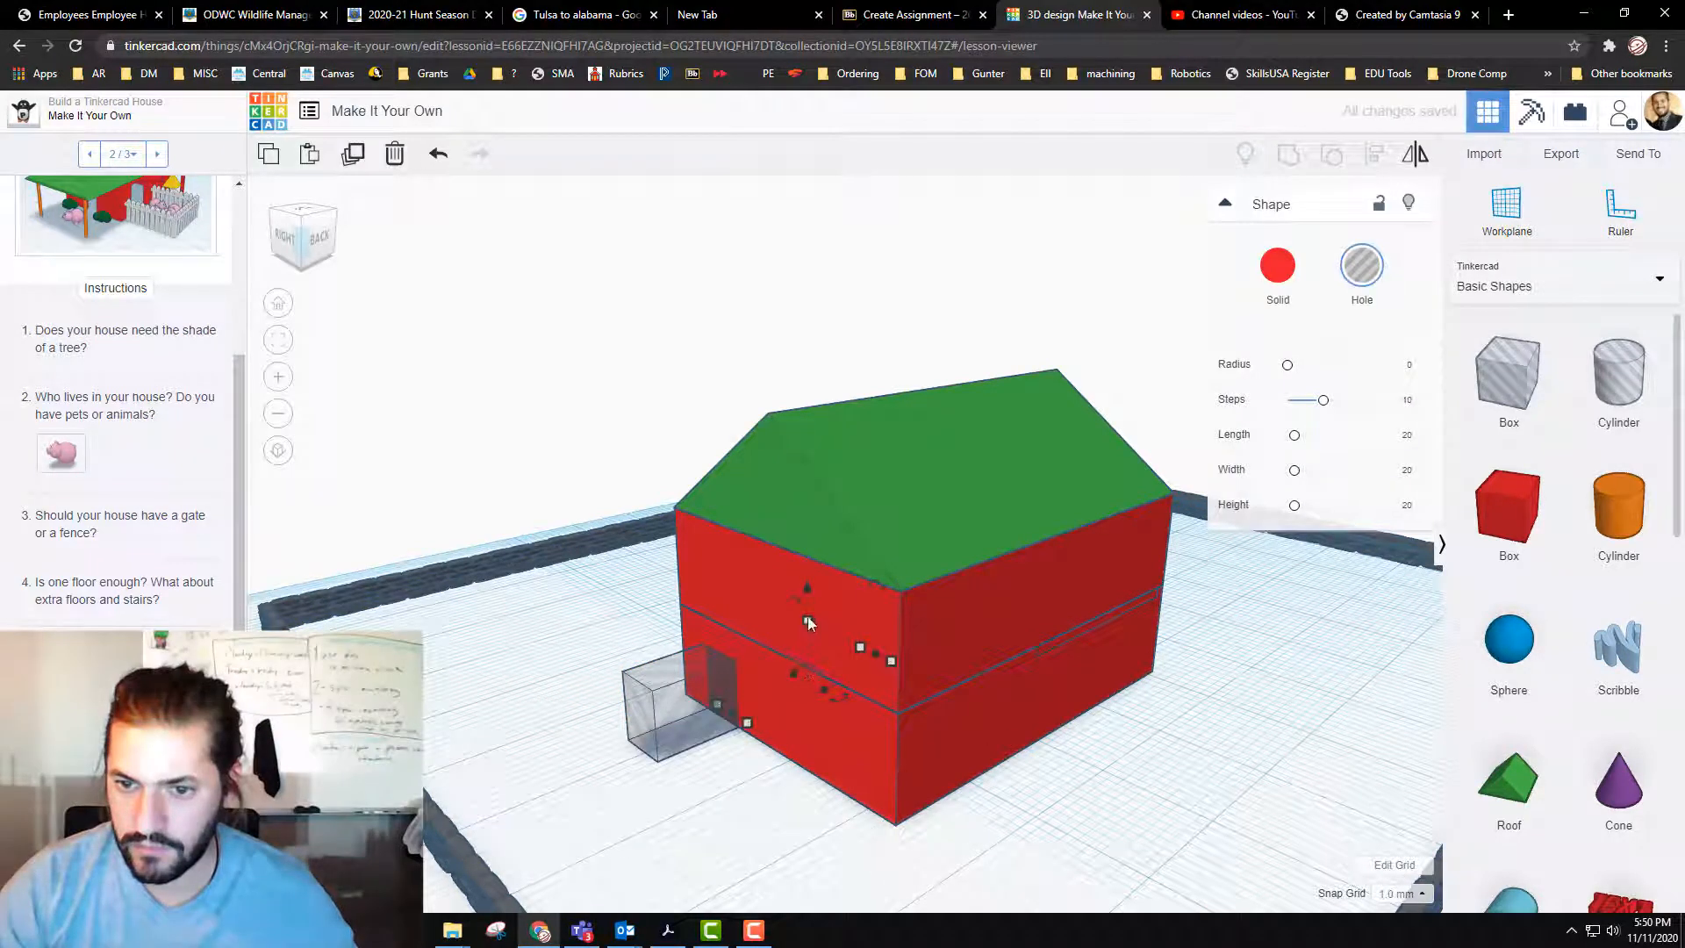
{"action": "left_click_drag", "start_coordinate": [808, 588], "coordinate": [803, 458]}
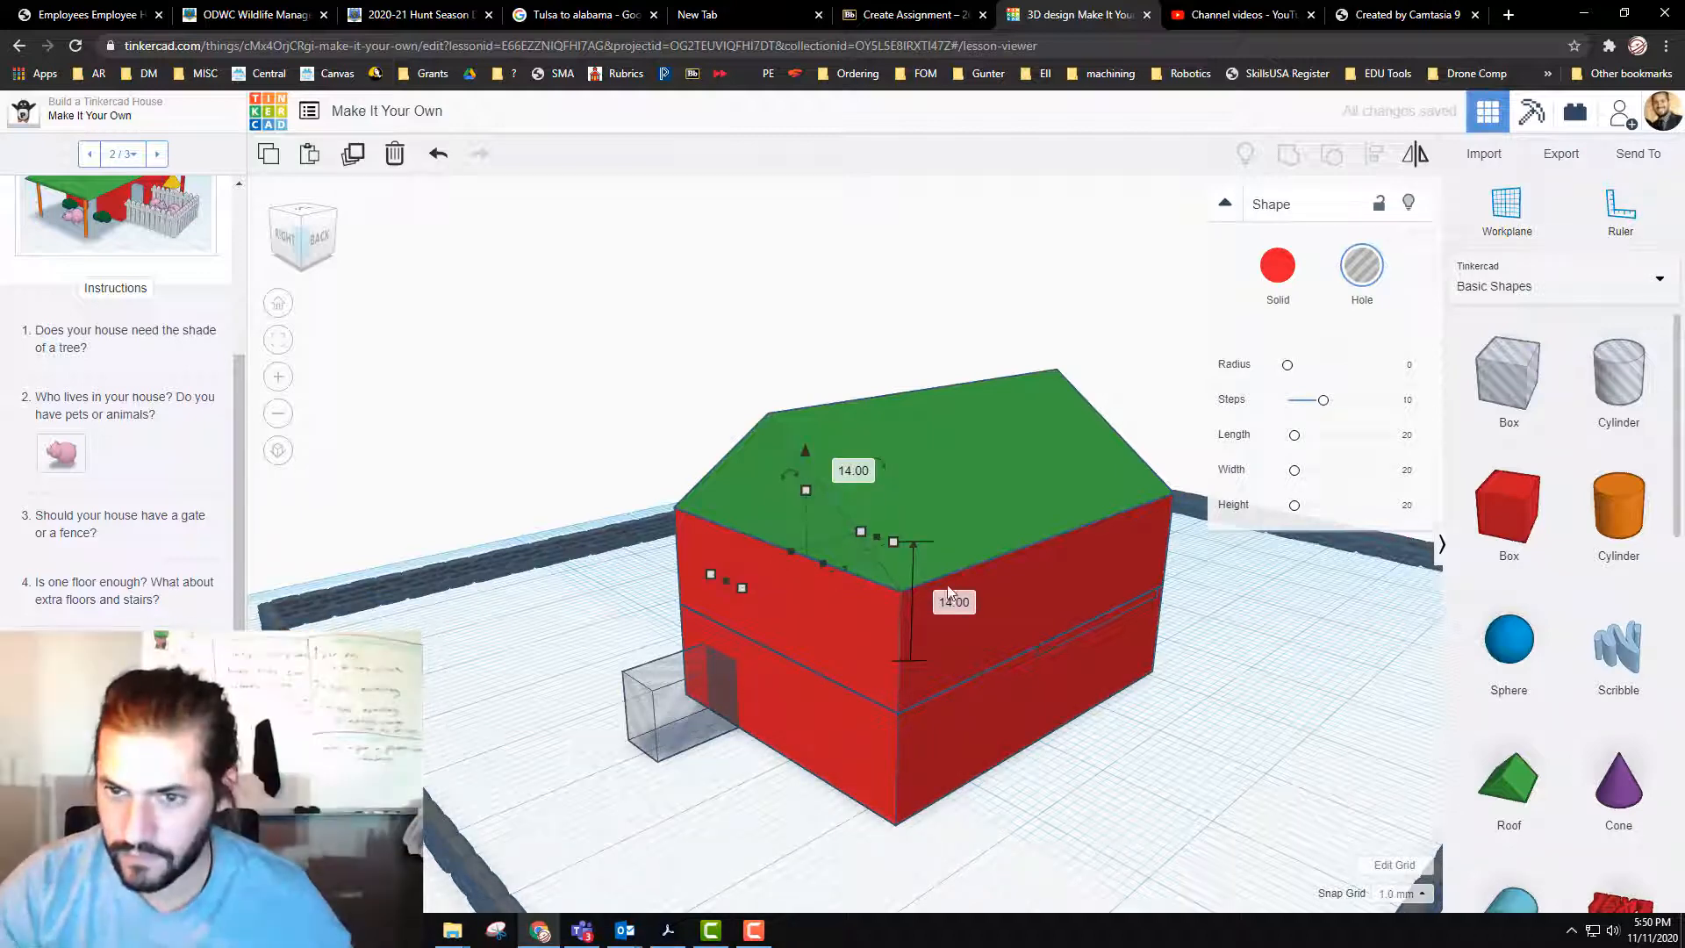
{"action": "key", "text": "ctrl+z"}
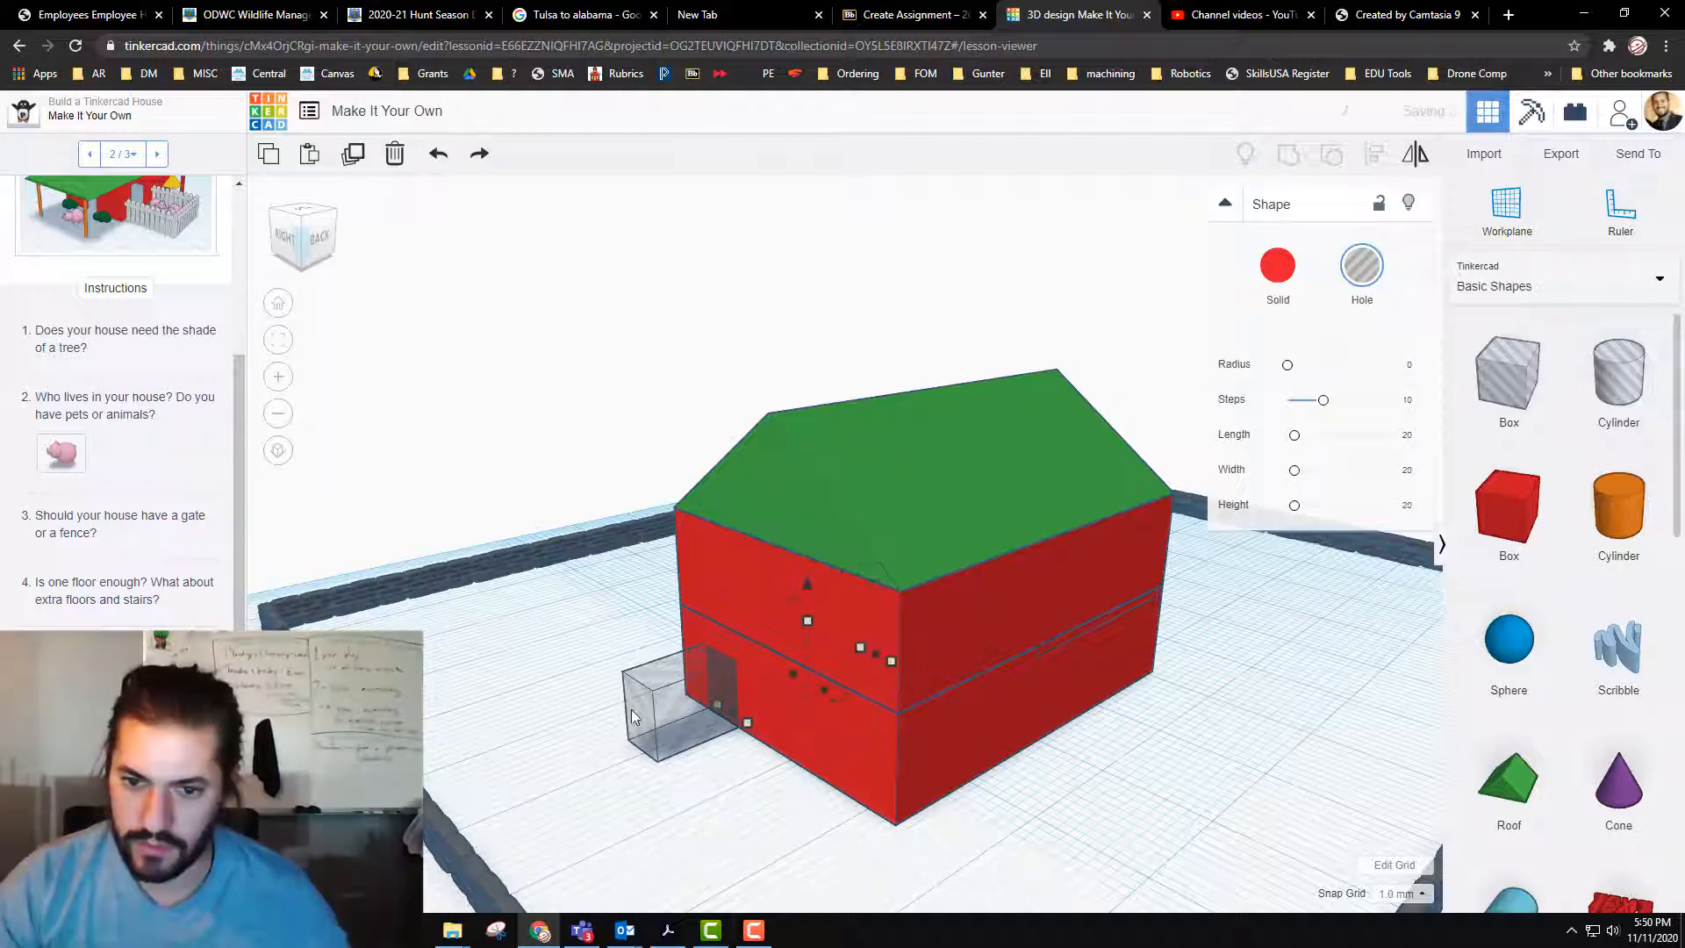
Step: Duplicate the doorway hole, move the copy to the long side wall, and raise it 10 mm to the upper storey
{"action": "left_click", "coordinate": [676, 695]}
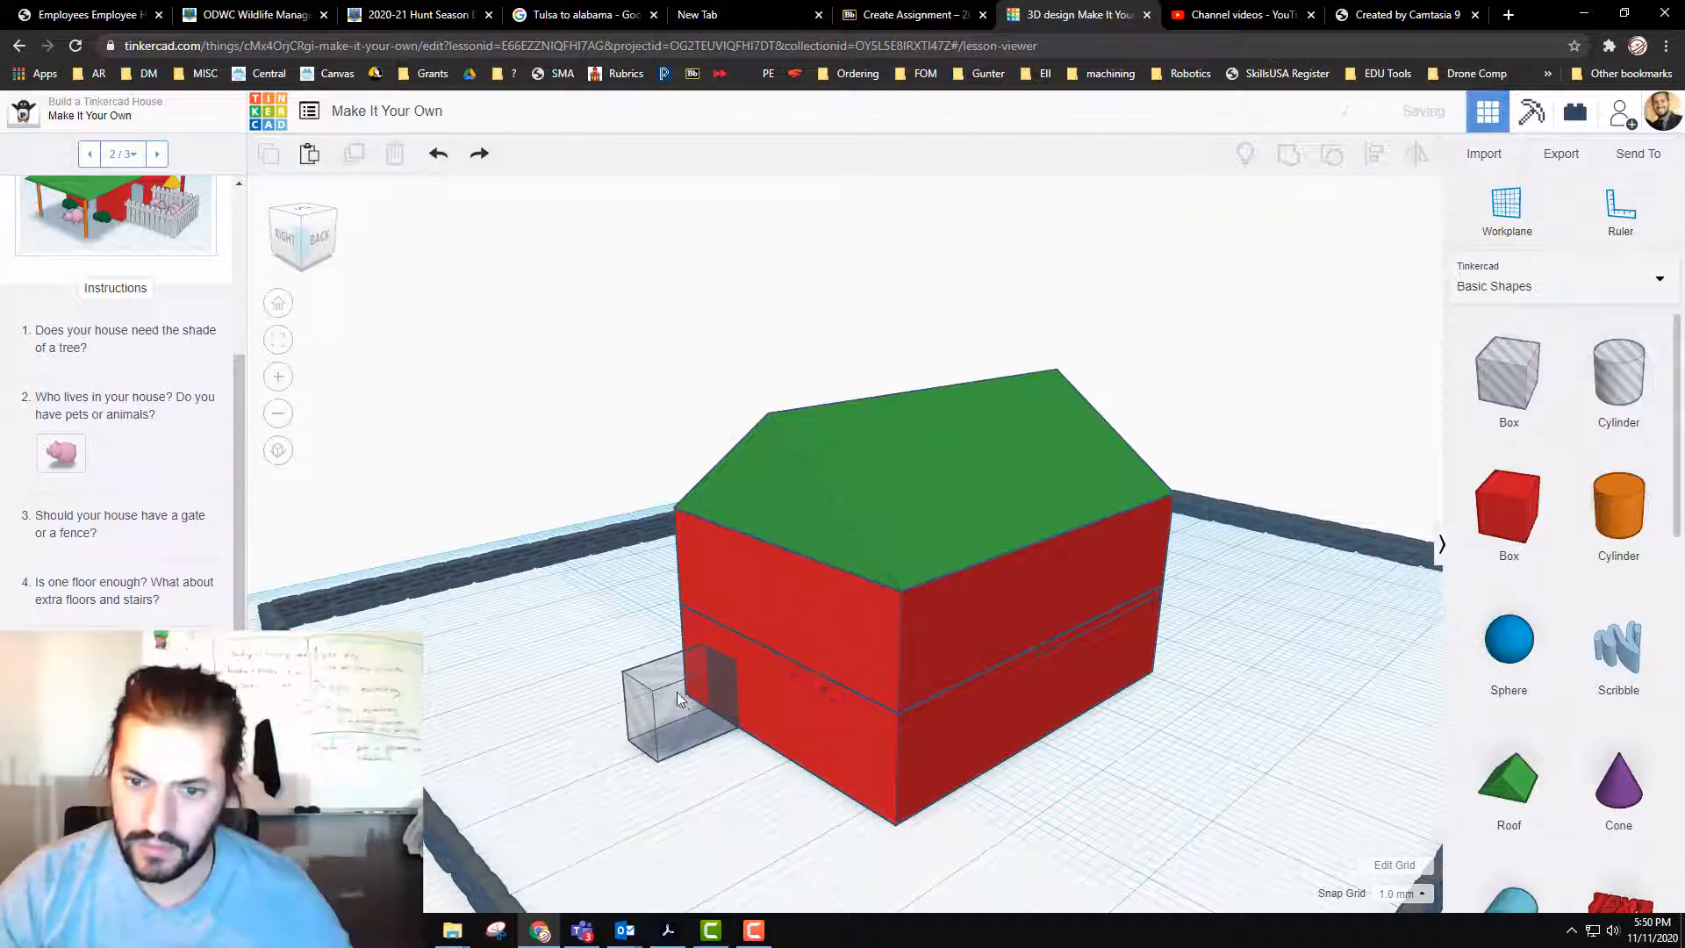
{"action": "left_click", "coordinate": [647, 668]}
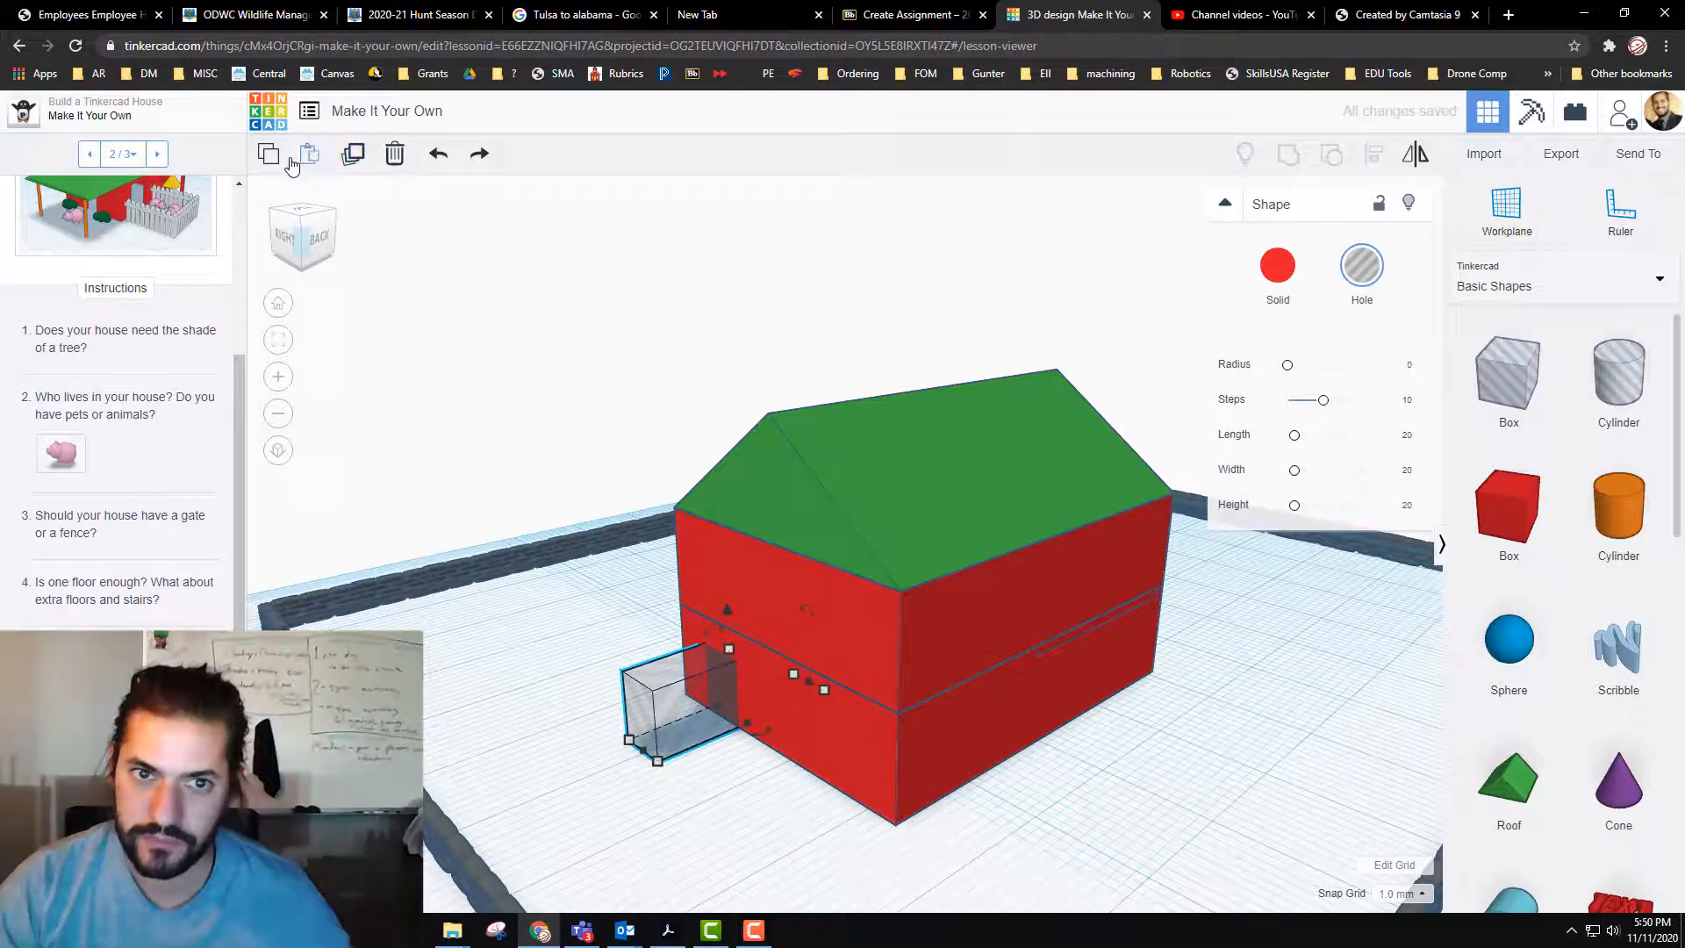
{"action": "left_click", "coordinate": [355, 157]}
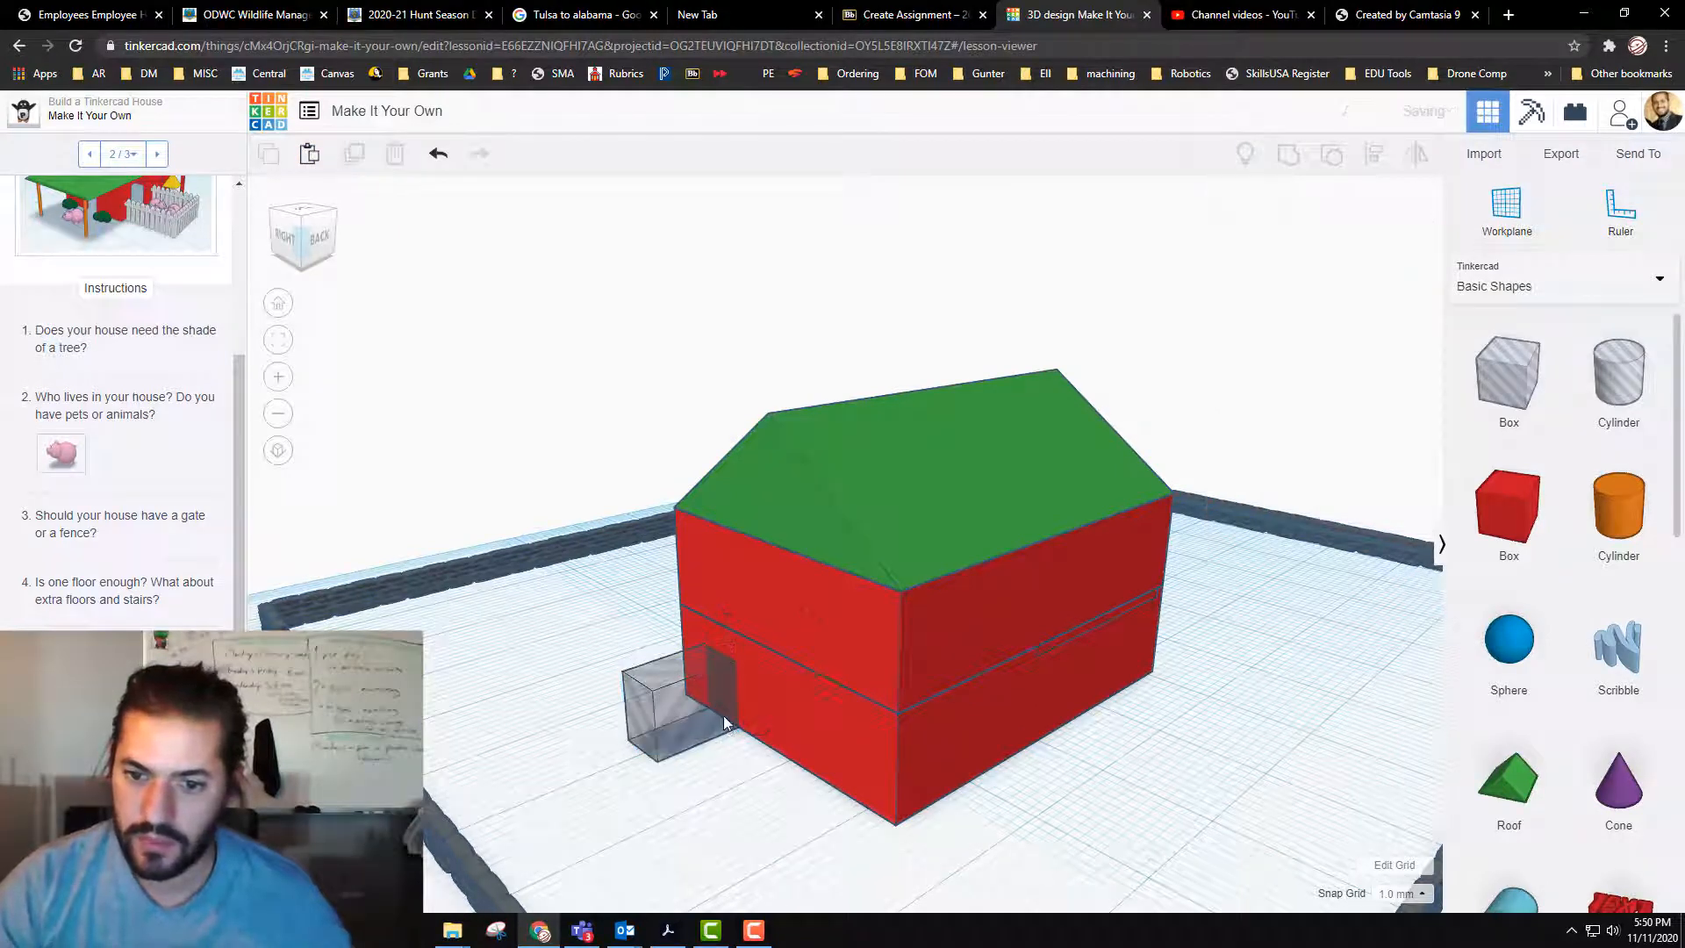
{"action": "left_click_drag", "start_coordinate": [701, 713], "coordinate": [1041, 740]}
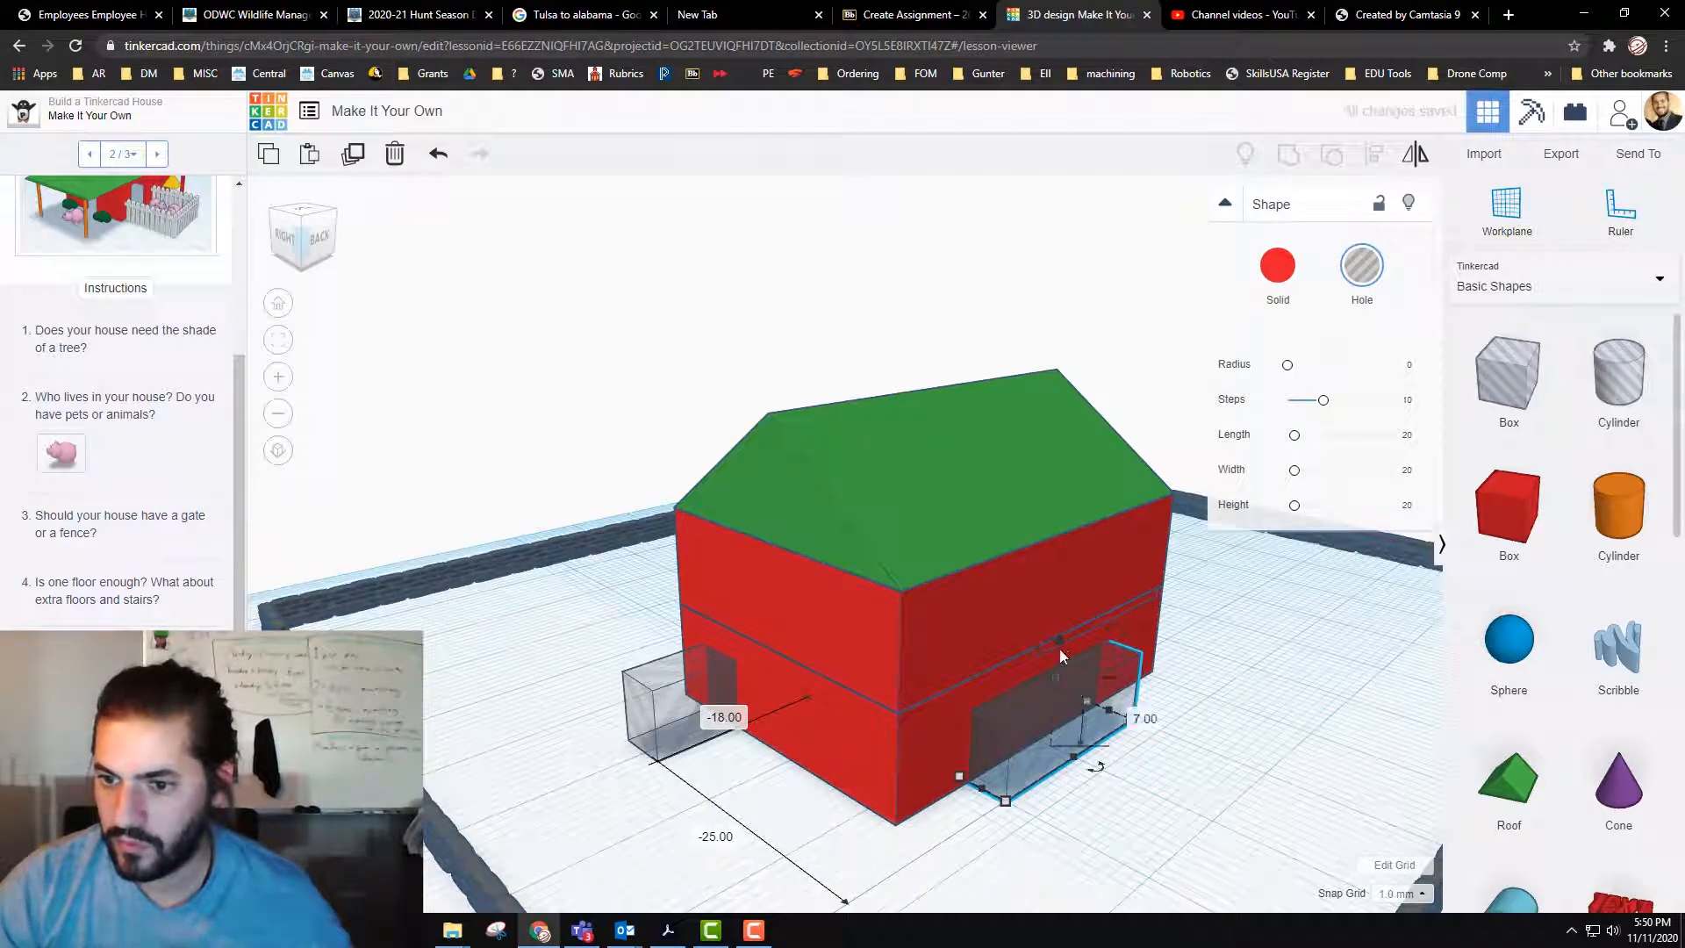
{"action": "left_click_drag", "start_coordinate": [1060, 638], "coordinate": [1060, 537]}
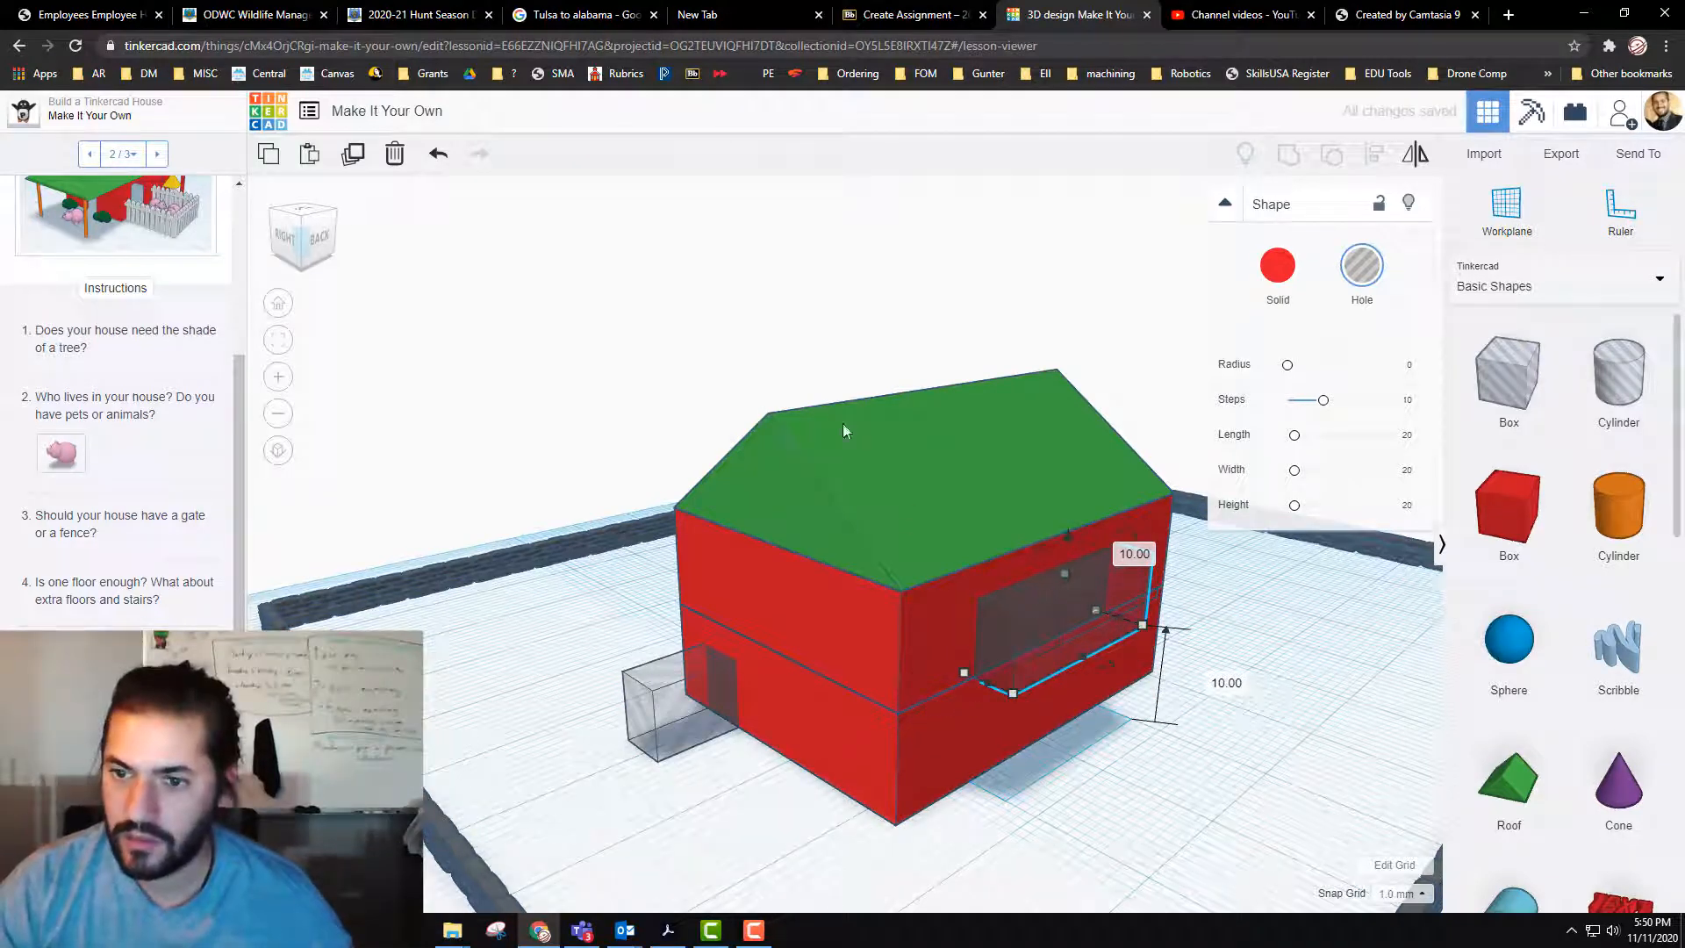
Step: Duplicate the raised side-wall hole once more and turn the offset copy into a red solid
{"action": "left_click", "coordinate": [353, 154]}
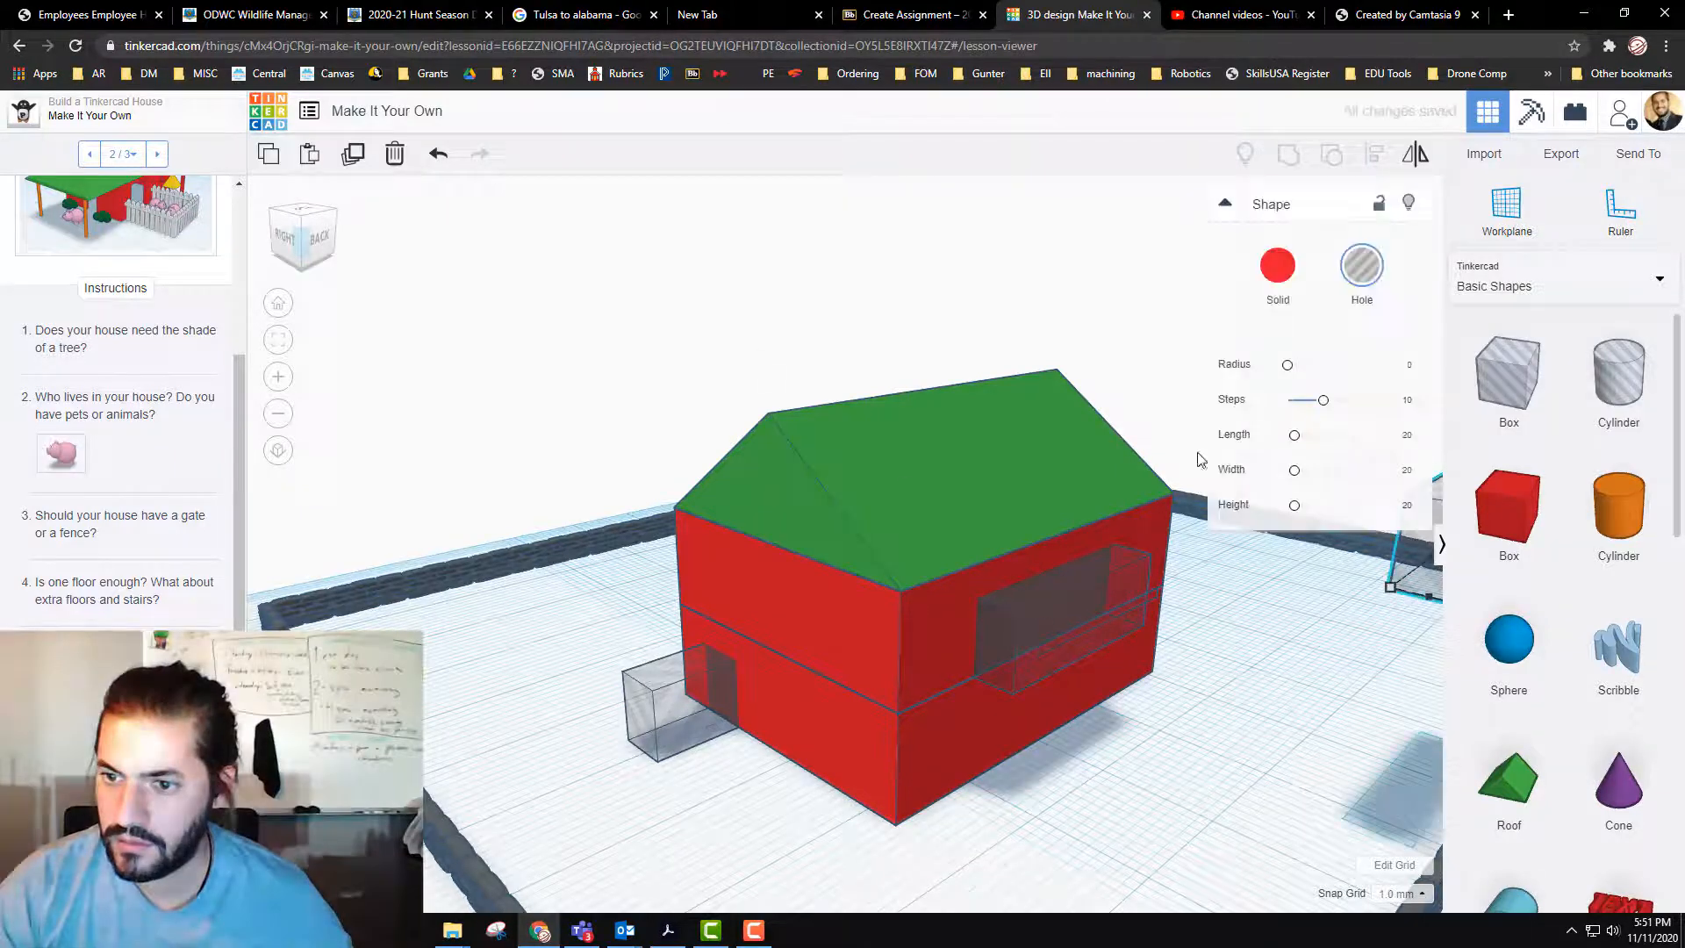
{"action": "left_click", "coordinate": [1278, 268]}
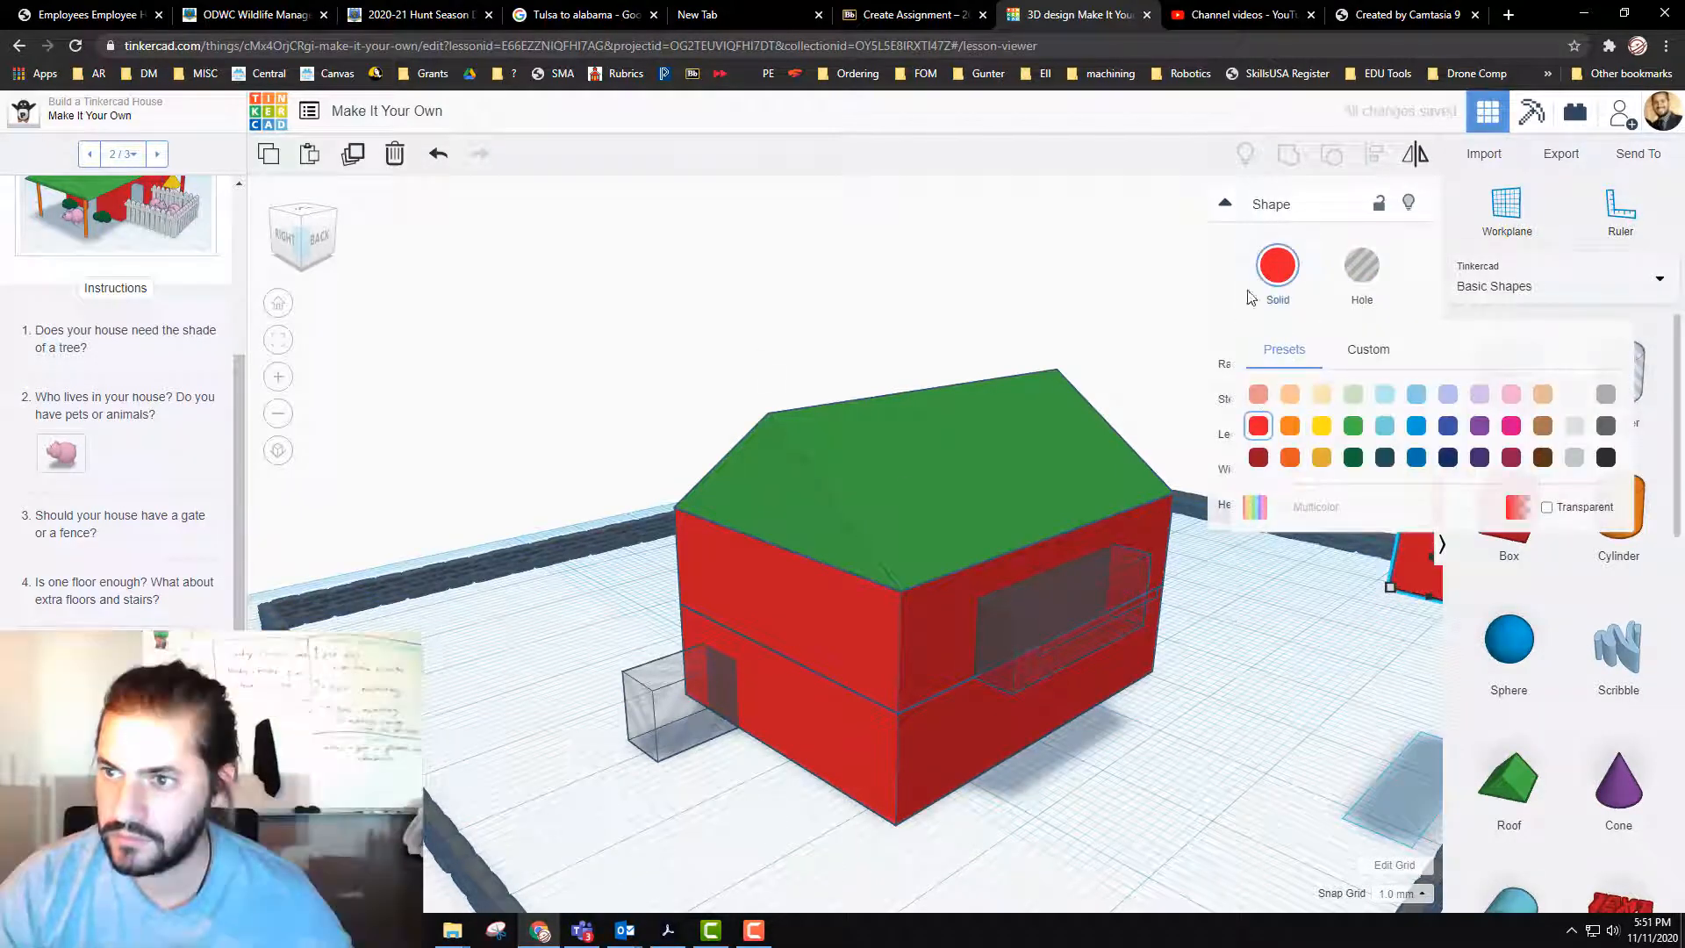
{"action": "left_click", "coordinate": [1301, 749]}
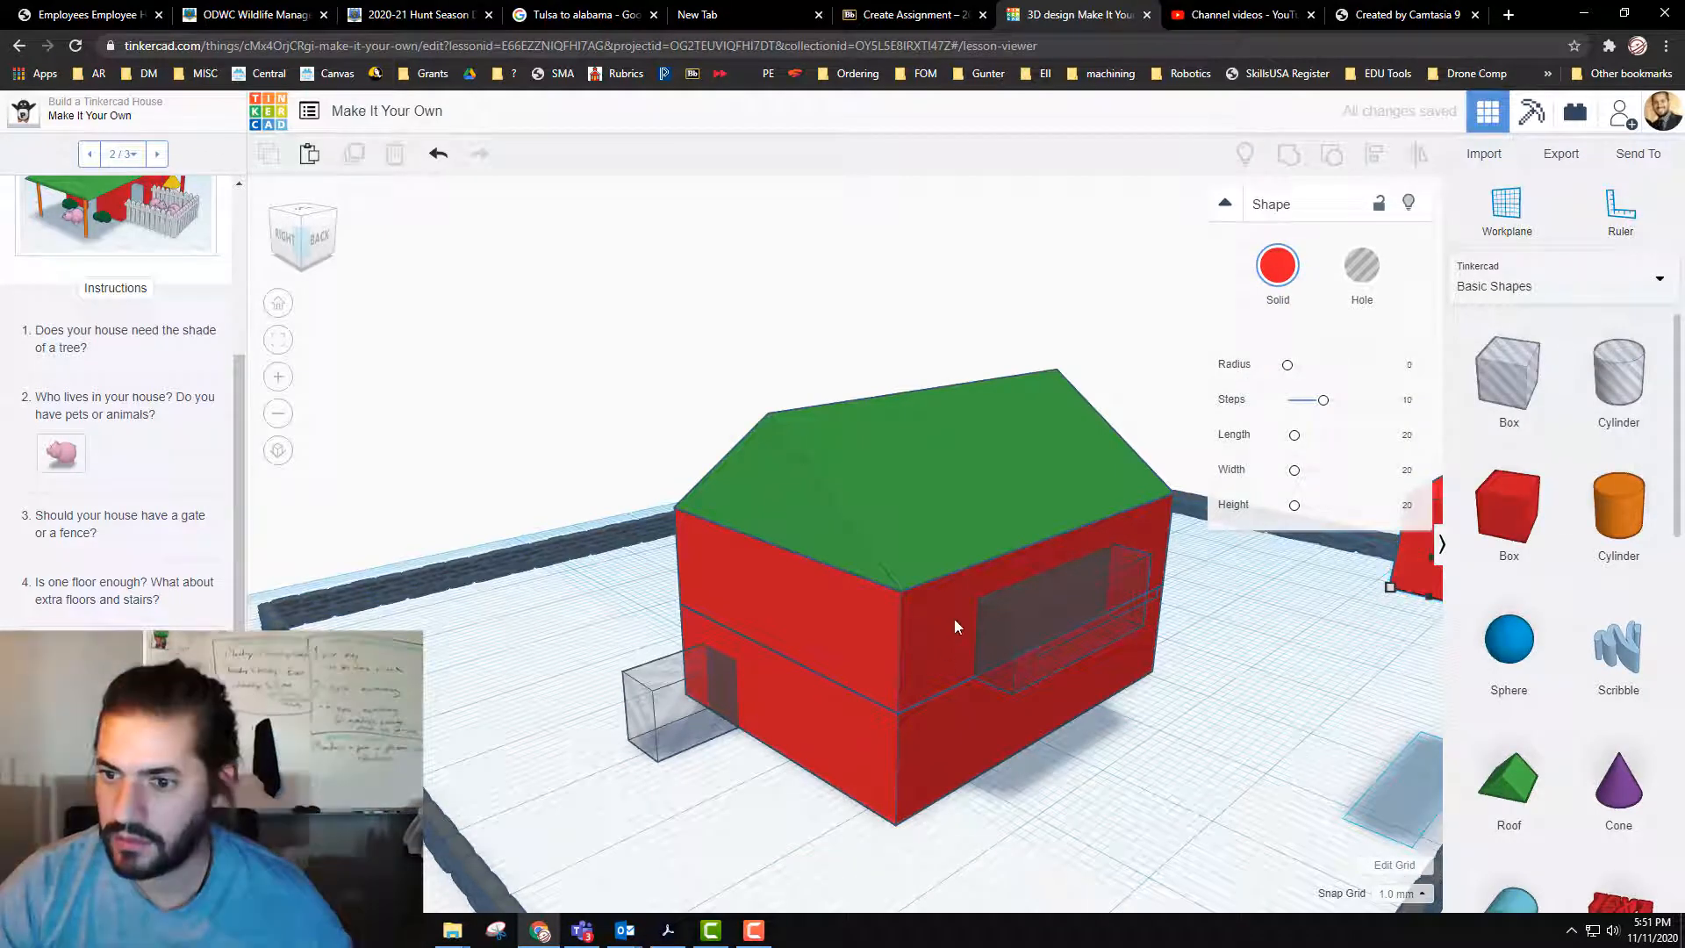
Step: Duplicate the upper-storey side-wall hole and slide the copy farther along the same wall
{"action": "left_click", "coordinate": [1023, 634]}
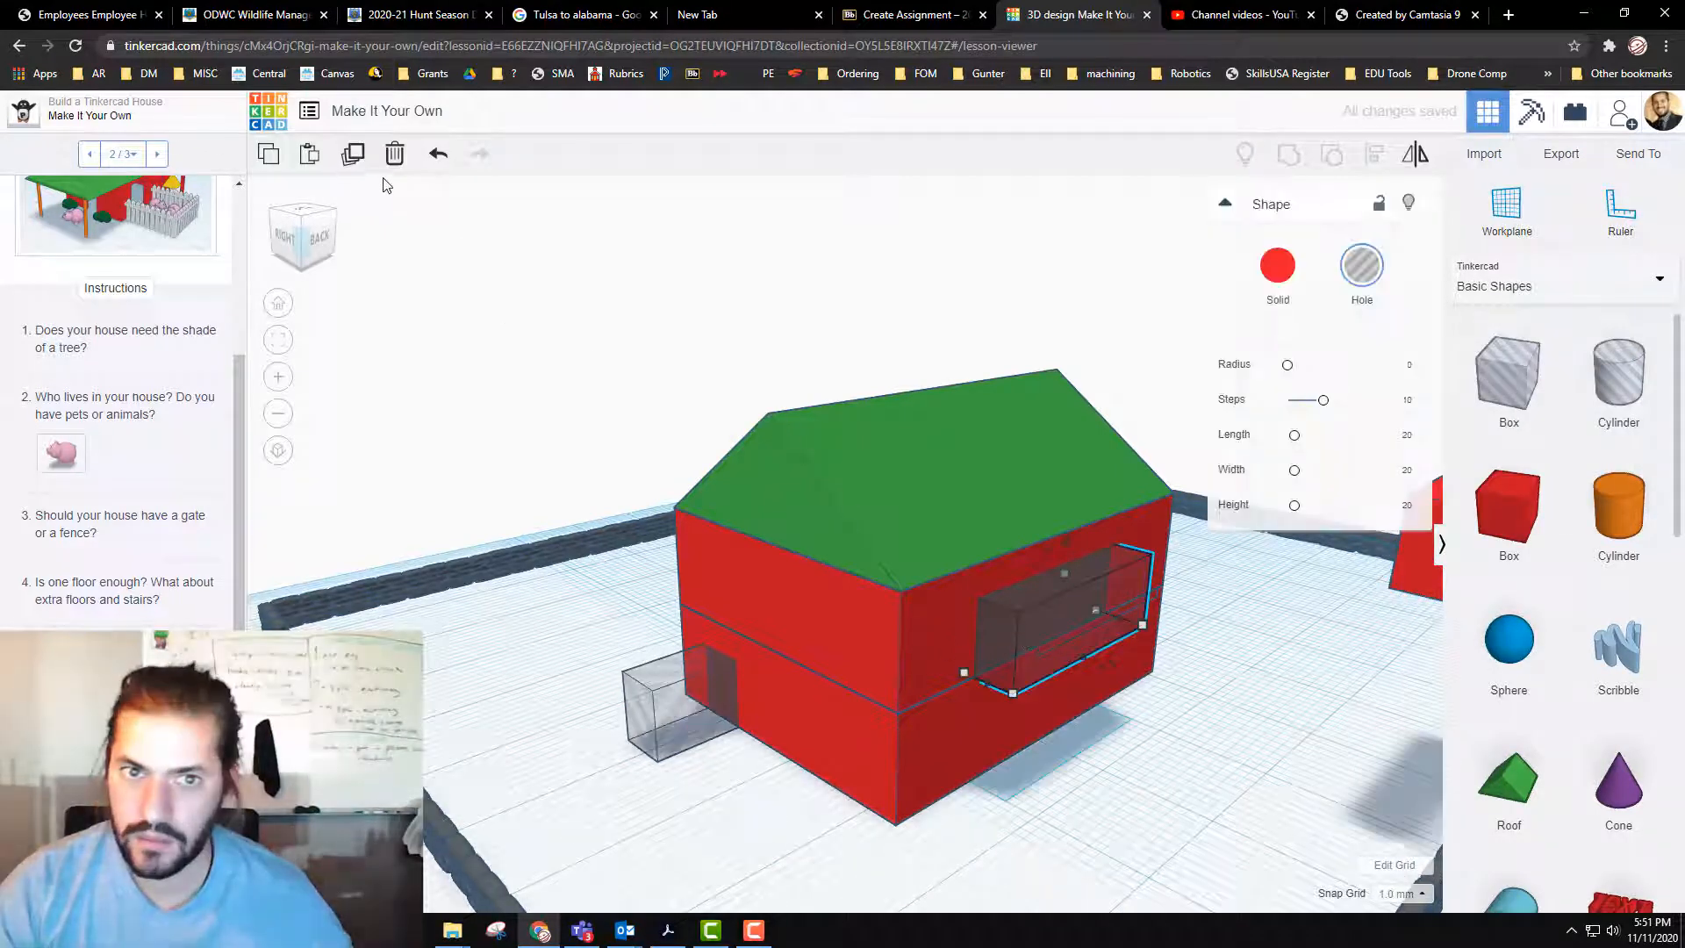
{"action": "left_click", "coordinate": [352, 156]}
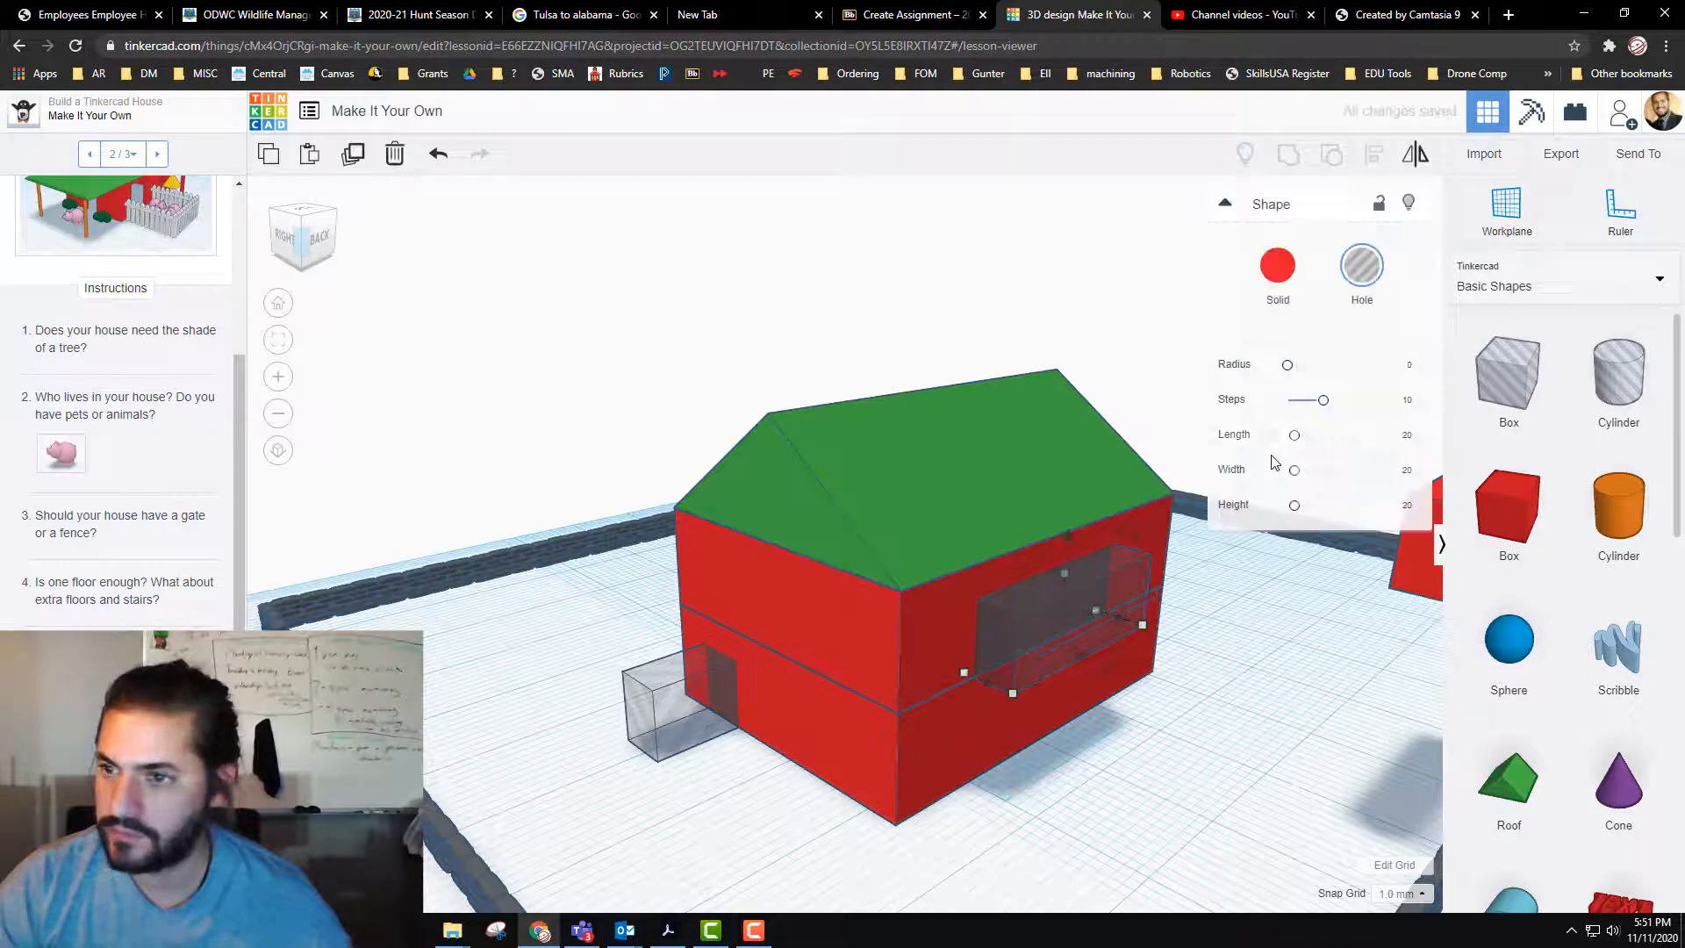
{"action": "left_click_drag", "start_coordinate": [1040, 651], "coordinate": [1109, 688]}
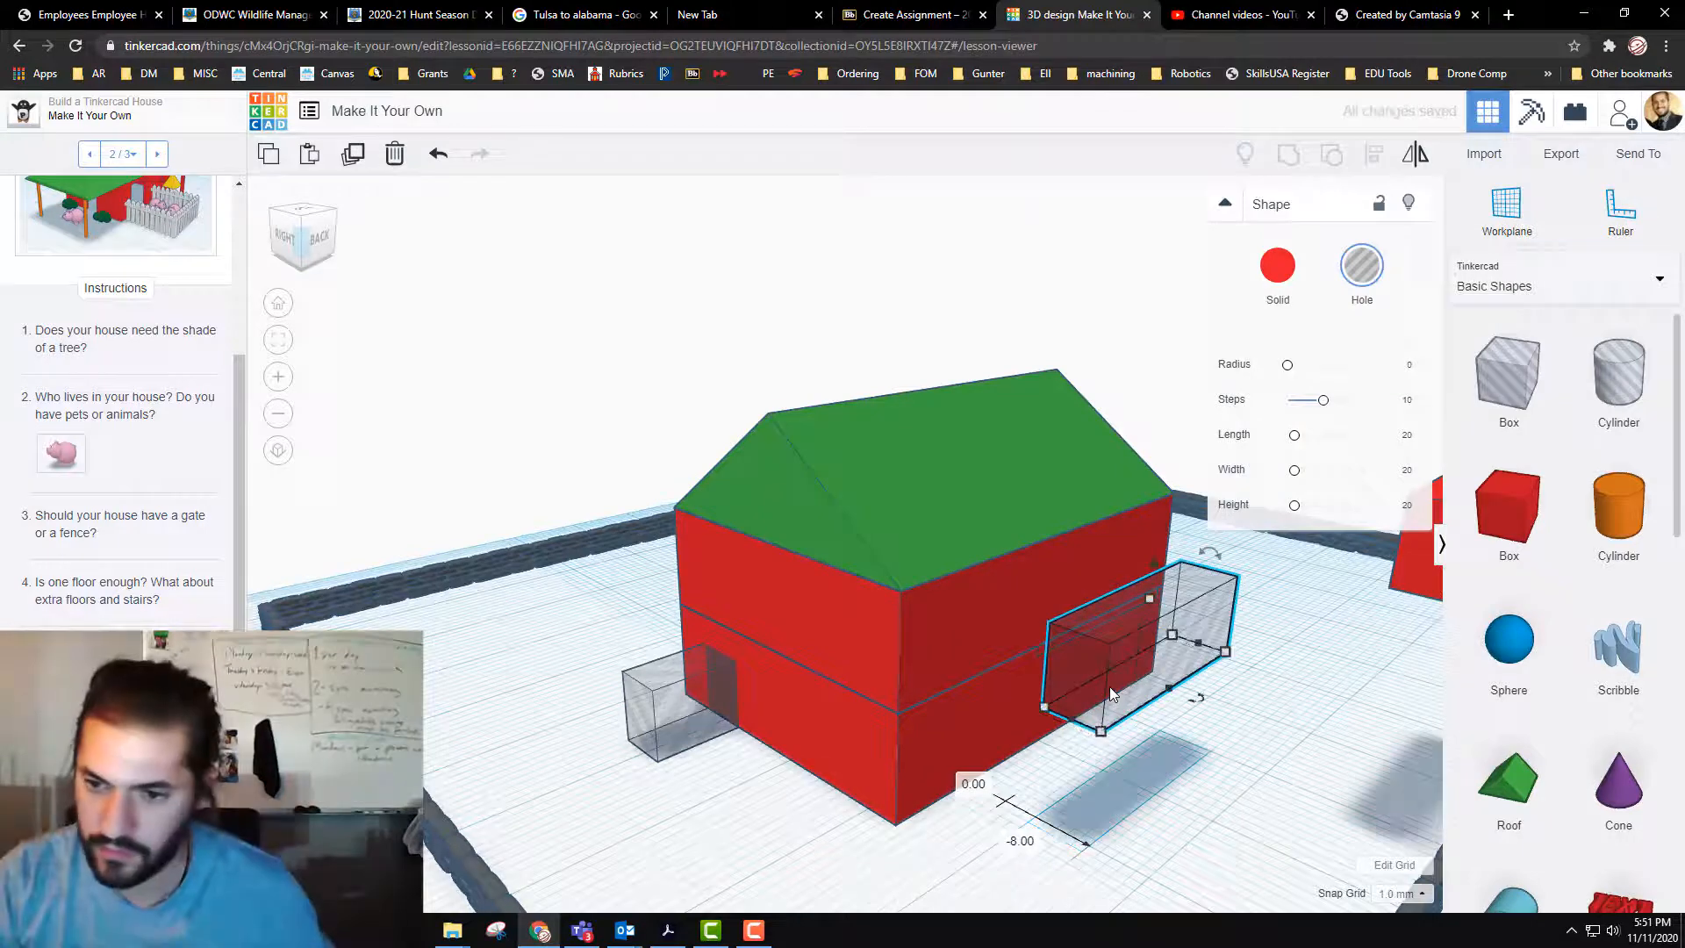
{"action": "key", "text": "ctrl+z"}
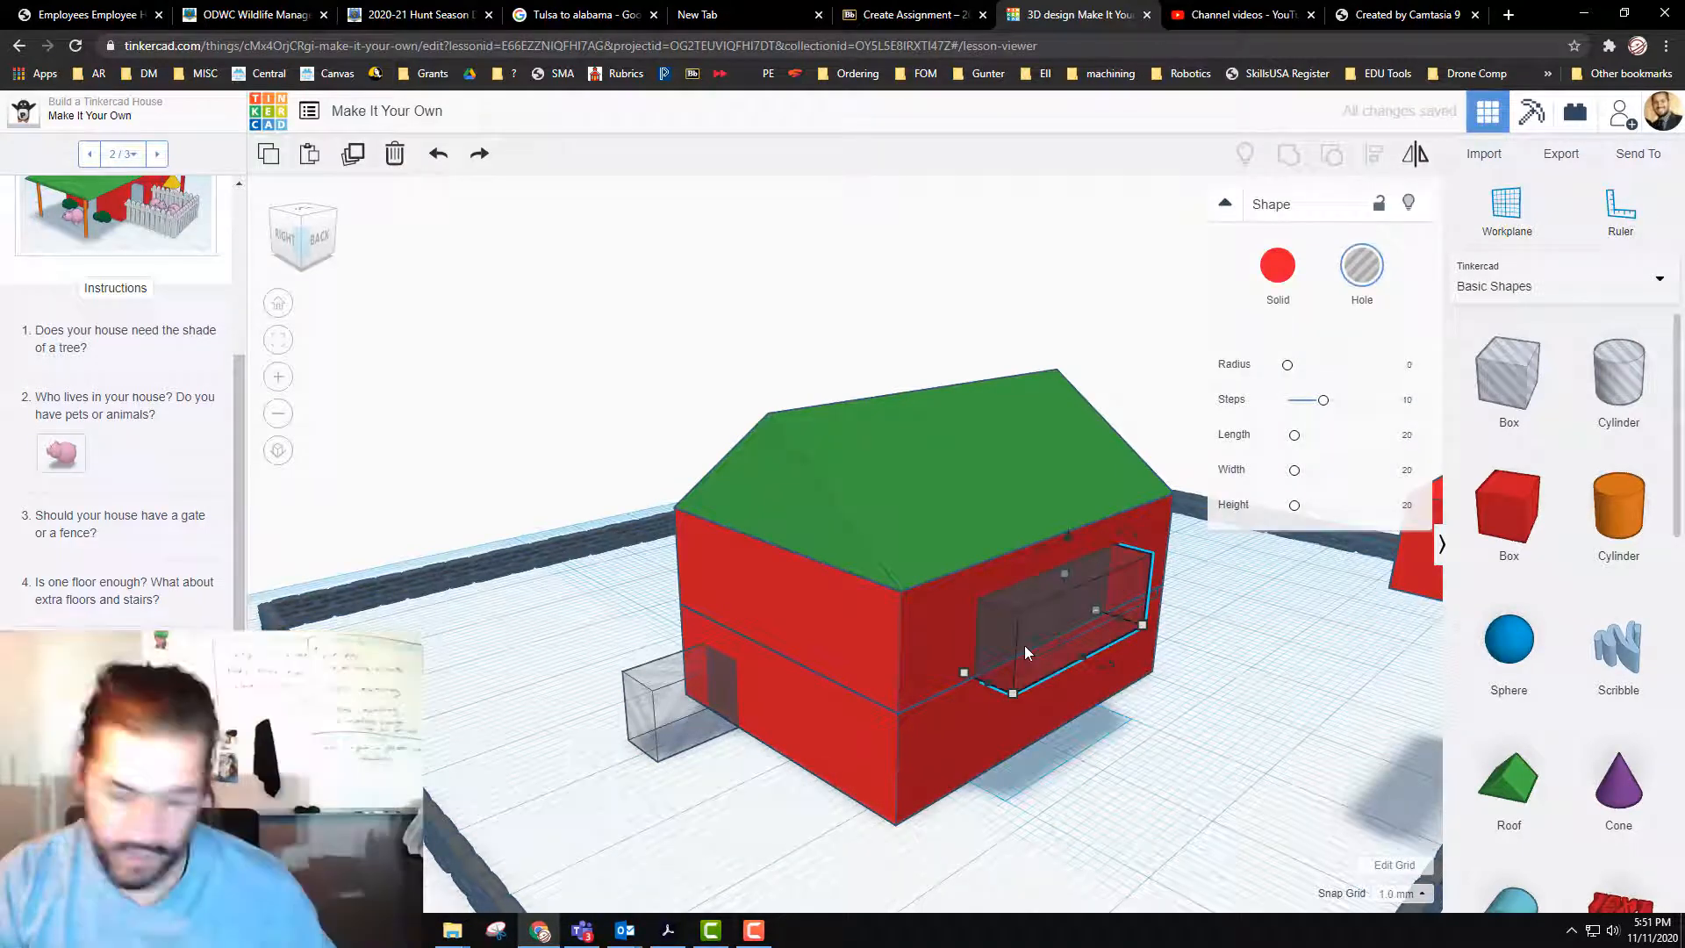
{"action": "left_click_drag", "start_coordinate": [1027, 652], "coordinate": [1187, 581]}
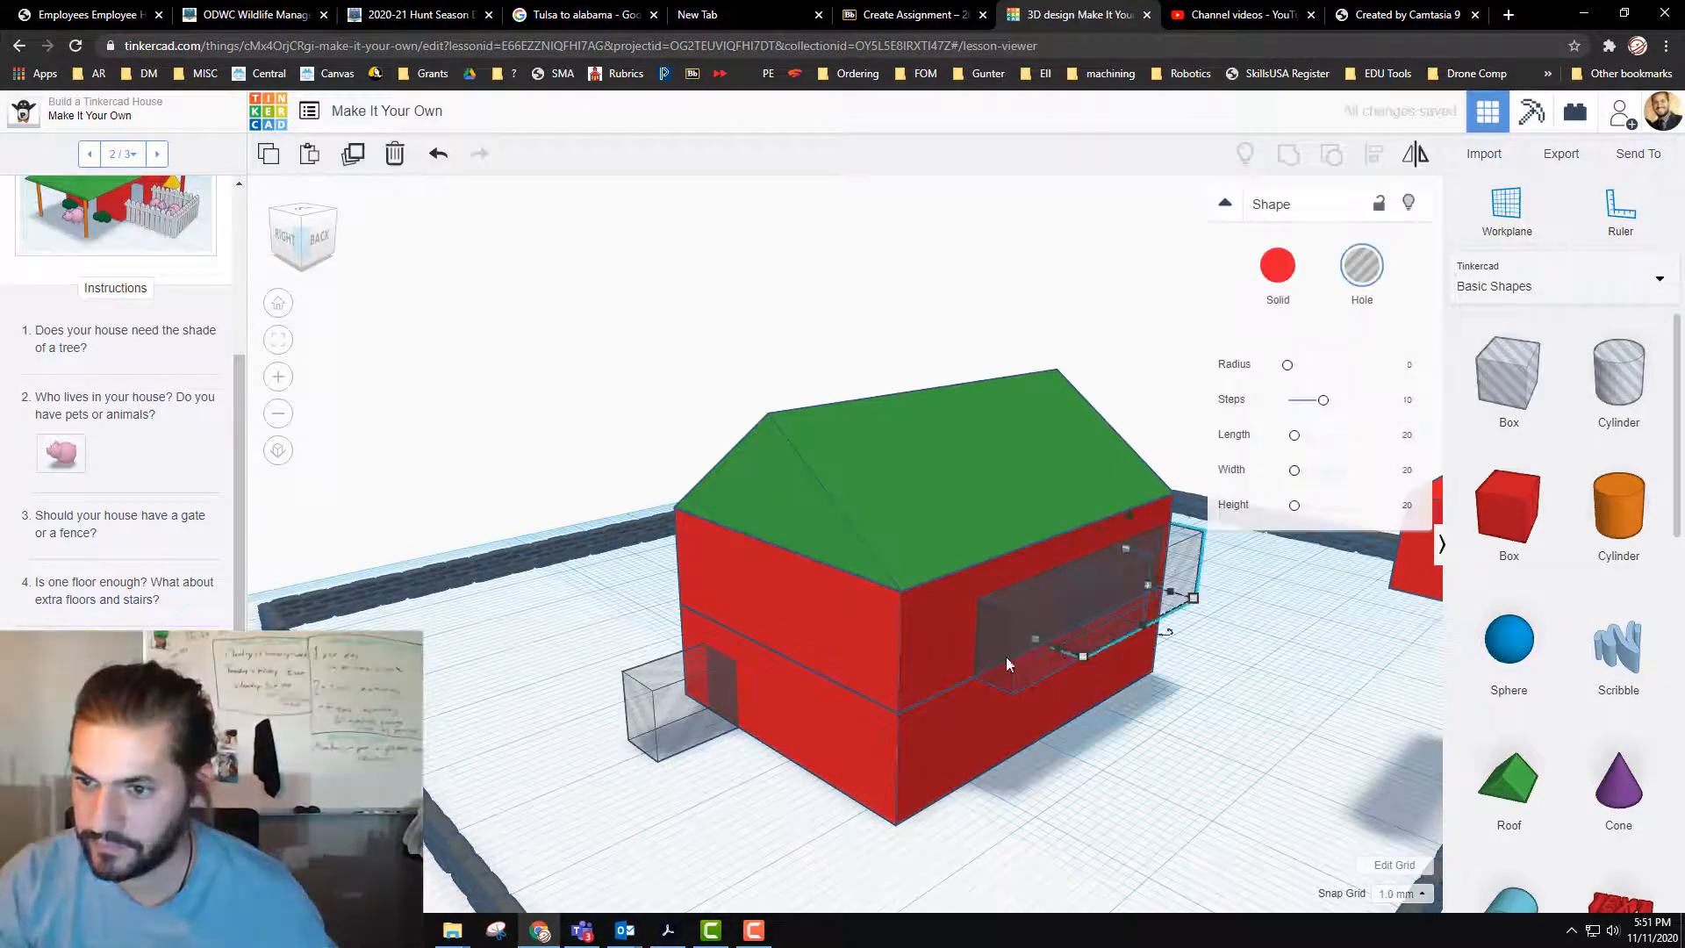
Step: Raise the original upper-storey hole 1 mm and set the shifted copy's height to 1 mm
{"action": "left_click_drag", "start_coordinate": [1014, 666], "coordinate": [1044, 687]}
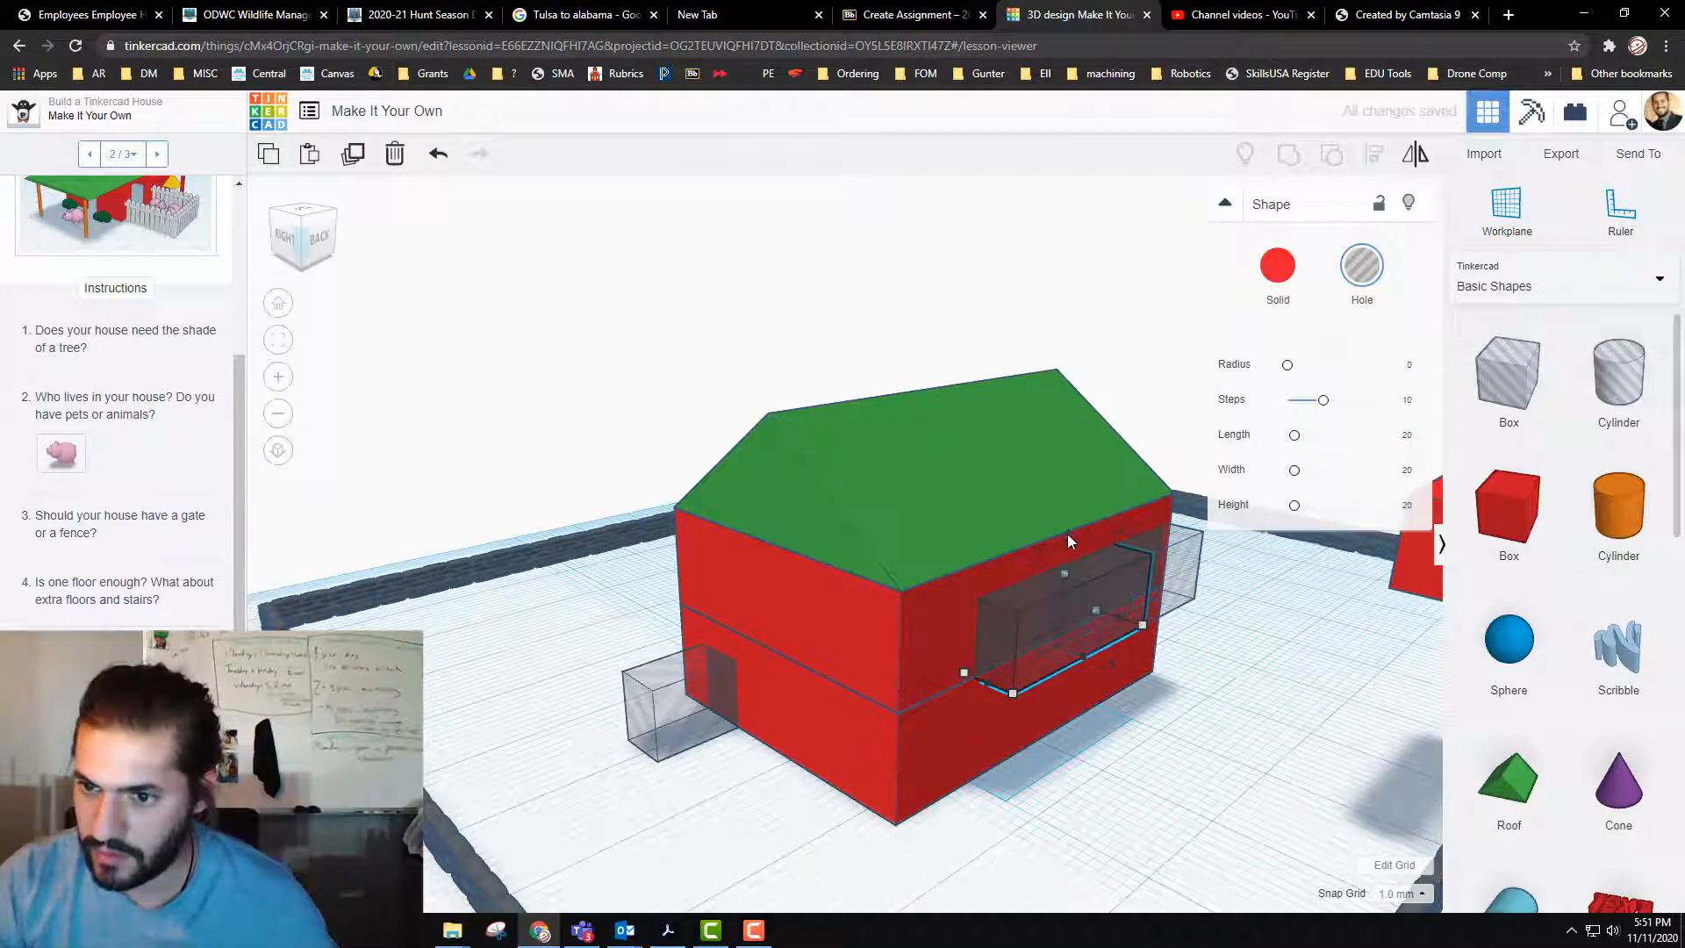
{"action": "left_click_drag", "start_coordinate": [1067, 534], "coordinate": [1067, 519]}
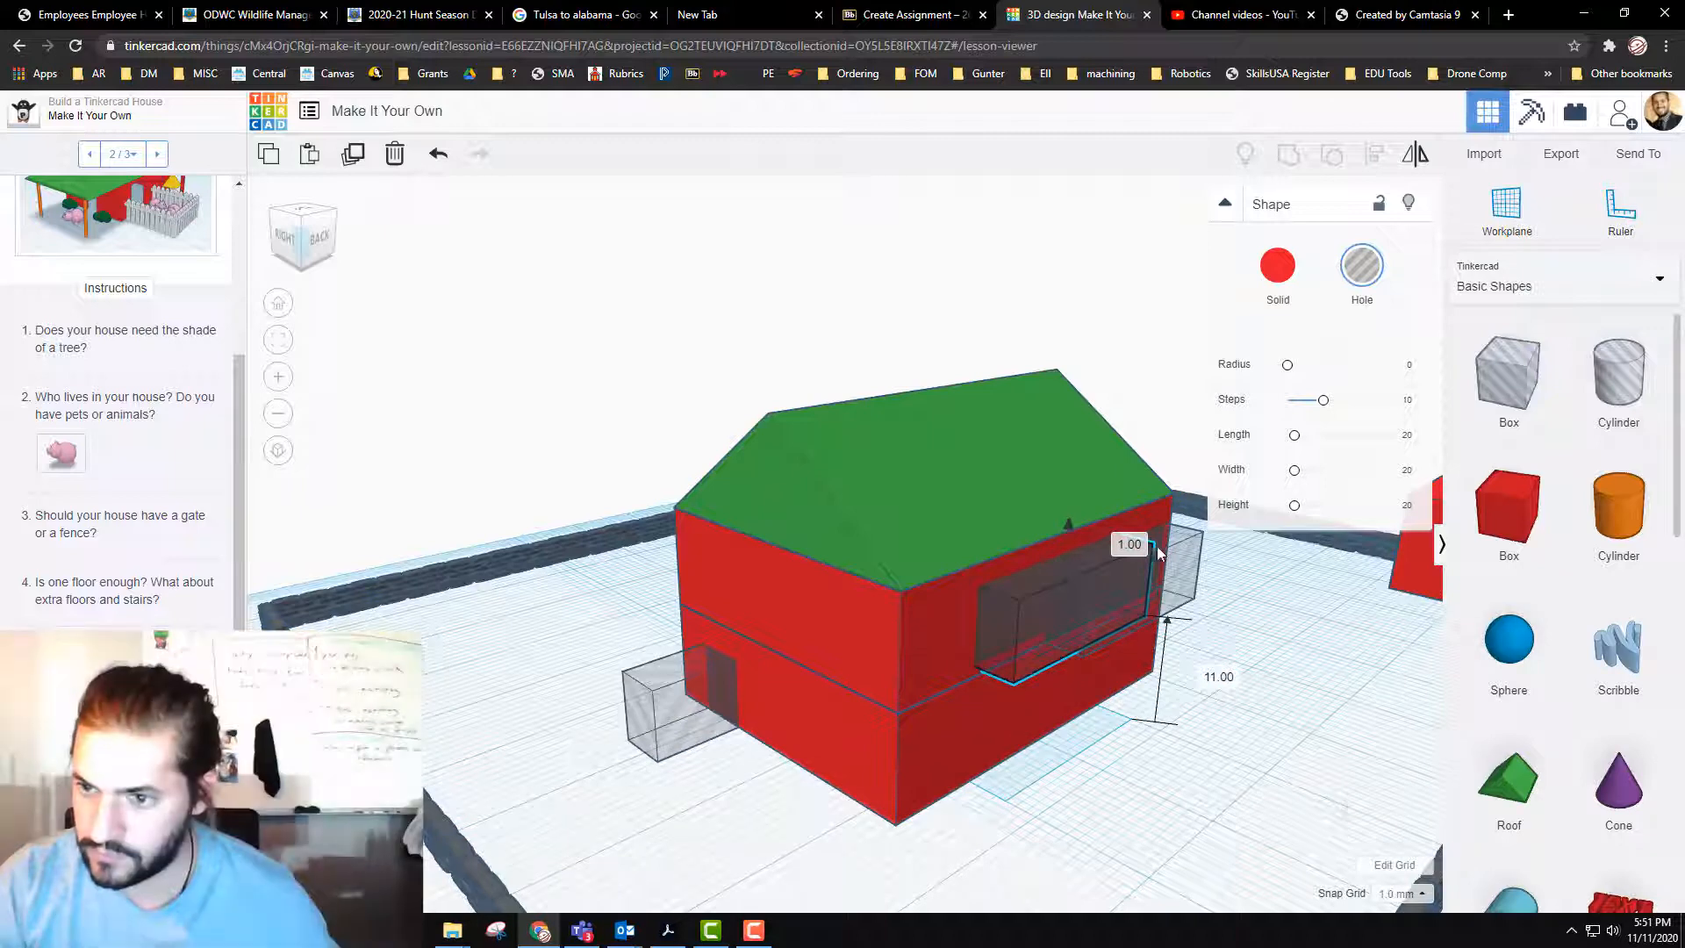
{"action": "left_click_drag", "start_coordinate": [1159, 551], "coordinate": [1176, 555]}
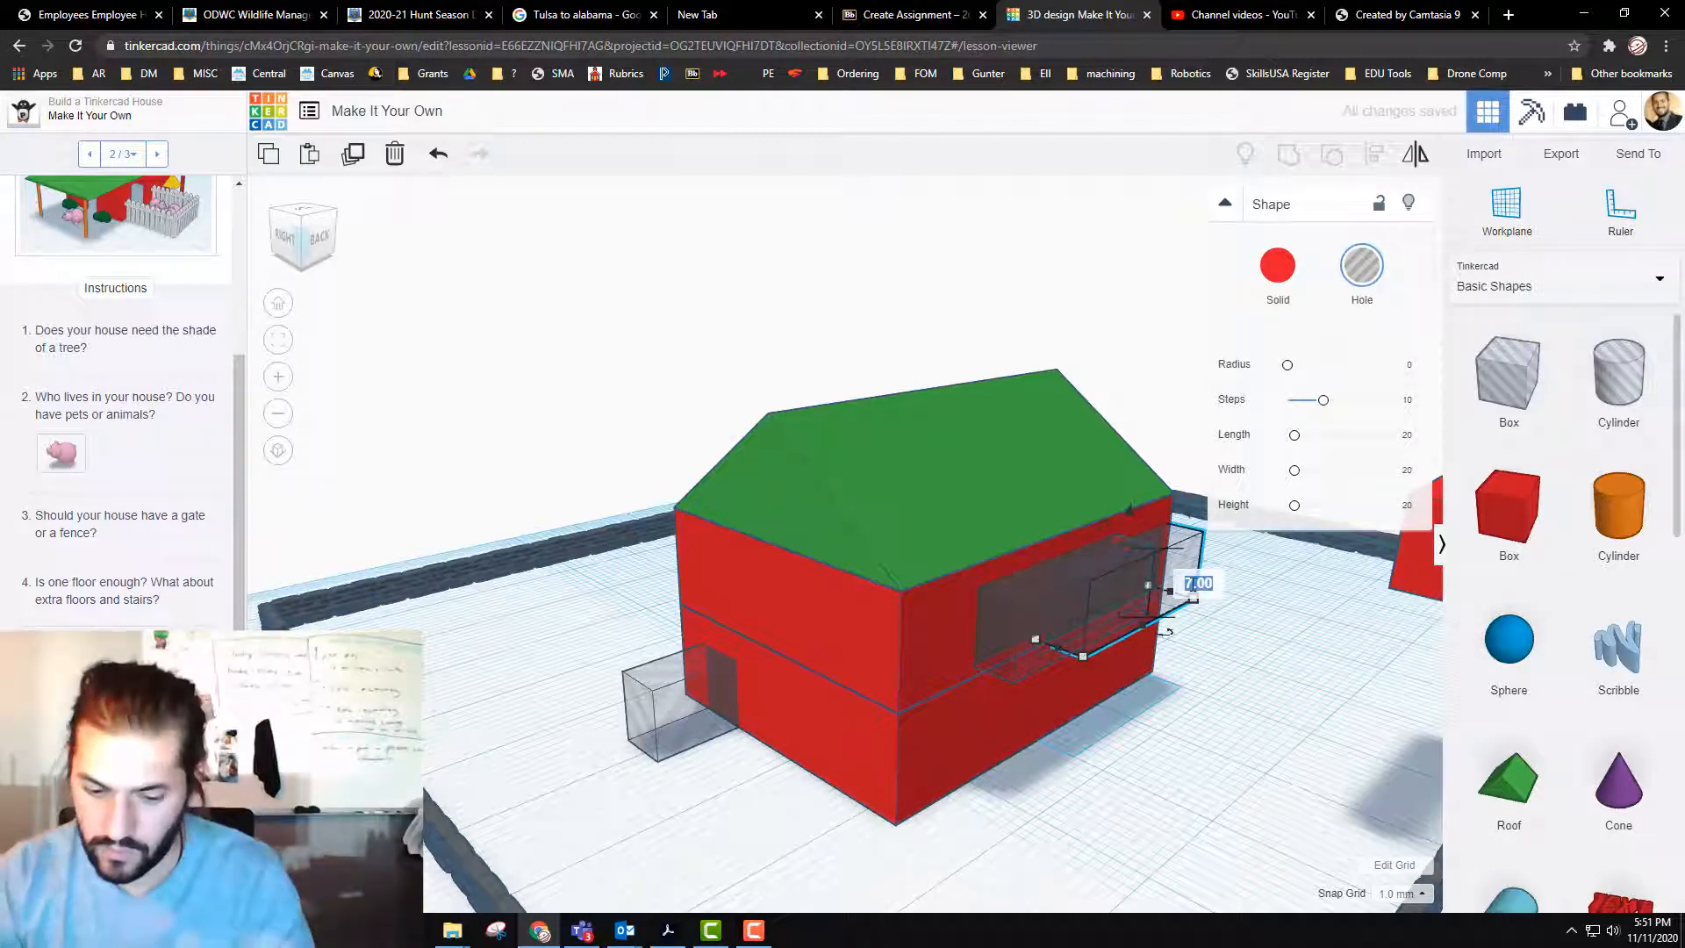
{"action": "key", "text": "Return"}
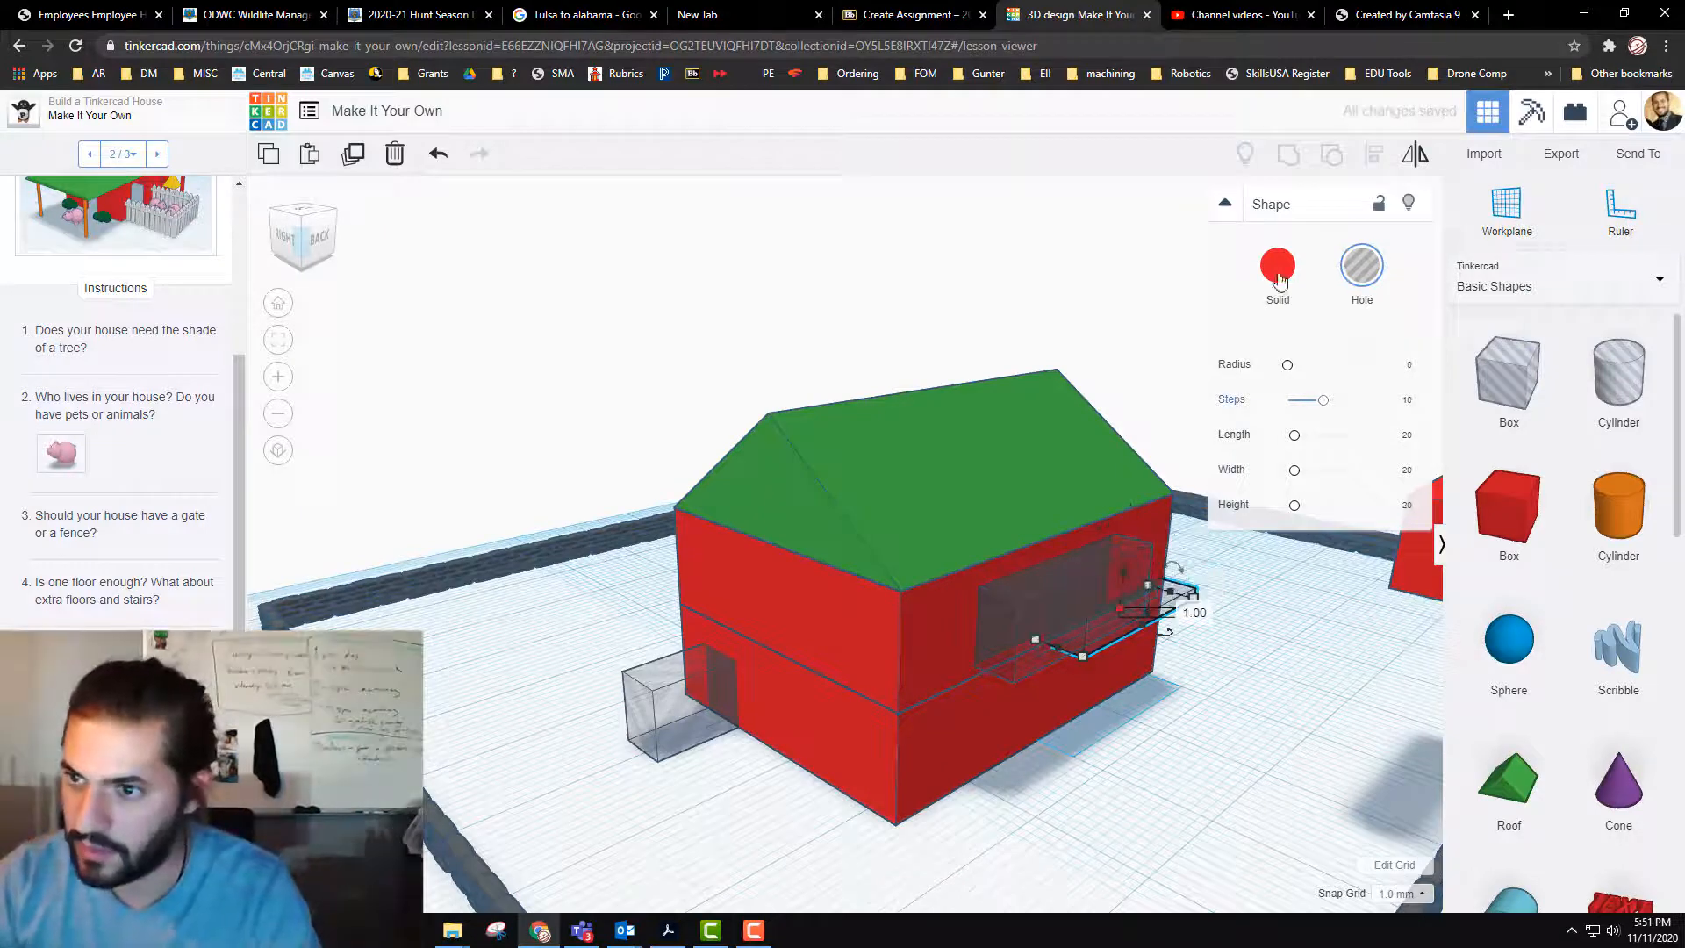
Step: Turn the 1 mm slab into a red solid and extend it outward to 13 by 20 mm as a balcony below the opening
{"action": "left_click", "coordinate": [1278, 267]}
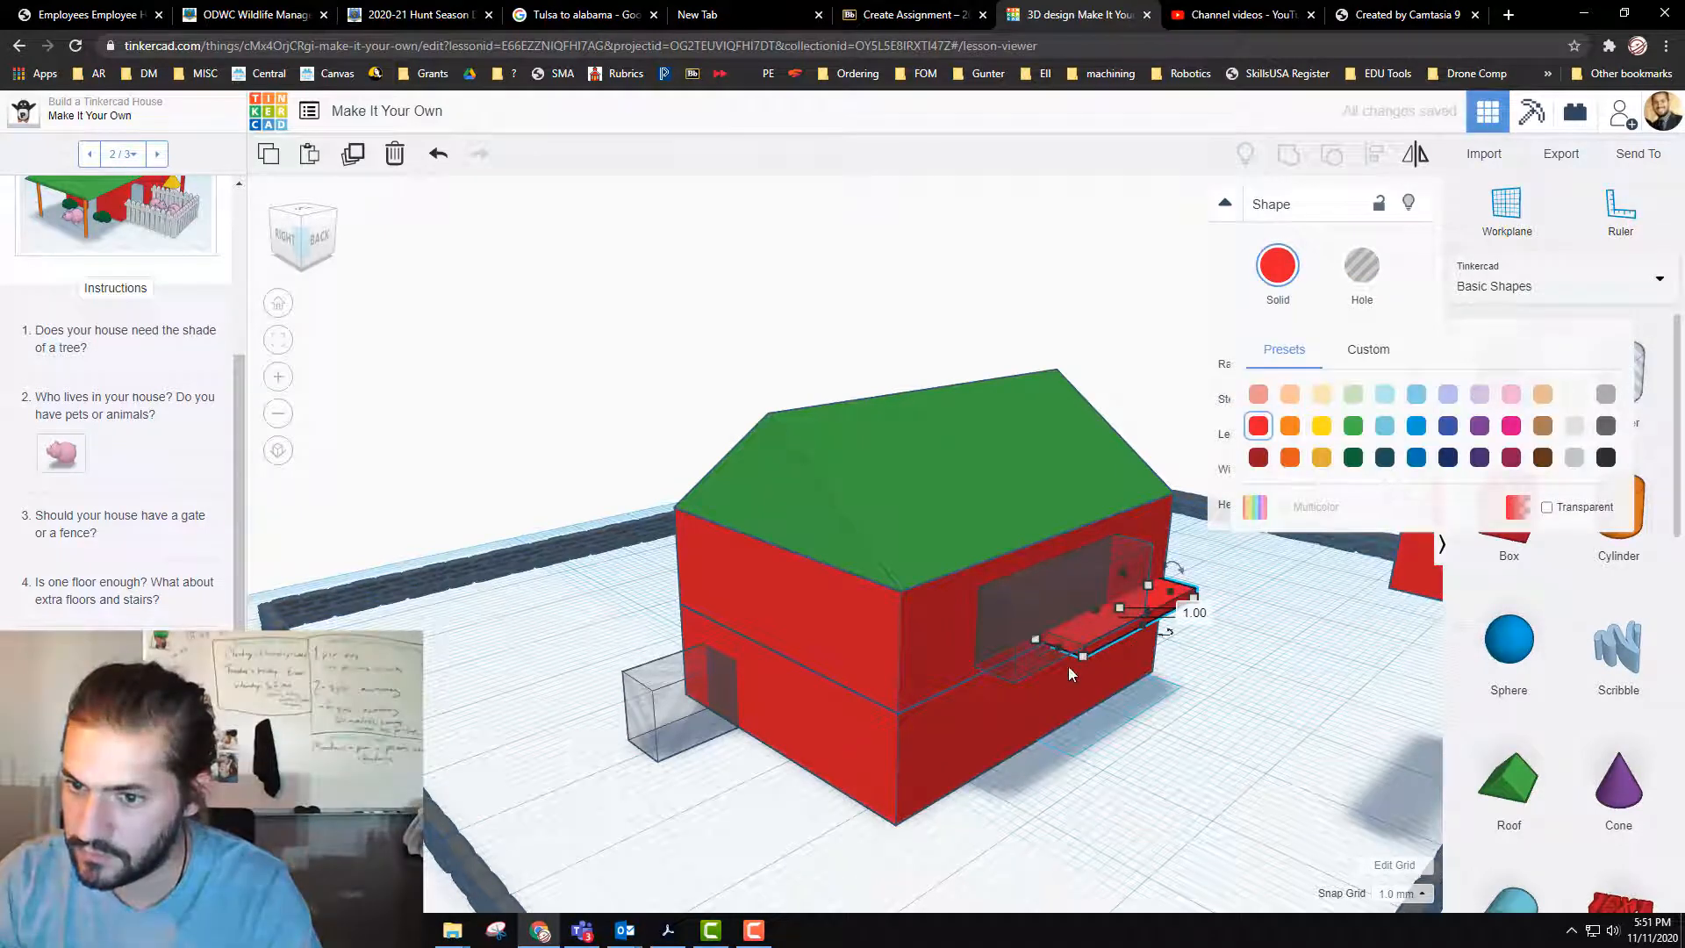
{"action": "left_click_drag", "start_coordinate": [1069, 673], "coordinate": [1119, 751]}
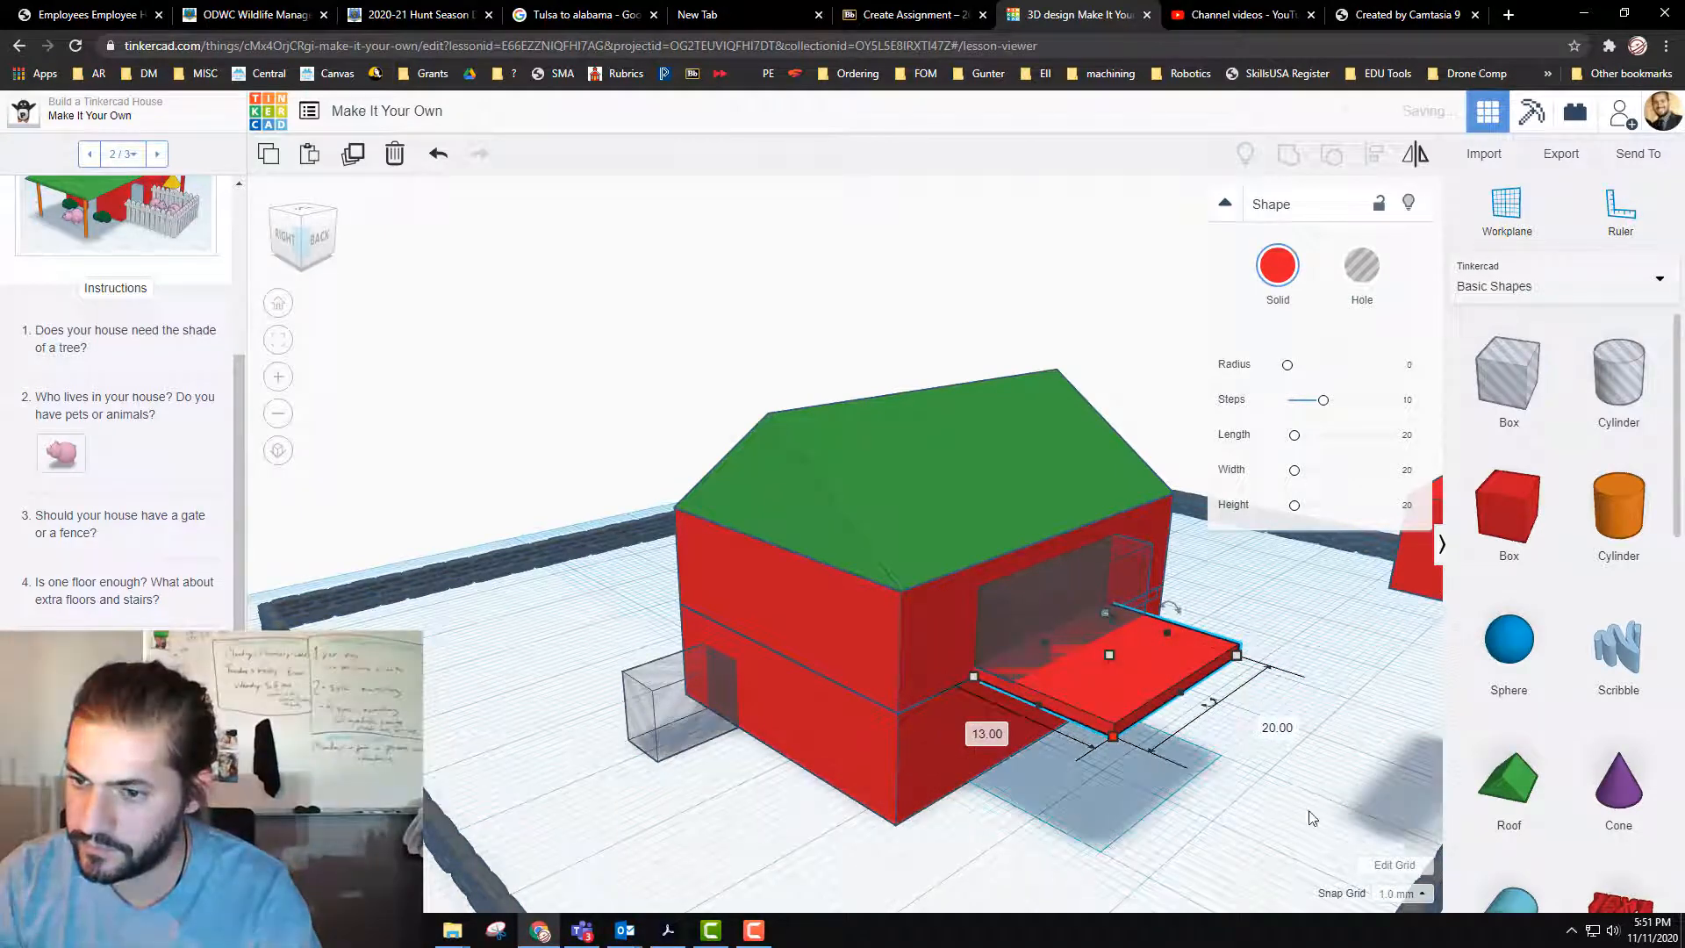
{"action": "left_click", "coordinate": [1233, 817]}
Step: Place a solid cylinder from the Basic Shapes beside the balcony and set its length and width to 1 mm
{"action": "right_click_drag", "start_coordinate": [1225, 773], "coordinate": [1265, 808]}
{"action": "right_click_drag", "start_coordinate": [1251, 794], "coordinate": [1246, 873]}
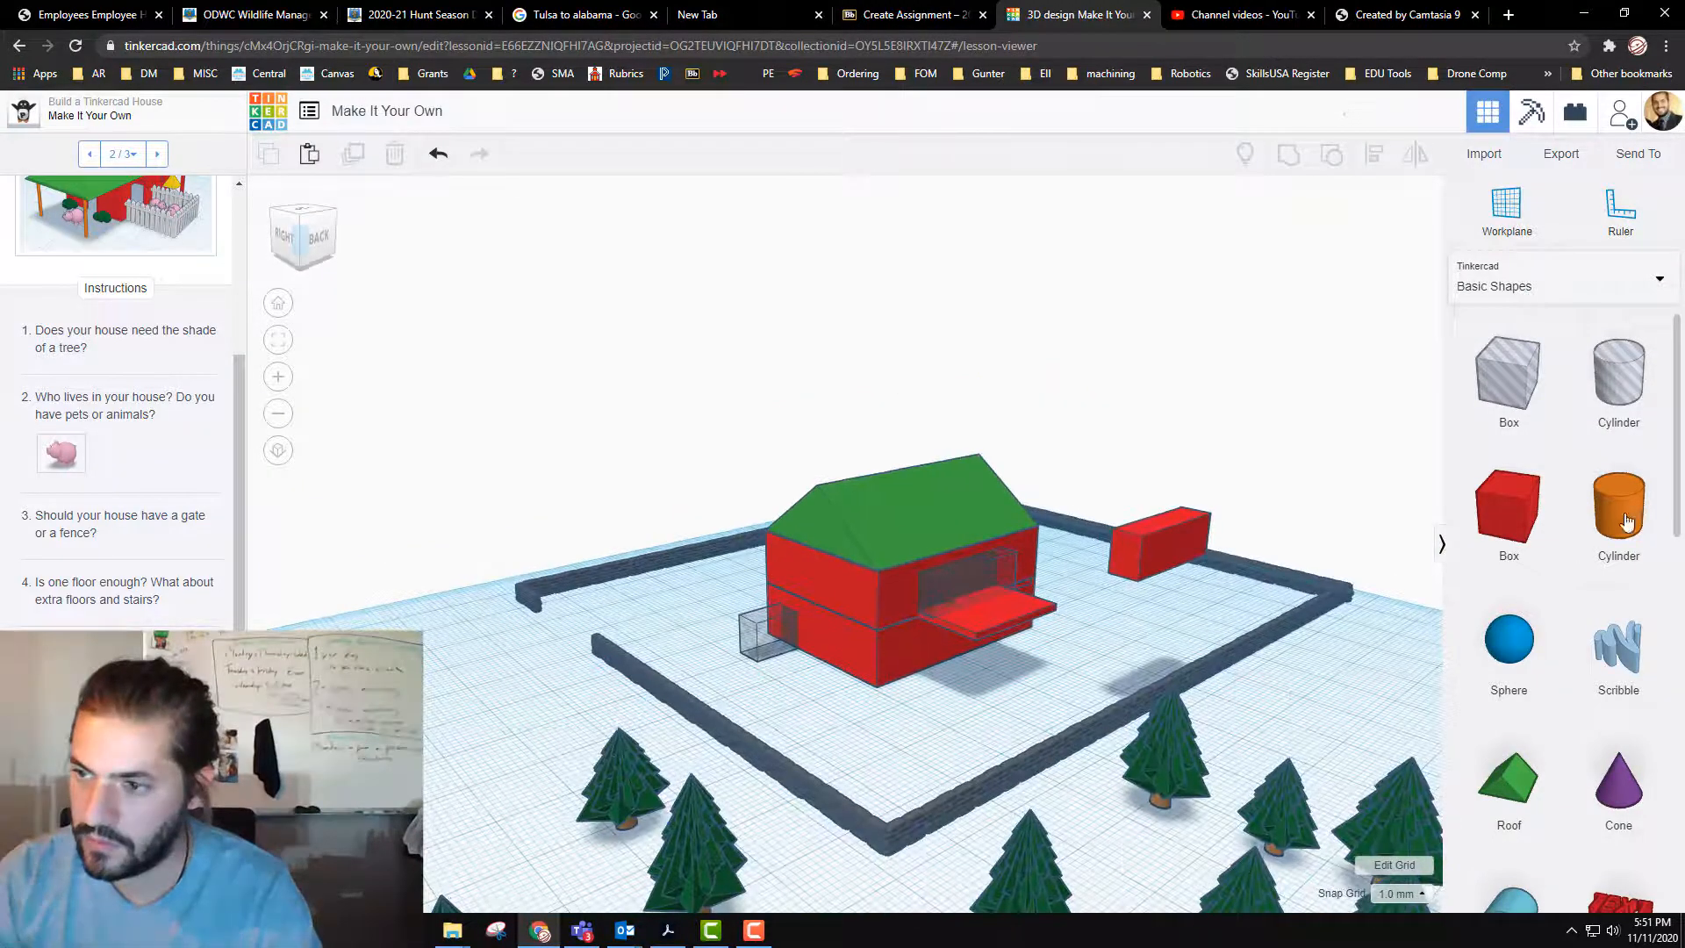
{"action": "left_click_drag", "start_coordinate": [1619, 517], "coordinate": [1000, 706]}
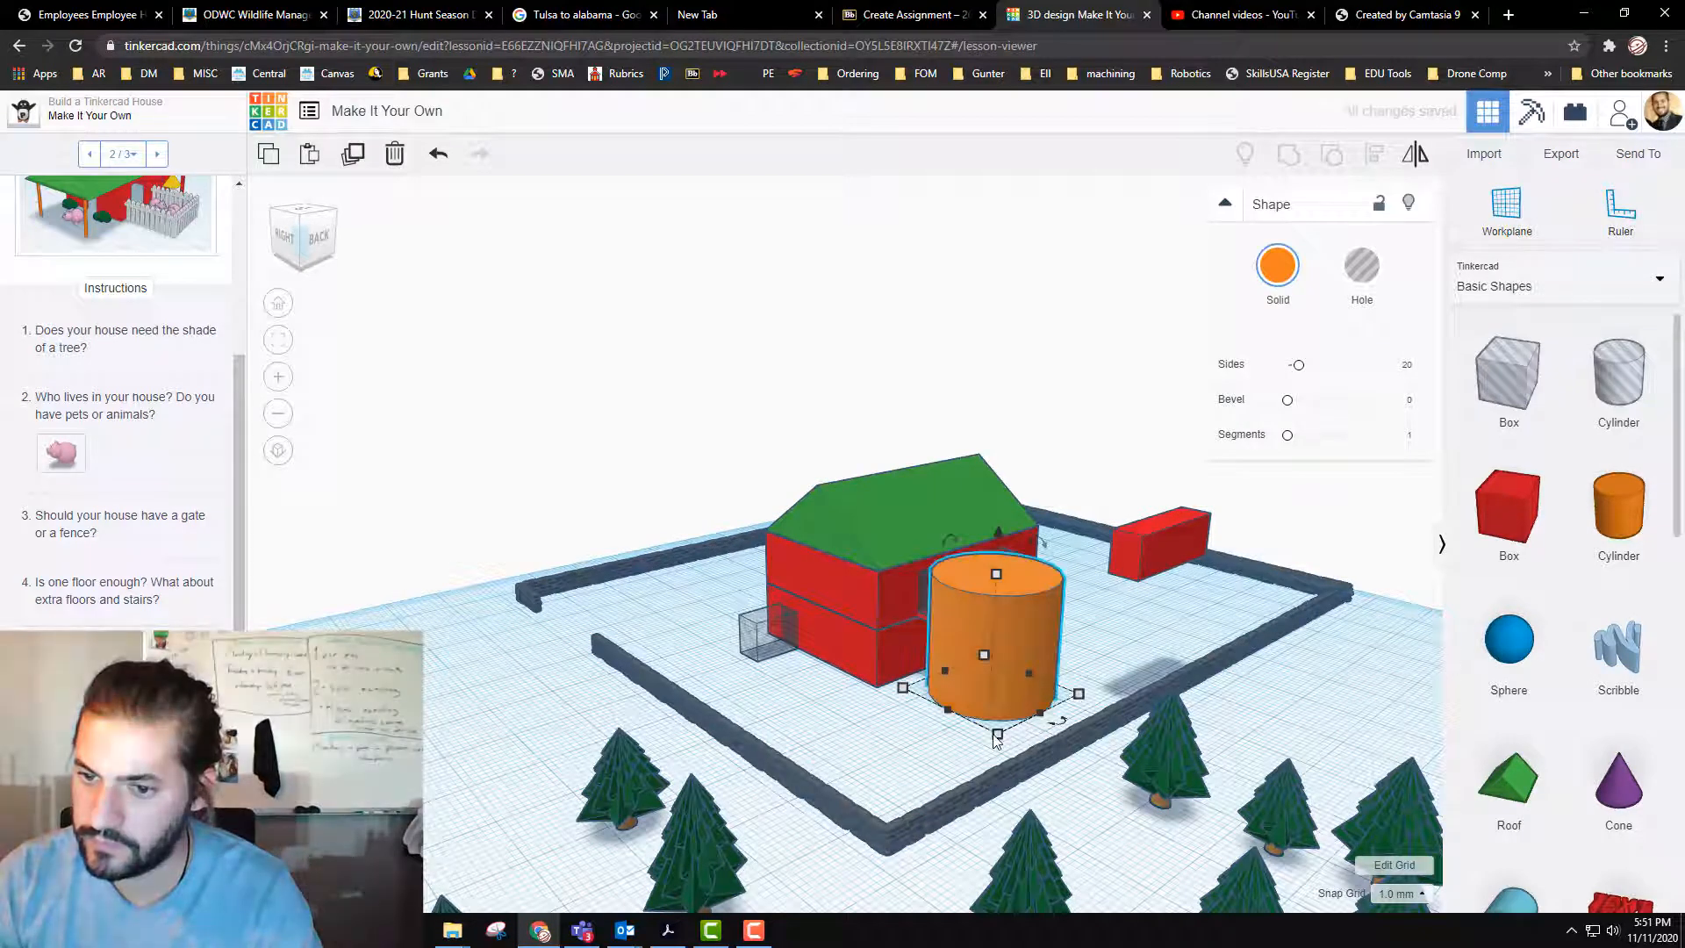
{"action": "mouse_move", "coordinate": [997, 734]}
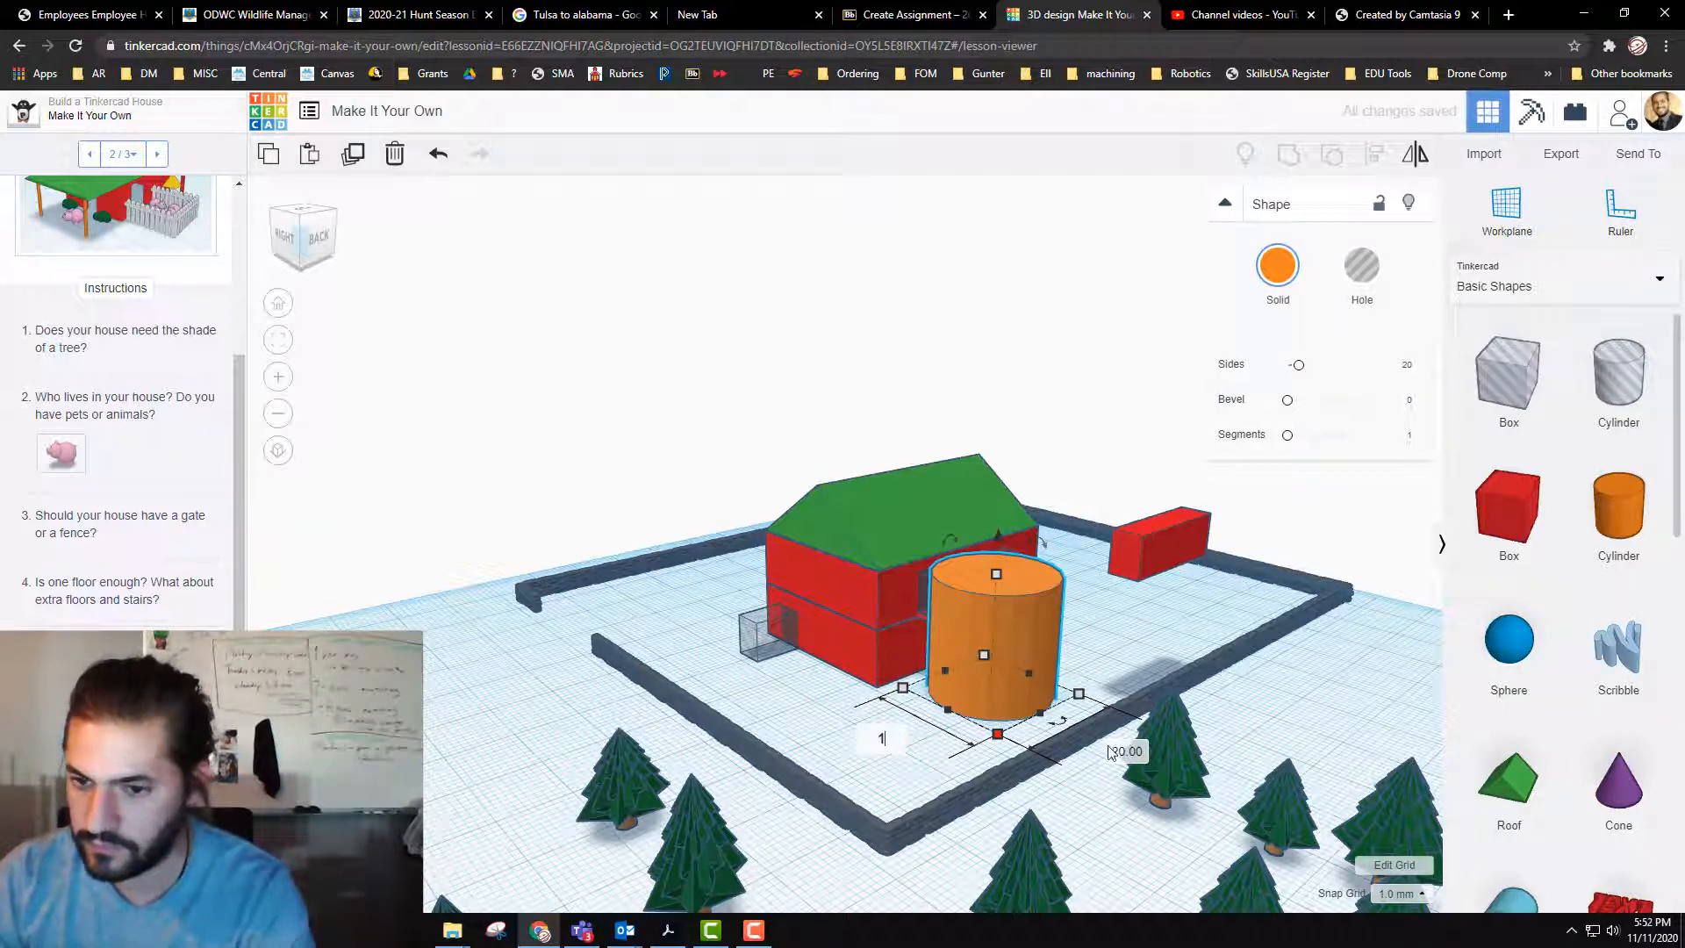
{"action": "key", "text": "Tab"}
{"action": "type", "text": "1"}
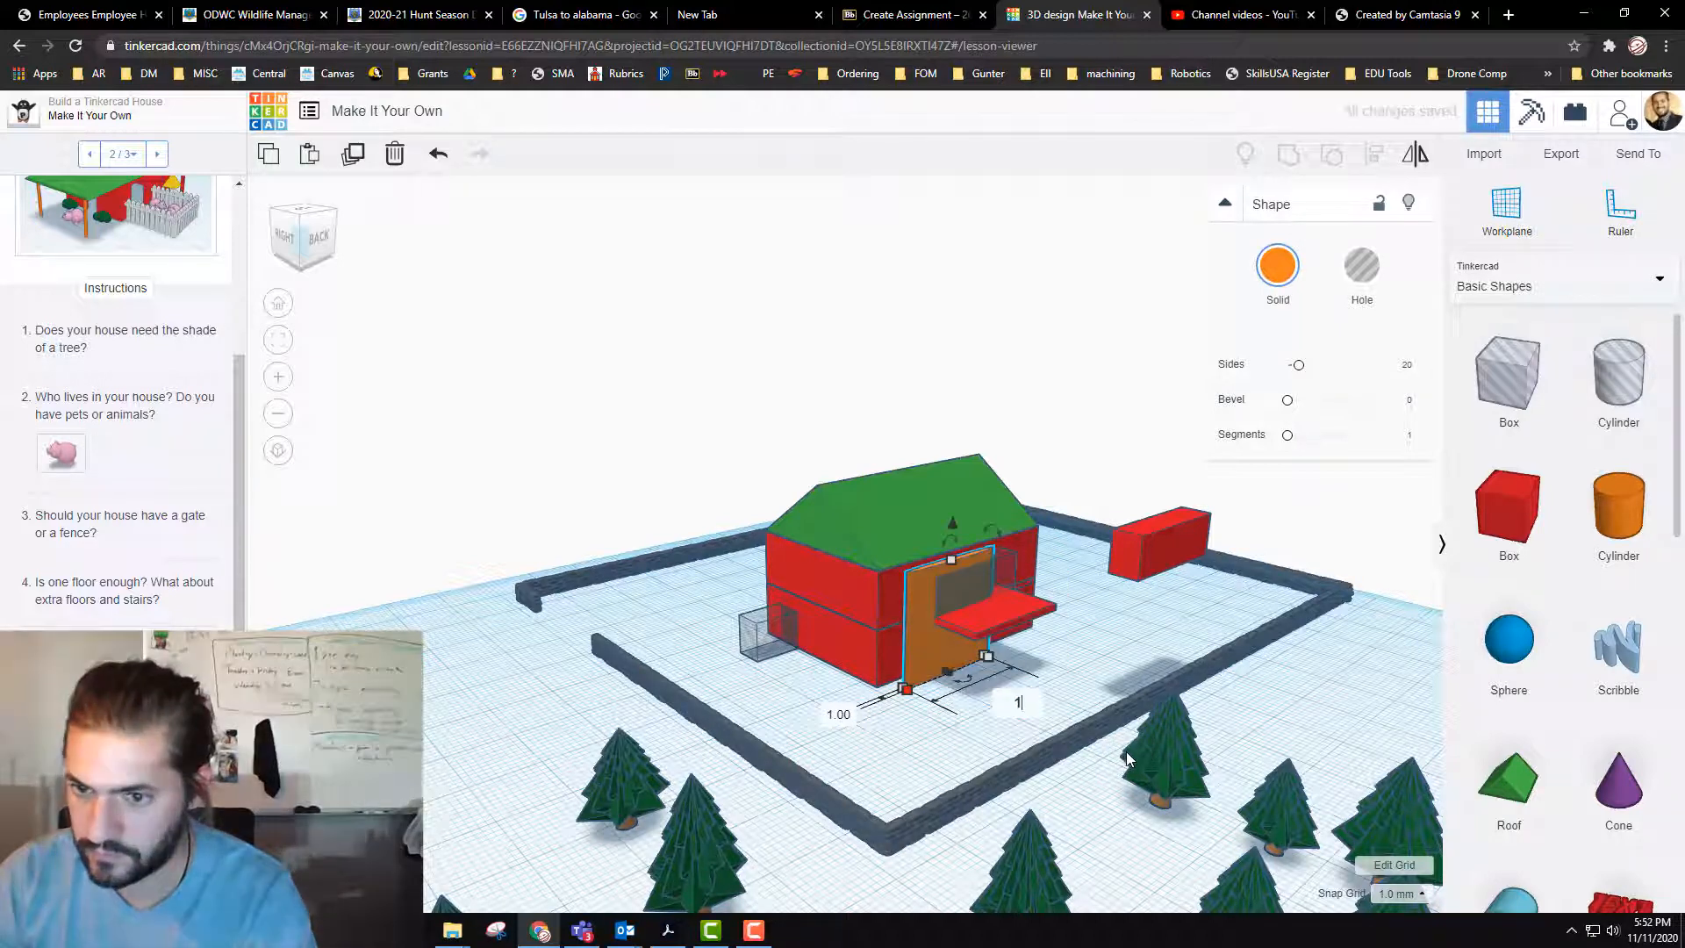
{"action": "key", "text": "Return"}
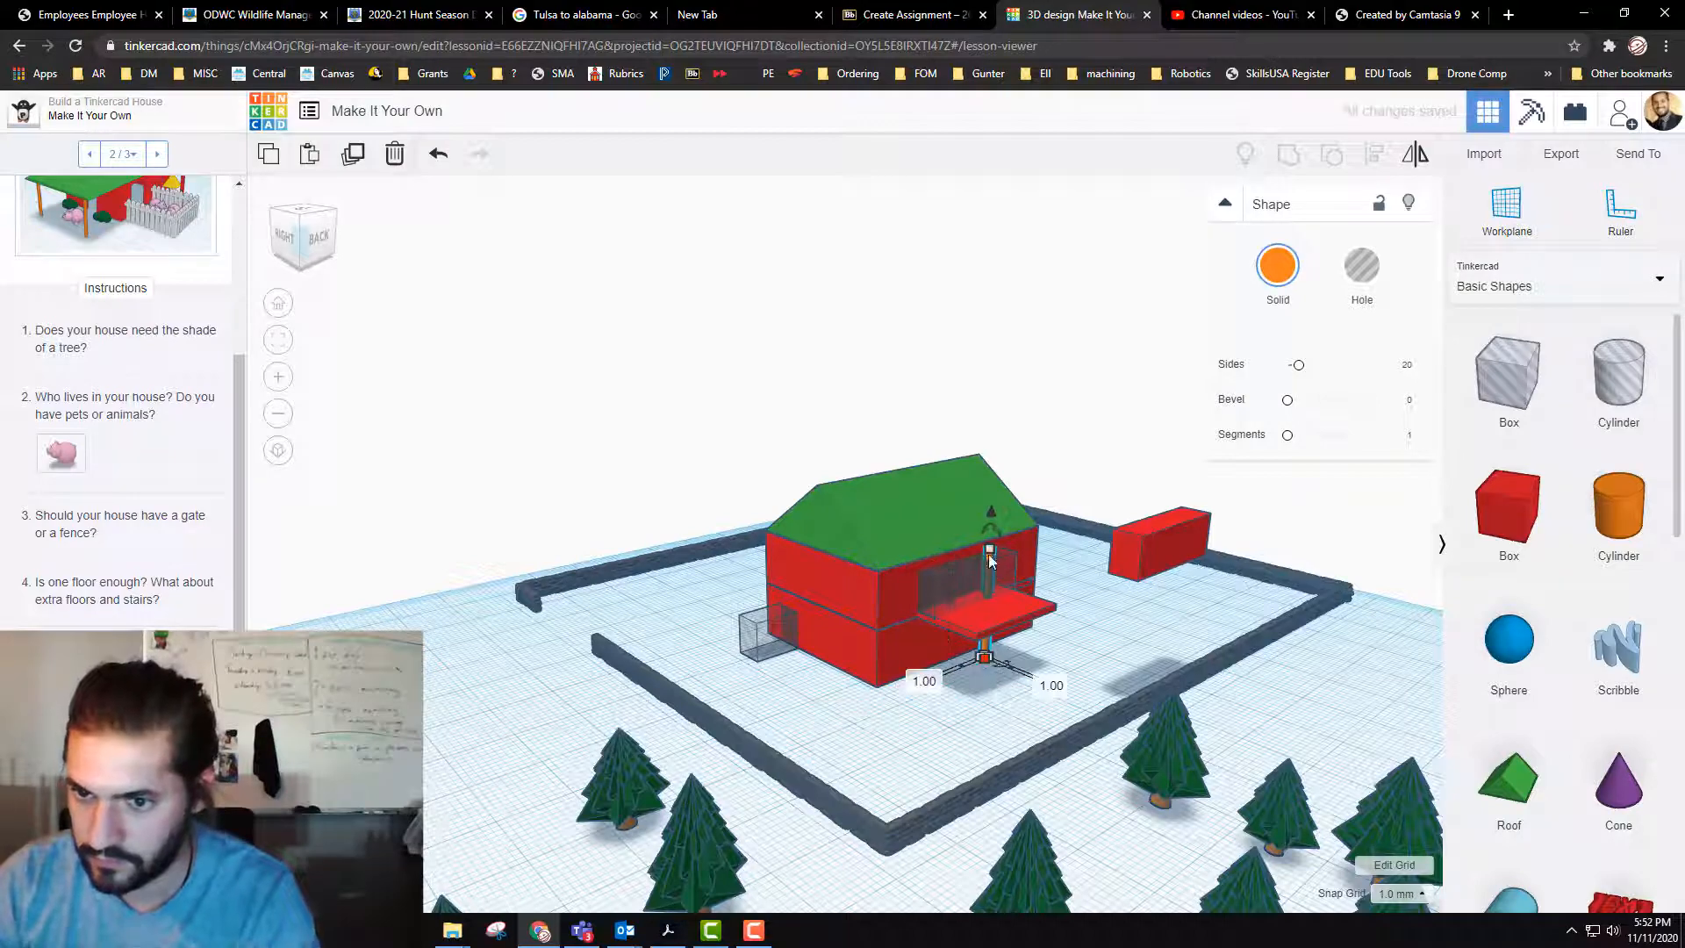
Step: Position the thin cylinder under the balcony's outer corner as a support post and set its height to 12 mm
{"action": "left_click_drag", "start_coordinate": [987, 600], "coordinate": [983, 614]}
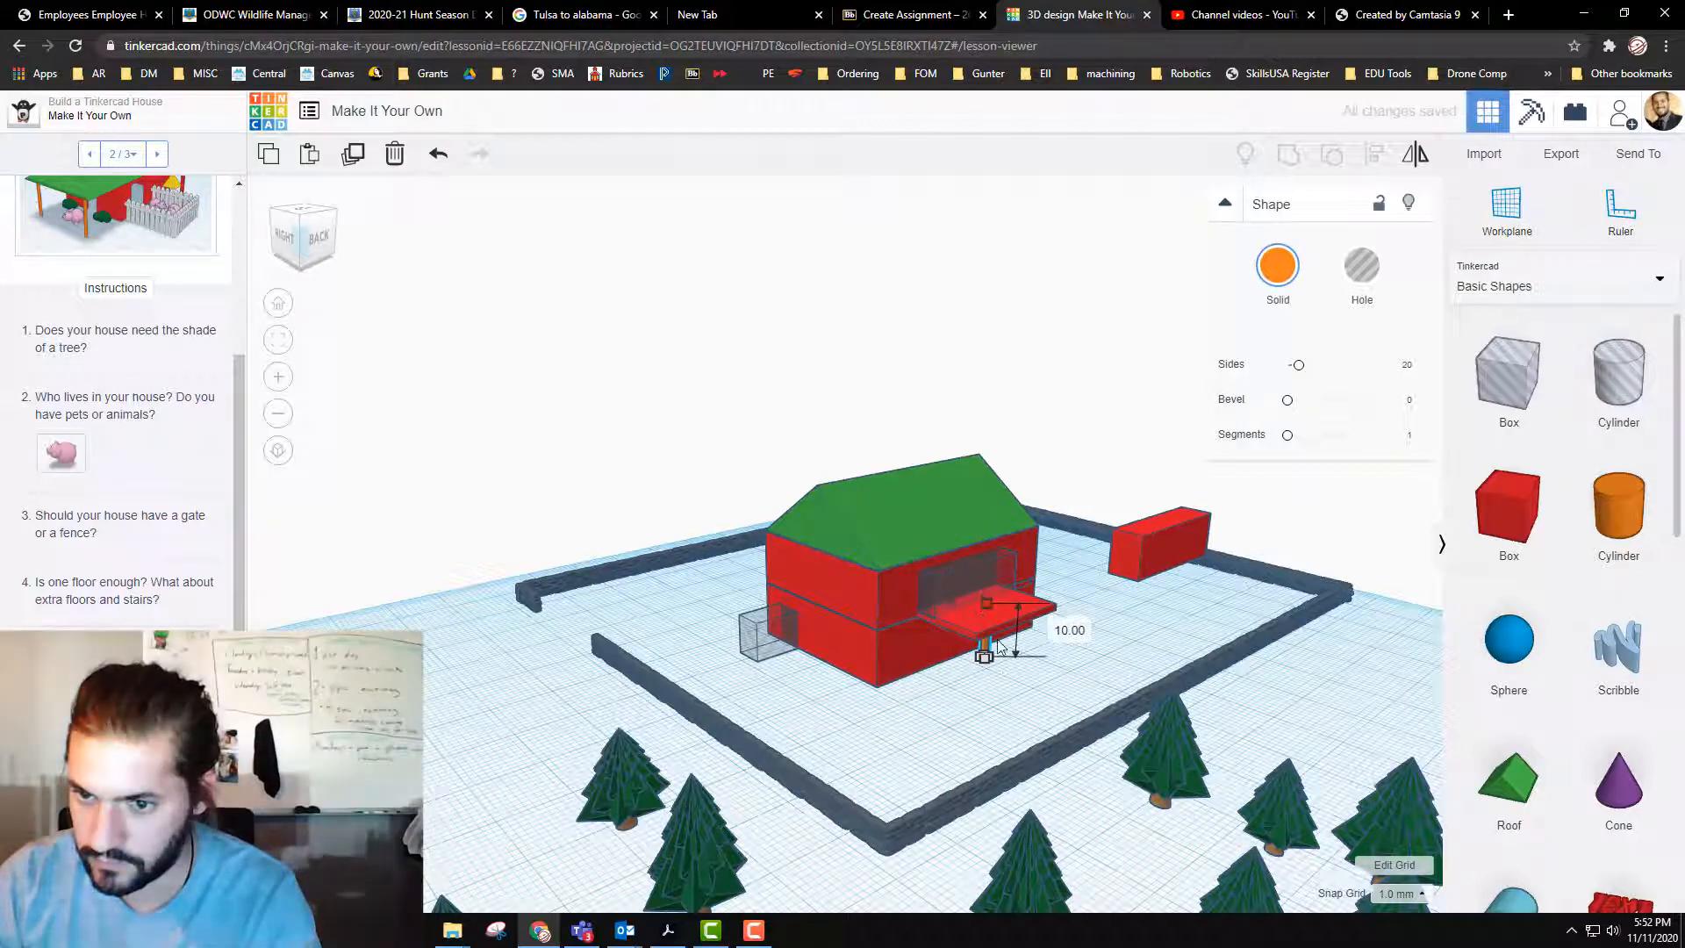
{"action": "scroll", "coordinate": [1004, 676], "scroll_direction": "up", "scroll_amount": 3}
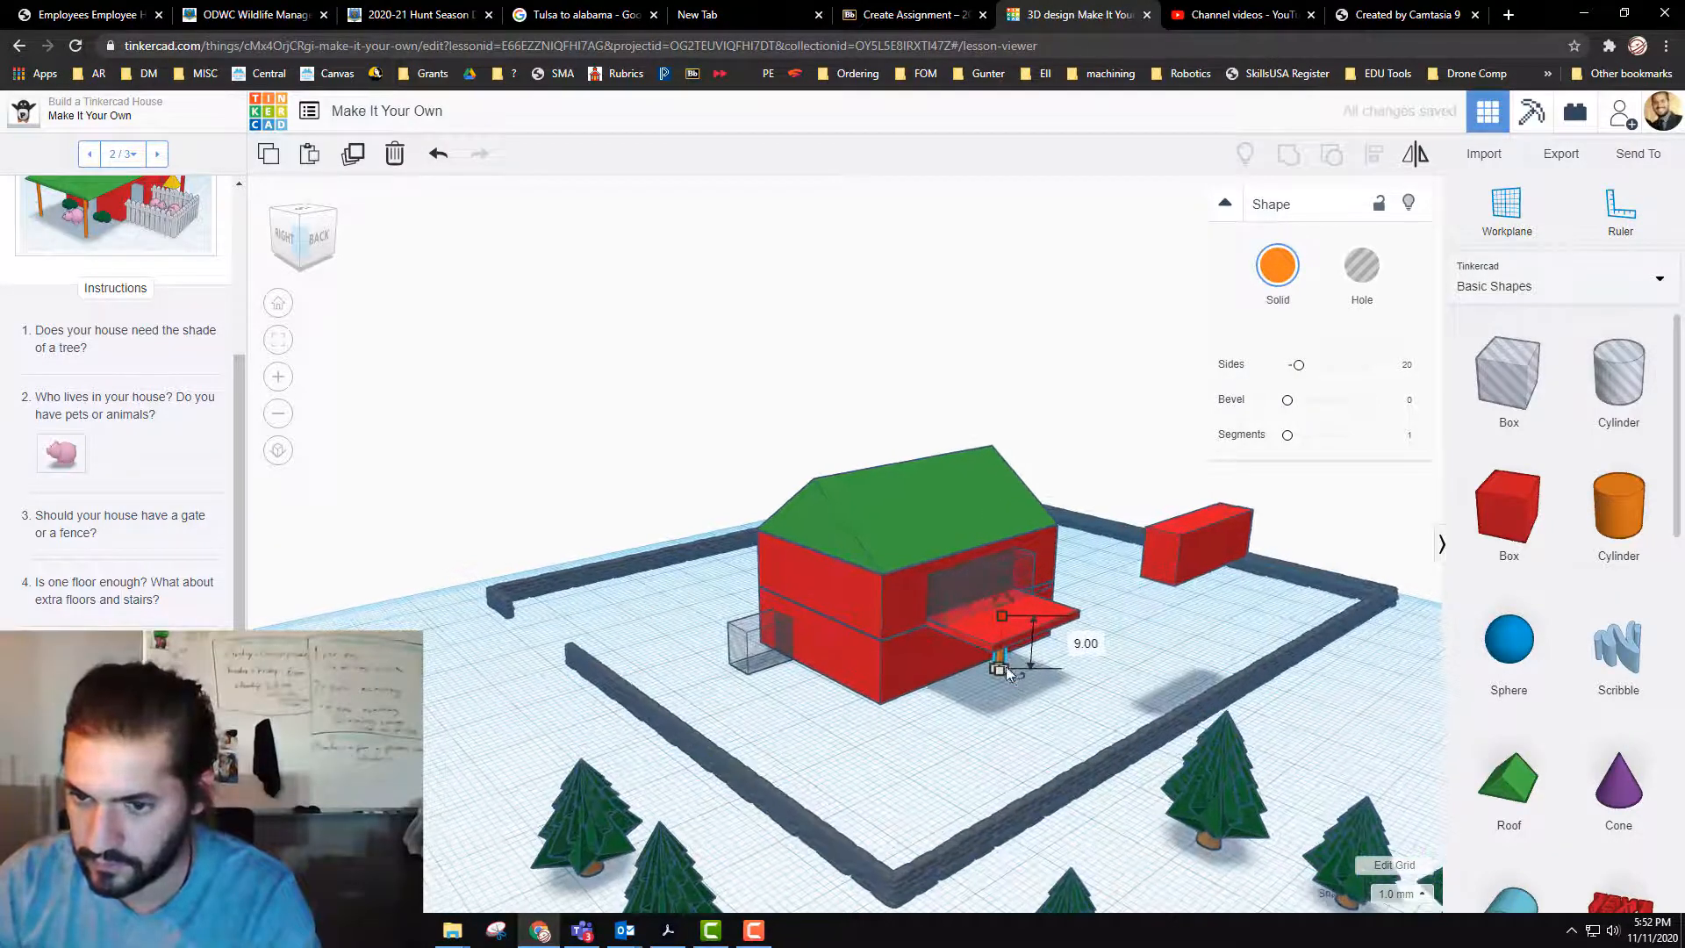
{"action": "left_click_drag", "start_coordinate": [1031, 681], "coordinate": [1018, 739]}
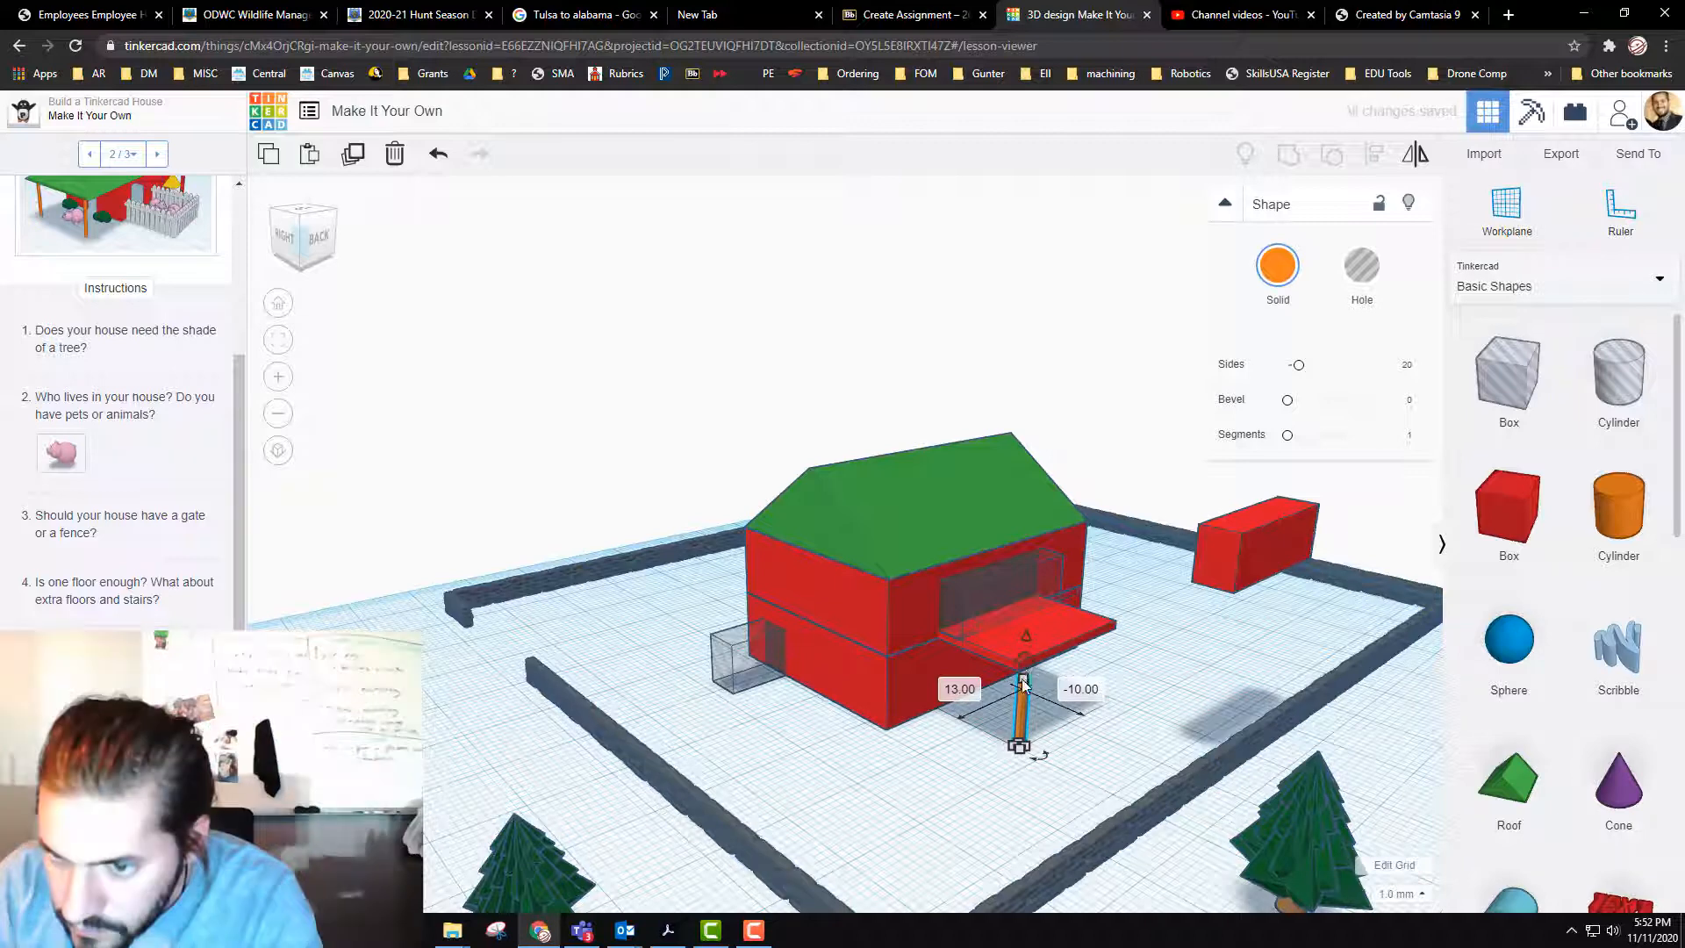
{"action": "left_click_drag", "start_coordinate": [1022, 677], "coordinate": [1022, 659]}
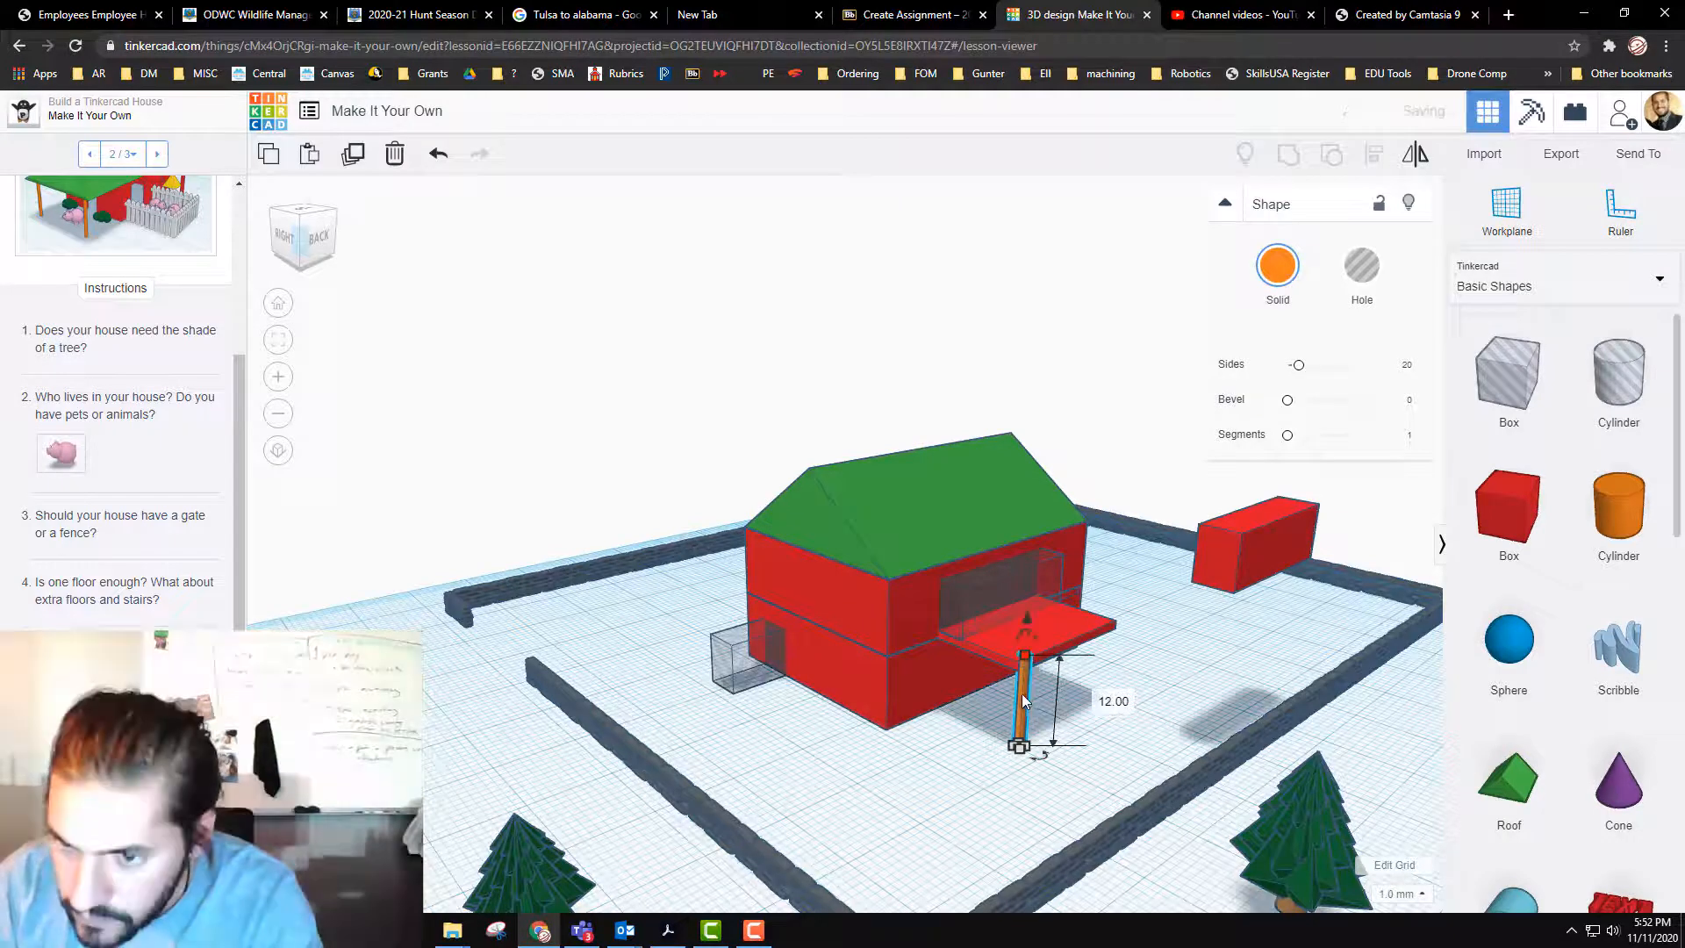
{"action": "left_click_drag", "start_coordinate": [1022, 693], "coordinate": [1018, 696]}
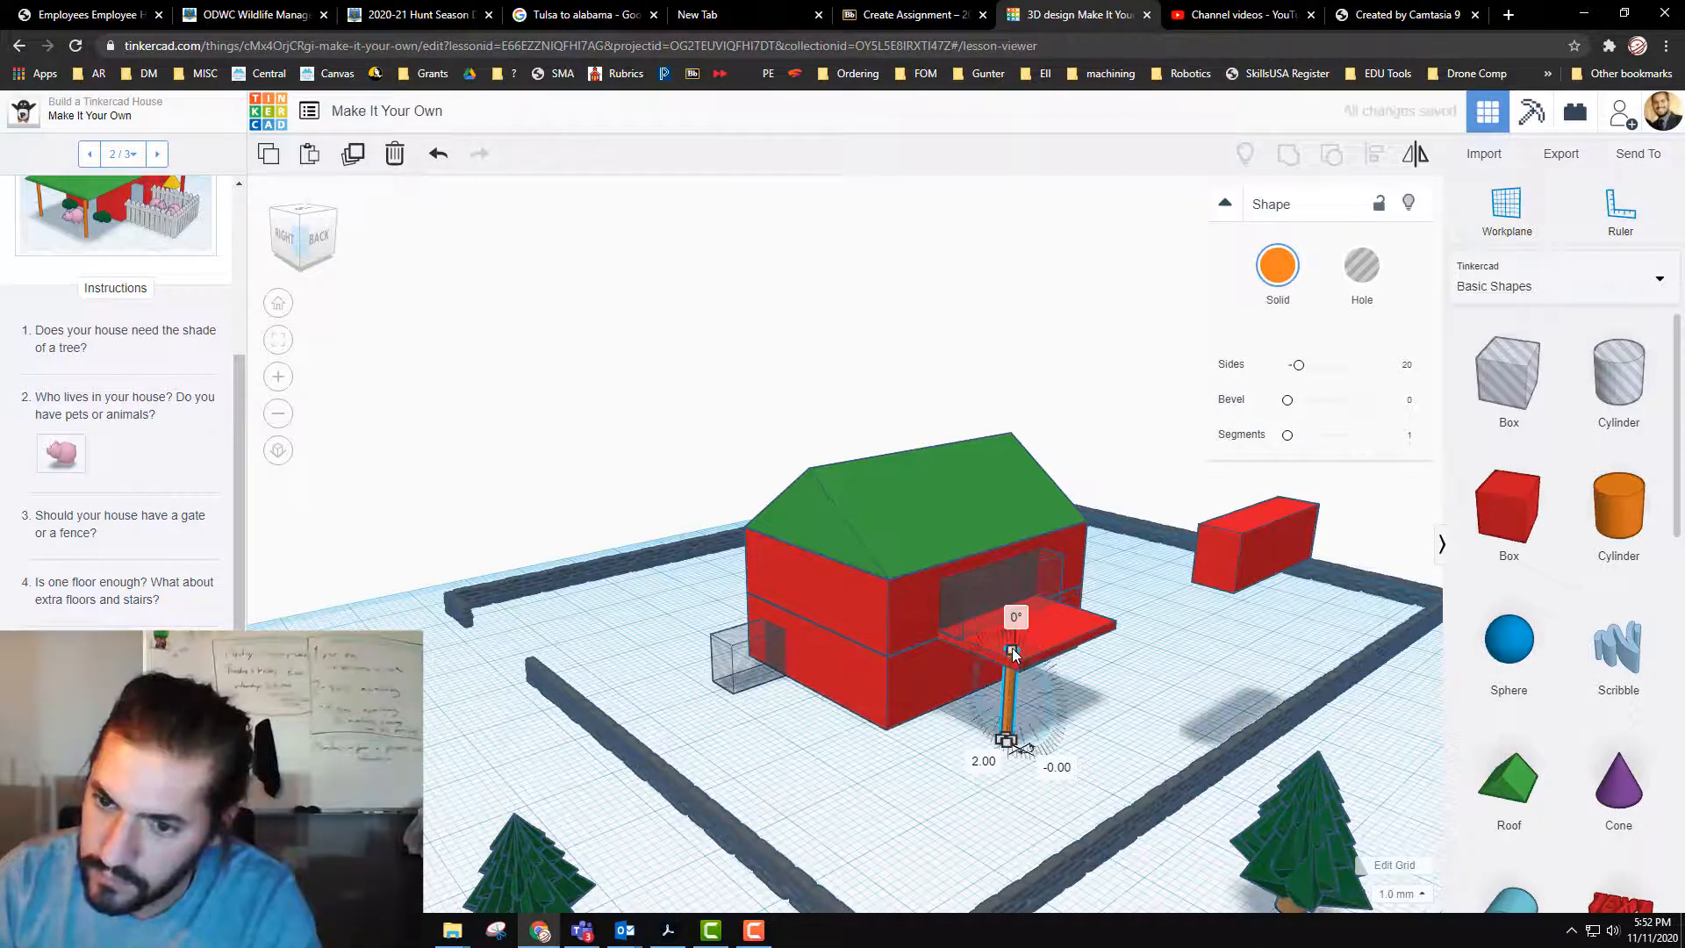
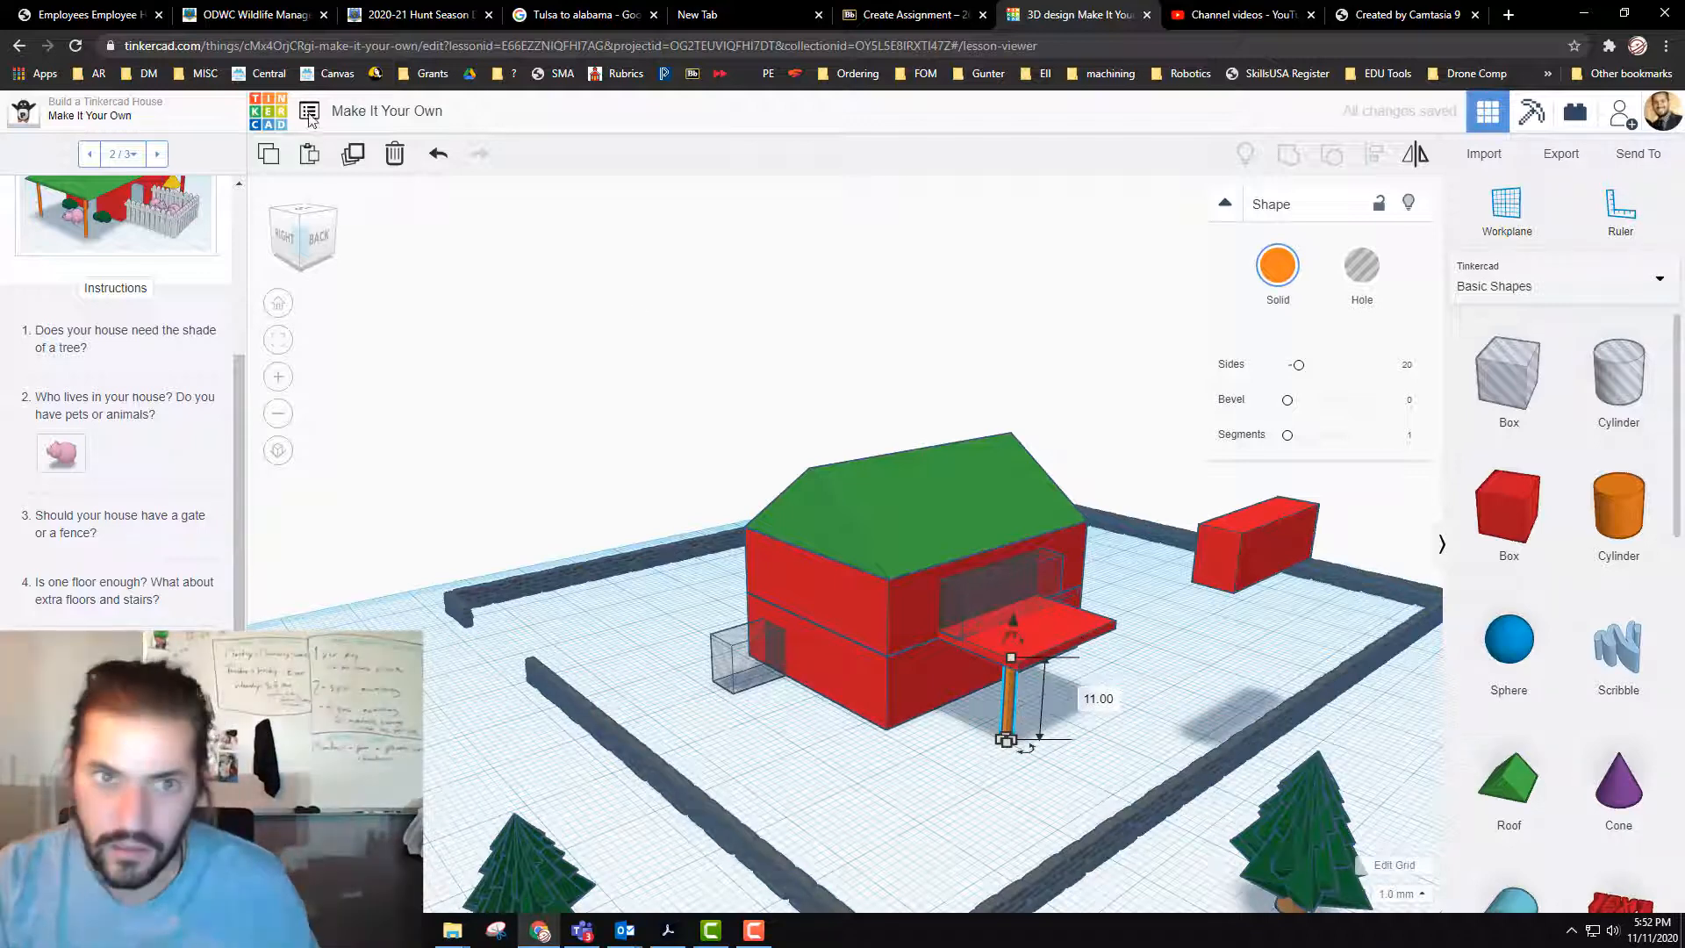
Step: Duplicate the balcony support post and place the copy 18 mm away under the balcony's other outer corner
{"action": "left_click", "coordinate": [1022, 697]}
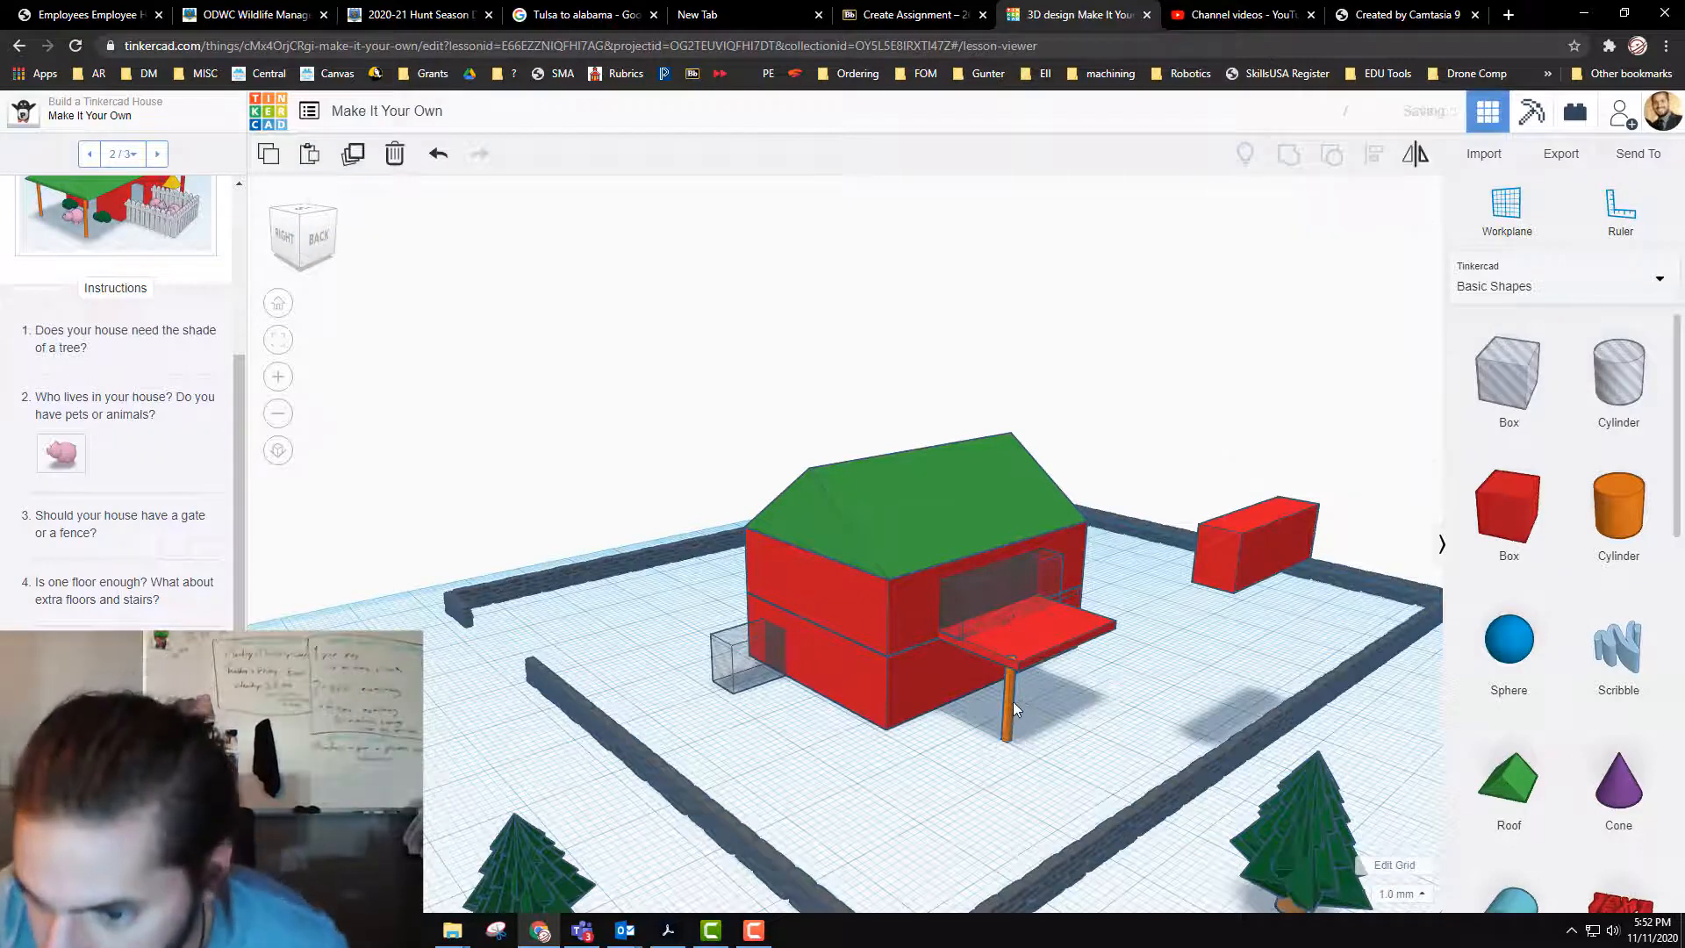
{"action": "left_click", "coordinate": [1009, 702]}
{"action": "left_click_drag", "start_coordinate": [1009, 702], "coordinate": [1094, 661], "text": "alt"}
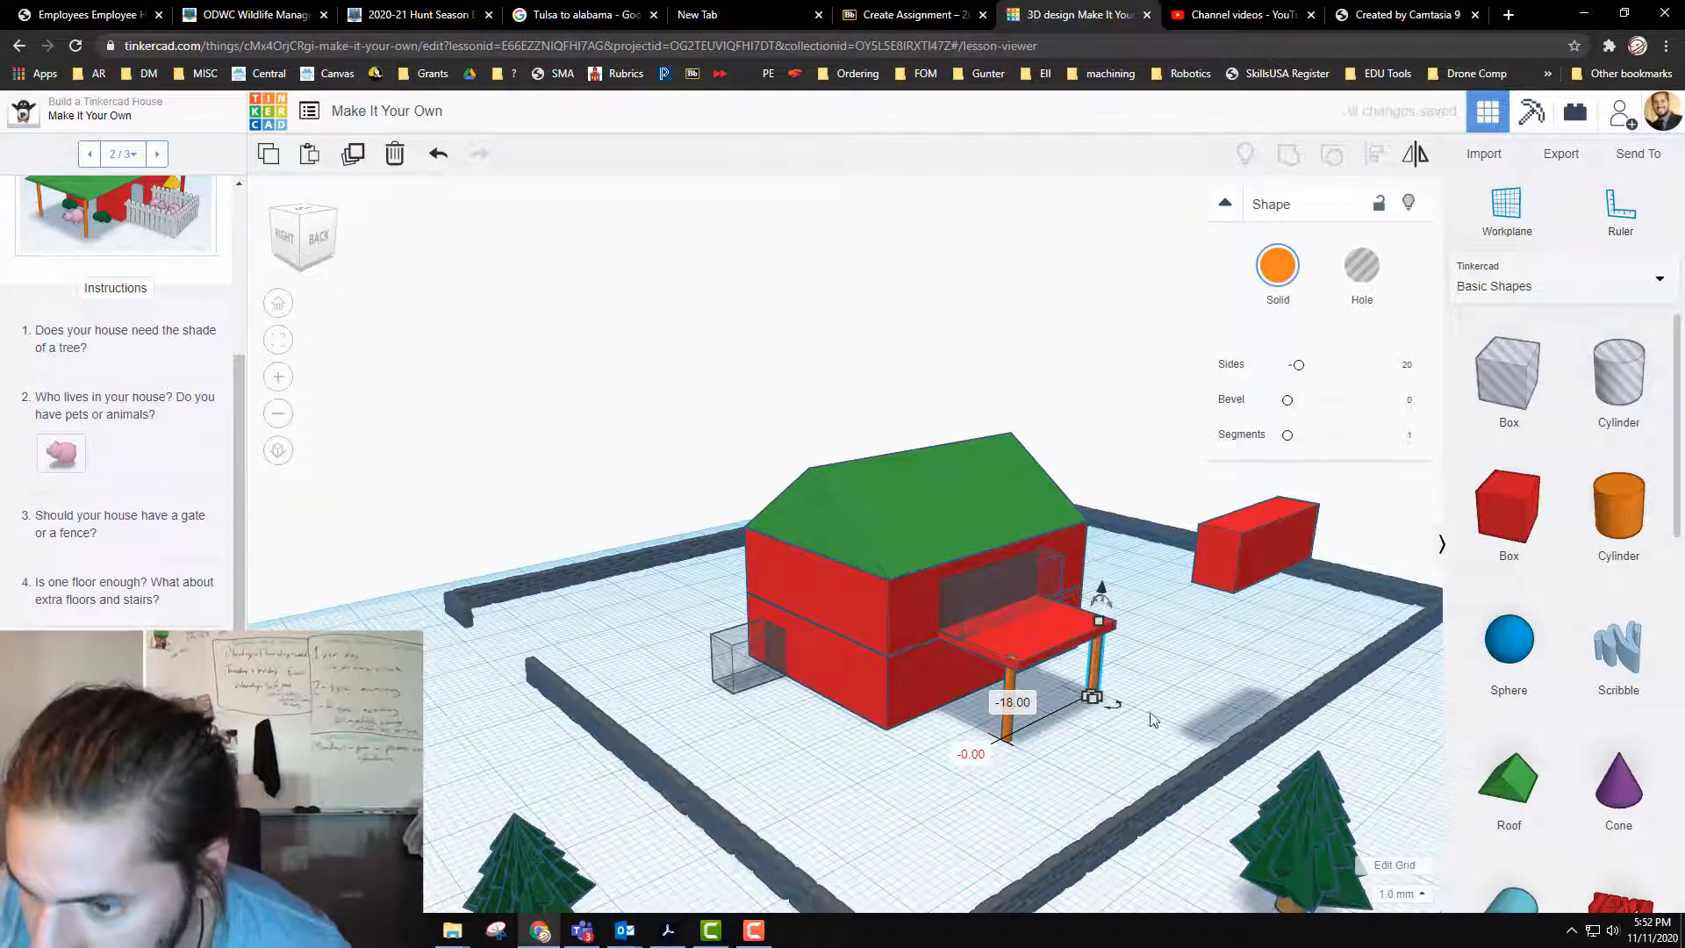
{"action": "left_click", "coordinate": [1128, 767]}
Step: Extend the balcony slab farther outward from the house, past the two support posts
{"action": "right_click_drag", "start_coordinate": [1079, 787], "coordinate": [1053, 733]}
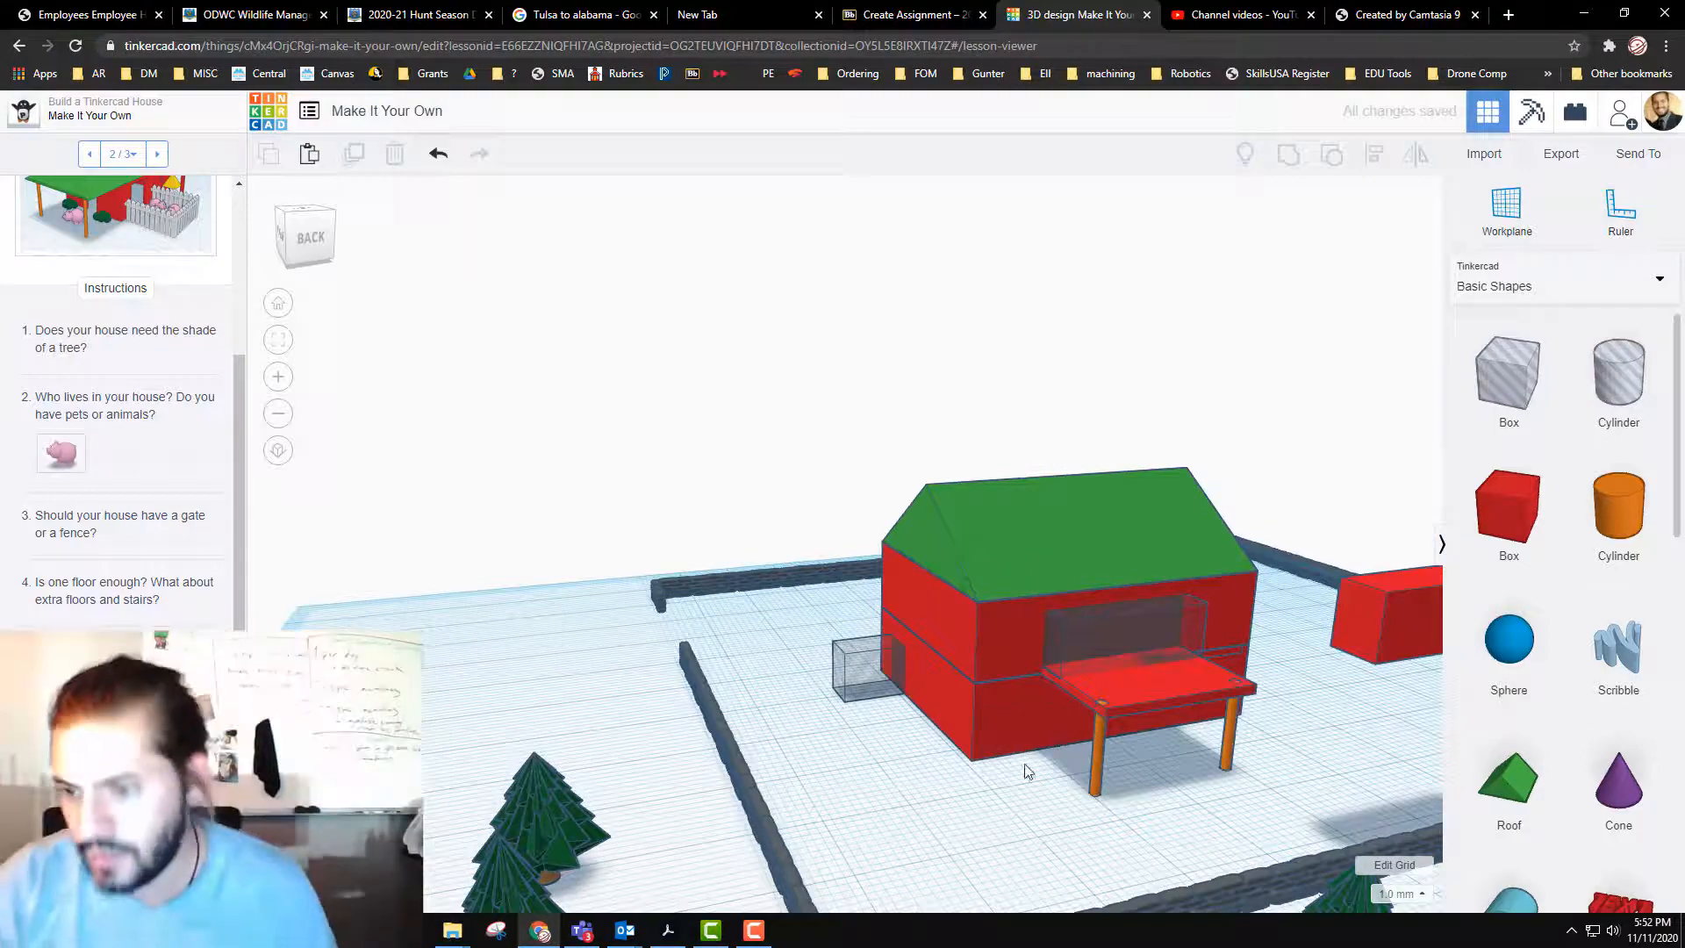
{"action": "right_click_drag", "start_coordinate": [1085, 797], "coordinate": [1163, 791]}
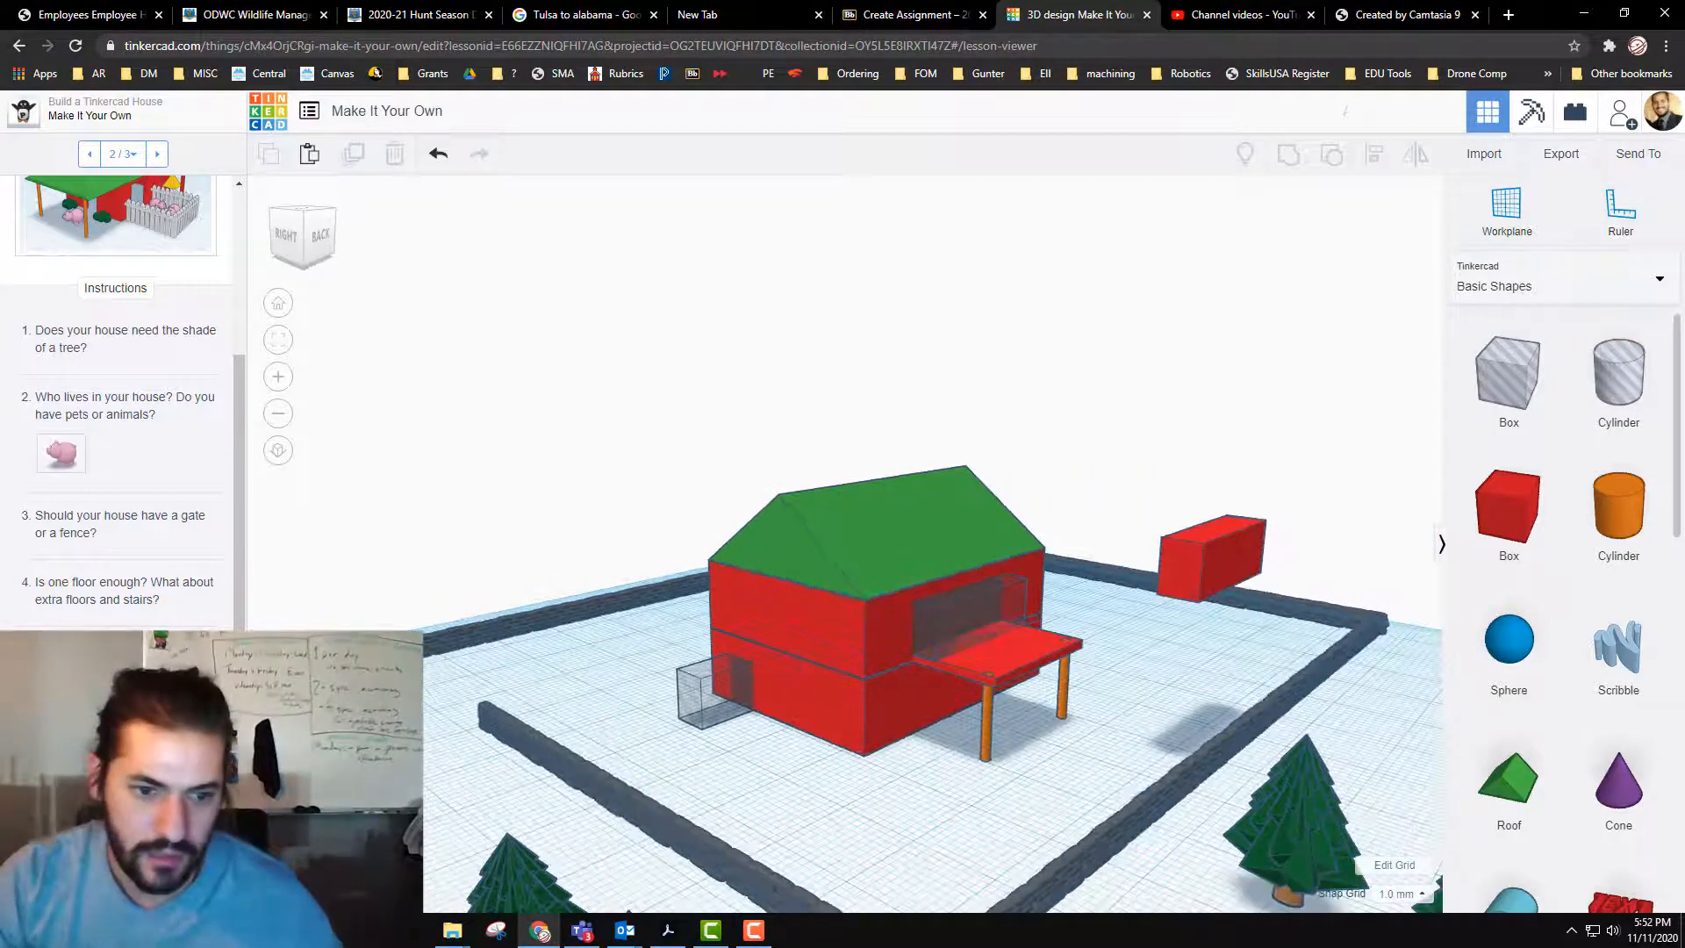
{"action": "right_click_drag", "start_coordinate": [910, 805], "coordinate": [959, 626]}
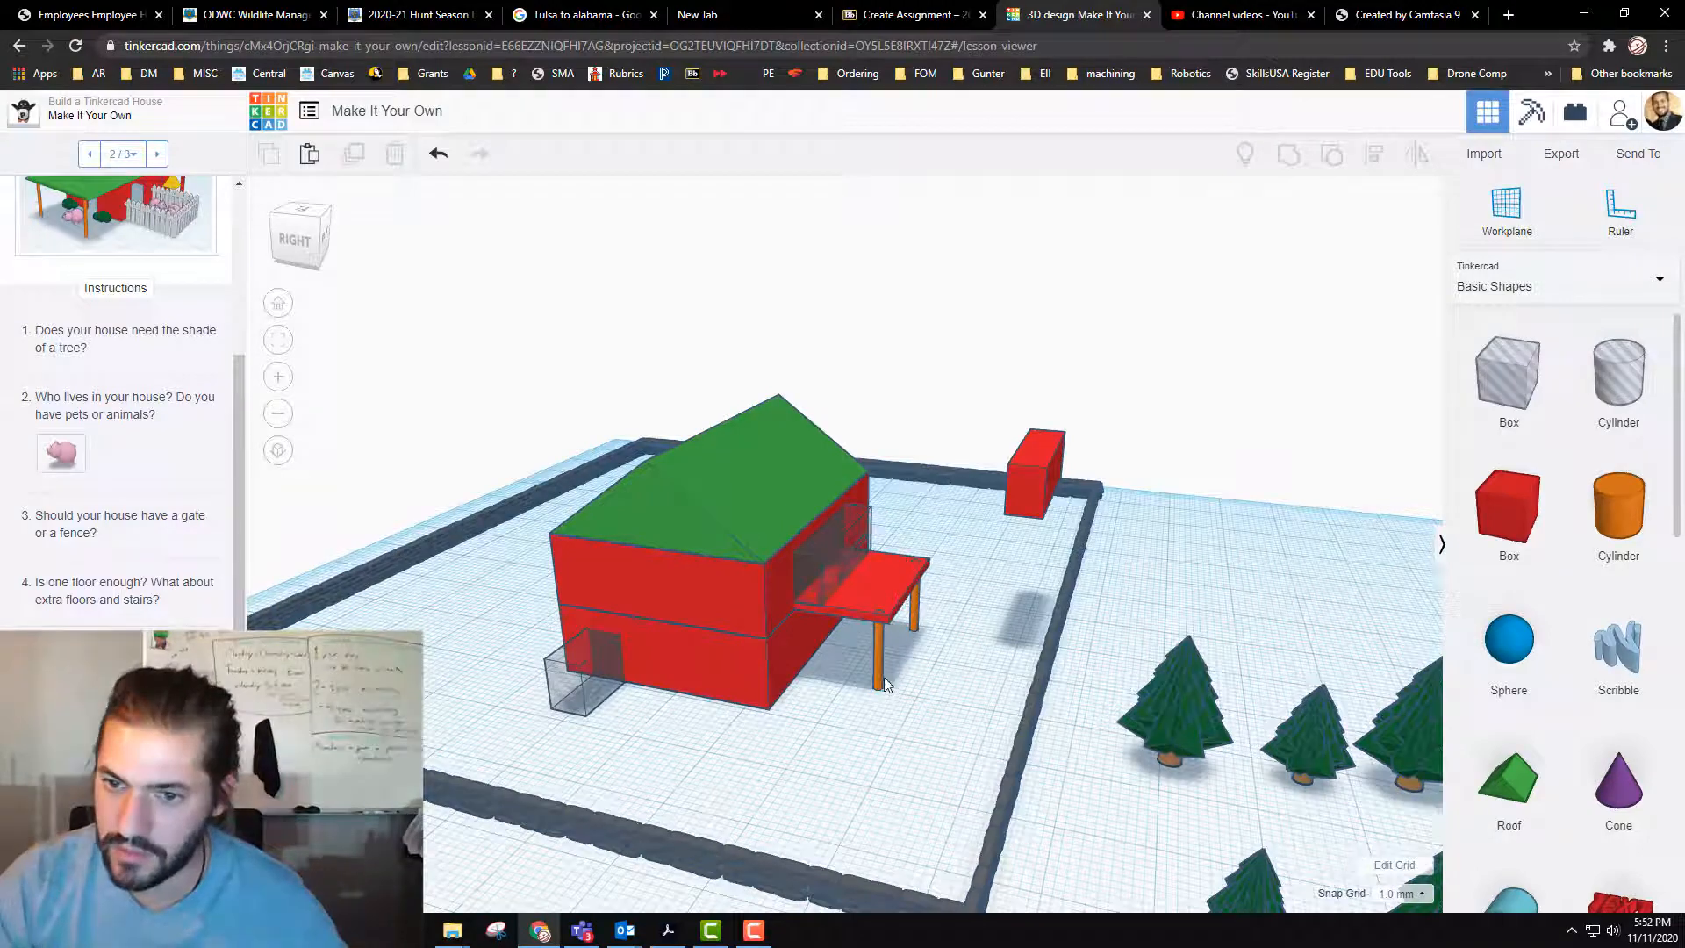
{"action": "left_click", "coordinate": [909, 598]}
{"action": "left_click_drag", "start_coordinate": [915, 593], "coordinate": [984, 616]}
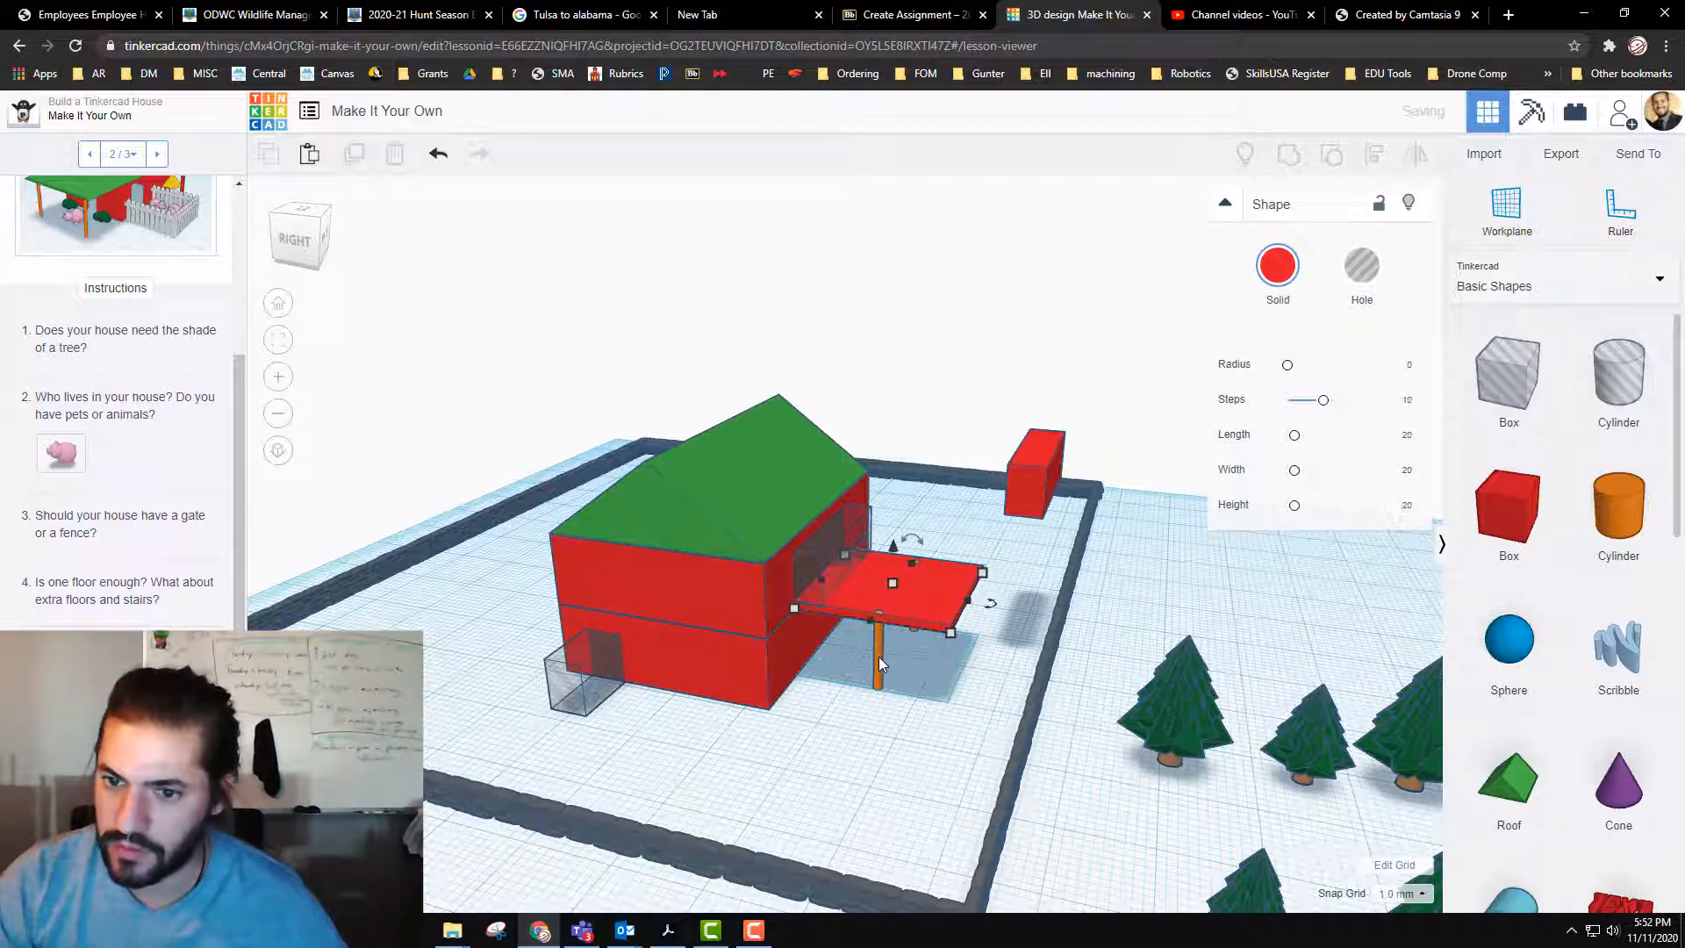
Step: Move both support posts 9 mm outward, shifting the far one 1 mm sideways, to sit under the extended balcony's outer corners
{"action": "left_click_drag", "start_coordinate": [877, 656], "coordinate": [937, 665]}
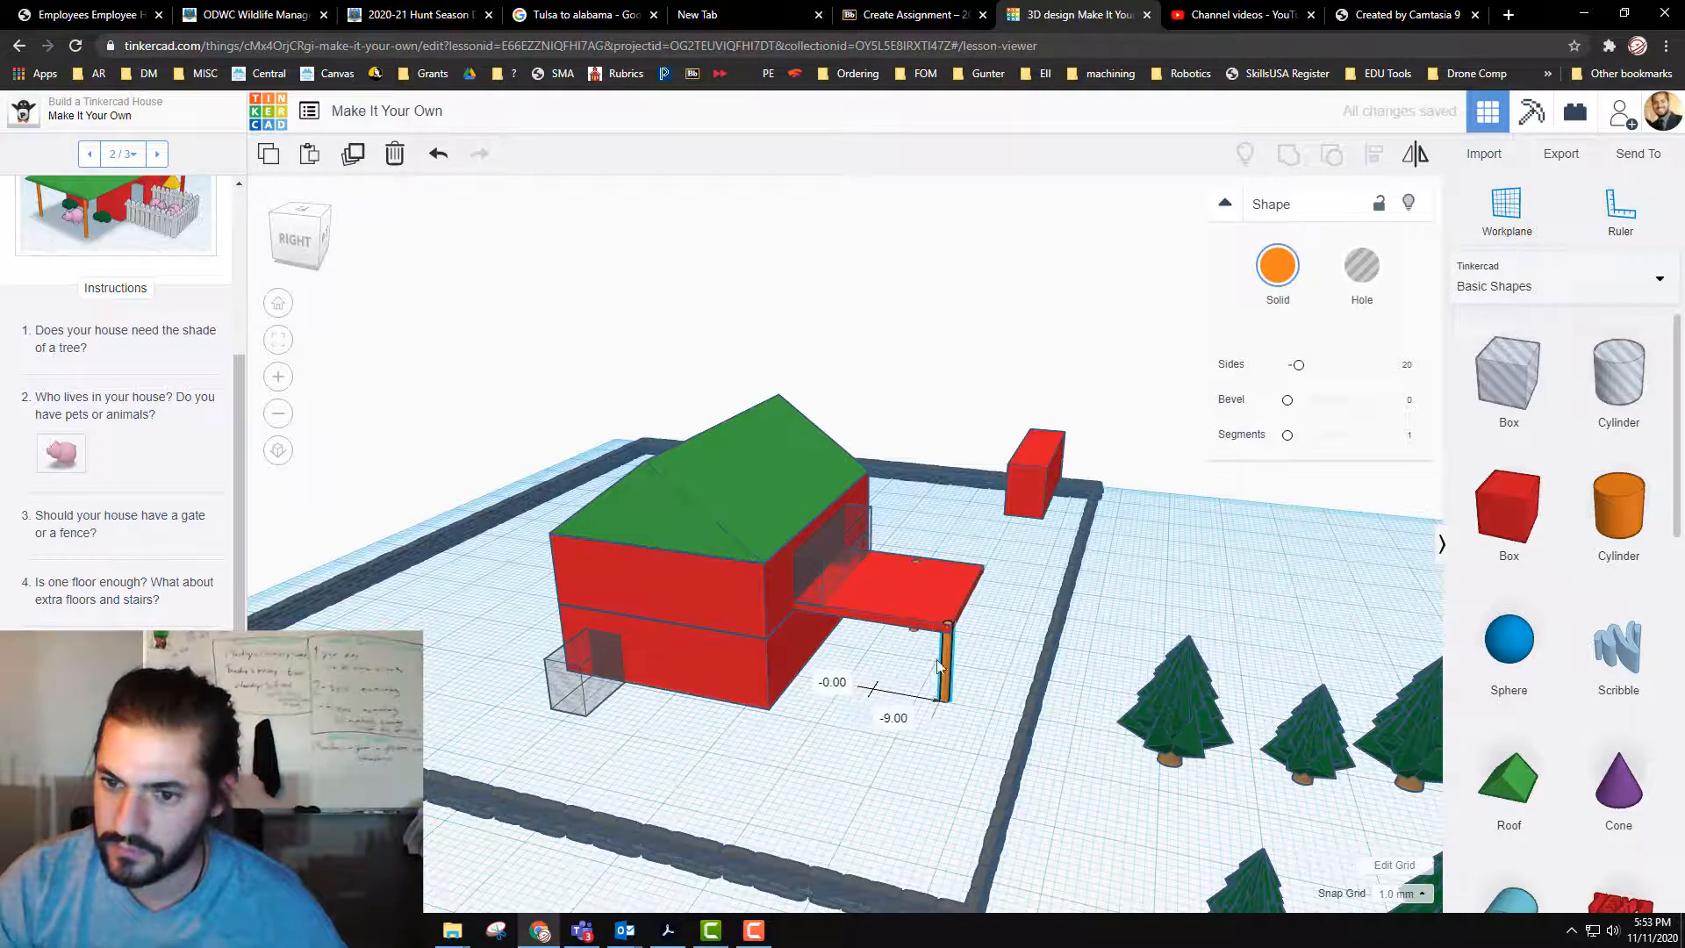
{"action": "left_click", "coordinate": [912, 629]}
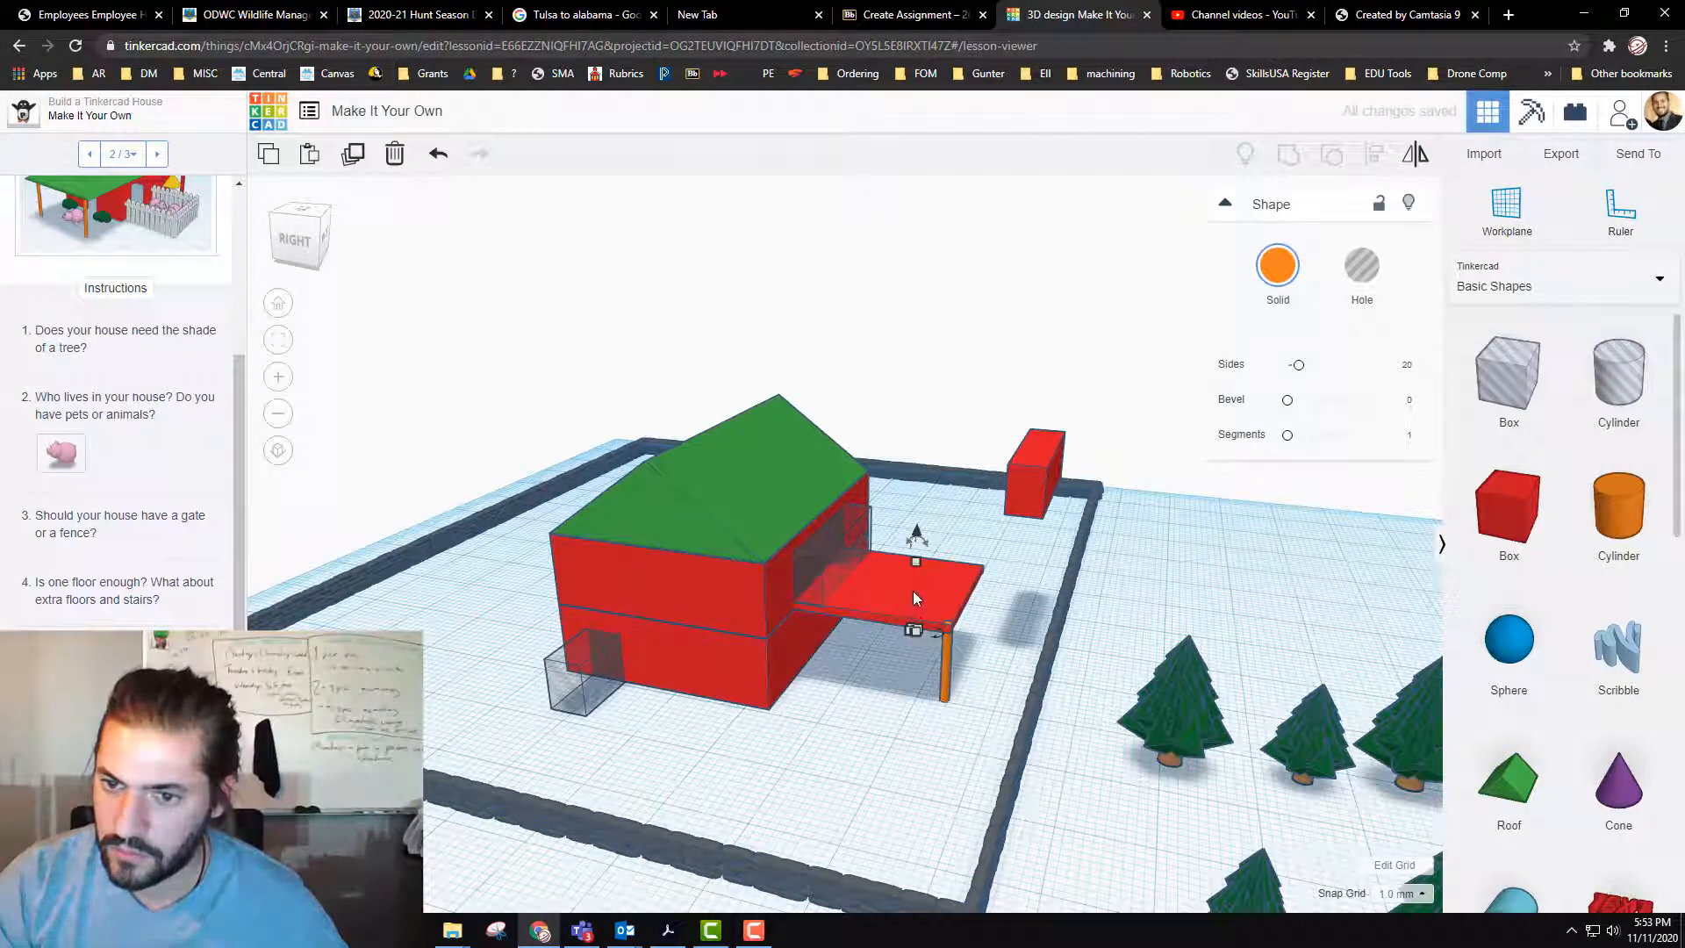
{"action": "right_click_drag", "start_coordinate": [923, 688], "coordinate": [924, 686]}
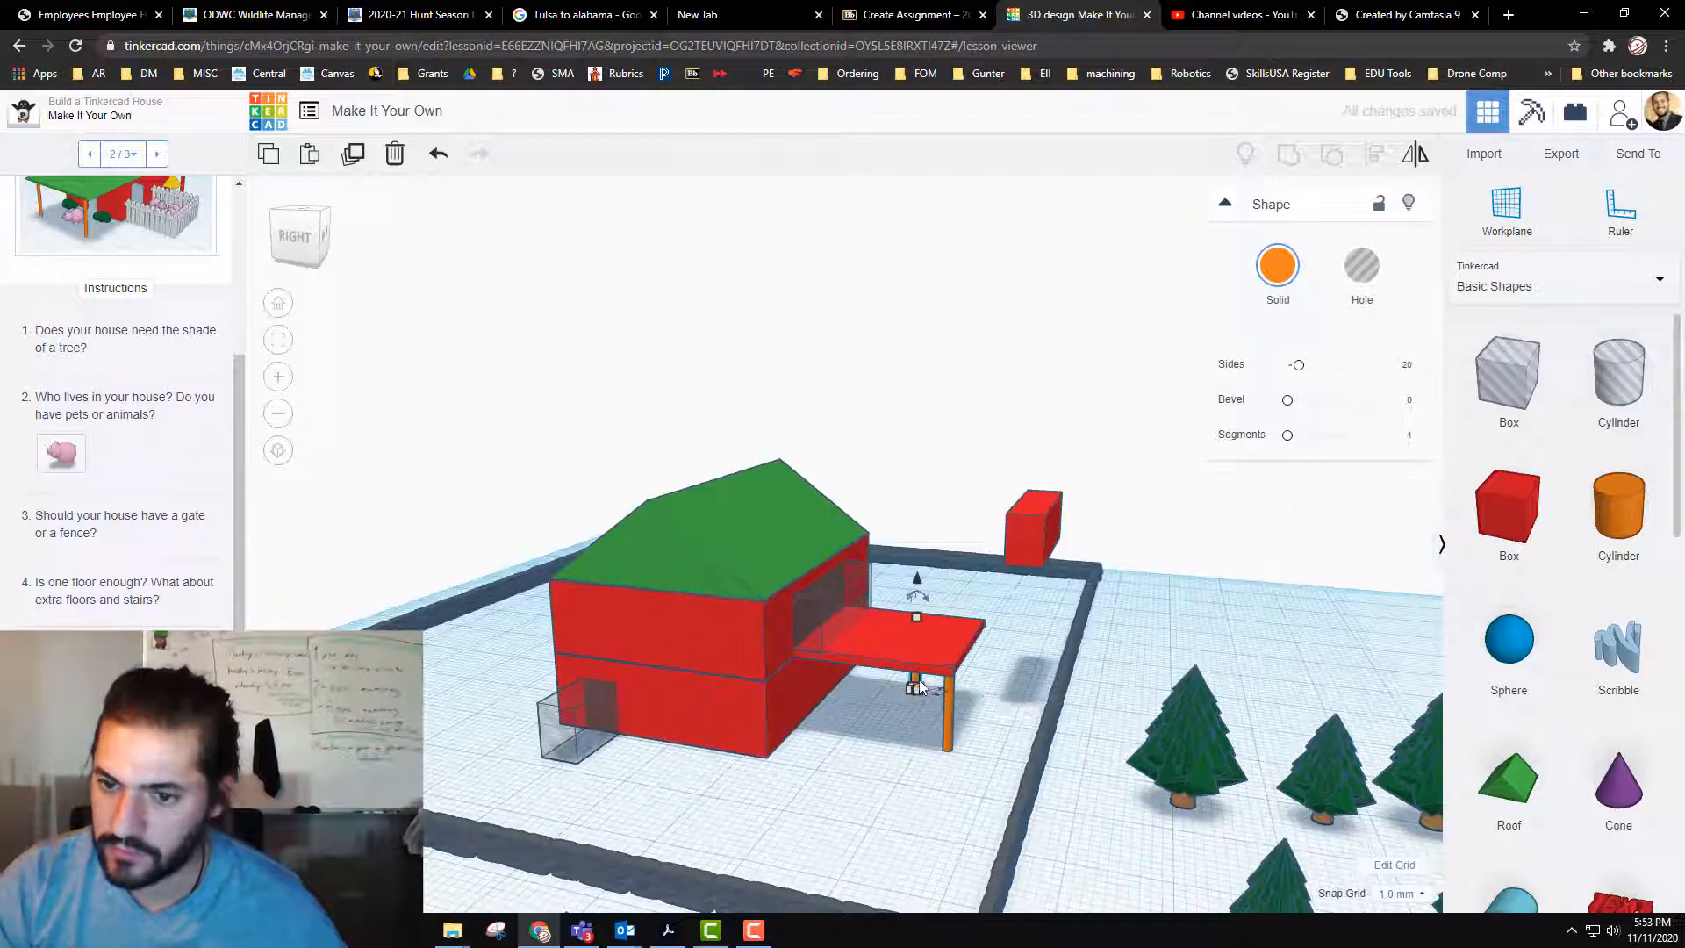
{"action": "left_click_drag", "start_coordinate": [915, 683], "coordinate": [984, 688]}
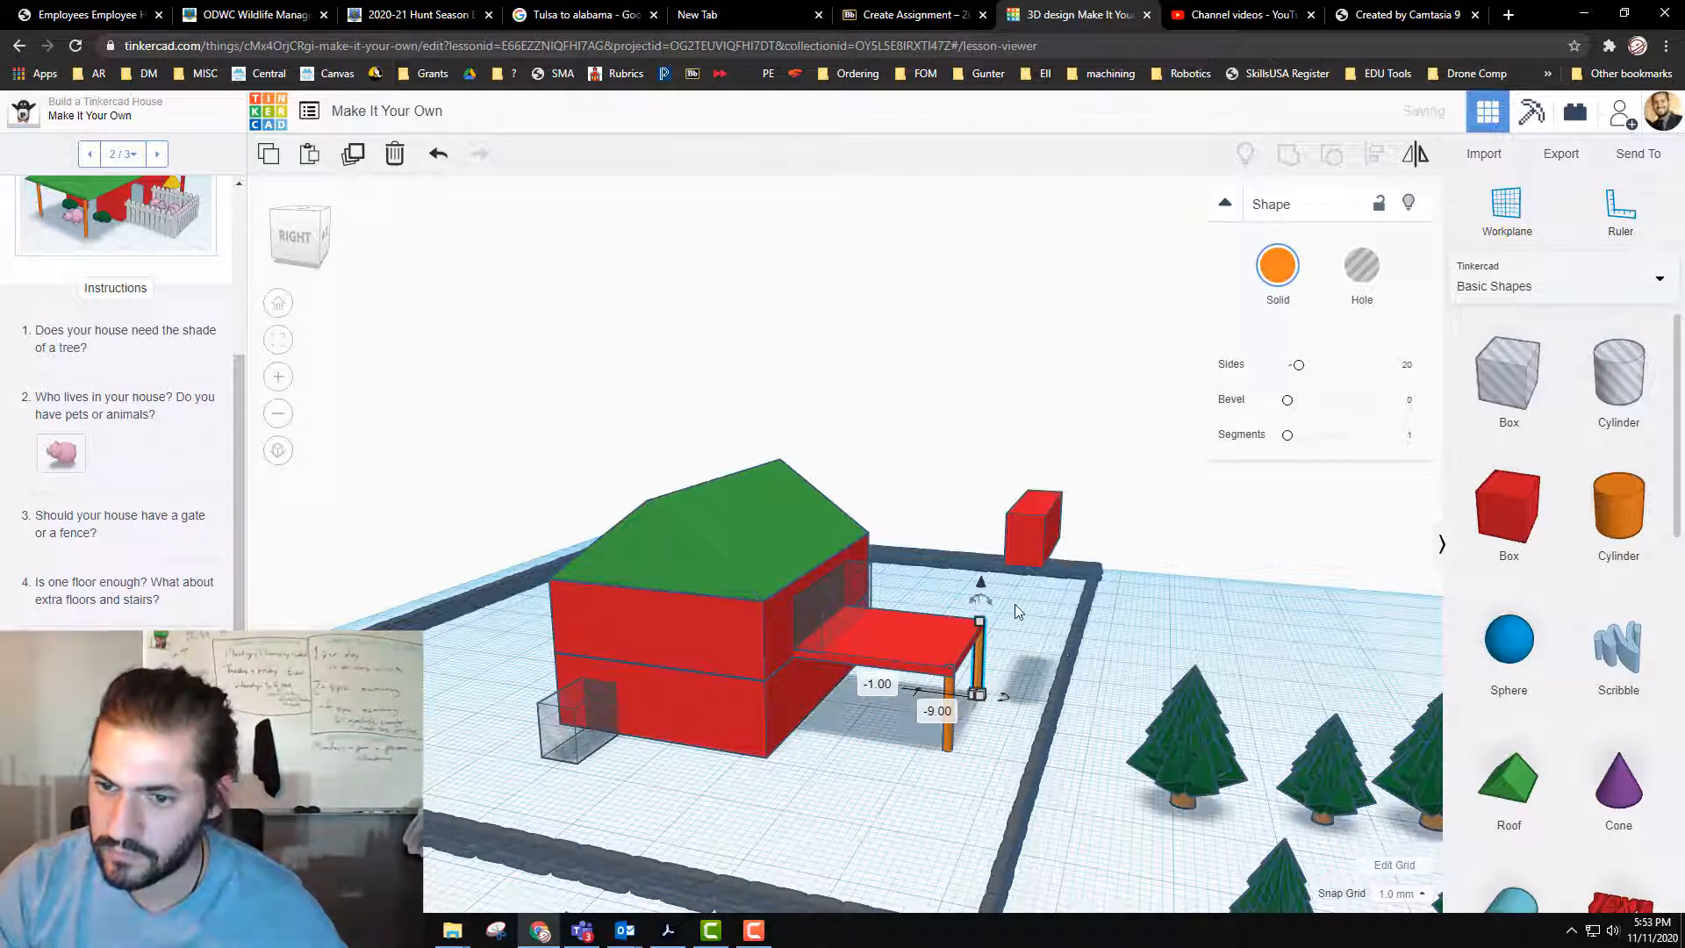
{"action": "left_click", "coordinate": [895, 794]}
Step: Delete the spare red box floating near the far corner of the brick wall
{"action": "right_click_drag", "start_coordinate": [895, 793], "coordinate": [886, 795]}
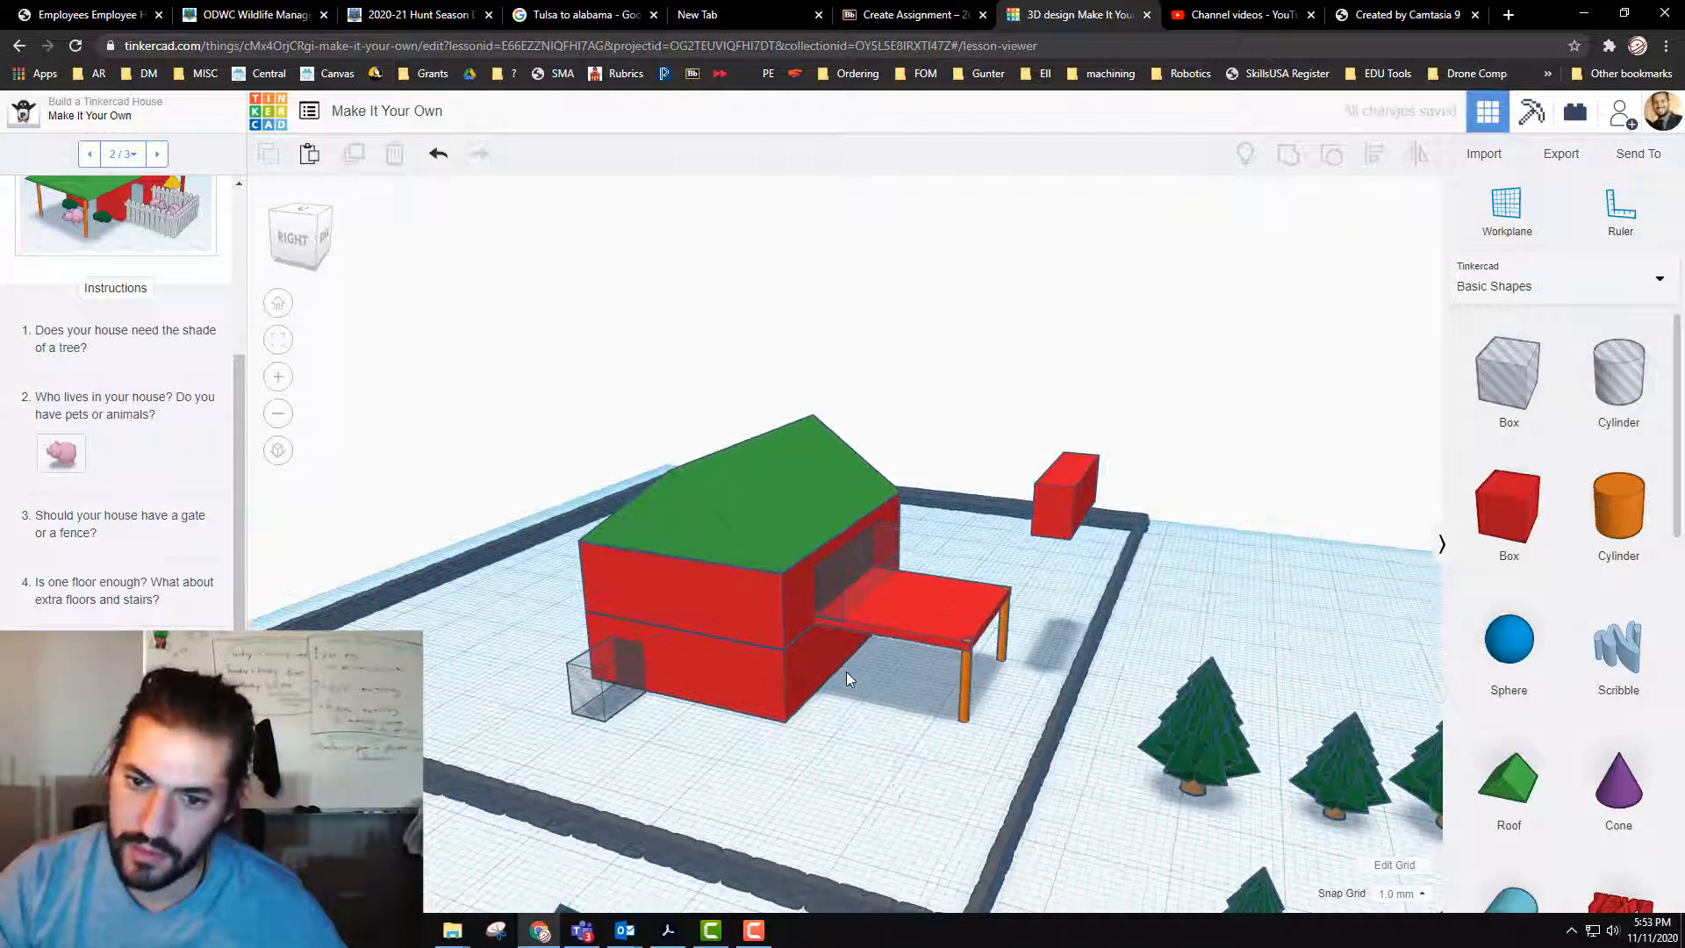
{"action": "left_click", "coordinate": [1057, 520]}
{"action": "key", "text": "Delete"}
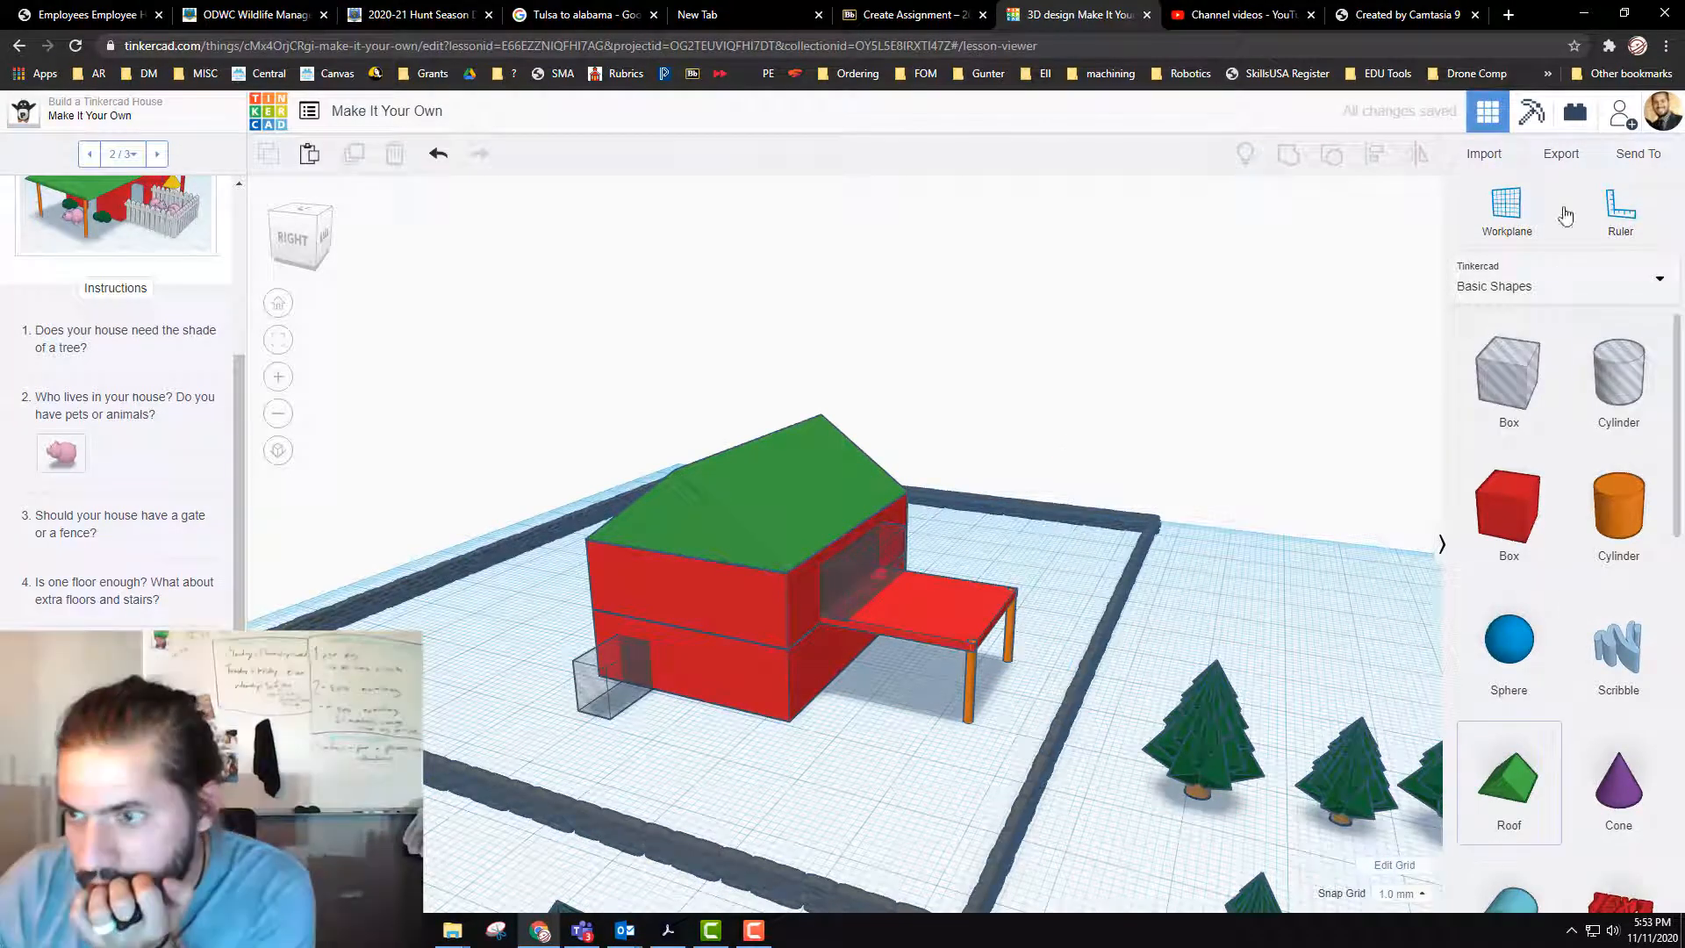
Step: Browse both pages of the Vehicles & Machines category in the Shape Library
{"action": "left_click", "coordinate": [1585, 290]}
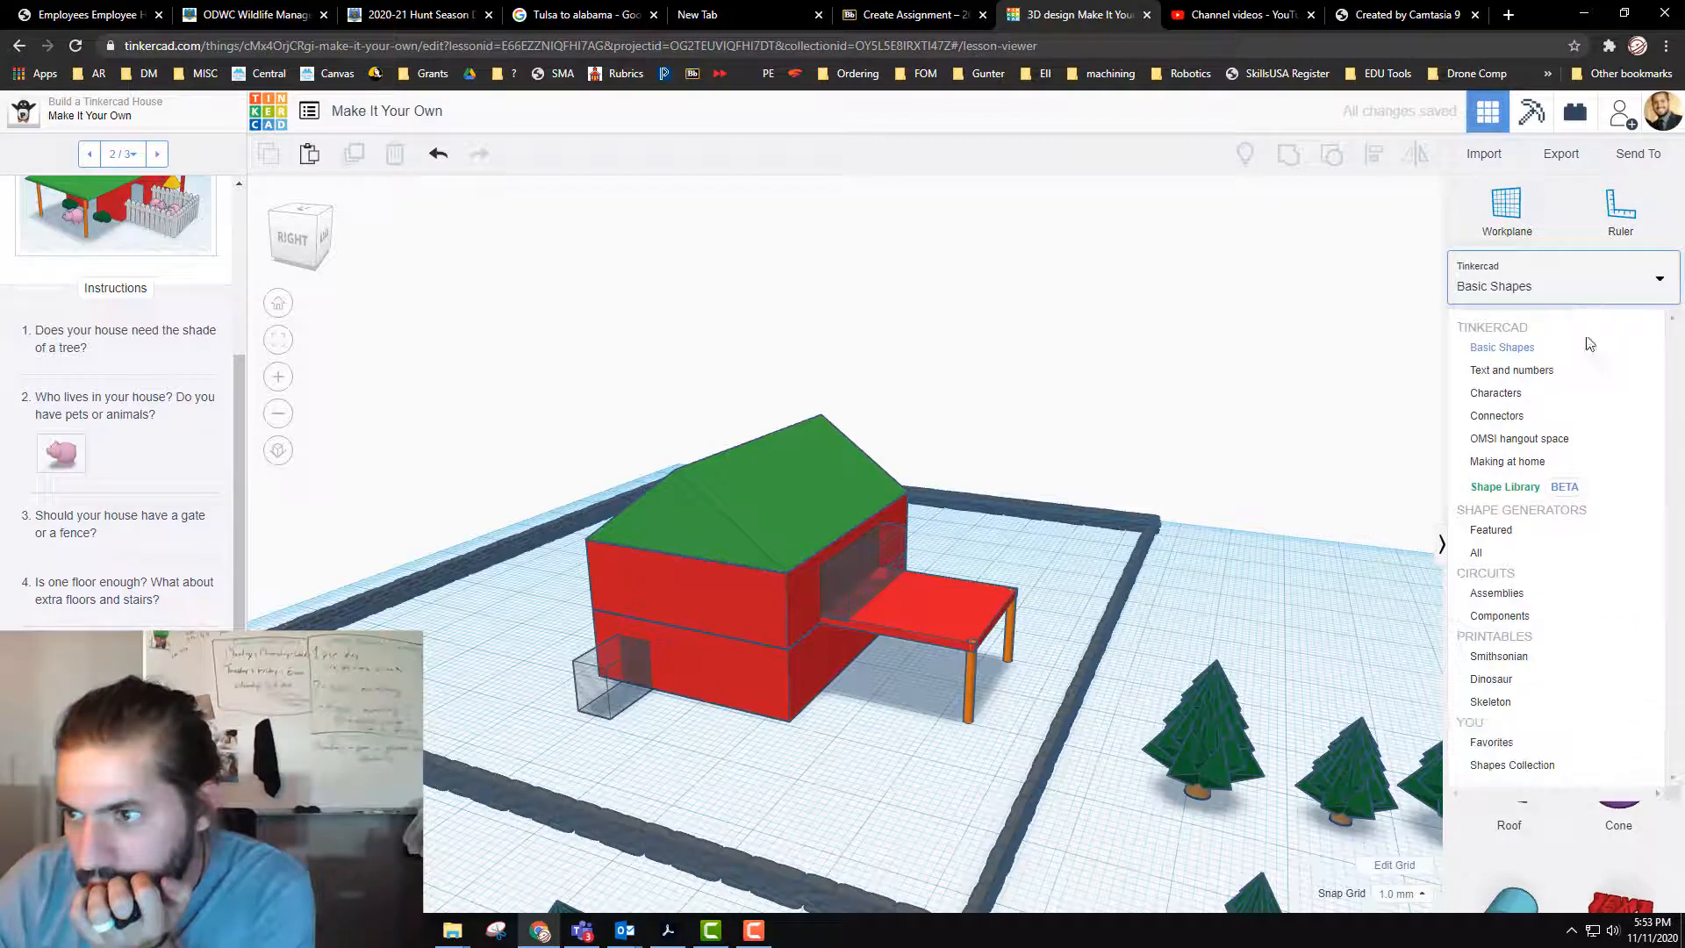
{"action": "left_click", "coordinate": [1534, 489]}
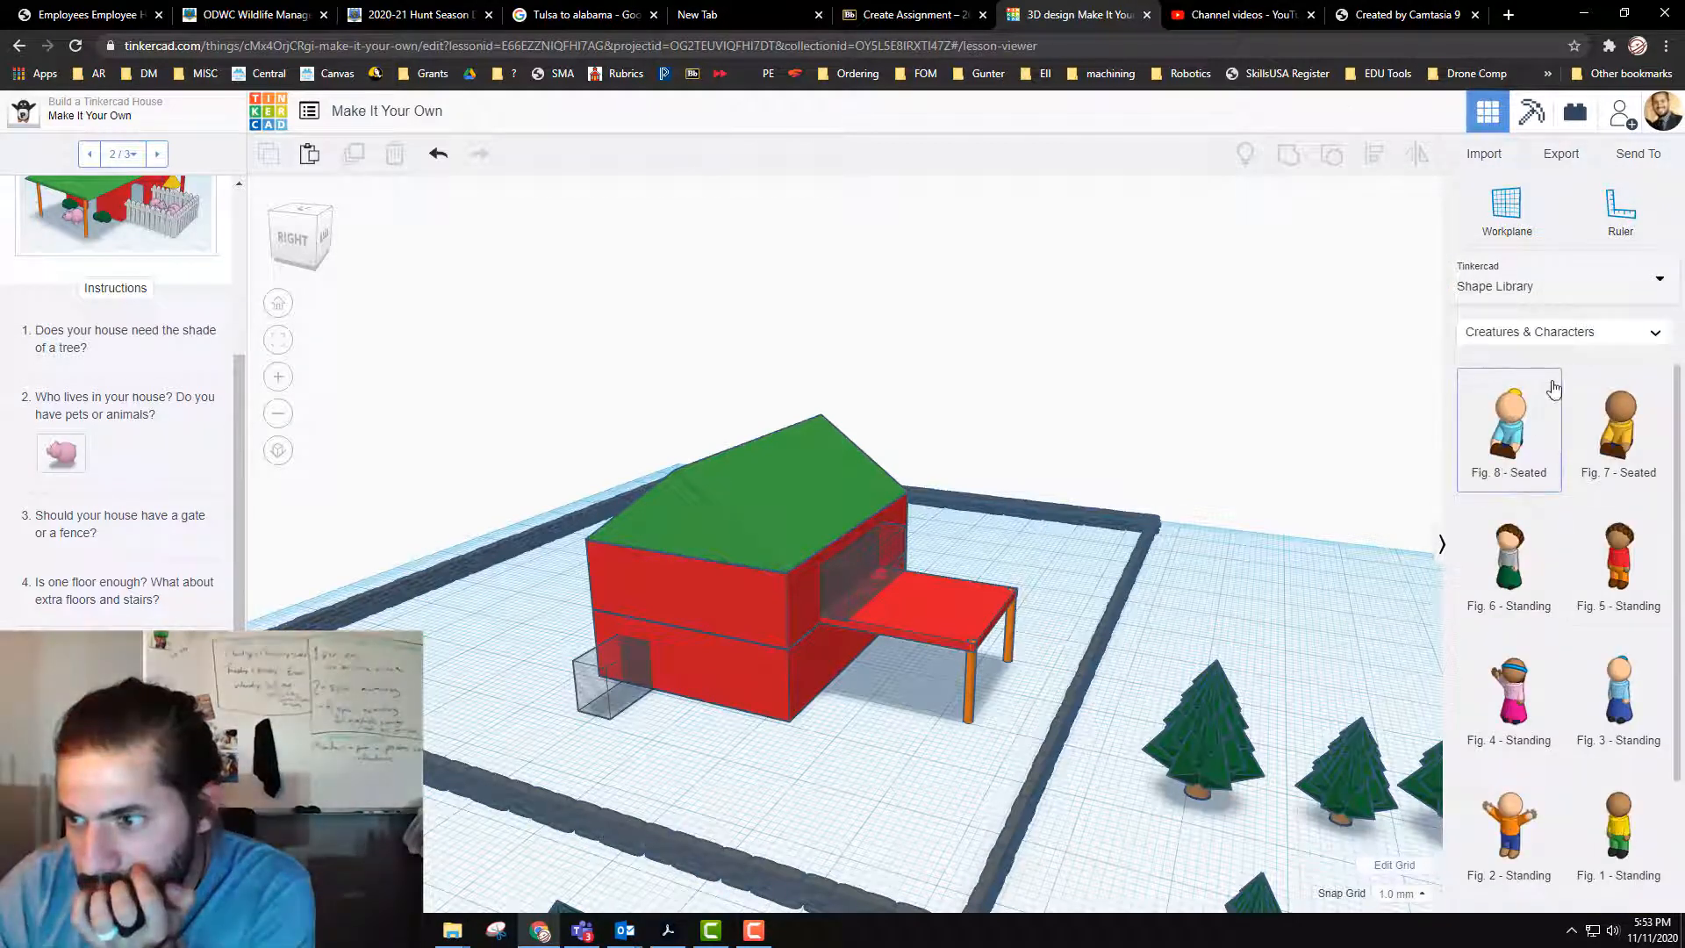
{"action": "left_click", "coordinate": [1572, 338]}
{"action": "left_click", "coordinate": [1572, 428]}
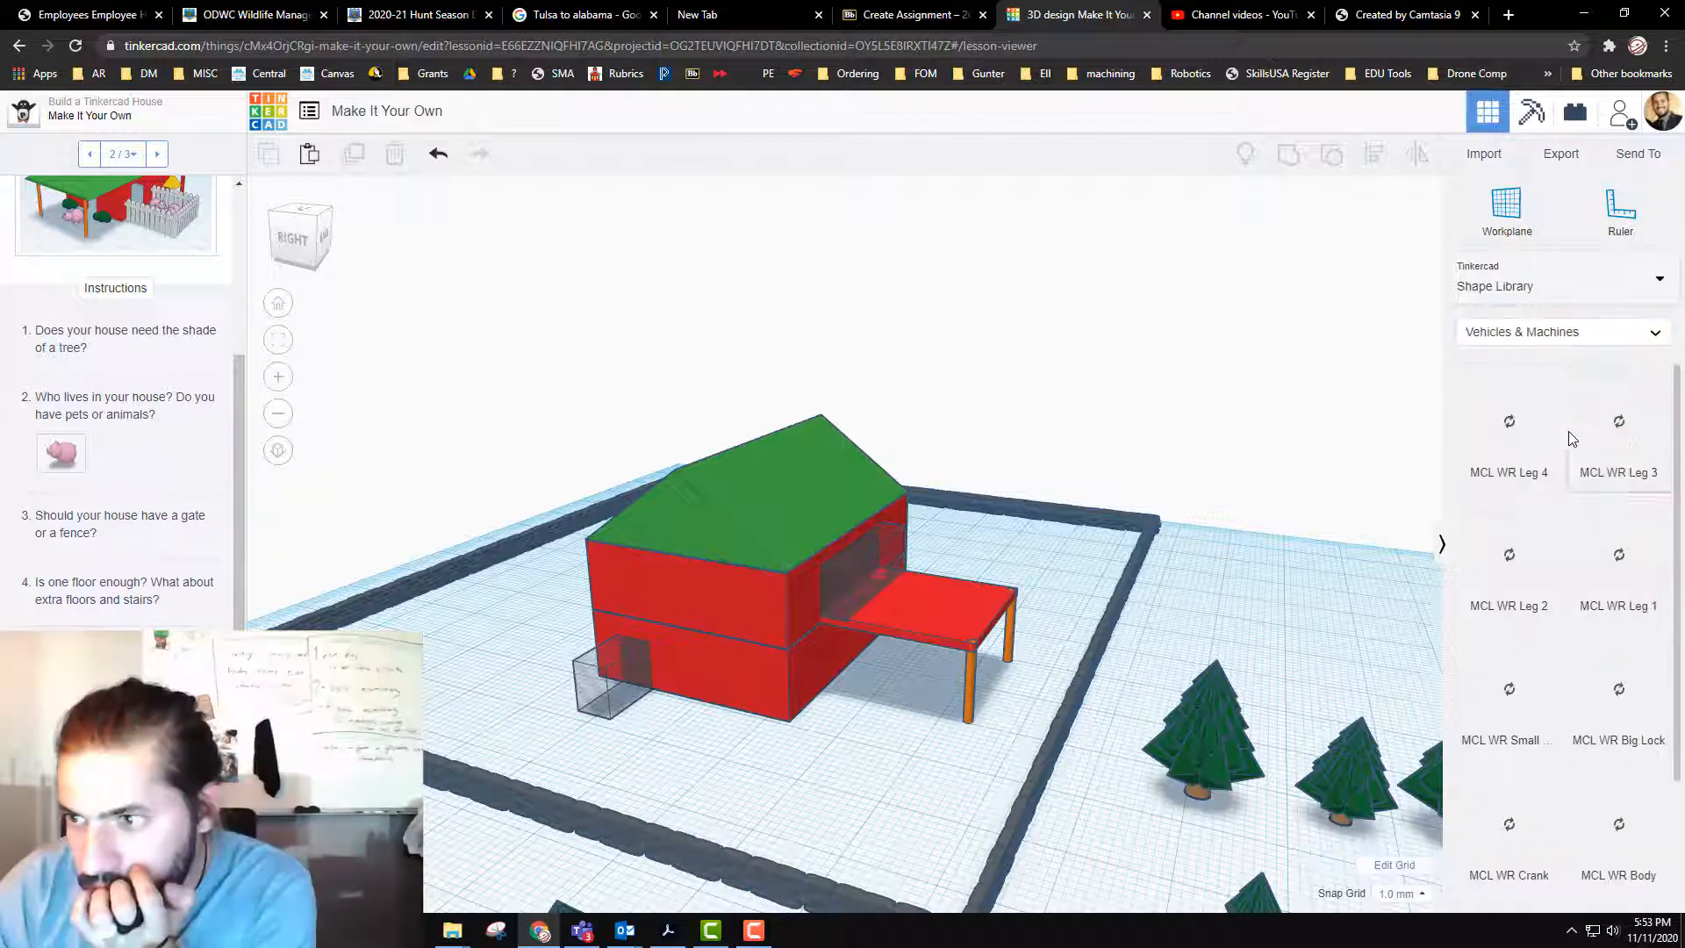
{"action": "scroll", "coordinate": [1615, 772], "scroll_direction": "down", "scroll_amount": 2}
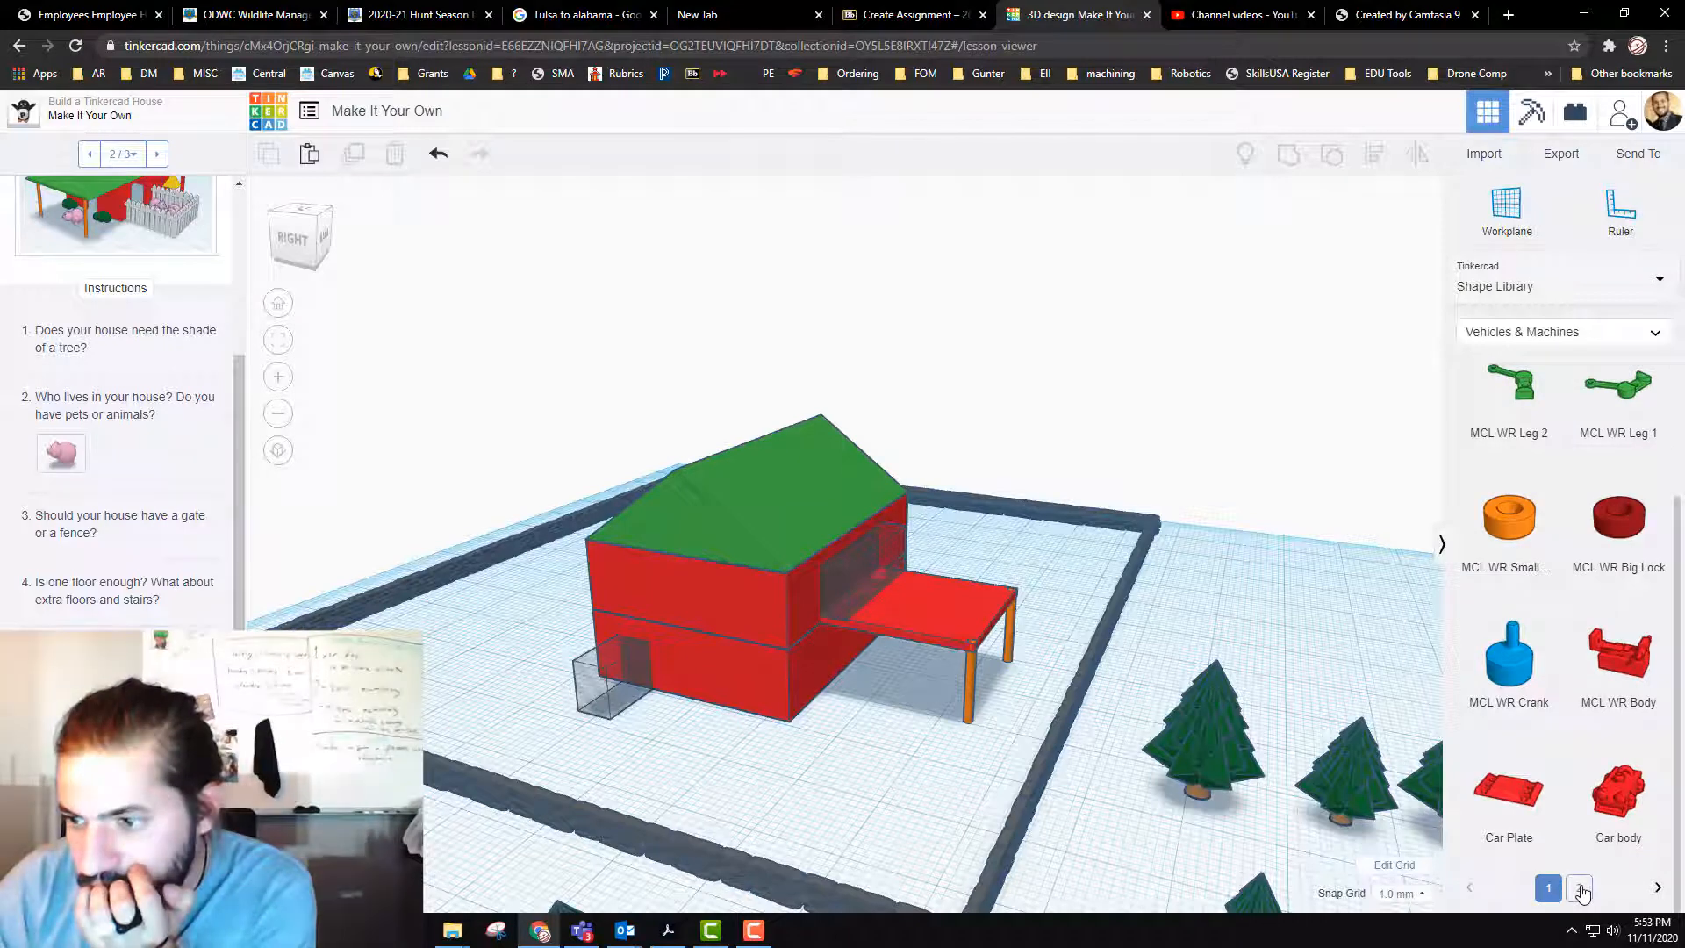
{"action": "left_click", "coordinate": [1579, 887]}
{"action": "scroll", "coordinate": [1601, 691], "scroll_direction": "down", "scroll_amount": 2}
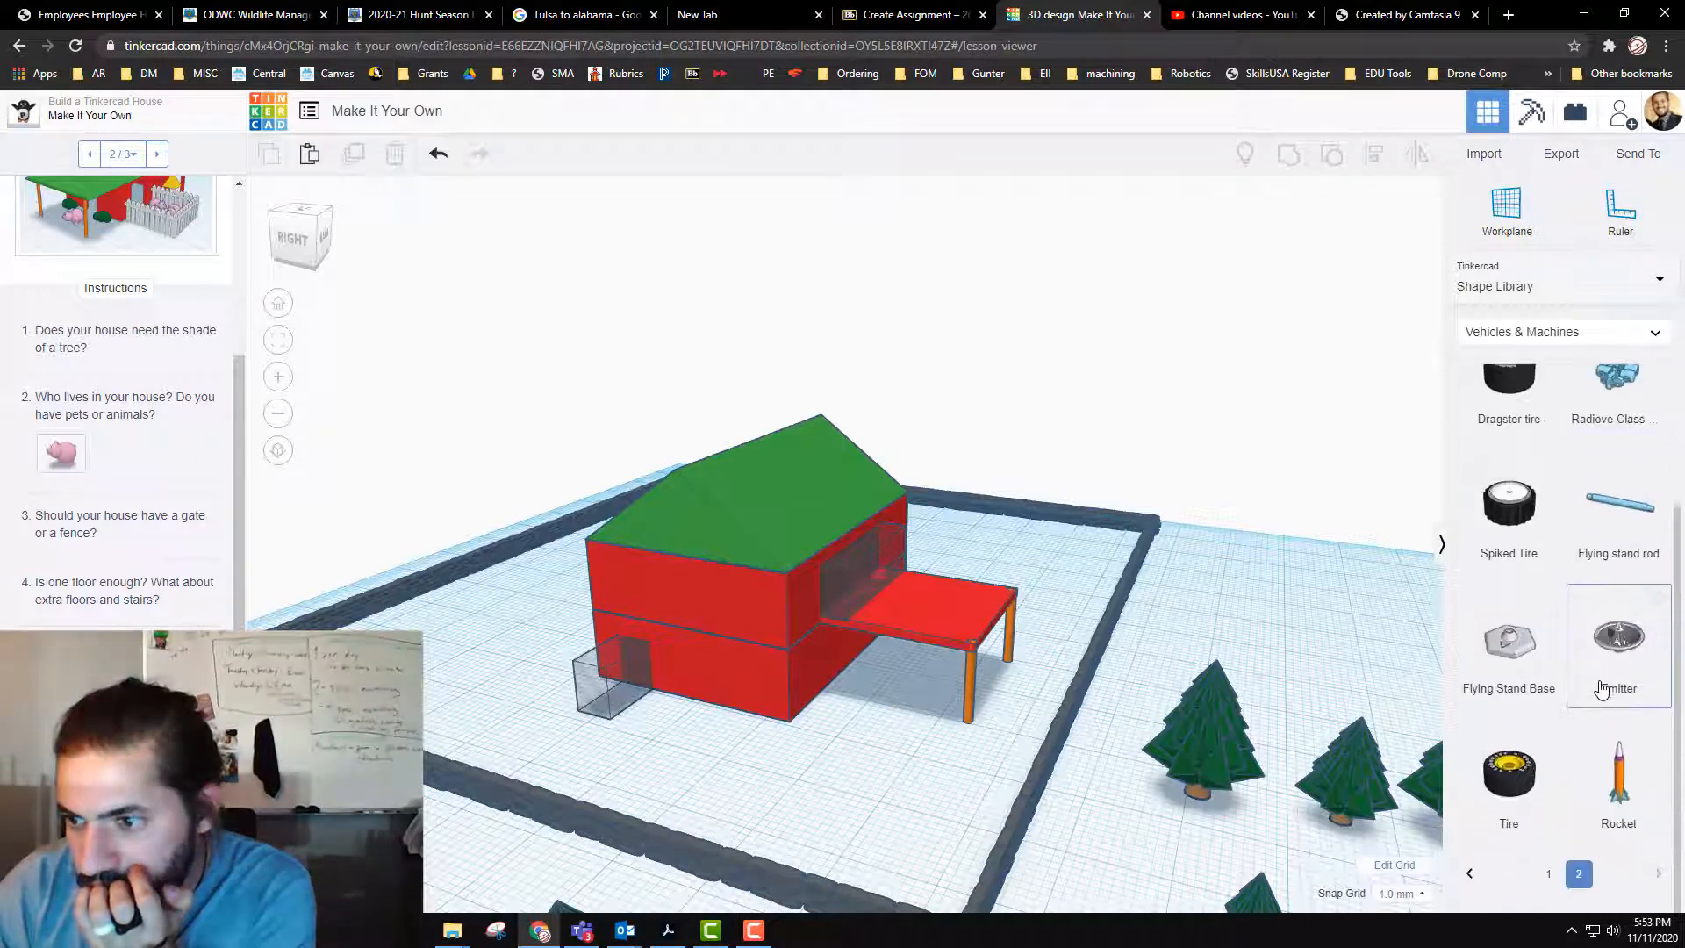
{"action": "scroll", "coordinate": [1601, 692], "scroll_direction": "up", "scroll_amount": 2}
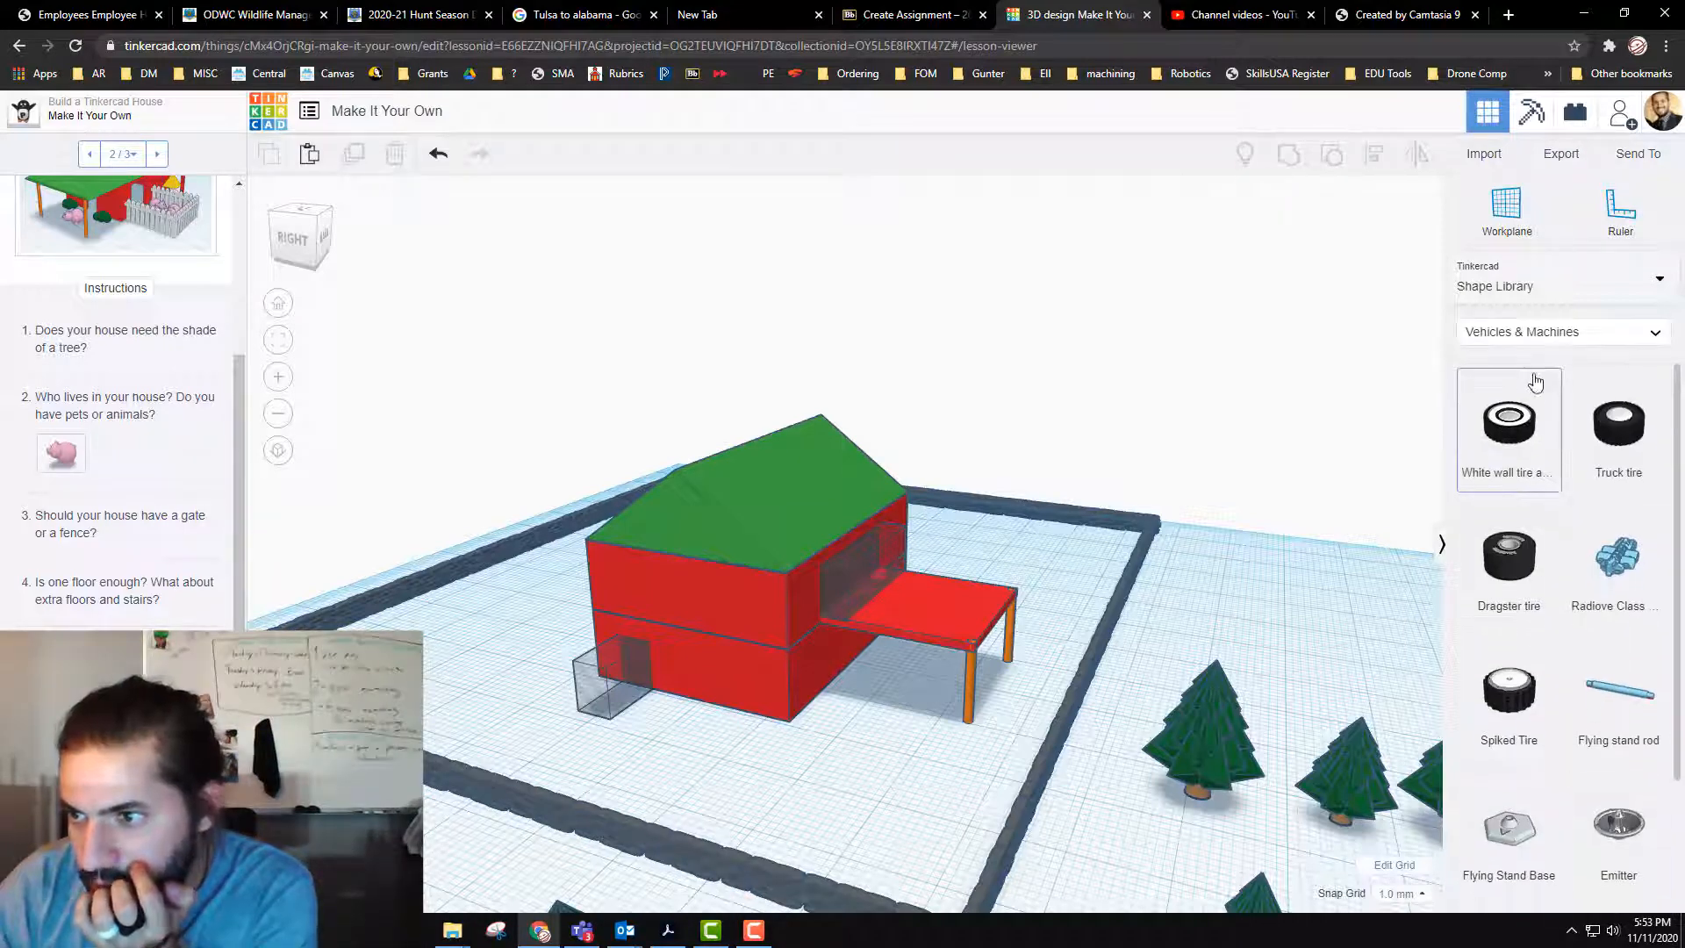
Step: Look through the Design Starters and Structures & Scenery categories of the Shape Library
{"action": "left_click", "coordinate": [1563, 340]}
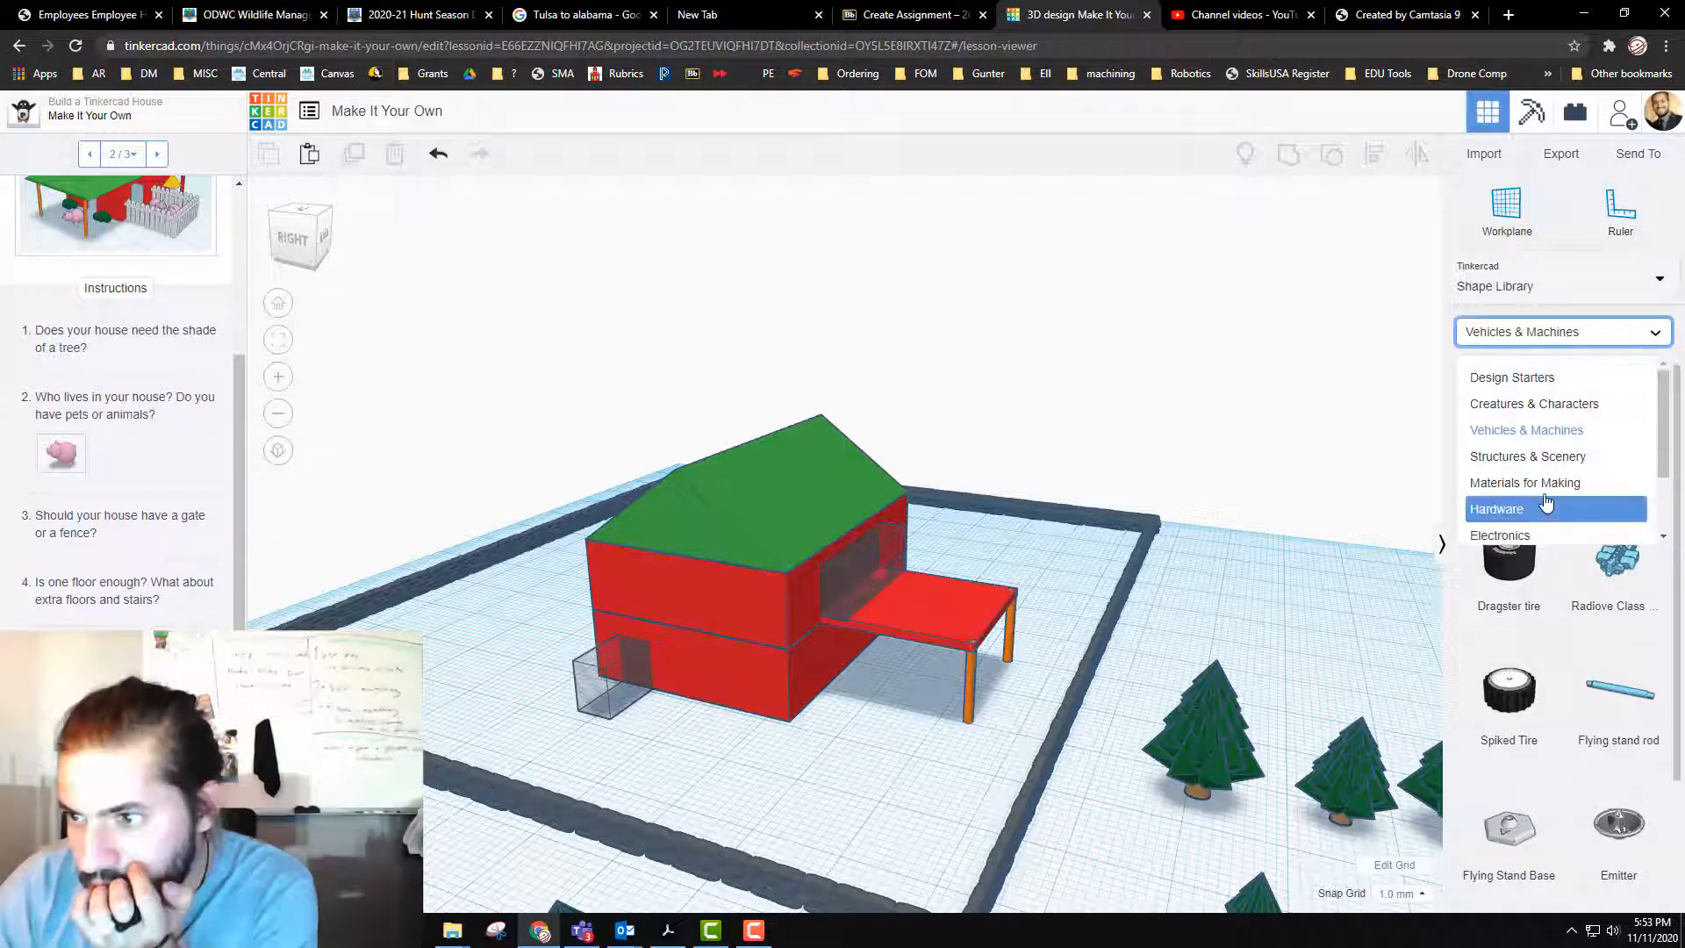
{"action": "left_click", "coordinate": [1550, 377]}
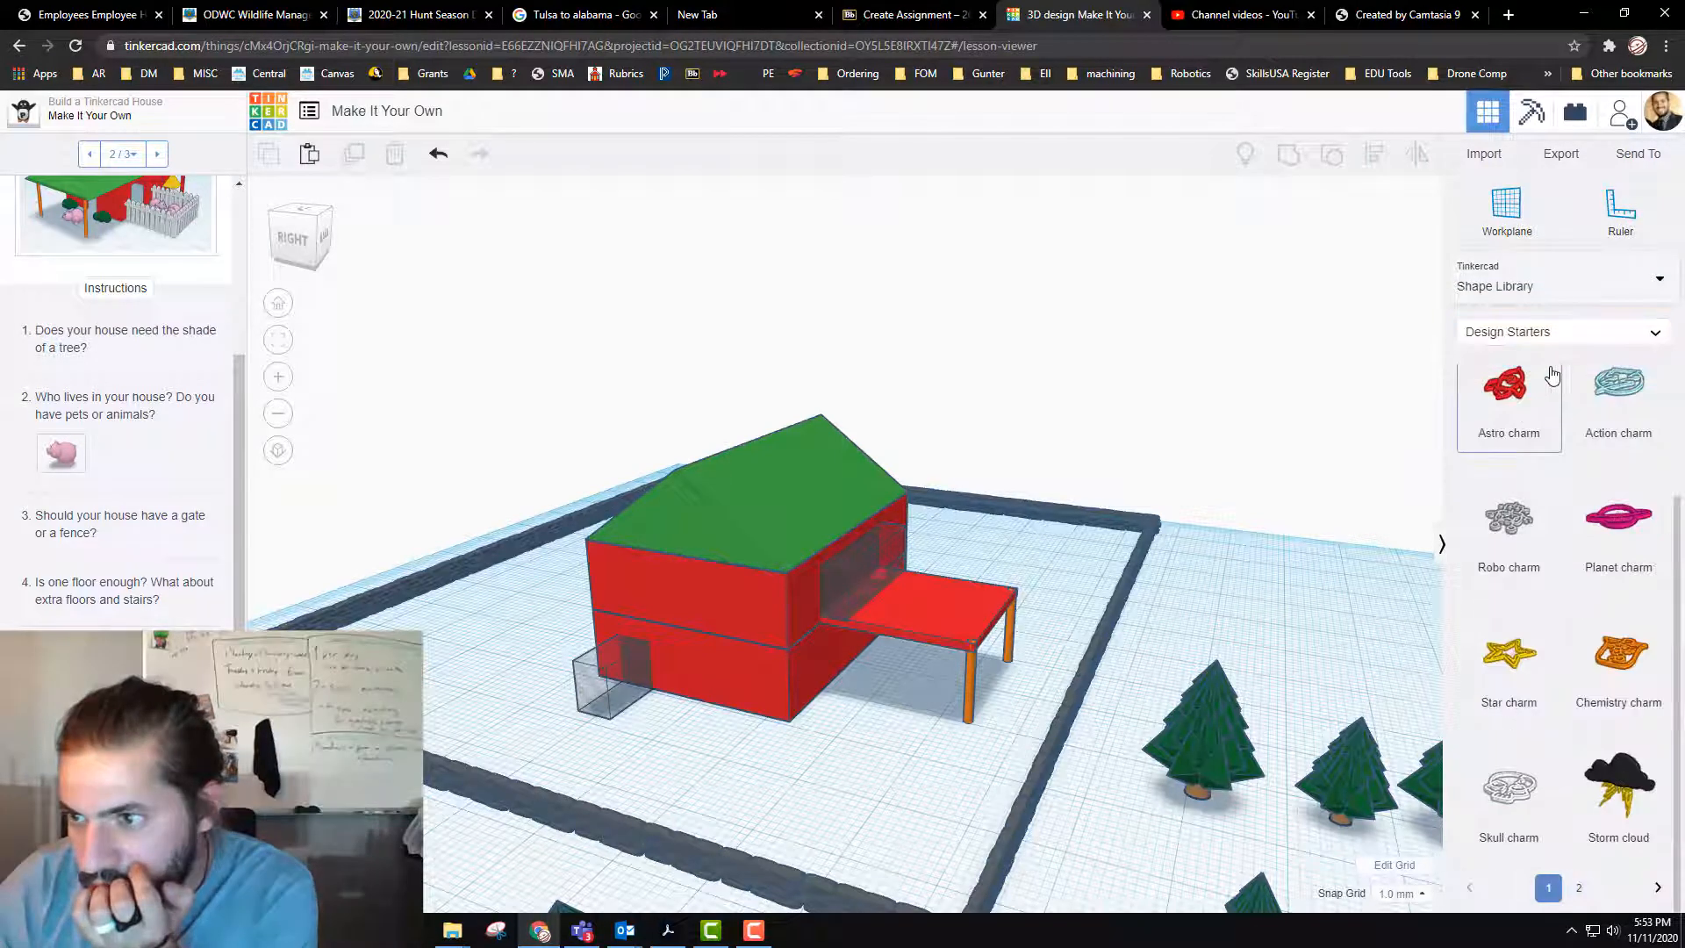
{"action": "left_click", "coordinate": [1579, 874]}
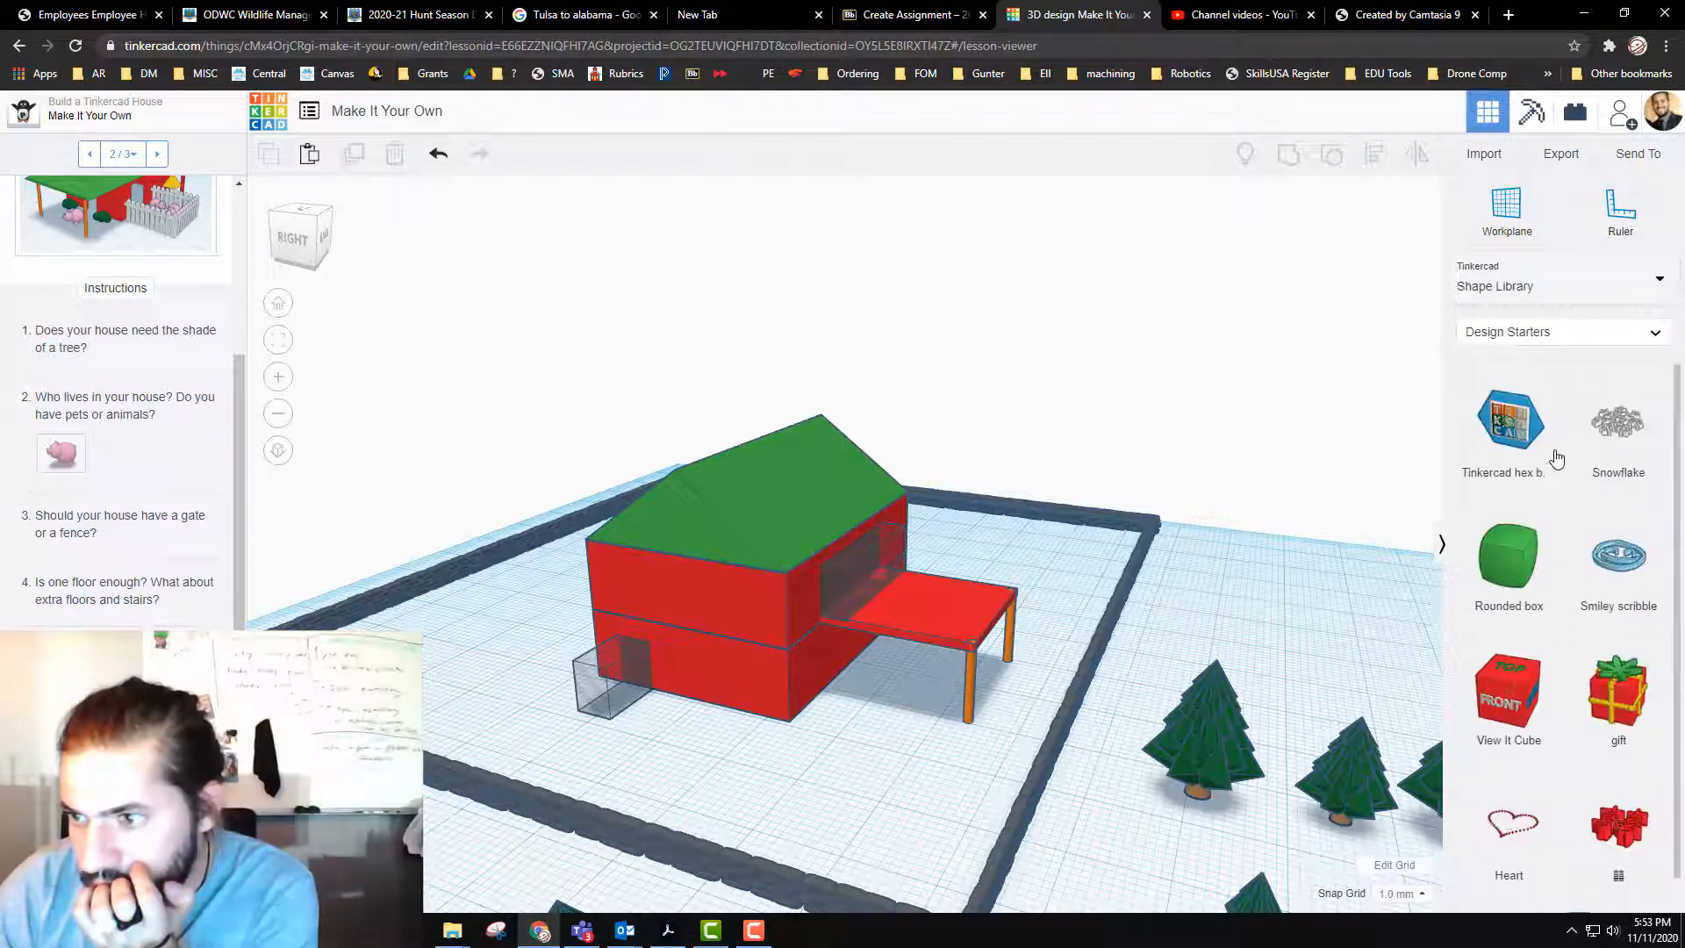
{"action": "scroll", "coordinate": [1569, 461], "scroll_direction": "up", "scroll_amount": 1}
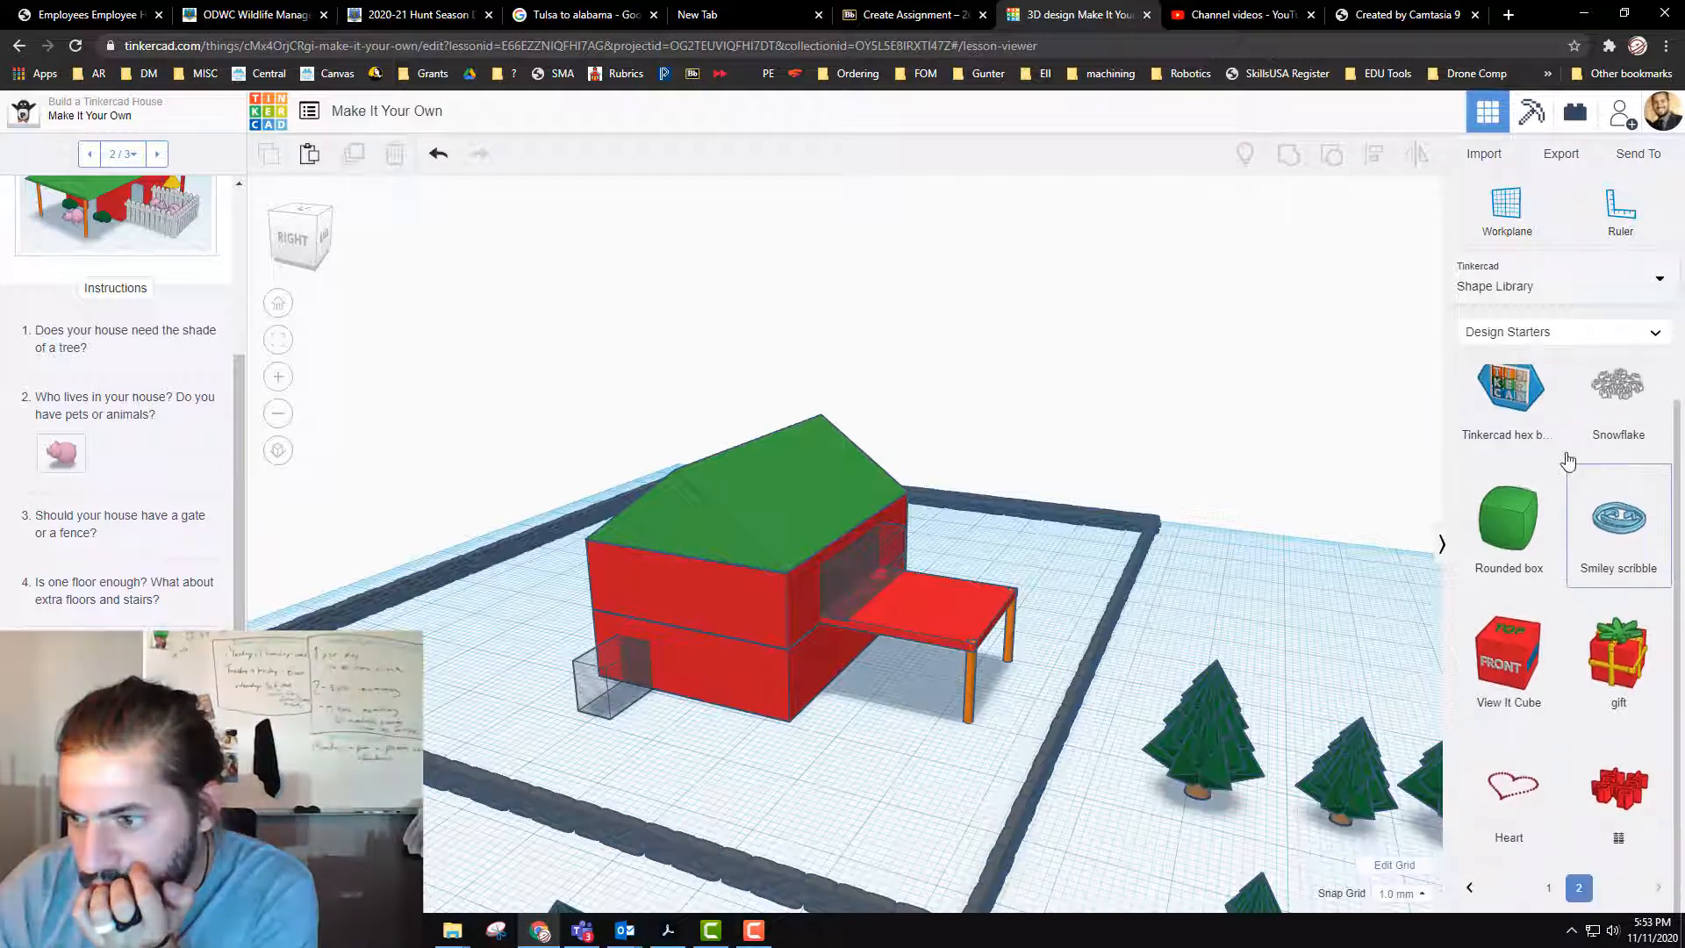
{"action": "left_click", "coordinate": [1591, 294]}
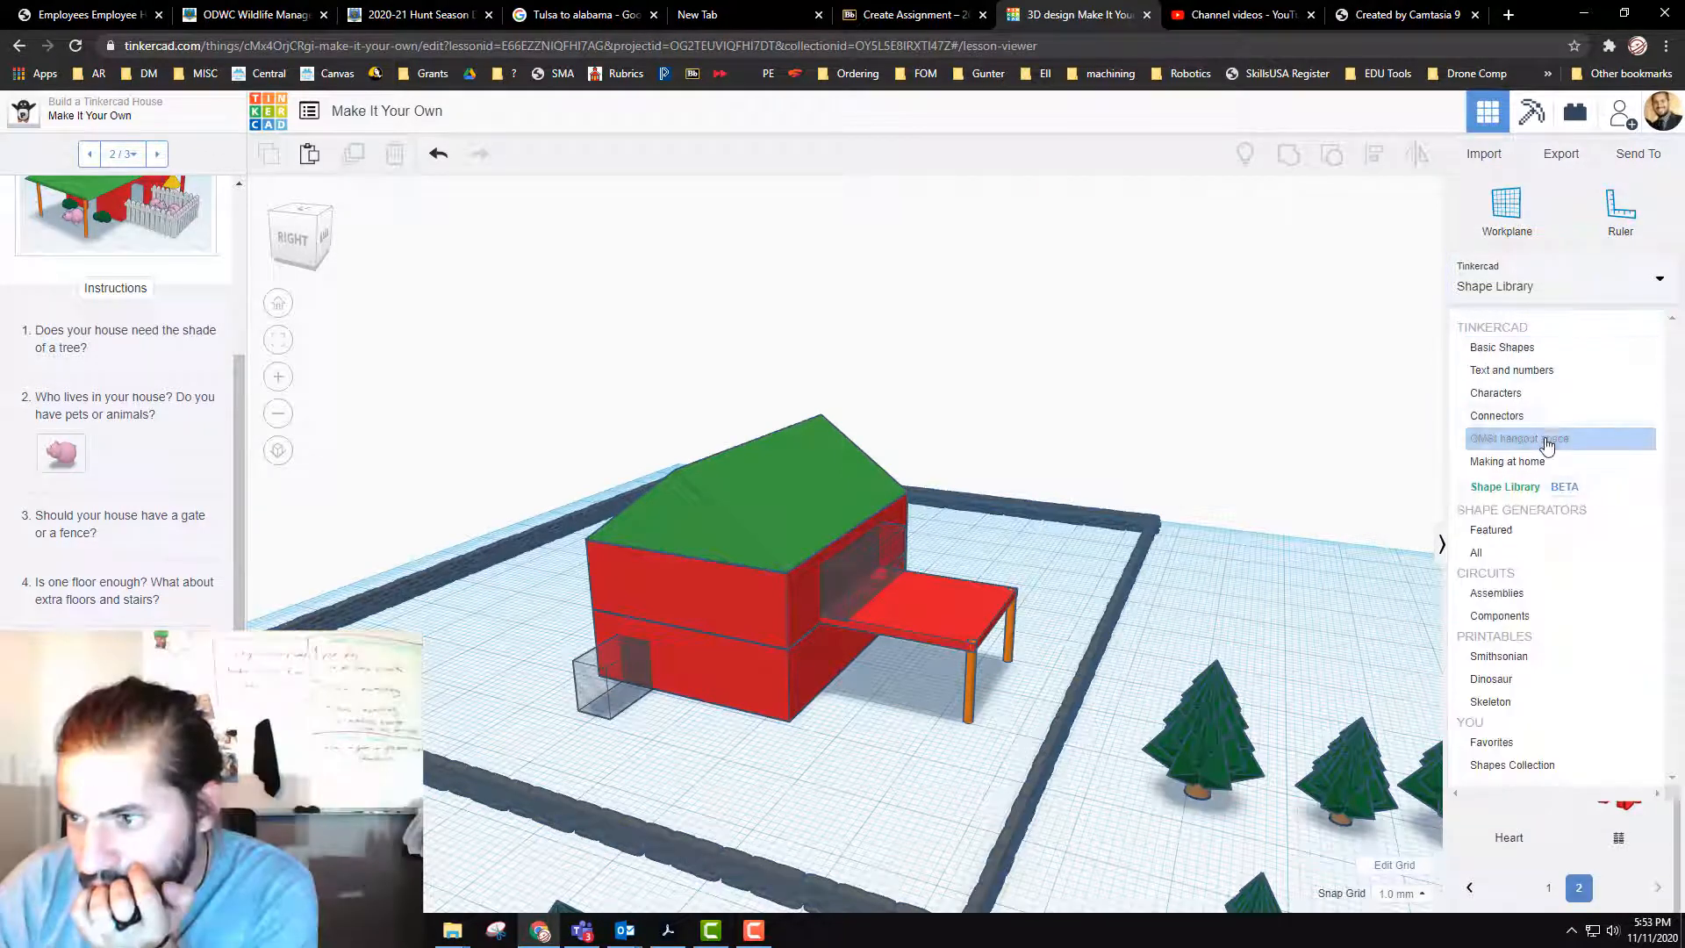
{"action": "left_click", "coordinate": [1537, 488]}
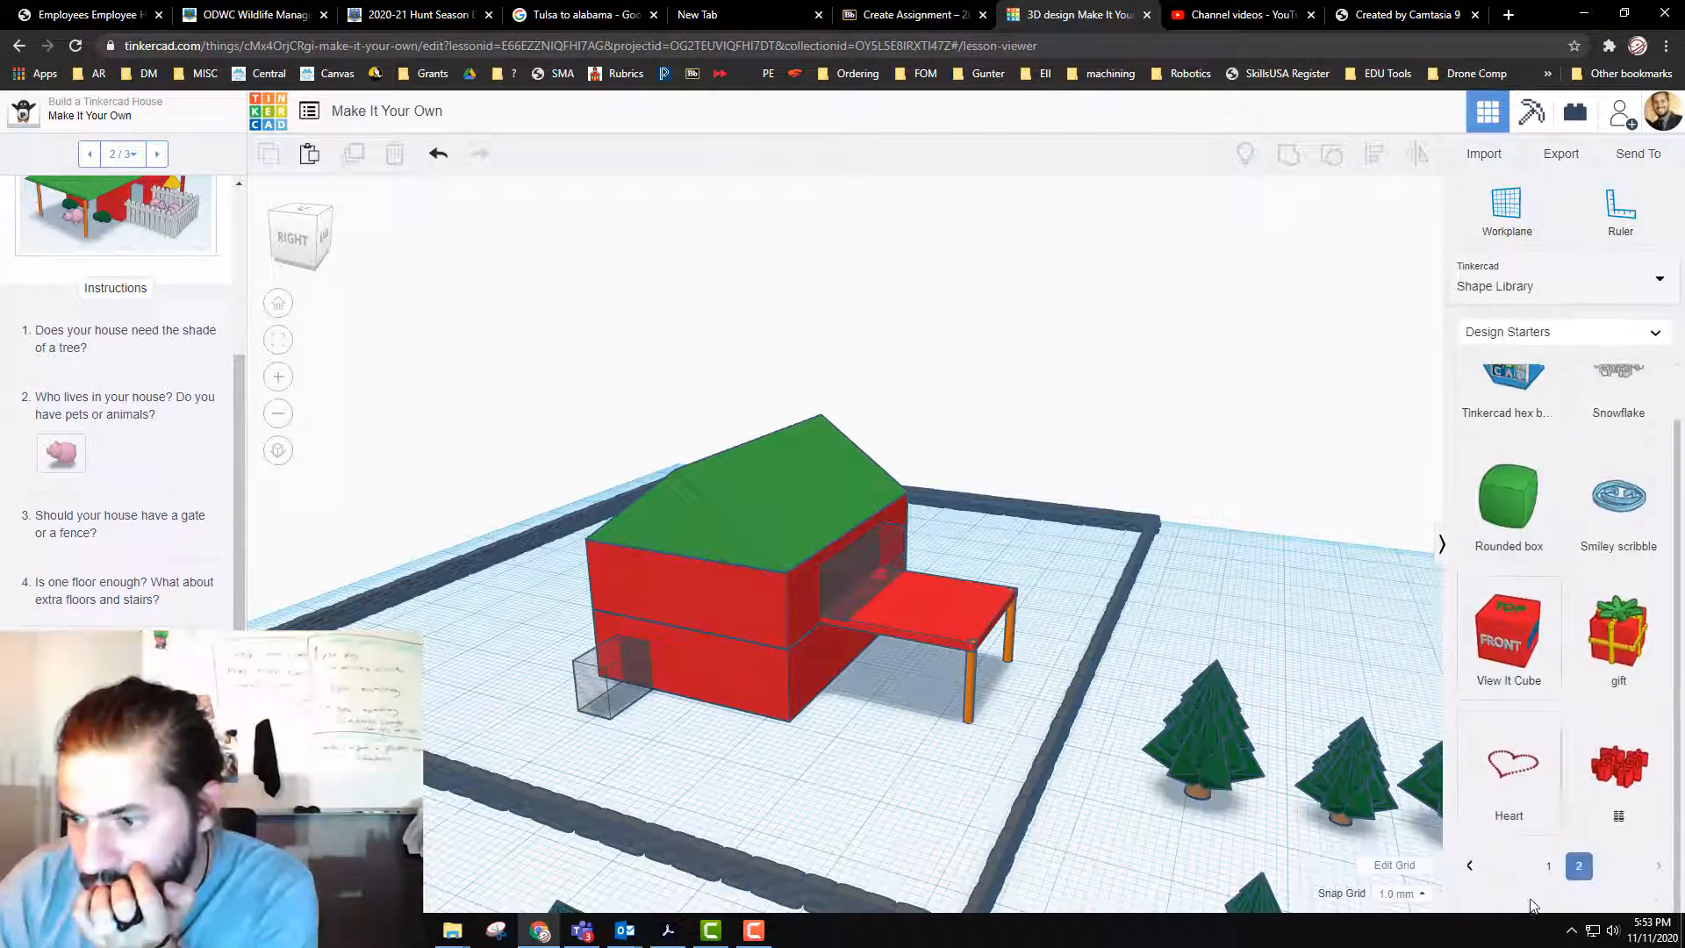
{"action": "scroll", "coordinate": [1528, 487], "scroll_direction": "down", "scroll_amount": 5}
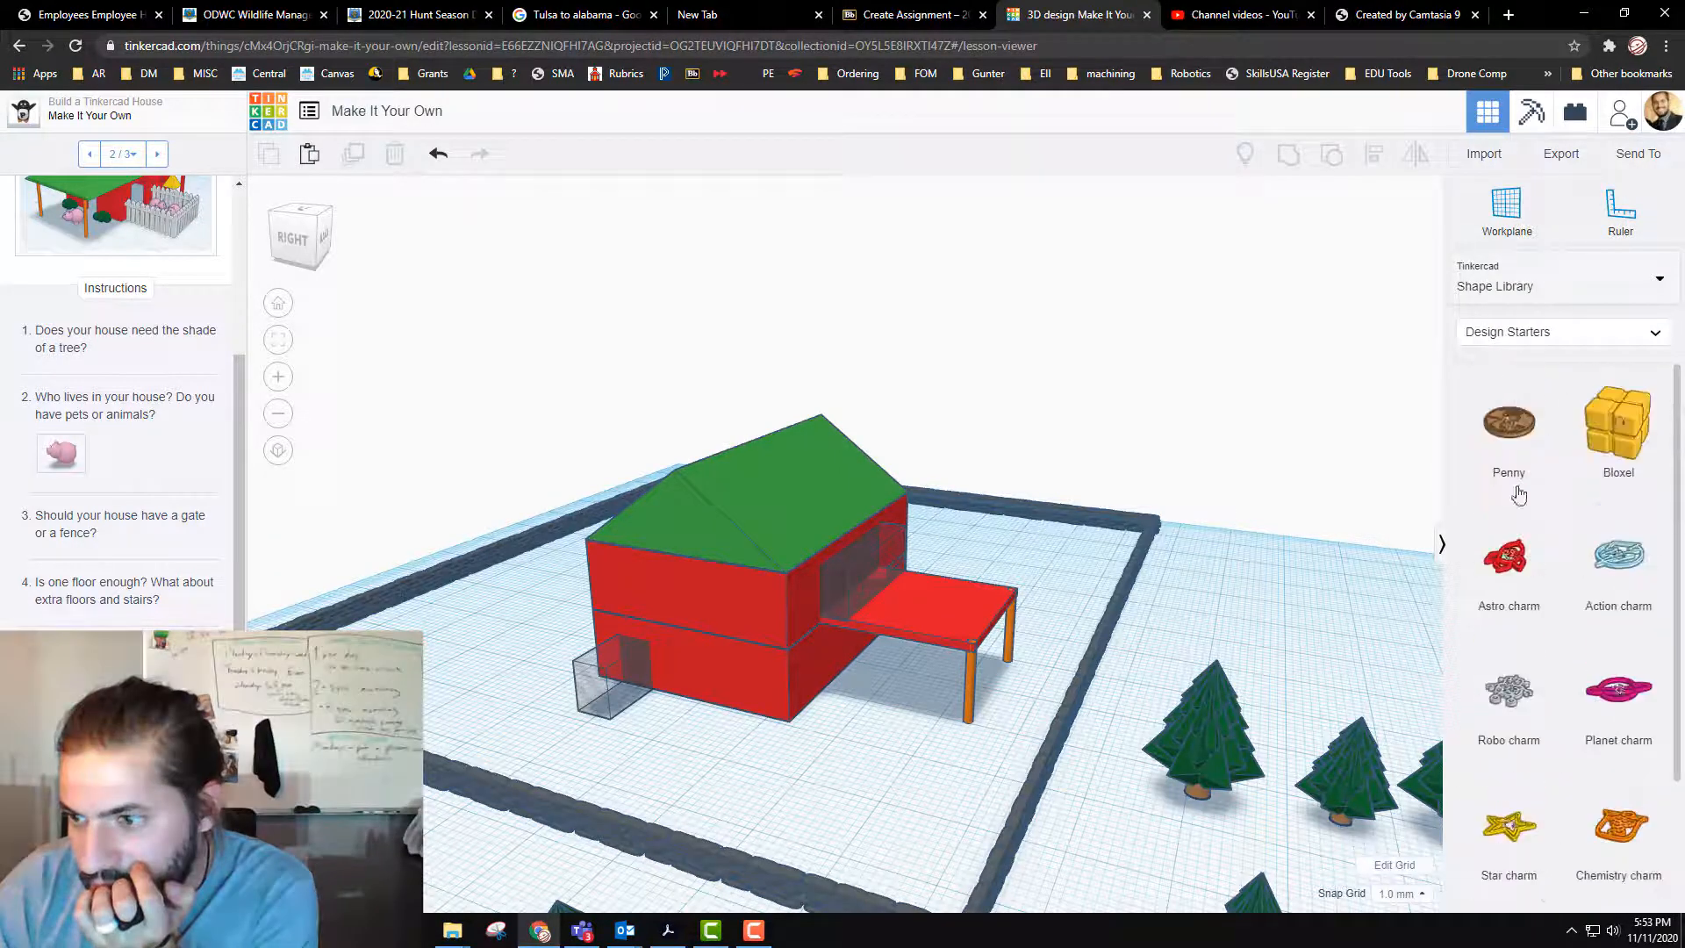
{"action": "left_click", "coordinate": [1544, 332]}
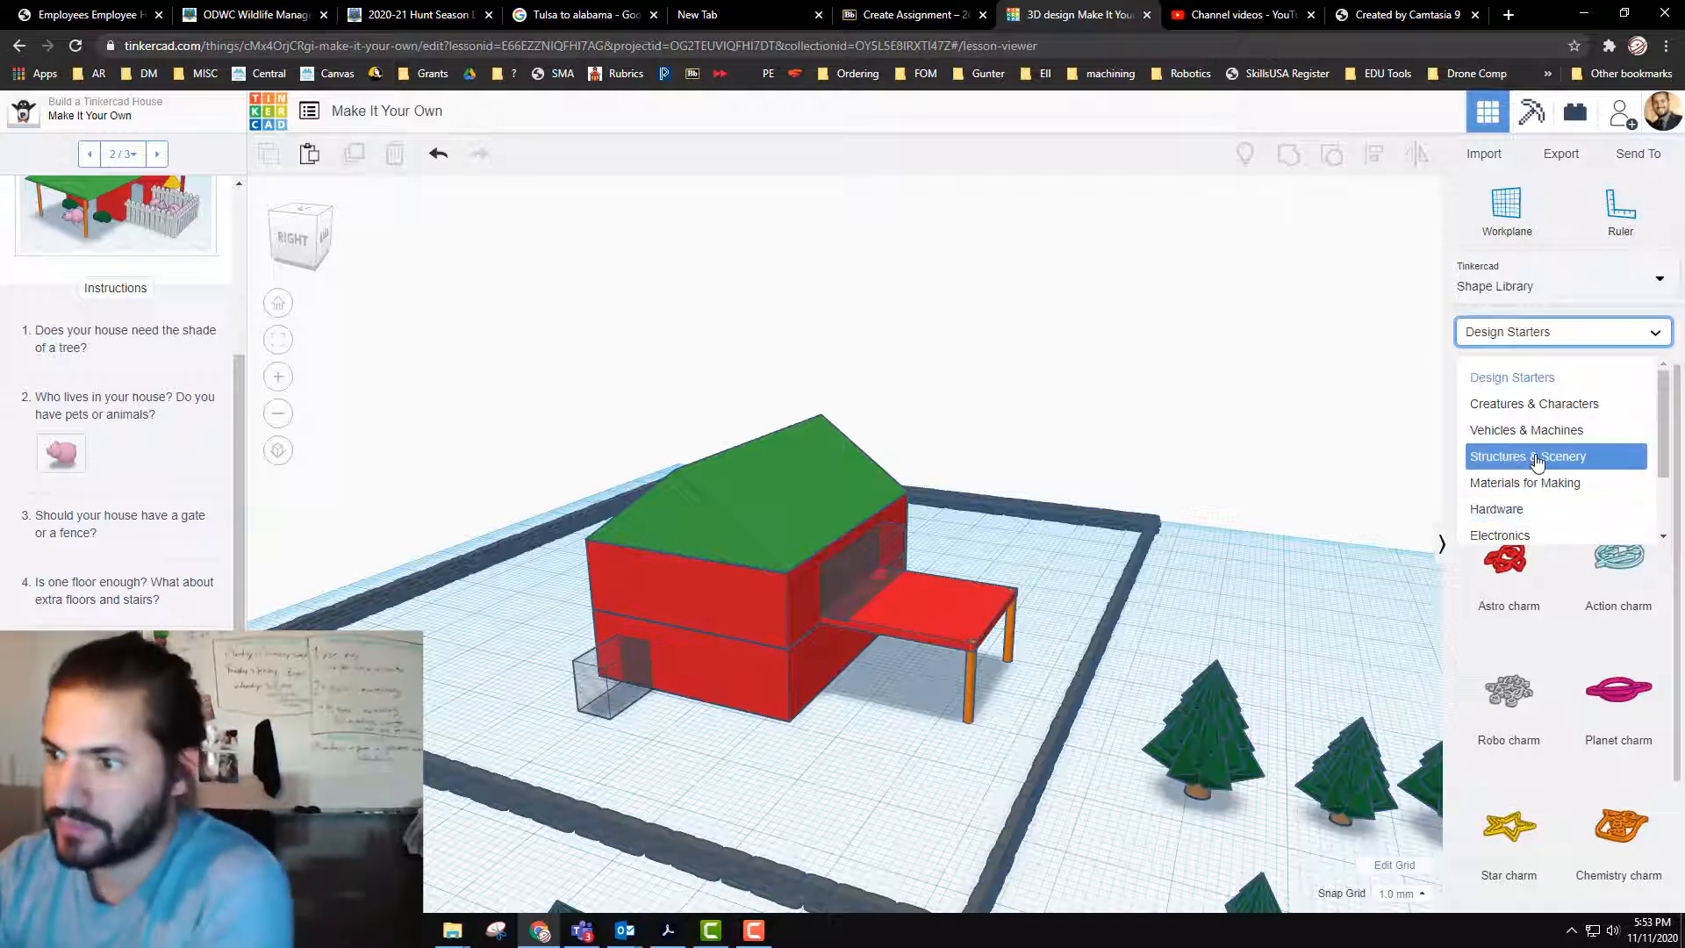
{"action": "left_click", "coordinate": [1535, 458]}
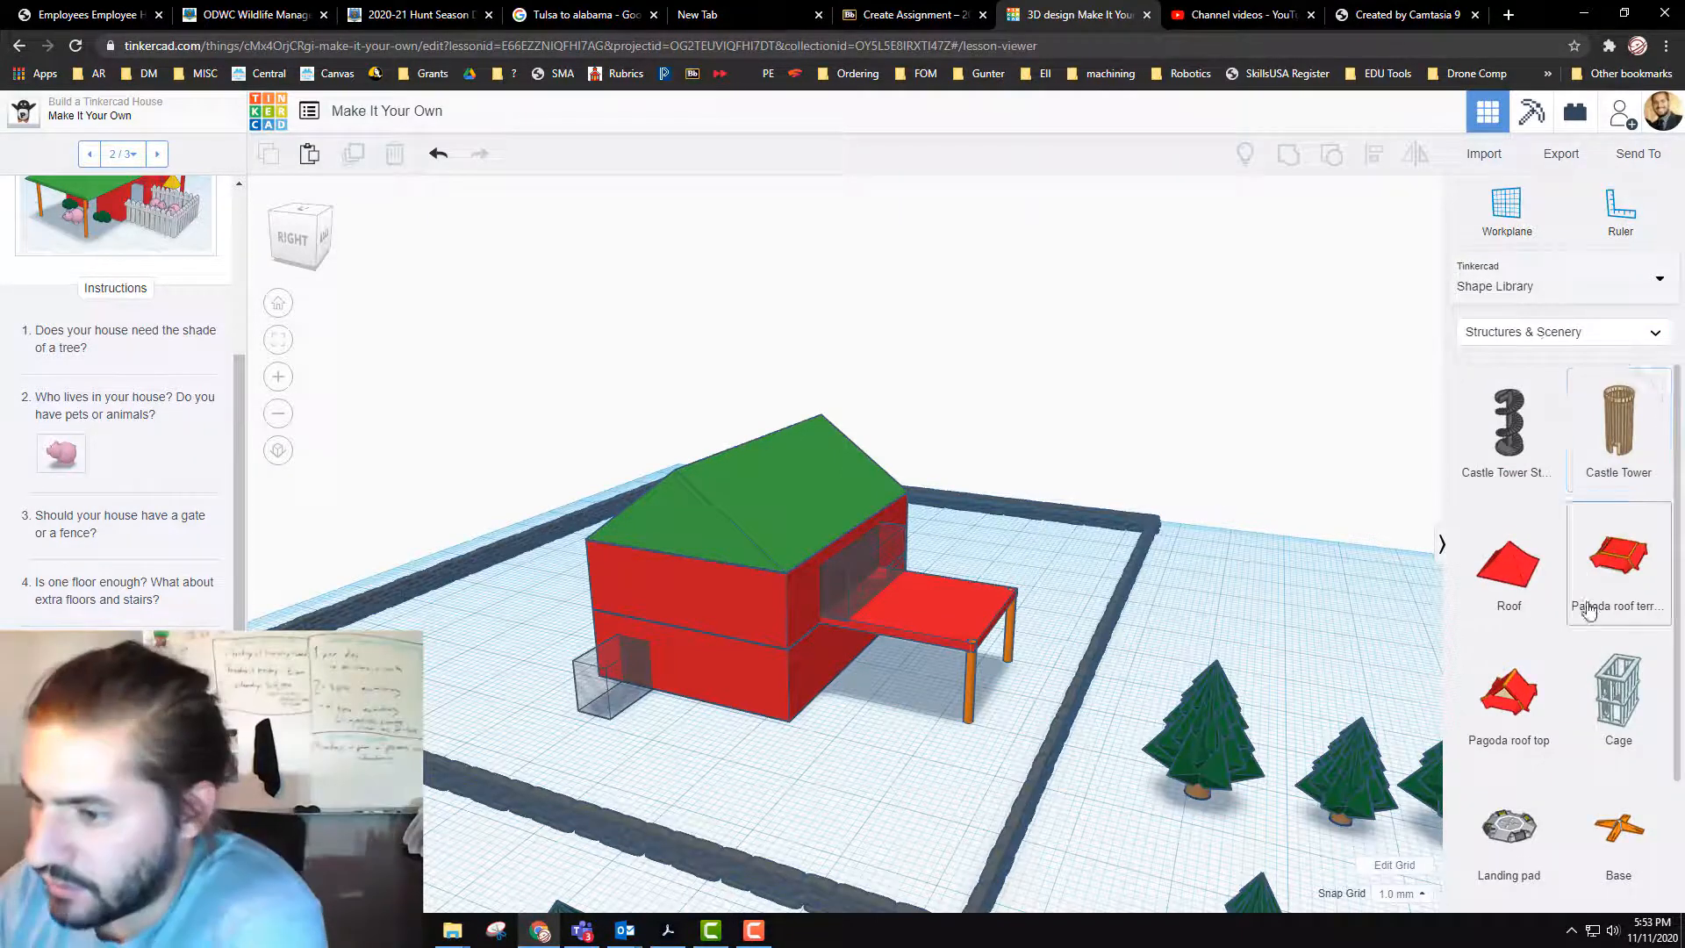
{"action": "scroll", "coordinate": [1585, 606], "scroll_direction": "down", "scroll_amount": 2}
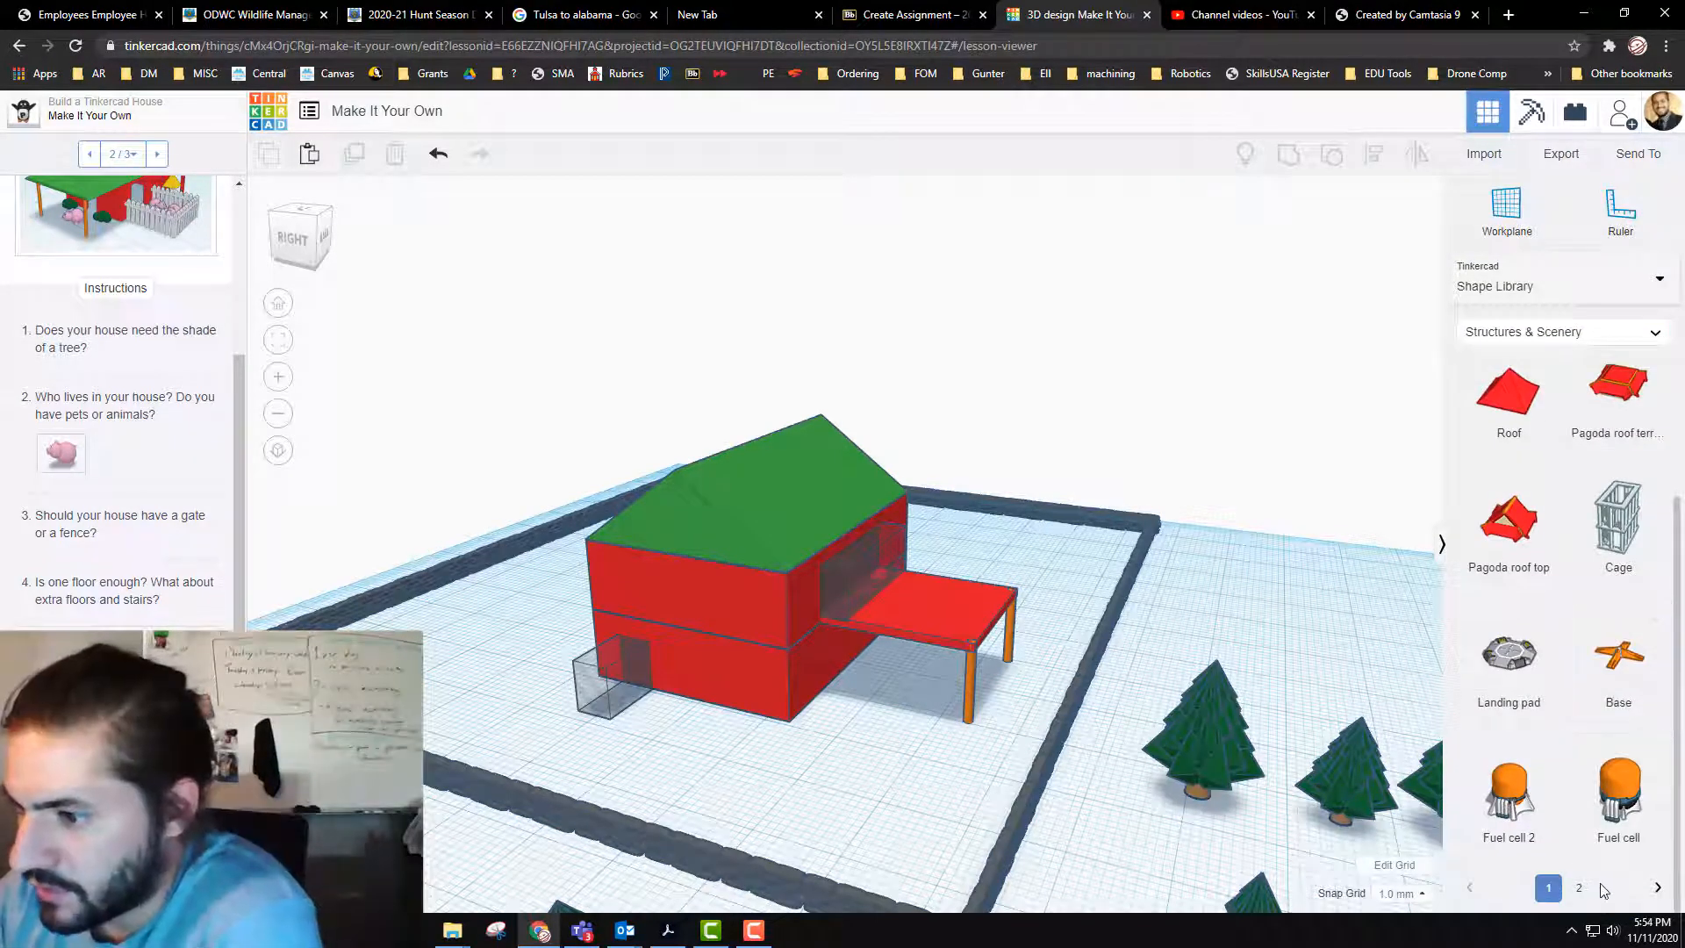
{"action": "left_click", "coordinate": [1579, 887]}
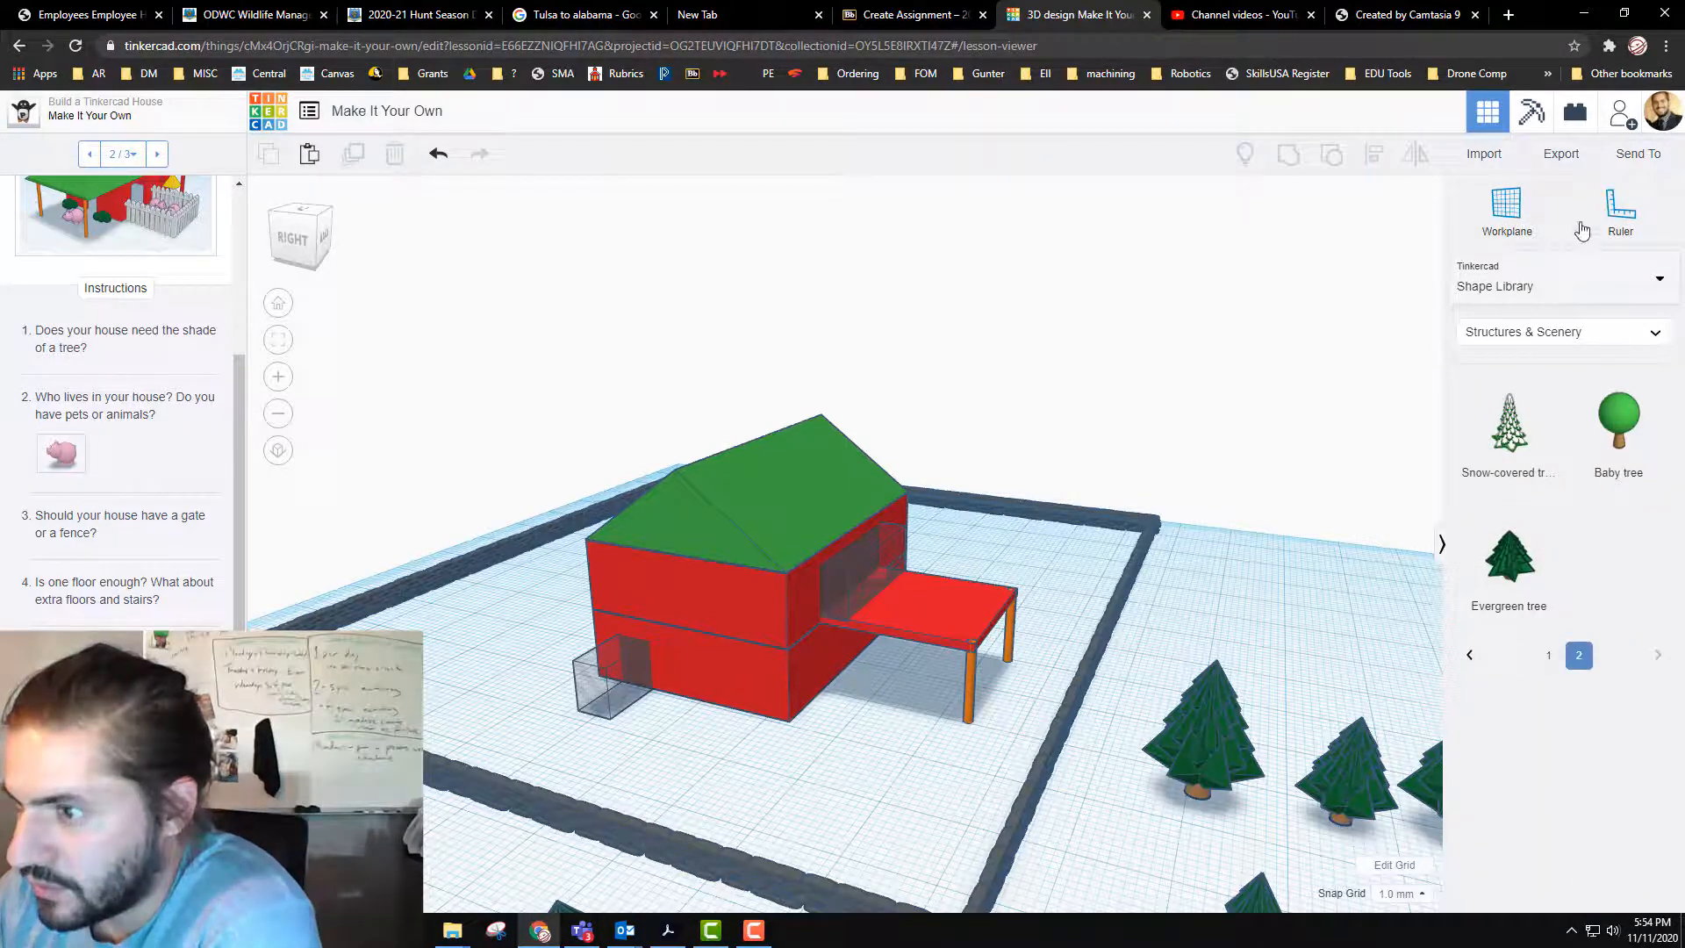
Step: Place a Car body from the Vehicles & Machines shapes beside the balcony and scale it down to about 10 mm high
{"action": "left_click", "coordinate": [1615, 332]}
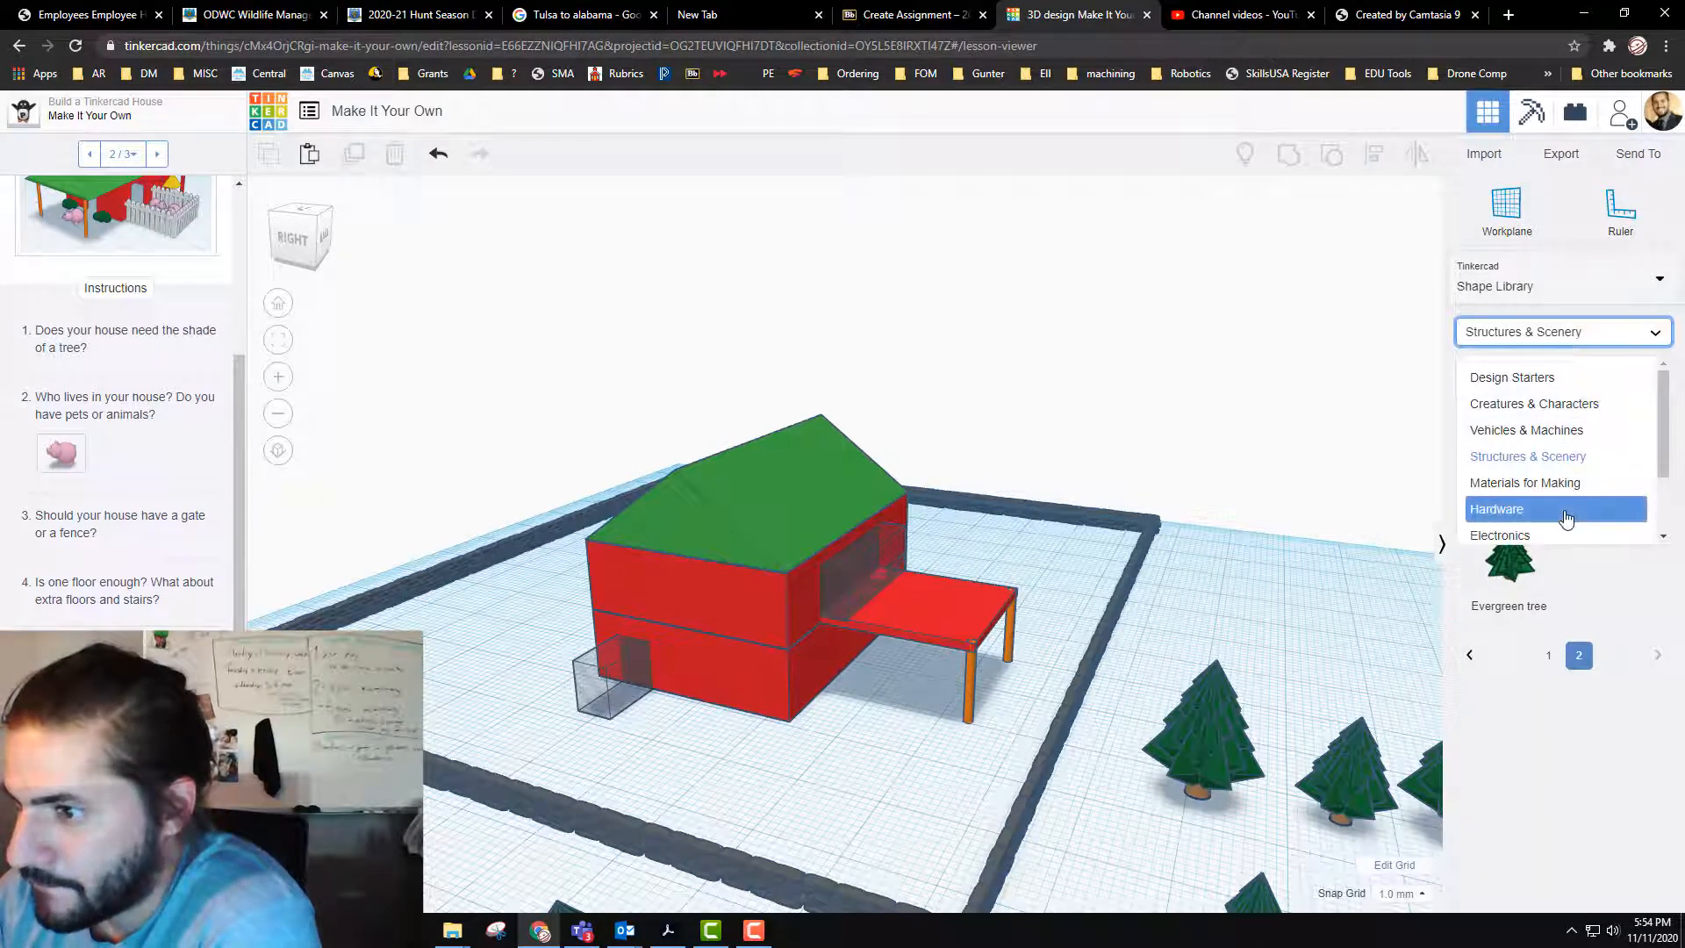
{"action": "left_click", "coordinate": [1578, 430]}
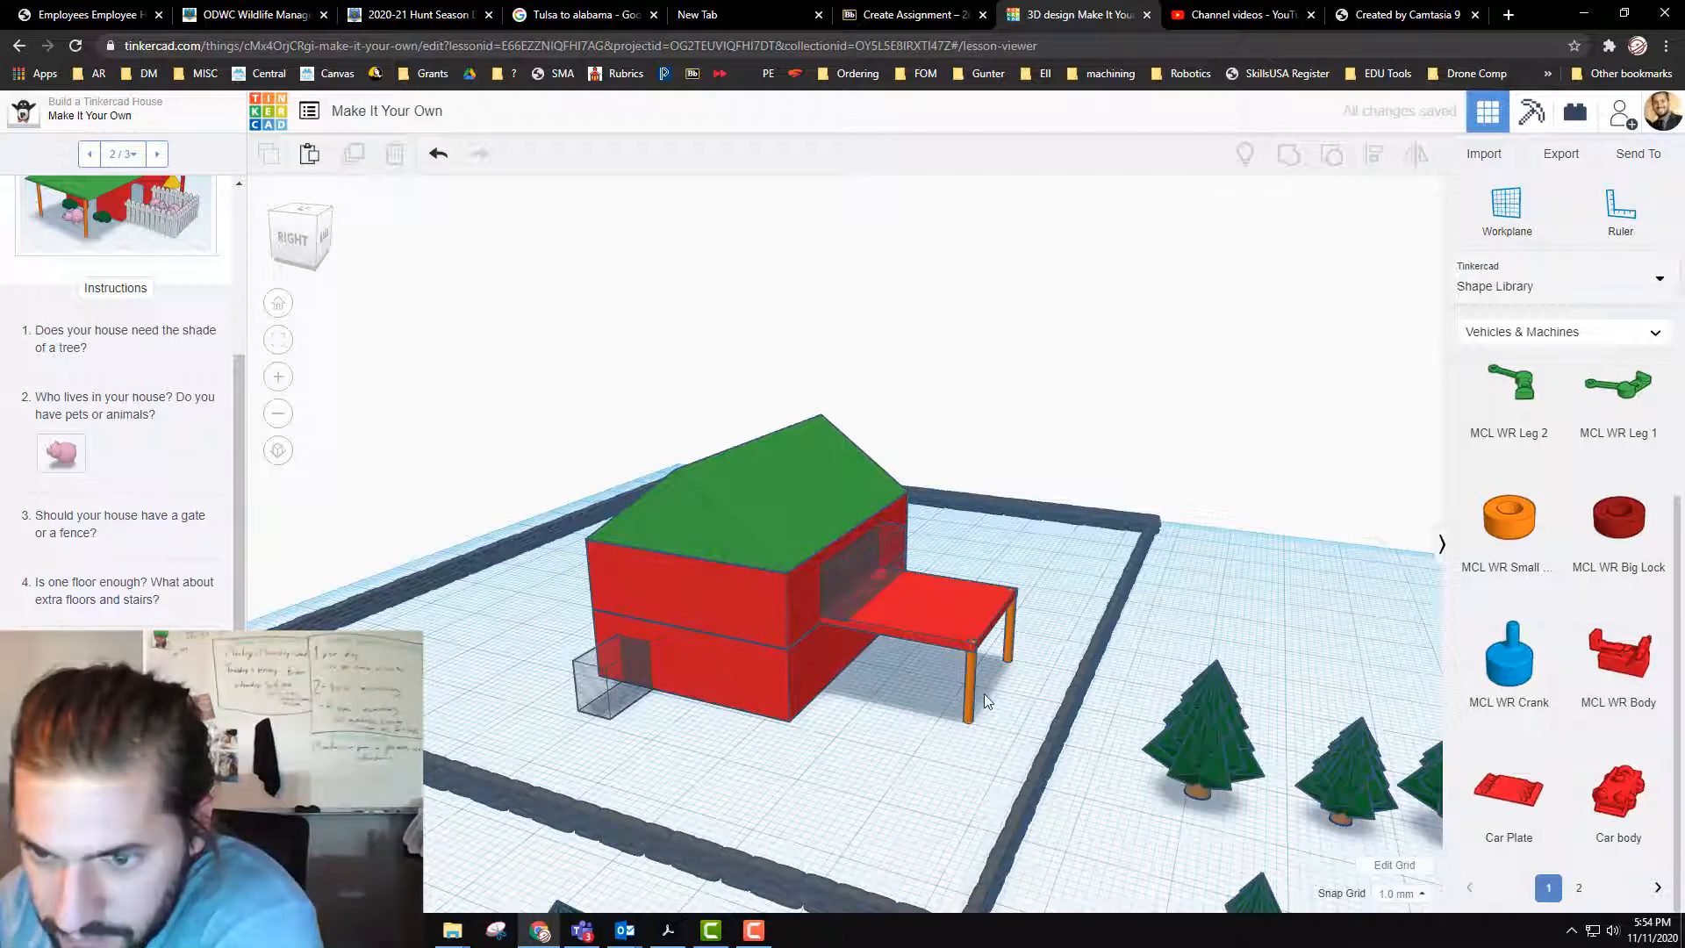
{"action": "left_click_drag", "start_coordinate": [1623, 799], "coordinate": [856, 745]}
{"action": "left_click_drag", "start_coordinate": [944, 681], "coordinate": [1139, 641]}
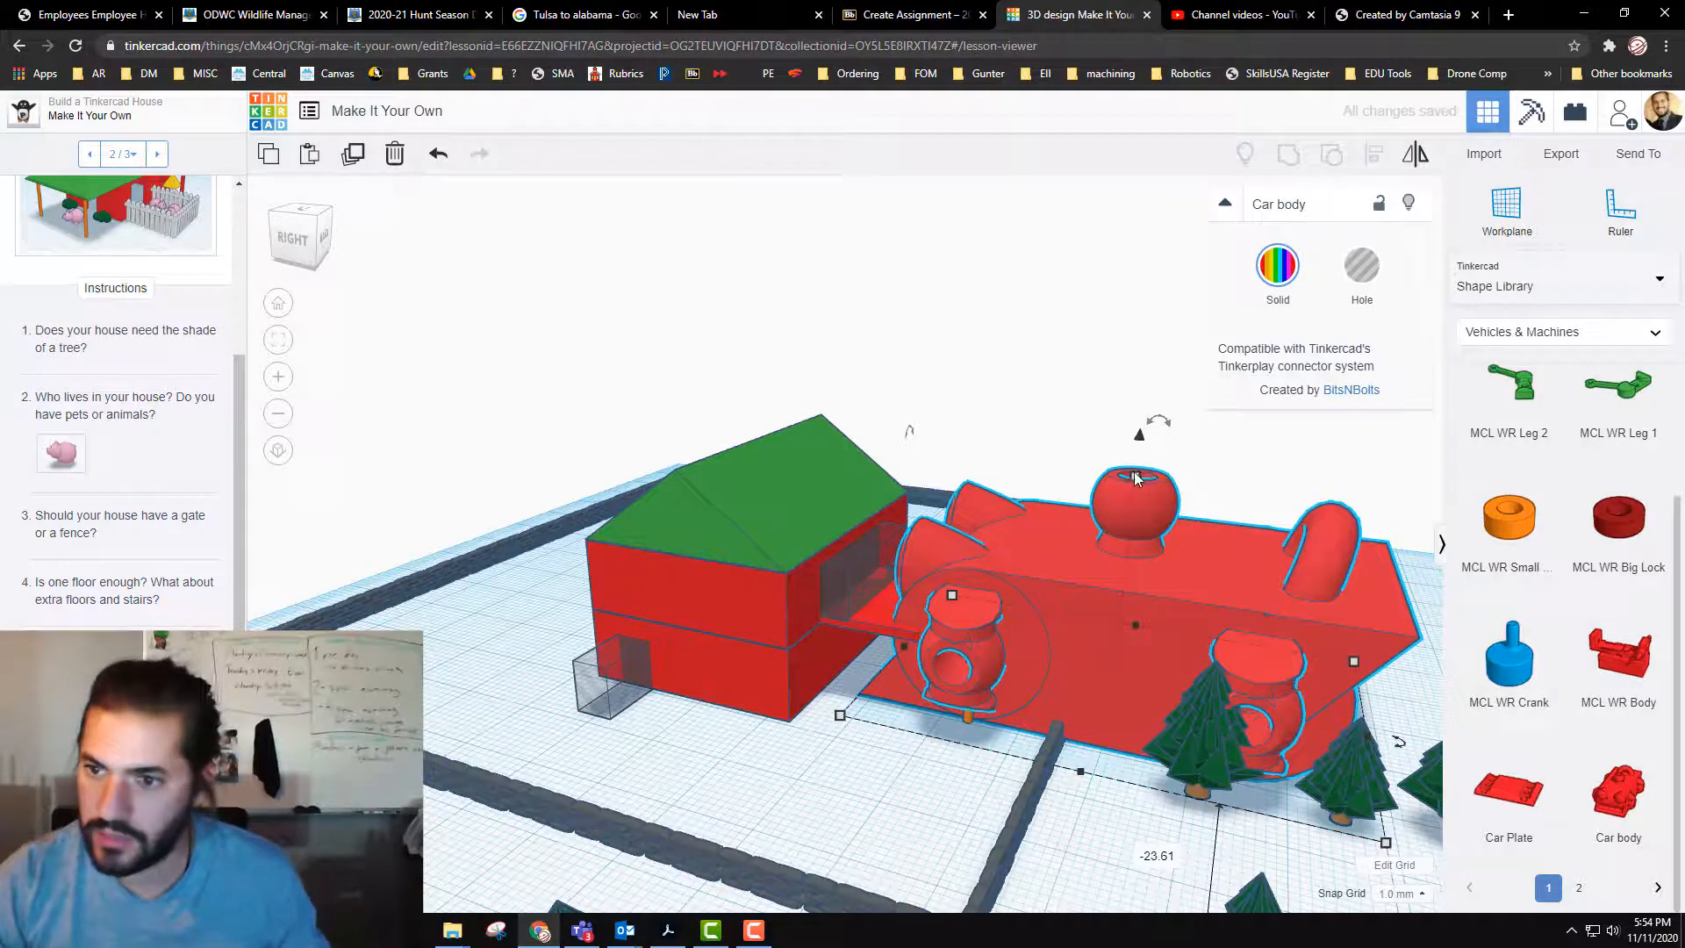
{"action": "left_click_drag", "start_coordinate": [1136, 484], "coordinate": [1114, 646], "text": "shift"}
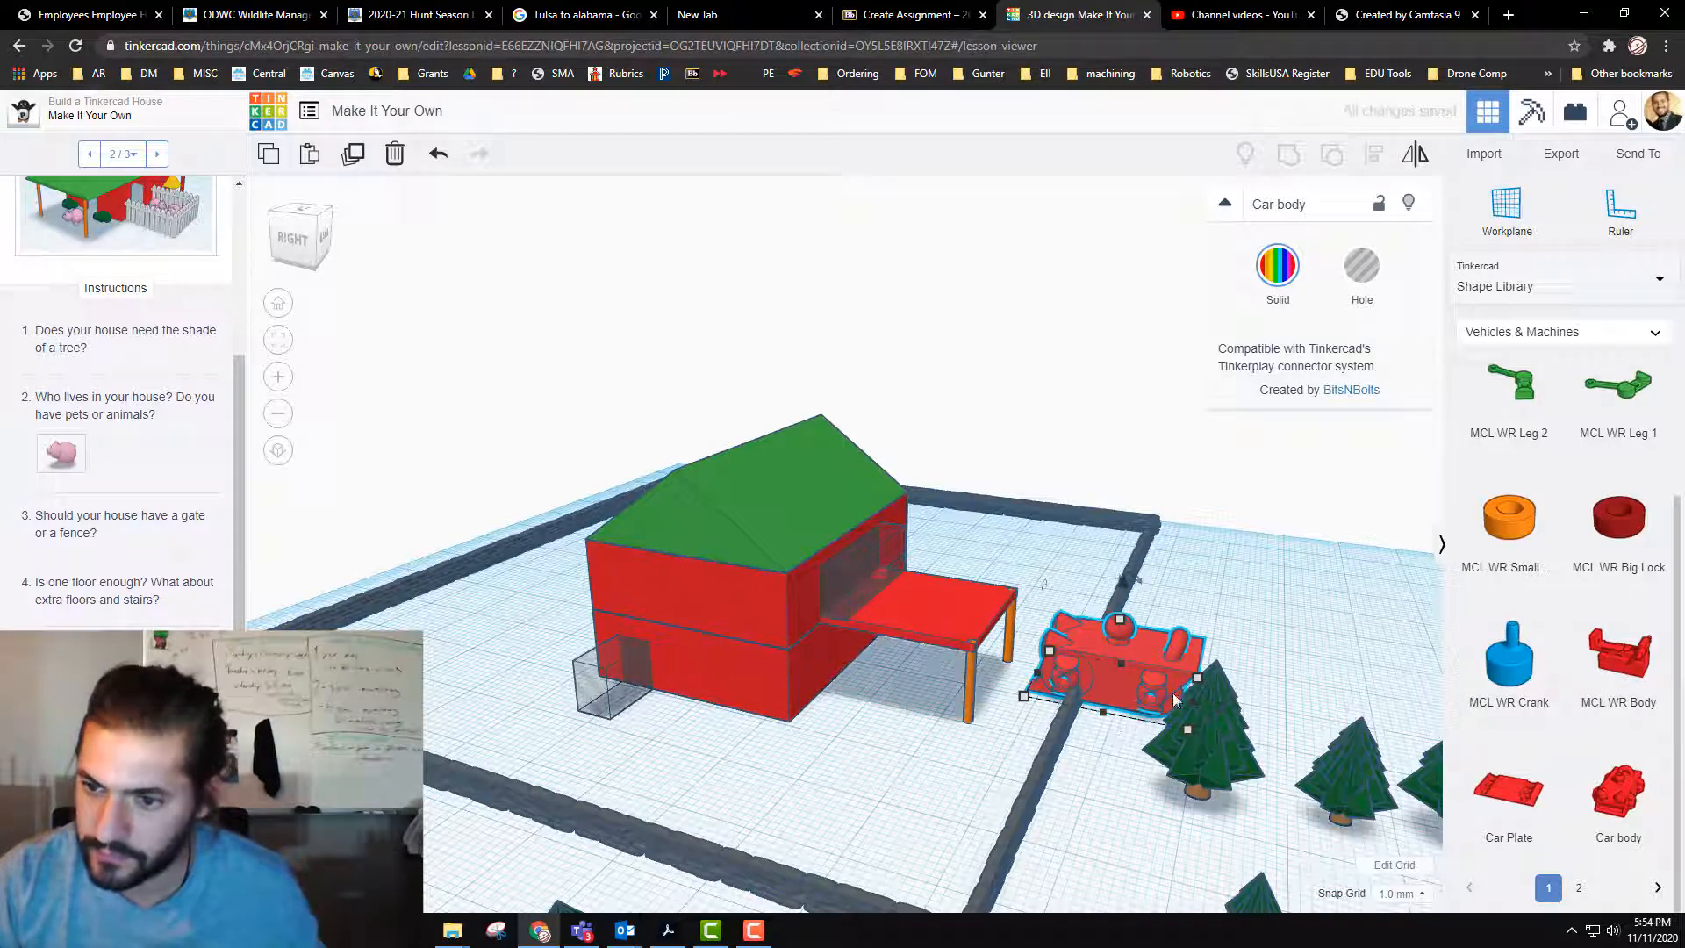
Step: Rotate the car body about -85° on the ground plane and park it under the balcony between the house and the posts
{"action": "left_click_drag", "start_coordinate": [1176, 699], "coordinate": [1166, 606]}
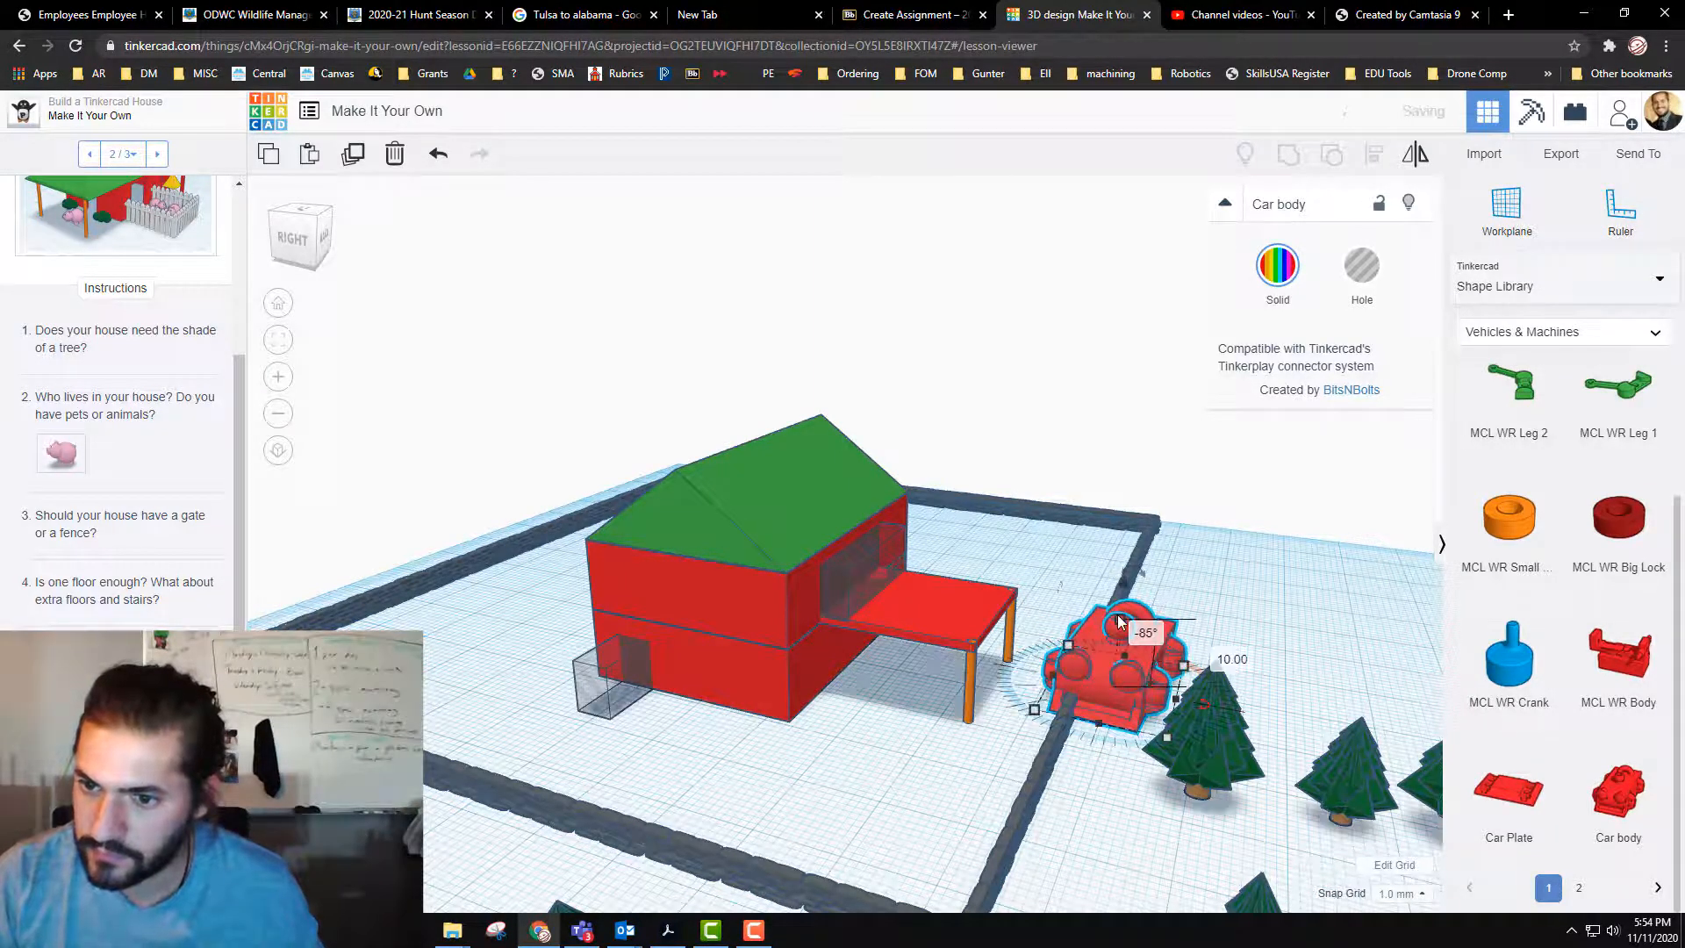
{"action": "left_click_drag", "start_coordinate": [1121, 640], "coordinate": [913, 691], "text": "shift"}
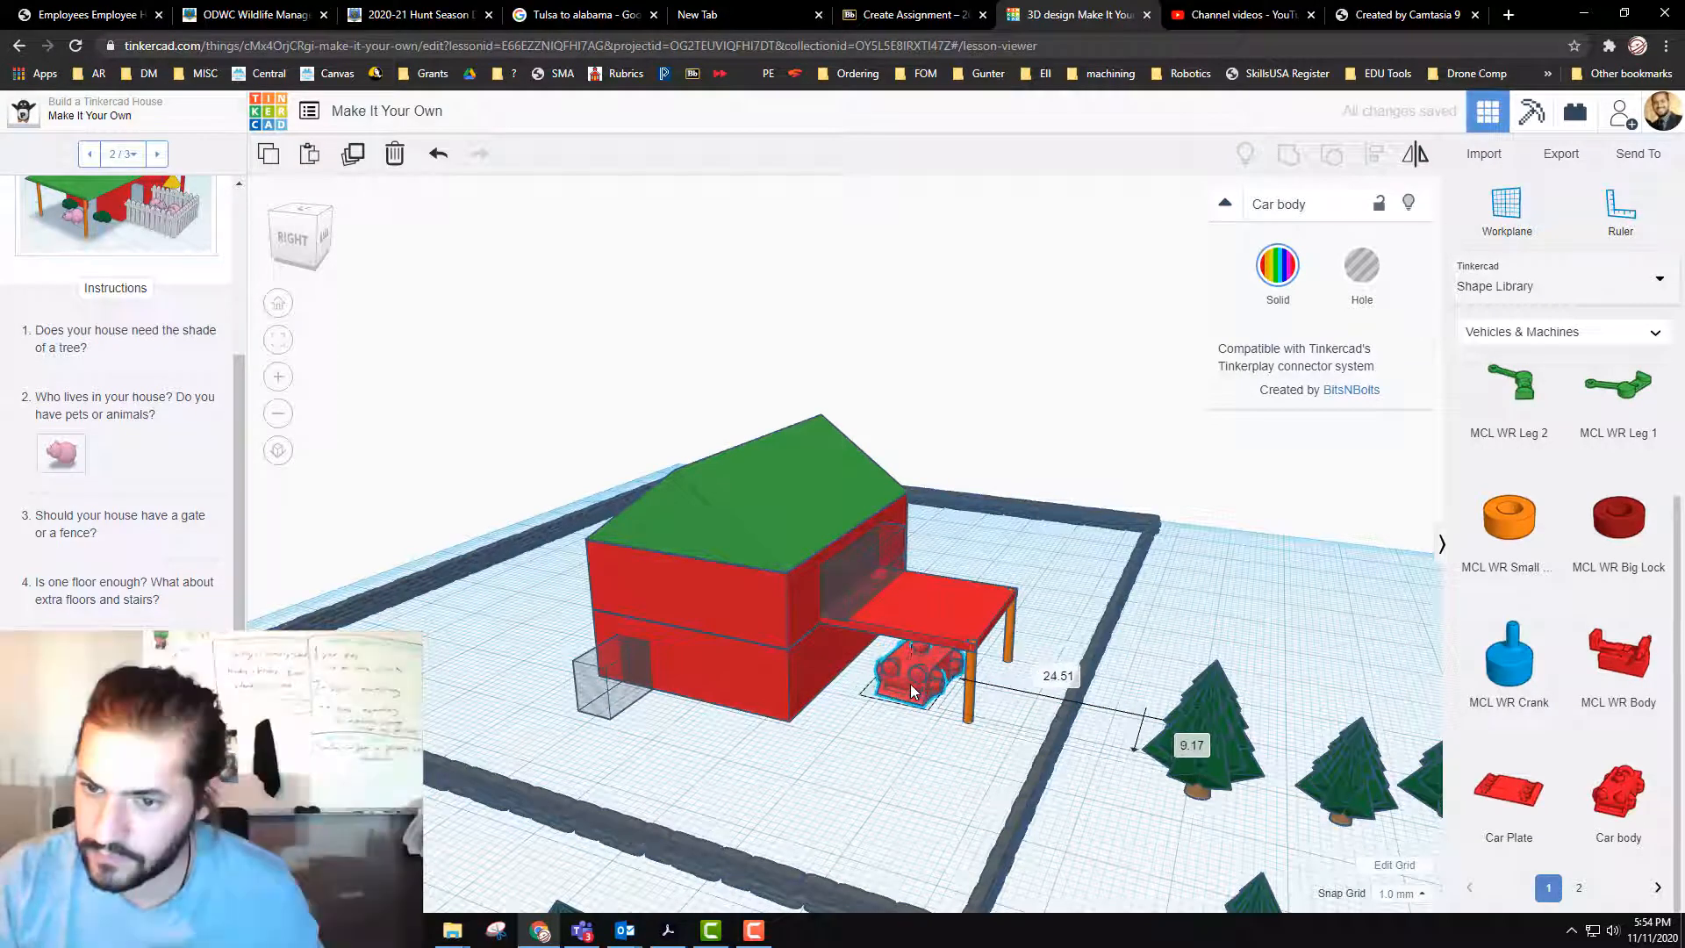
Step: Recolor both the lower and the upper storey of the house dark gray
{"action": "left_click", "coordinate": [769, 667]}
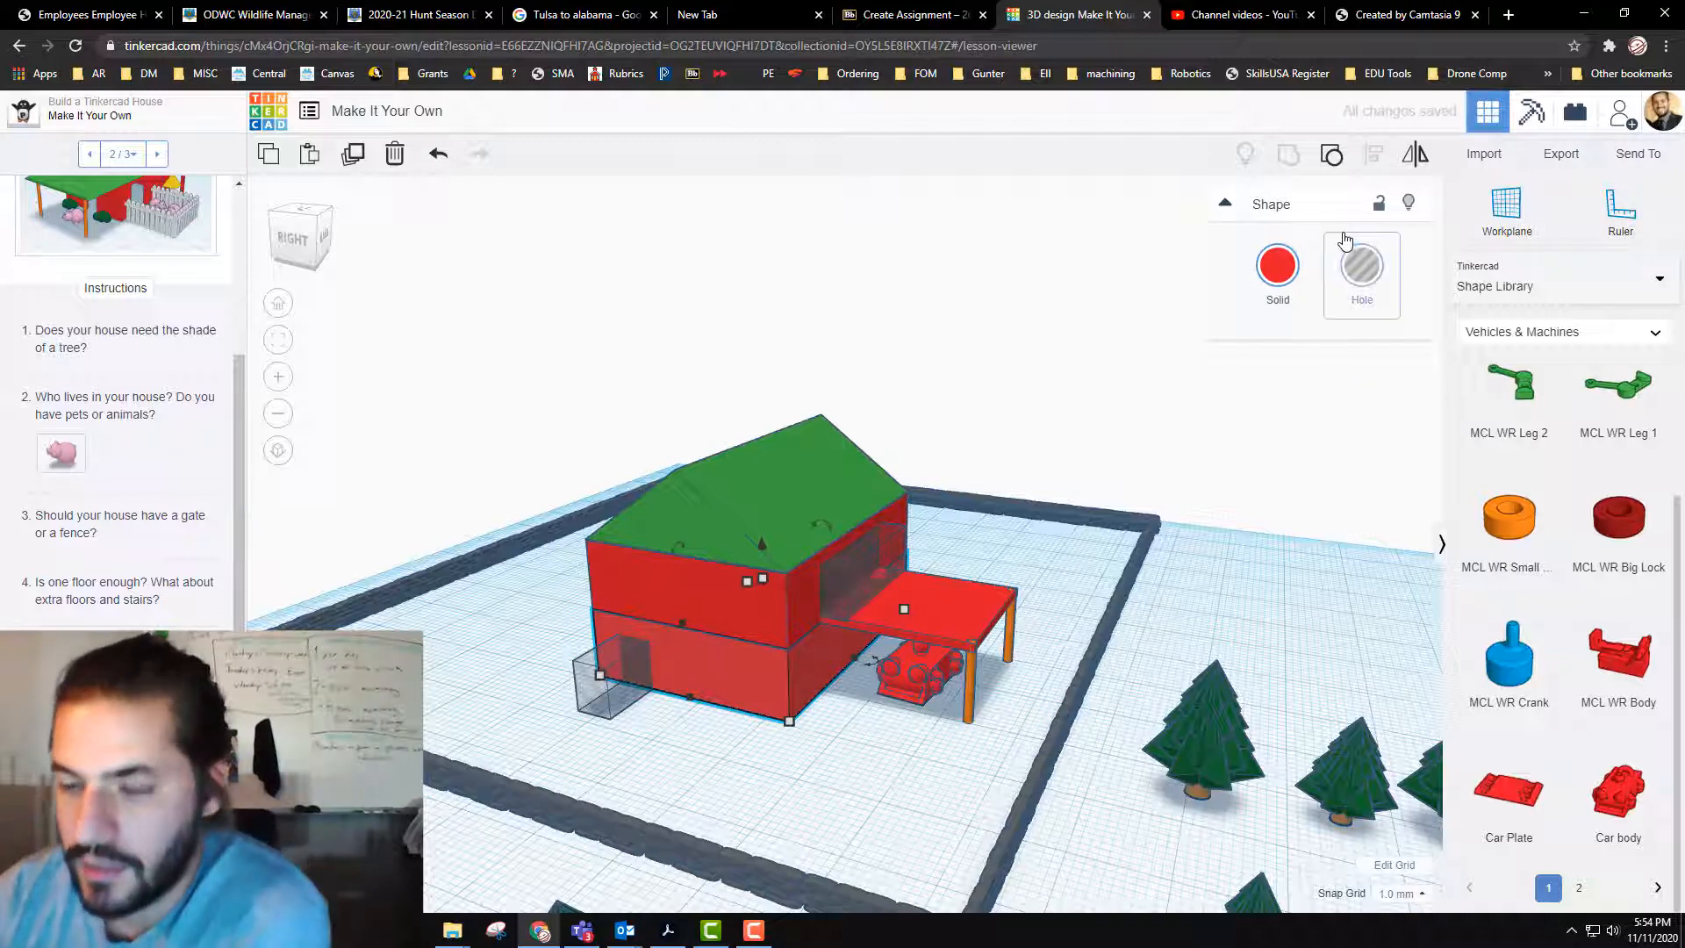
{"action": "left_click", "coordinate": [1284, 275]}
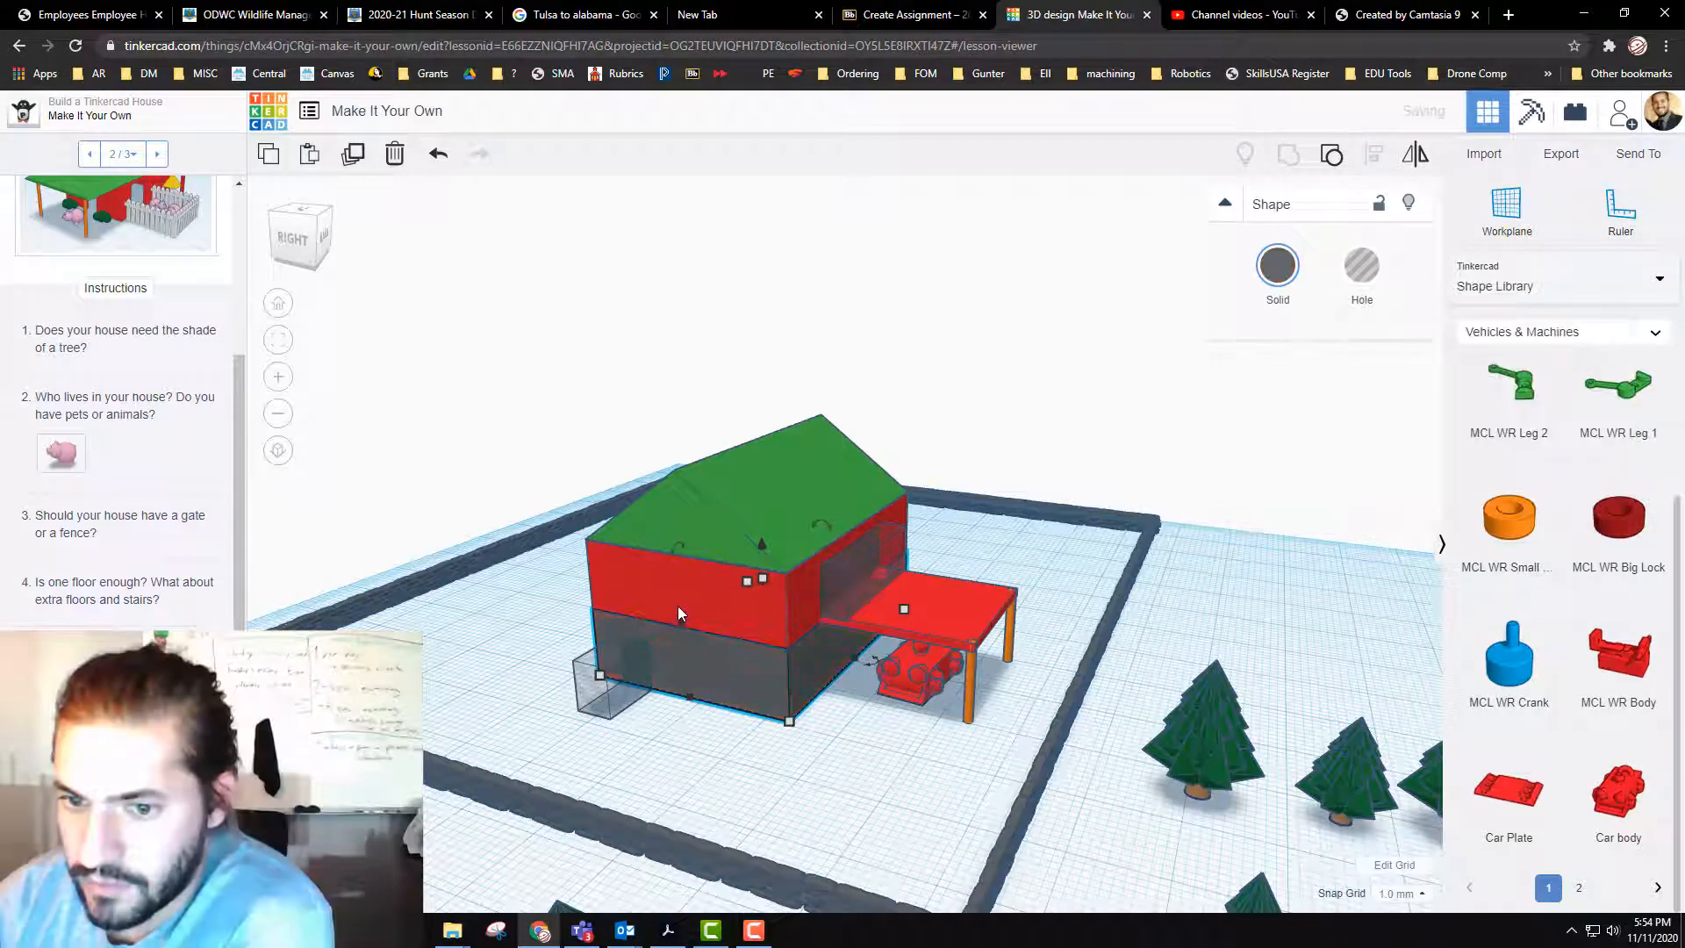
{"action": "left_click", "coordinate": [677, 604]}
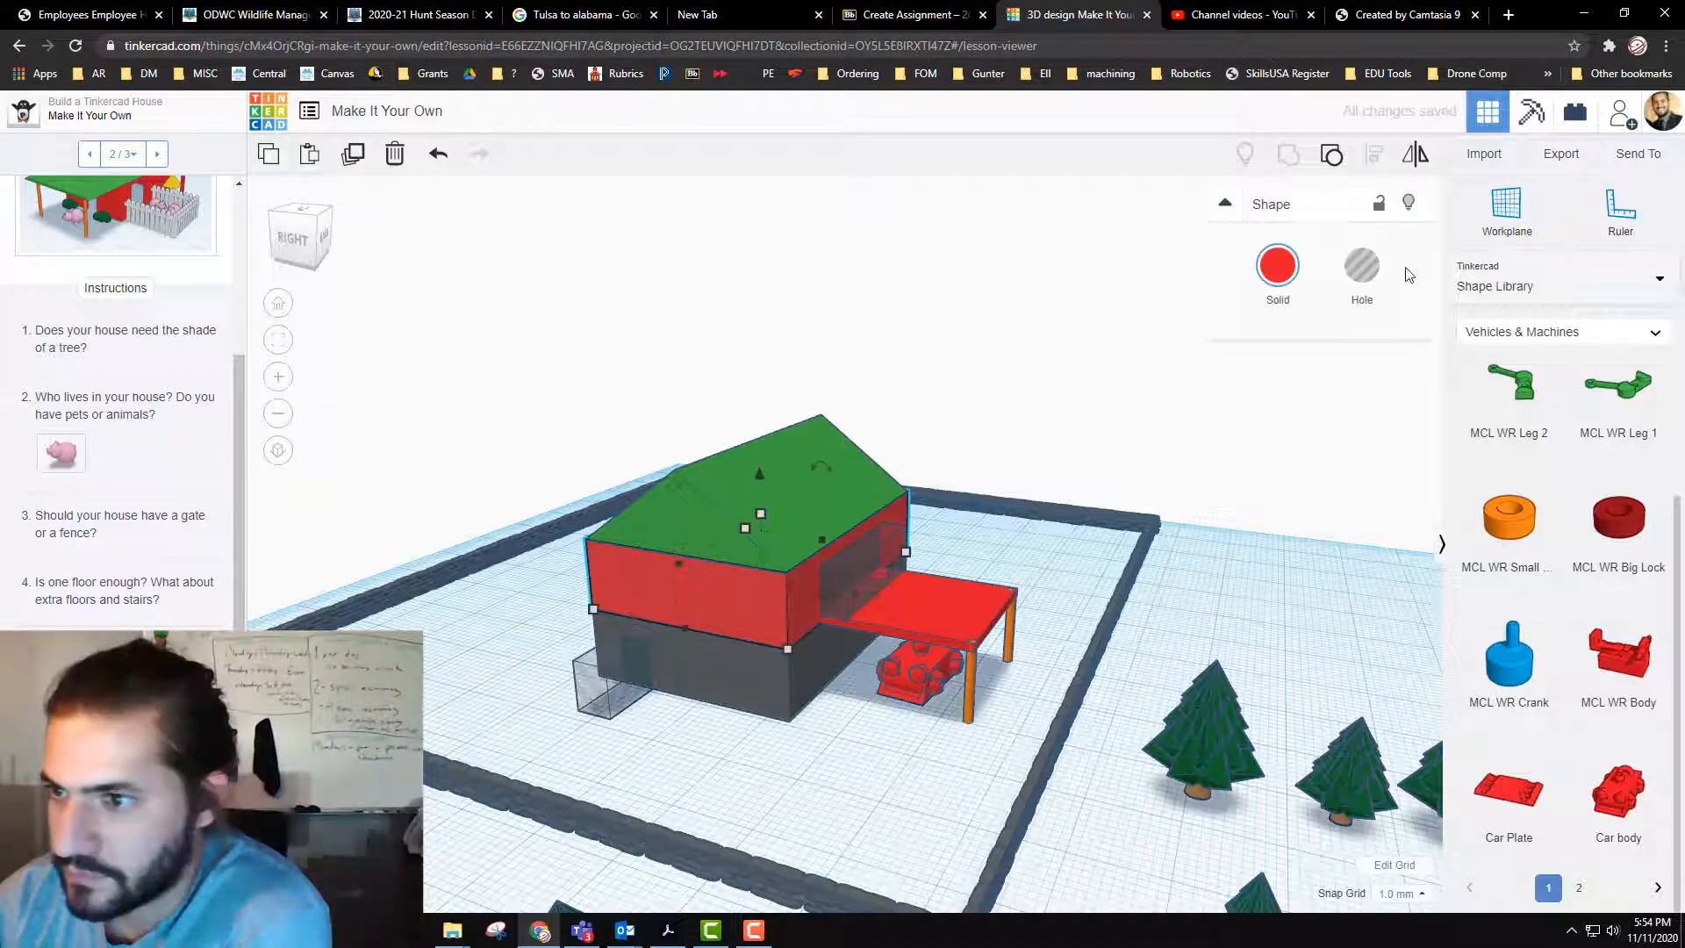
{"action": "left_click", "coordinate": [1295, 268]}
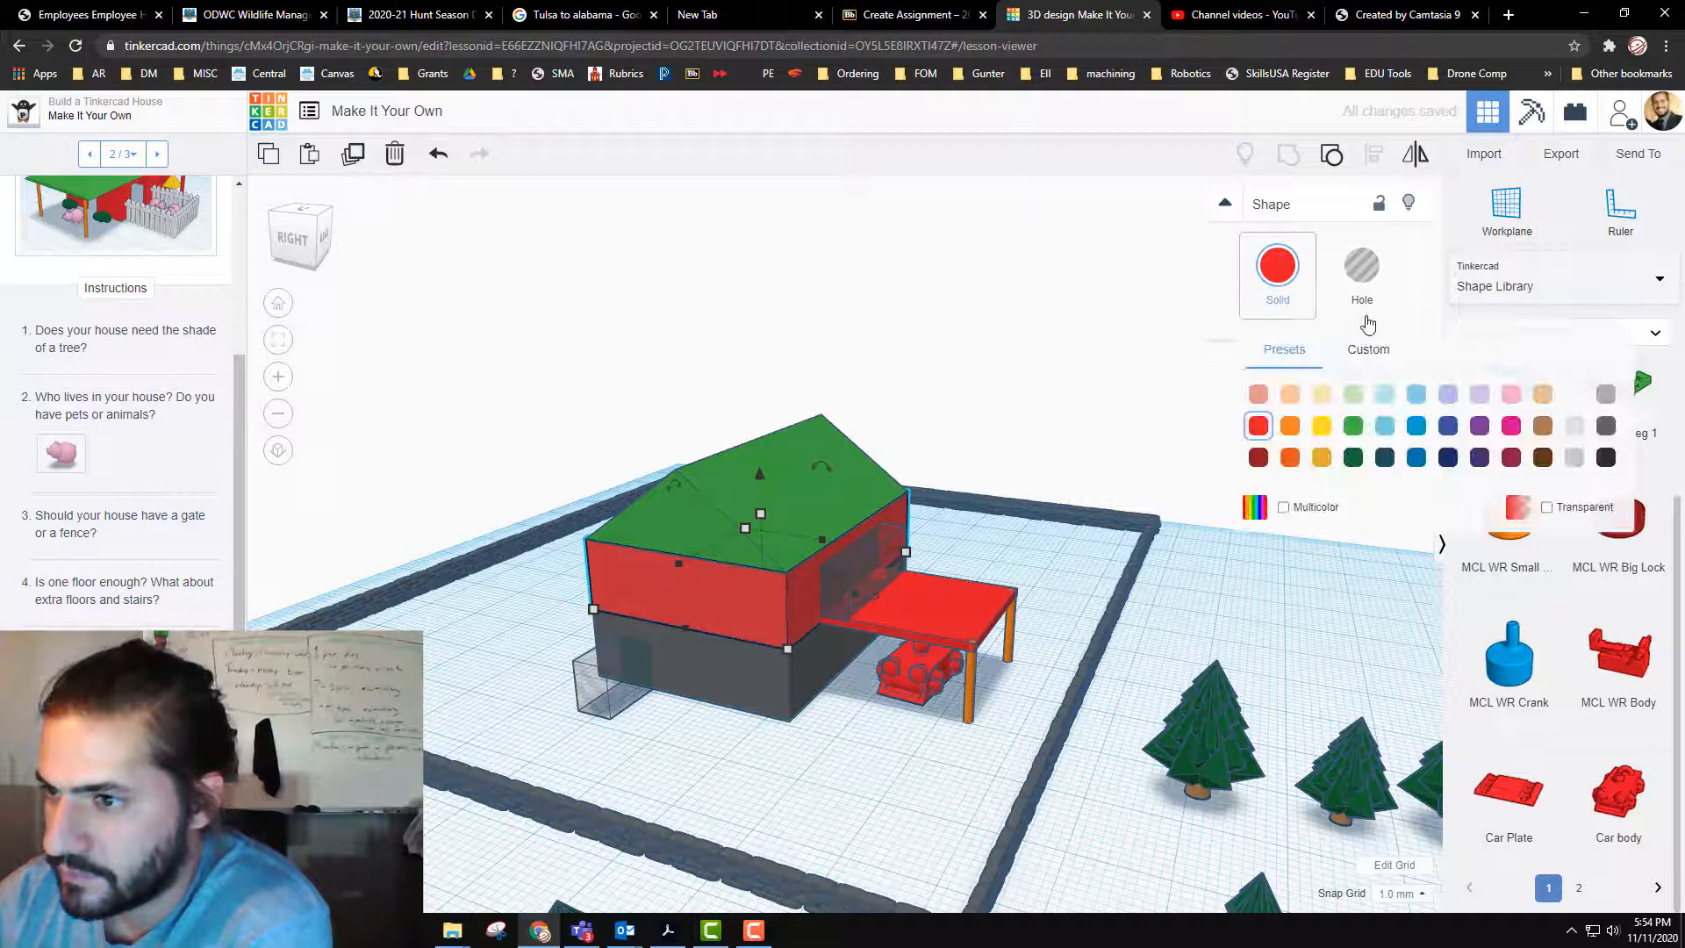
{"action": "left_click", "coordinate": [1606, 457]}
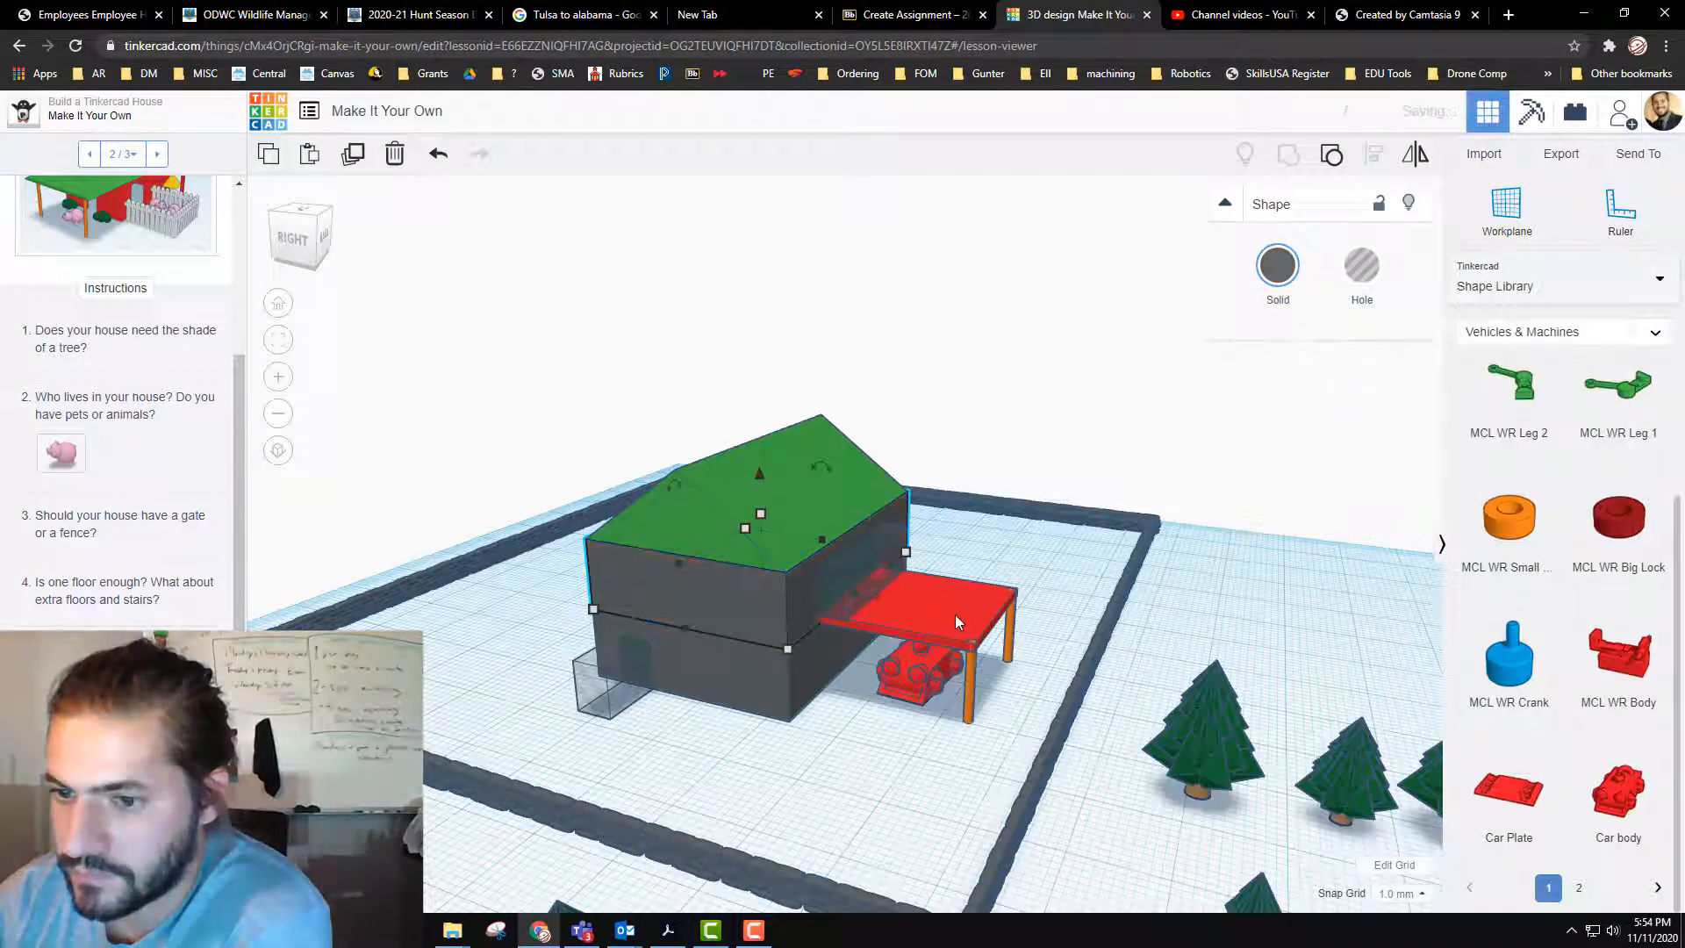
Step: Recolor the balcony platform light brown after trying orange and golden yellow
{"action": "left_click", "coordinate": [955, 614]}
{"action": "left_click", "coordinate": [1292, 277]}
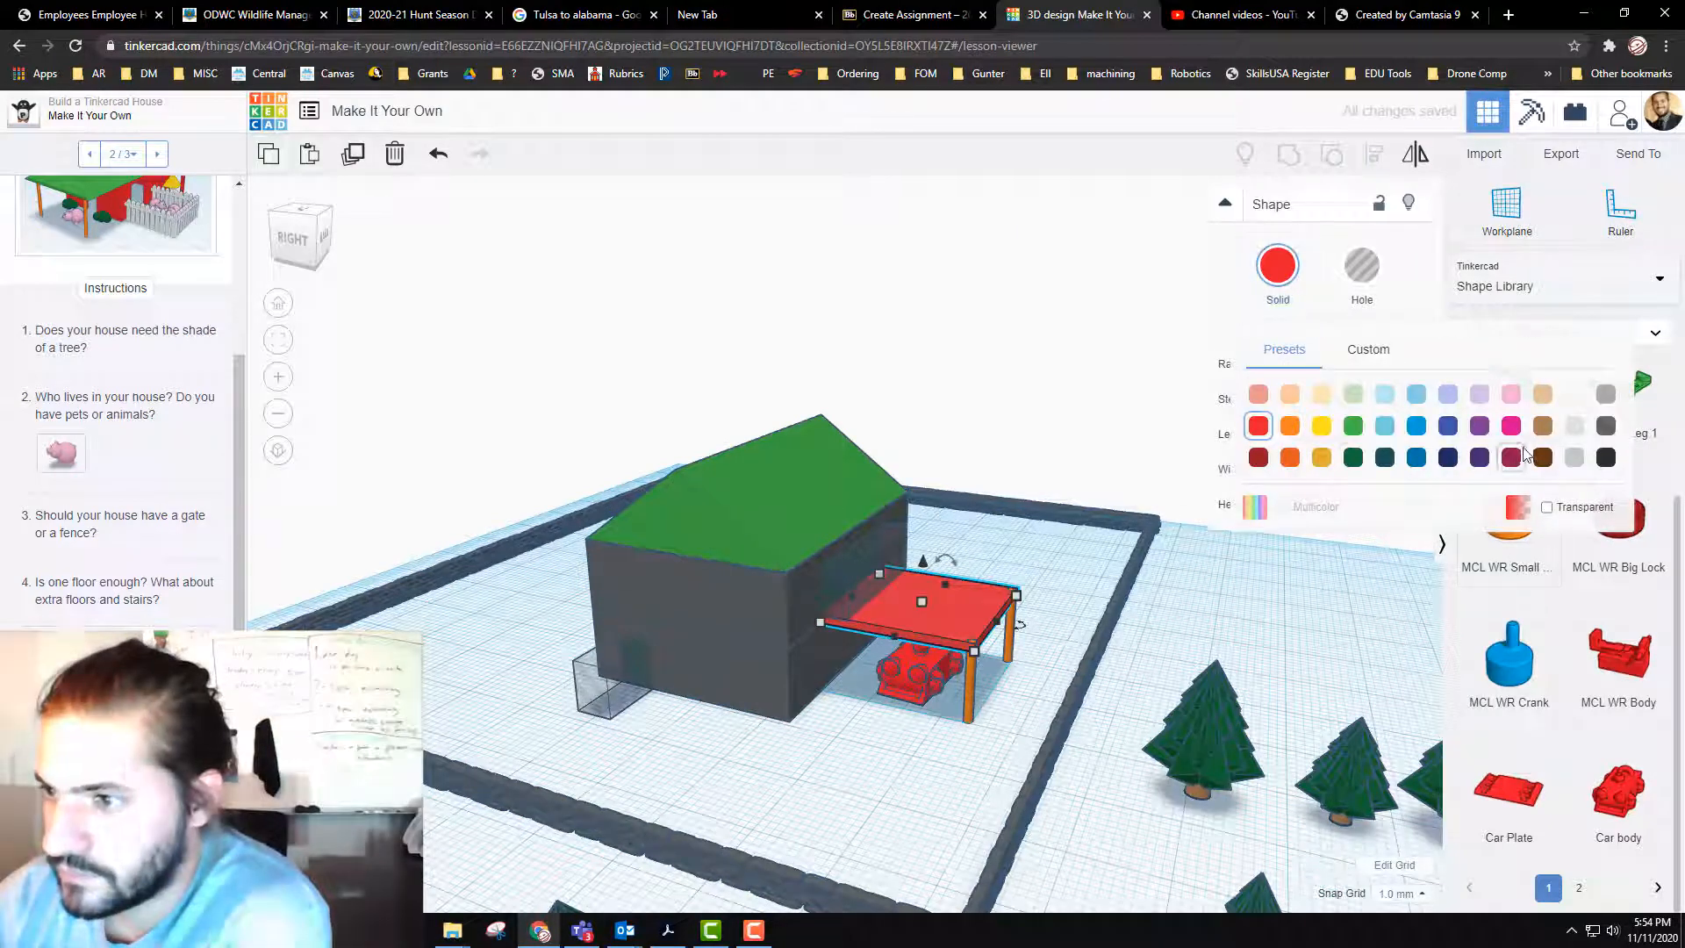
{"action": "left_click", "coordinate": [1290, 427]}
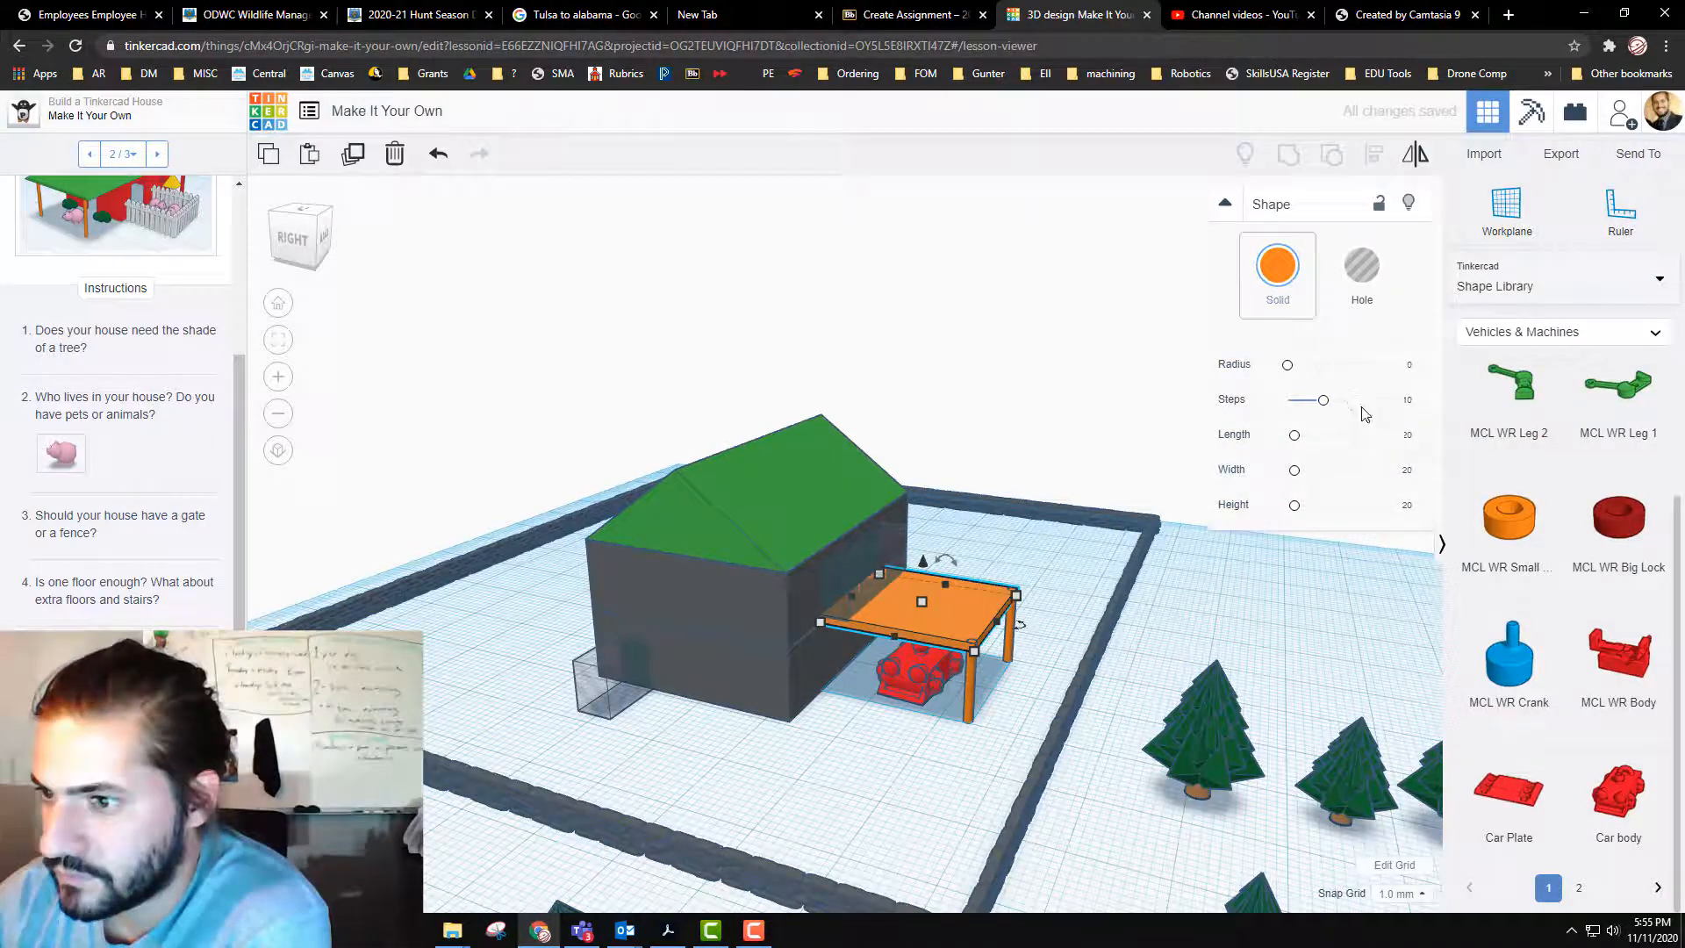
{"action": "left_click", "coordinate": [1280, 277]}
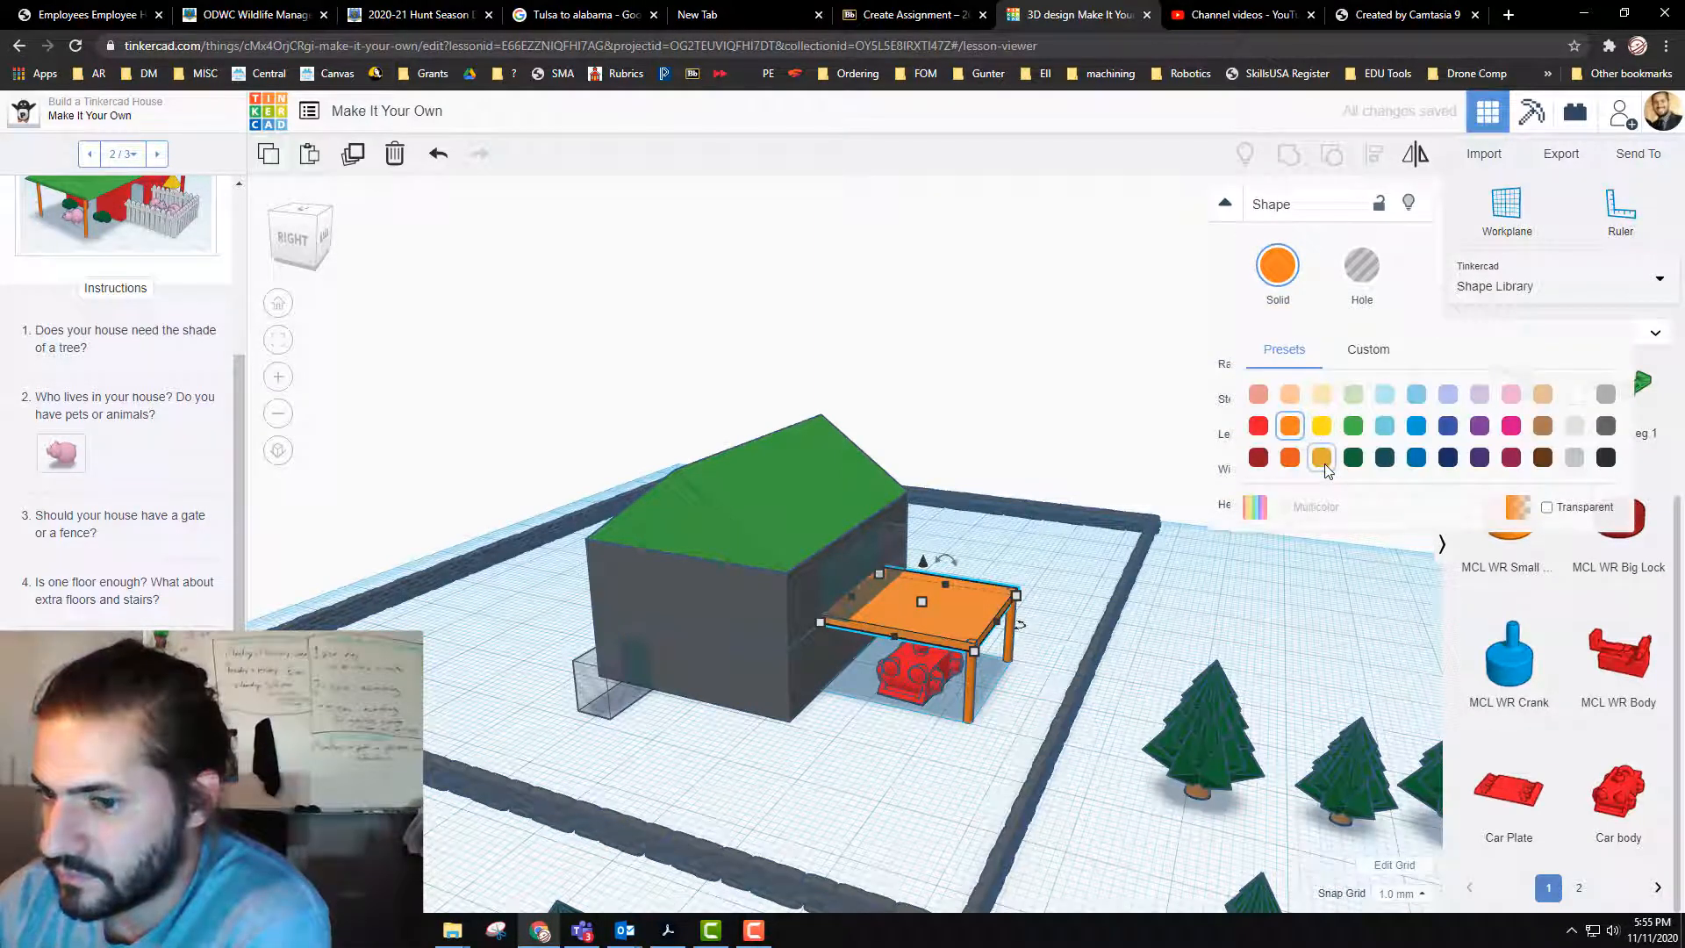
{"action": "left_click", "coordinate": [1322, 457]}
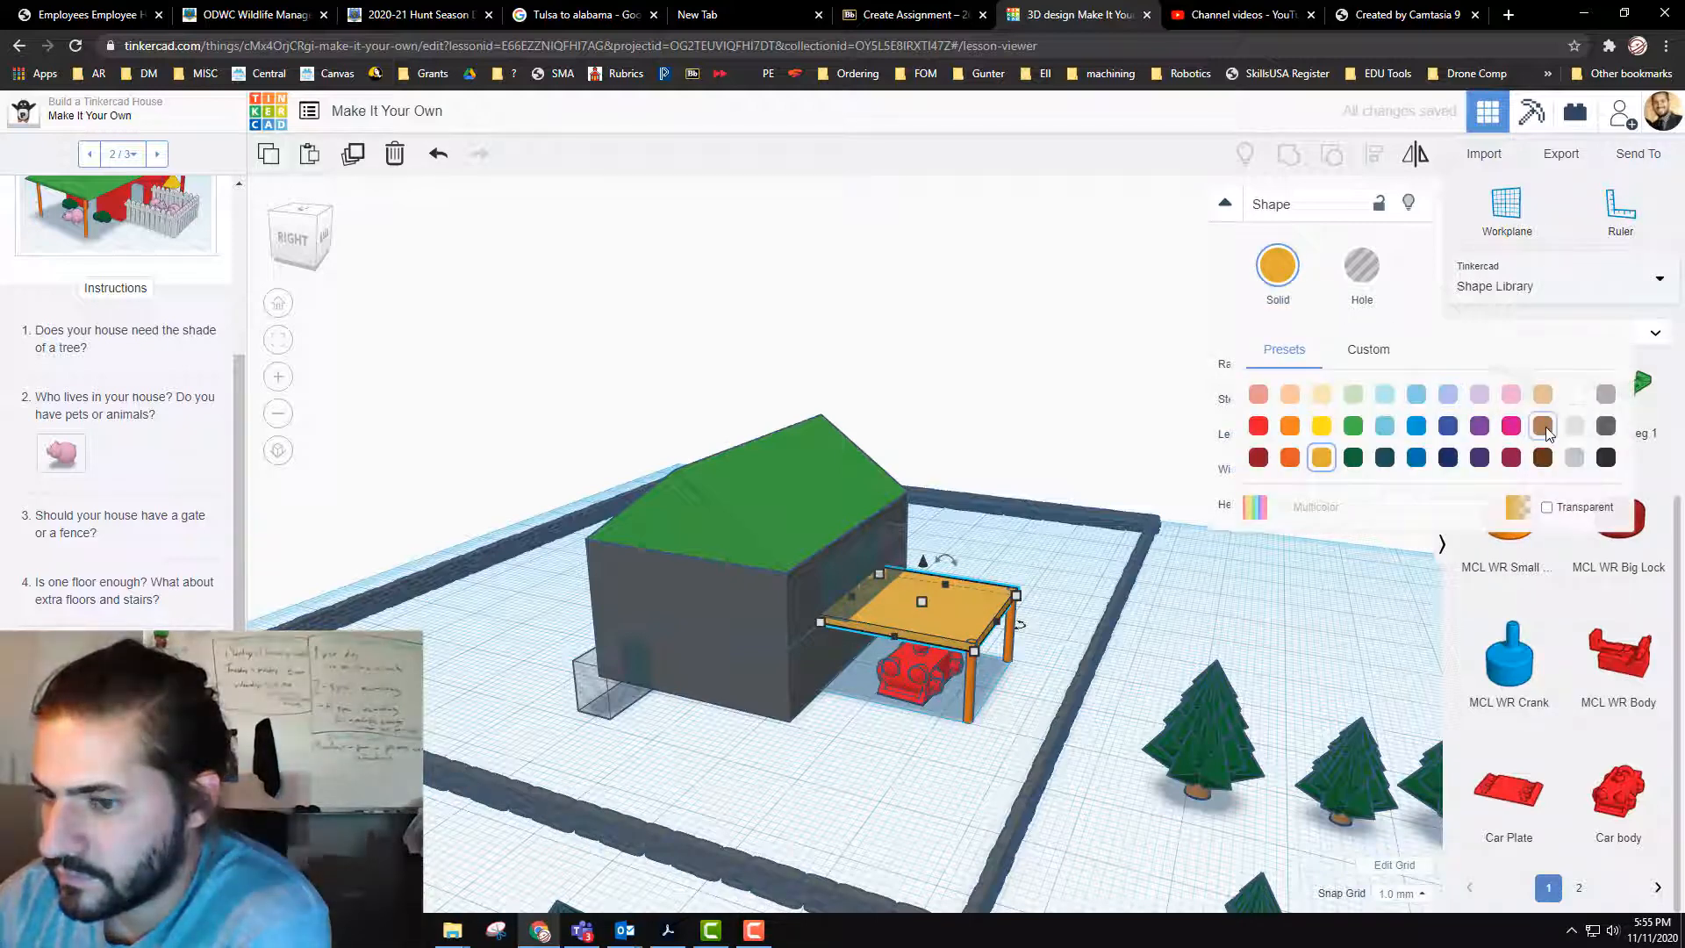
{"action": "left_click", "coordinate": [1543, 426]}
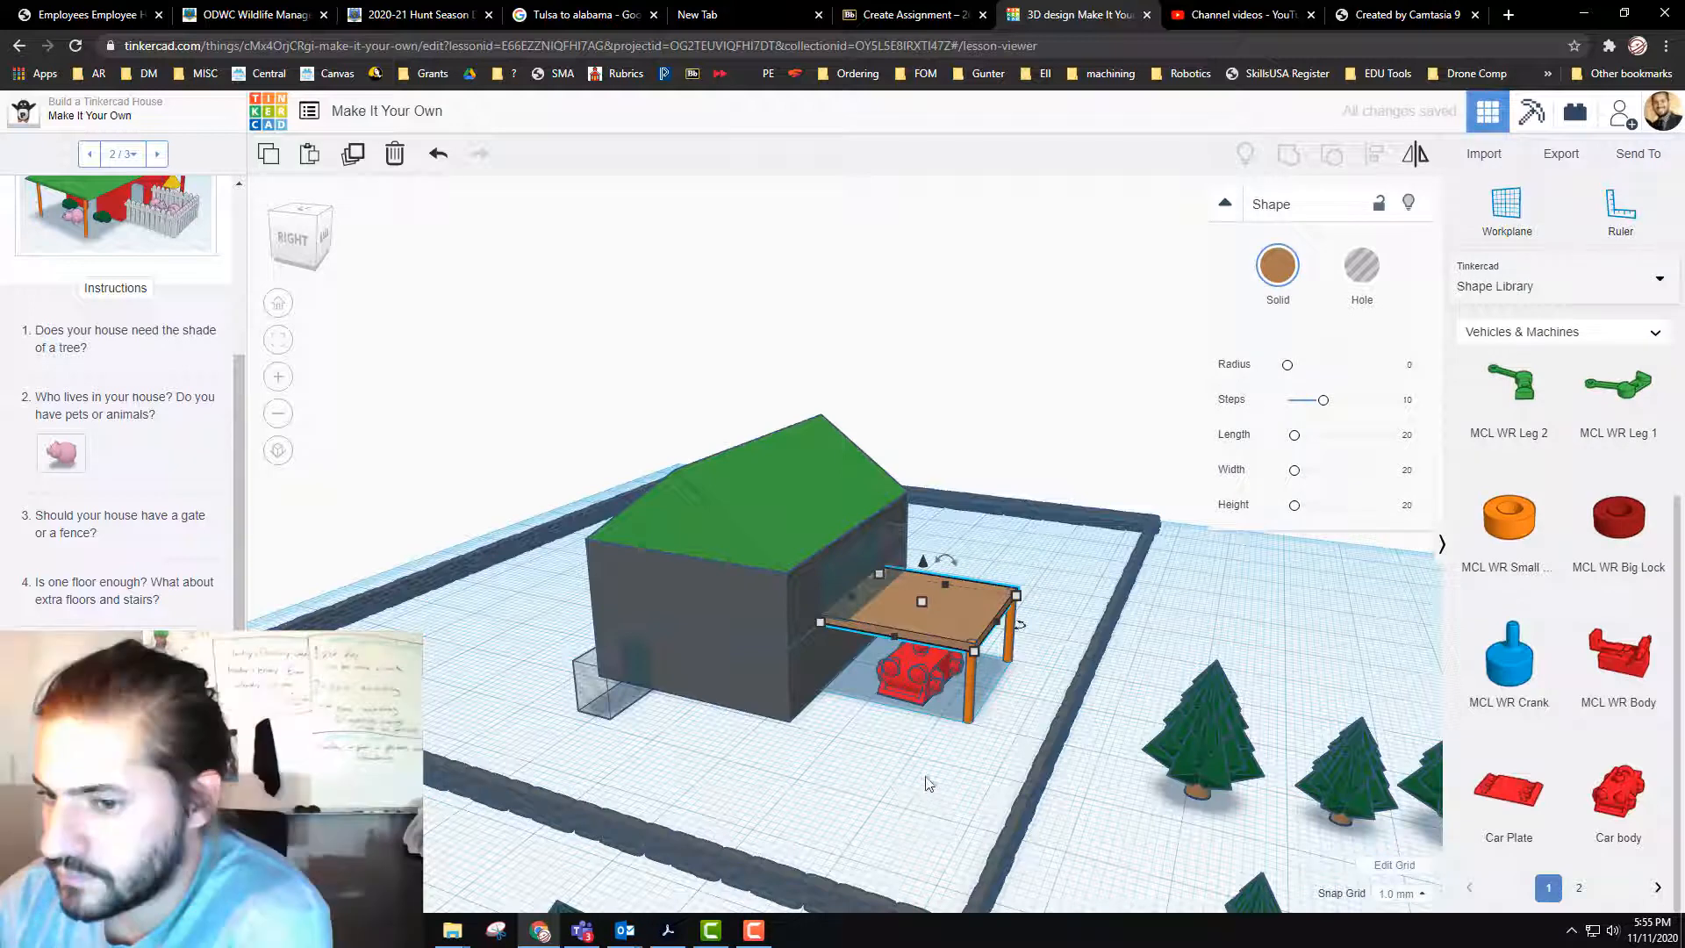
Step: Ungroup the upper storey into its wall block and separate hole shapes
{"action": "left_click", "coordinate": [846, 582]}
{"action": "left_click", "coordinate": [845, 584]}
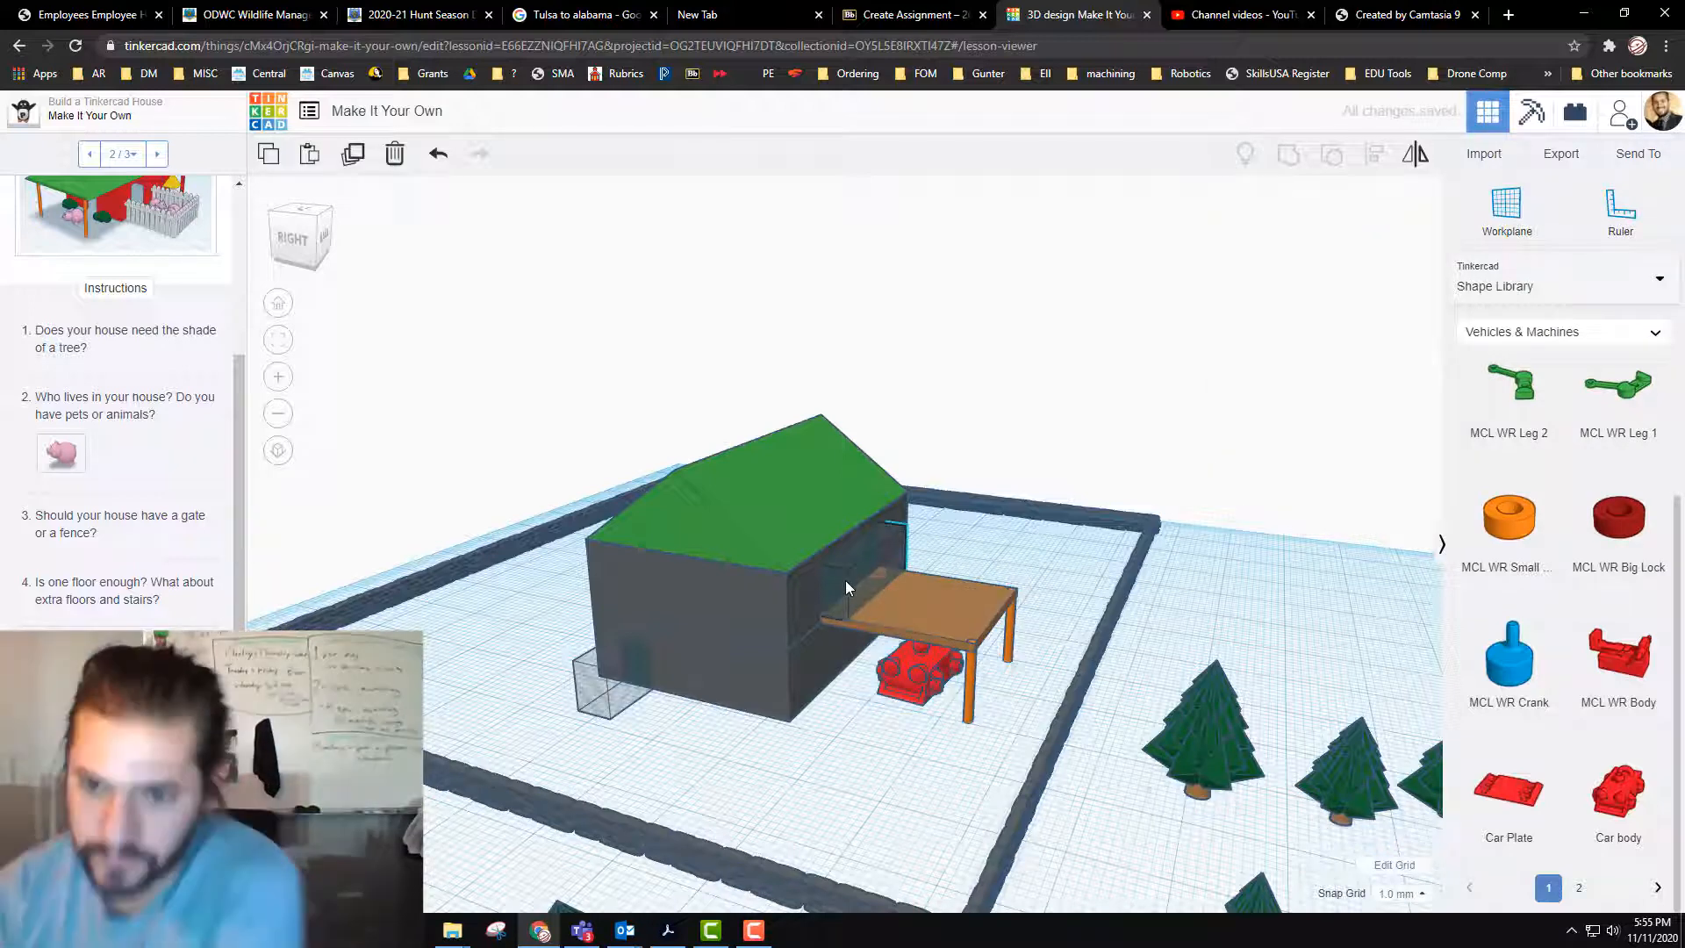
{"action": "left_click", "coordinate": [789, 603], "text": "shift"}
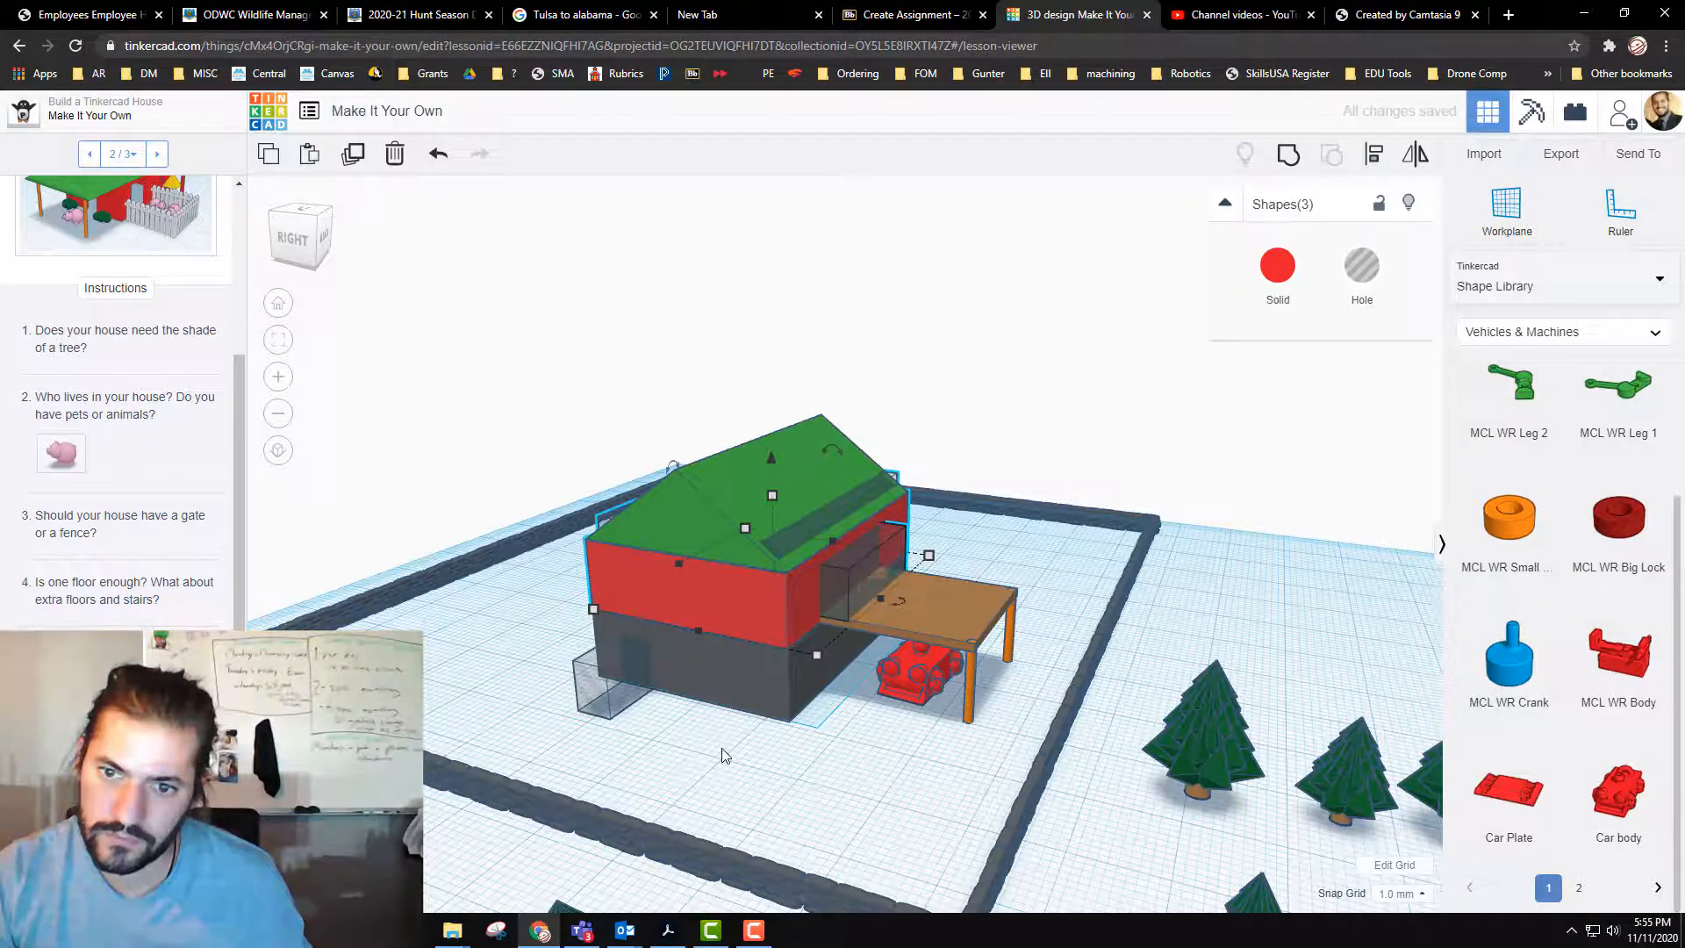
Step: Group the door hole box with the lower storey to cut the ground-floor doorway
{"action": "right_click_drag", "start_coordinate": [724, 759], "coordinate": [721, 726]}
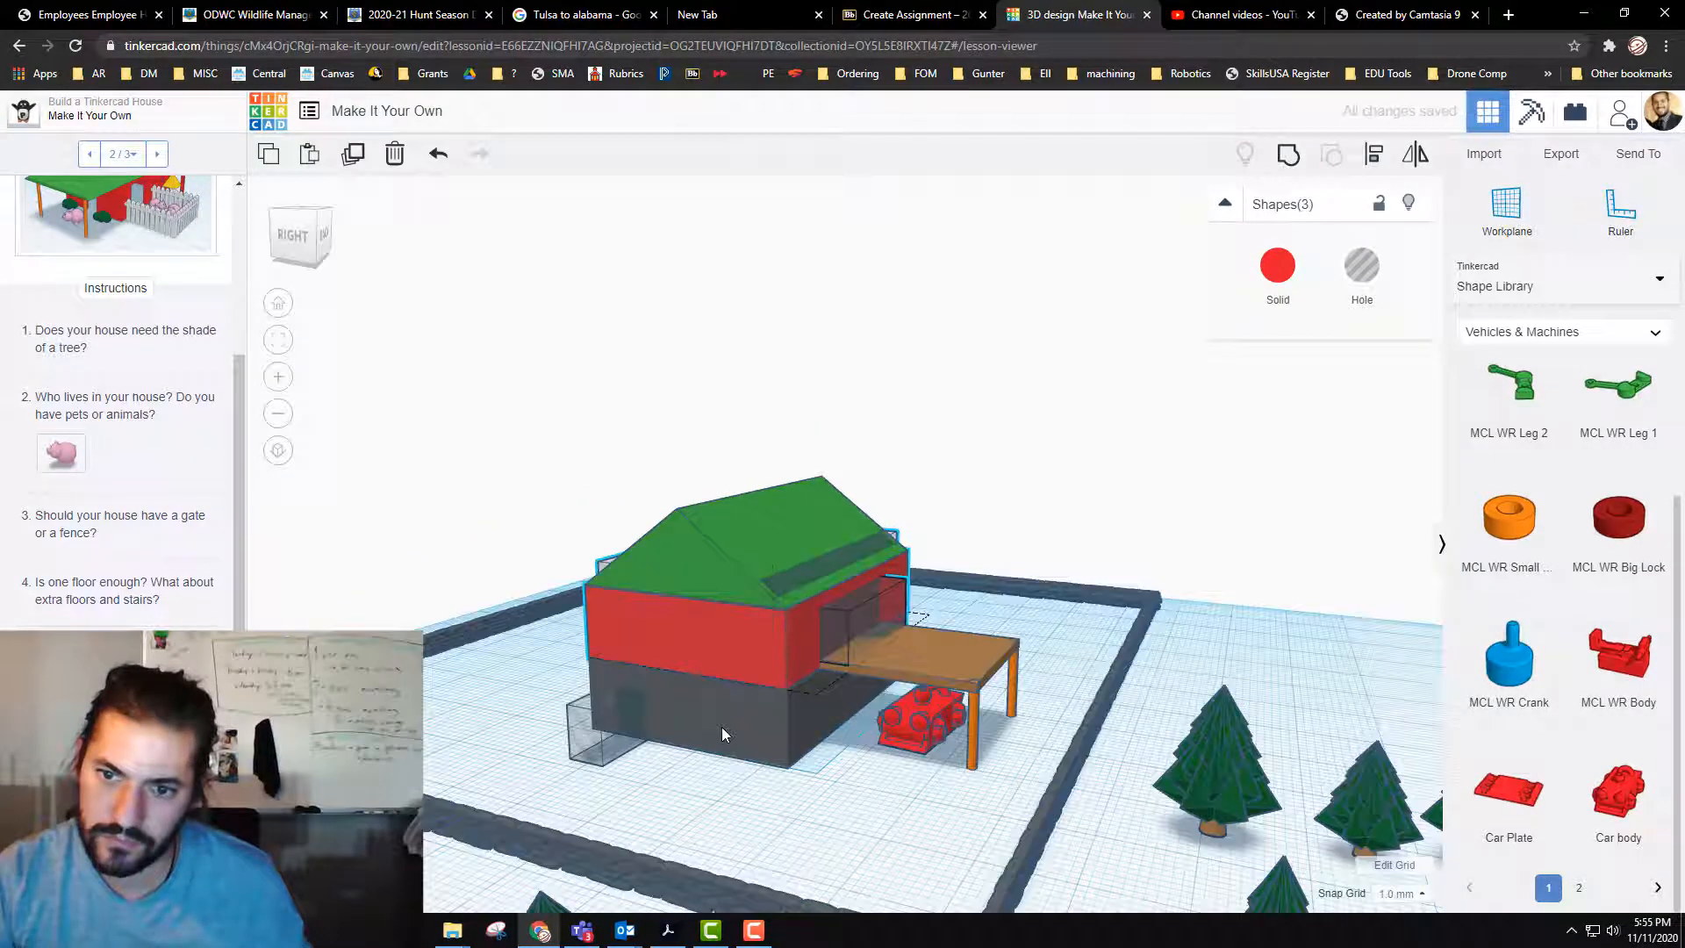
{"action": "left_click", "coordinate": [623, 731]}
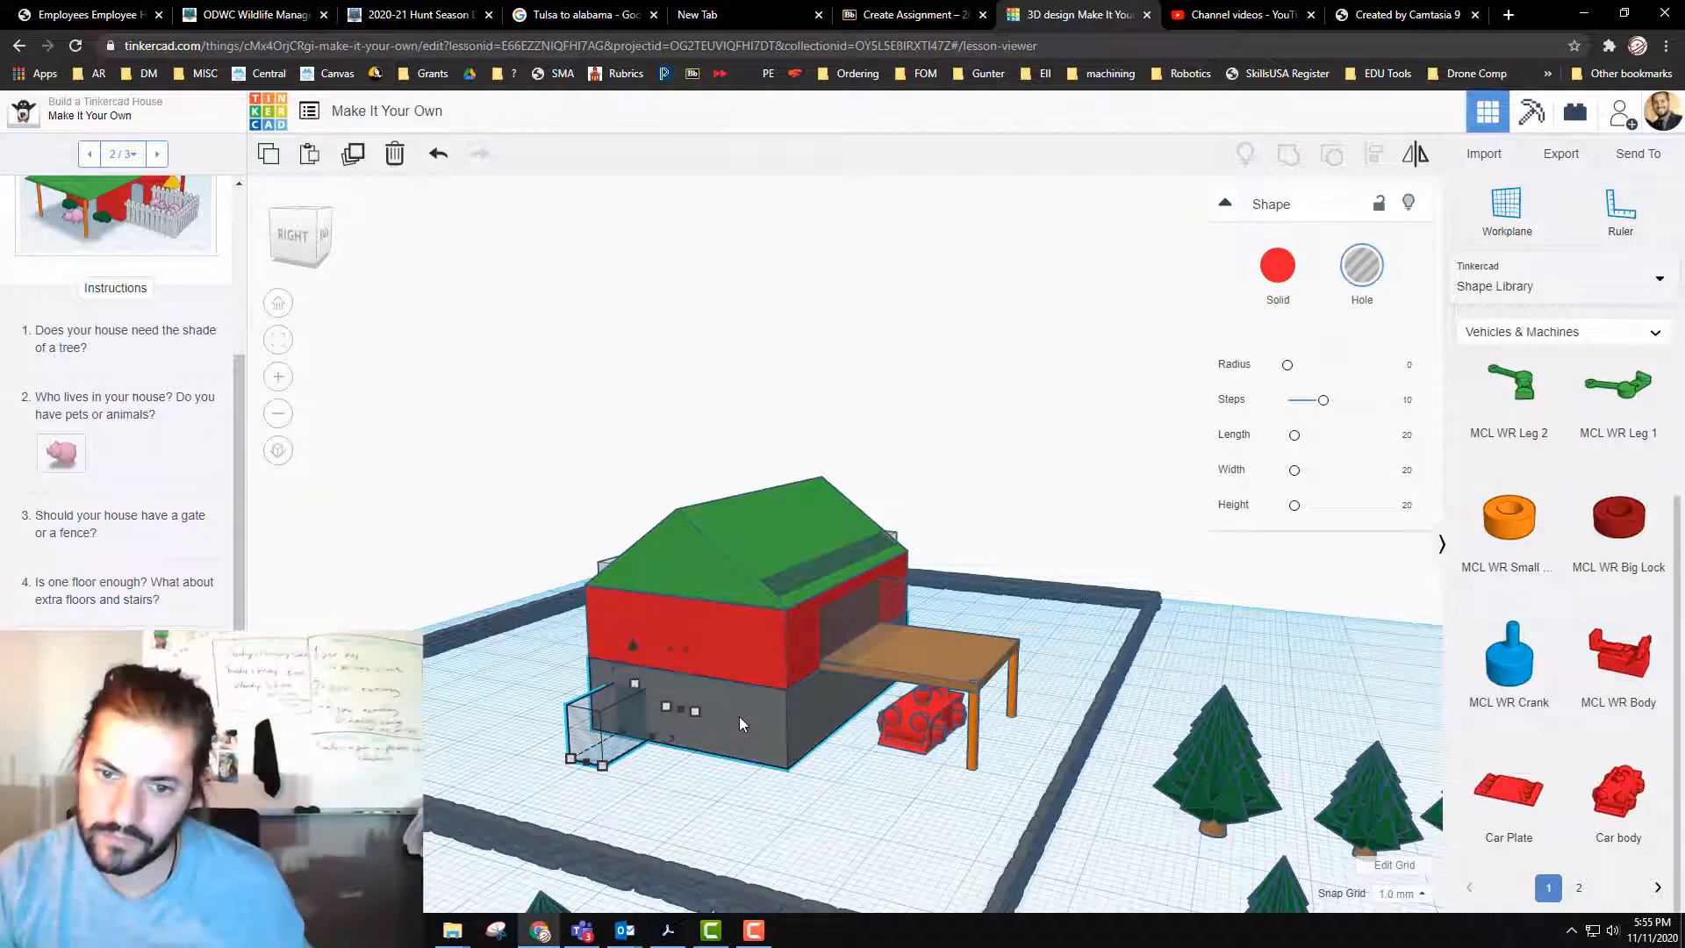
{"action": "left_click", "coordinate": [740, 718], "text": "shift"}
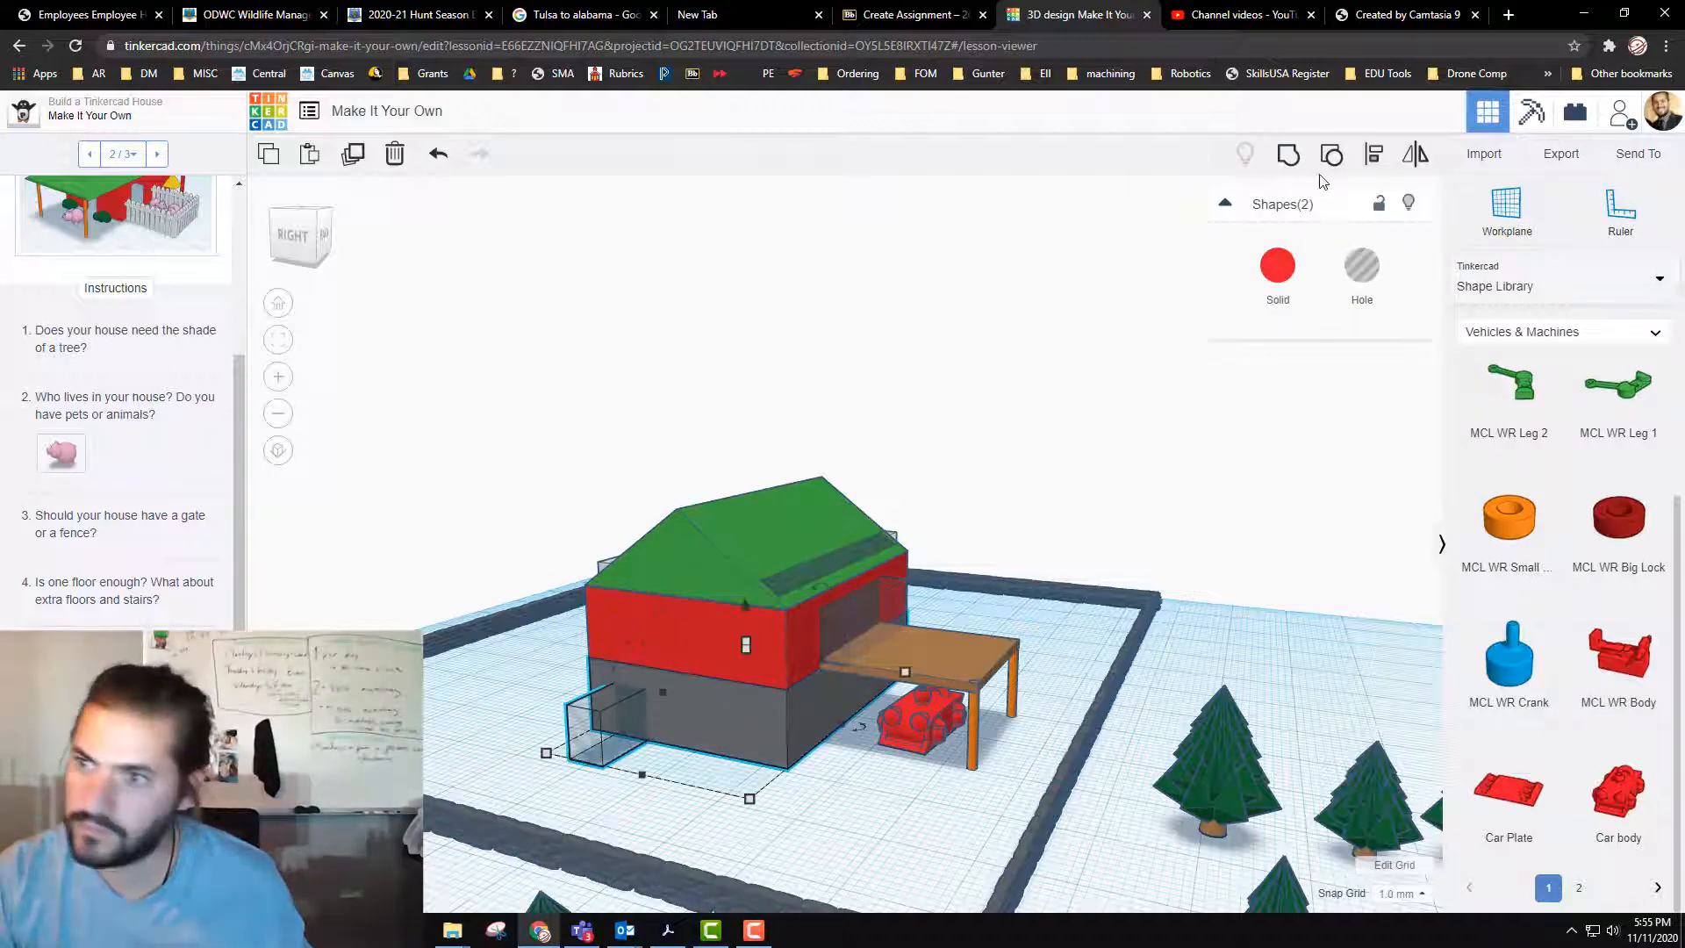
{"action": "left_click", "coordinate": [1290, 156]}
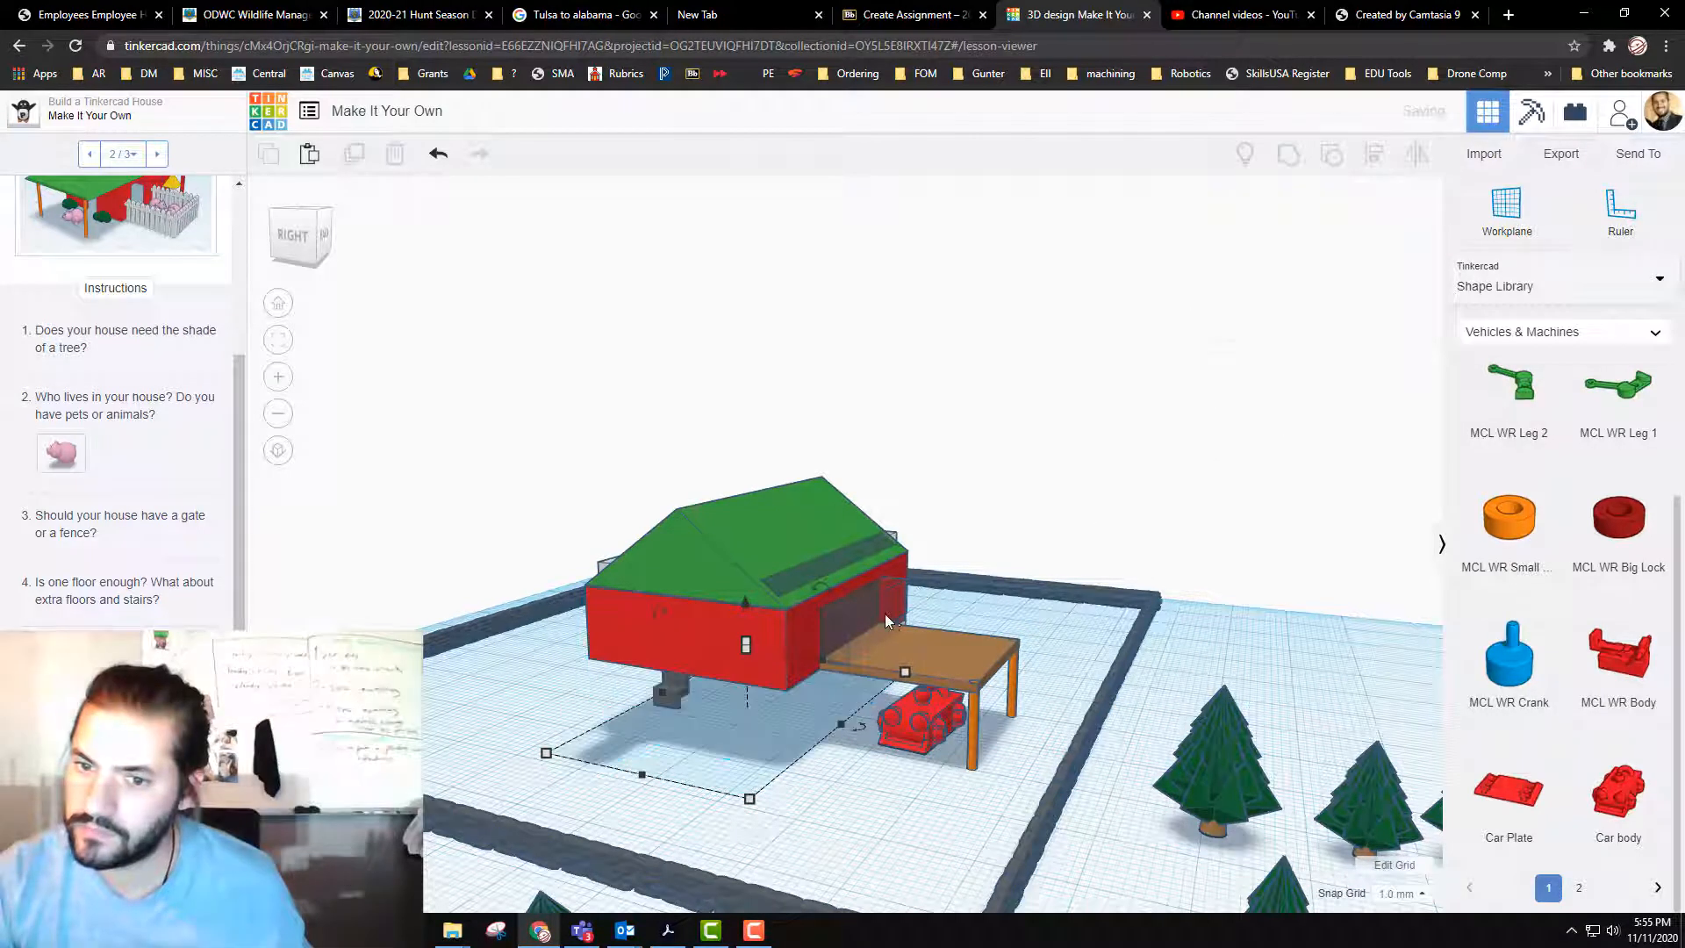
Step: Recolor the upper storey block dark gray and group it with the balcony opening's hole
{"action": "left_click", "coordinate": [772, 639]}
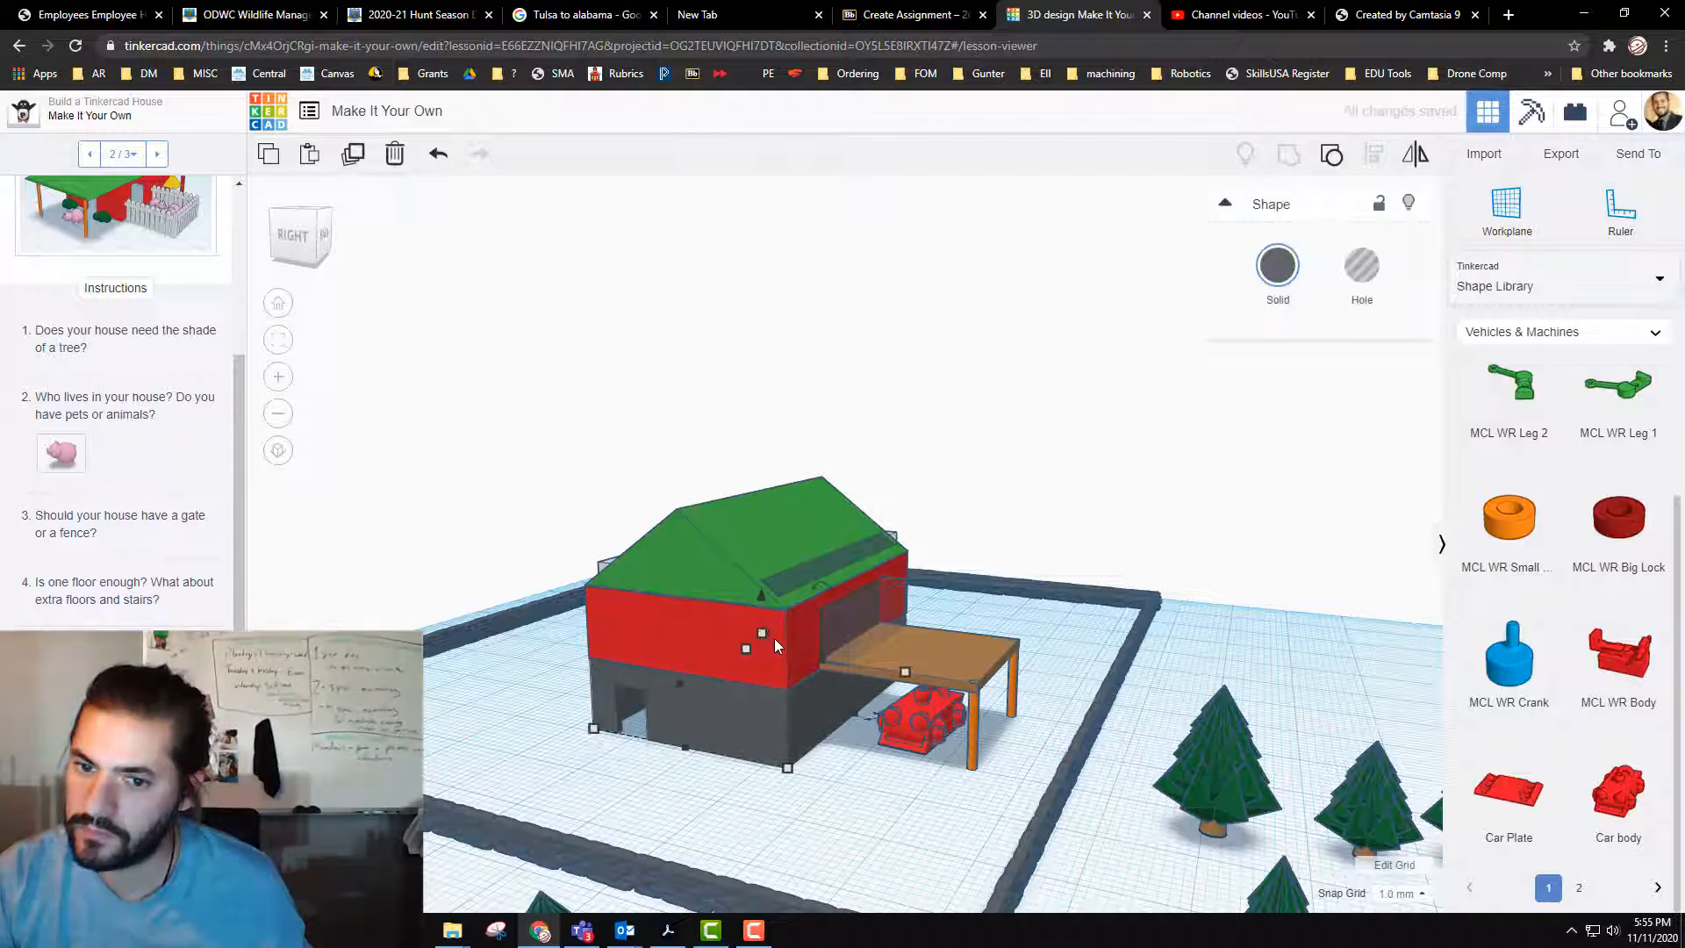
{"action": "left_click", "coordinate": [1280, 267]}
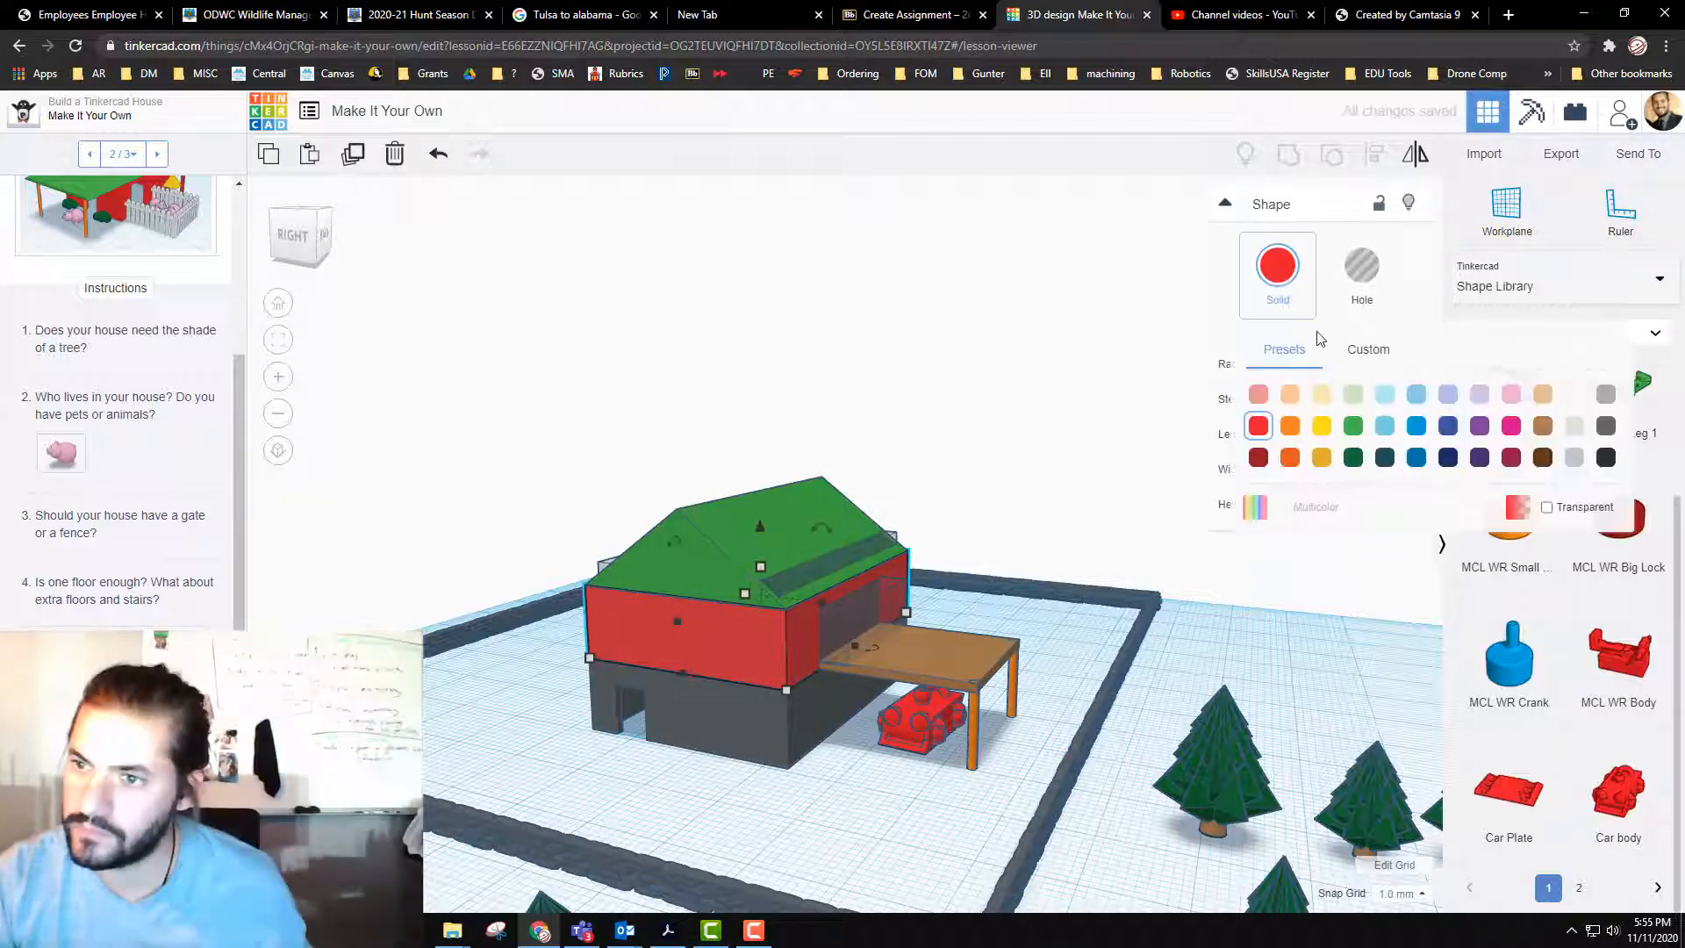
{"action": "left_click", "coordinate": [1610, 427]}
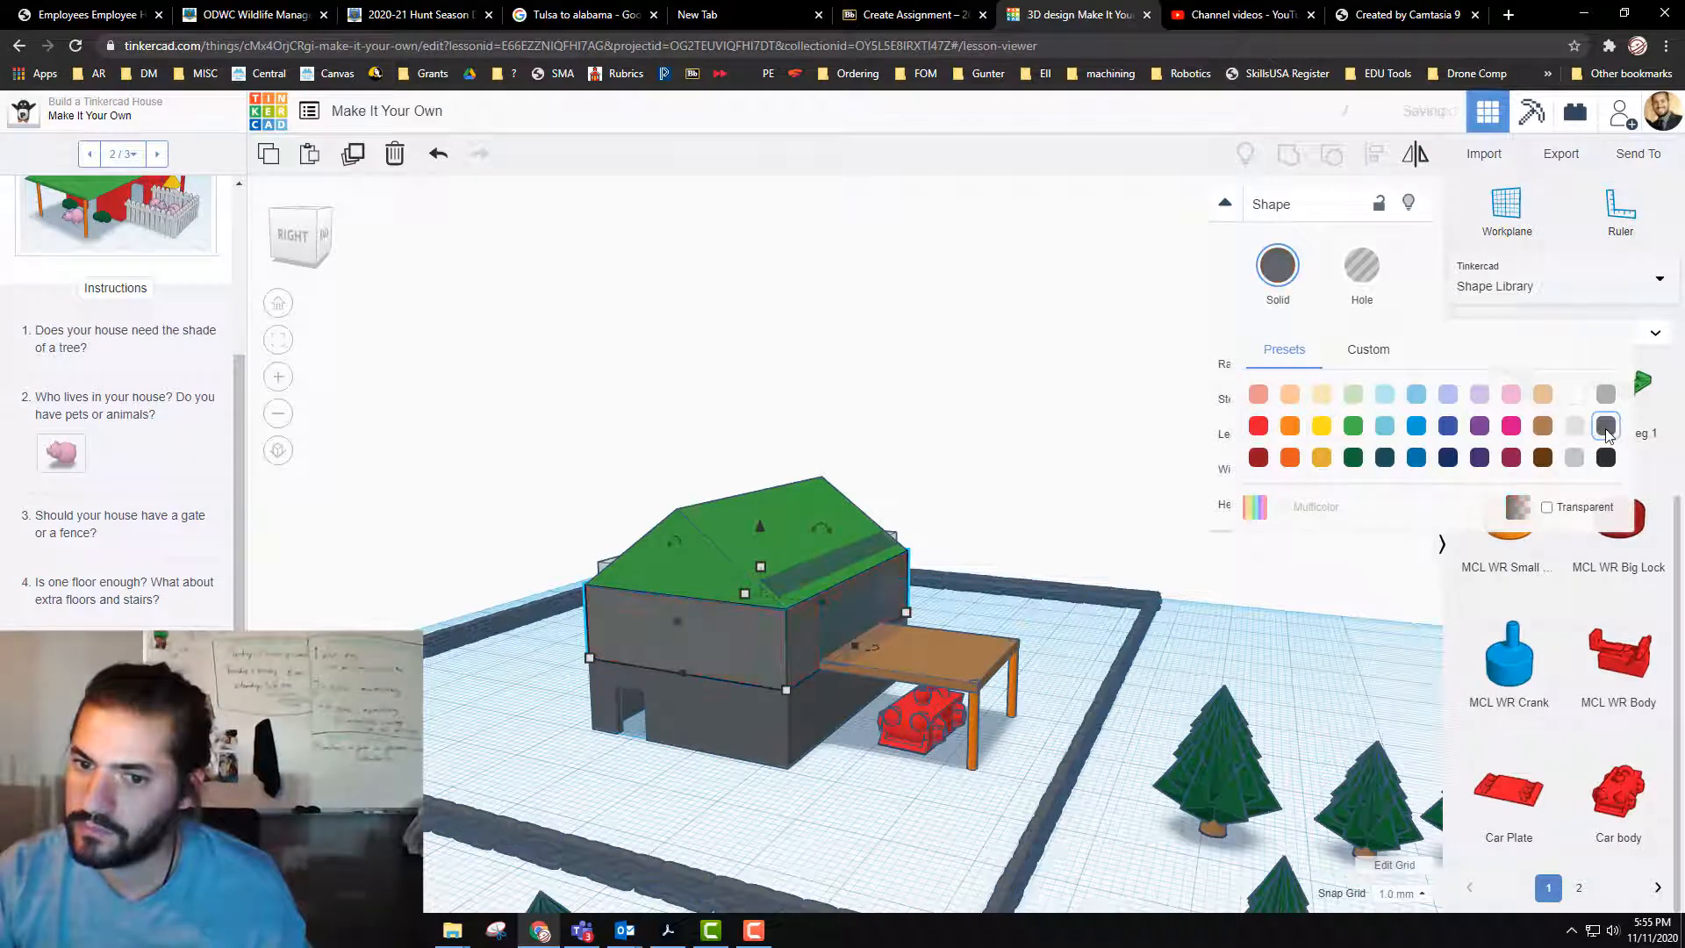
{"action": "left_click", "coordinate": [857, 623], "text": "shift"}
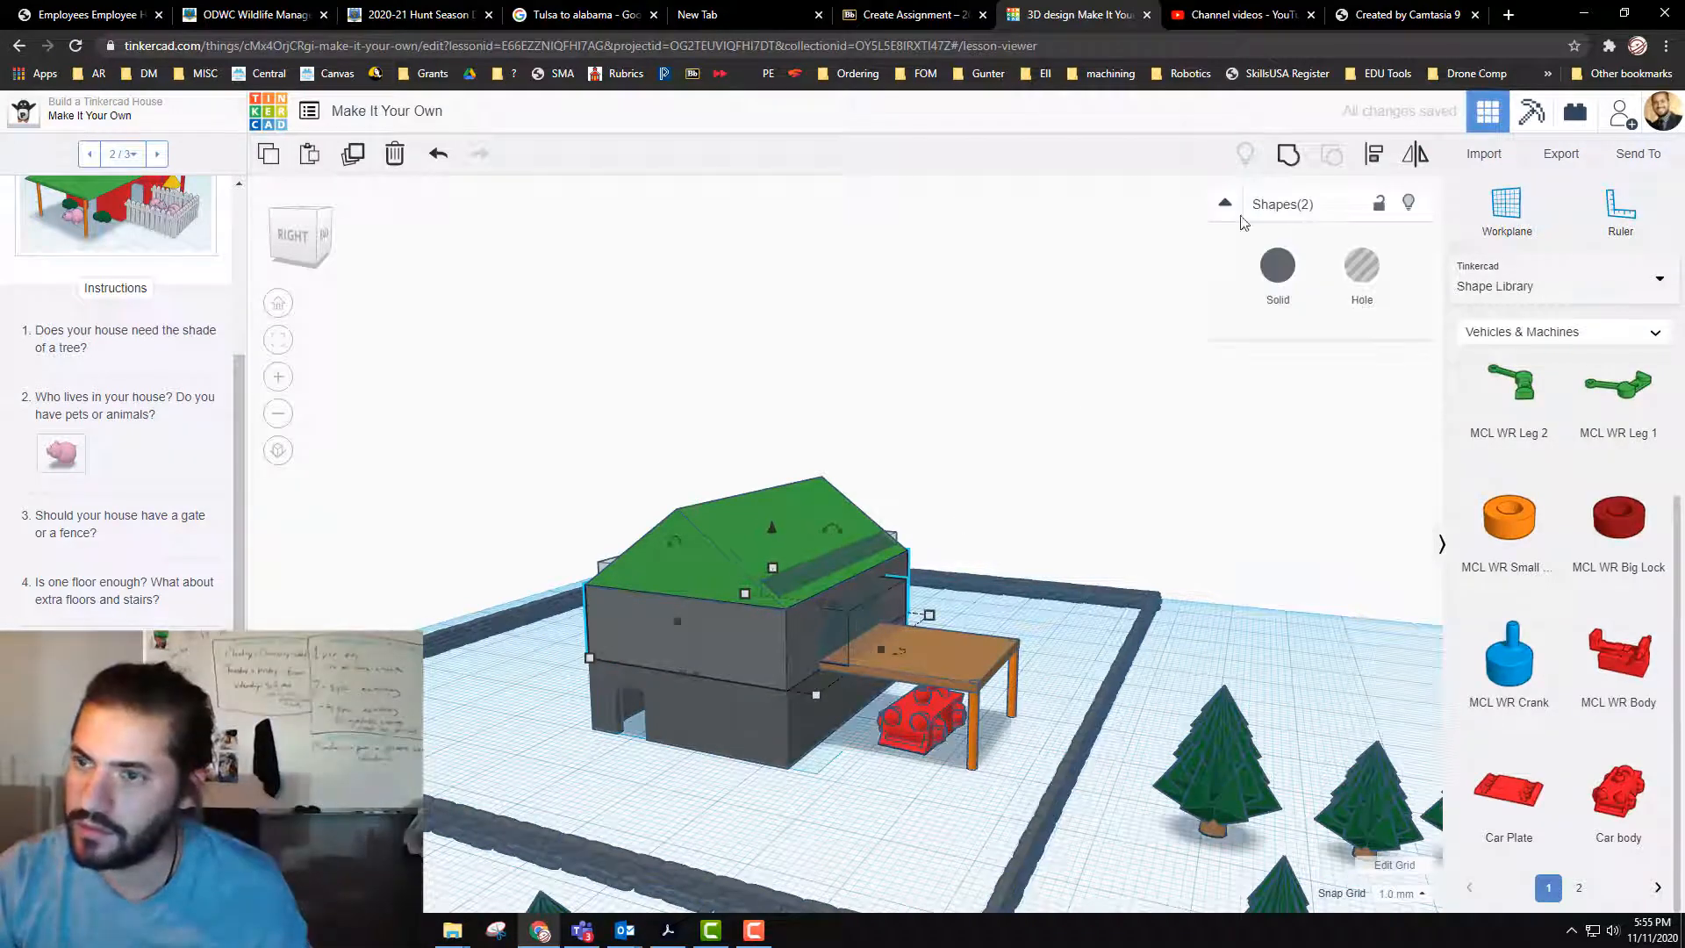
{"action": "left_click", "coordinate": [971, 641], "text": "shift"}
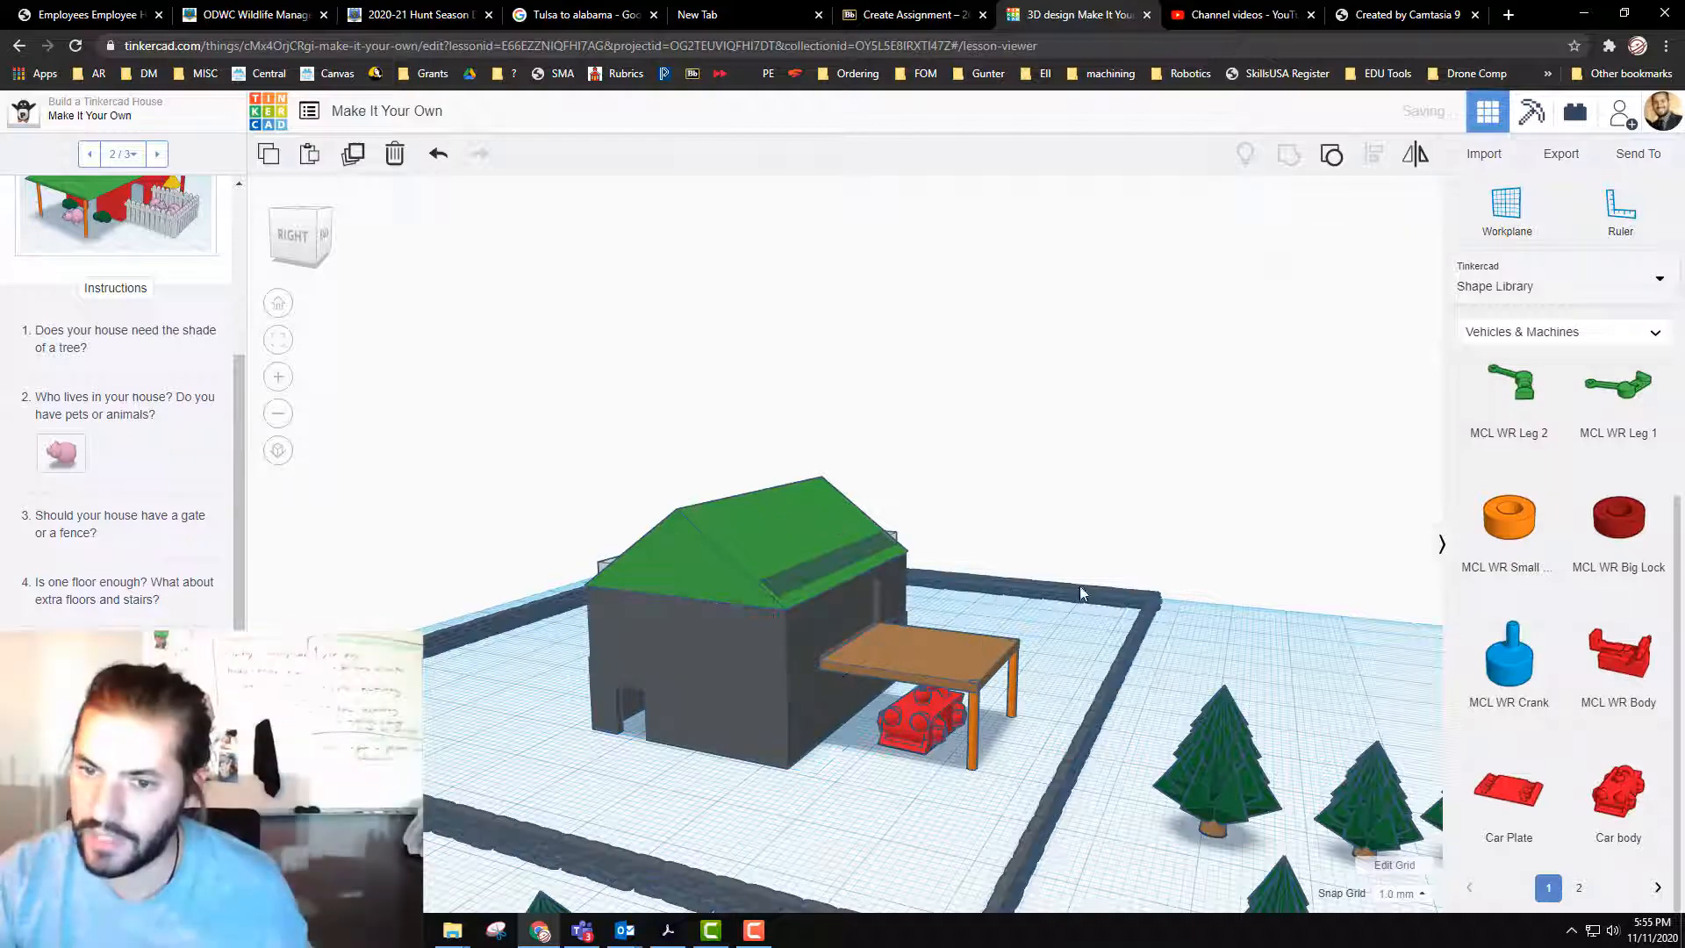
Step: Delete the leftover long hole box that crosses the roof
{"action": "right_click_drag", "start_coordinate": [1082, 604], "coordinate": [1045, 605]}
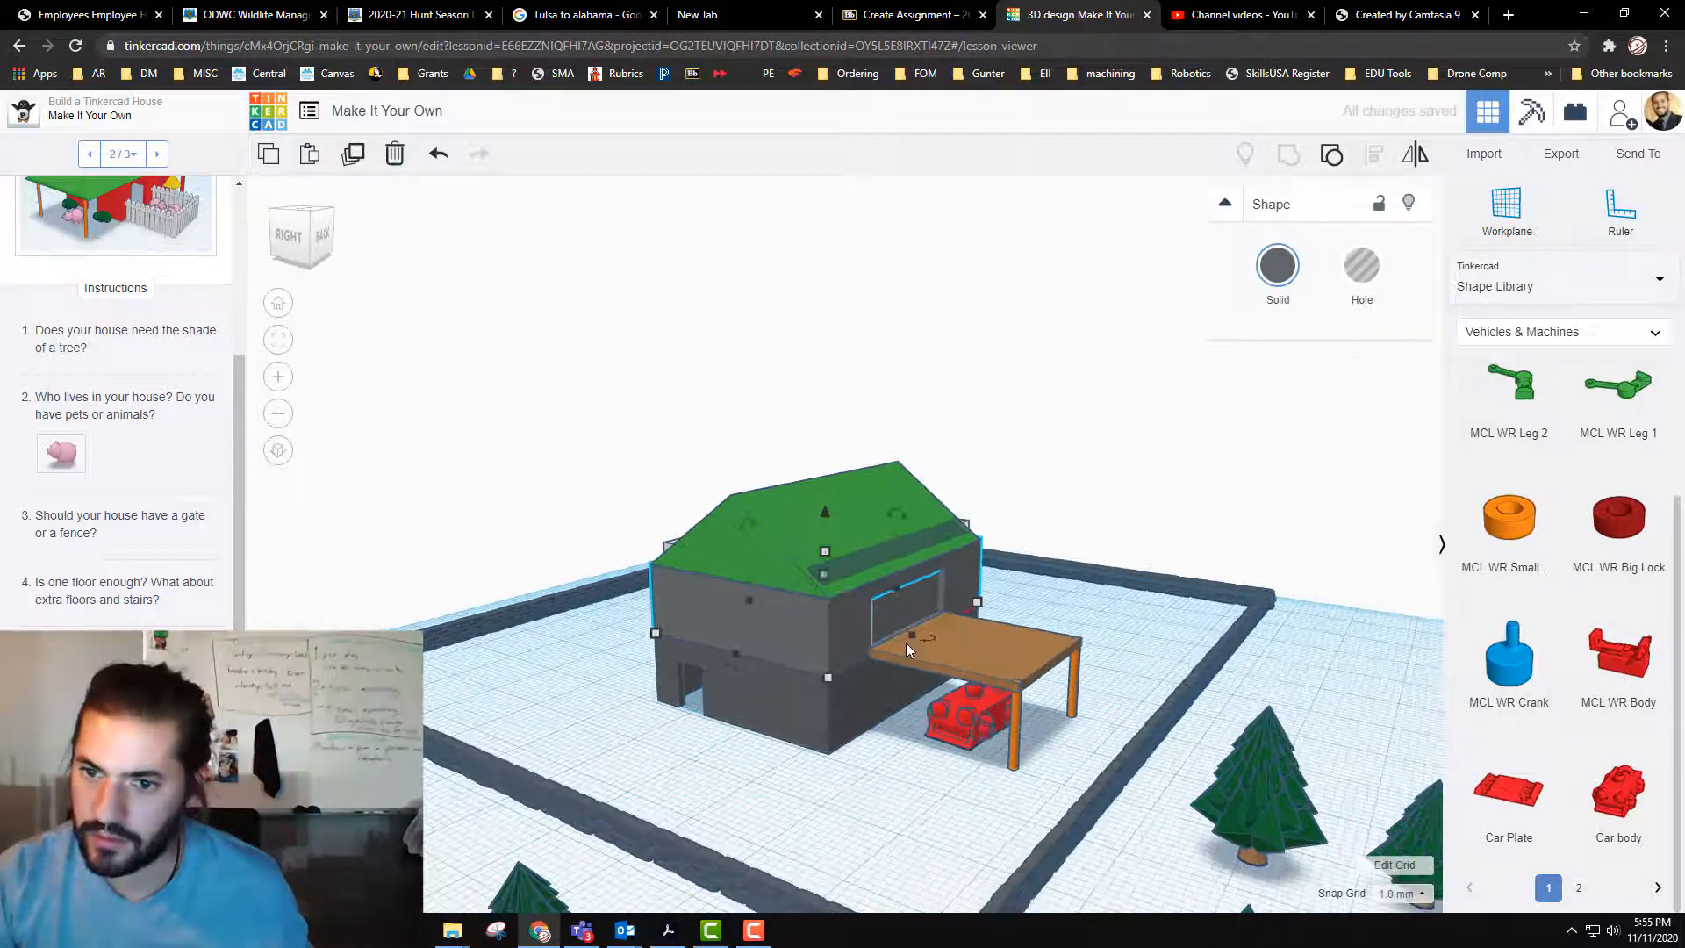
{"action": "scroll", "coordinate": [913, 648], "scroll_direction": "up", "scroll_amount": 2}
{"action": "scroll", "coordinate": [928, 642], "scroll_direction": "up", "scroll_amount": 5}
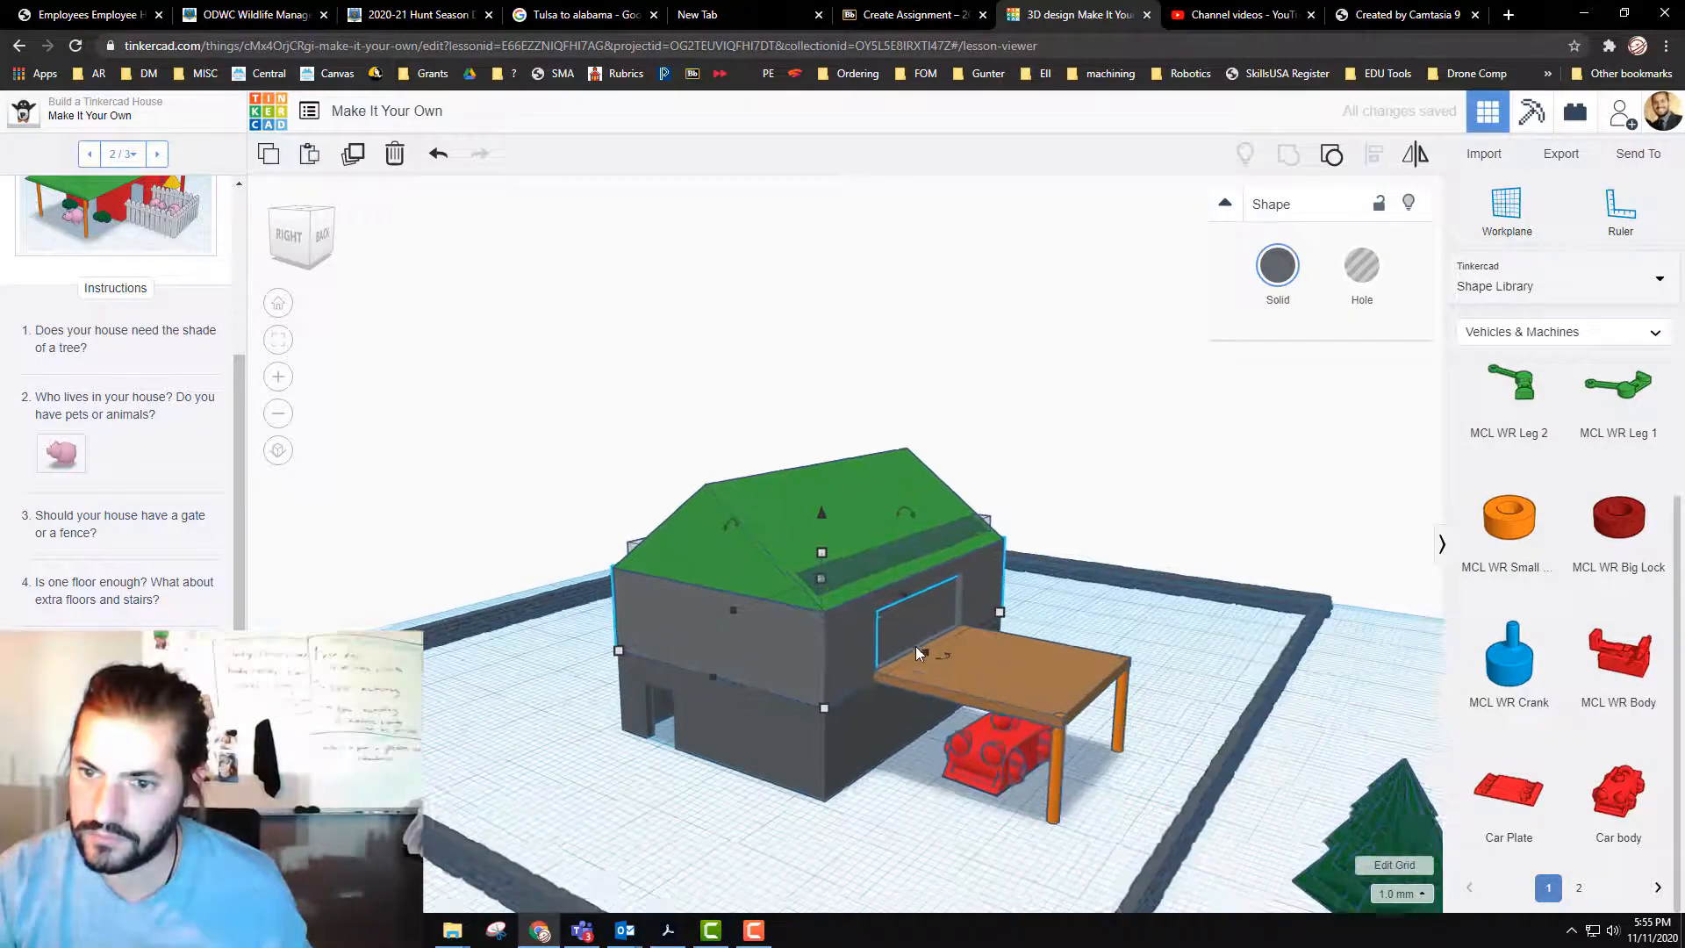
{"action": "right_click_drag", "start_coordinate": [896, 641], "coordinate": [798, 635]}
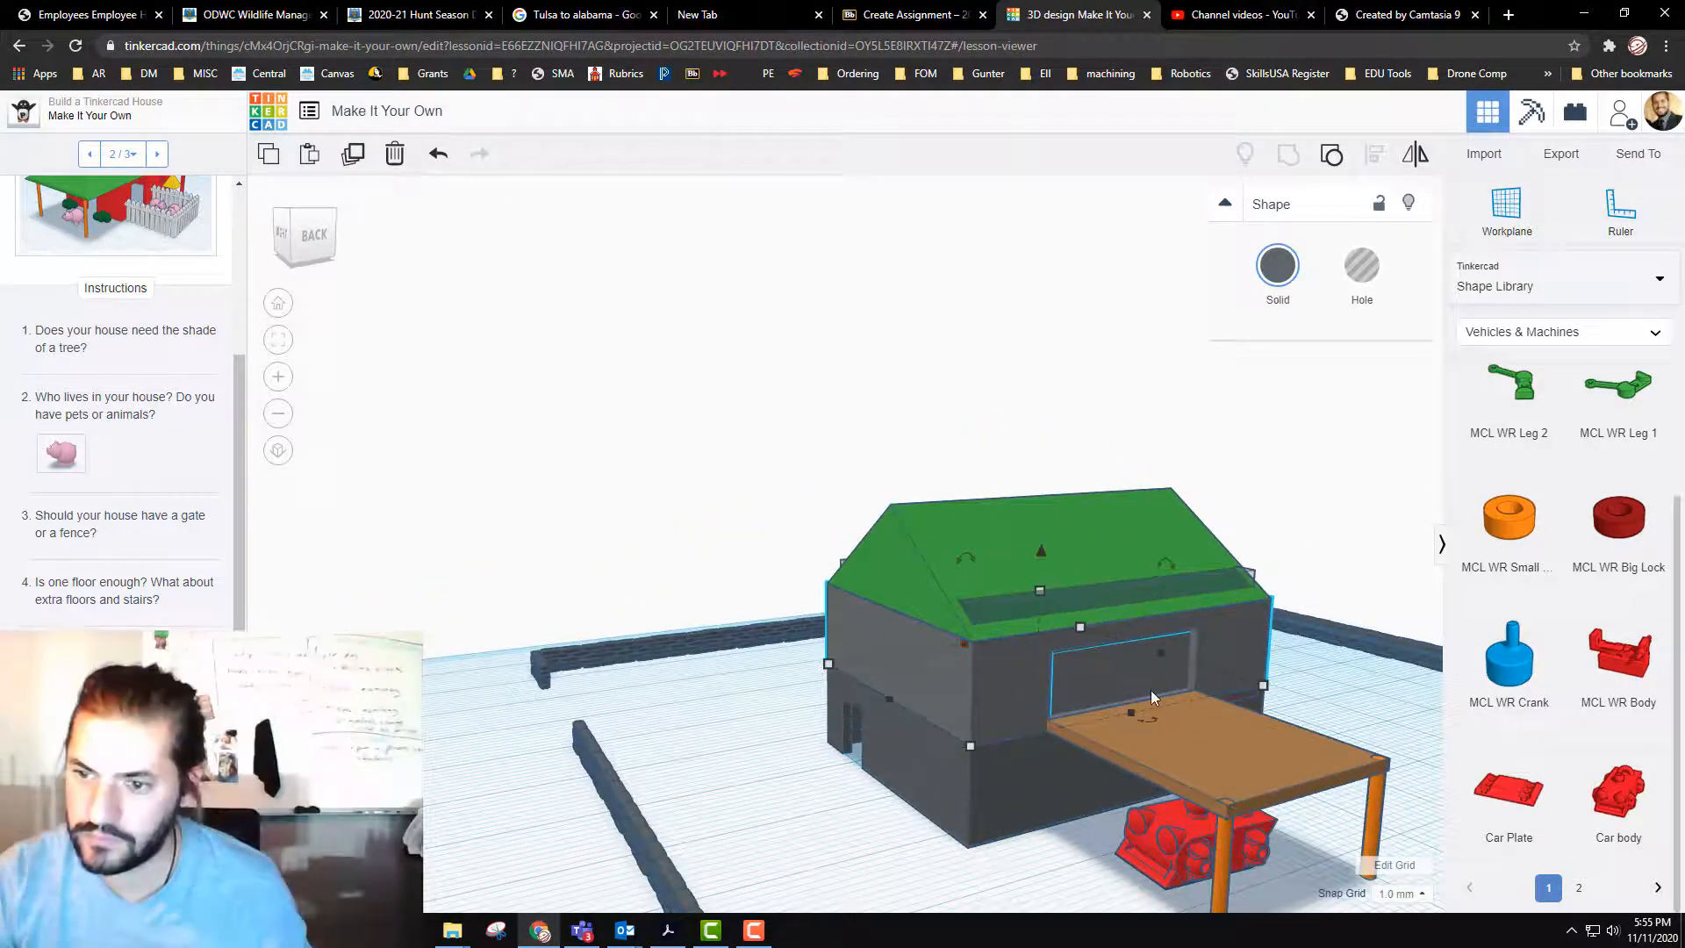
{"action": "right_click_drag", "start_coordinate": [869, 797], "coordinate": [1037, 726]}
{"action": "right_click_drag", "start_coordinate": [929, 760], "coordinate": [725, 696]}
{"action": "left_click", "coordinate": [719, 691]}
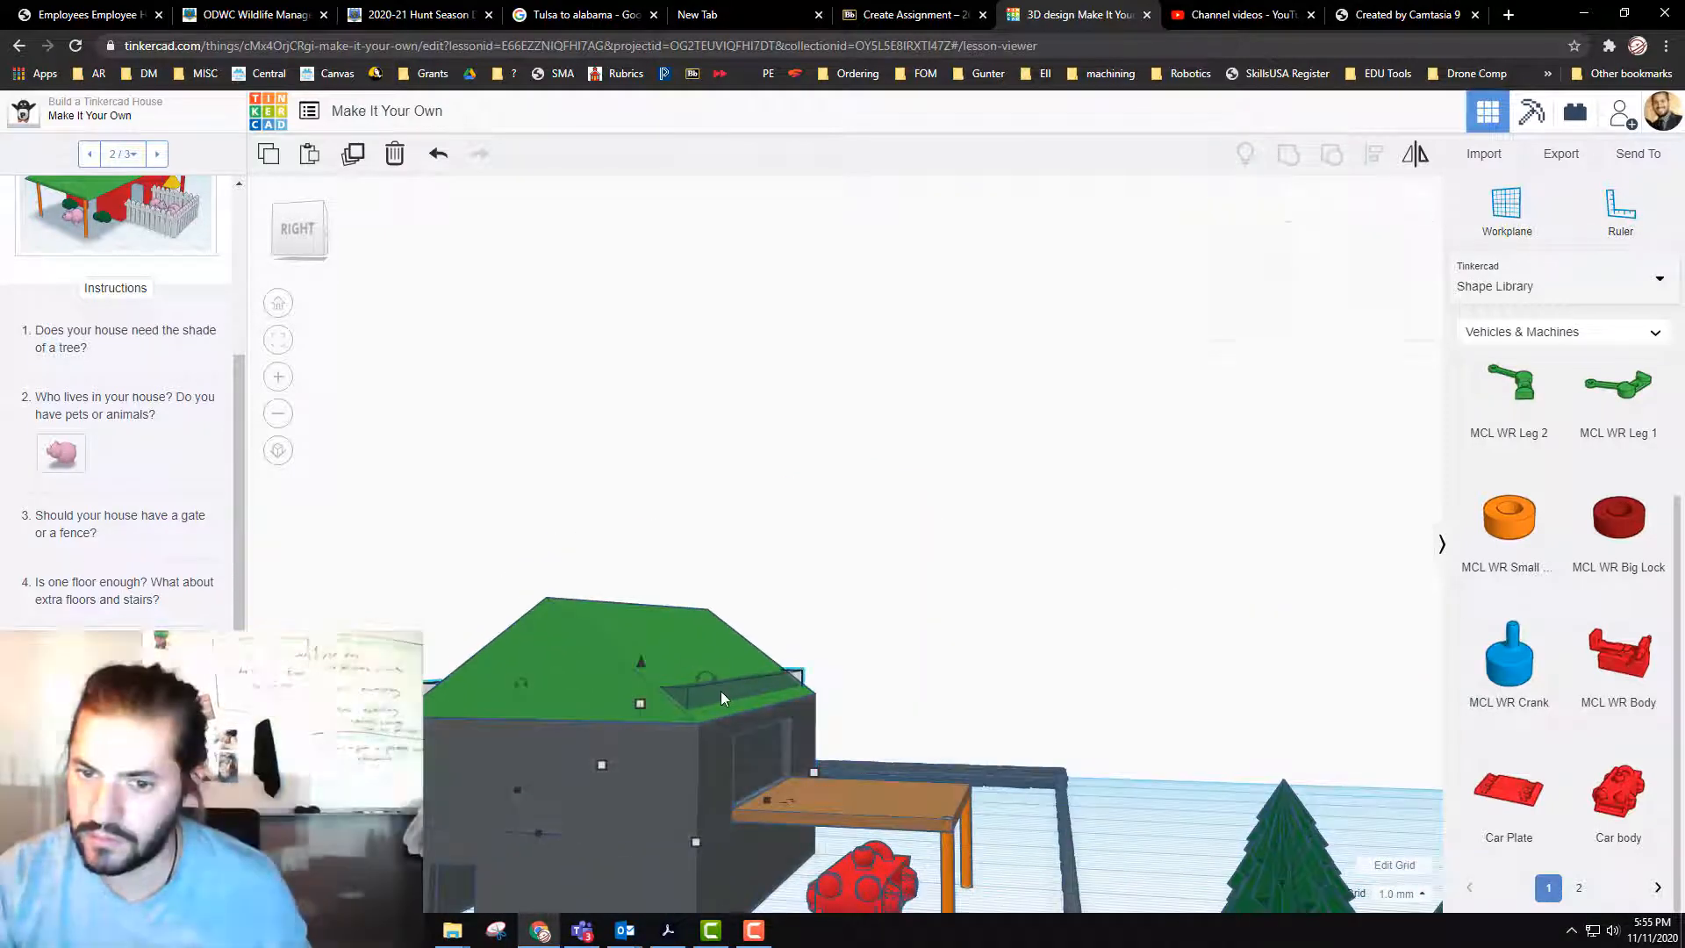
{"action": "key", "text": "Delete"}
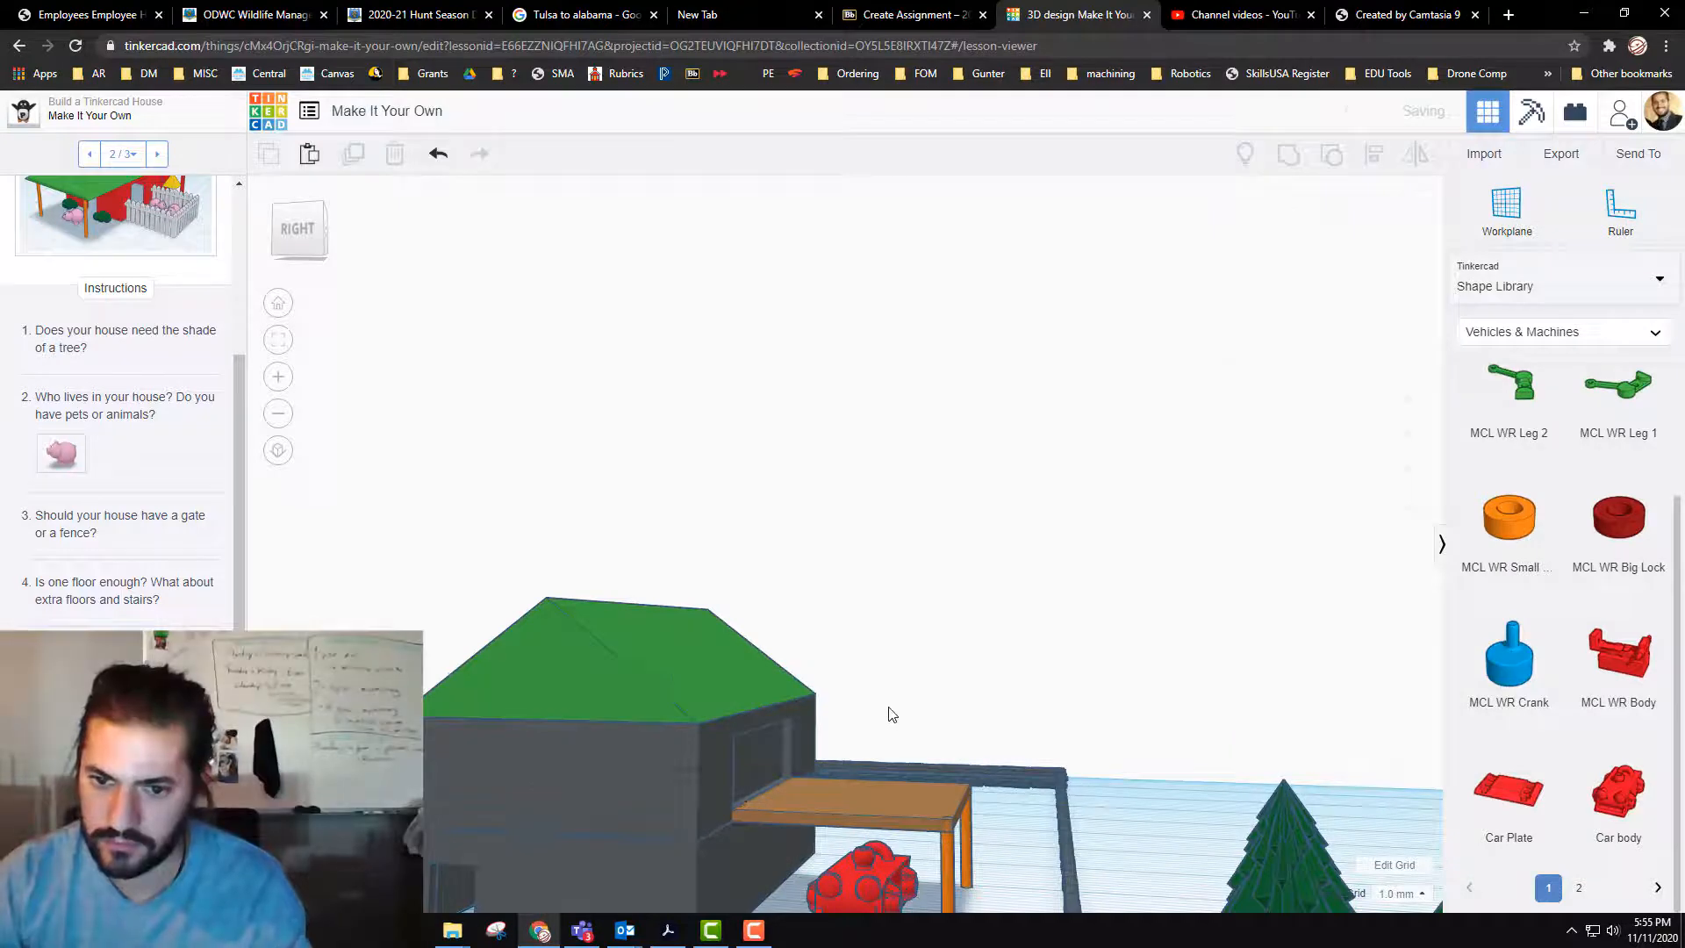
Step: Undo the deletion of the long hole box and the grouping of the upper storey with its opening
{"action": "mouse_move", "coordinate": [891, 707]}
{"action": "right_mouse_down"}
{"action": "mouse_move", "coordinate": [814, 725]}
{"action": "mouse_move", "coordinate": [825, 702]}
{"action": "mouse_move", "coordinate": [878, 710]}
{"action": "right_mouse_up"}
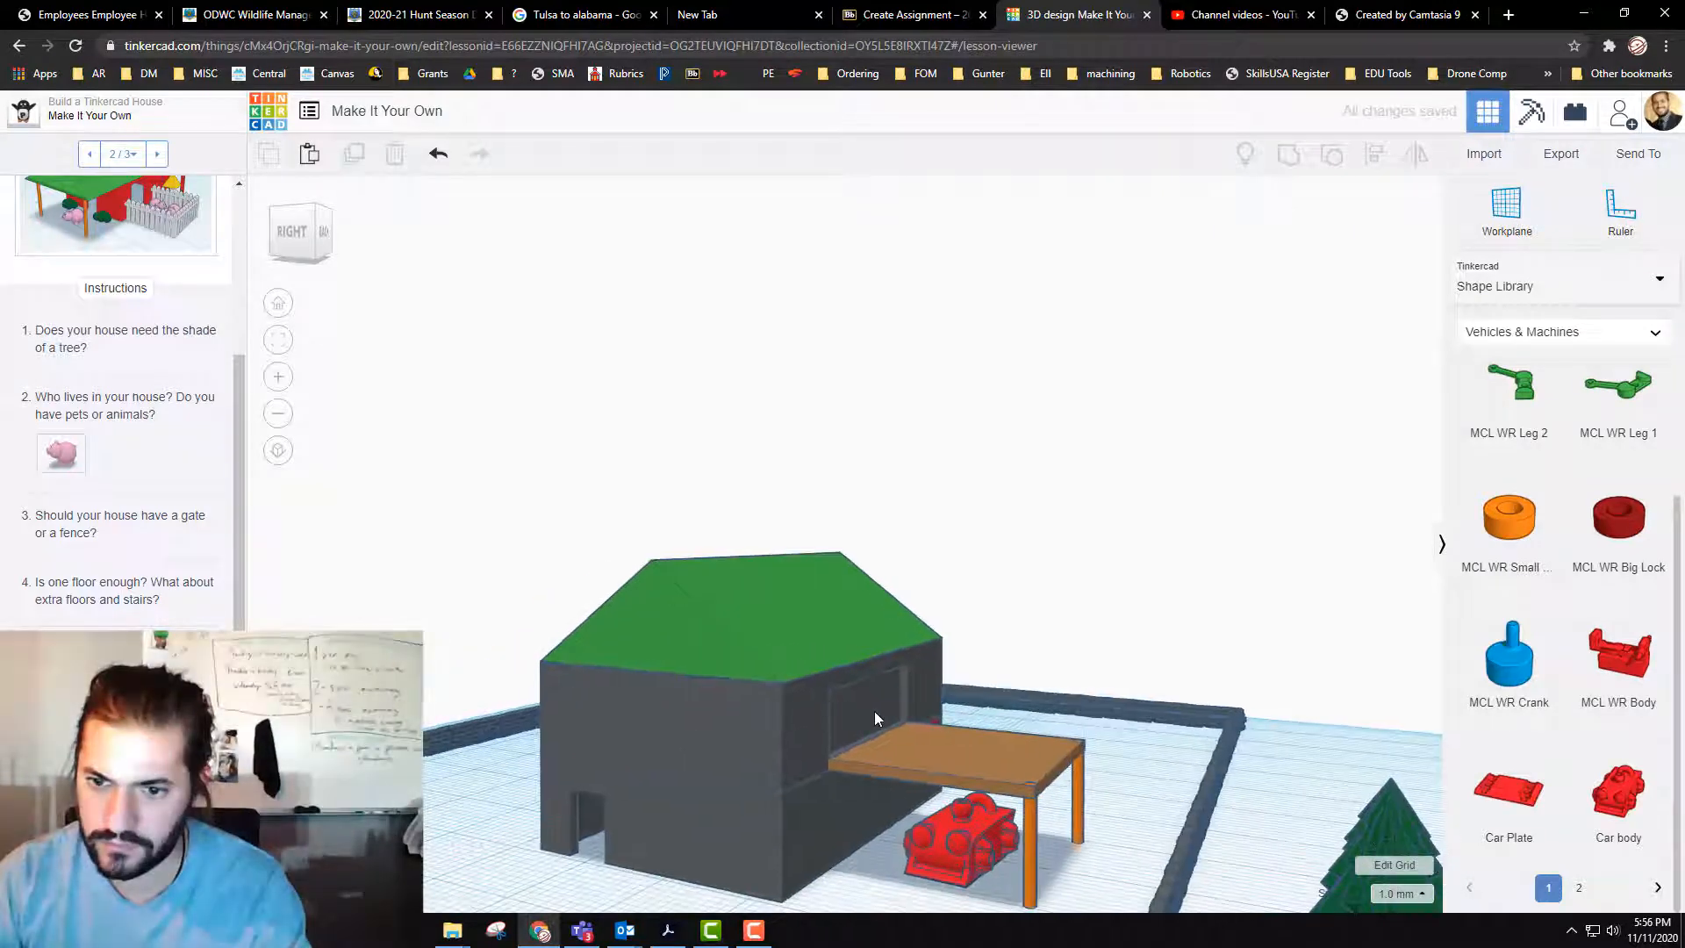
{"action": "left_click", "coordinate": [874, 711]}
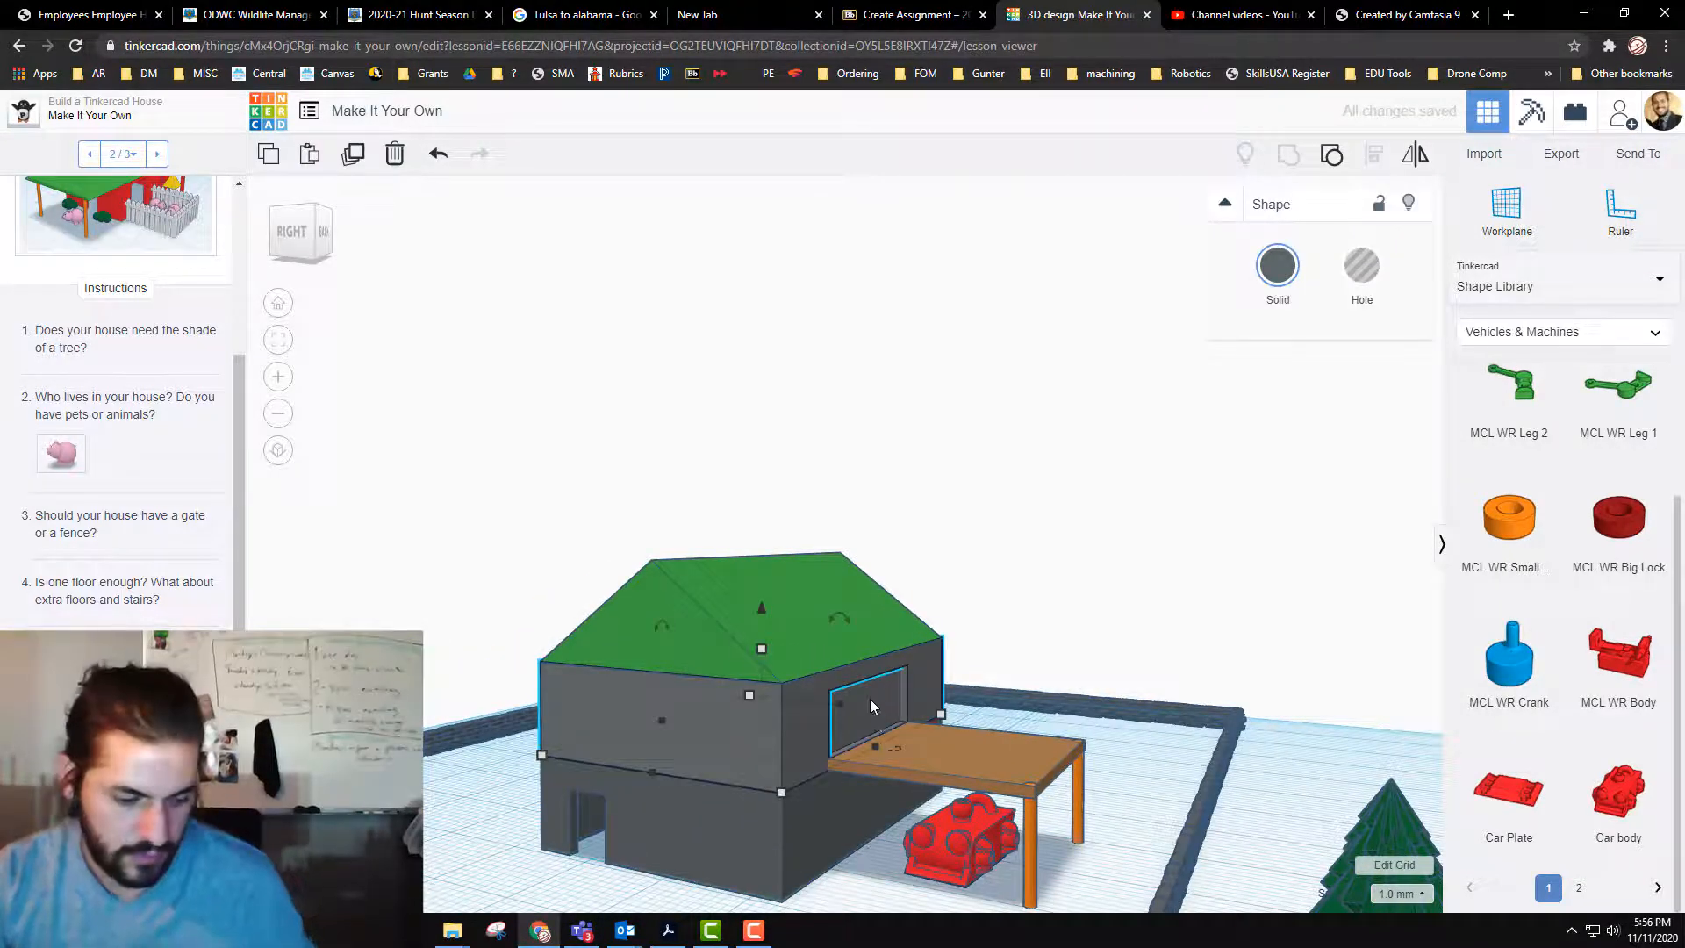
{"action": "key", "text": "ctrl+z"}
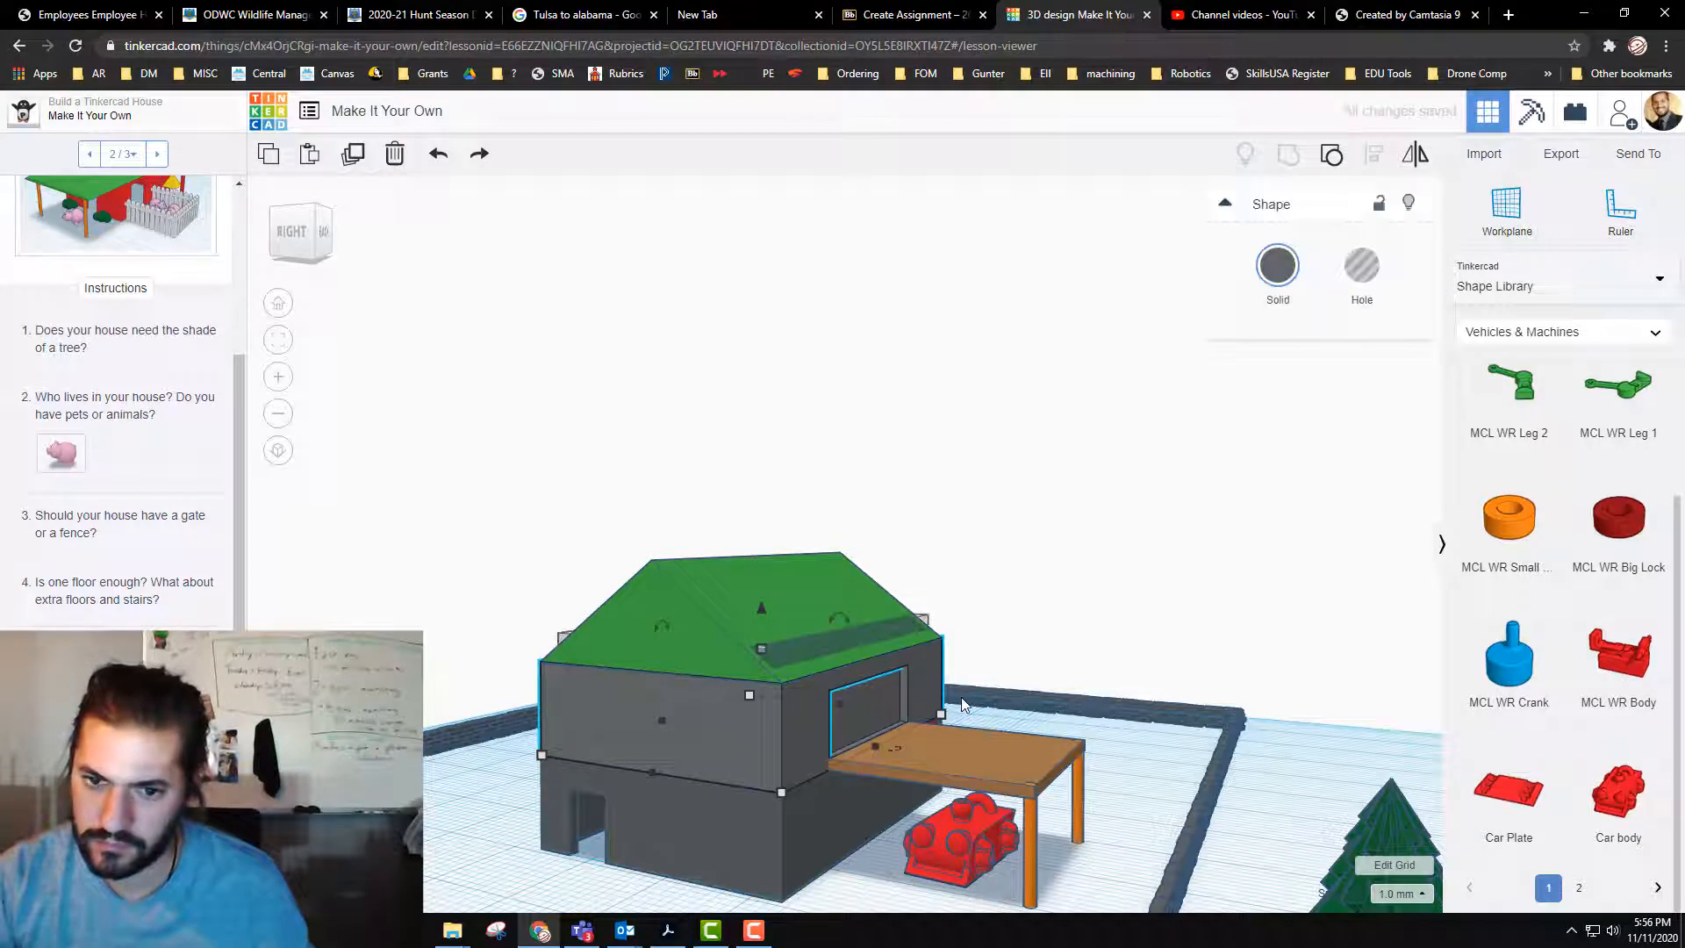
{"action": "left_click", "coordinate": [962, 698]}
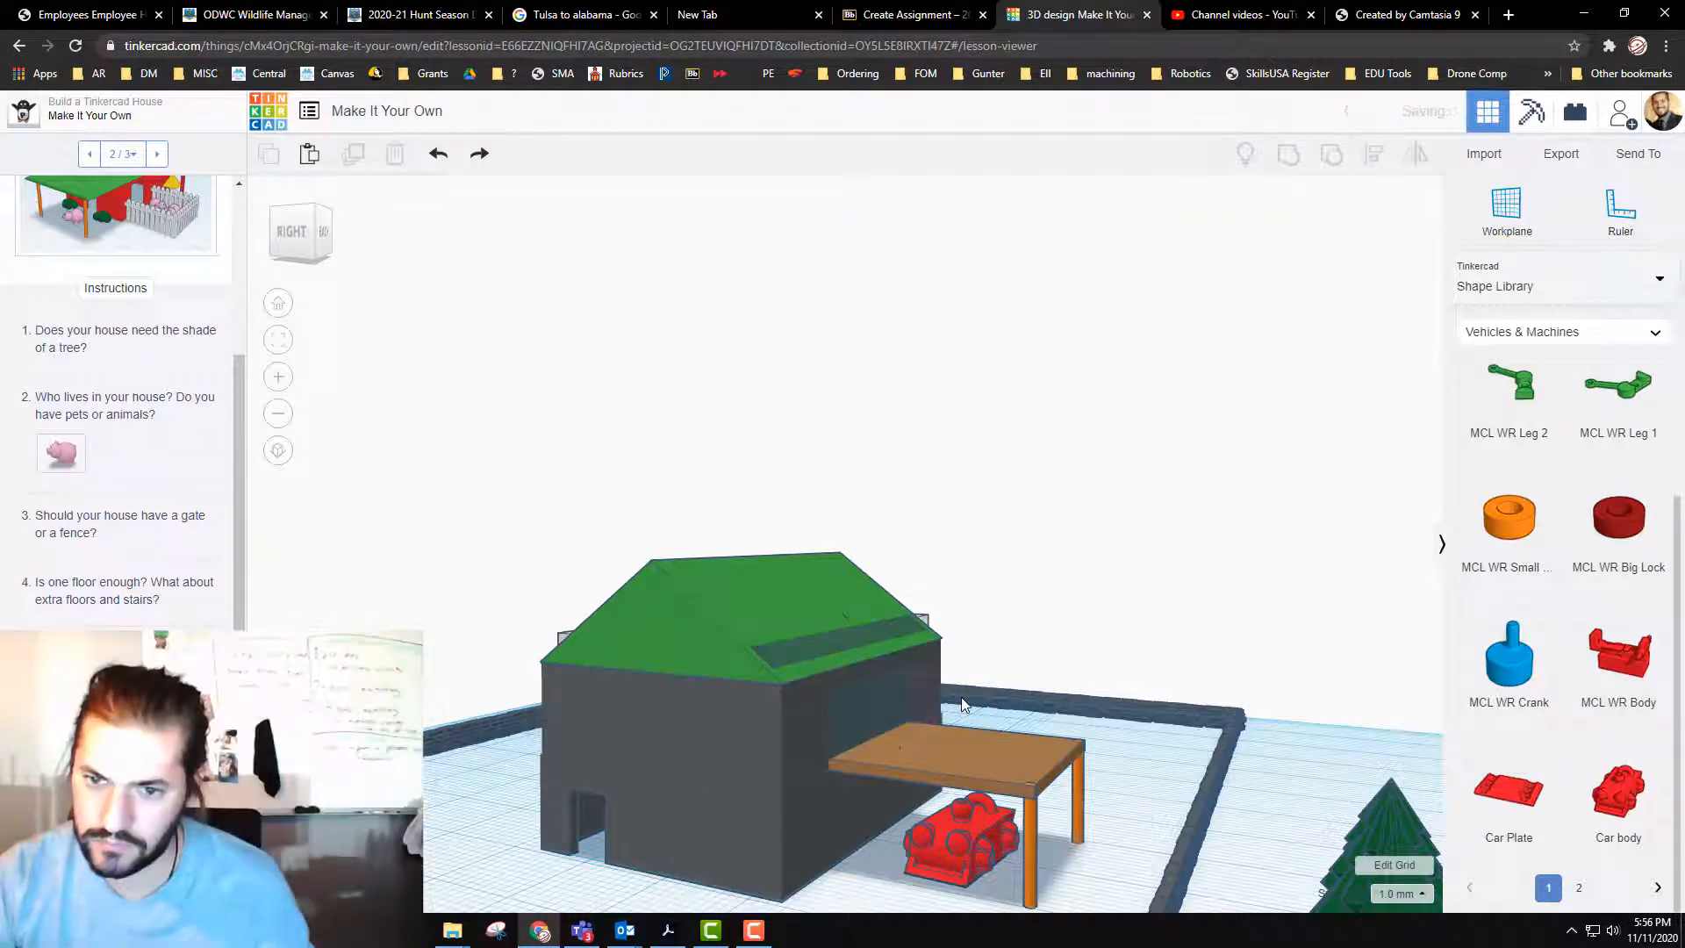
Step: Move the balcony opening's hole 3 mm deeper into the upper storey and delete the long hole box crossing the roof
{"action": "left_click", "coordinate": [903, 708]}
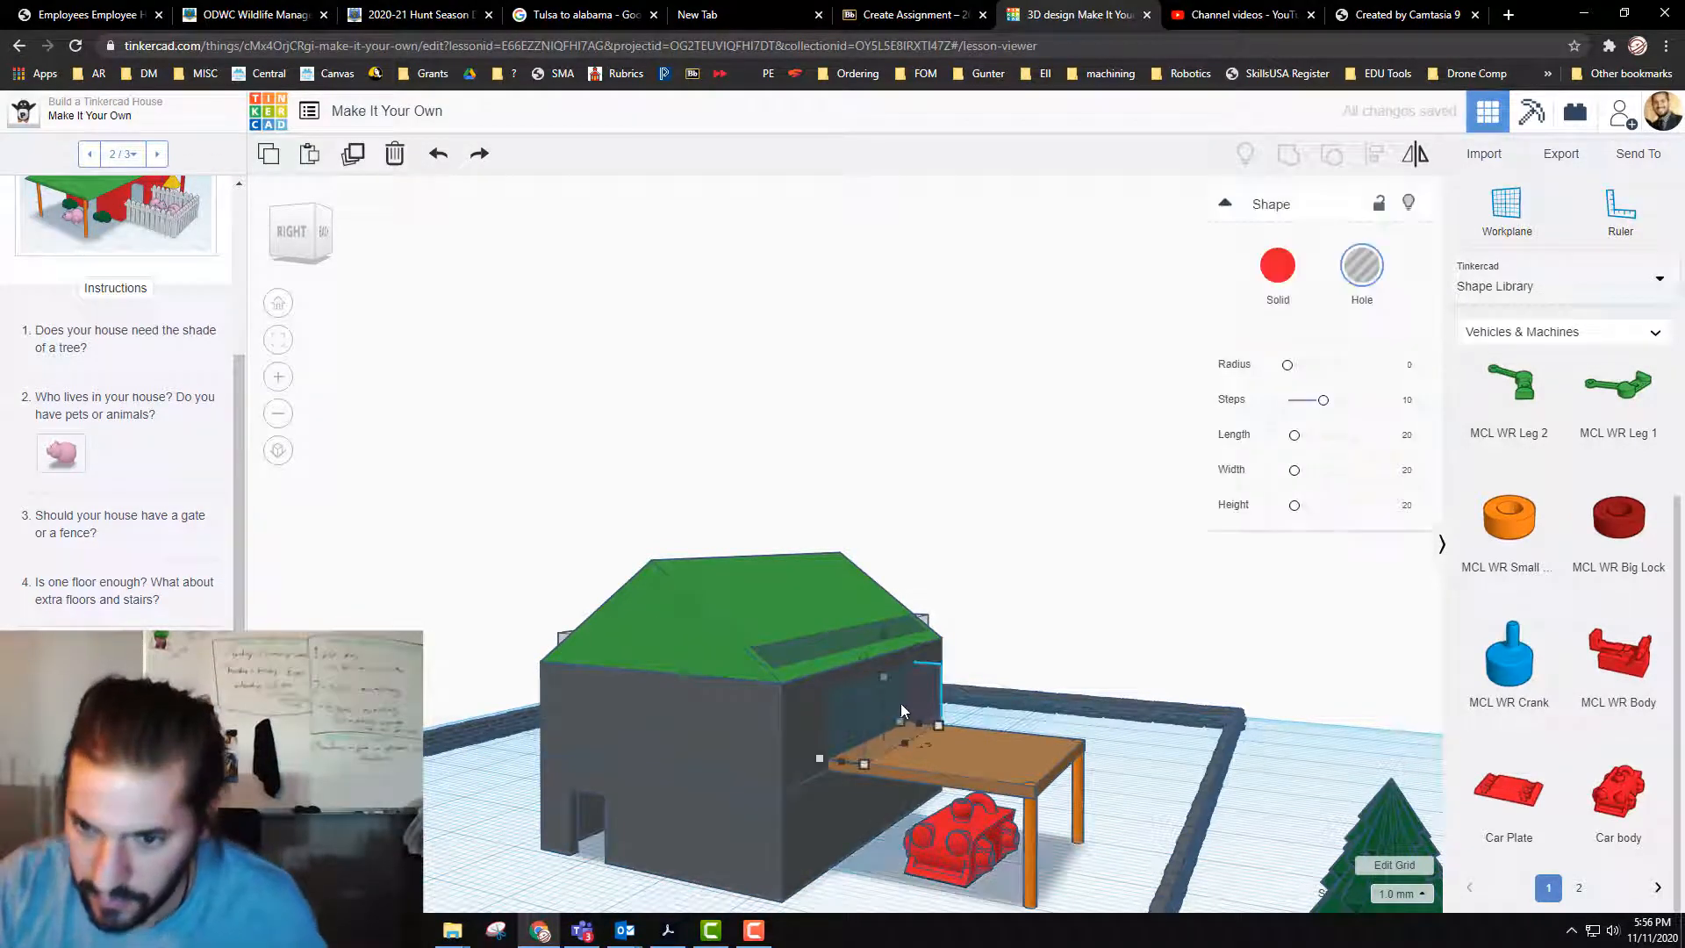
{"action": "left_click_drag", "start_coordinate": [900, 703], "coordinate": [879, 702]}
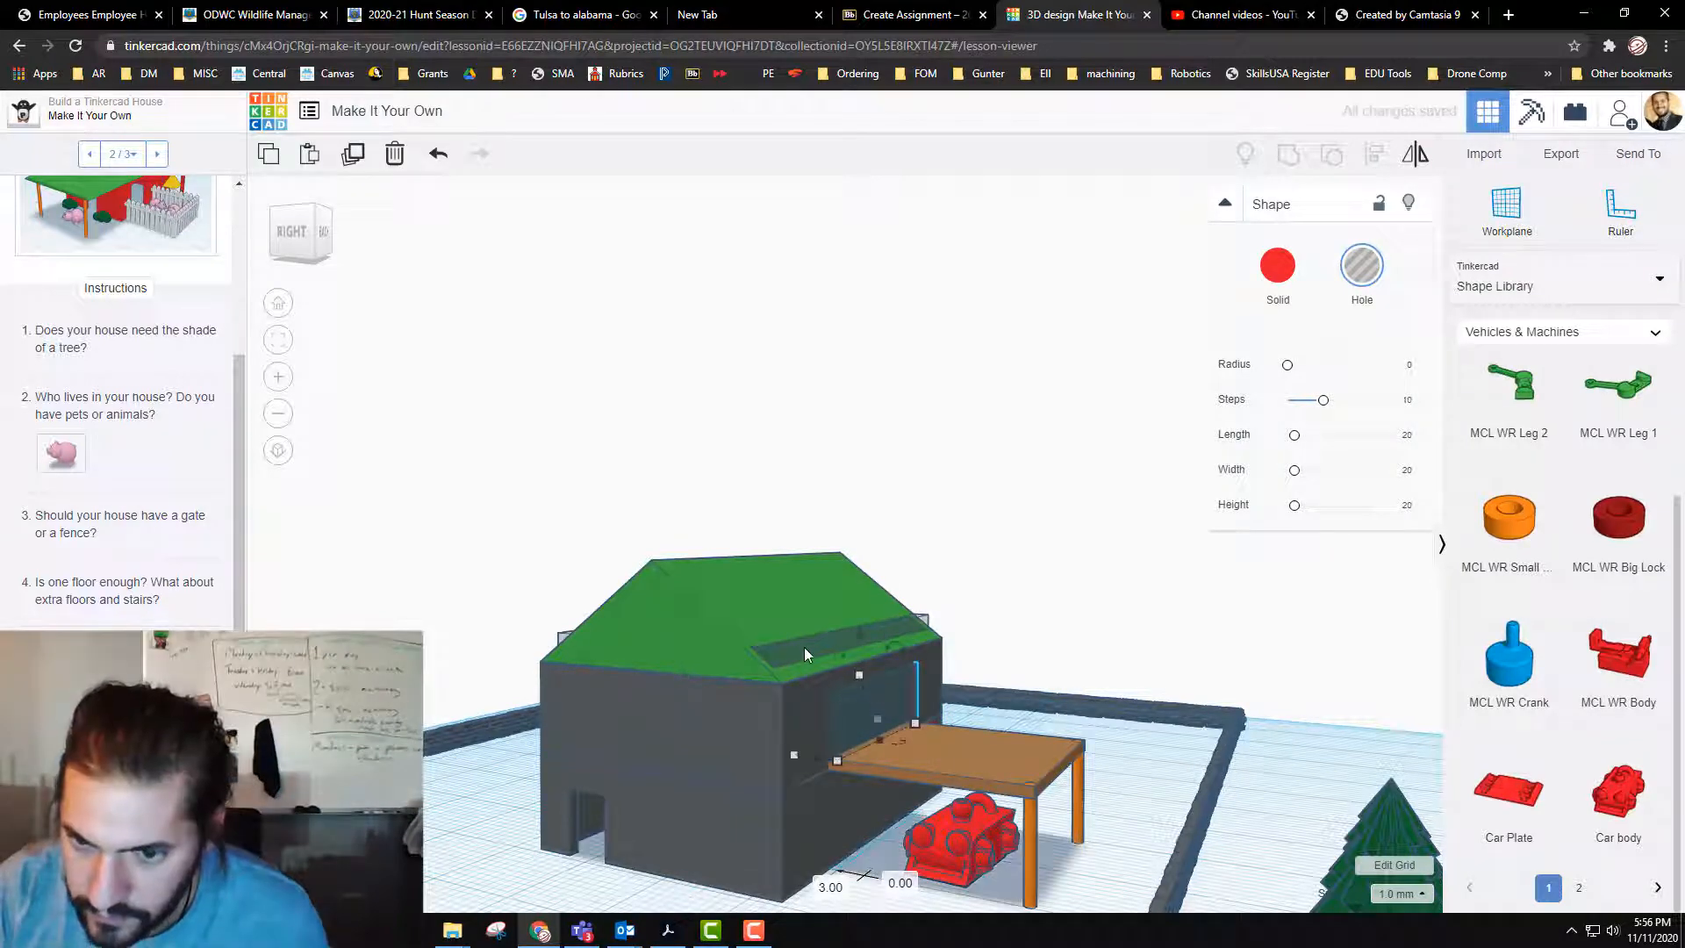
{"action": "left_click", "coordinate": [805, 649]}
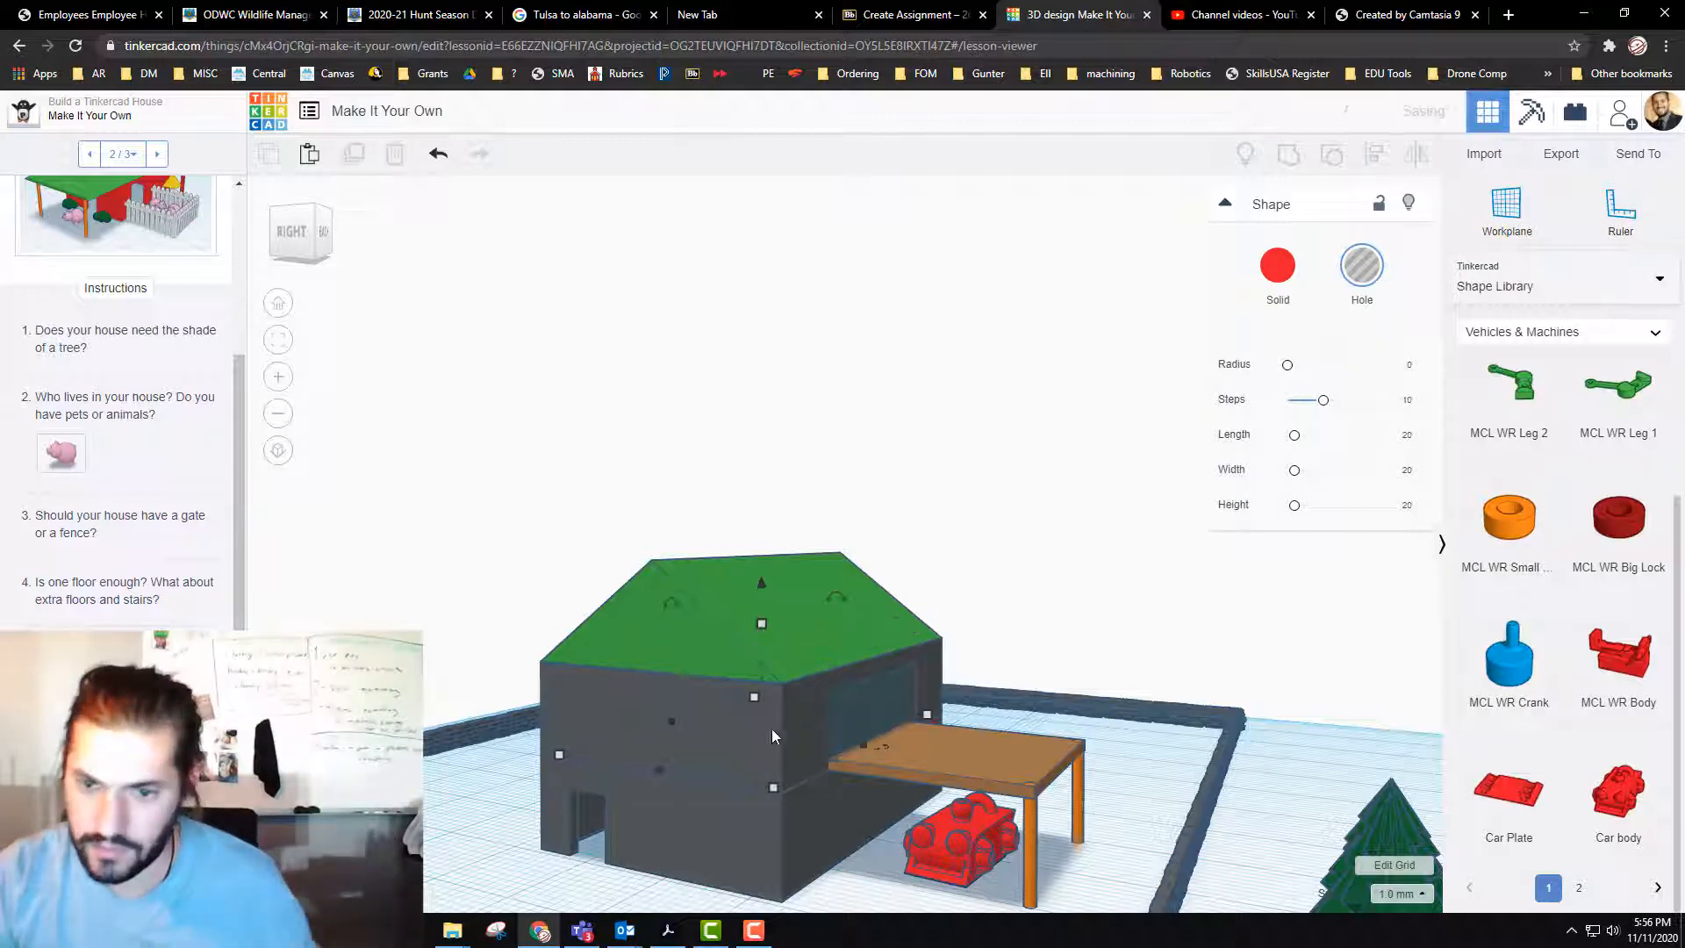
Step: Group the upper storey block with the balcony opening's hole to cut the doorway
{"action": "left_click", "coordinate": [748, 732]}
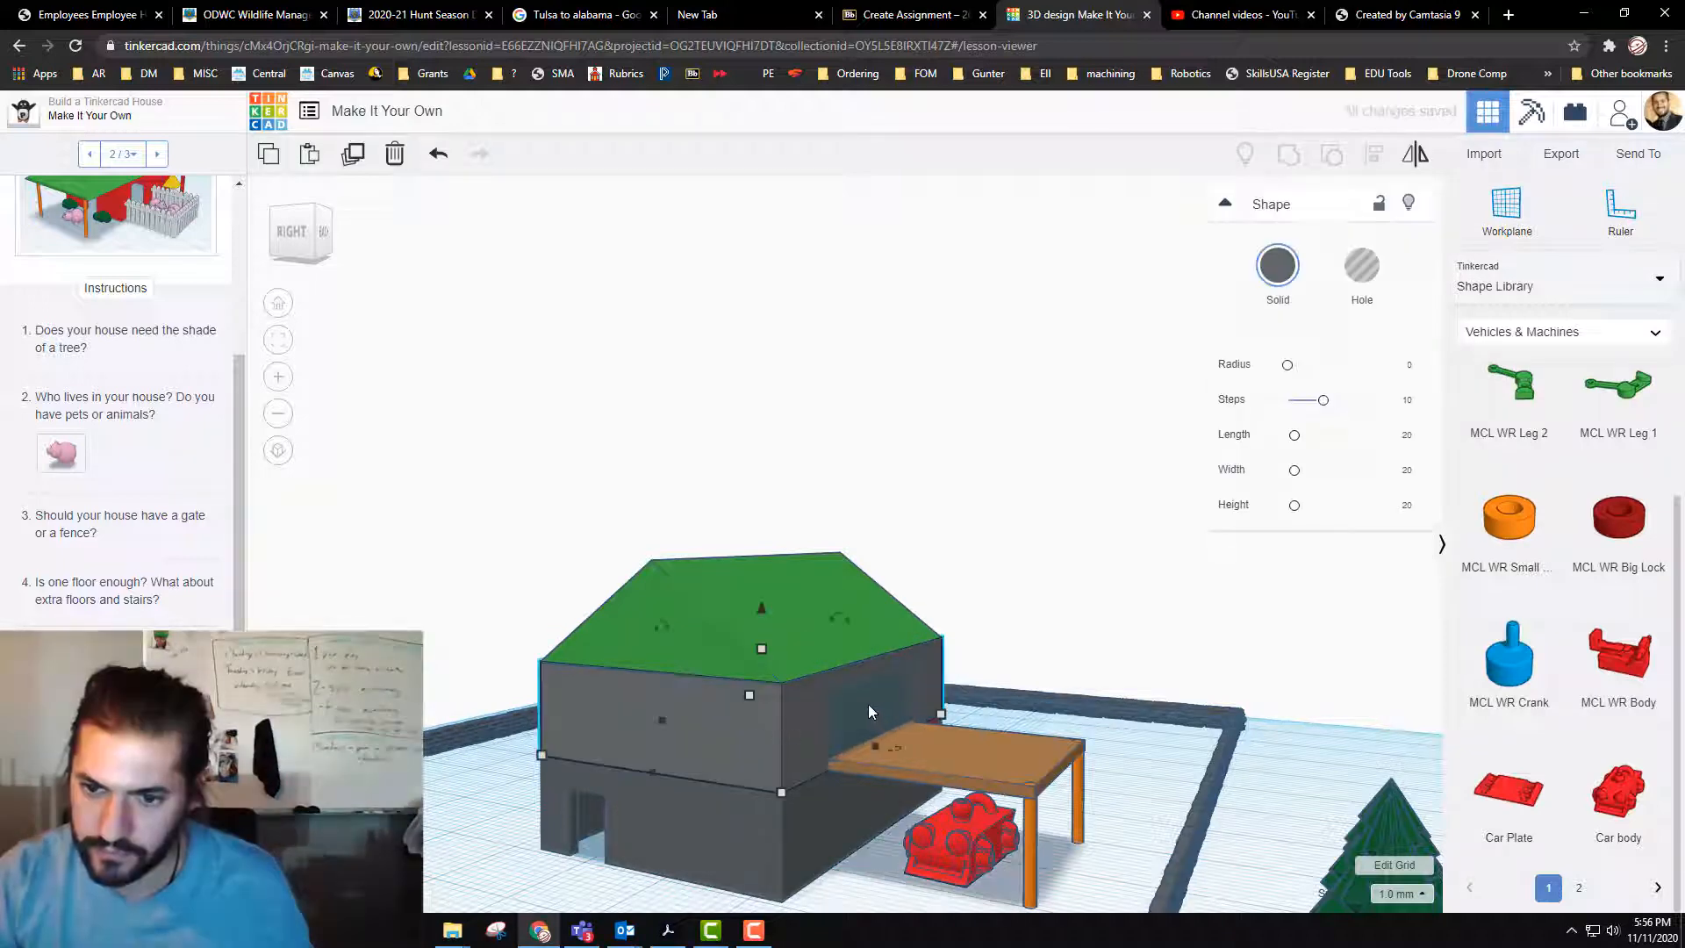
{"action": "left_click", "coordinate": [867, 703], "text": "shift"}
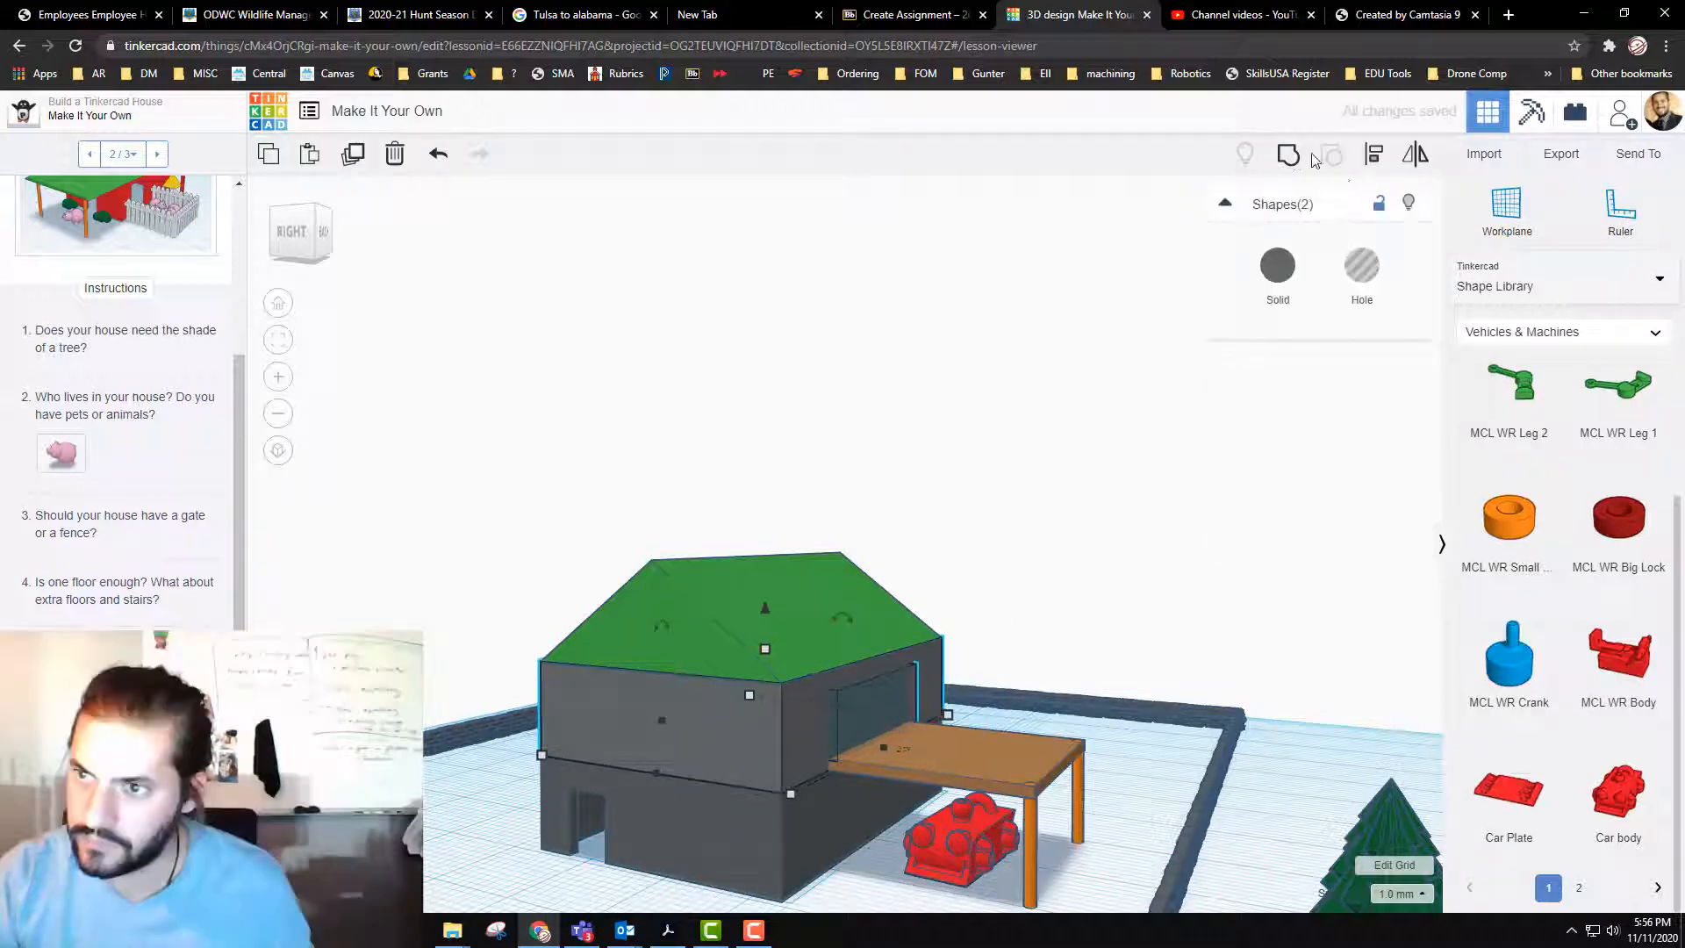
{"action": "left_click", "coordinate": [1290, 155]}
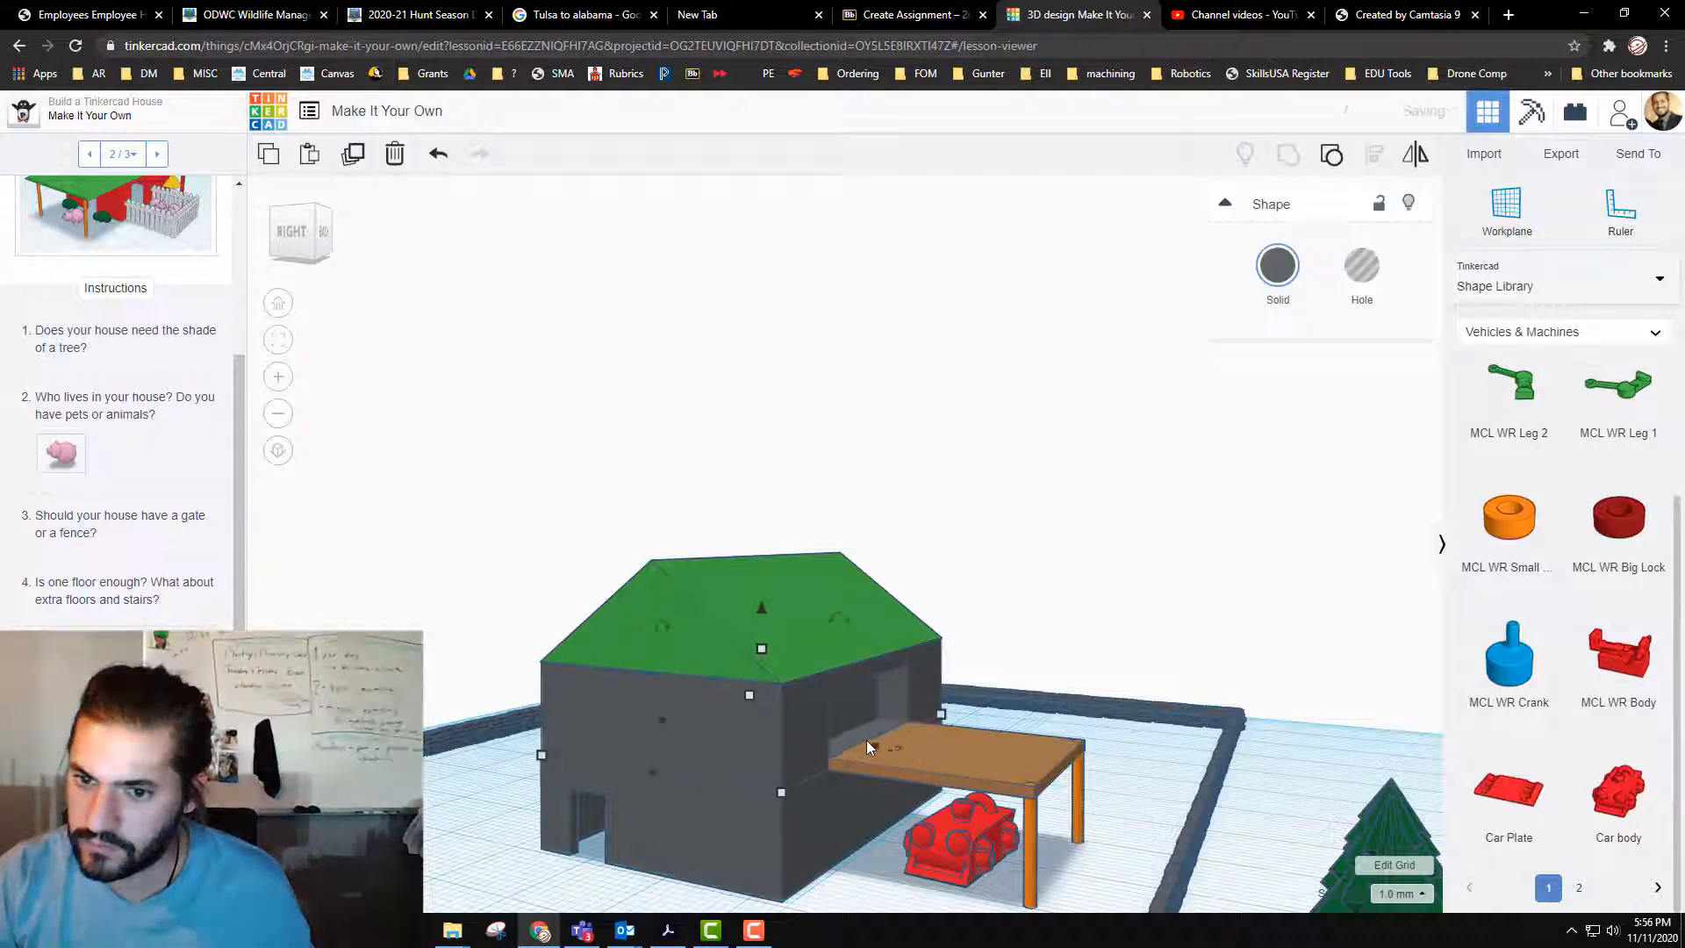
Step: Delete the grouped upper storey between the lower walls and the green roof
{"action": "right_click_drag", "start_coordinate": [716, 839], "coordinate": [738, 778]}
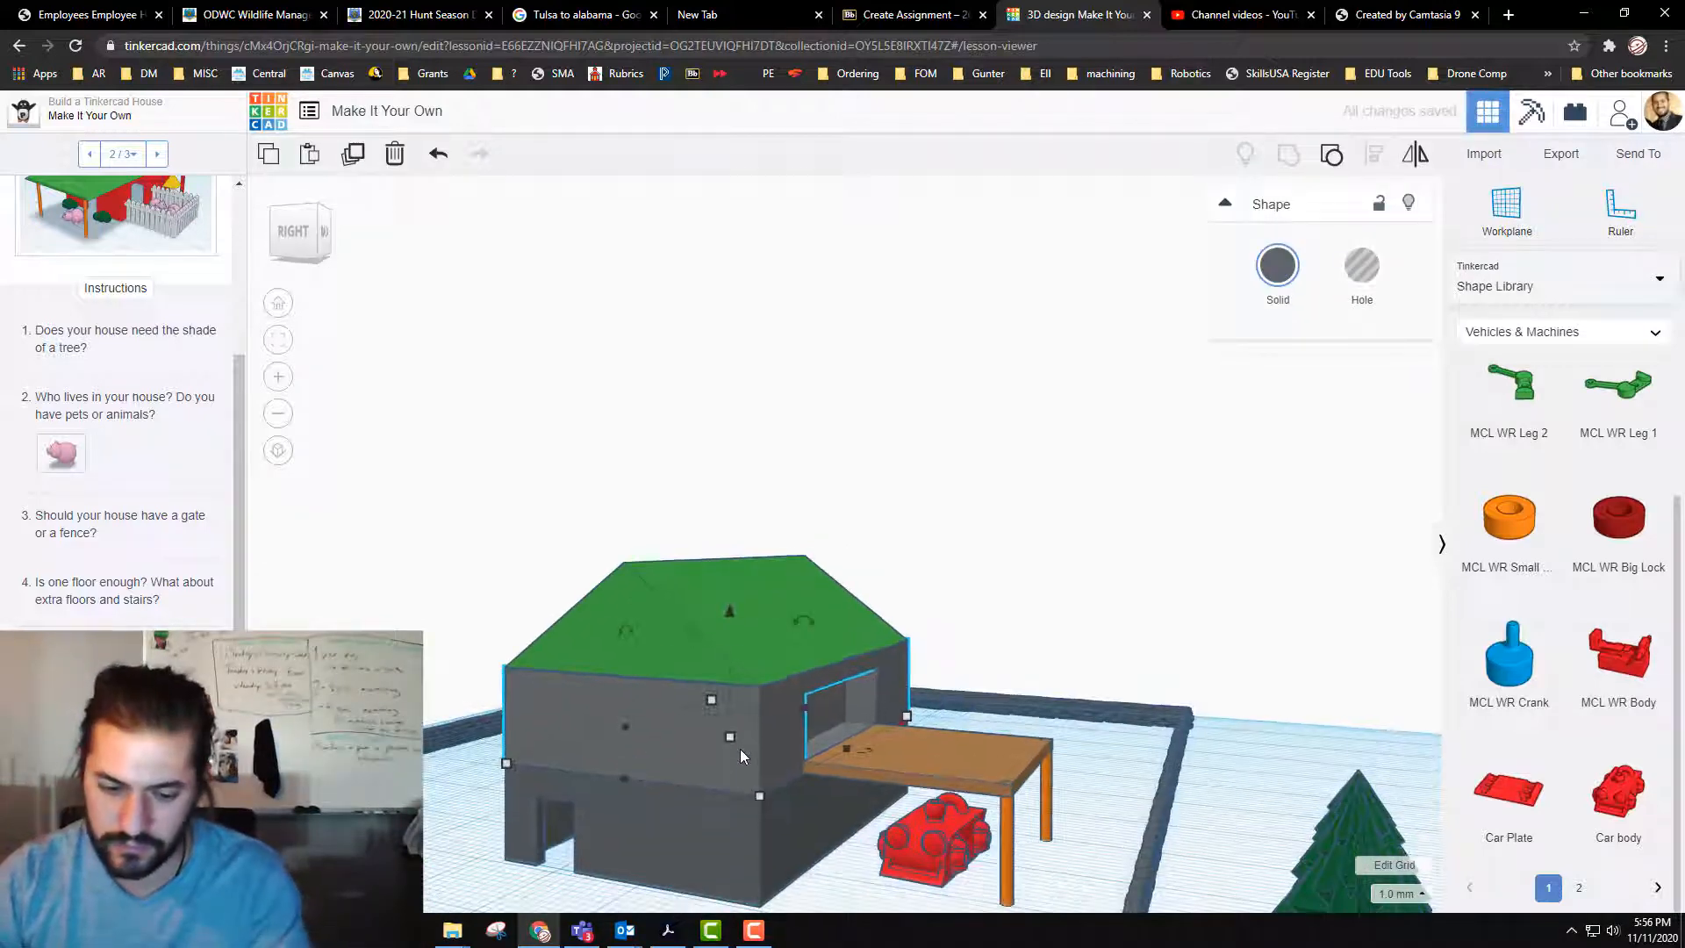
{"action": "key", "text": "Delete"}
{"action": "left_click", "coordinate": [721, 850]}
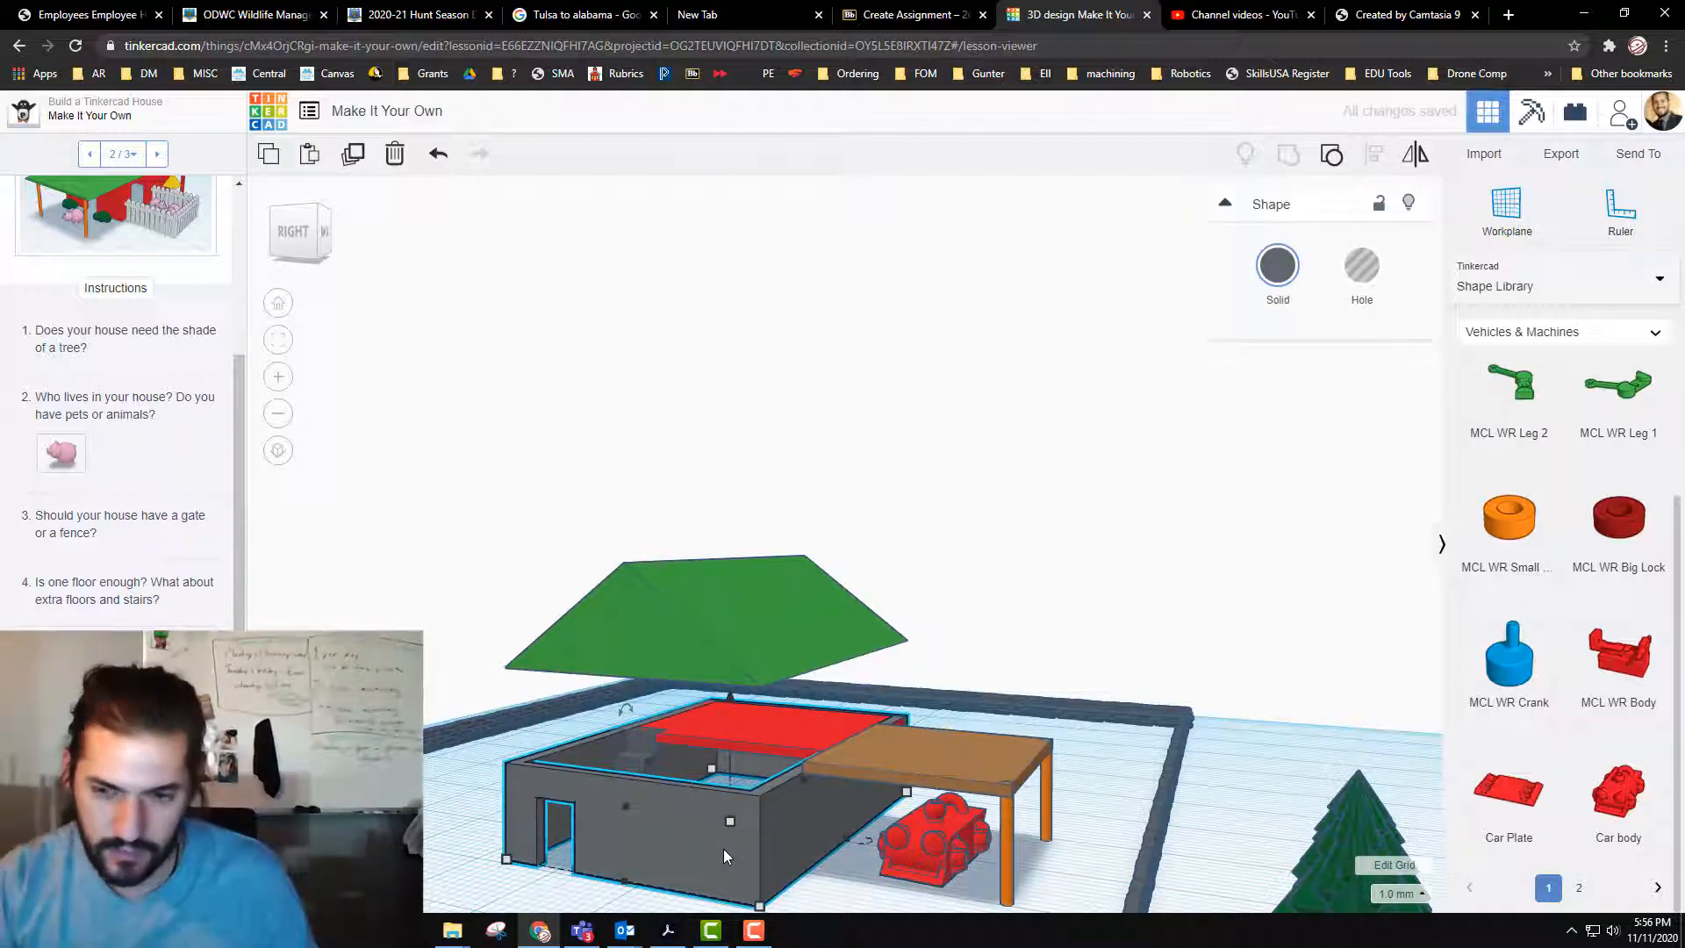
{"action": "key", "text": "ctrl+z"}
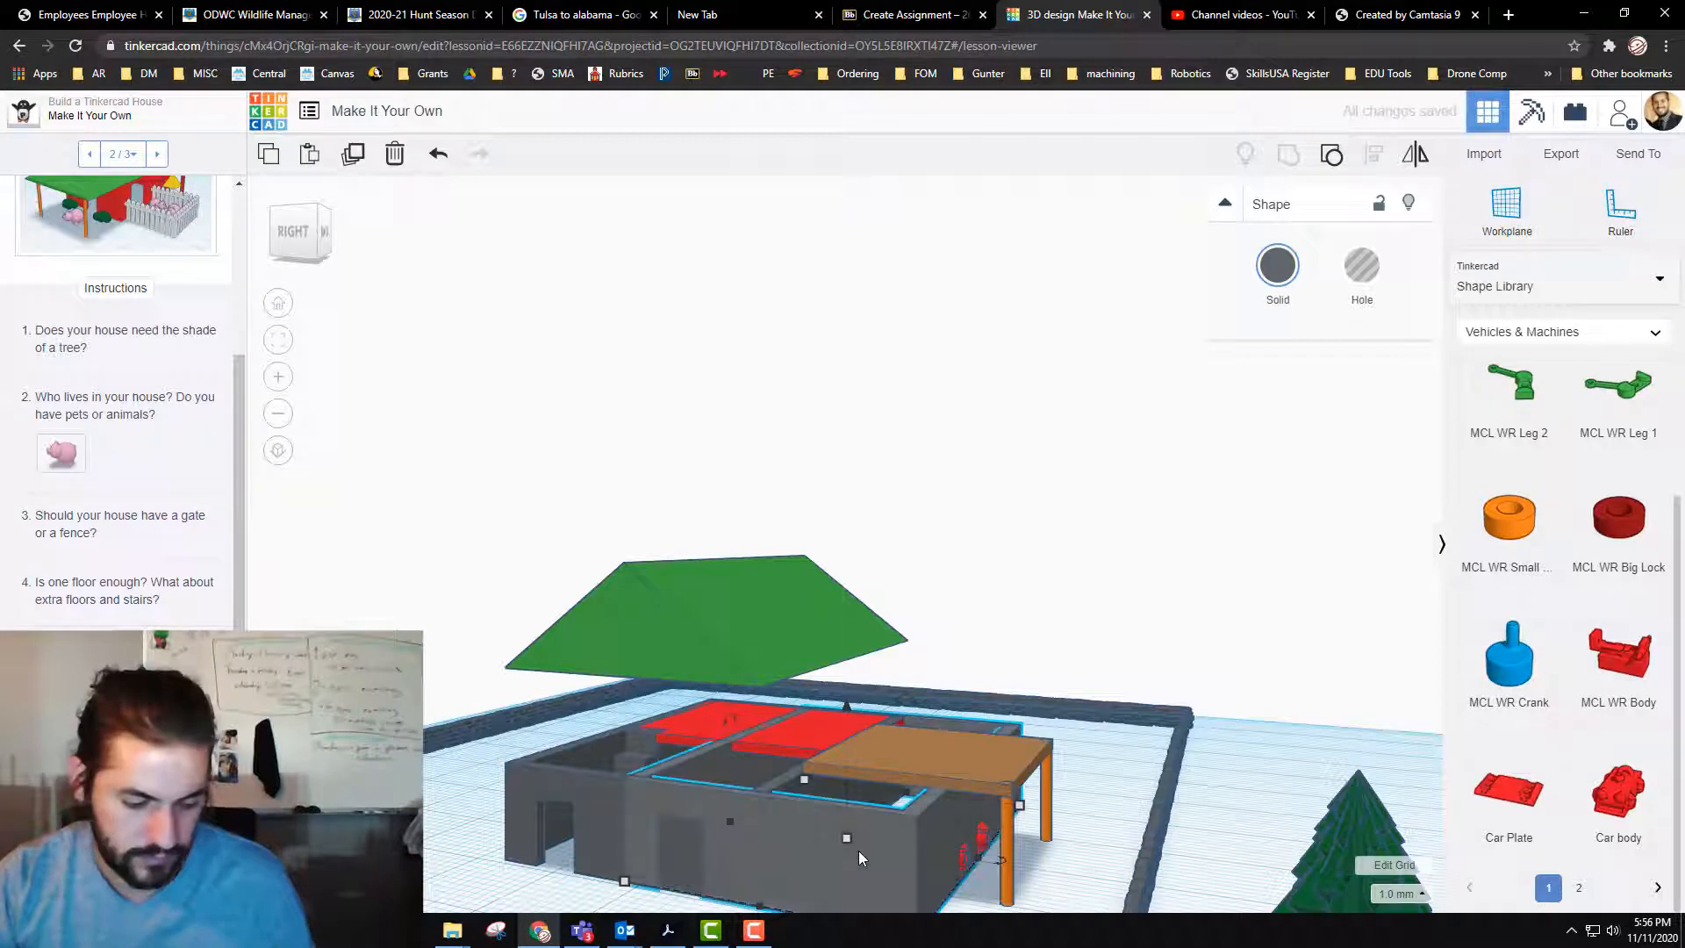
{"action": "key", "text": "Delete"}
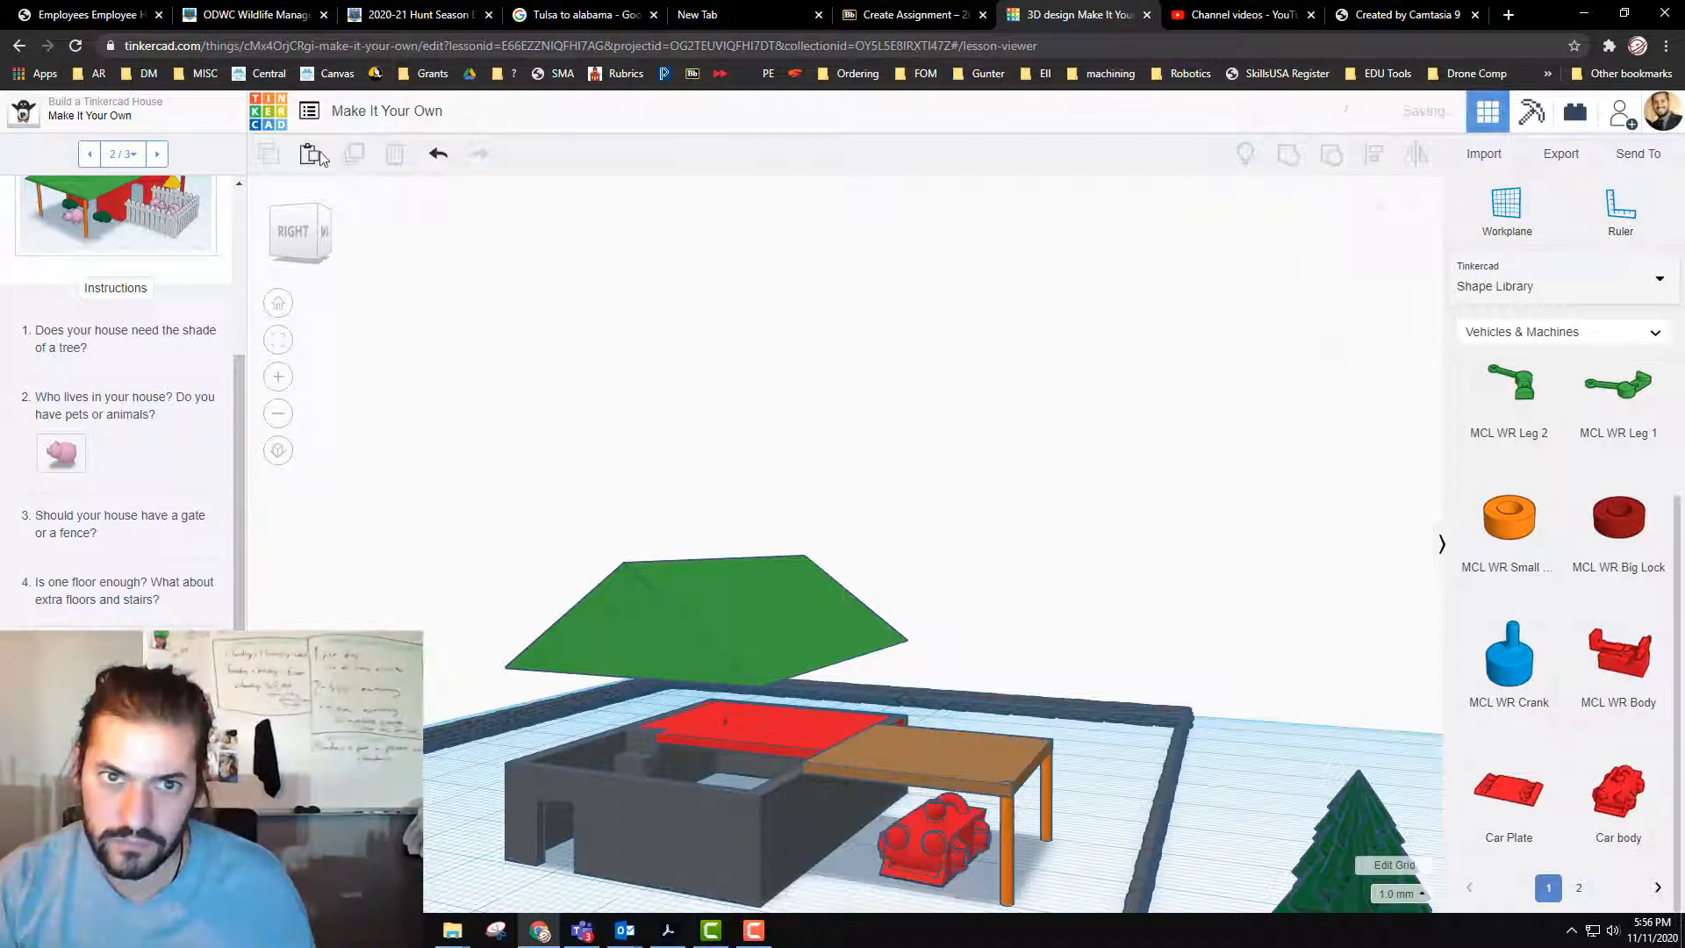
Step: Duplicate the lower storey's walls in place and raise the copy to fill the space beneath the roof
{"action": "left_click", "coordinate": [709, 820]}
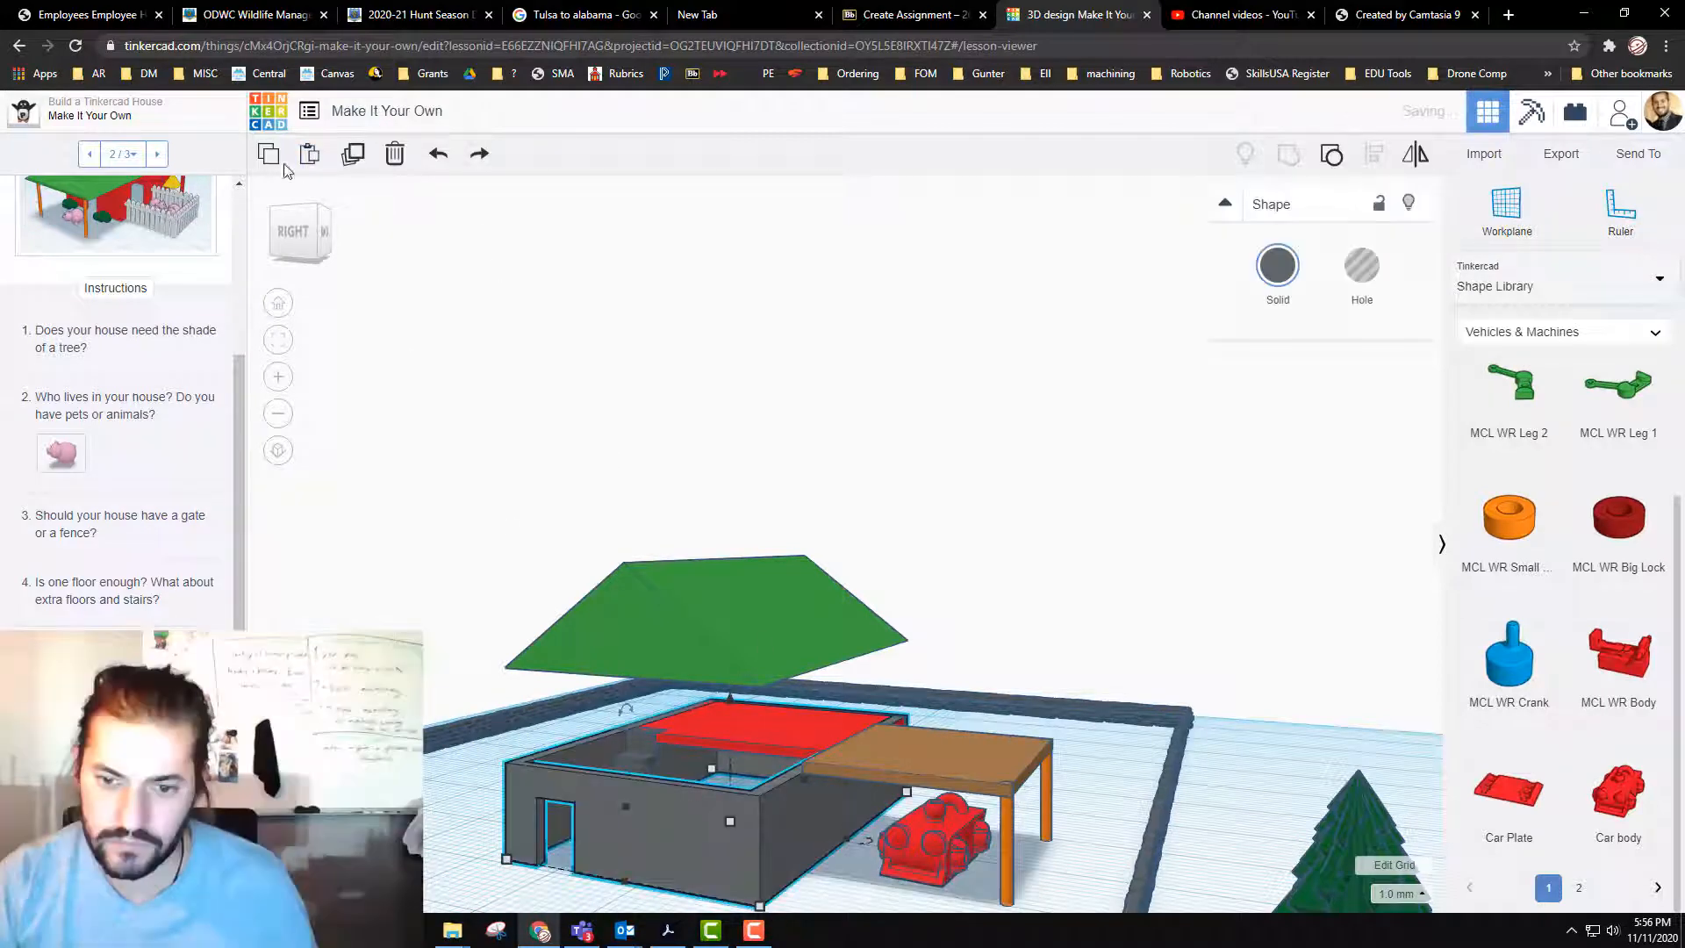
{"action": "left_click", "coordinate": [344, 161]}
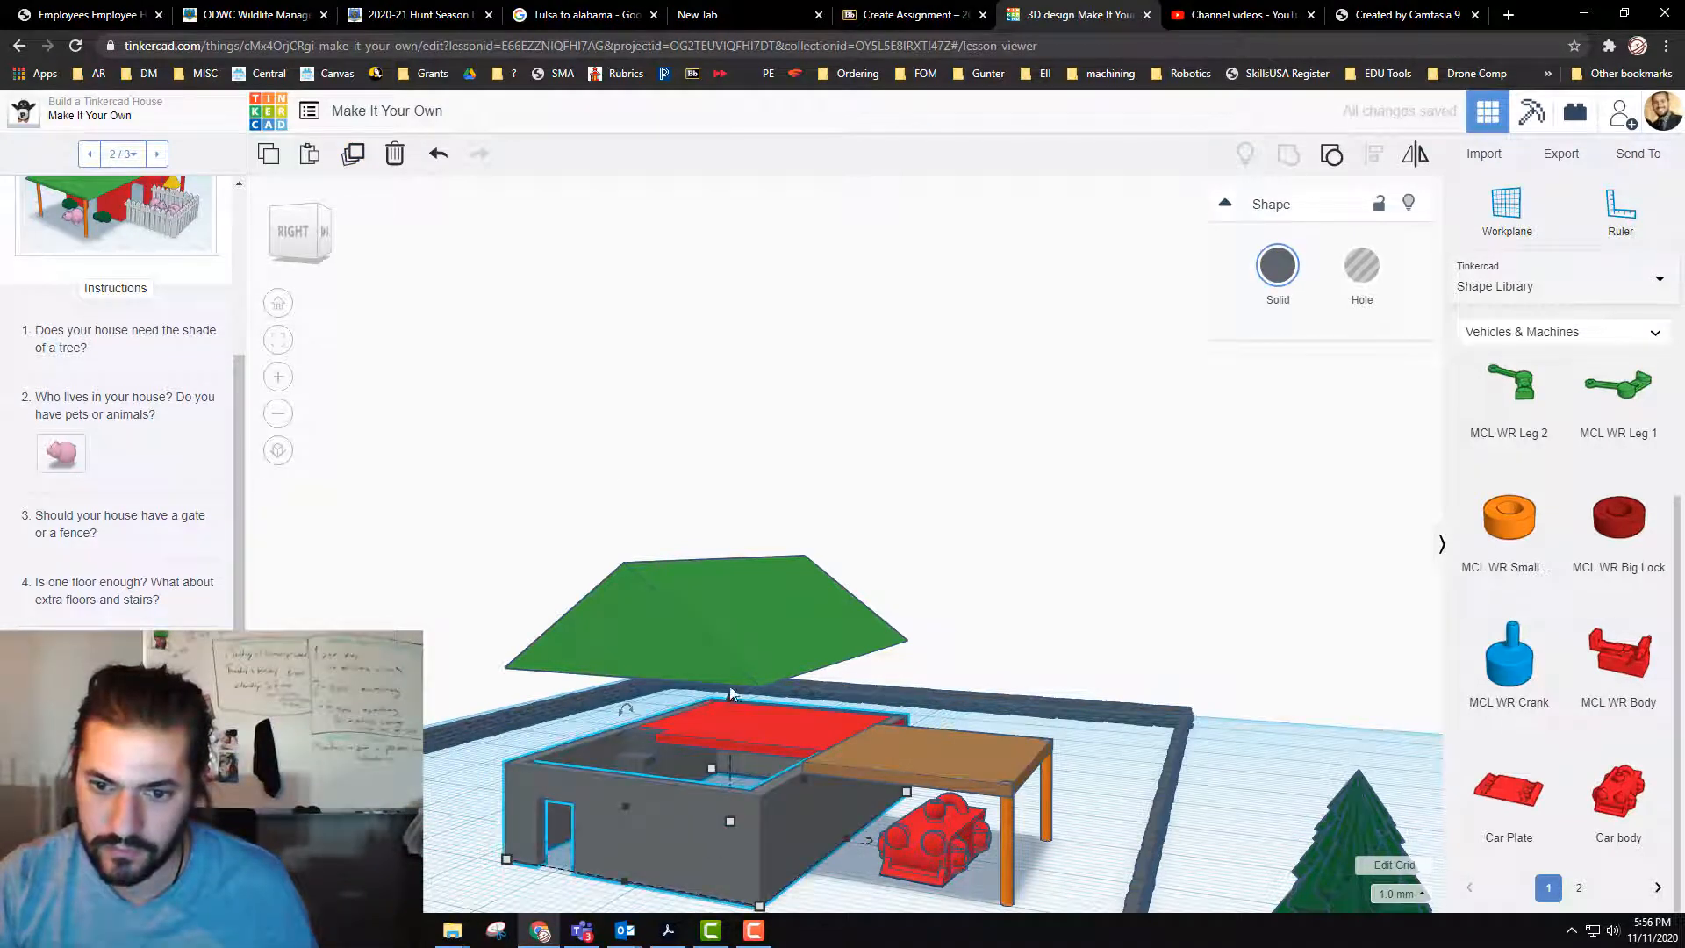
{"action": "left_click_drag", "start_coordinate": [730, 696], "coordinate": [737, 613]}
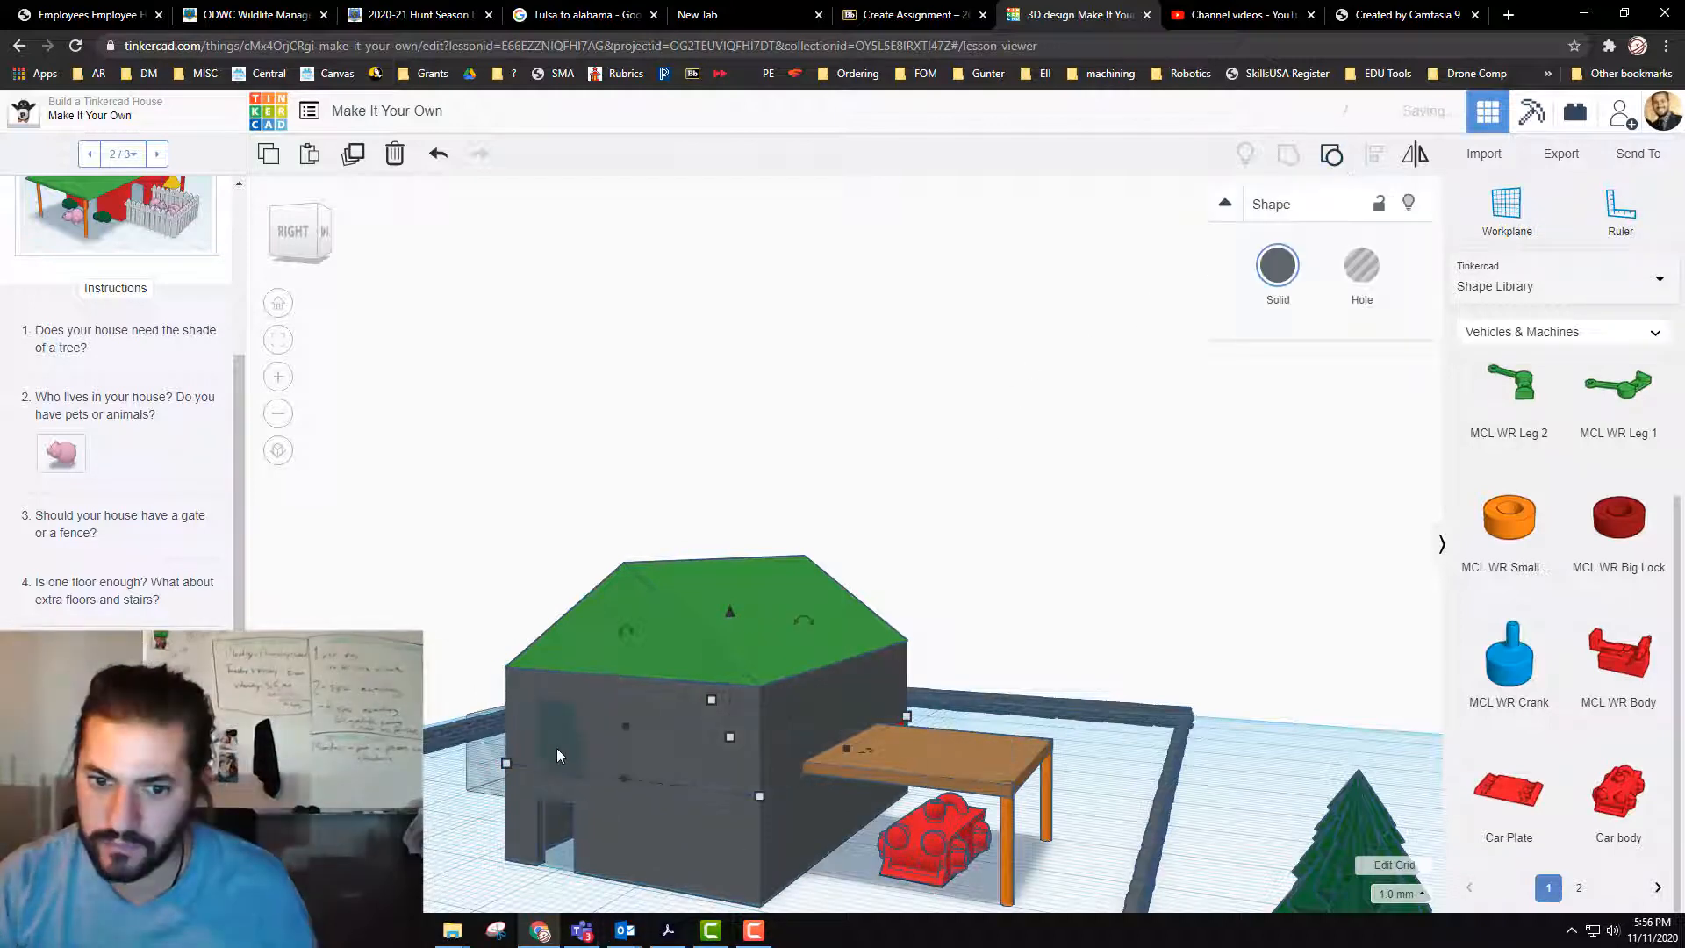
{"action": "left_click", "coordinate": [503, 751], "text": "shift"}
{"action": "left_click_drag", "start_coordinate": [512, 751], "coordinate": [683, 747]}
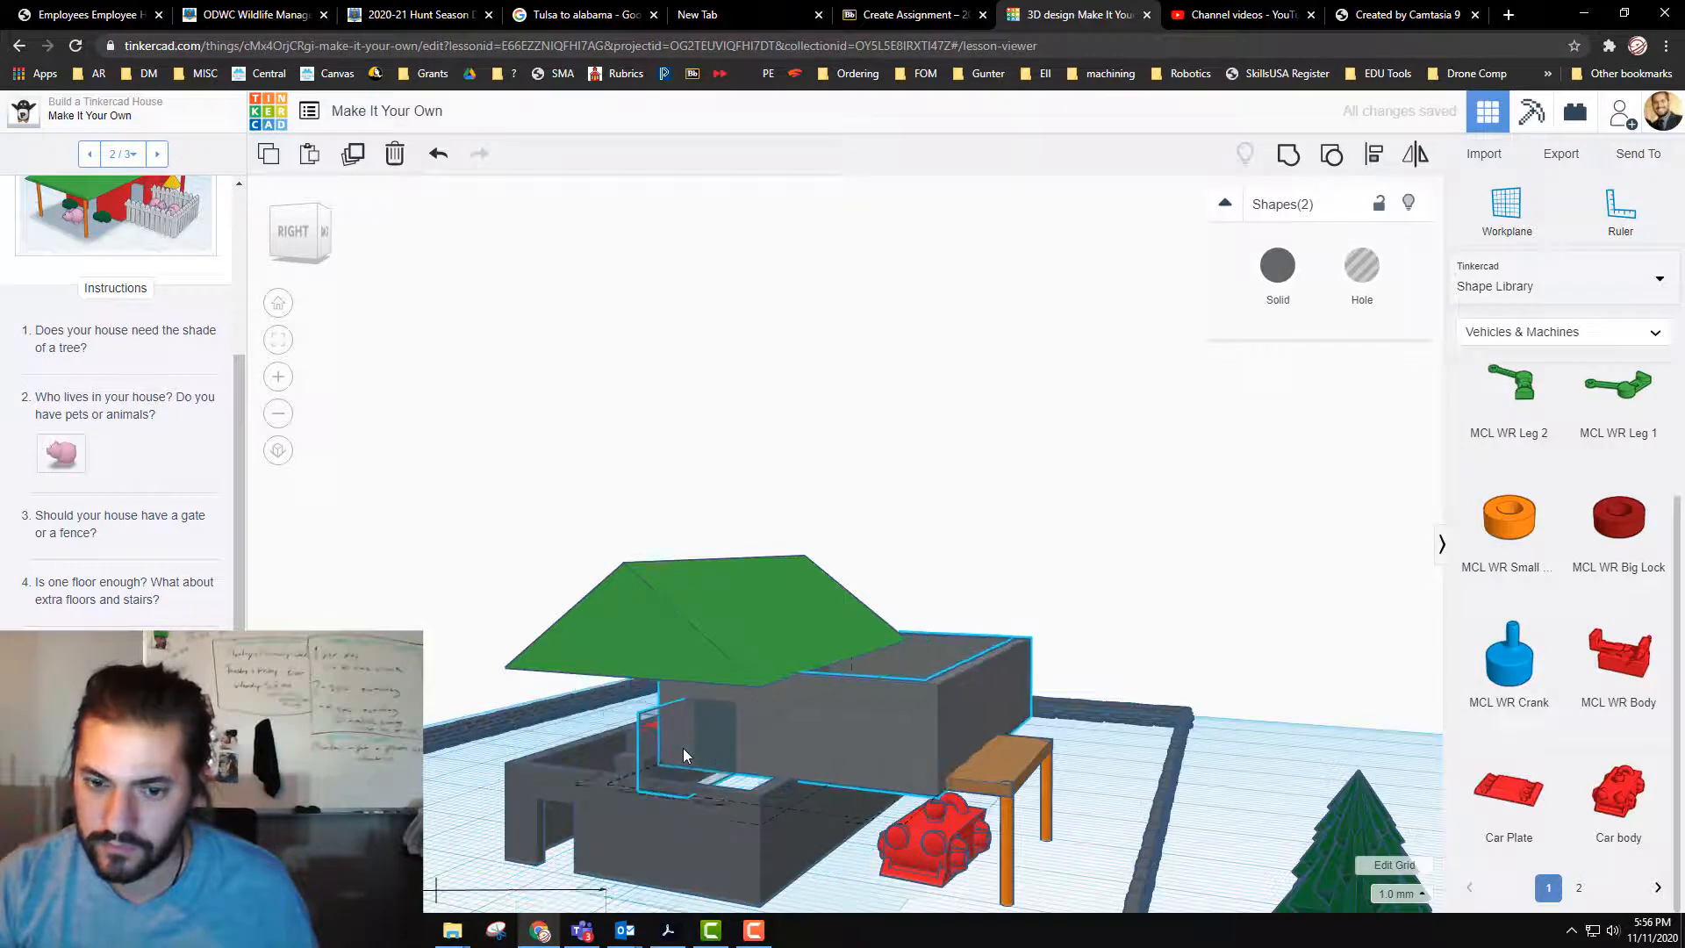
{"action": "key", "text": "ctrl+z"}
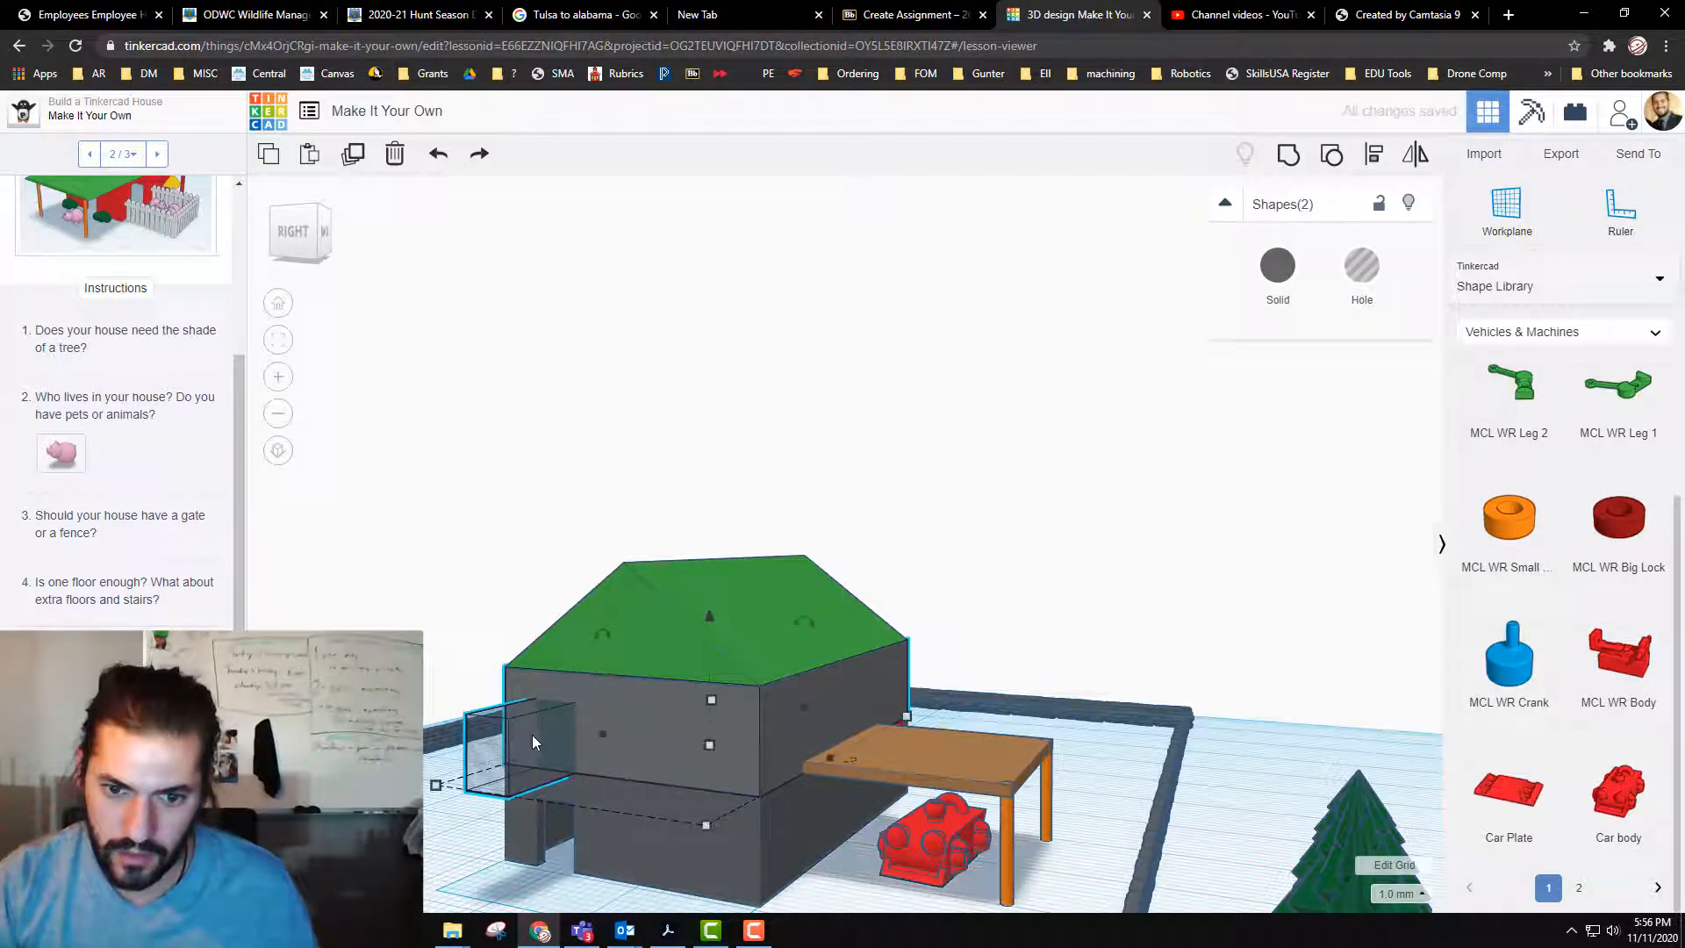
Step: Move the upper storey's released door hole alone over to the wall beside the balcony
{"action": "key", "text": "ctrl+g"}
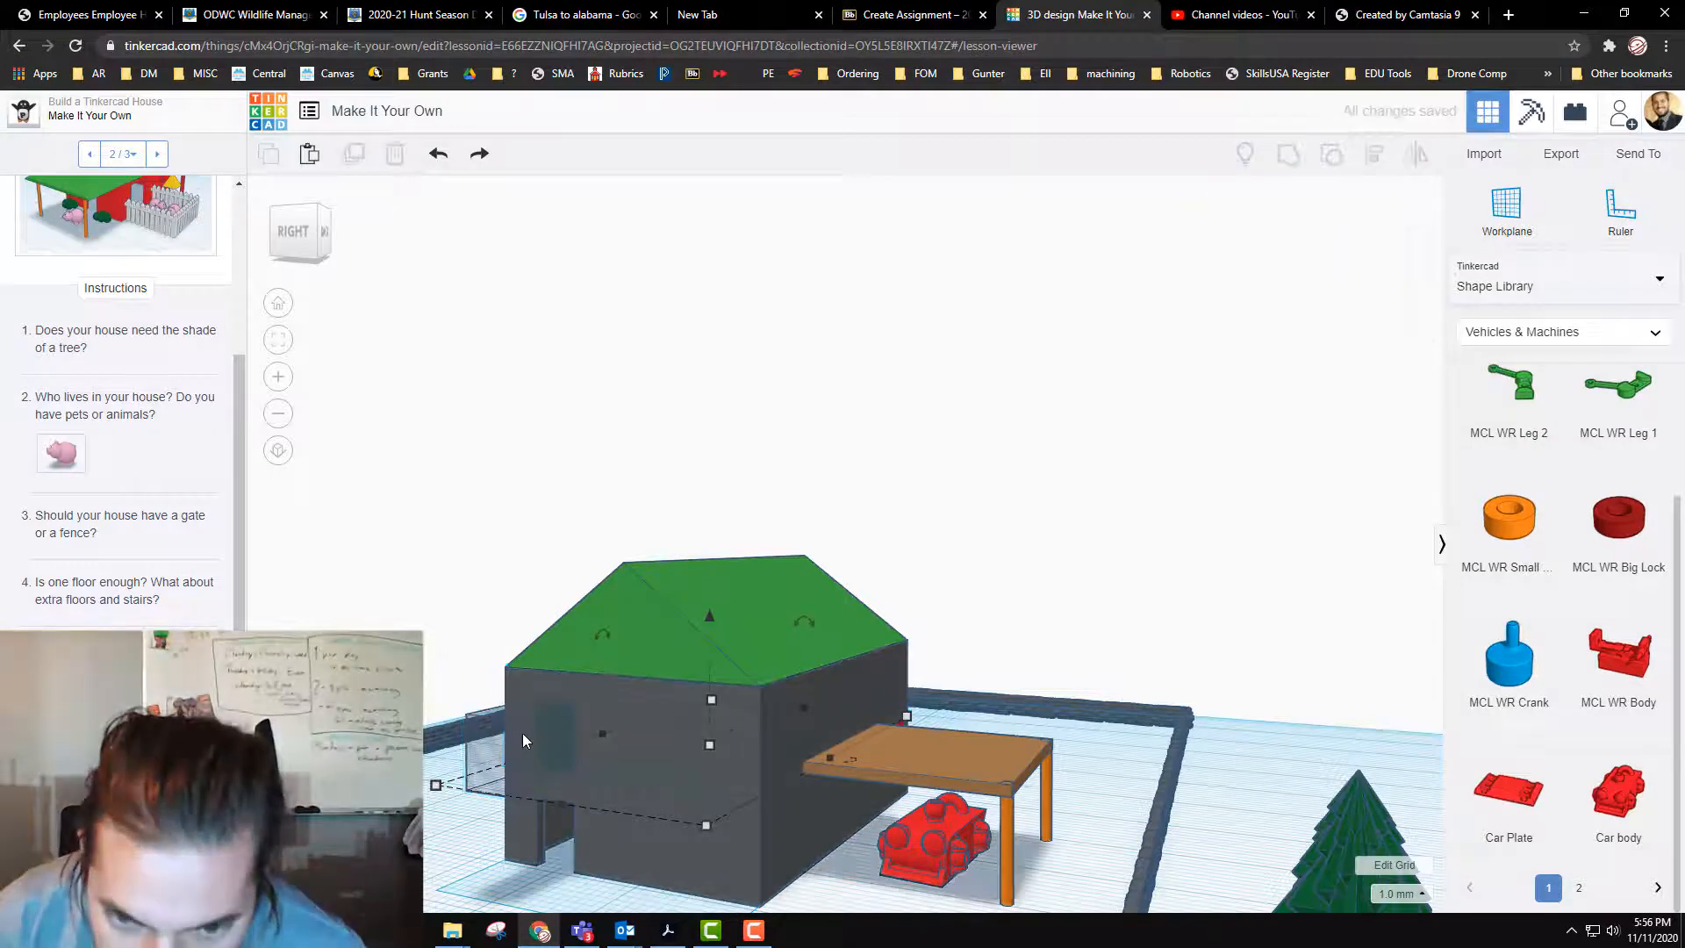
{"action": "left_click_drag", "start_coordinate": [523, 735], "coordinate": [827, 702]}
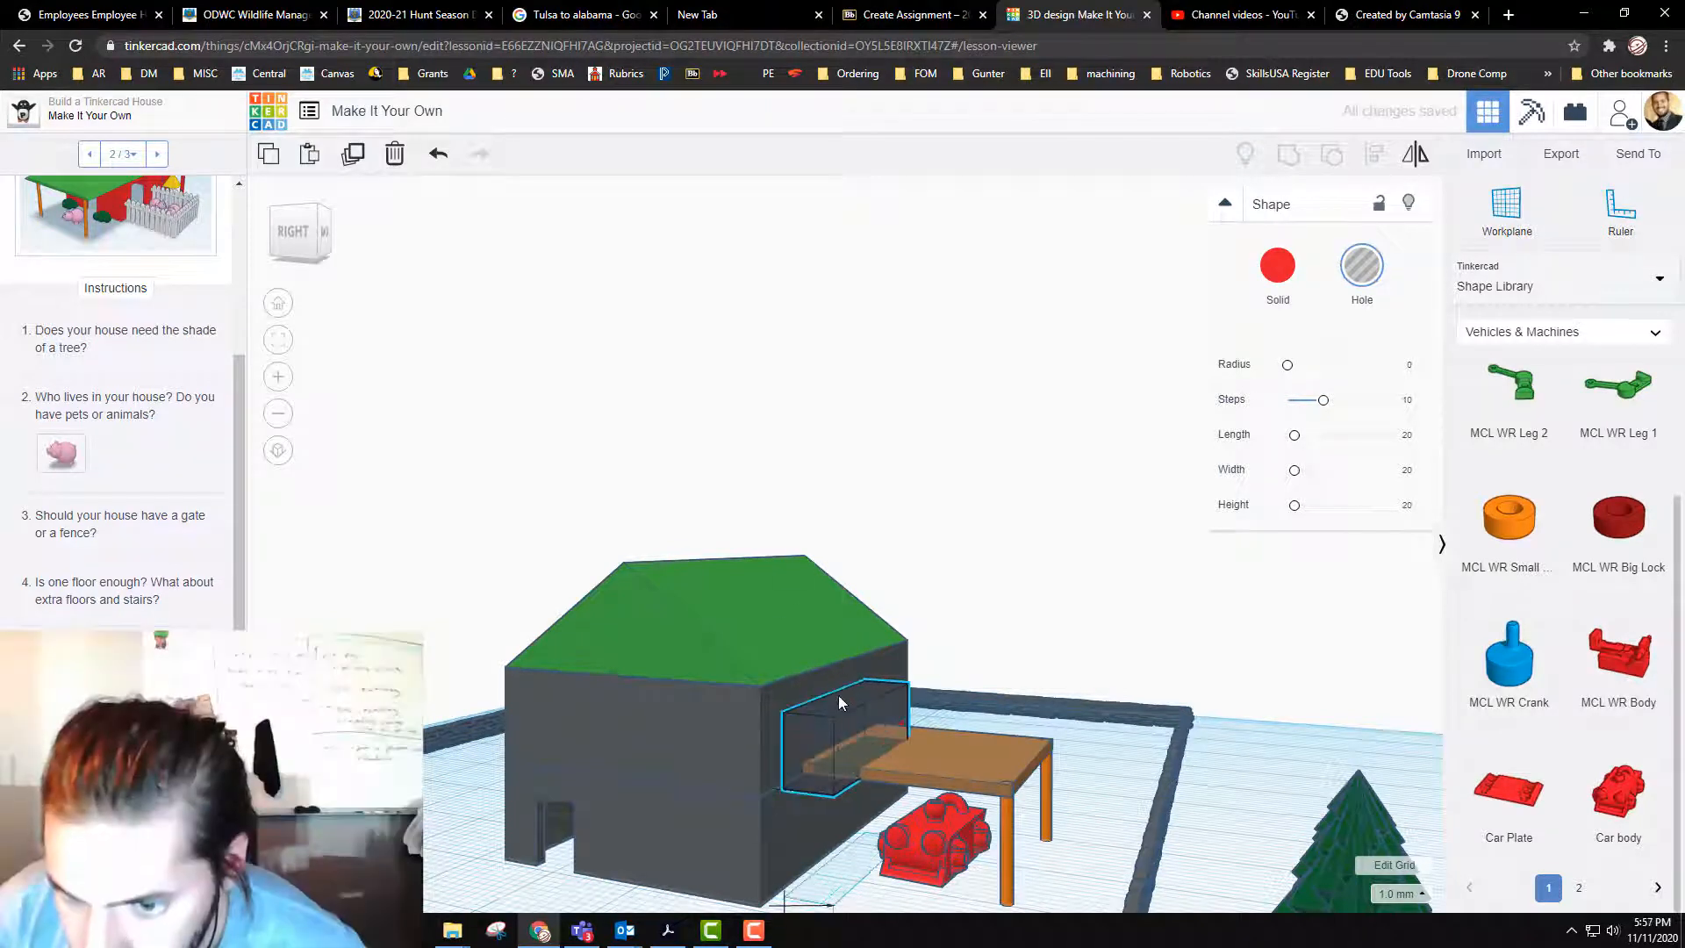
{"action": "left_click_drag", "start_coordinate": [832, 688], "coordinate": [841, 731]}
Step: Enlarge the balcony opening's hole to about 21.6 mm by 12.2 mm
{"action": "scroll", "coordinate": [969, 732], "scroll_direction": "up", "scroll_amount": 1}
{"action": "scroll", "coordinate": [973, 734], "scroll_direction": "up", "scroll_amount": 3}
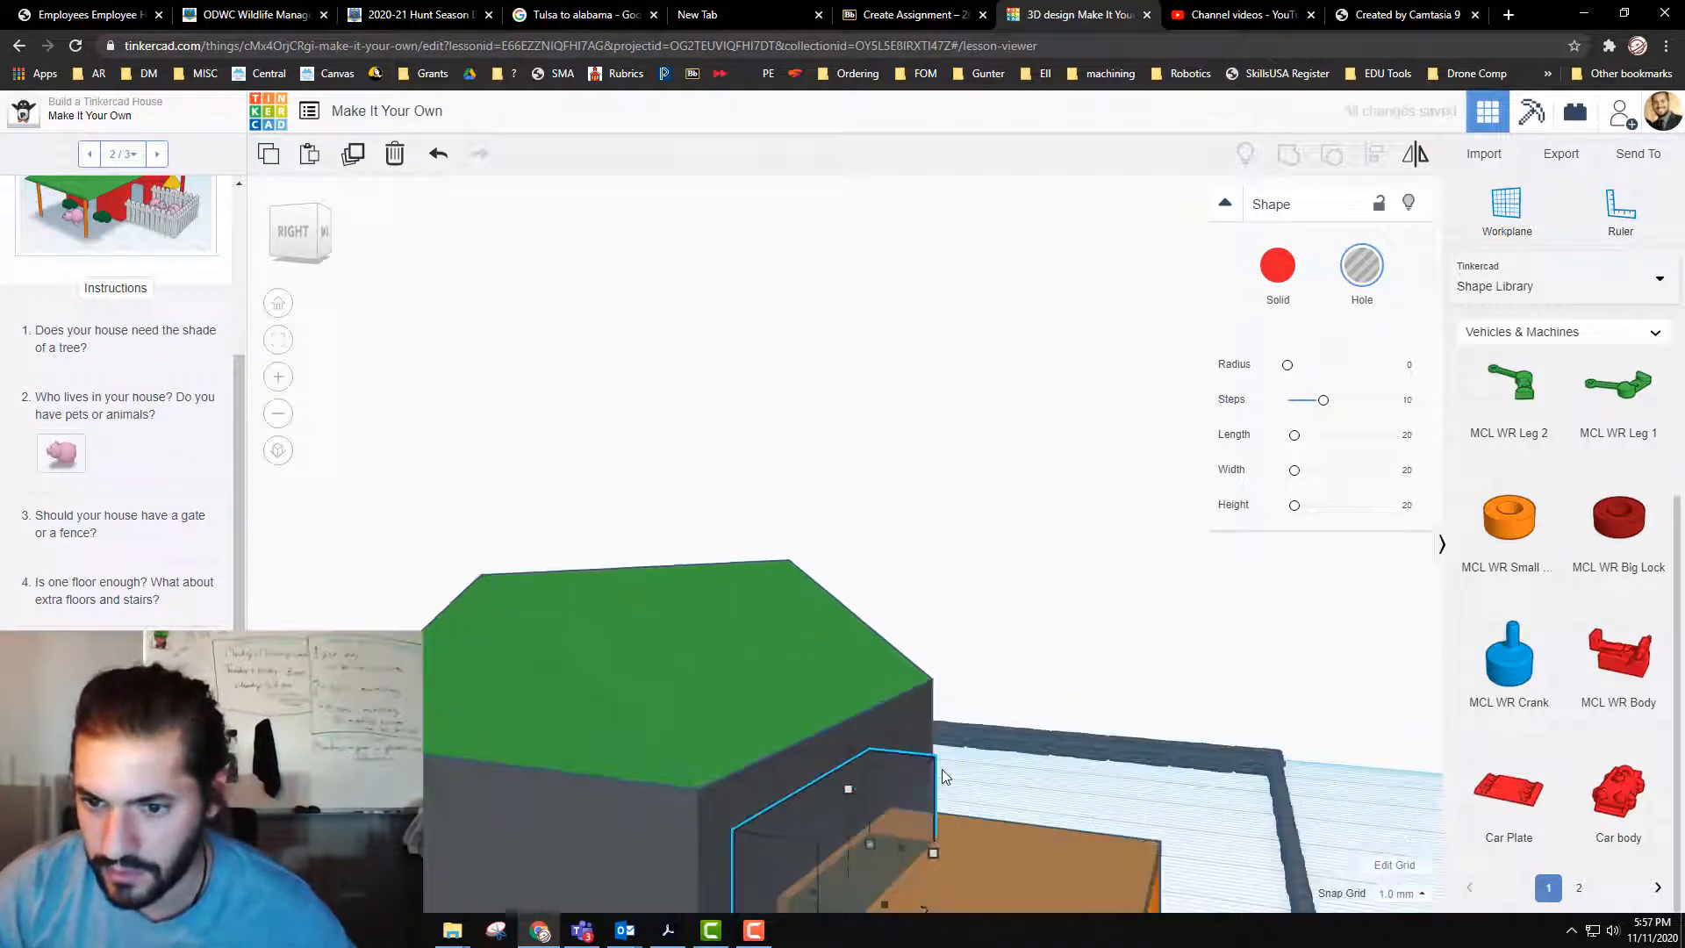
{"action": "right_click_drag", "start_coordinate": [941, 769], "coordinate": [843, 766]}
{"action": "middle_click_drag", "start_coordinate": [842, 767], "coordinate": [1258, 719]}
{"action": "scroll", "coordinate": [958, 488], "scroll_direction": "down", "scroll_amount": 5}
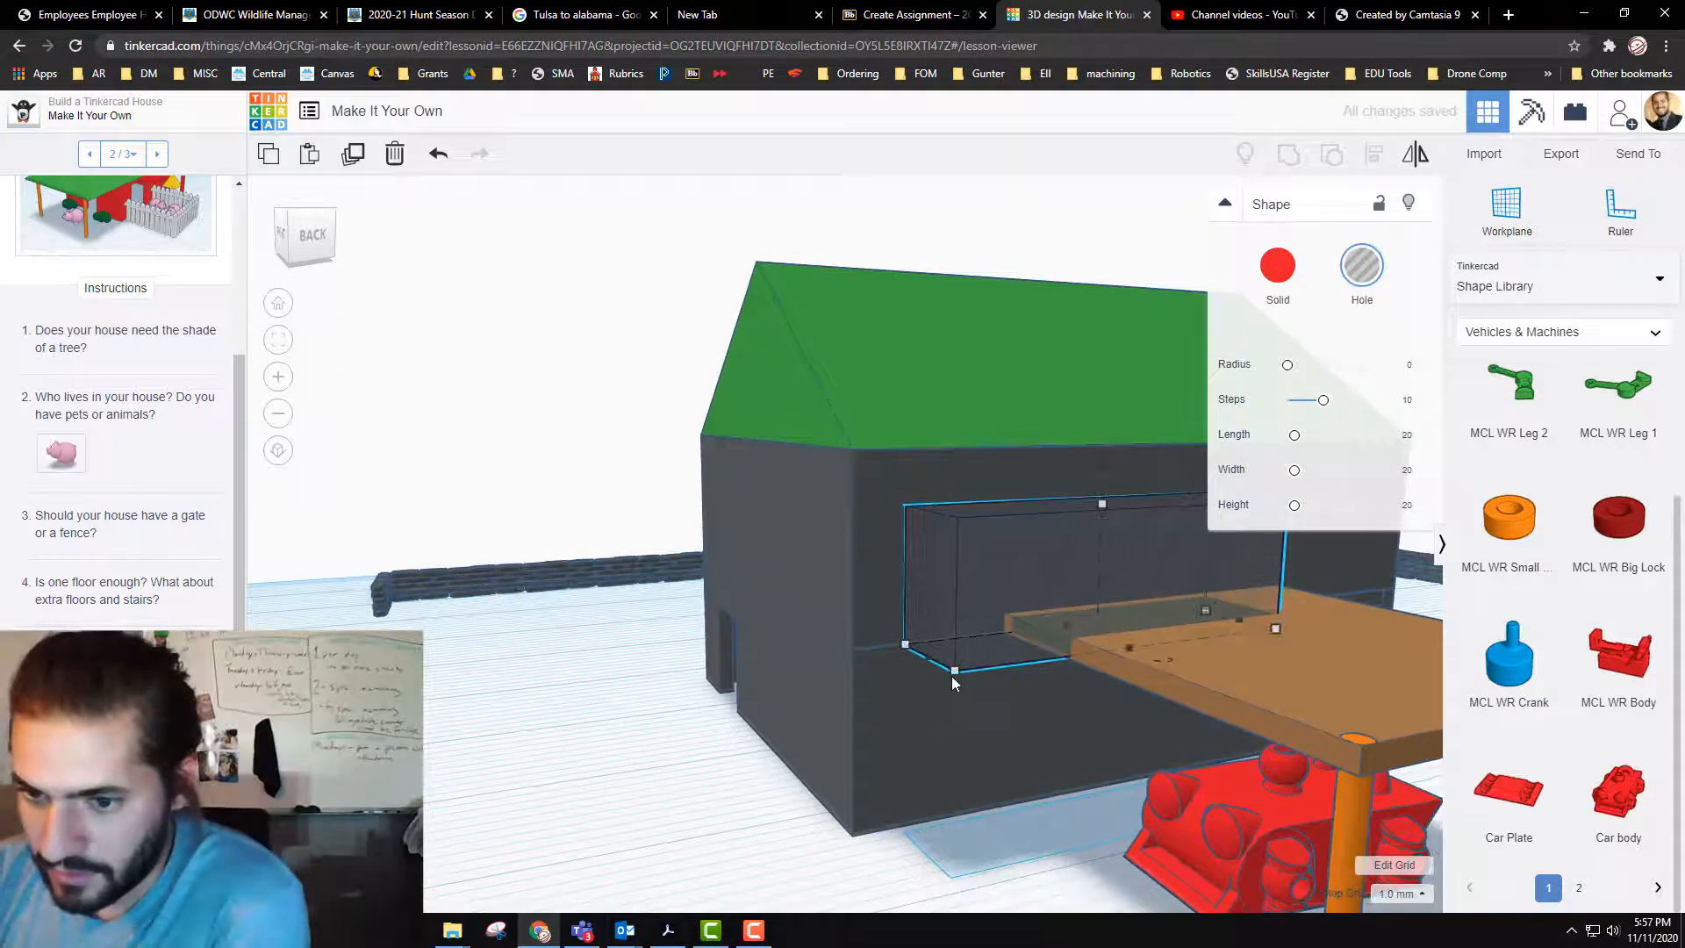
{"action": "left_click_drag", "start_coordinate": [952, 676], "coordinate": [1044, 730]}
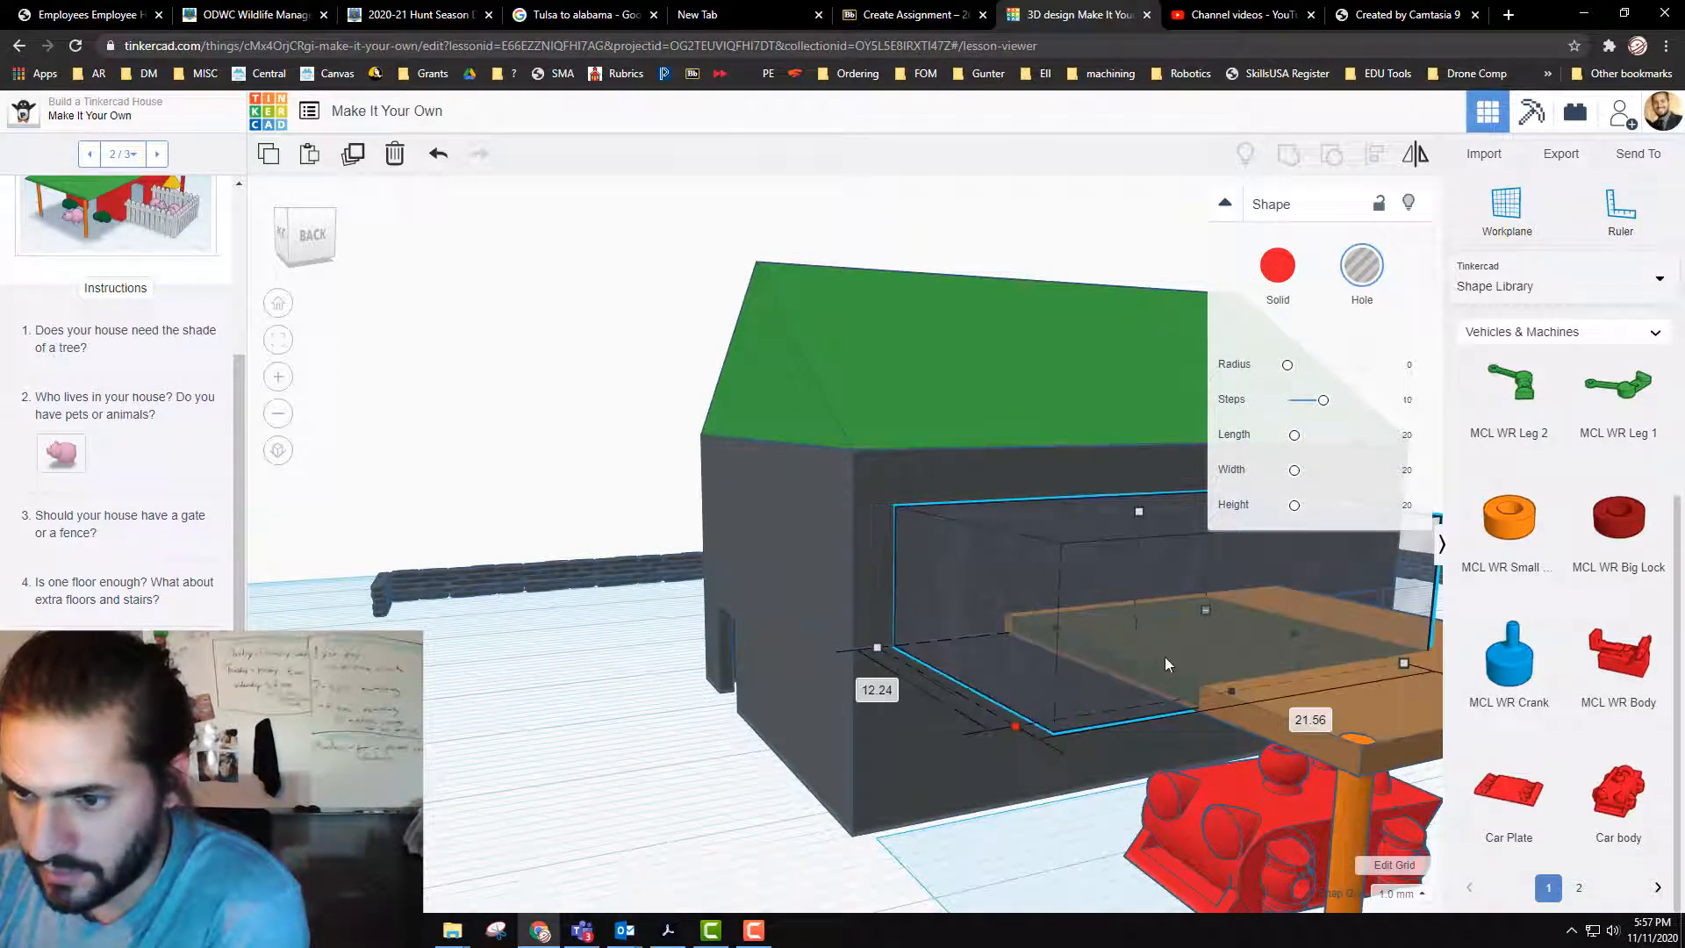
Step: Shift the hole about 13 mm into the upper storey, raise it slightly above the balcony, and group it with the storey's walls
{"action": "left_click_drag", "start_coordinate": [1165, 657], "coordinate": [1104, 585]}
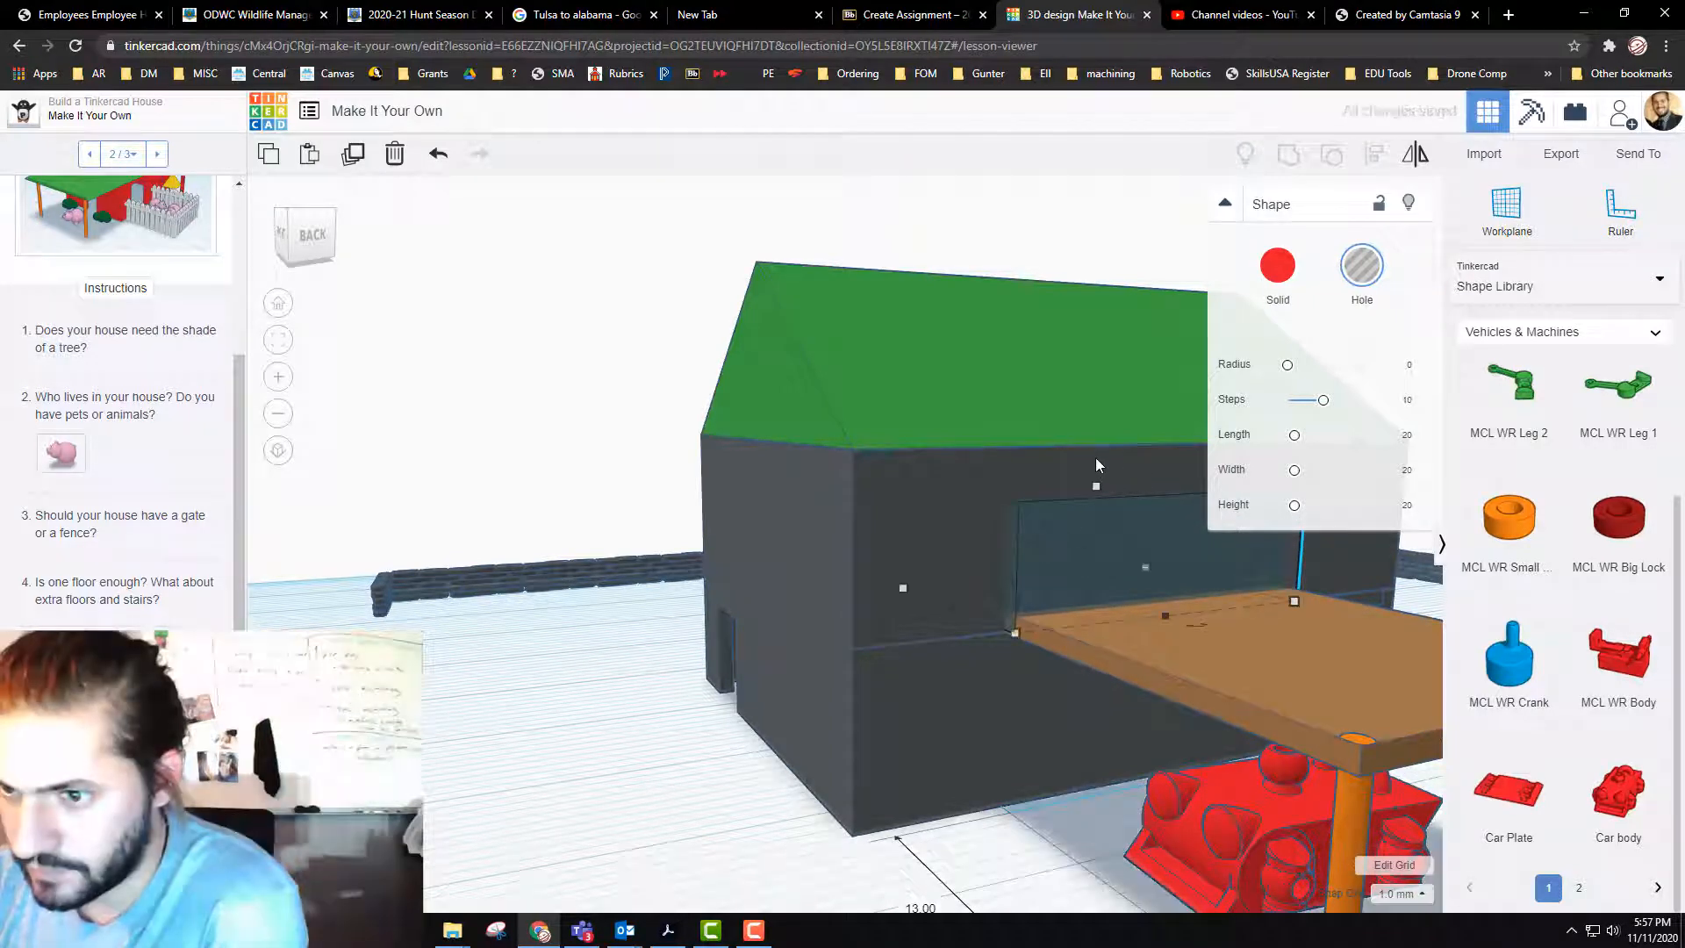
{"action": "left_click_drag", "start_coordinate": [1096, 458], "coordinate": [1093, 444]}
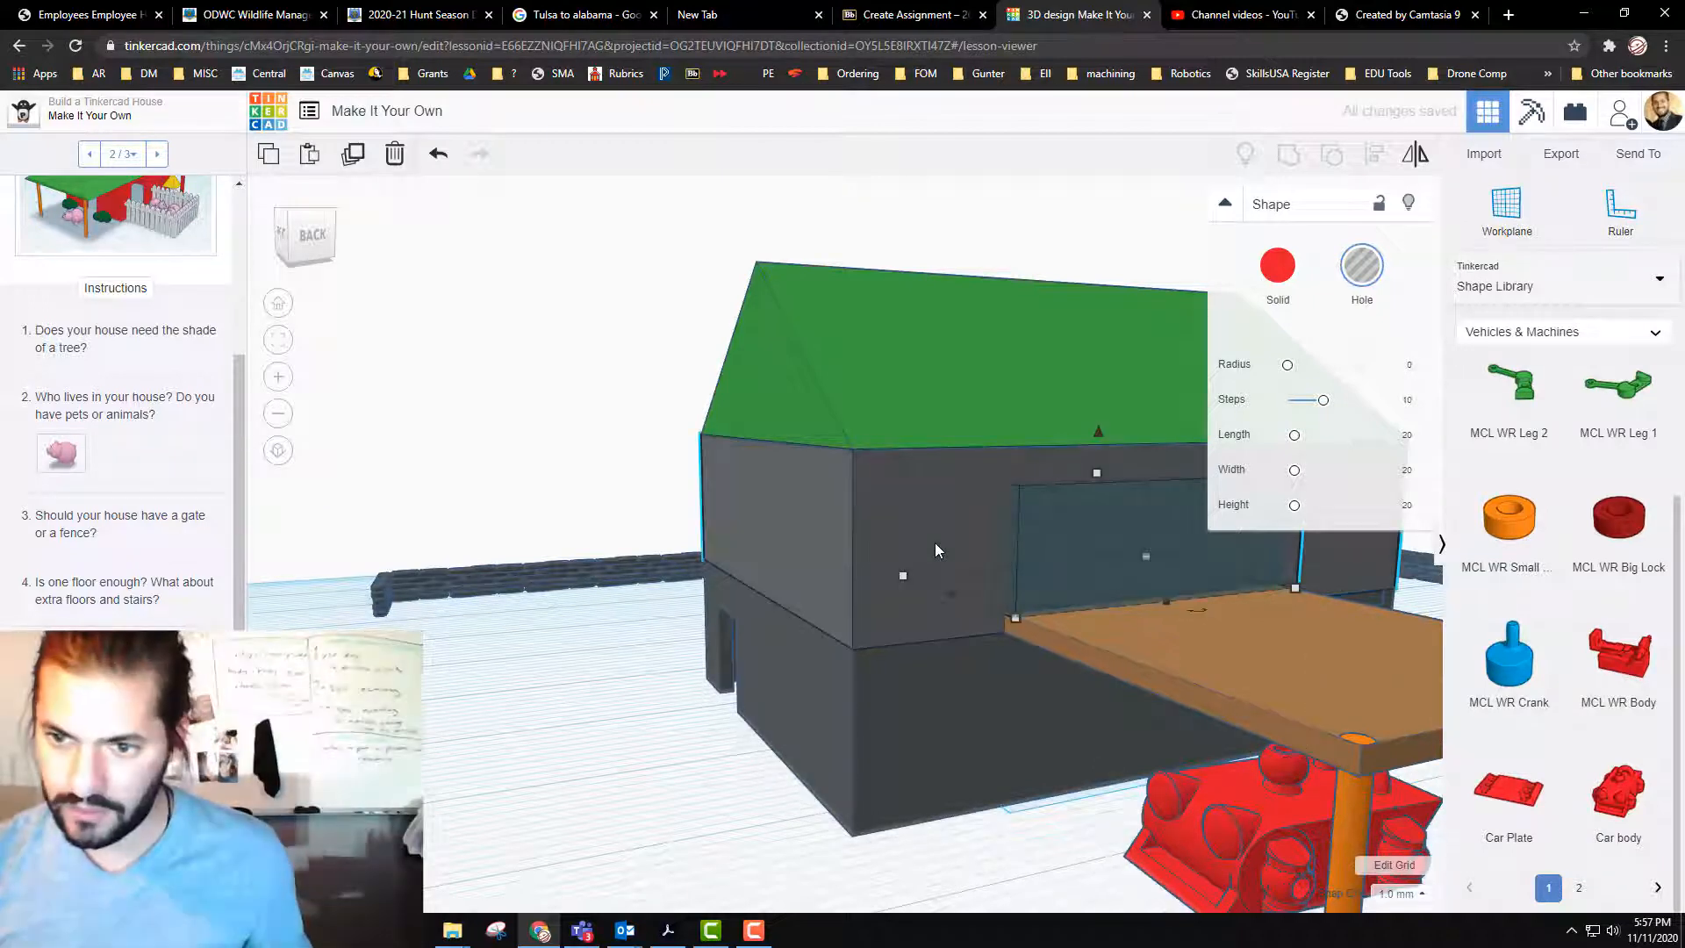
{"action": "left_click", "coordinate": [935, 550], "text": "shift"}
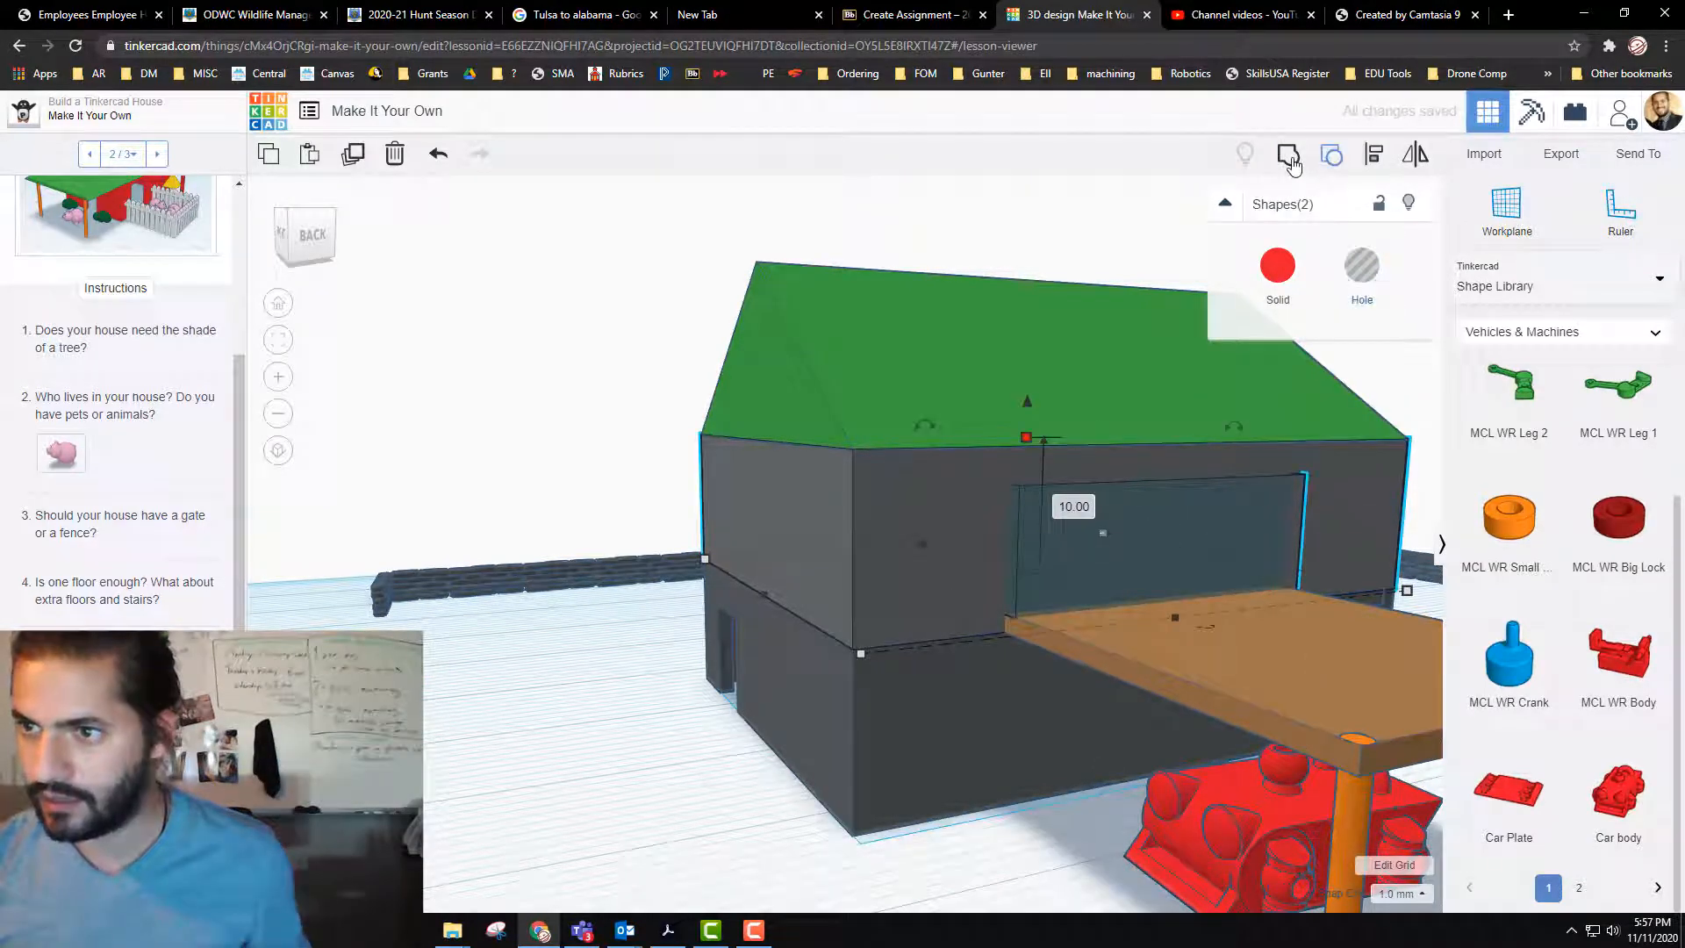
{"action": "left_click", "coordinate": [1290, 157]}
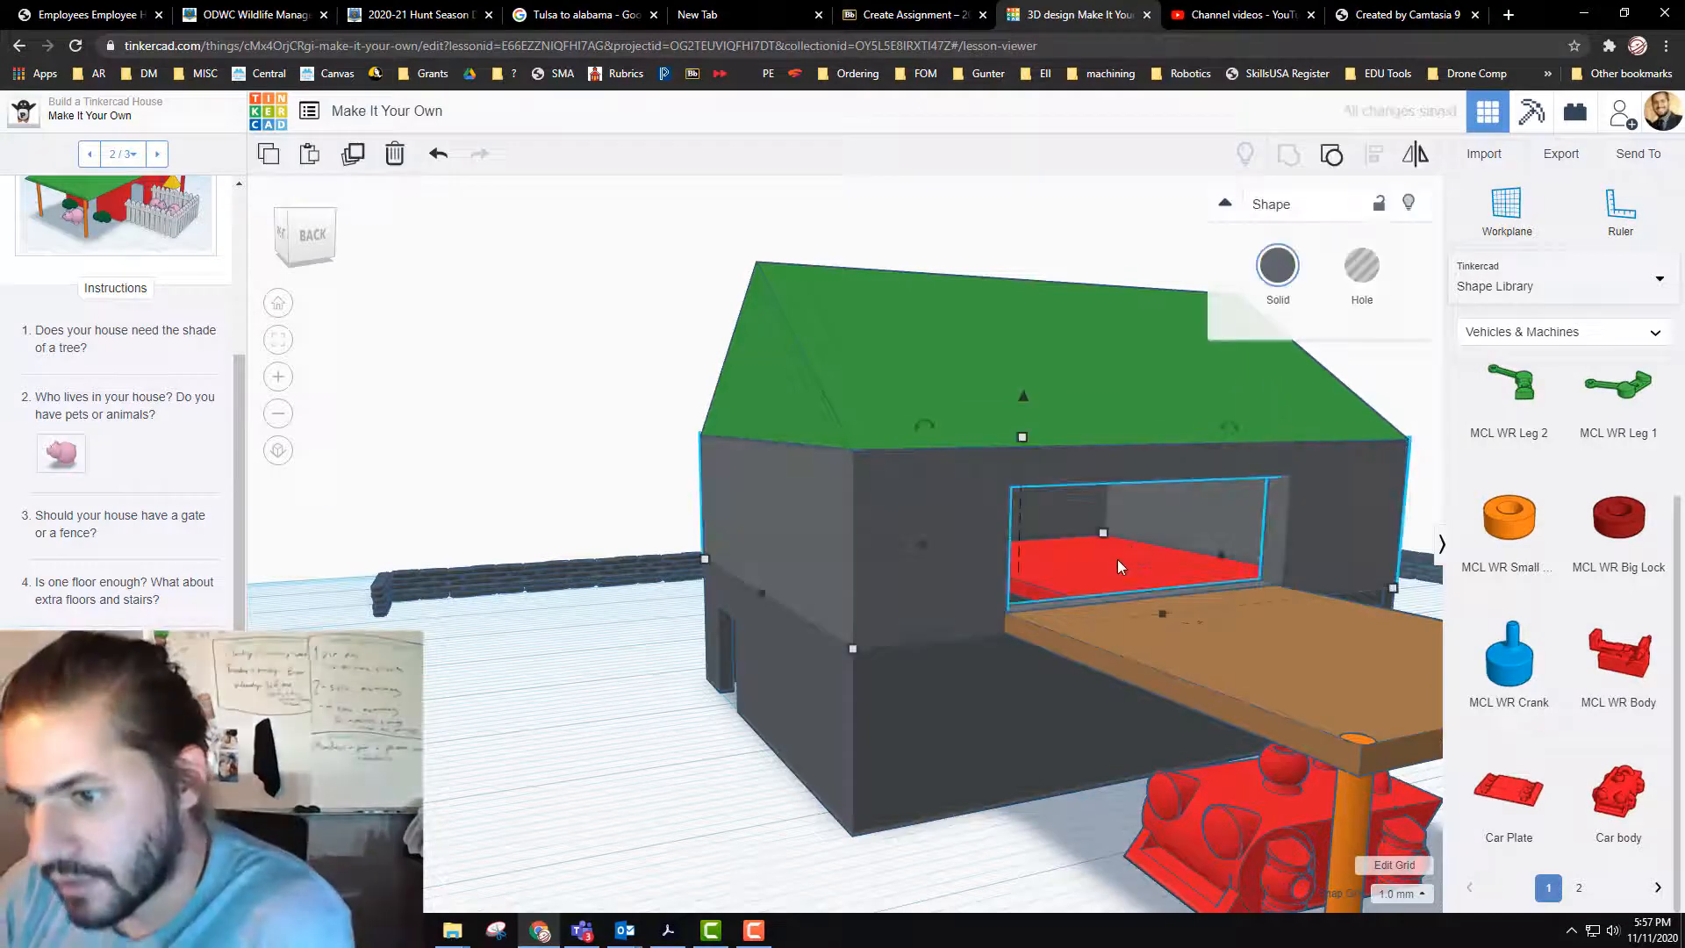
Step: Recolor the red floor slab inside the upper storey gray
{"action": "left_click", "coordinate": [1118, 561]}
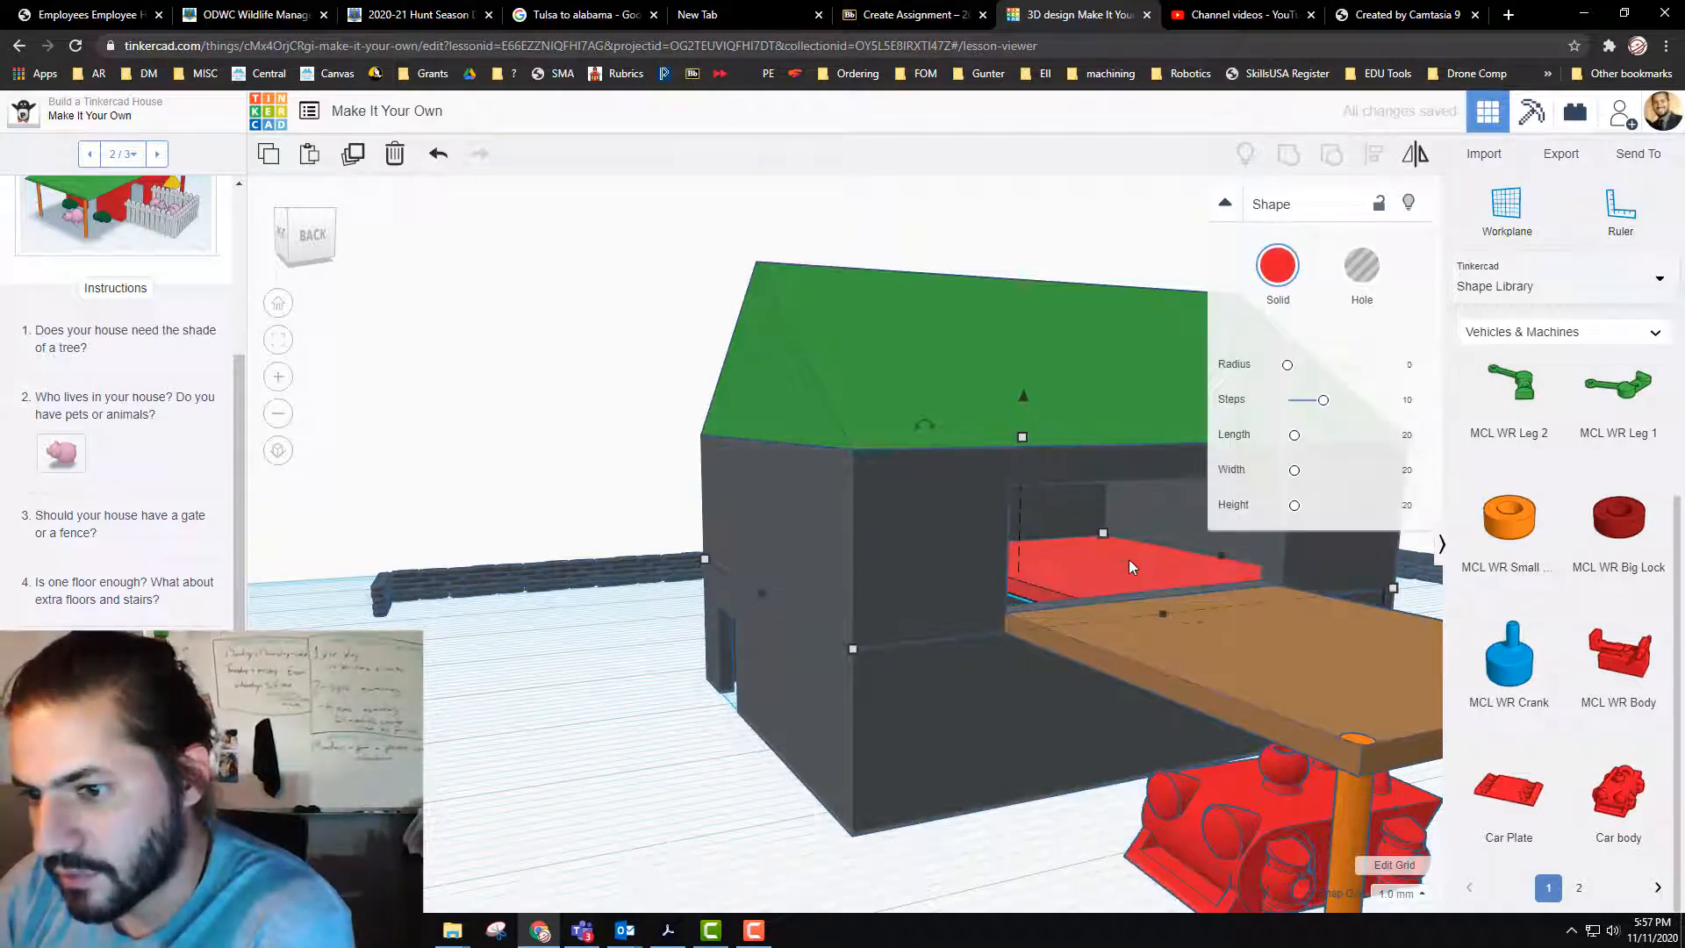
{"action": "left_click", "coordinate": [1279, 270]}
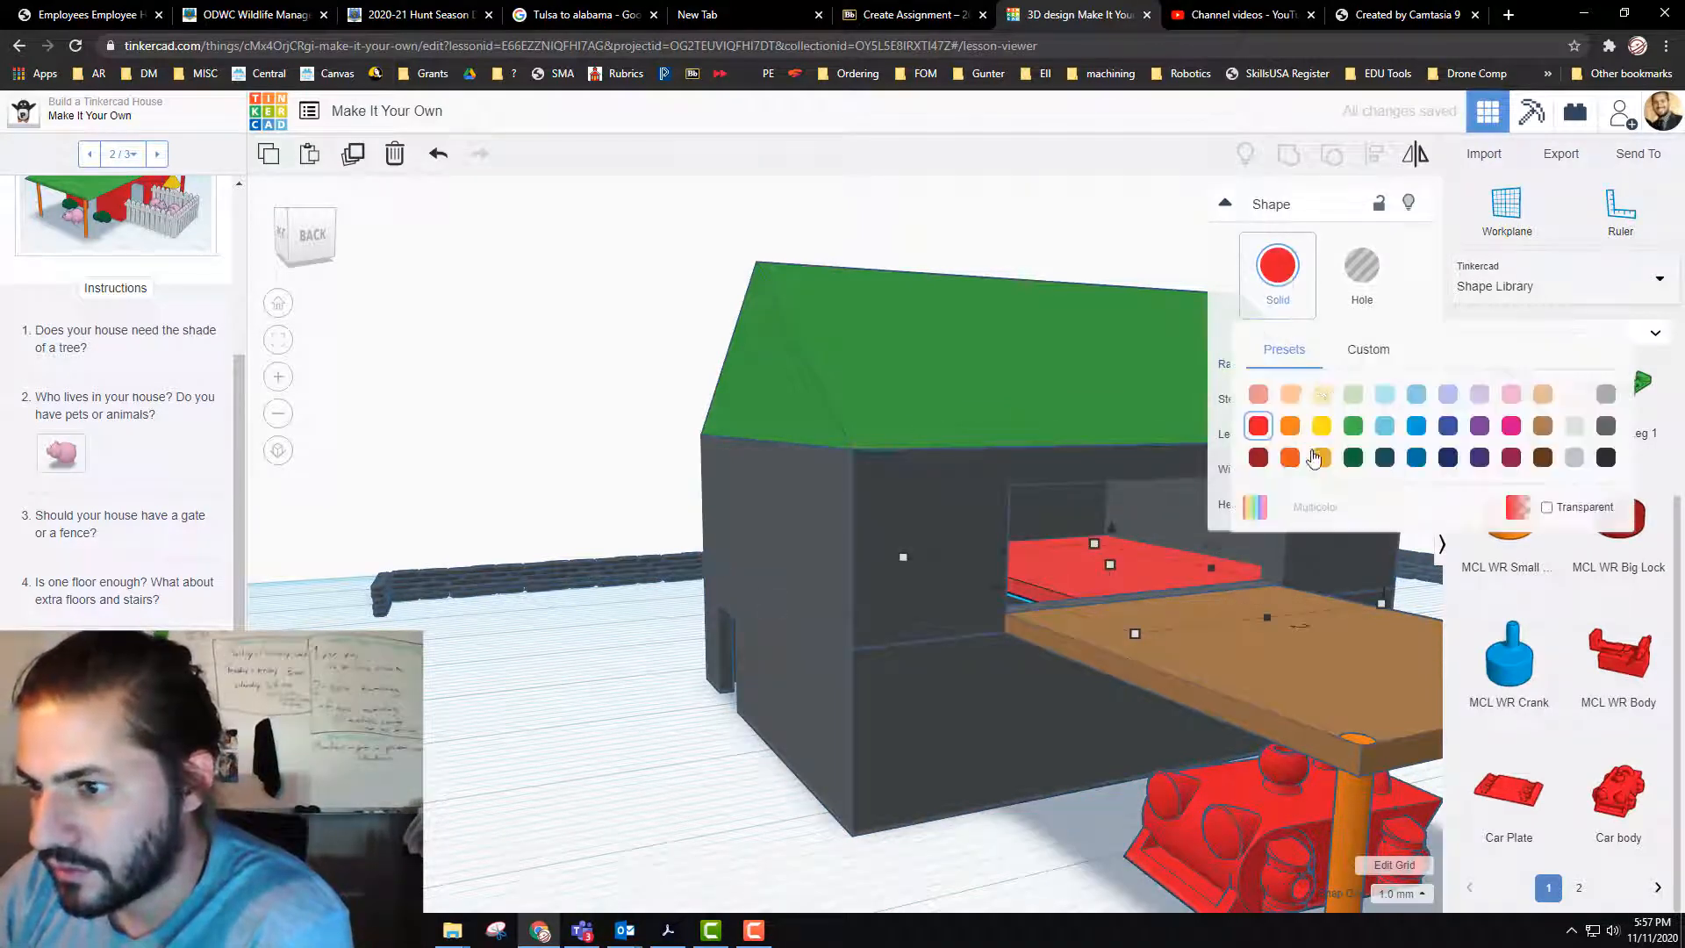
{"action": "left_click", "coordinate": [1574, 428]}
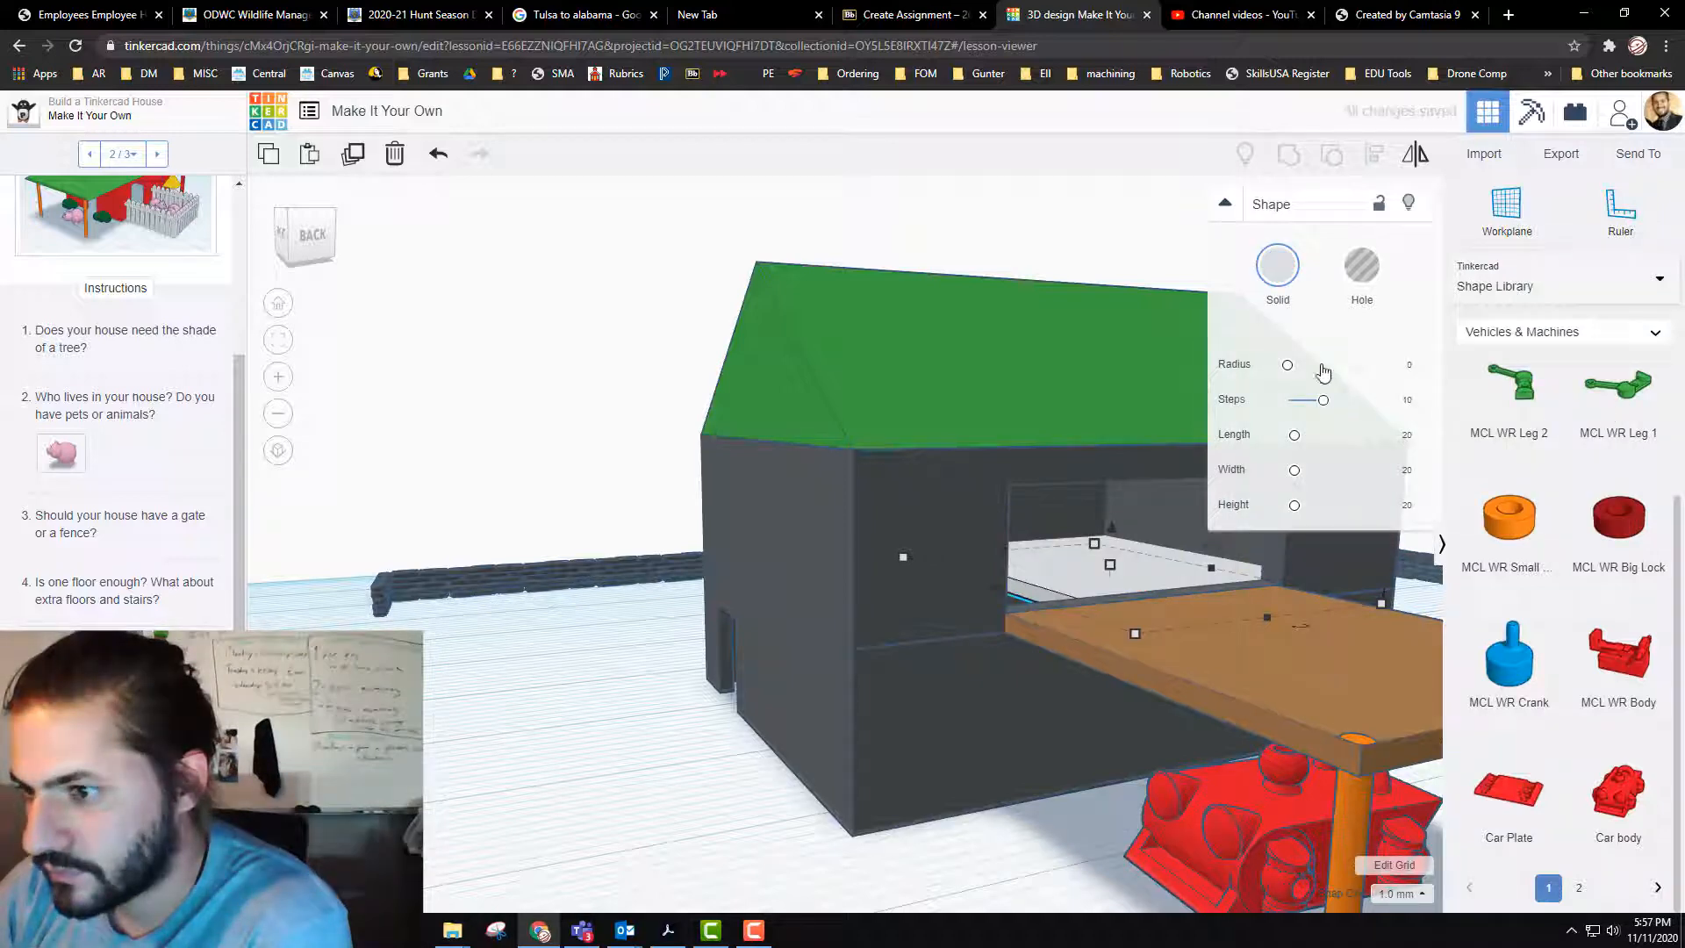
{"action": "left_click", "coordinate": [1279, 272]}
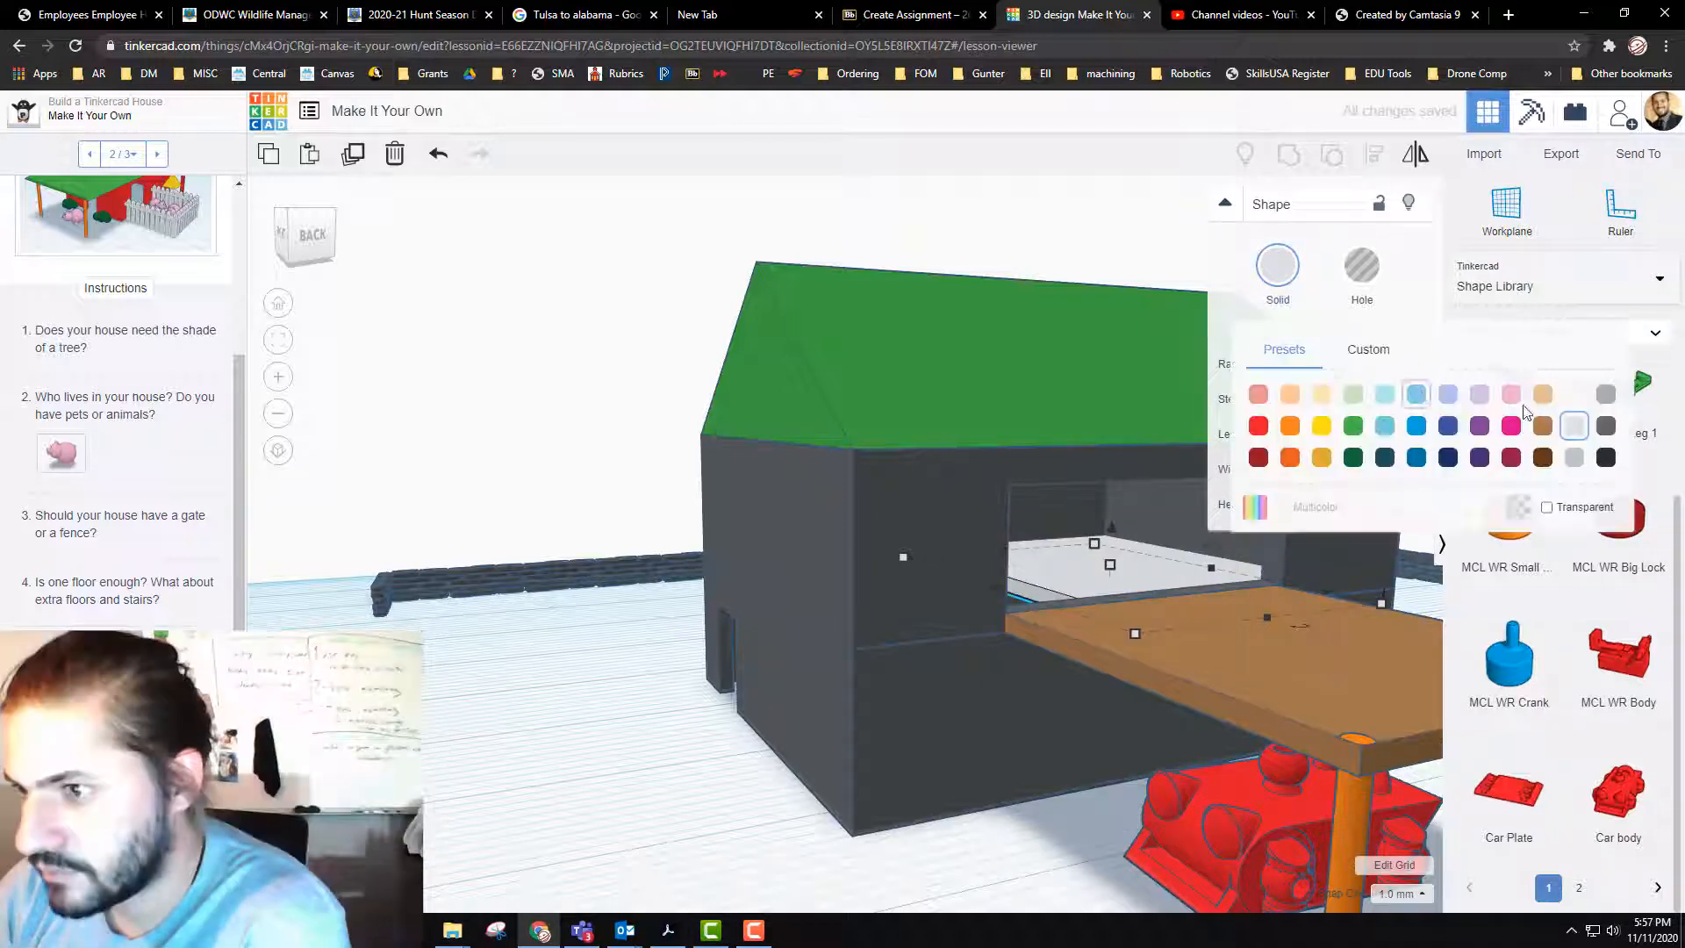
{"action": "left_click", "coordinate": [1575, 457]}
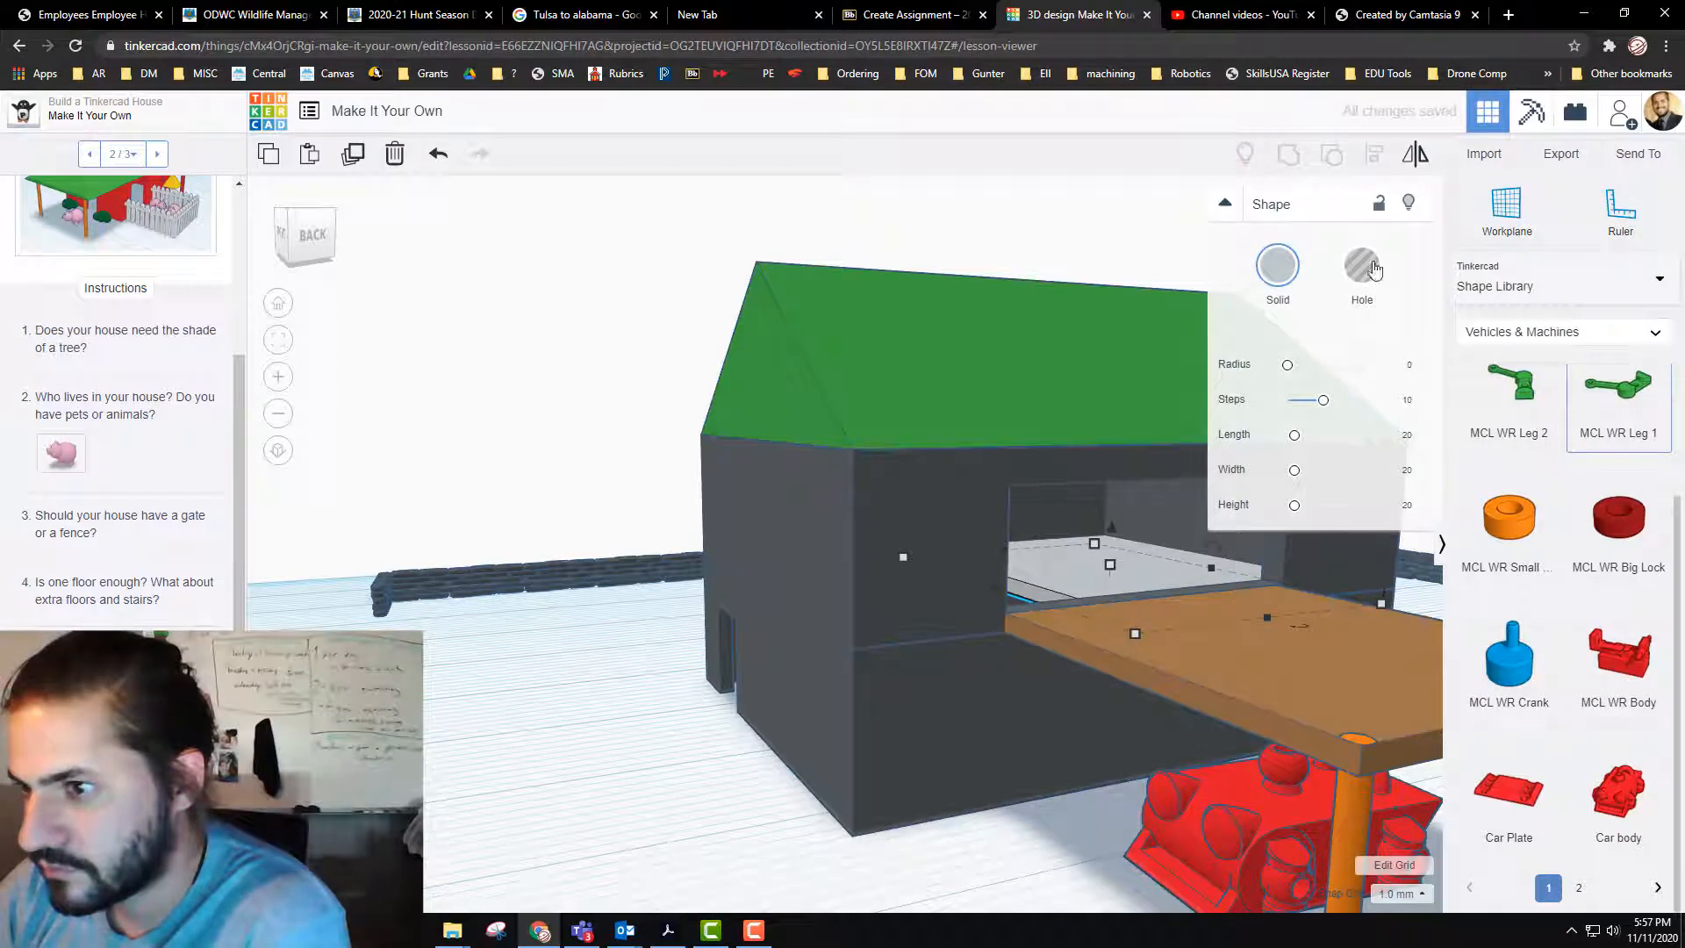
{"action": "left_click", "coordinate": [1281, 270]}
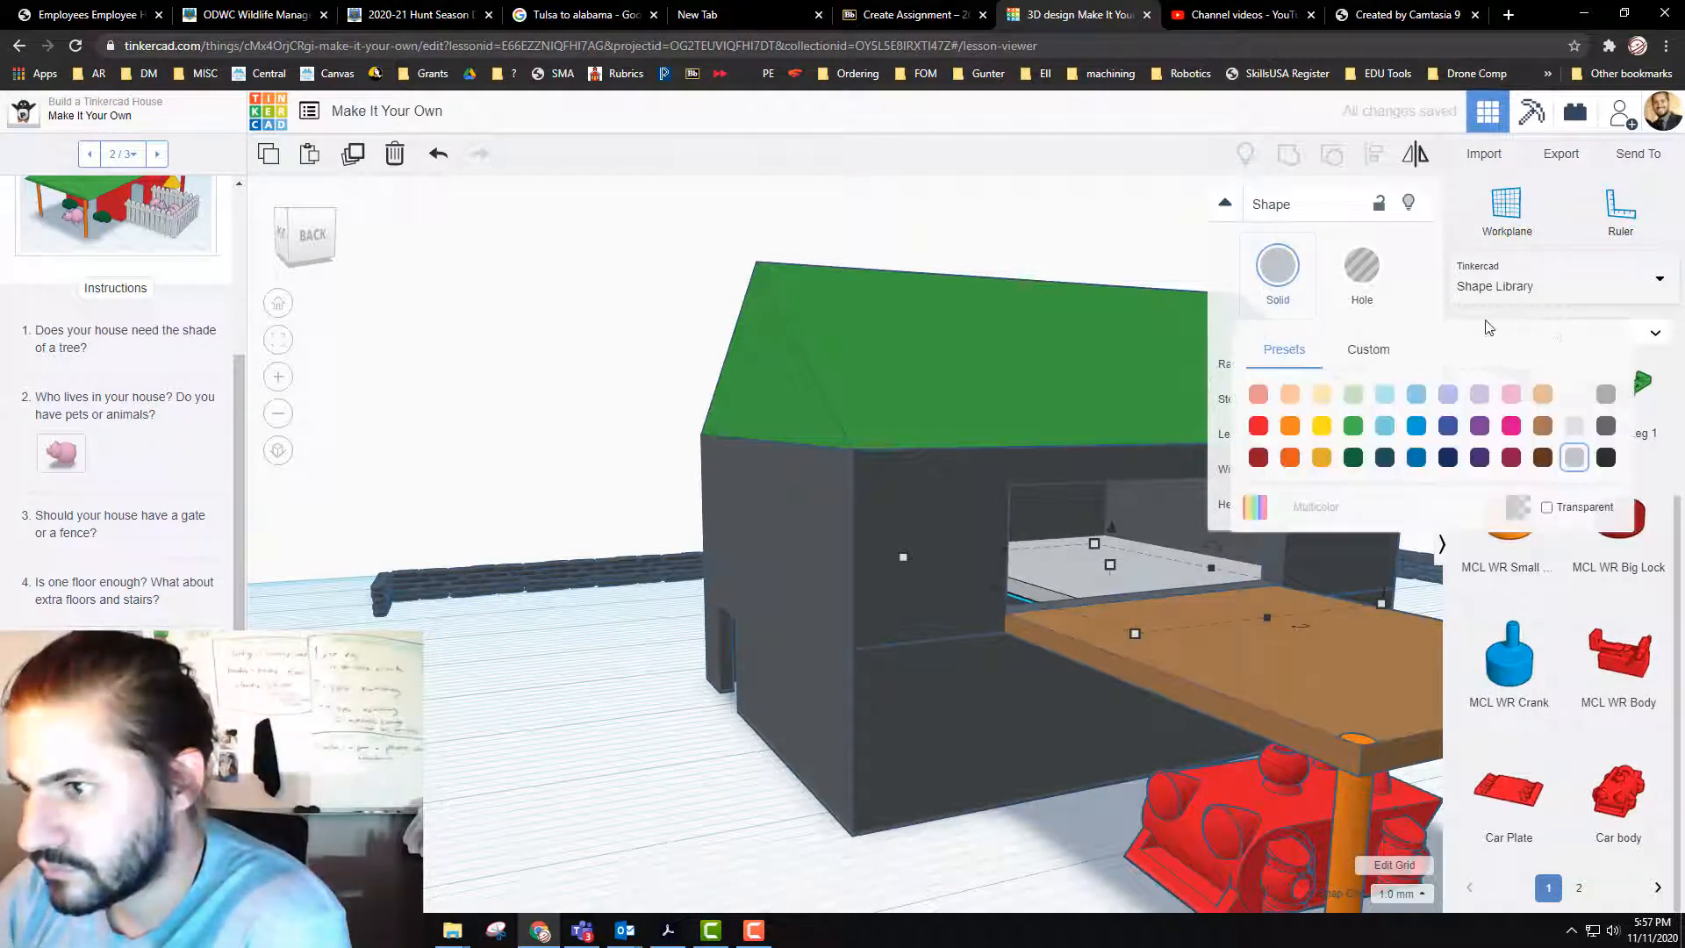
{"action": "left_click", "coordinate": [1603, 399]}
{"action": "left_click", "coordinate": [587, 747]}
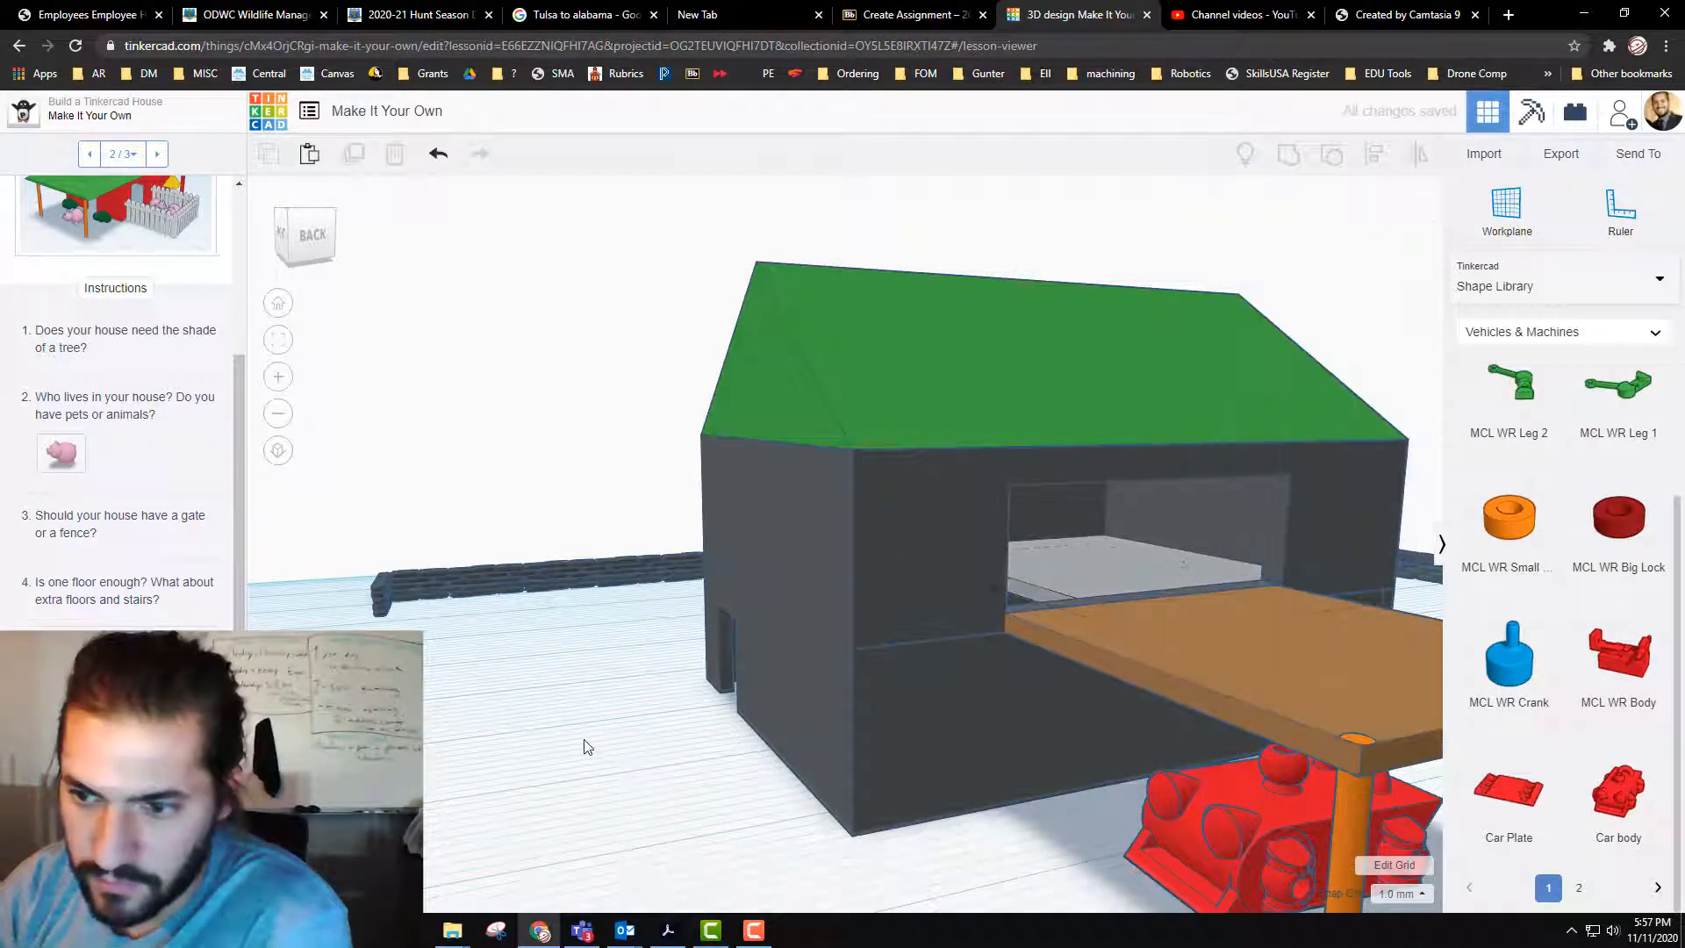
Step: Review the lesson's suggestions and look through the Structures & Scenery shapes for further house additions
{"action": "scroll", "coordinate": [123, 395], "scroll_direction": "down", "scroll_amount": 1}
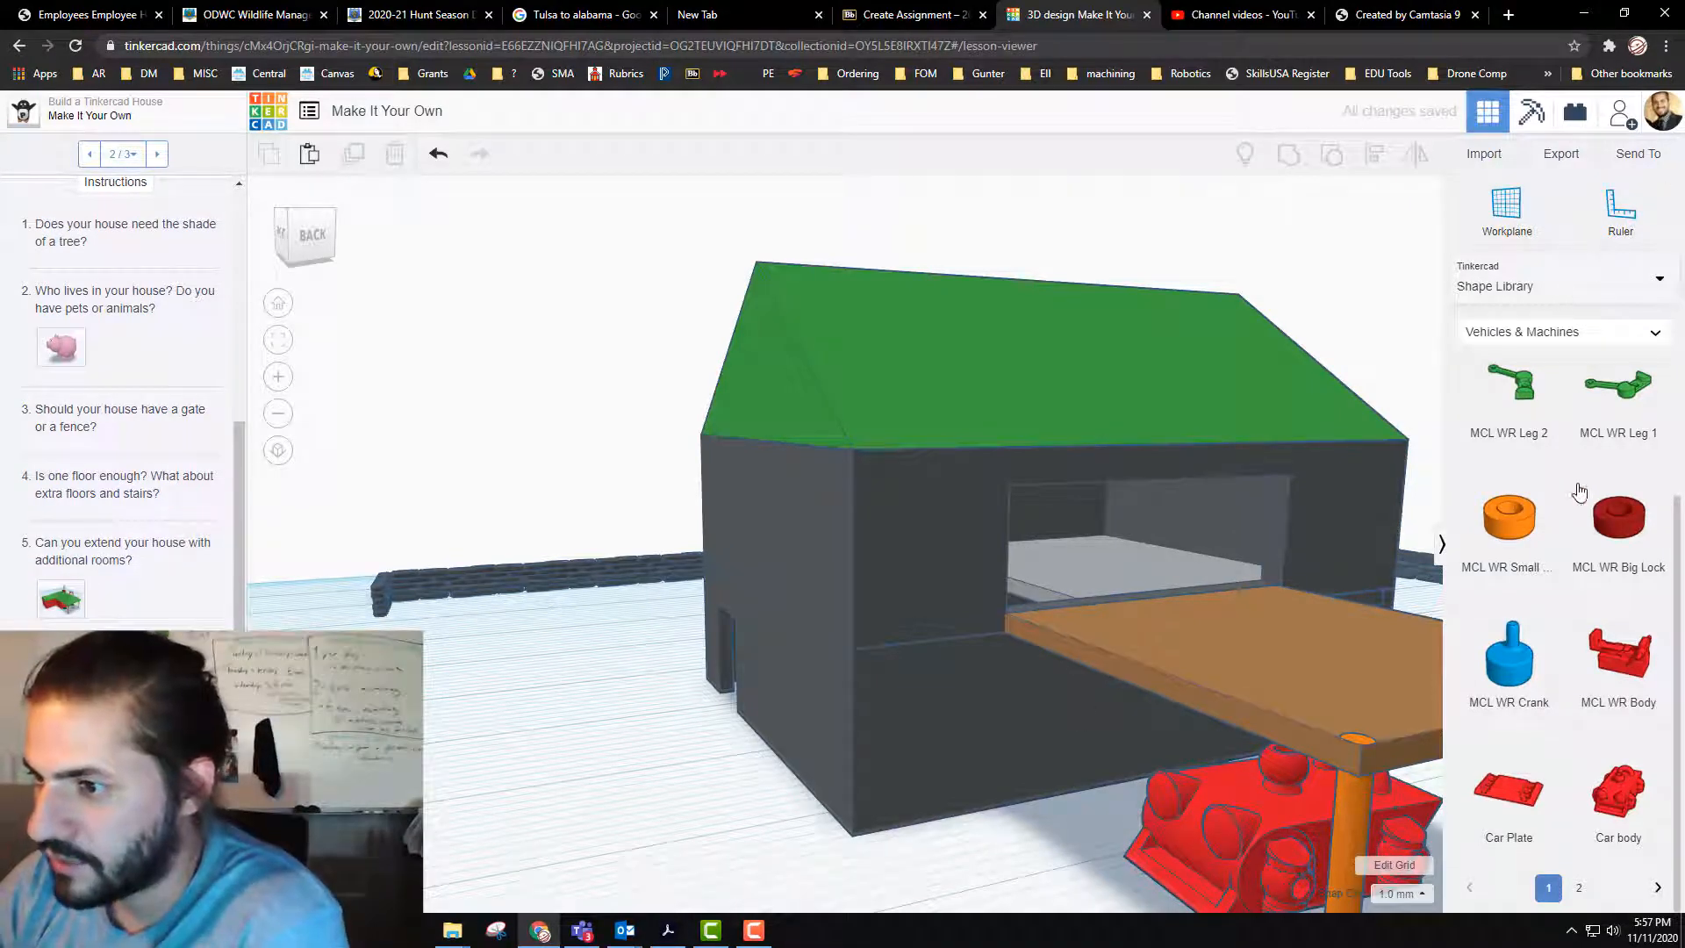
{"action": "left_click", "coordinate": [1611, 337]}
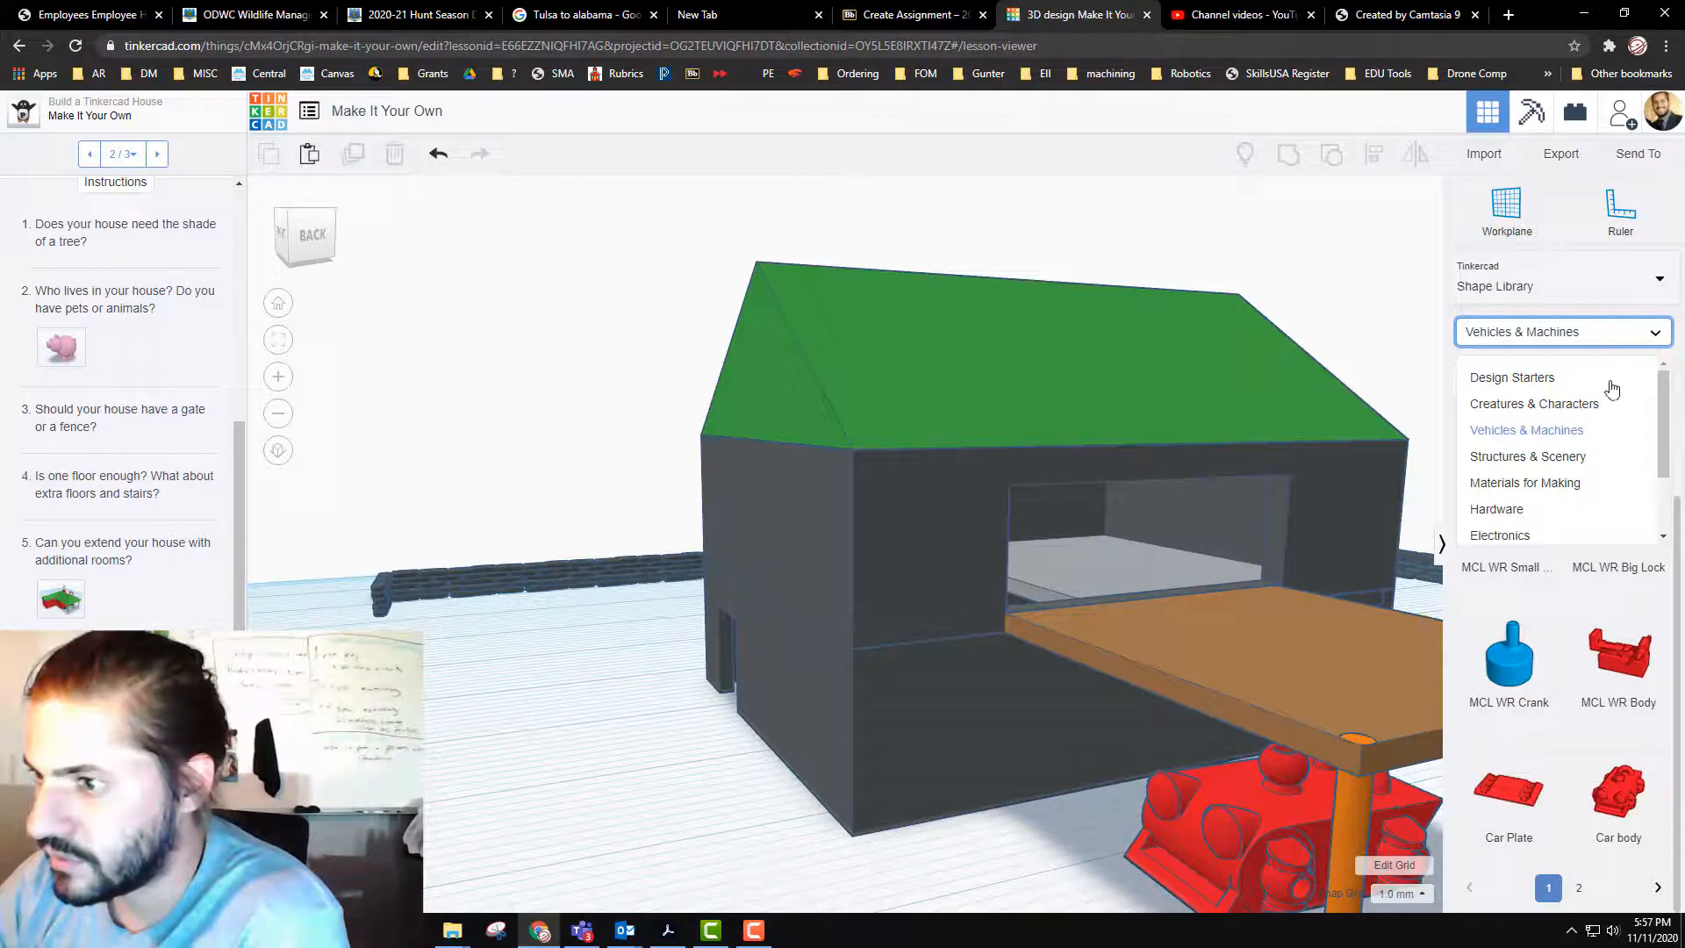
{"action": "left_click", "coordinate": [1571, 470]}
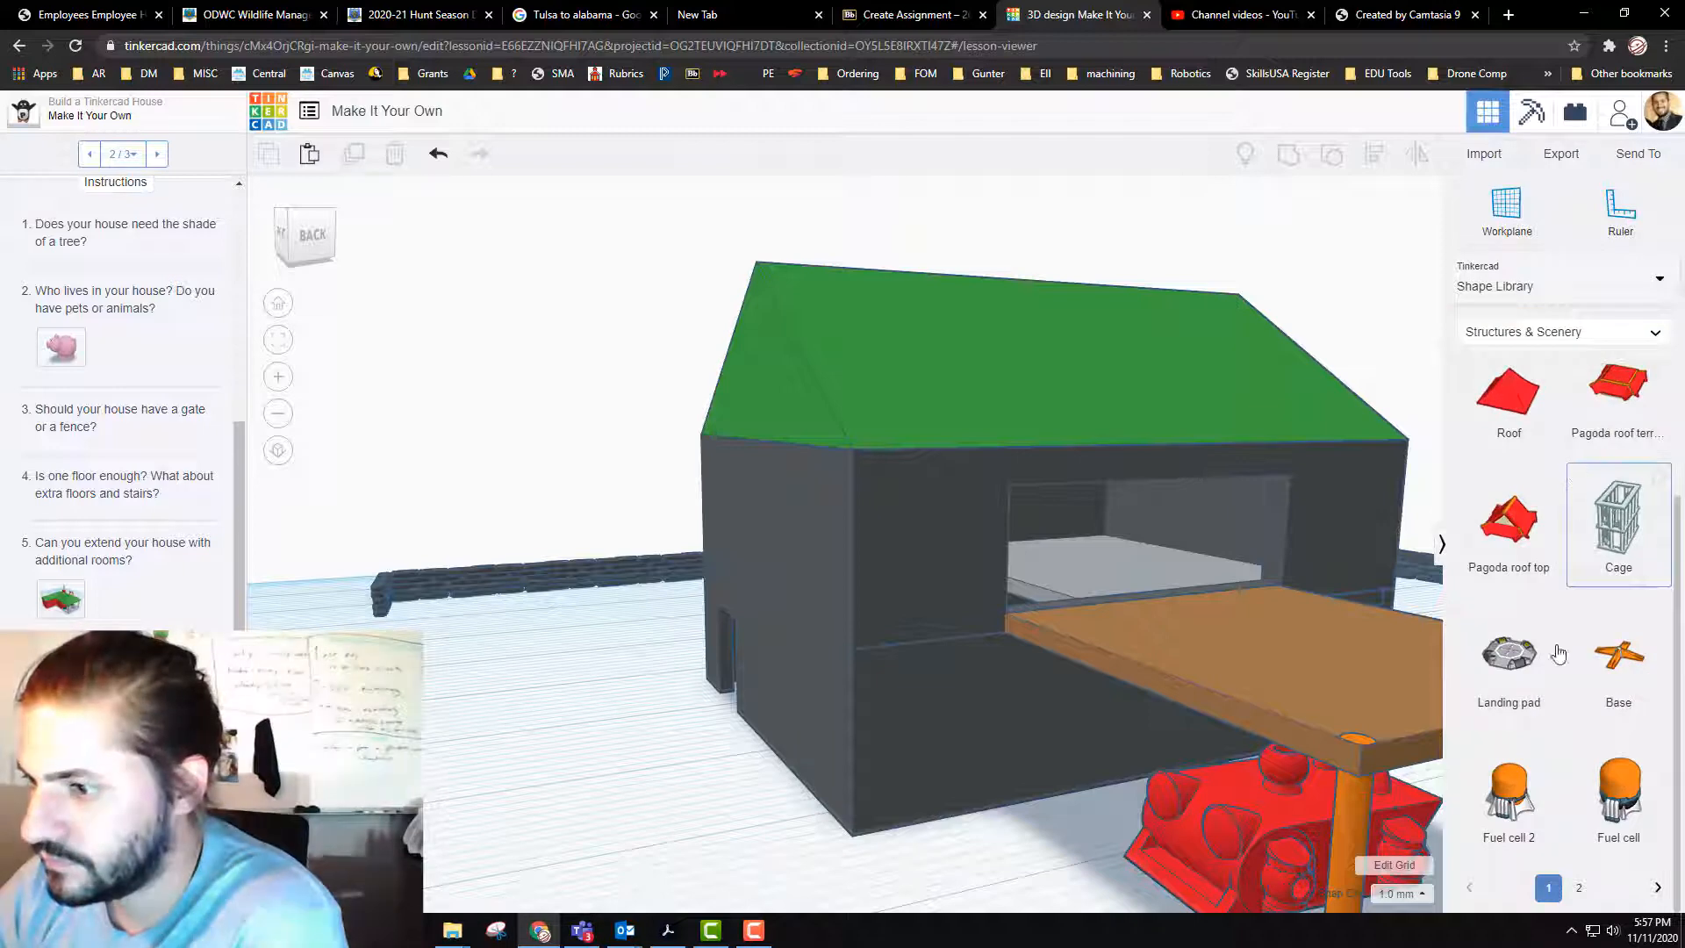
{"action": "scroll", "coordinate": [1575, 790], "scroll_direction": "down", "scroll_amount": 1}
{"action": "scroll", "coordinate": [1571, 571], "scroll_direction": "up", "scroll_amount": 1}
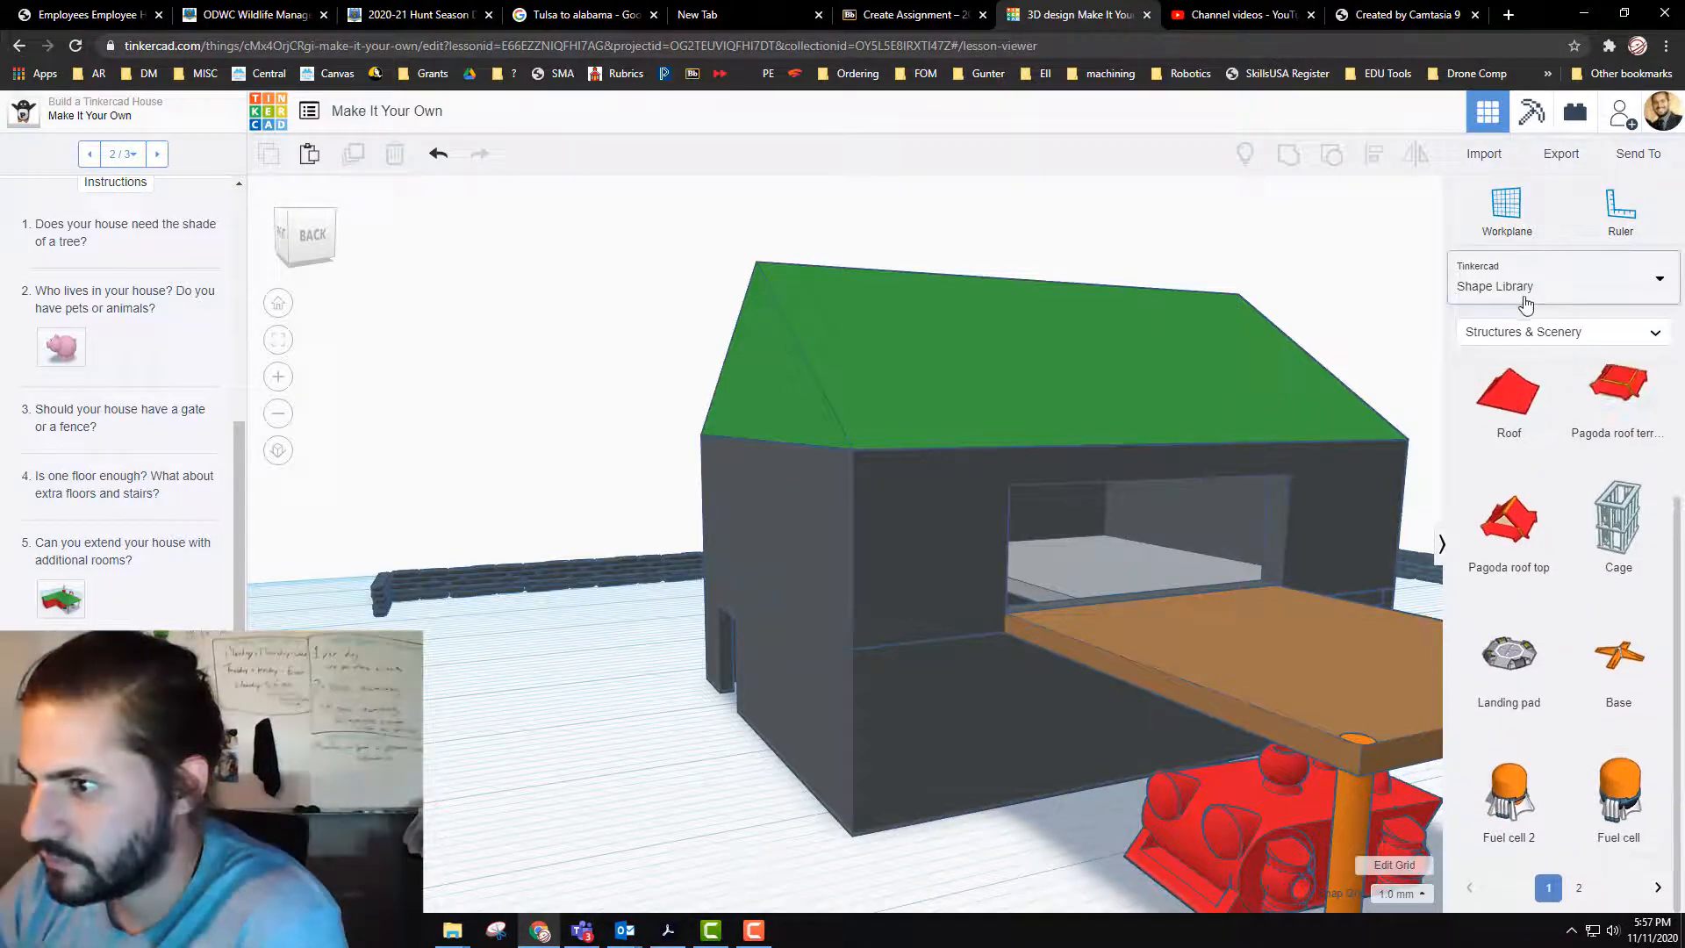
{"action": "left_click", "coordinate": [1538, 288]}
{"action": "left_click", "coordinate": [1502, 554]}
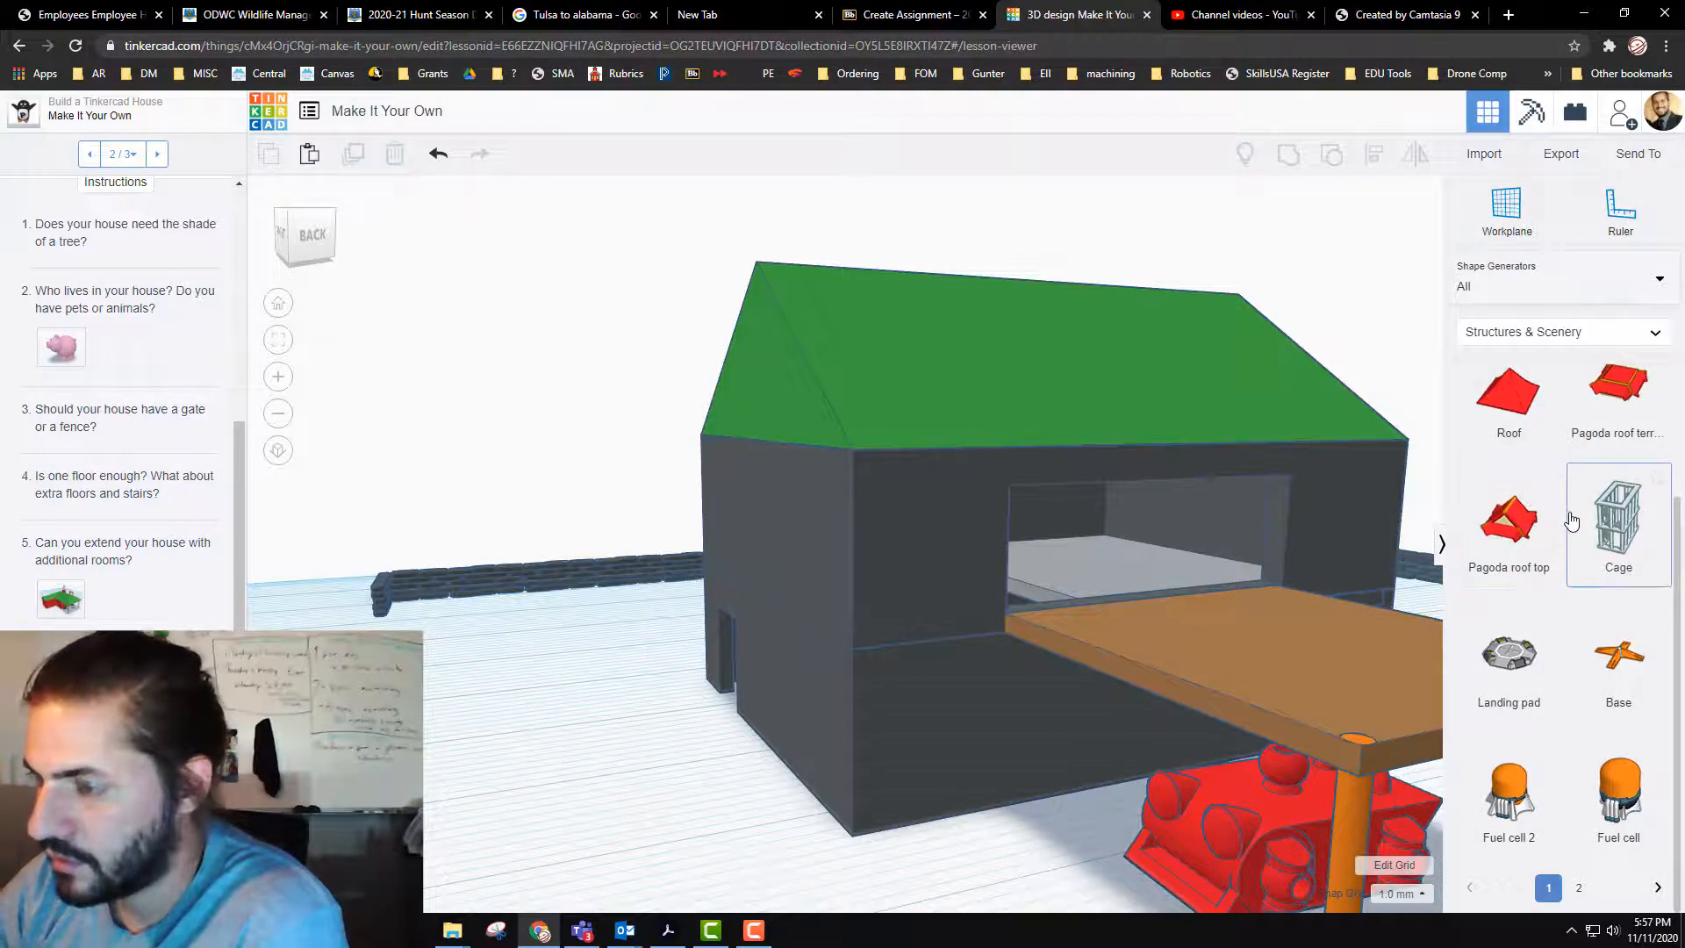
Step: Browse the first eleven pages of all shape generators for a part to add to the house
{"action": "scroll", "coordinate": [1575, 526], "scroll_direction": "down", "scroll_amount": 2}
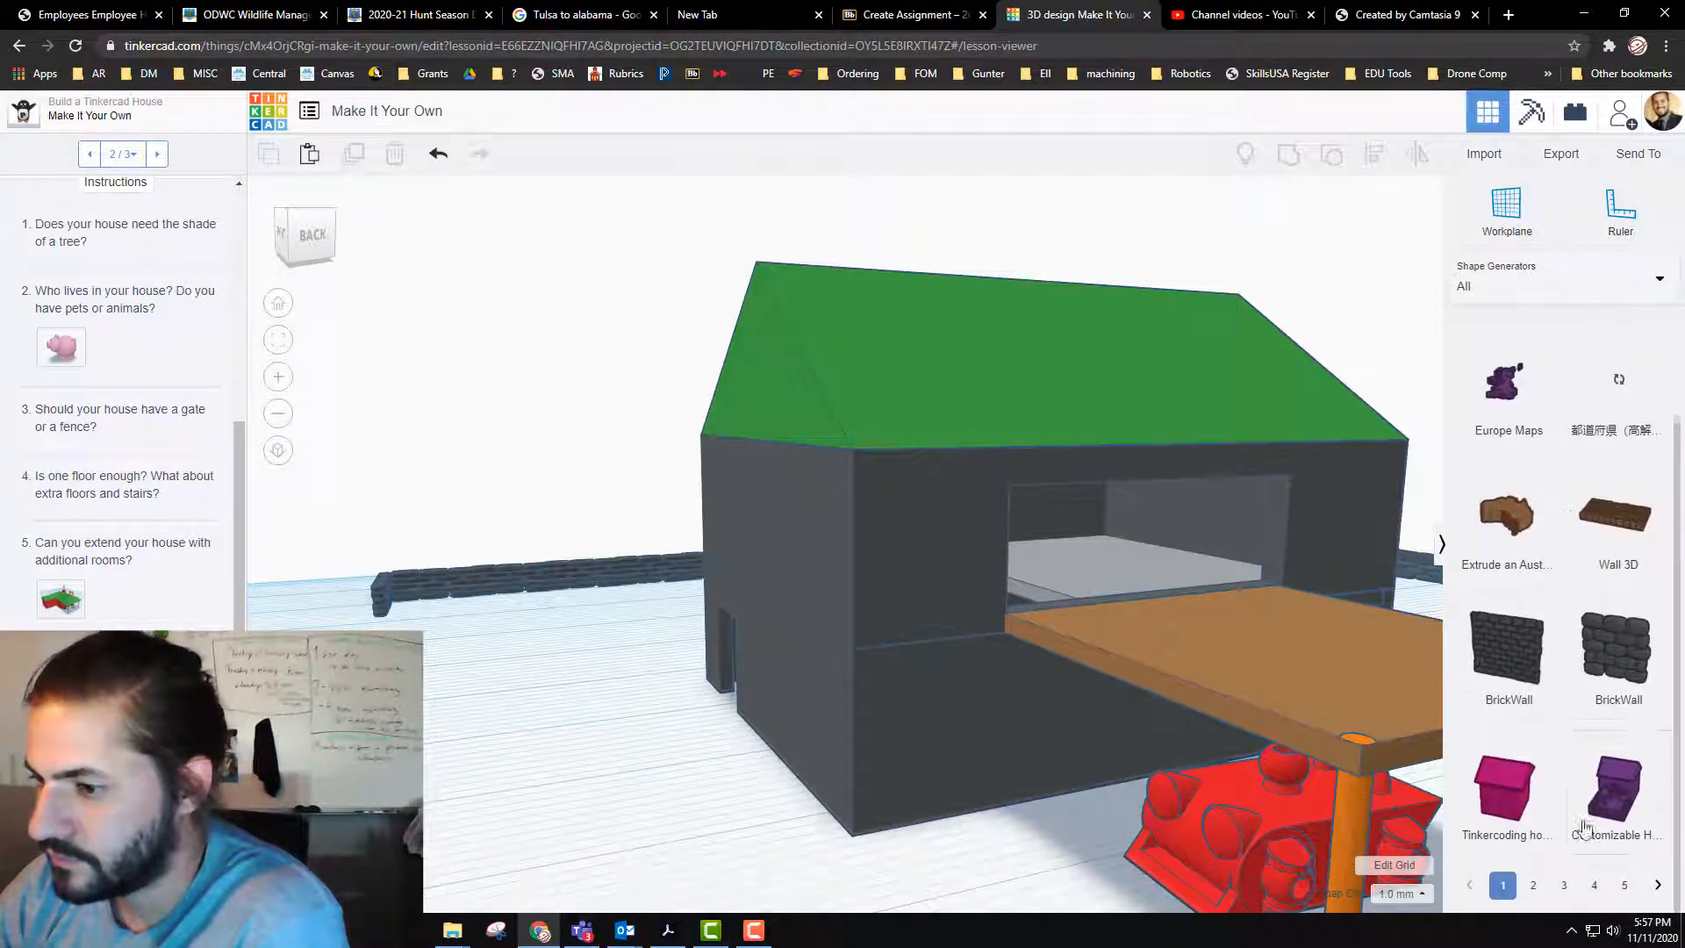
{"action": "left_click", "coordinate": [1533, 885]}
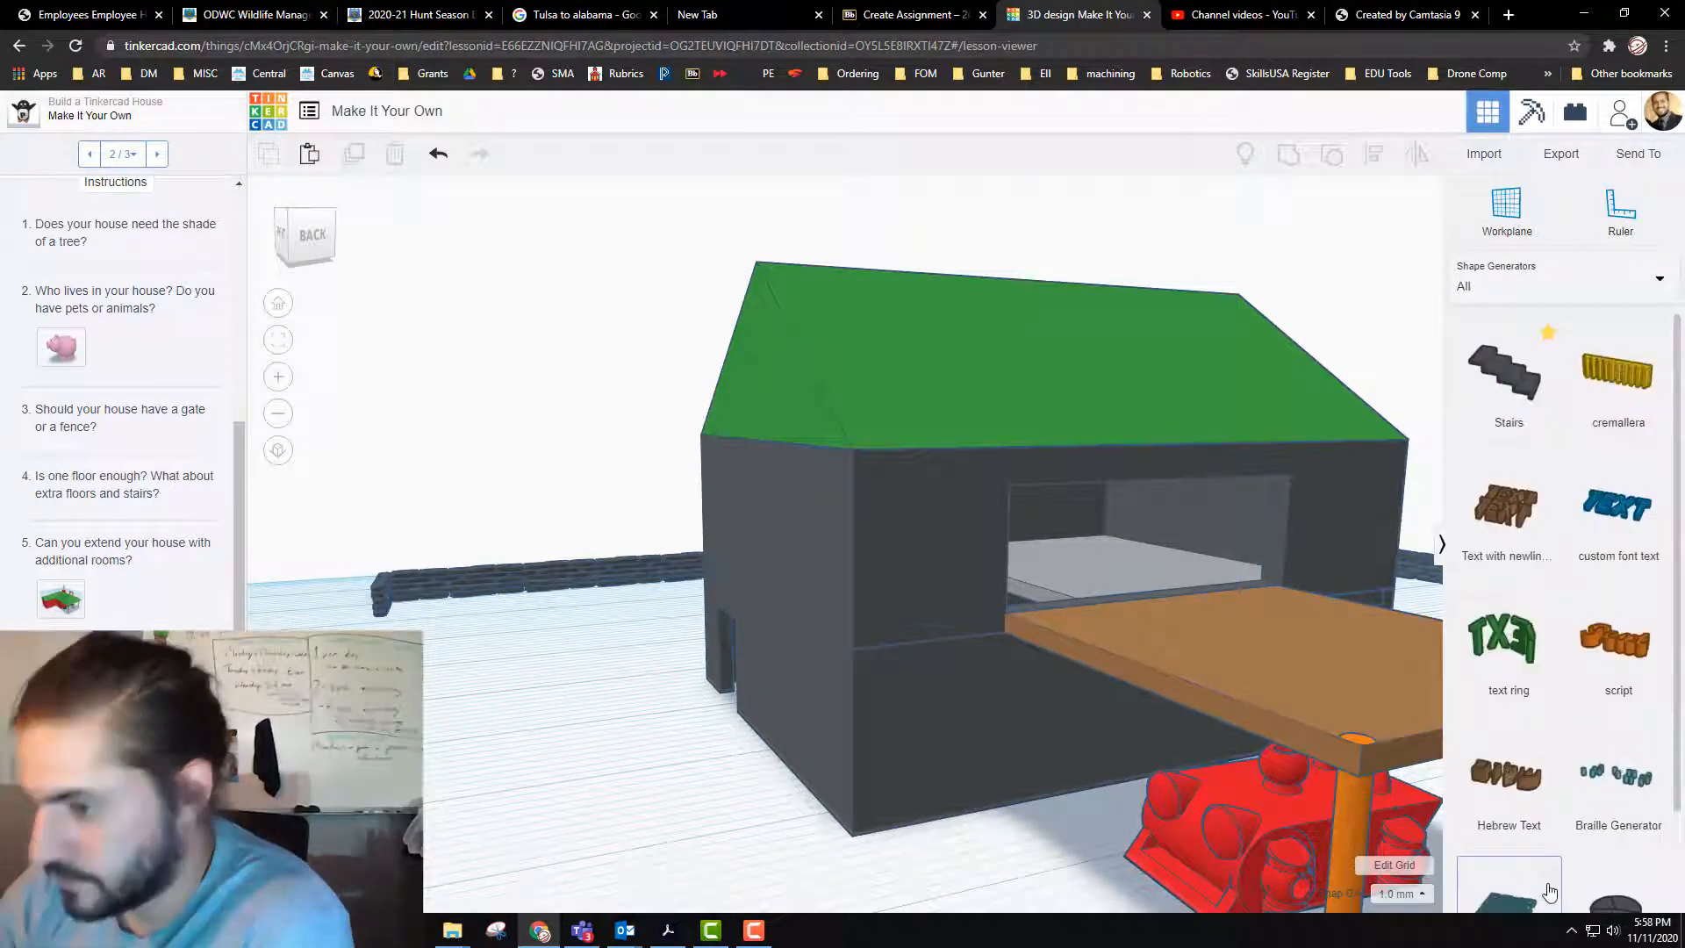
{"action": "scroll", "coordinate": [1570, 878], "scroll_direction": "down", "scroll_amount": 2}
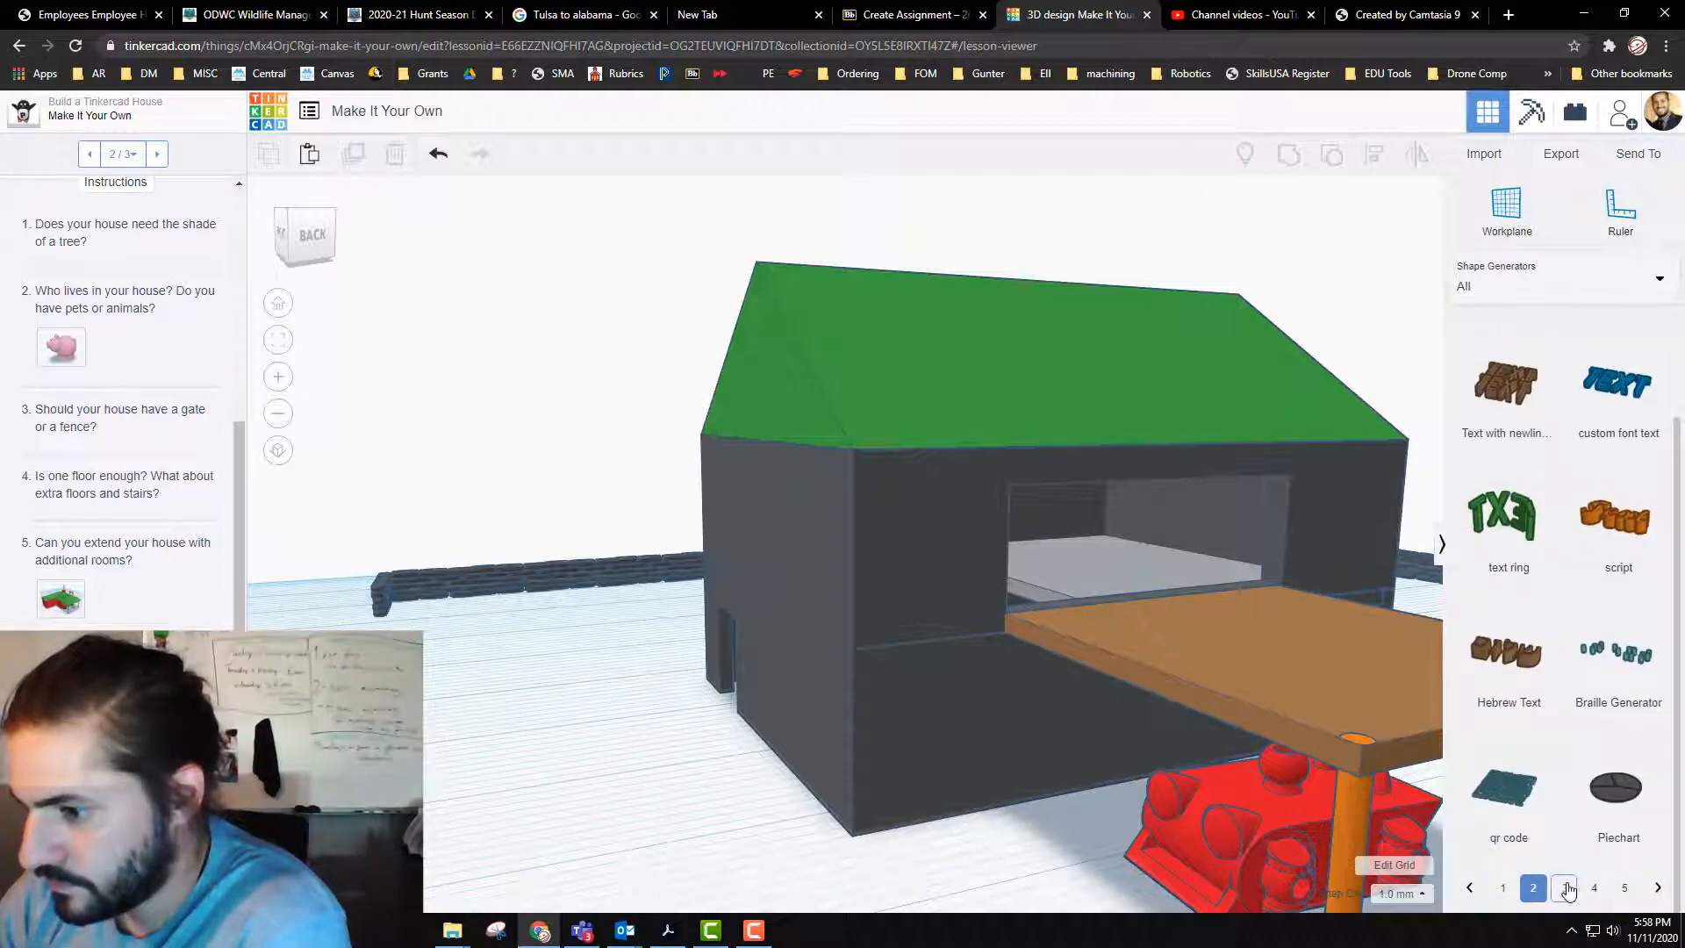
{"action": "left_click", "coordinate": [1567, 889]}
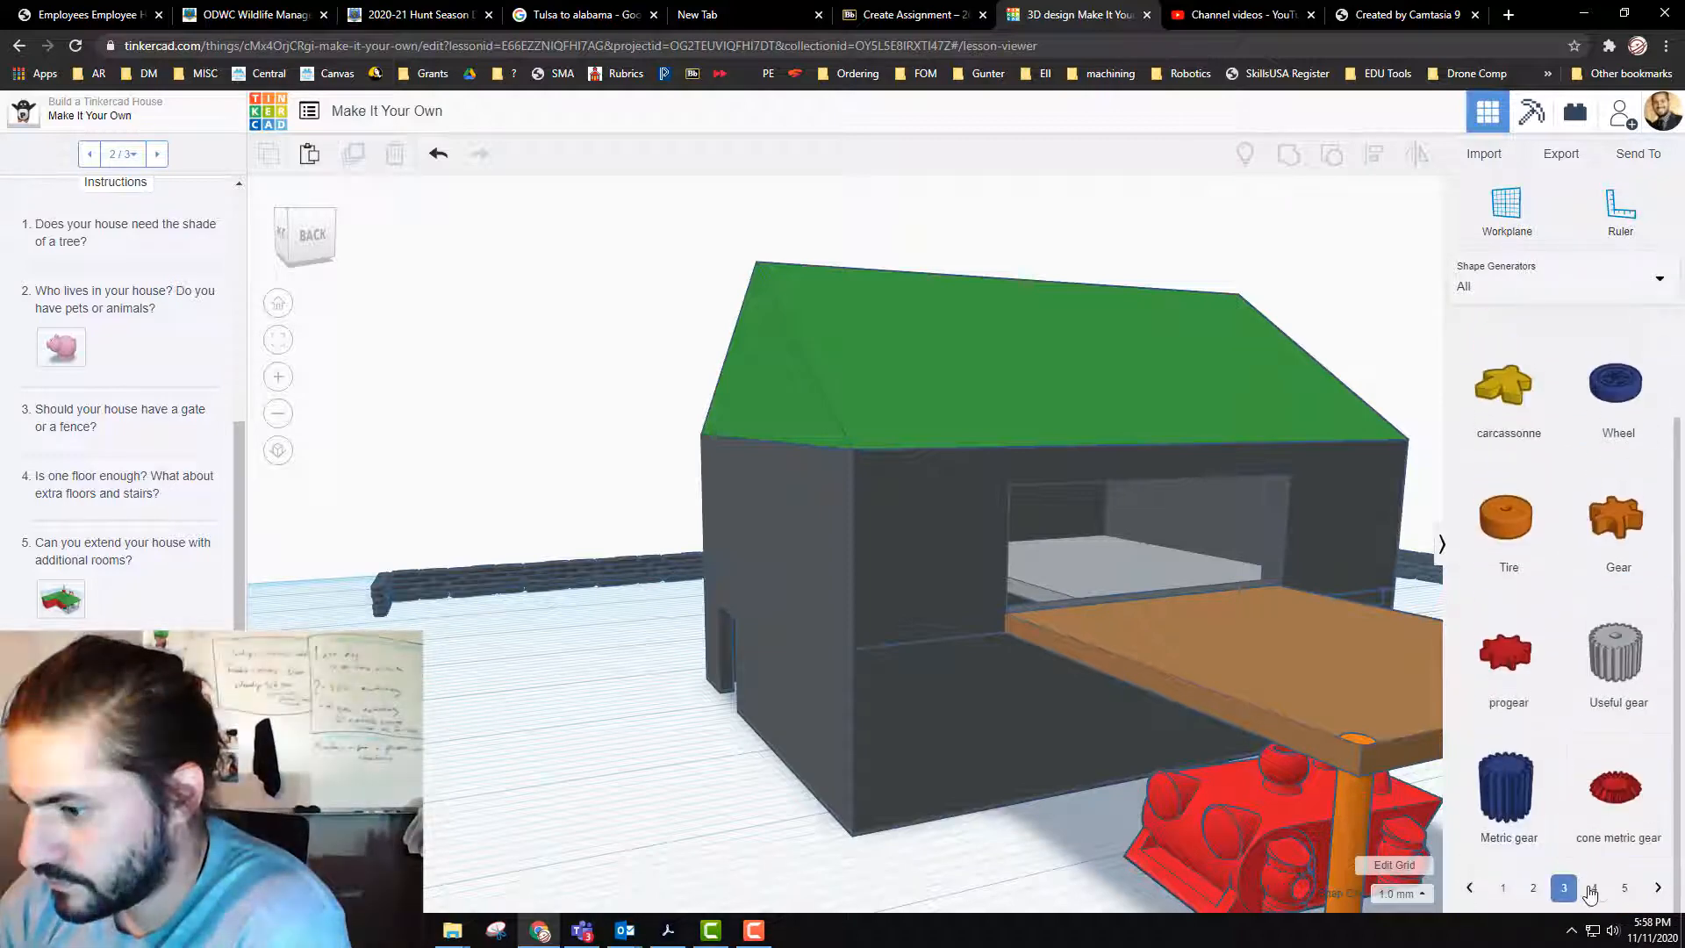
{"action": "left_click", "coordinate": [1591, 889]}
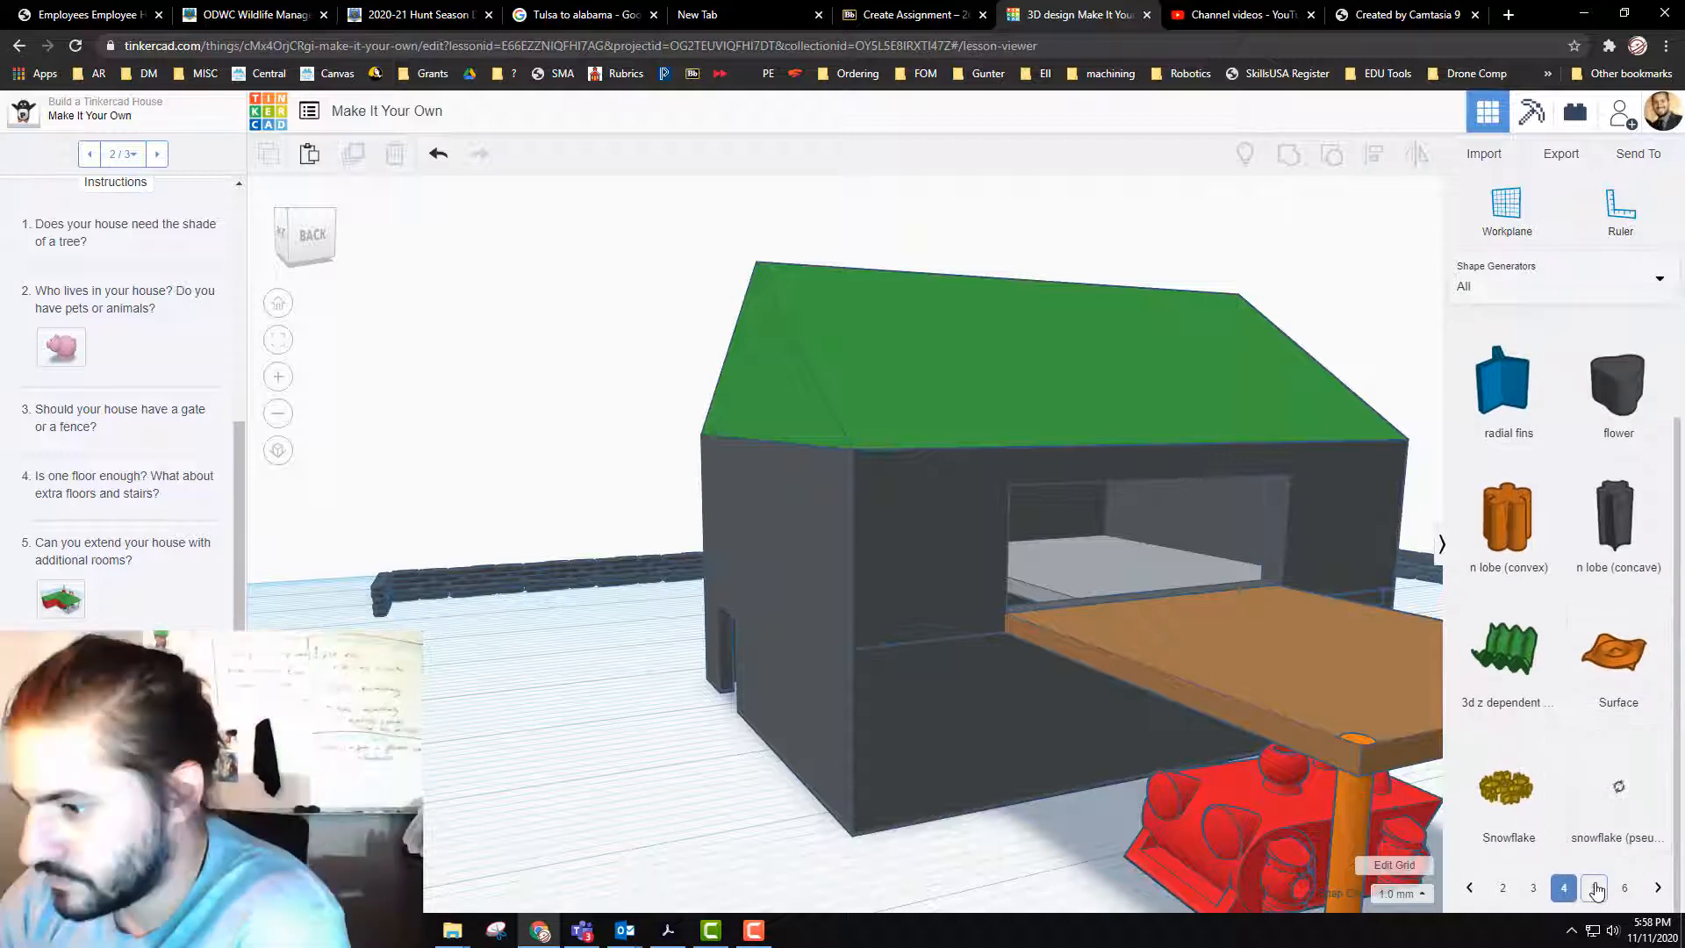
{"action": "left_click", "coordinate": [1594, 889]}
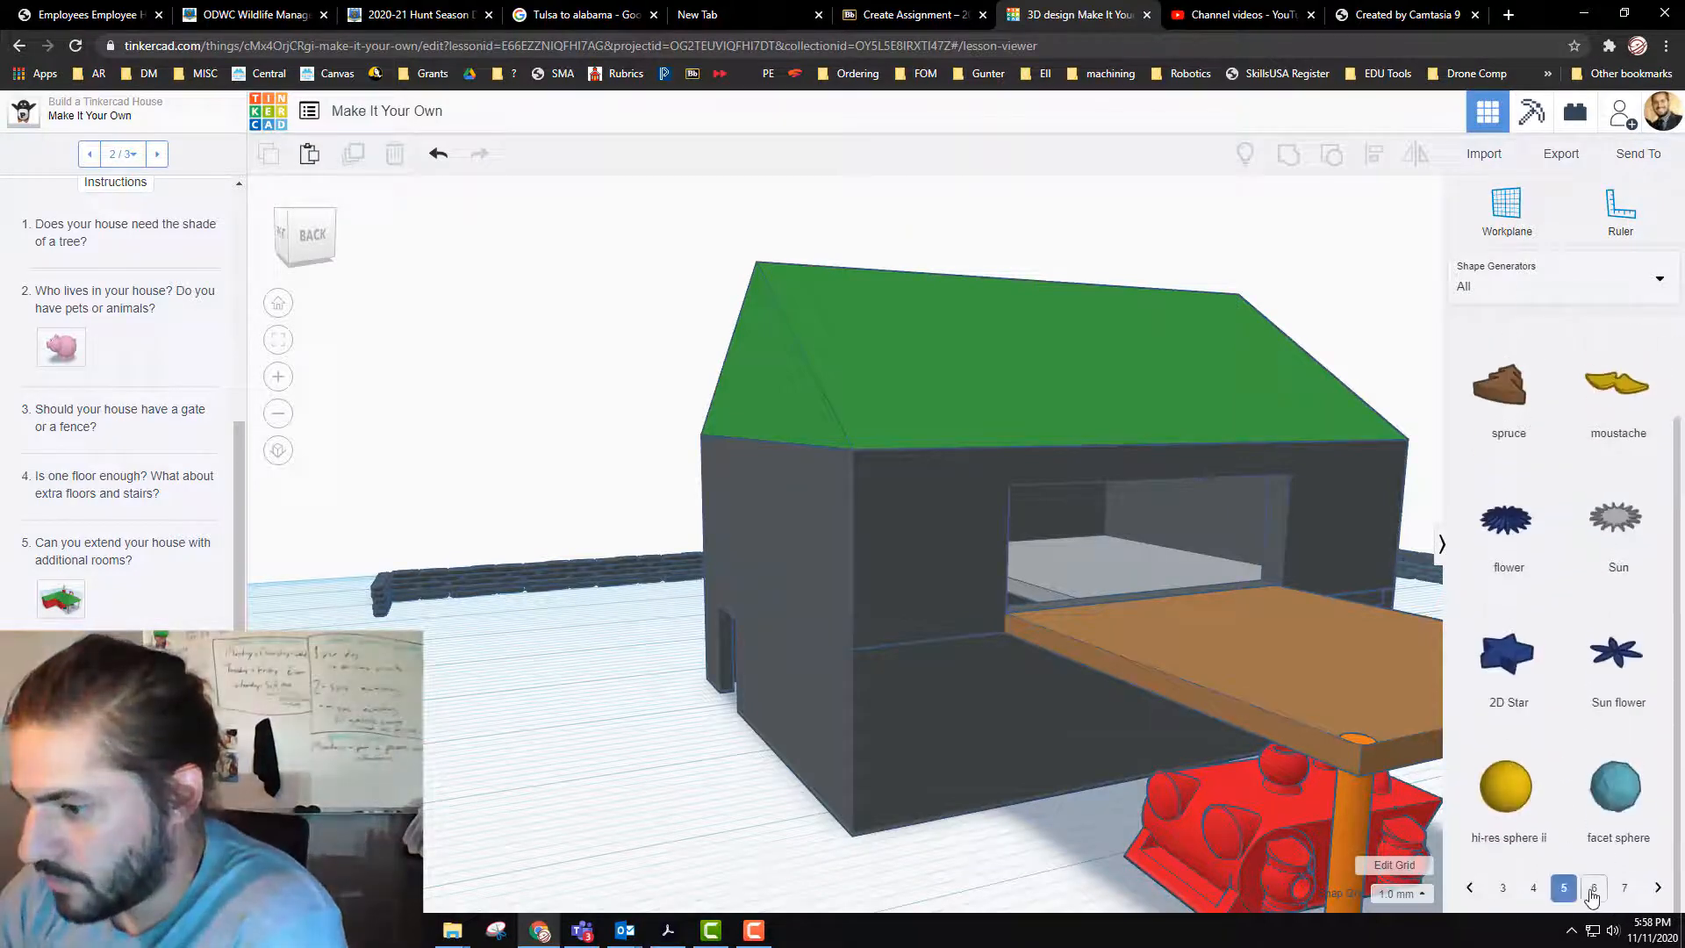
{"action": "left_click", "coordinate": [1593, 889]}
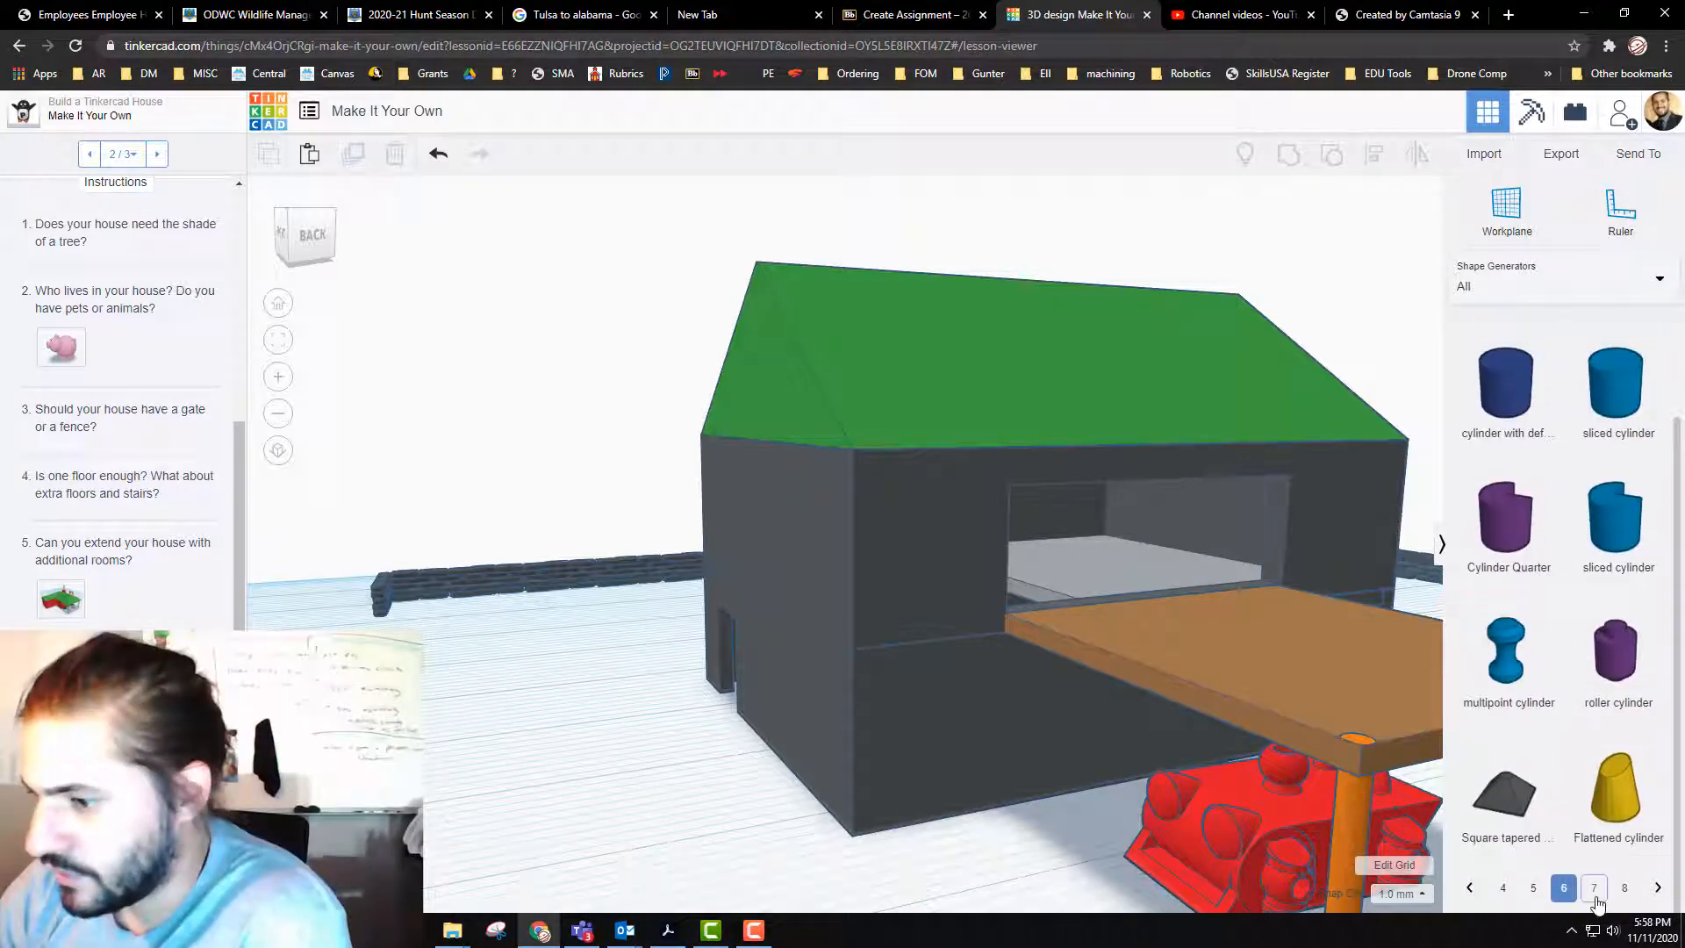
{"action": "left_click", "coordinate": [1593, 889]}
{"action": "scroll", "coordinate": [1599, 881], "scroll_direction": "down", "scroll_amount": 2}
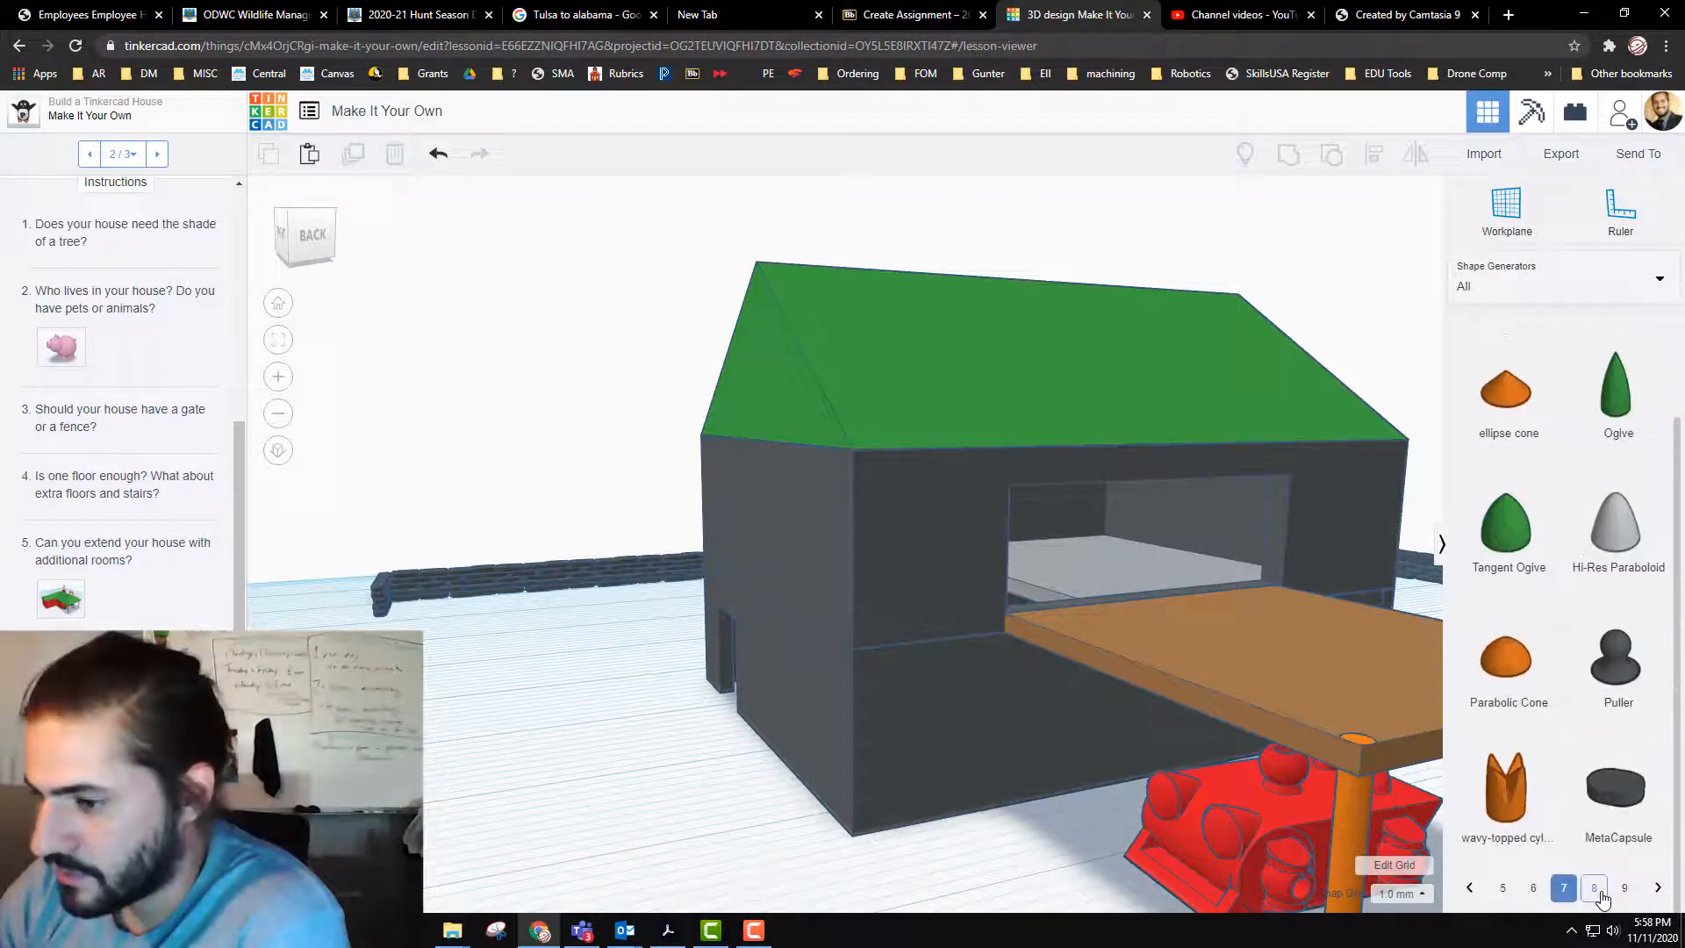
{"action": "left_click", "coordinate": [1598, 891]}
{"action": "scroll", "coordinate": [1580, 790], "scroll_direction": "down", "scroll_amount": 2}
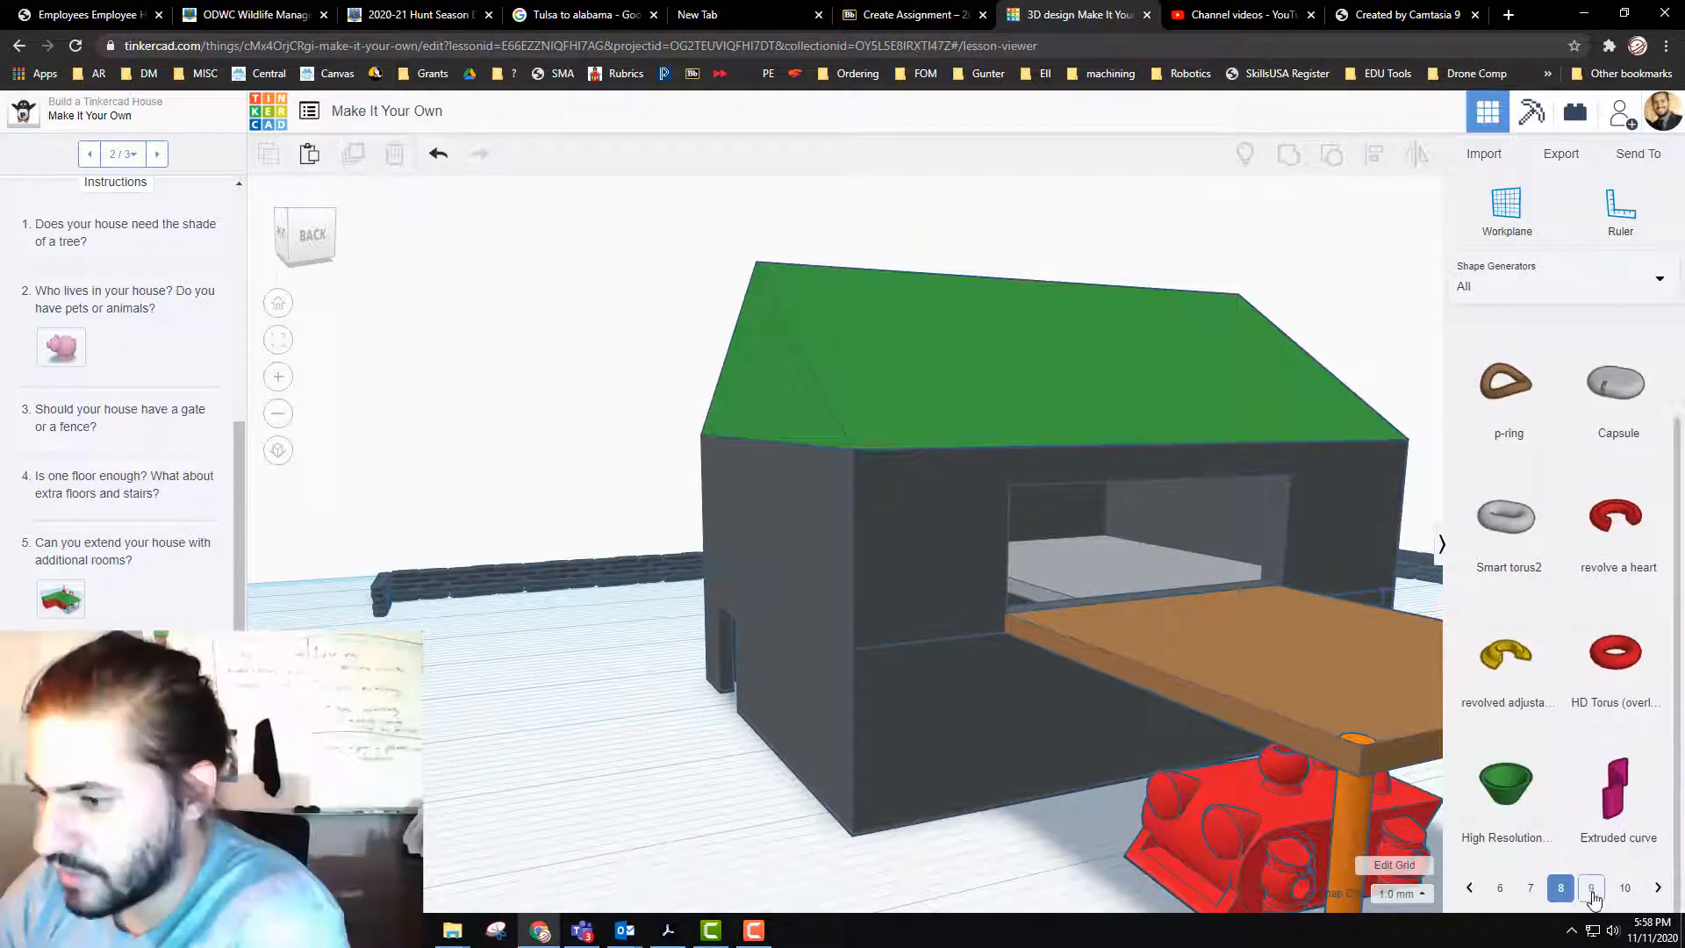
{"action": "left_click", "coordinate": [1594, 889]}
{"action": "scroll", "coordinate": [1590, 718], "scroll_direction": "down", "scroll_amount": 2}
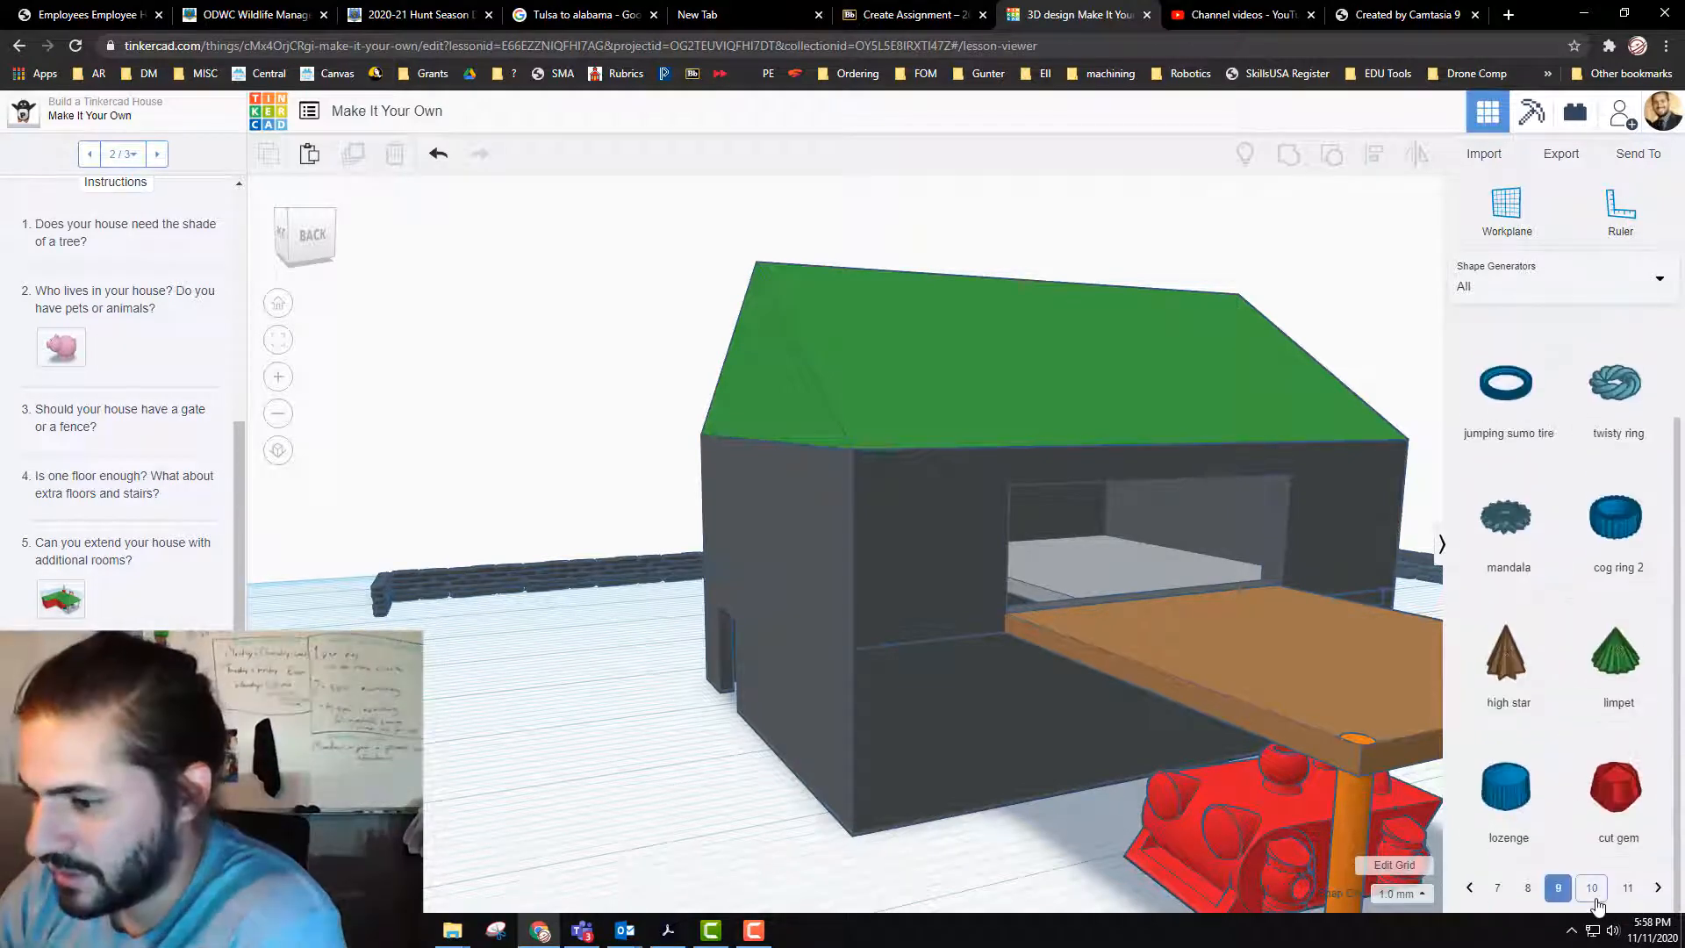
{"action": "left_click", "coordinate": [1591, 887]}
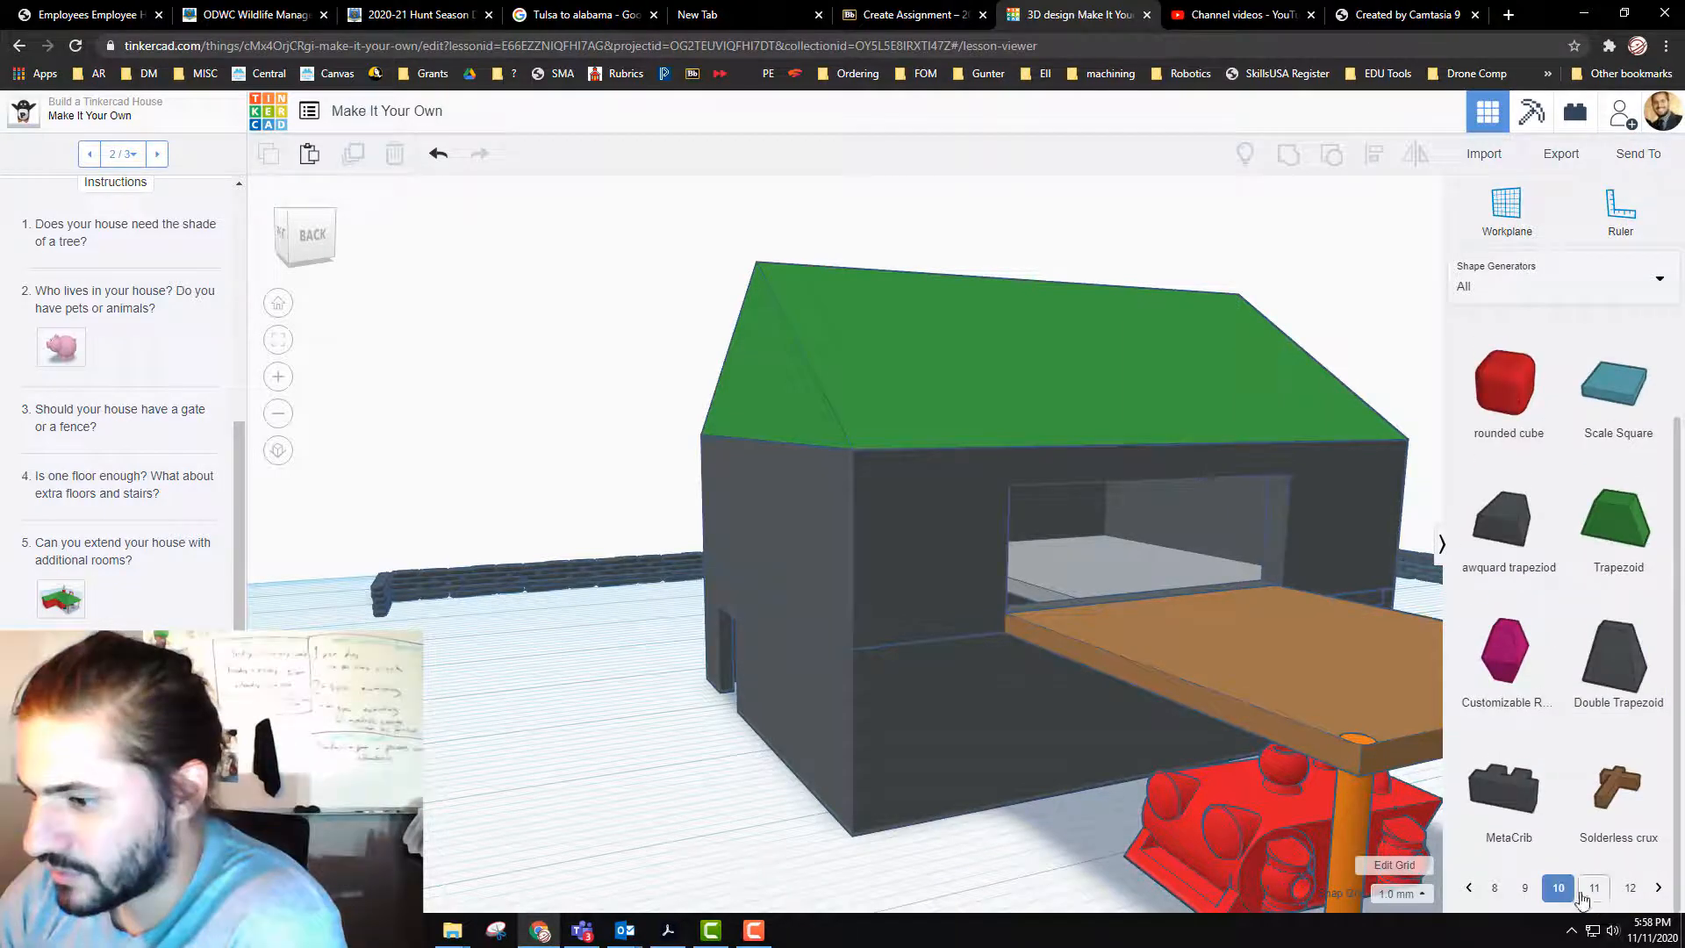
{"action": "left_click", "coordinate": [1594, 865]}
{"action": "scroll", "coordinate": [1607, 766], "scroll_direction": "down", "scroll_amount": 1}
{"action": "scroll", "coordinate": [1607, 766], "scroll_direction": "up", "scroll_amount": 1}
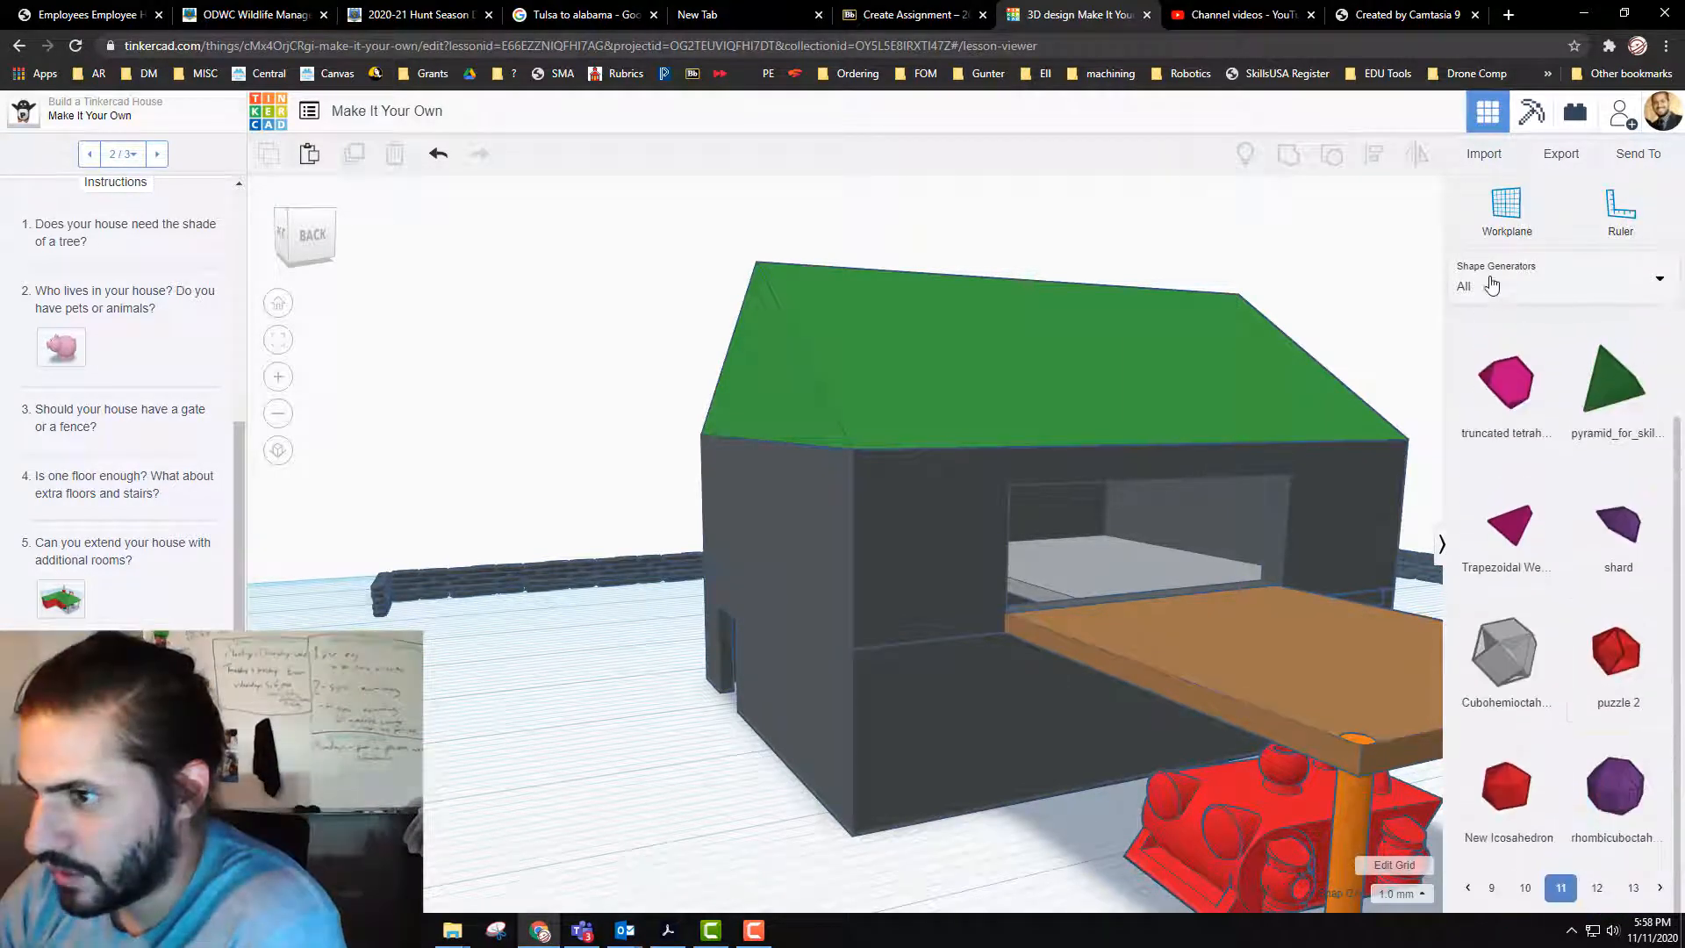
Step: Place a basic red box on the workplane beside the house and shrink it to a low block about 10 mm long
{"action": "left_click", "coordinate": [1567, 288]}
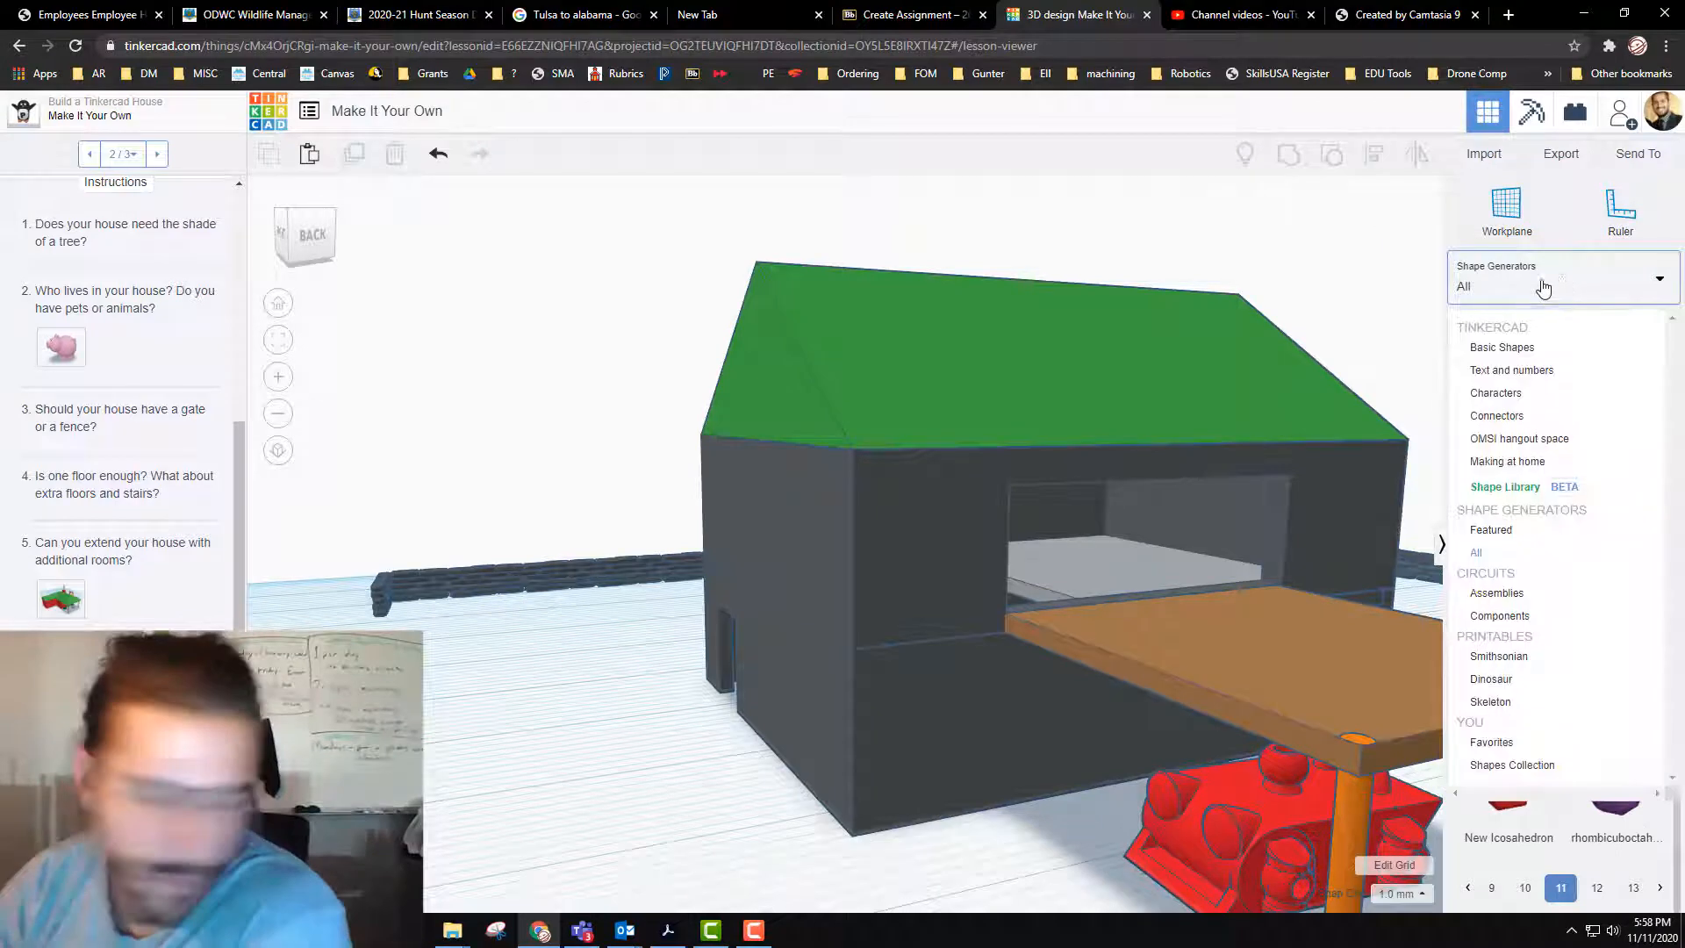
{"action": "left_click", "coordinate": [1536, 349]}
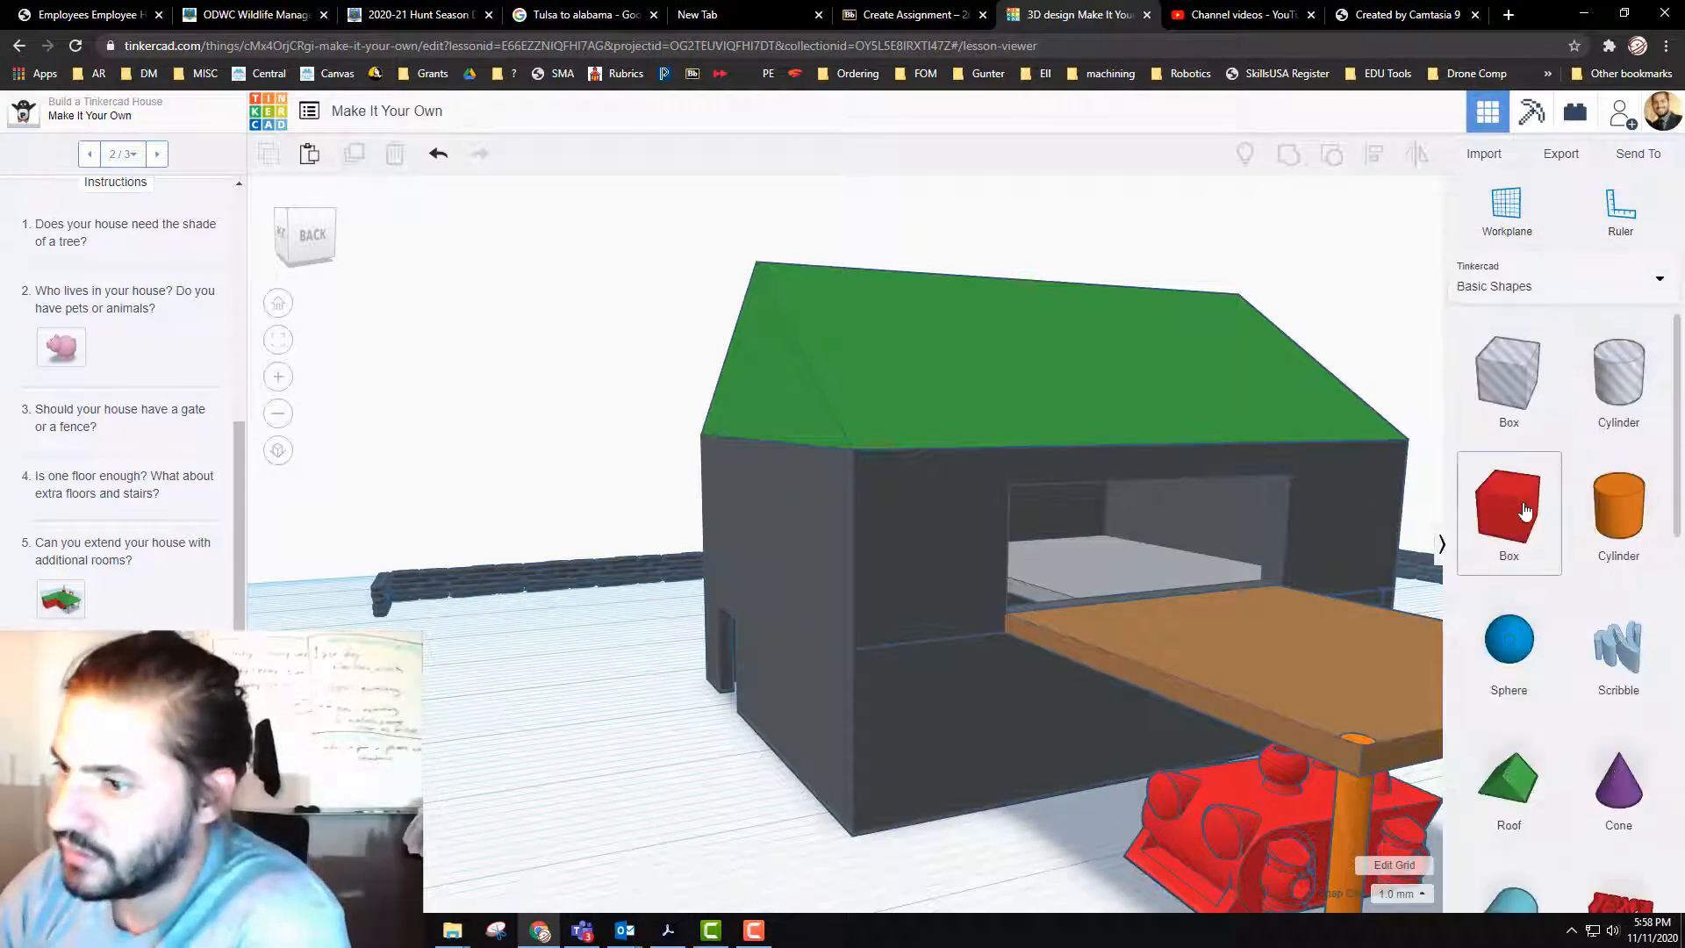
{"action": "left_click_drag", "start_coordinate": [1508, 507], "coordinate": [558, 792]}
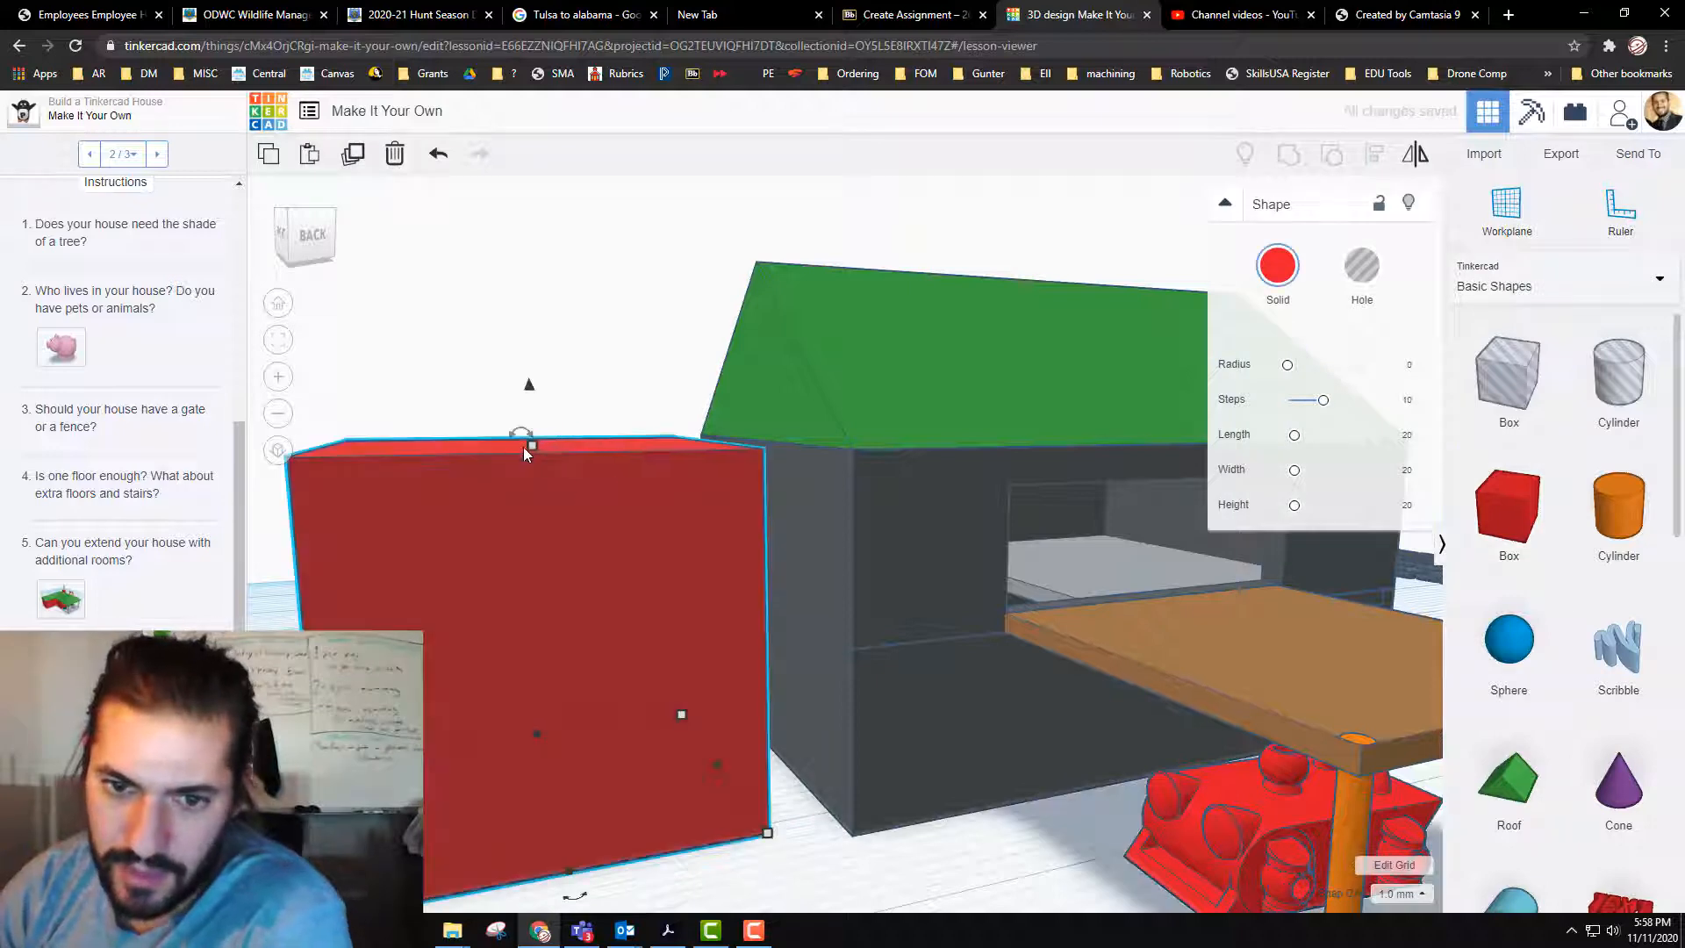
{"action": "left_click_drag", "start_coordinate": [533, 446], "coordinate": [533, 465]}
{"action": "left_click_drag", "start_coordinate": [521, 549], "coordinate": [530, 717]}
{"action": "left_click_drag", "start_coordinate": [768, 834], "coordinate": [550, 784]}
{"action": "left_click_drag", "start_coordinate": [454, 708], "coordinate": [449, 723]}
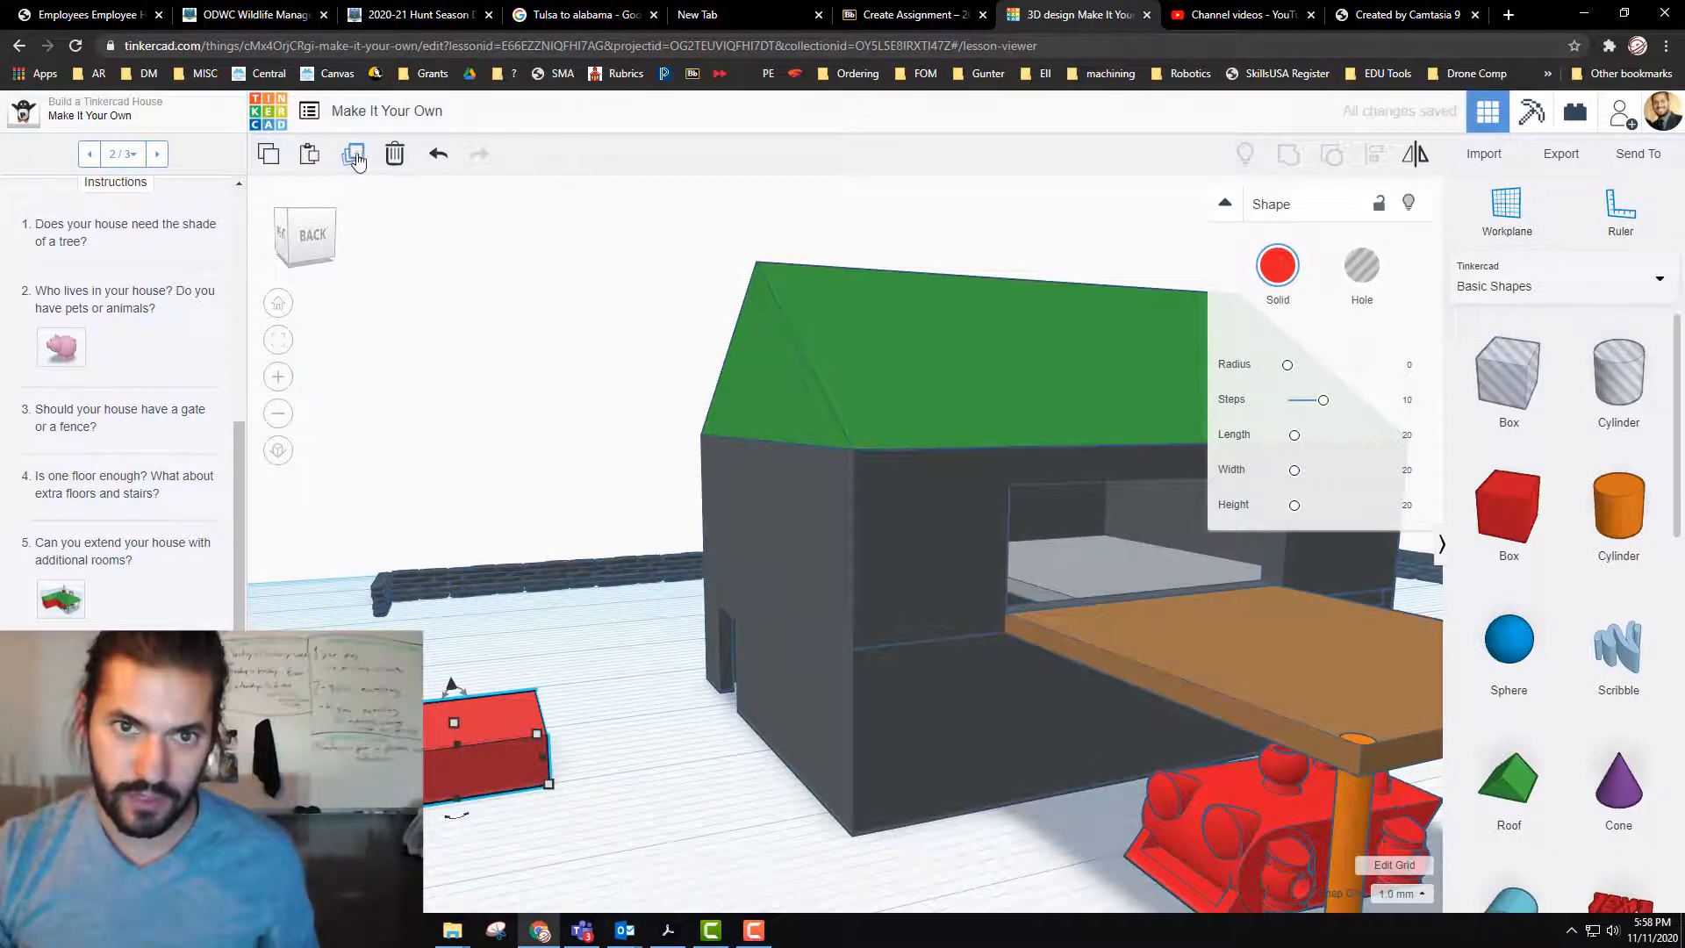
Step: Duplicate the low red block, raise the copy 2 mm, and shift it 2 mm toward the block's front
{"action": "left_click", "coordinate": [354, 154]}
{"action": "left_click", "coordinate": [457, 755]}
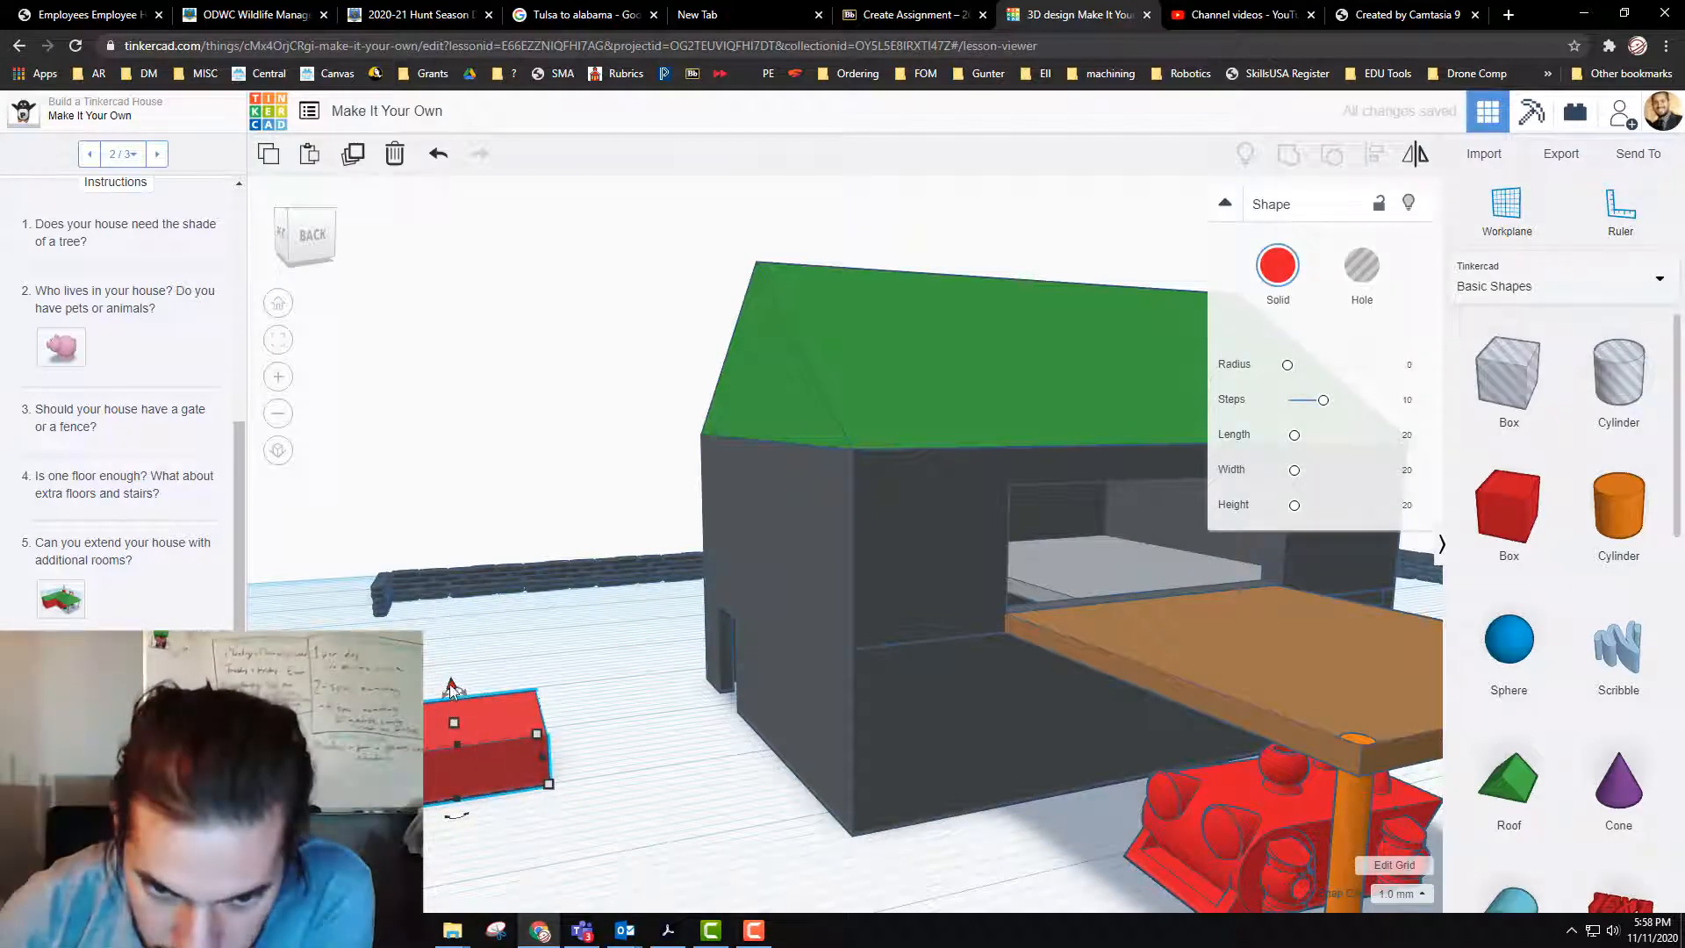
{"action": "left_click_drag", "start_coordinate": [451, 695], "coordinate": [449, 656]}
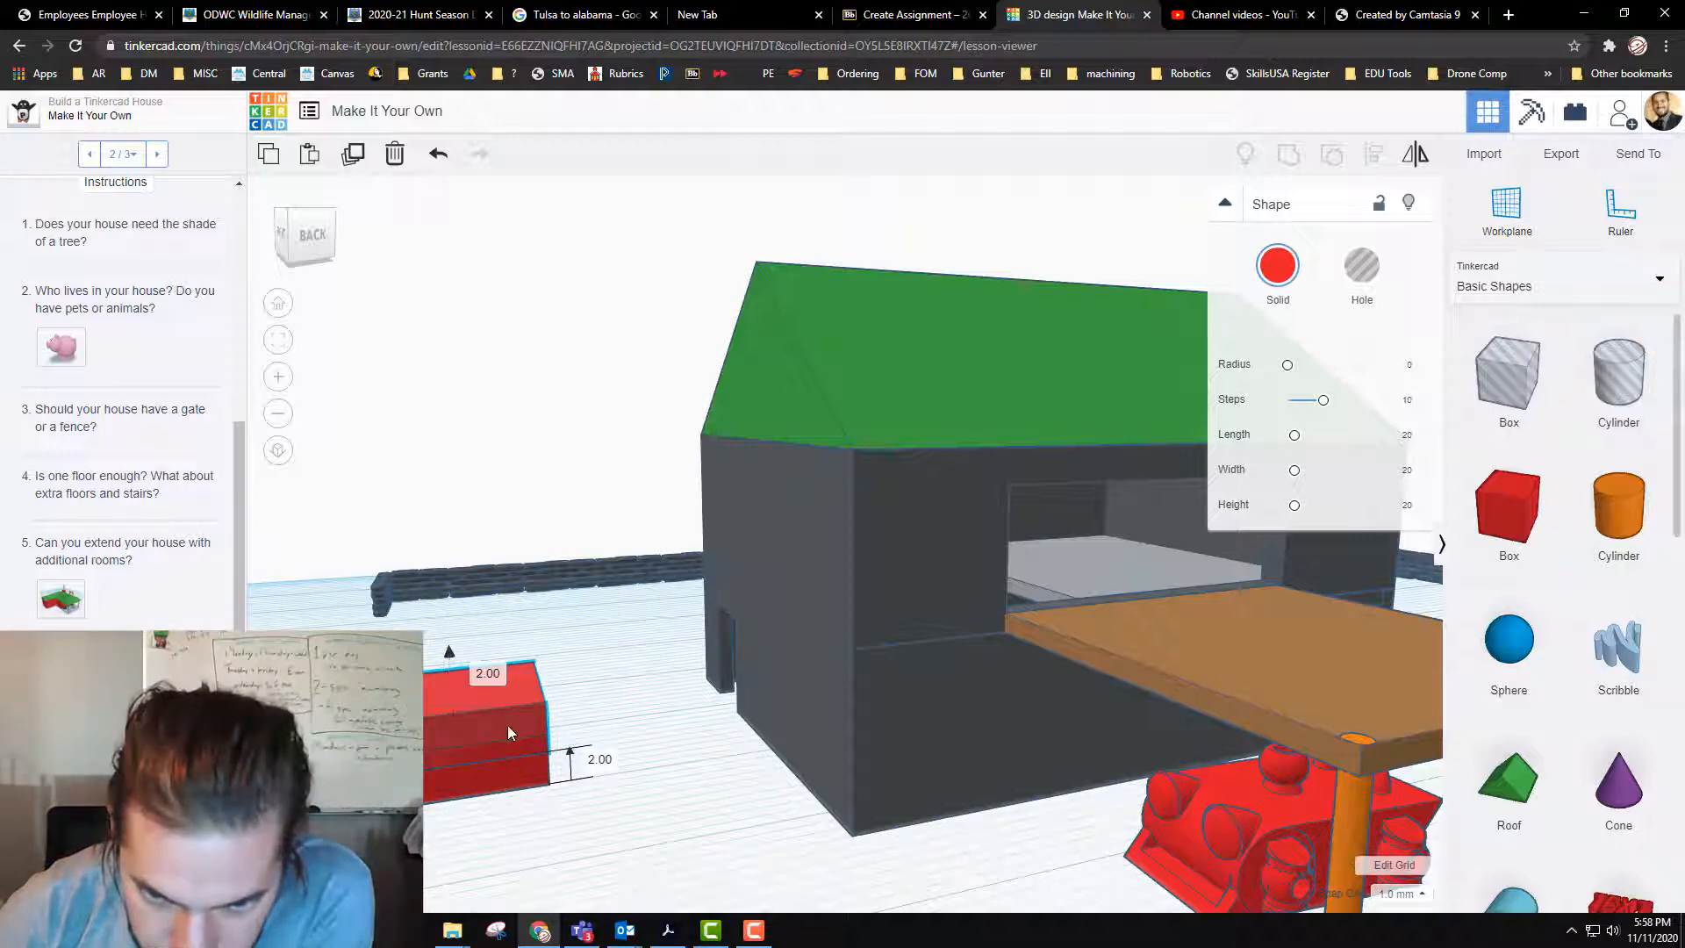
{"action": "left_click_drag", "start_coordinate": [517, 729], "coordinate": [514, 725]}
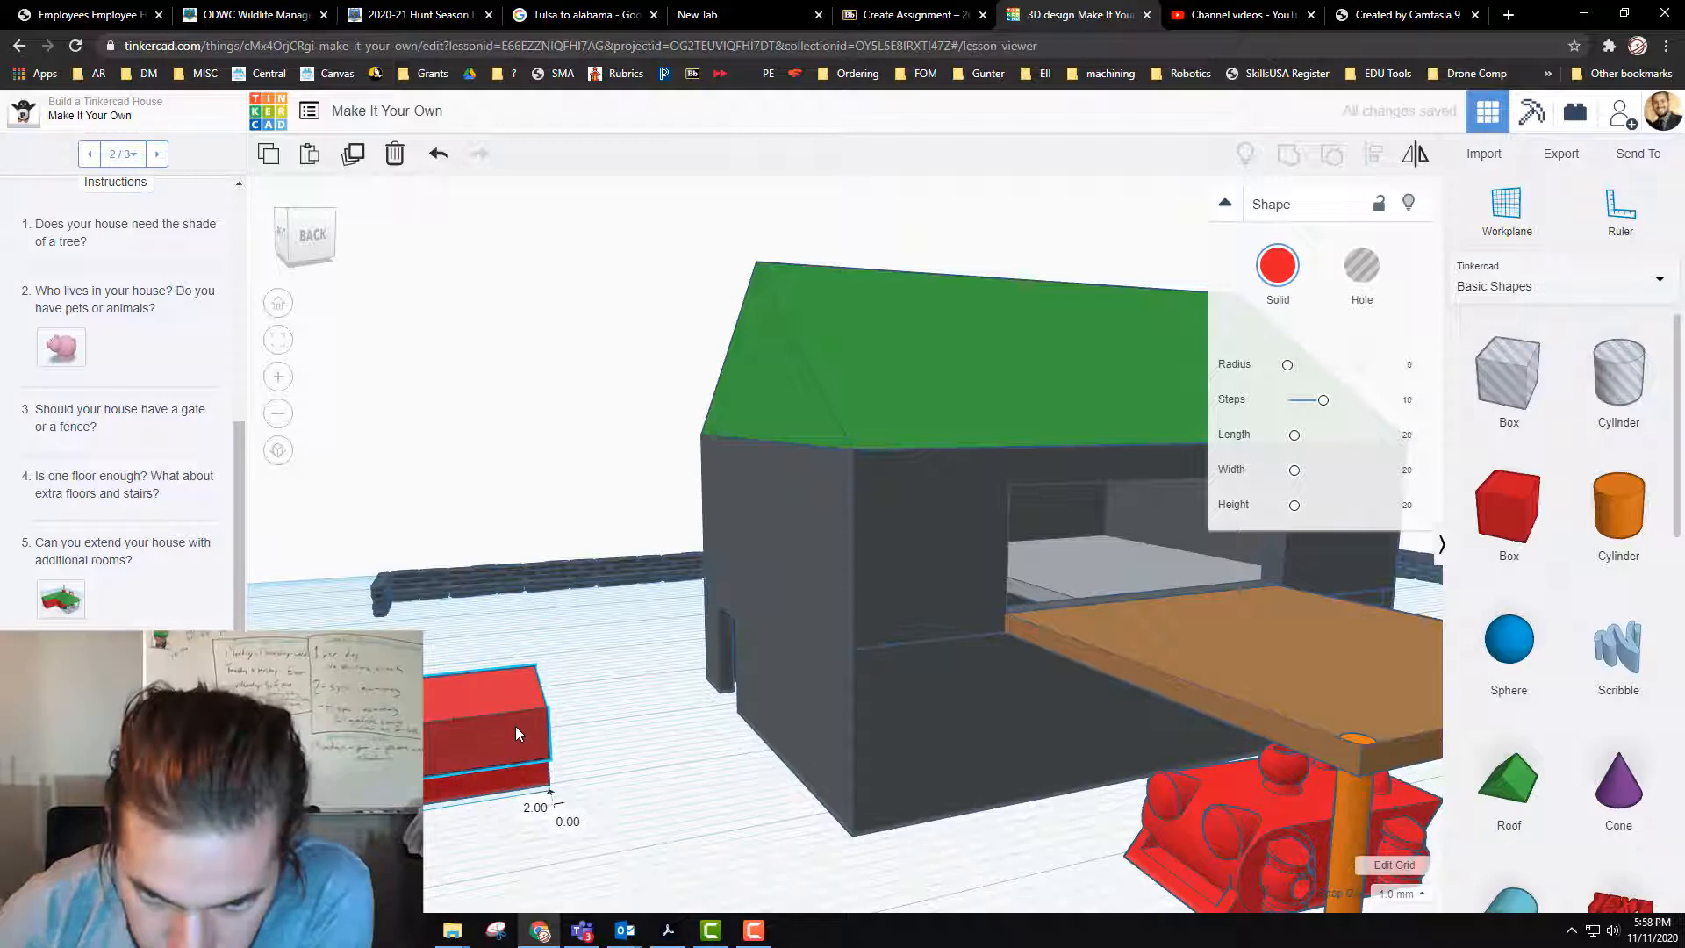
Step: Turn the raised copy into a hole, move it slightly farther forward, and group it with the red block to cut a step
{"action": "left_click", "coordinate": [1363, 271]}
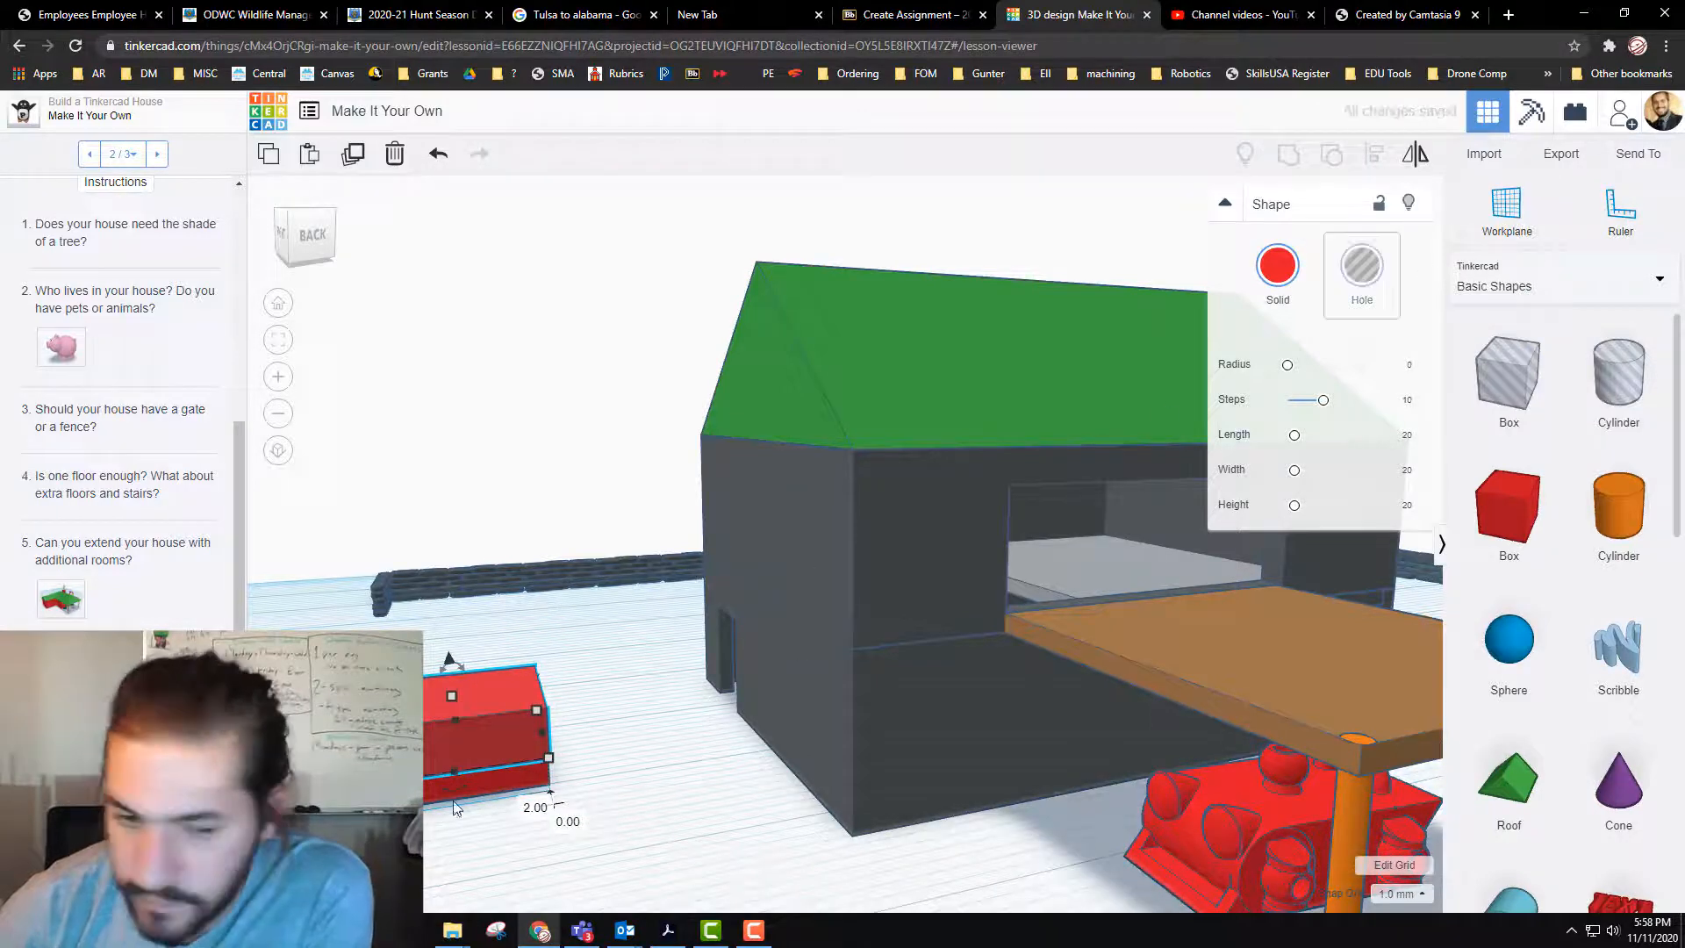
{"action": "left_click_drag", "start_coordinate": [463, 738], "coordinate": [467, 771]}
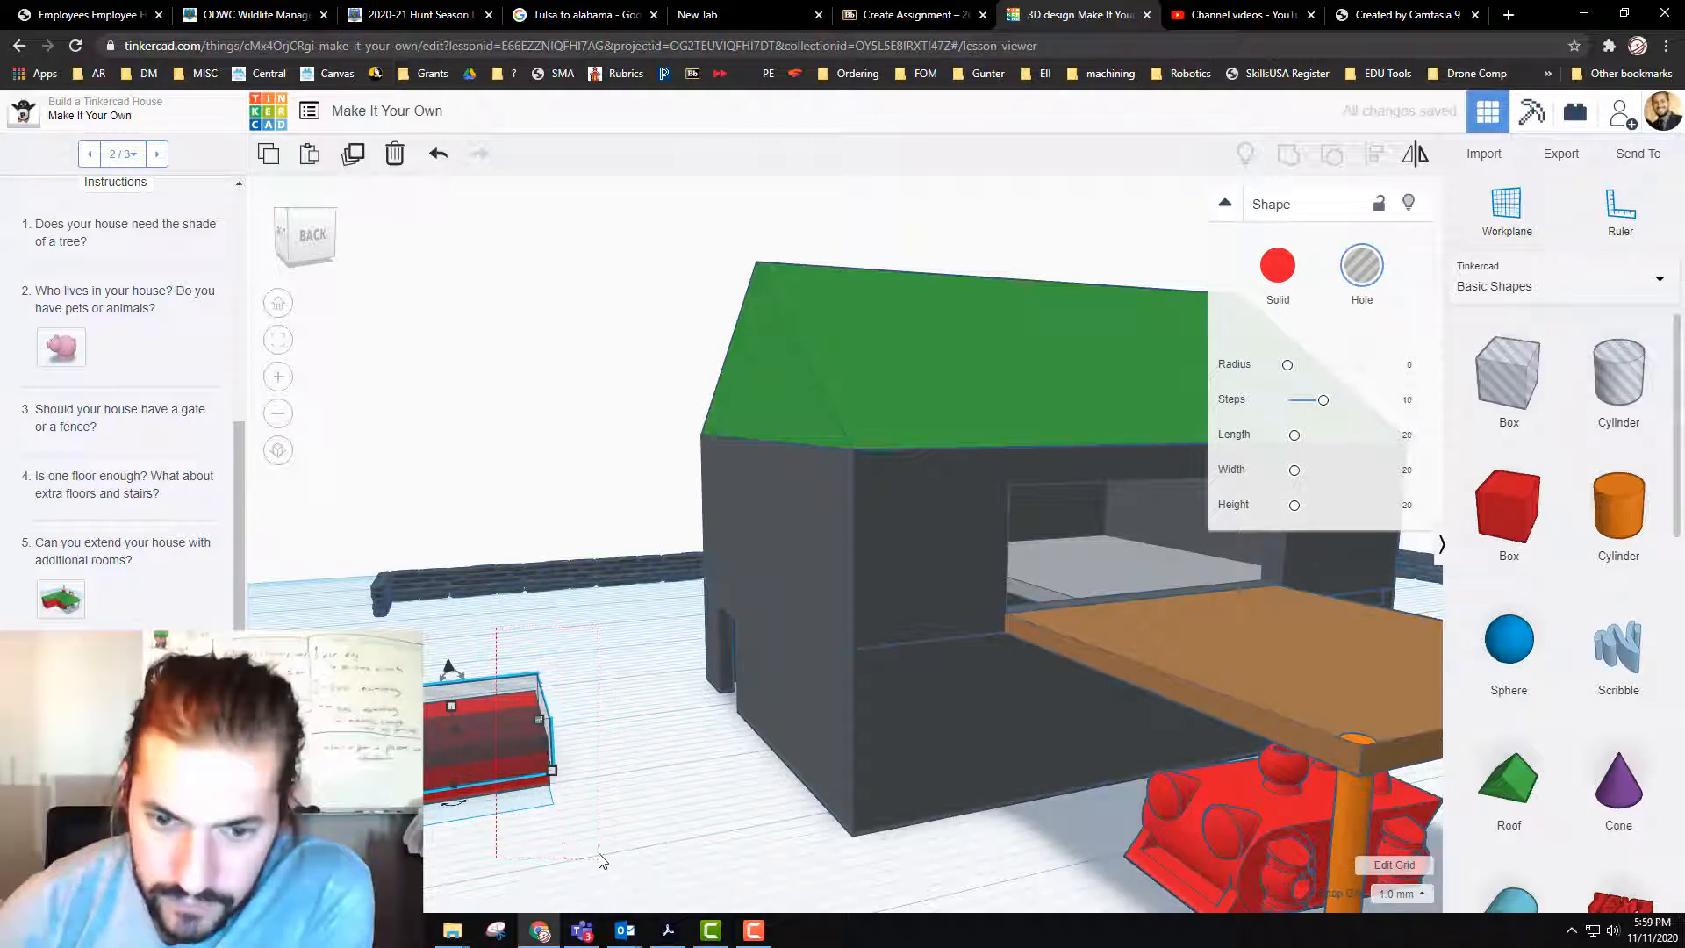
{"action": "left_click_drag", "start_coordinate": [600, 858], "coordinate": [601, 859]}
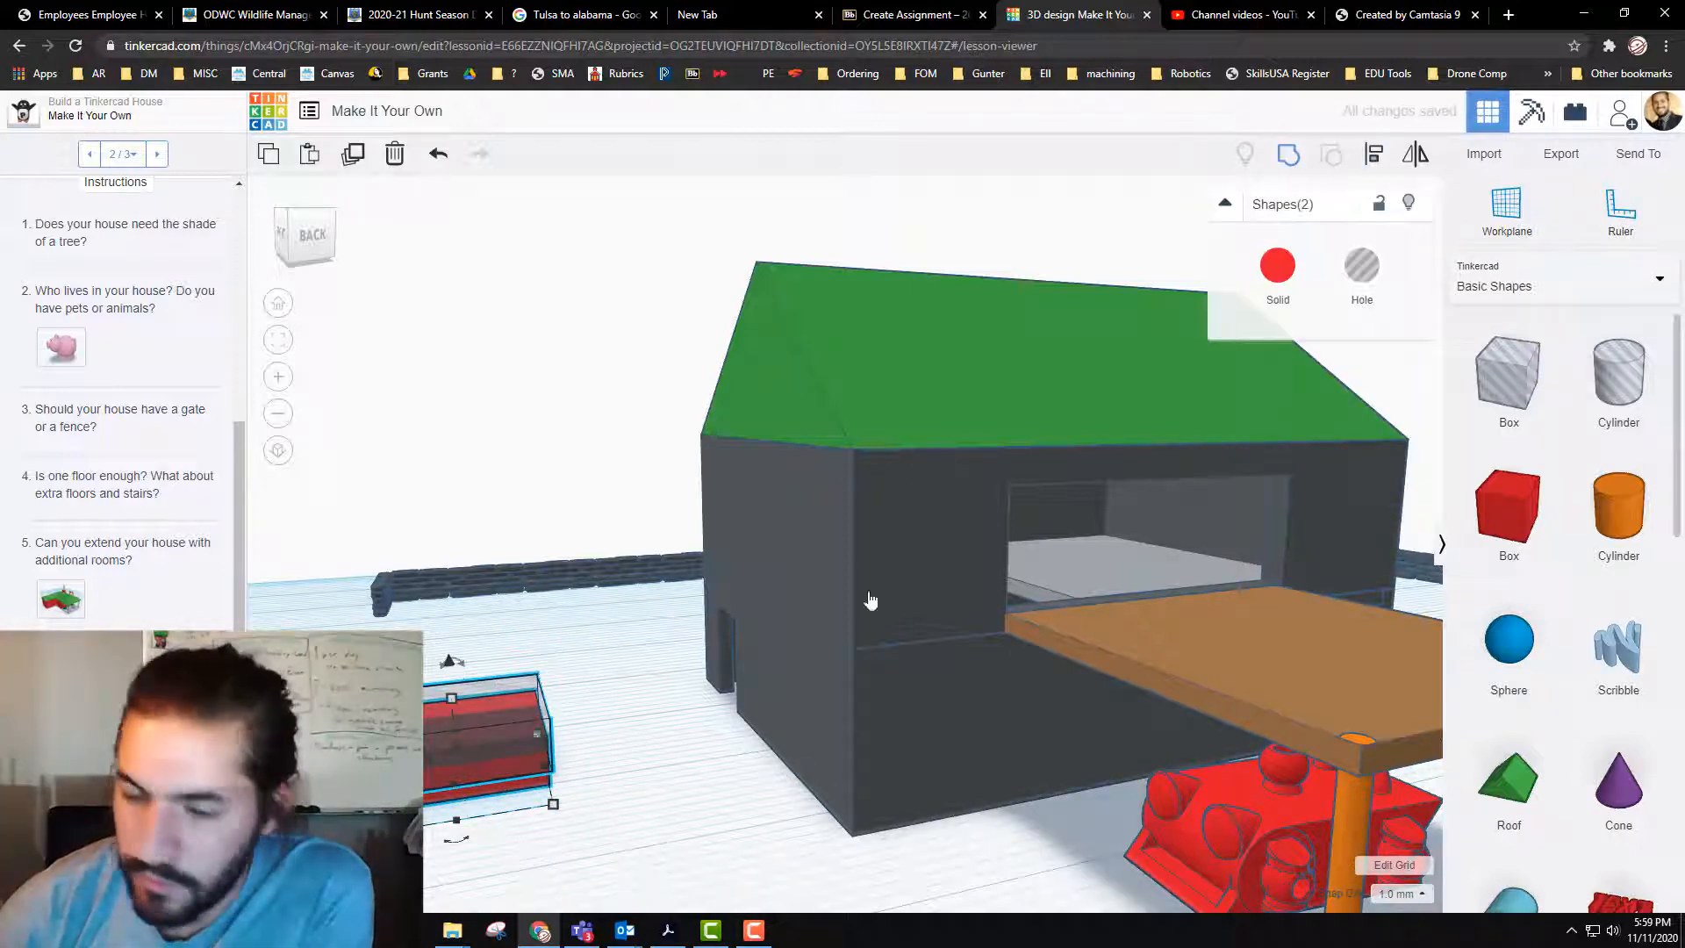
{"action": "key", "text": "ctrl+g"}
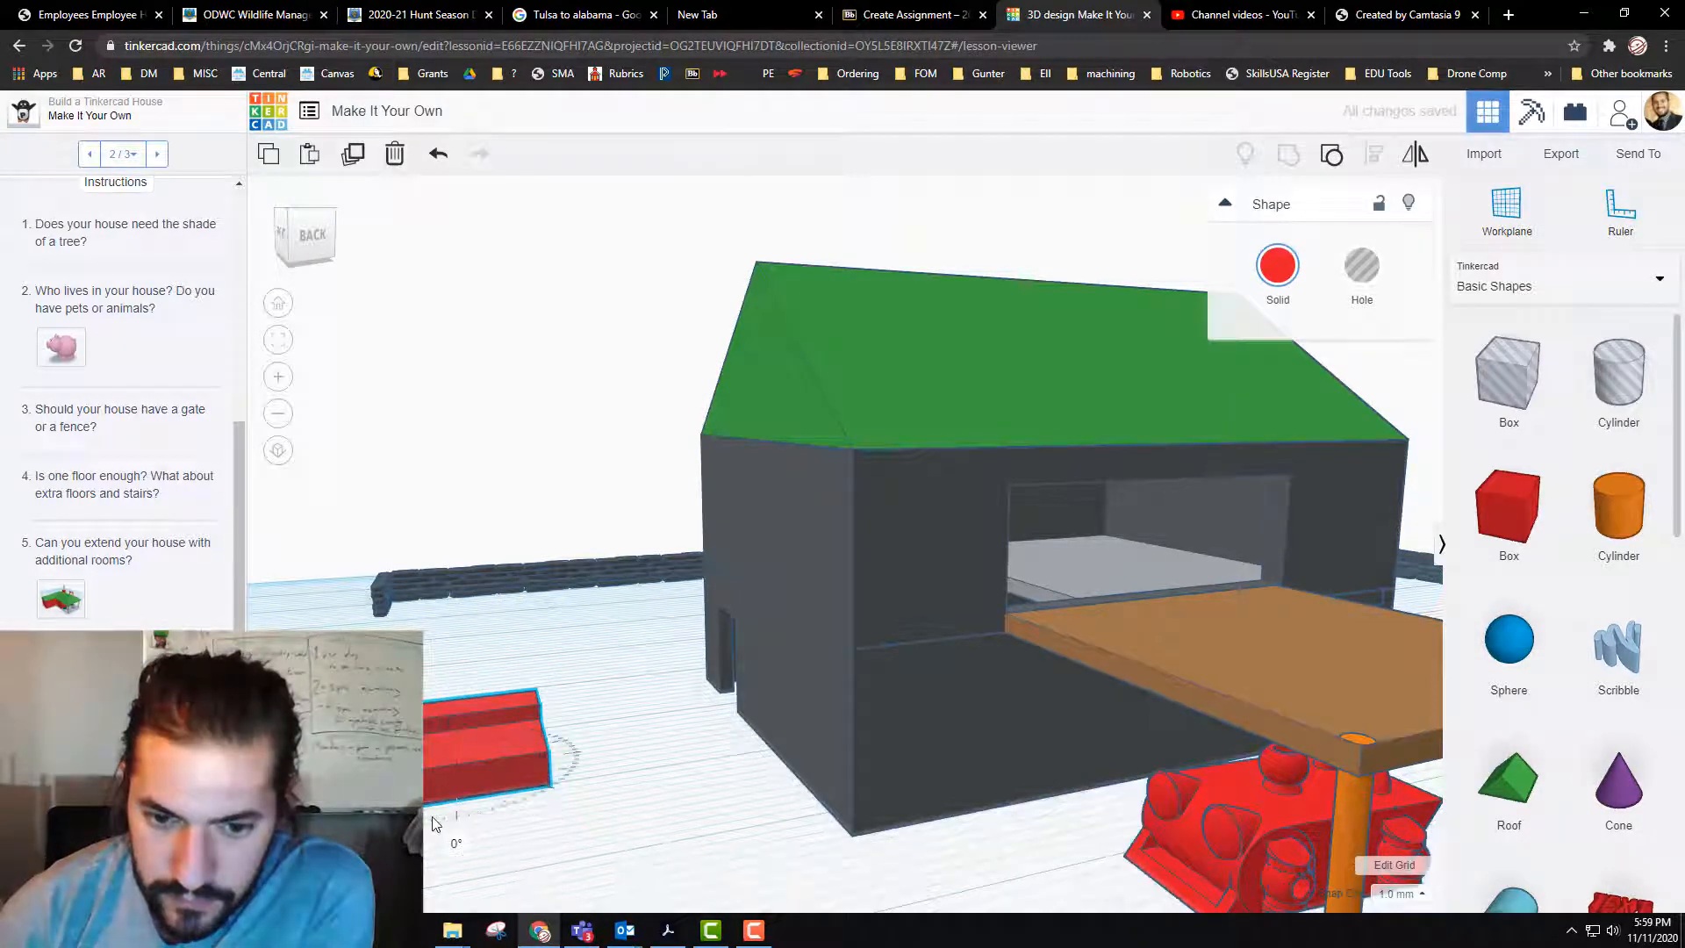
Step: Reduce the stepped block's depth to 6 mm, keeping it 10 mm long and unrotated
{"action": "left_click_drag", "start_coordinate": [455, 825], "coordinate": [462, 812]}
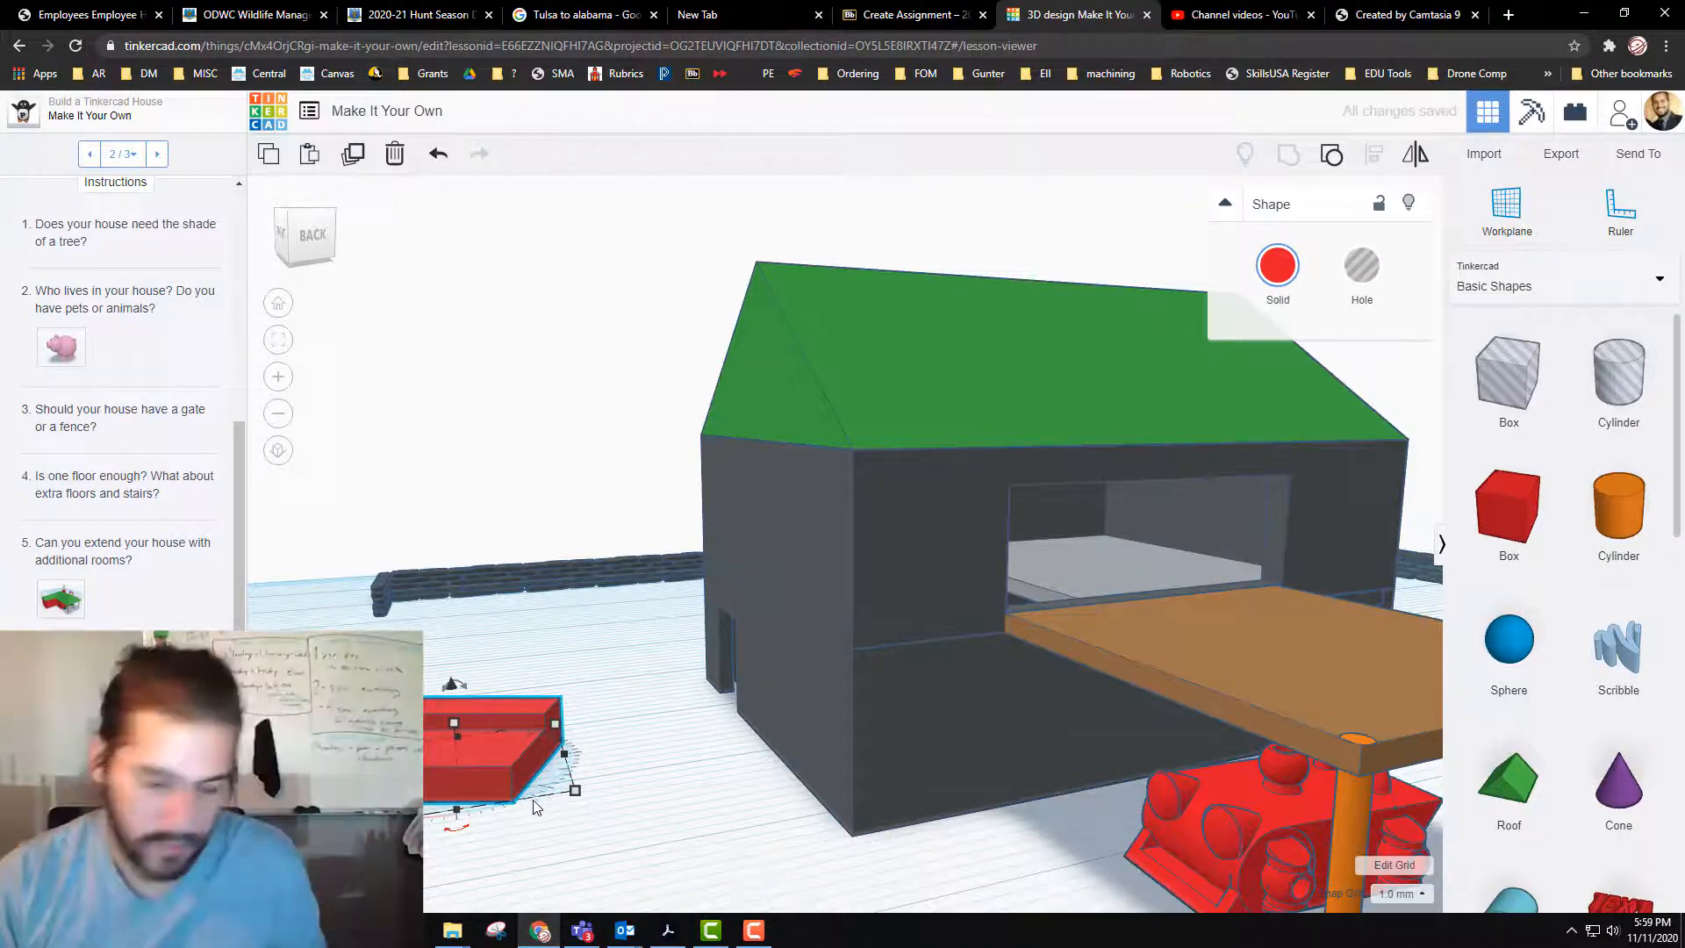
{"action": "key", "text": "ctrl+z"}
{"action": "mouse_move", "coordinate": [550, 785]}
{"action": "left_mouse_down"}
{"action": "mouse_move", "coordinate": [558, 800]}
{"action": "mouse_move", "coordinate": [546, 775]}
{"action": "left_mouse_up"}
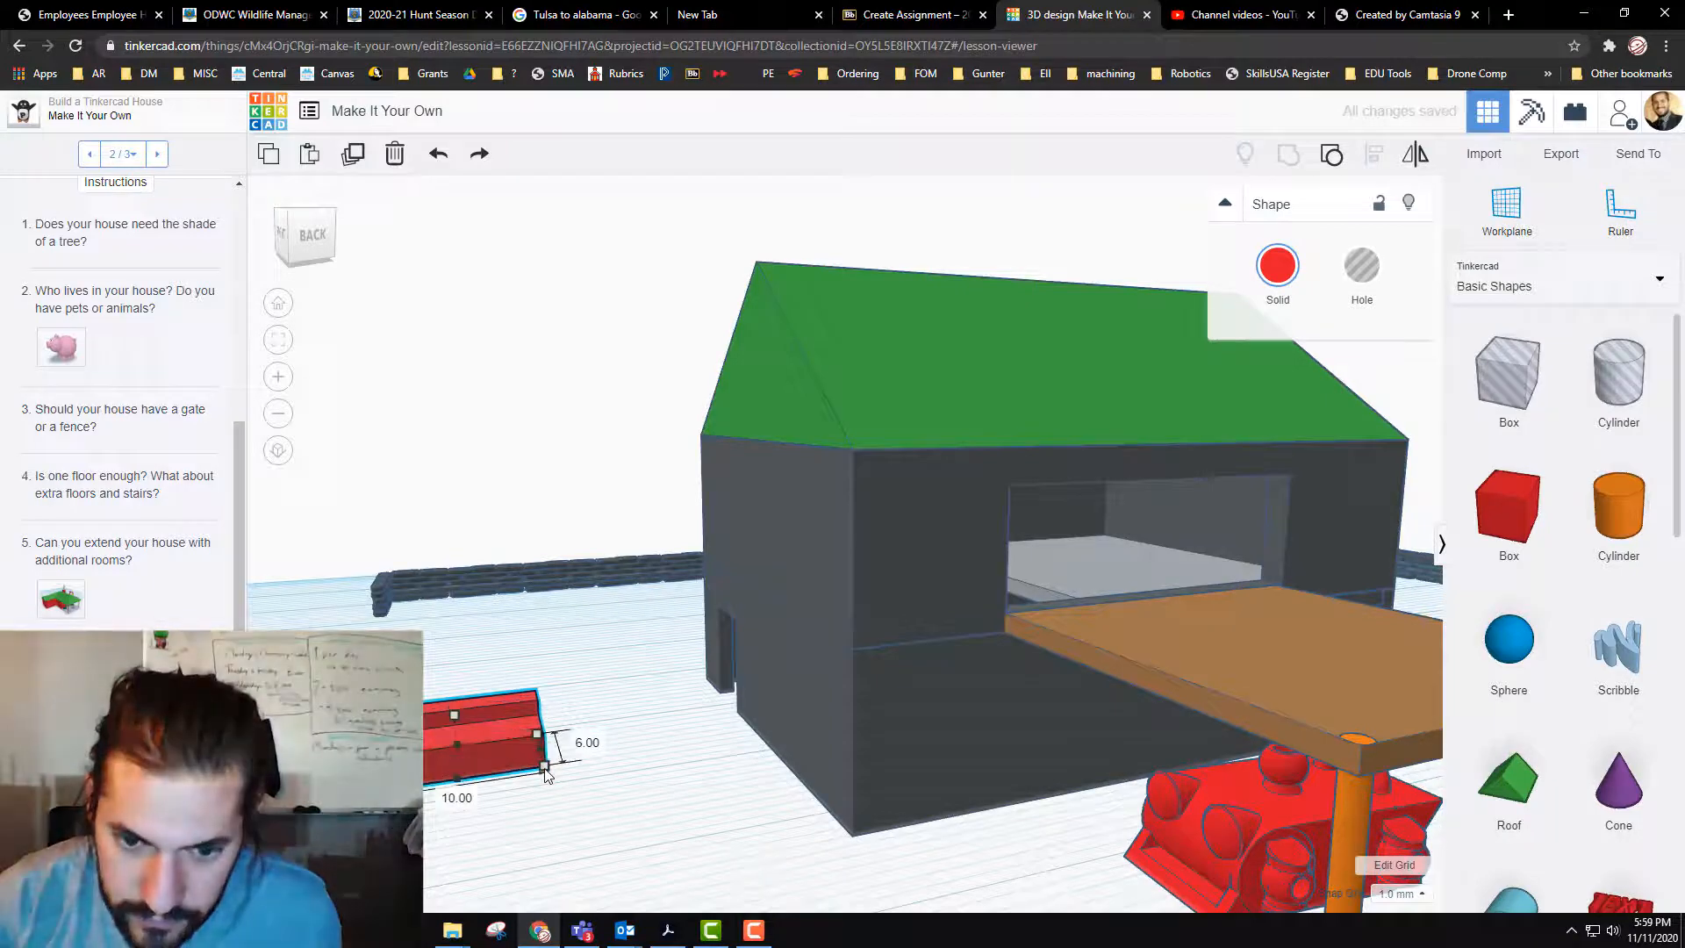
Step: Ungroup the stepped block and lower its solid and hole together by 0.5 mm
{"action": "key", "text": "f"}
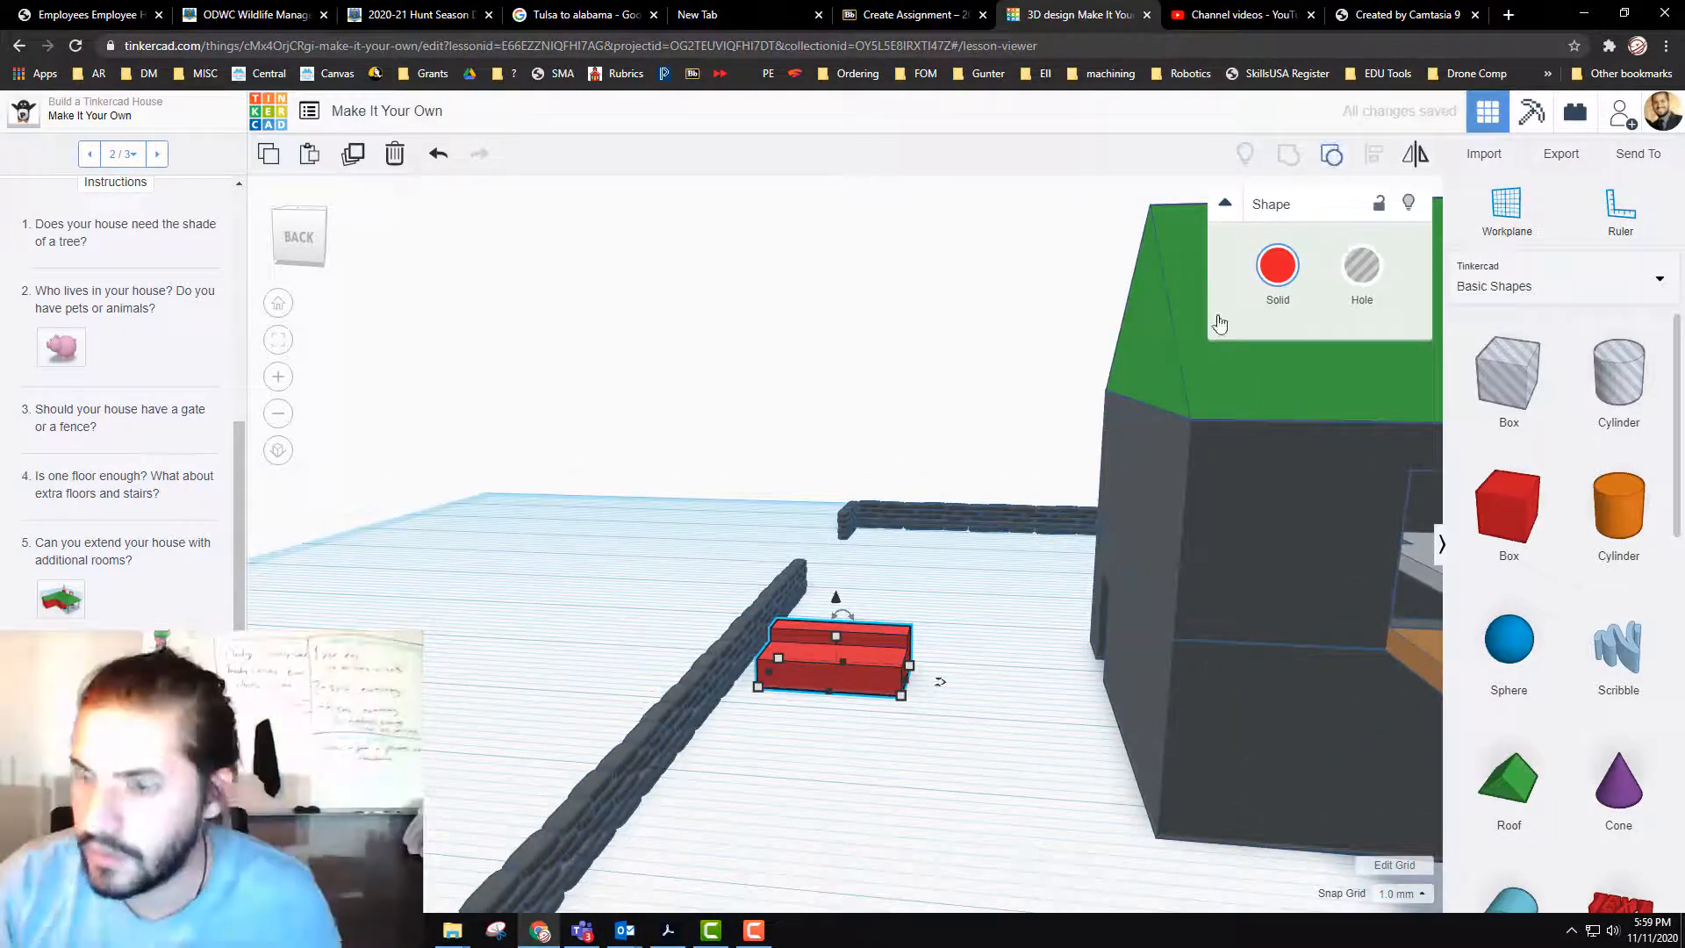
{"action": "left_click", "coordinate": [1331, 155]}
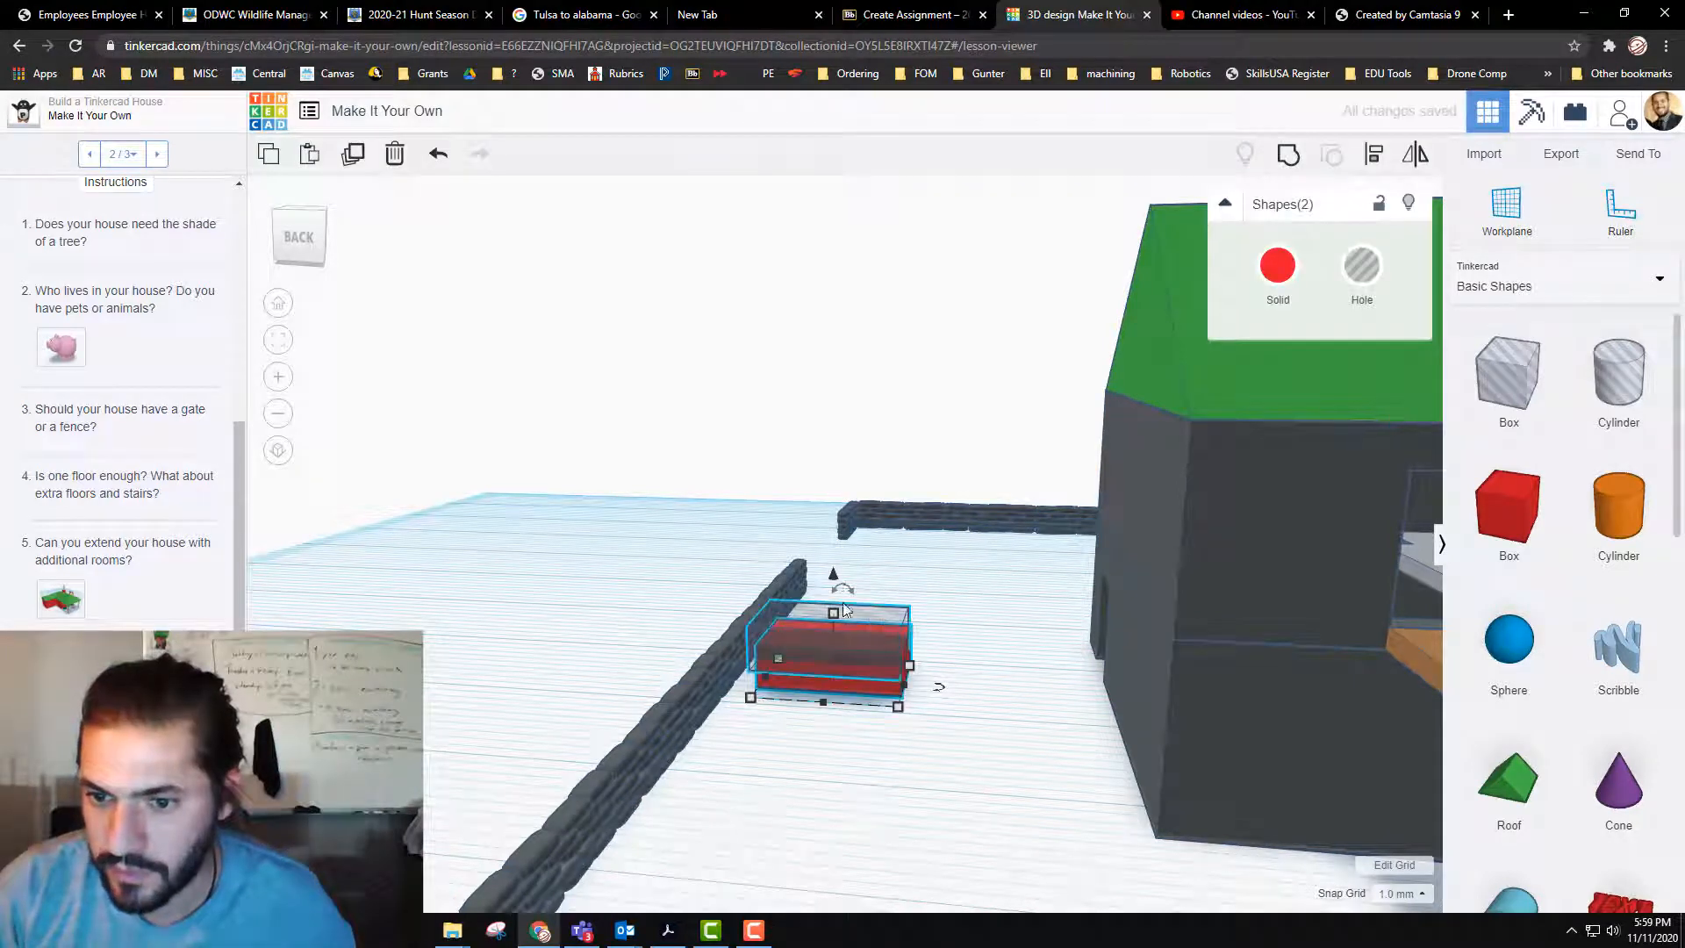
{"action": "left_click_drag", "start_coordinate": [832, 577], "coordinate": [838, 594]}
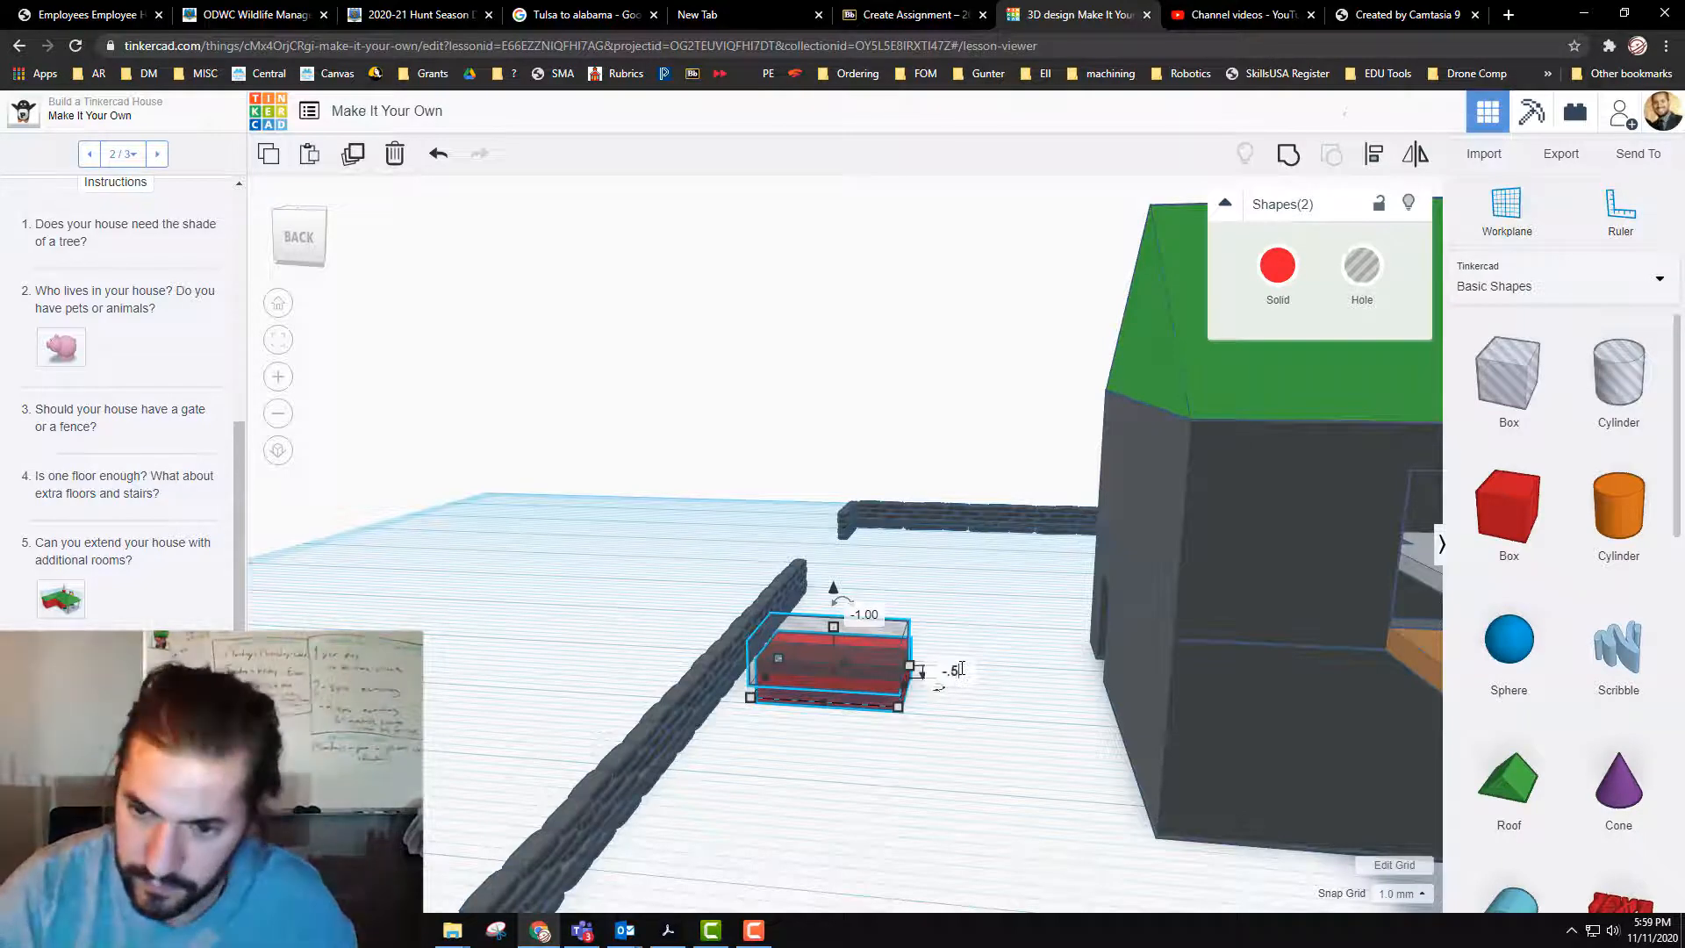
{"action": "key", "text": "Return"}
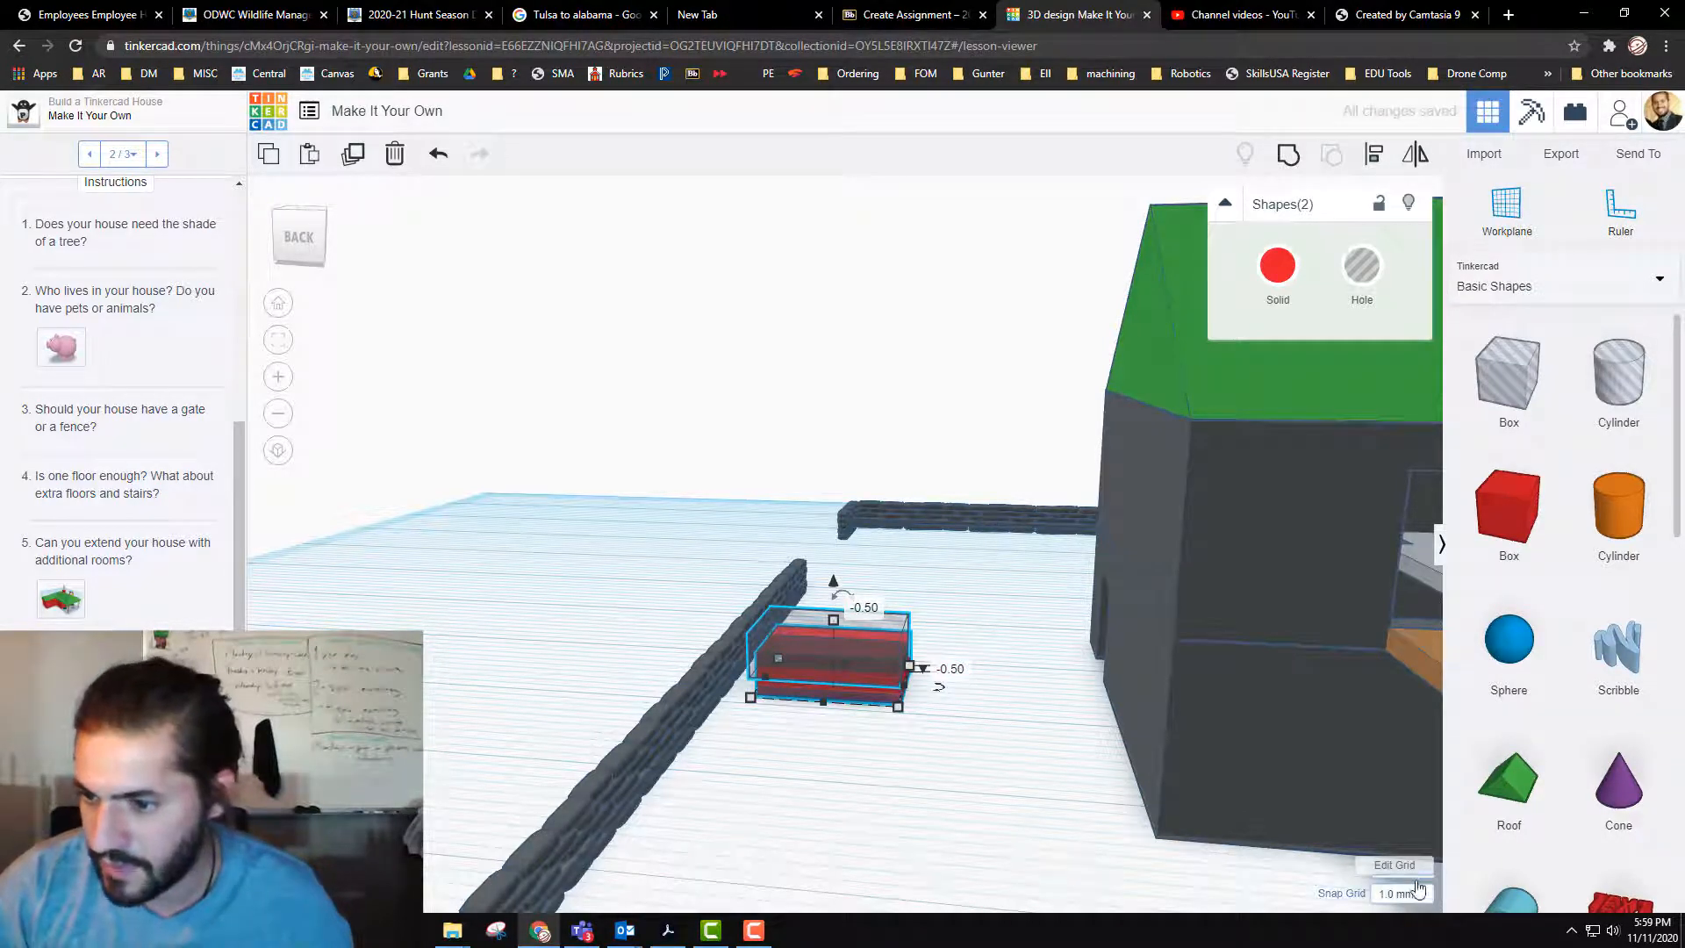
Step: Set the snap grid to 0.1 mm, raise the hole by 0.4 mm, and group it with the red block again
{"action": "left_click", "coordinate": [1418, 888]}
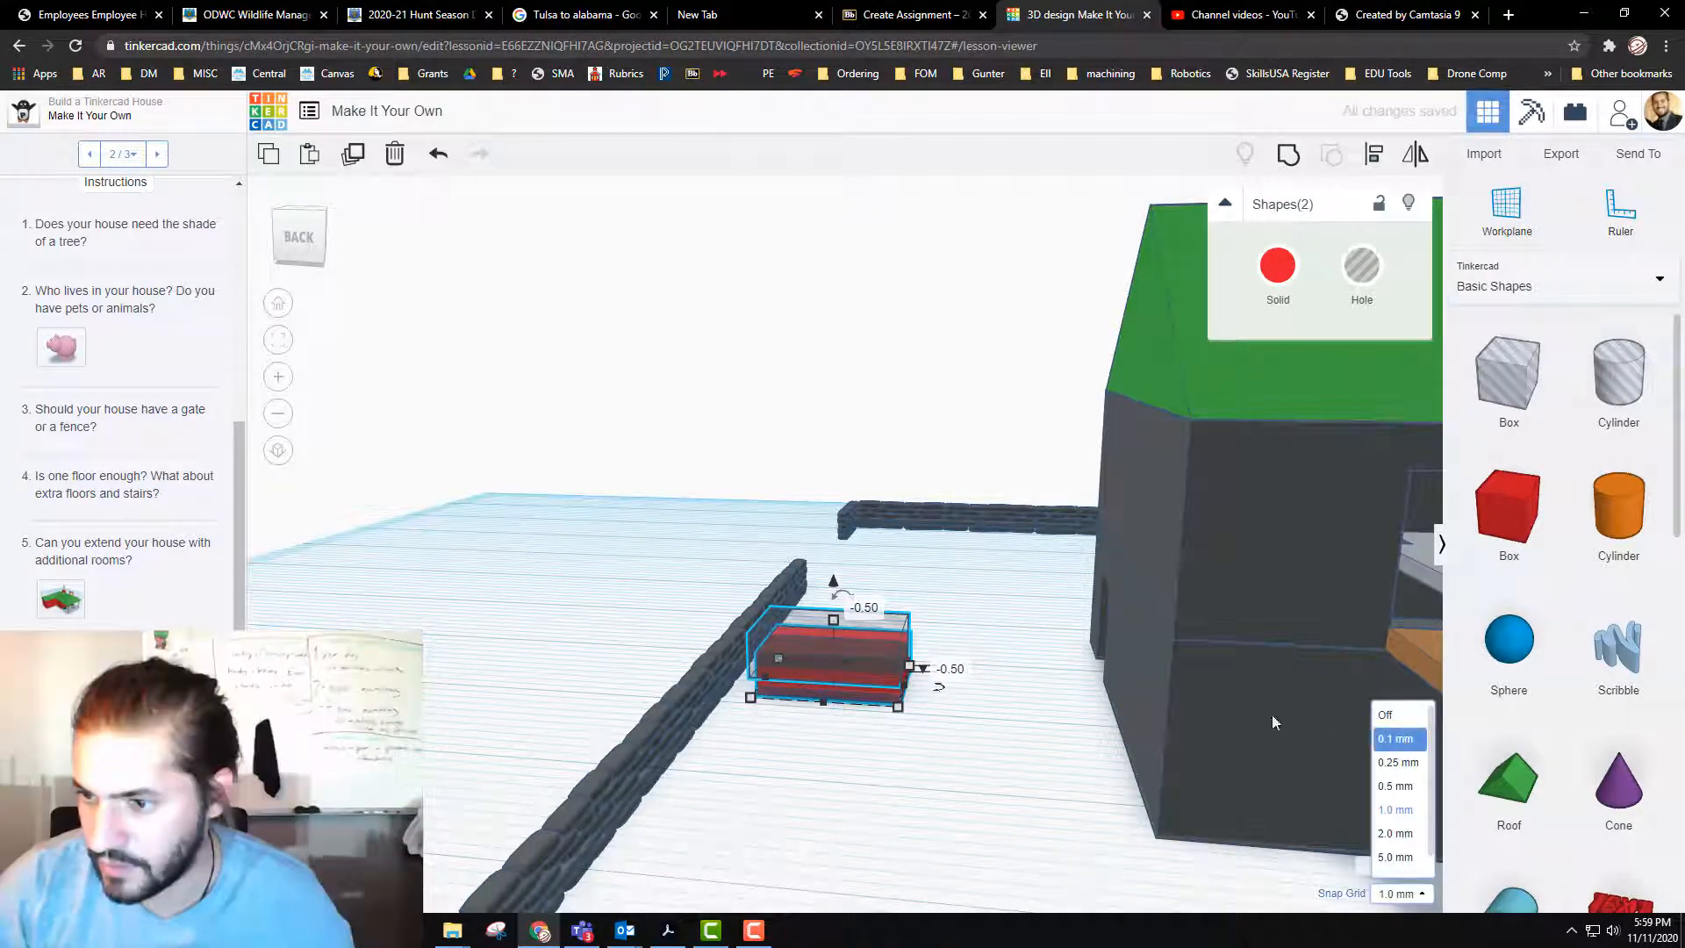
{"action": "left_click", "coordinate": [834, 590]}
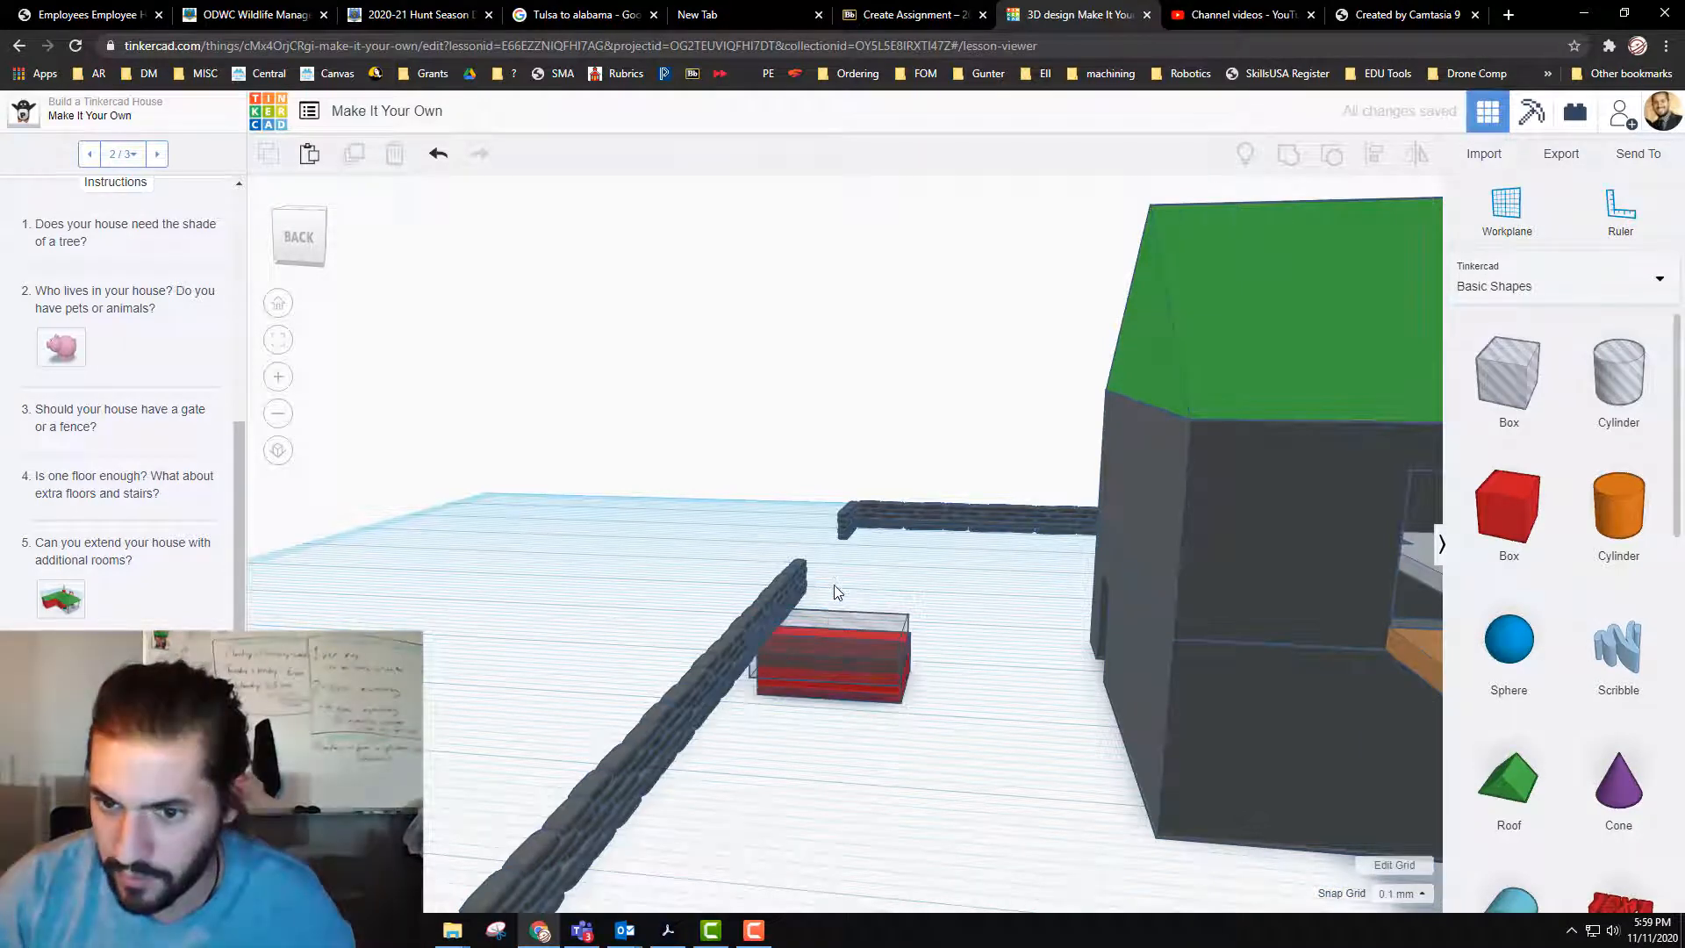
{"action": "left_click", "coordinate": [848, 665]}
{"action": "left_click_drag", "start_coordinate": [832, 588], "coordinate": [834, 589]}
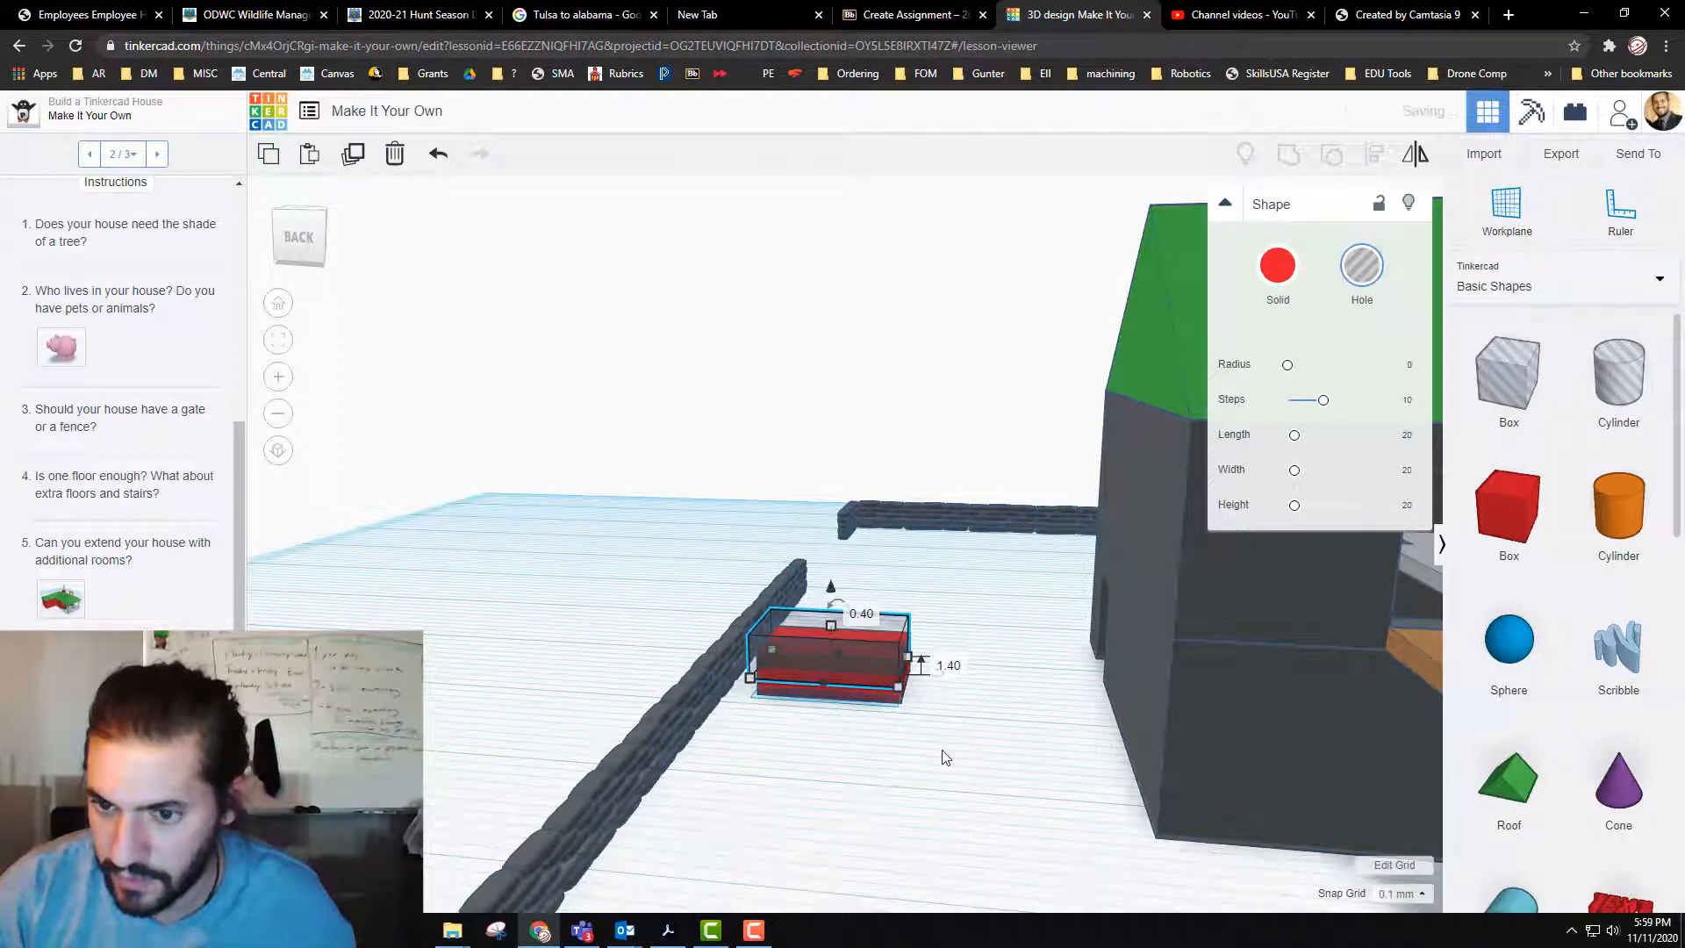
{"action": "left_click_drag", "start_coordinate": [932, 751], "coordinate": [836, 583]}
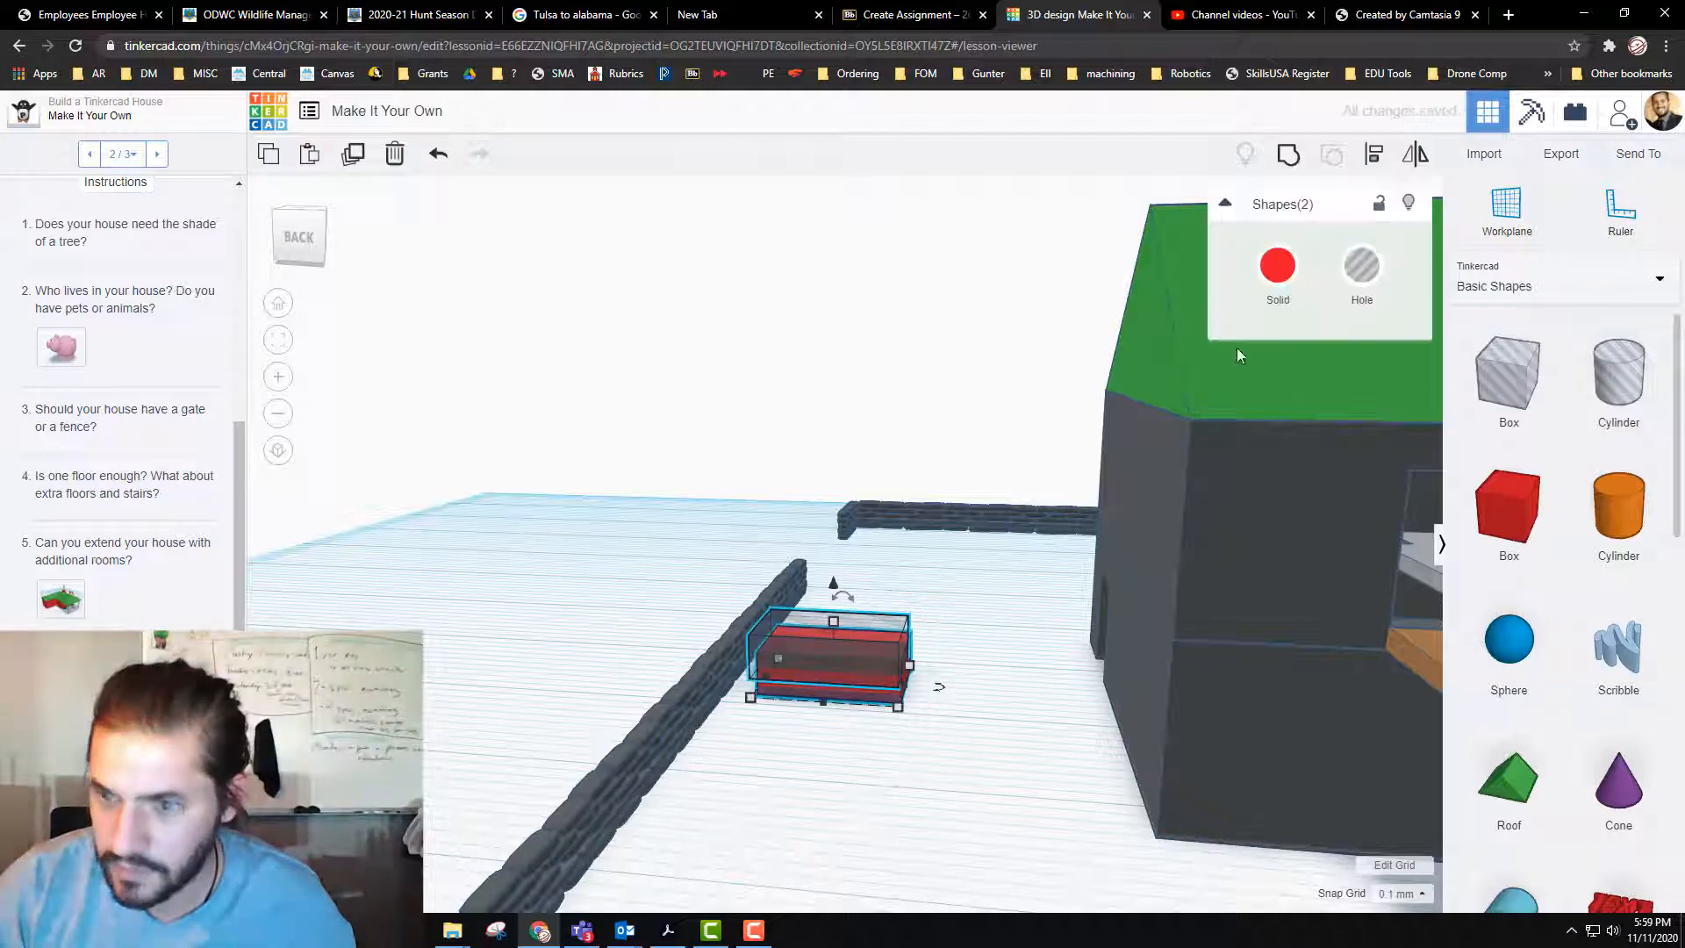
{"action": "left_click", "coordinate": [1286, 155]}
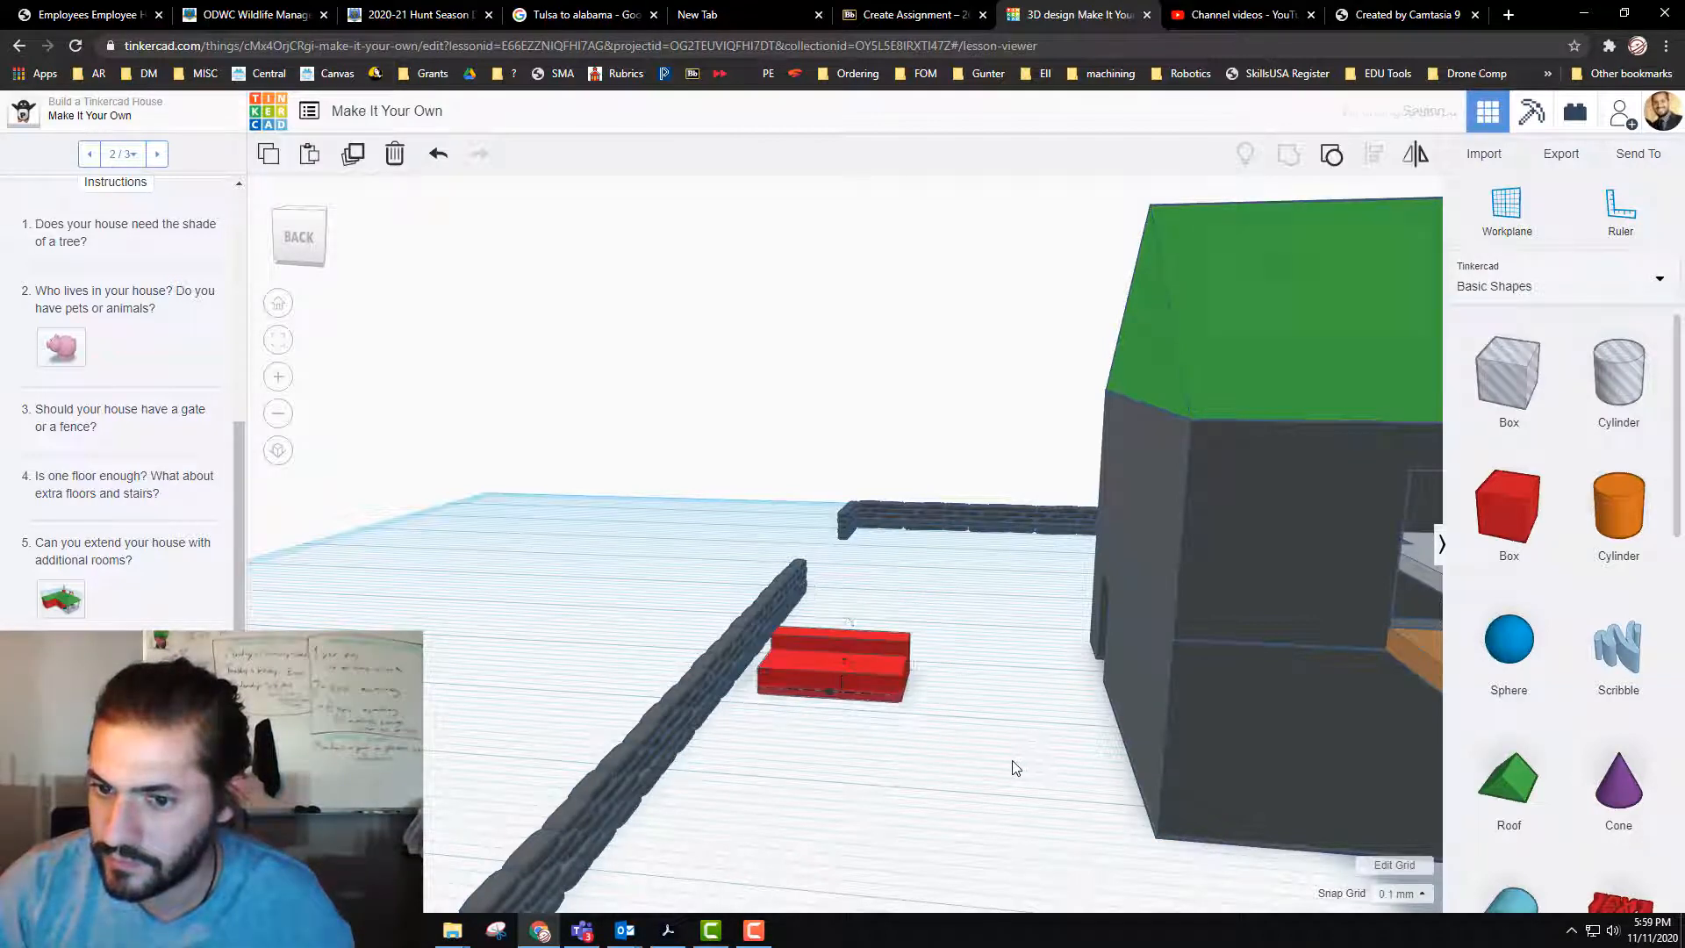
Step: Move the grouped stepped block a little closer to the house and recolor it brown
{"action": "left_click_drag", "start_coordinate": [839, 674], "coordinate": [965, 769]}
{"action": "middle_click_drag", "start_coordinate": [1071, 701], "coordinate": [999, 616]}
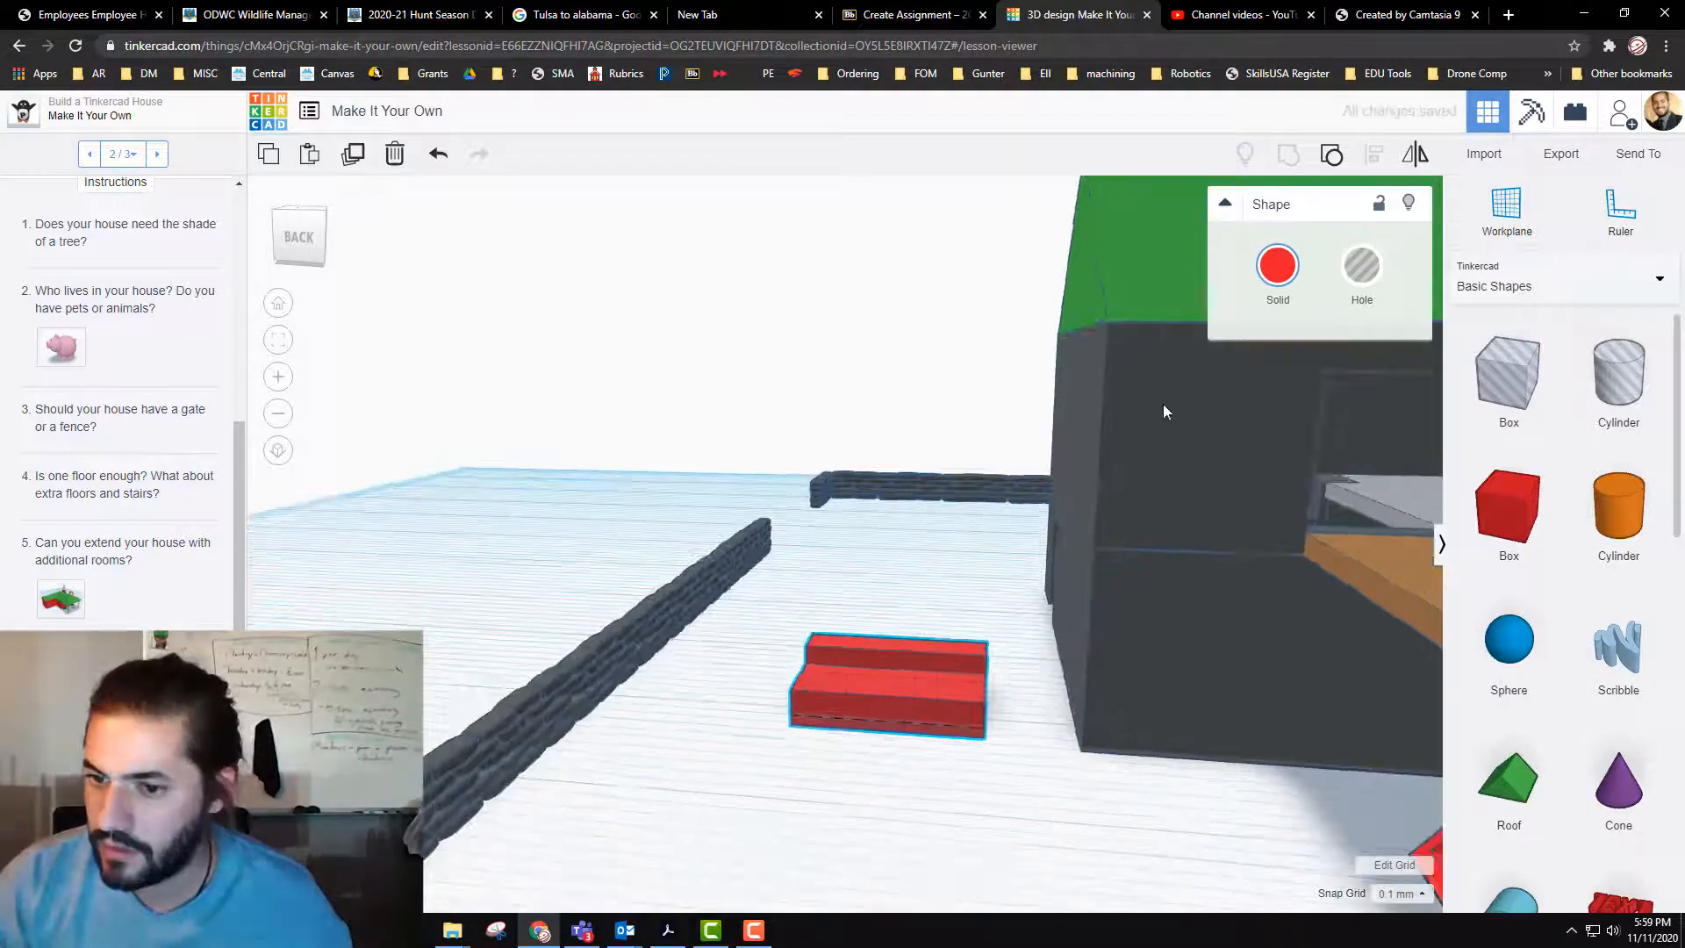
{"action": "left_click", "coordinate": [1285, 270]}
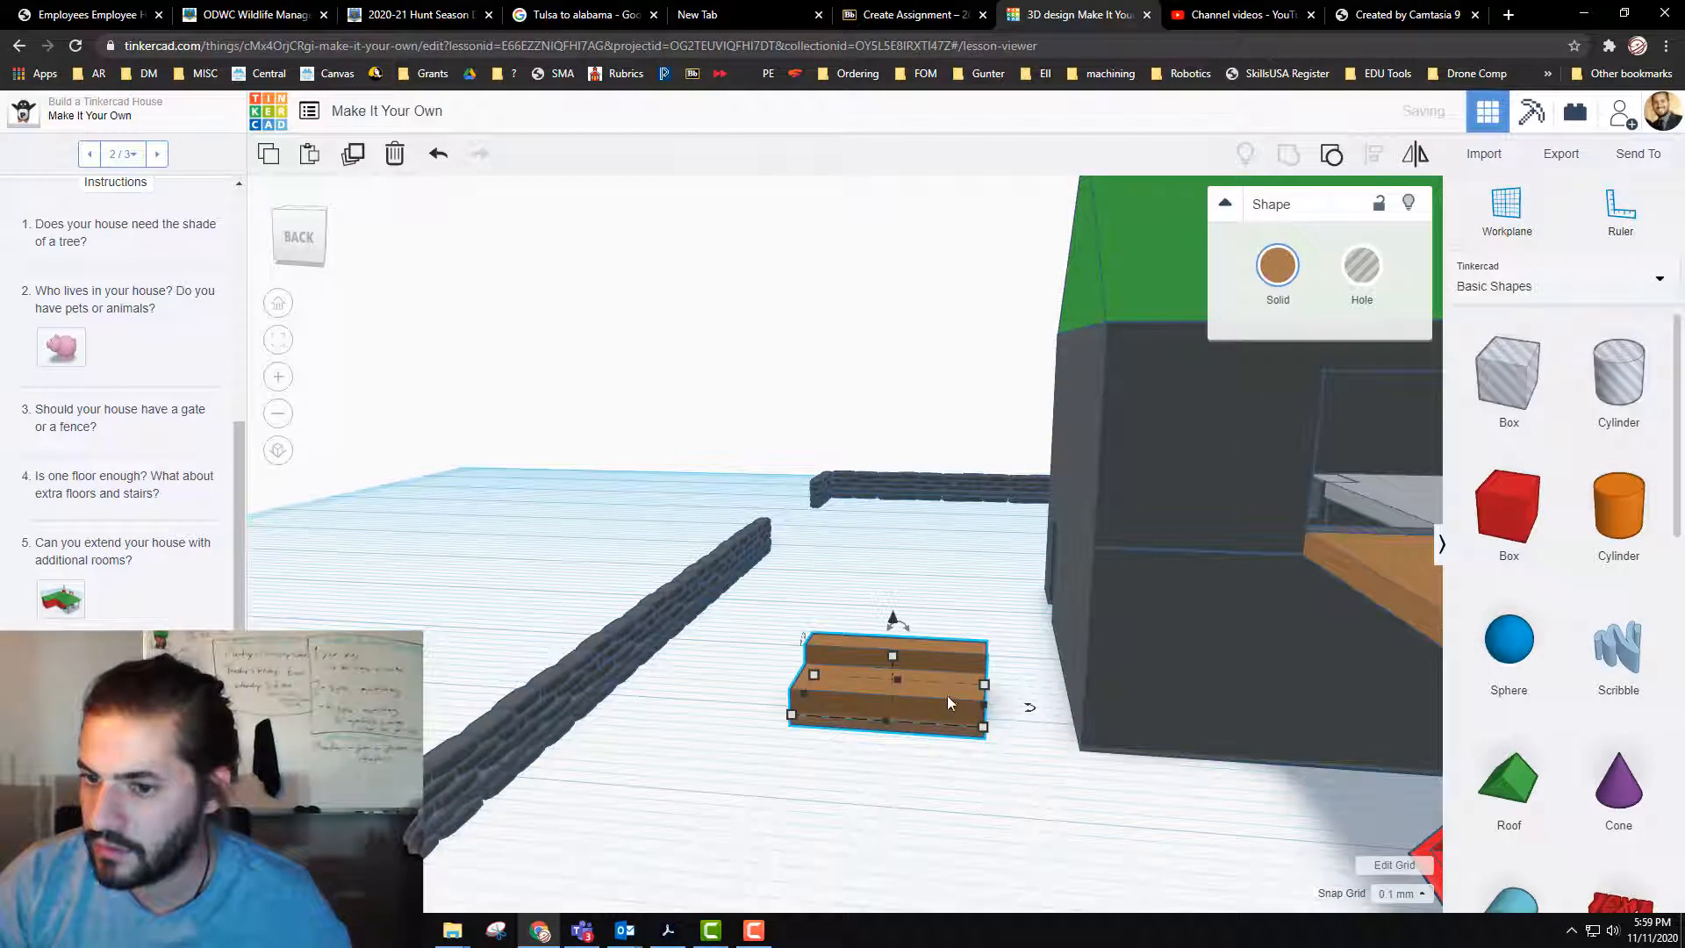
Step: Raise the brown stepped block by 10 mm above its current height
{"action": "left_click_drag", "start_coordinate": [893, 618], "coordinate": [896, 413]}
{"action": "left_click", "coordinate": [939, 437]}
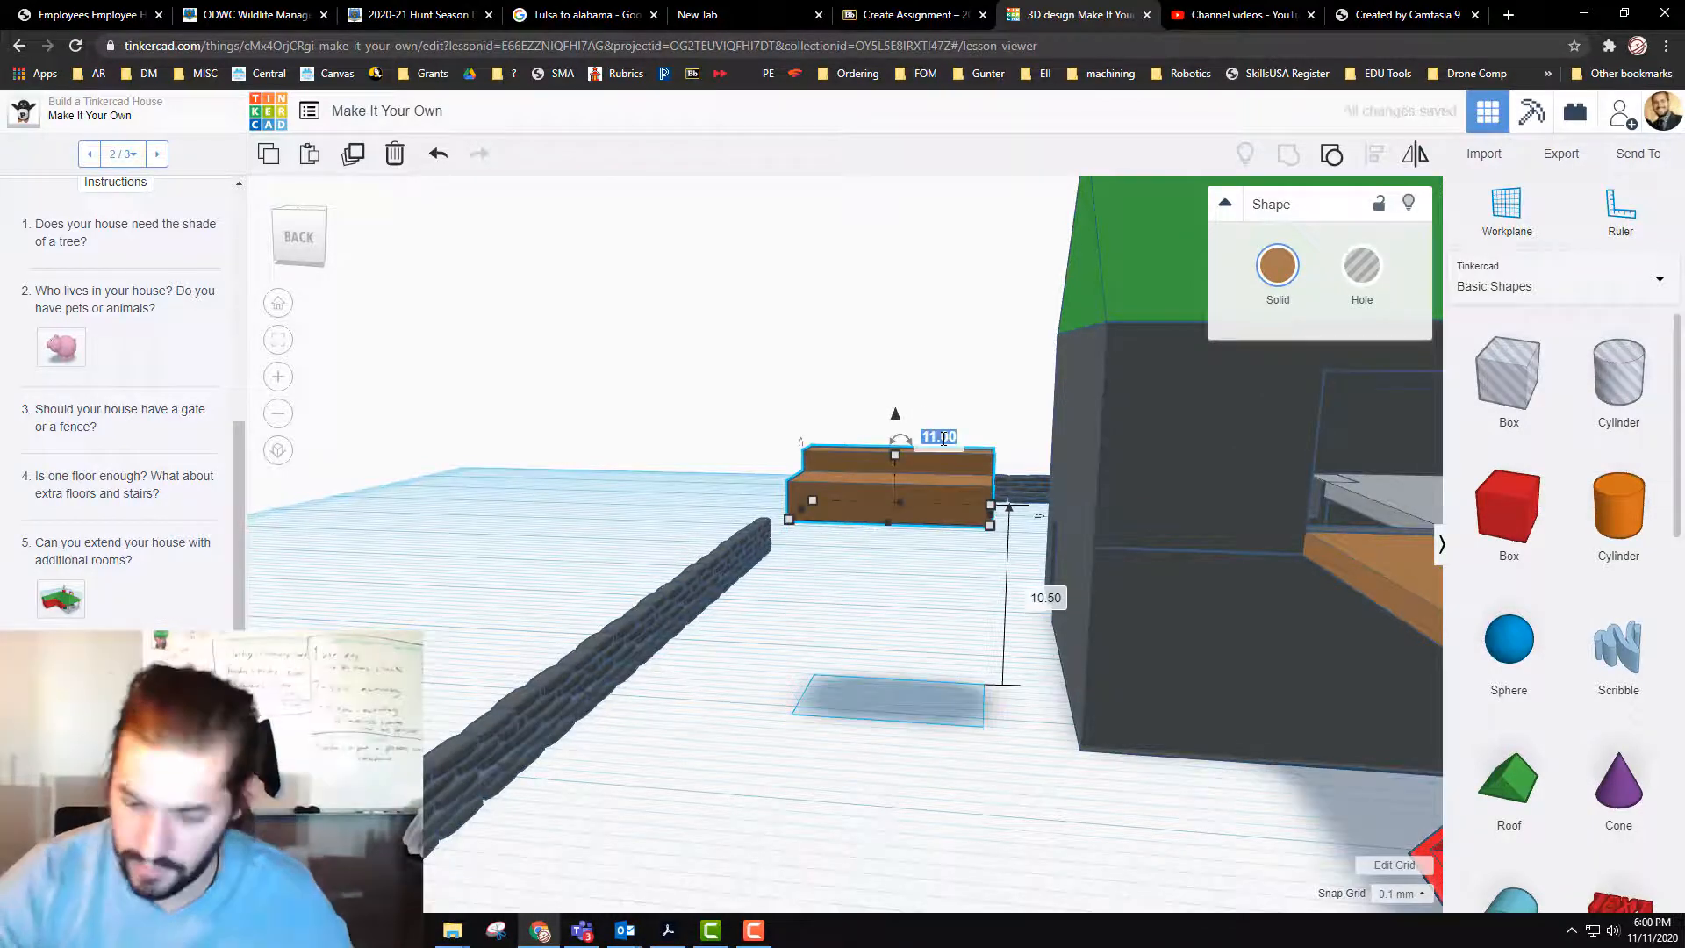
{"action": "type", "text": "10"}
{"action": "key", "text": "Return"}
Step: Move the raised stepped block through the balcony opening onto the grey floor of the house's second storey
{"action": "left_click_drag", "start_coordinate": [918, 478], "coordinate": [1453, 474]}
{"action": "right_click_drag", "start_coordinate": [1030, 806], "coordinate": [890, 799]}
{"action": "right_click_drag", "start_coordinate": [1376, 647], "coordinate": [1050, 676]}
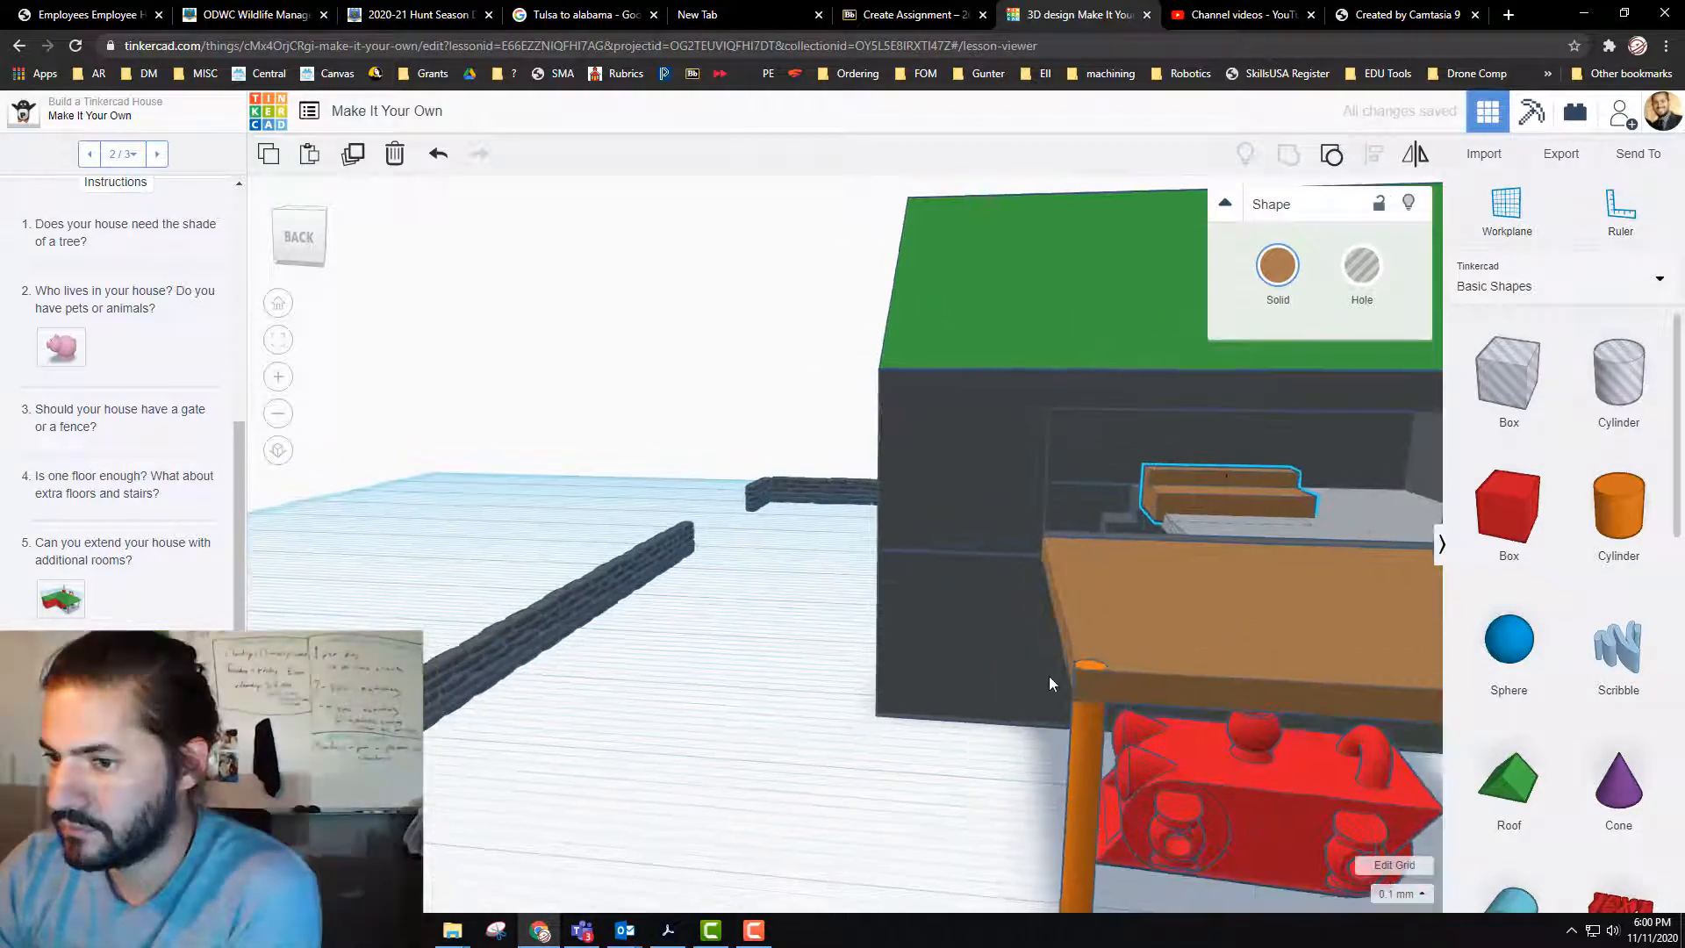
{"action": "left_click_drag", "start_coordinate": [1260, 497], "coordinate": [1377, 500]}
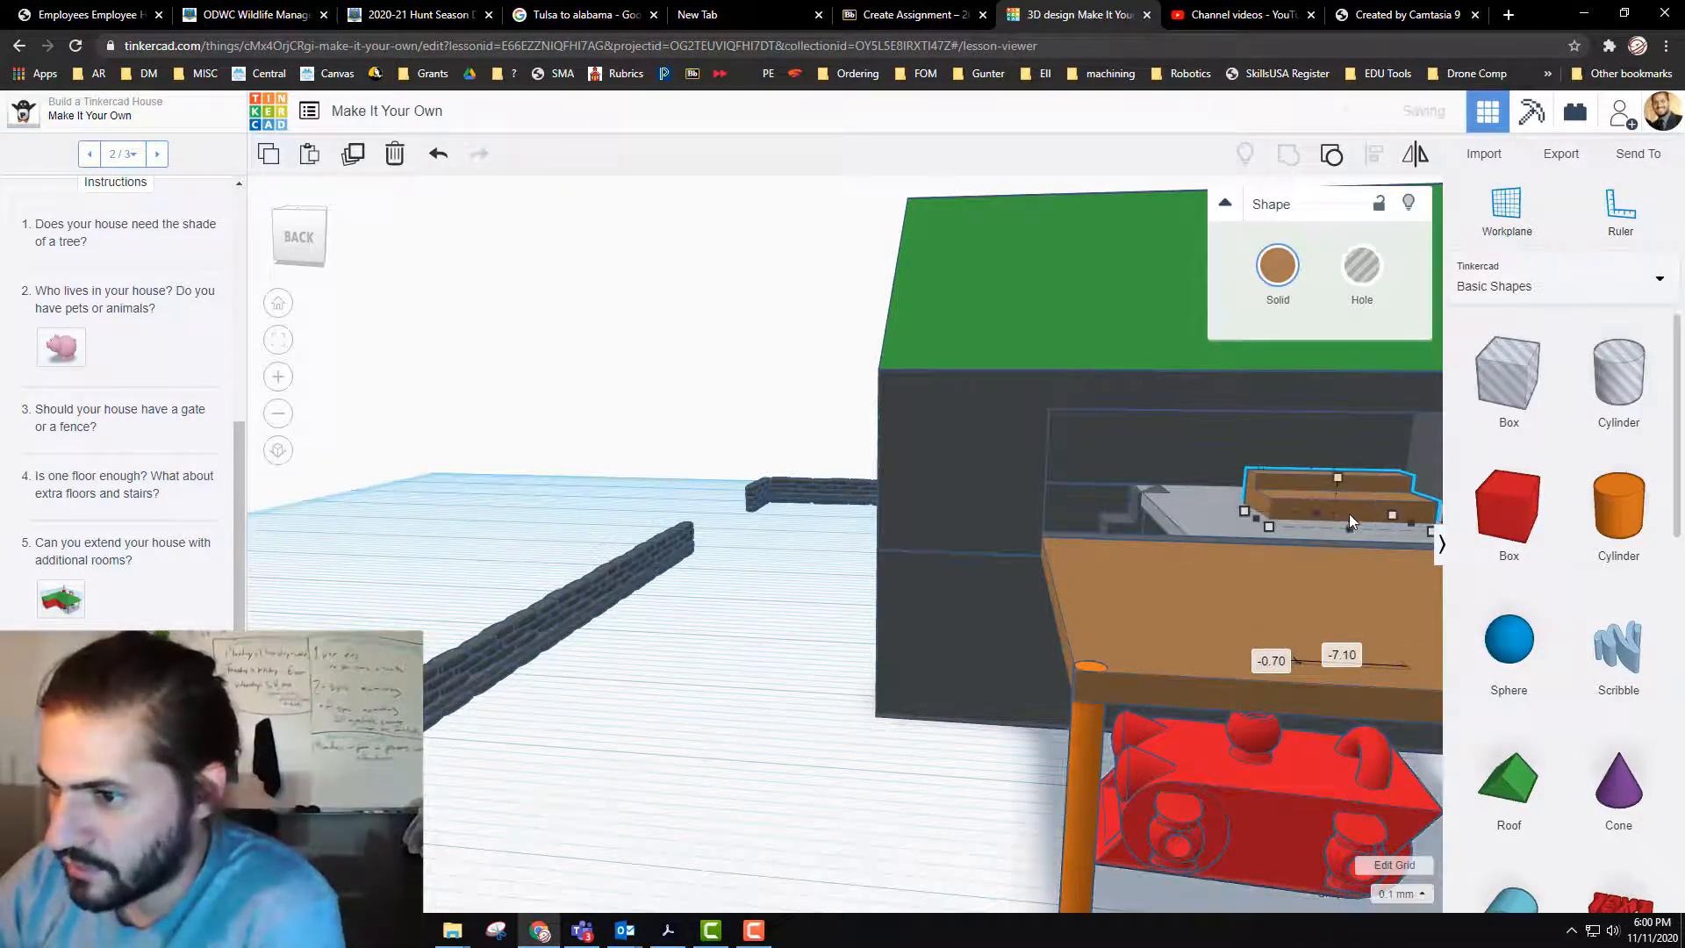
Step: Turn the stepped block at a slight angle on the upper floor and shift it about 2.16 mm and 2.34 mm toward the room's back
{"action": "right_click_drag", "start_coordinate": [712, 847], "coordinate": [849, 838]}
{"action": "right_click_drag", "start_coordinate": [1147, 588], "coordinate": [1145, 505]}
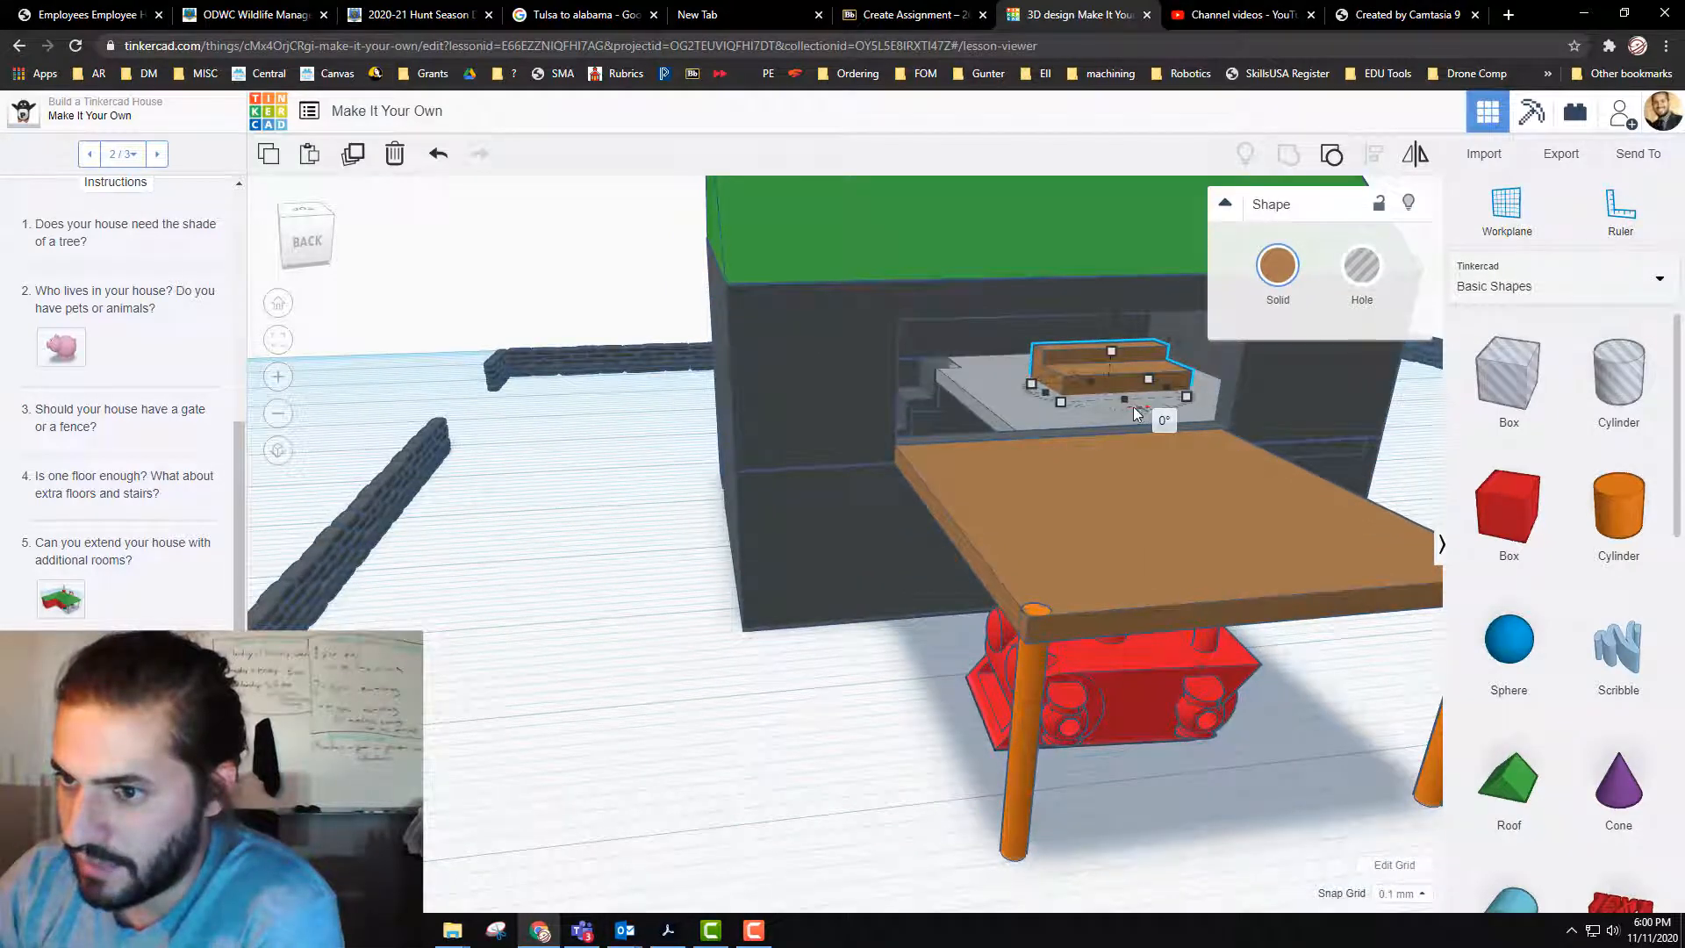
{"action": "left_click_drag", "start_coordinate": [1134, 408], "coordinate": [1087, 403]}
{"action": "left_click_drag", "start_coordinate": [1135, 351], "coordinate": [1150, 345]}
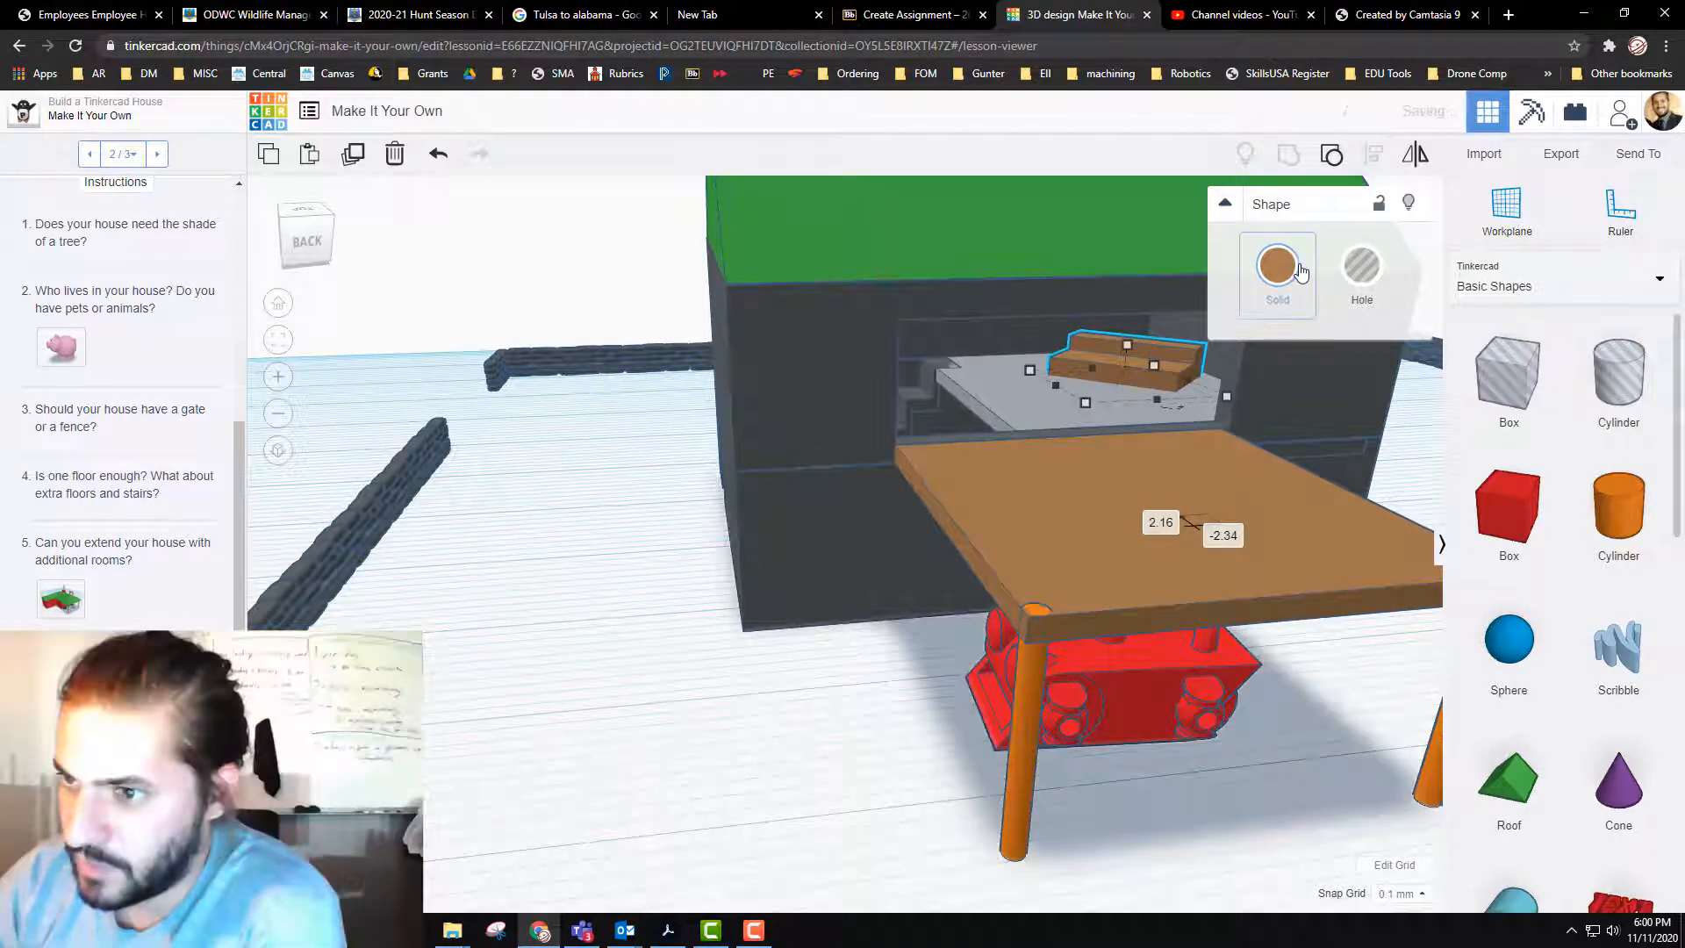
Step: Try orange and light grey on the stepped block, settling on white as its solid color
{"action": "left_click", "coordinate": [1279, 265]}
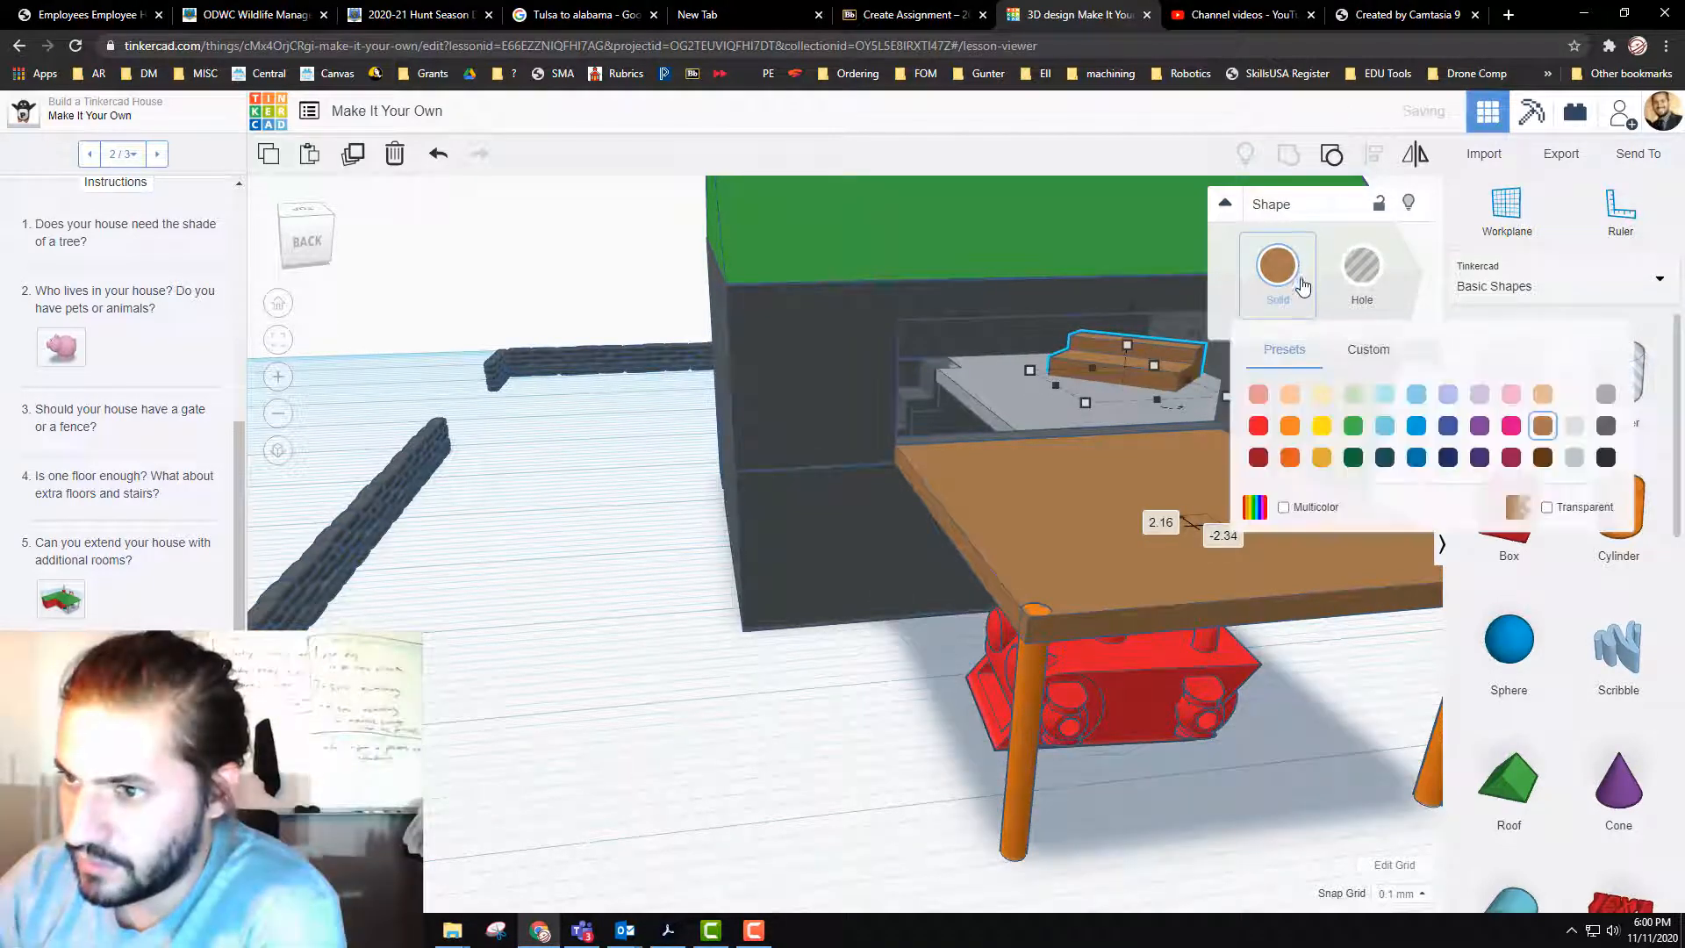
{"action": "left_click", "coordinate": [1288, 434]}
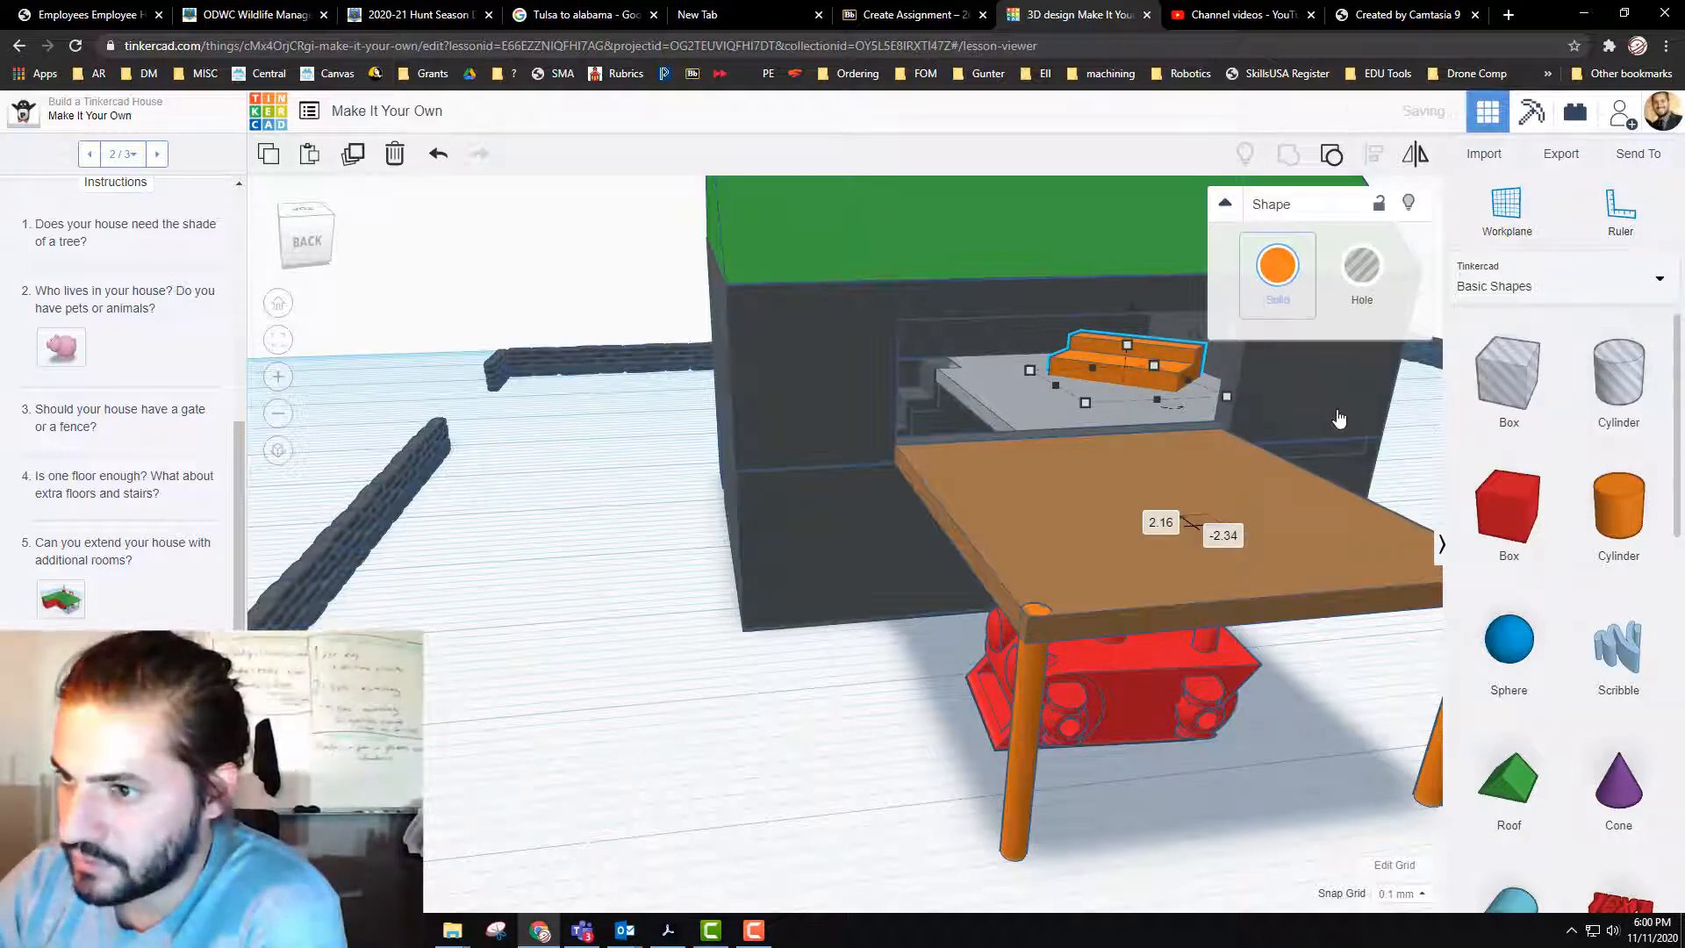
{"action": "left_click", "coordinate": [1278, 267]}
{"action": "left_click", "coordinate": [1574, 426]}
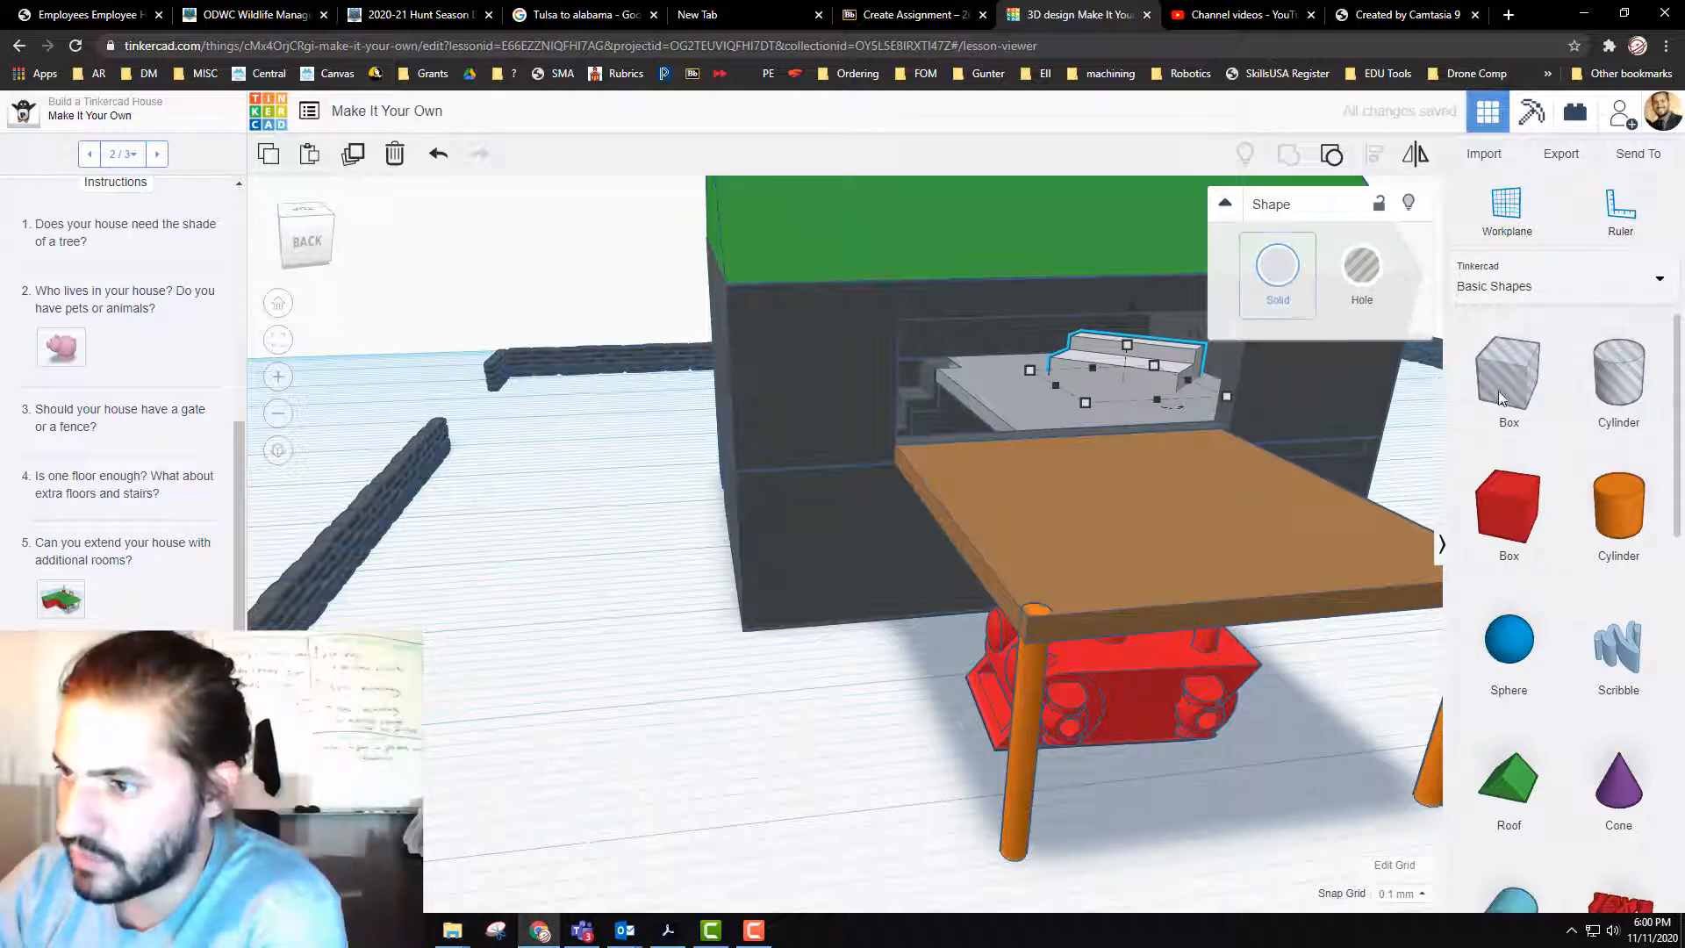
{"action": "left_click", "coordinate": [1575, 397]}
Step: Recolor the green house roof, trying light brown first and settling on dark brown
{"action": "left_click", "coordinate": [867, 223]}
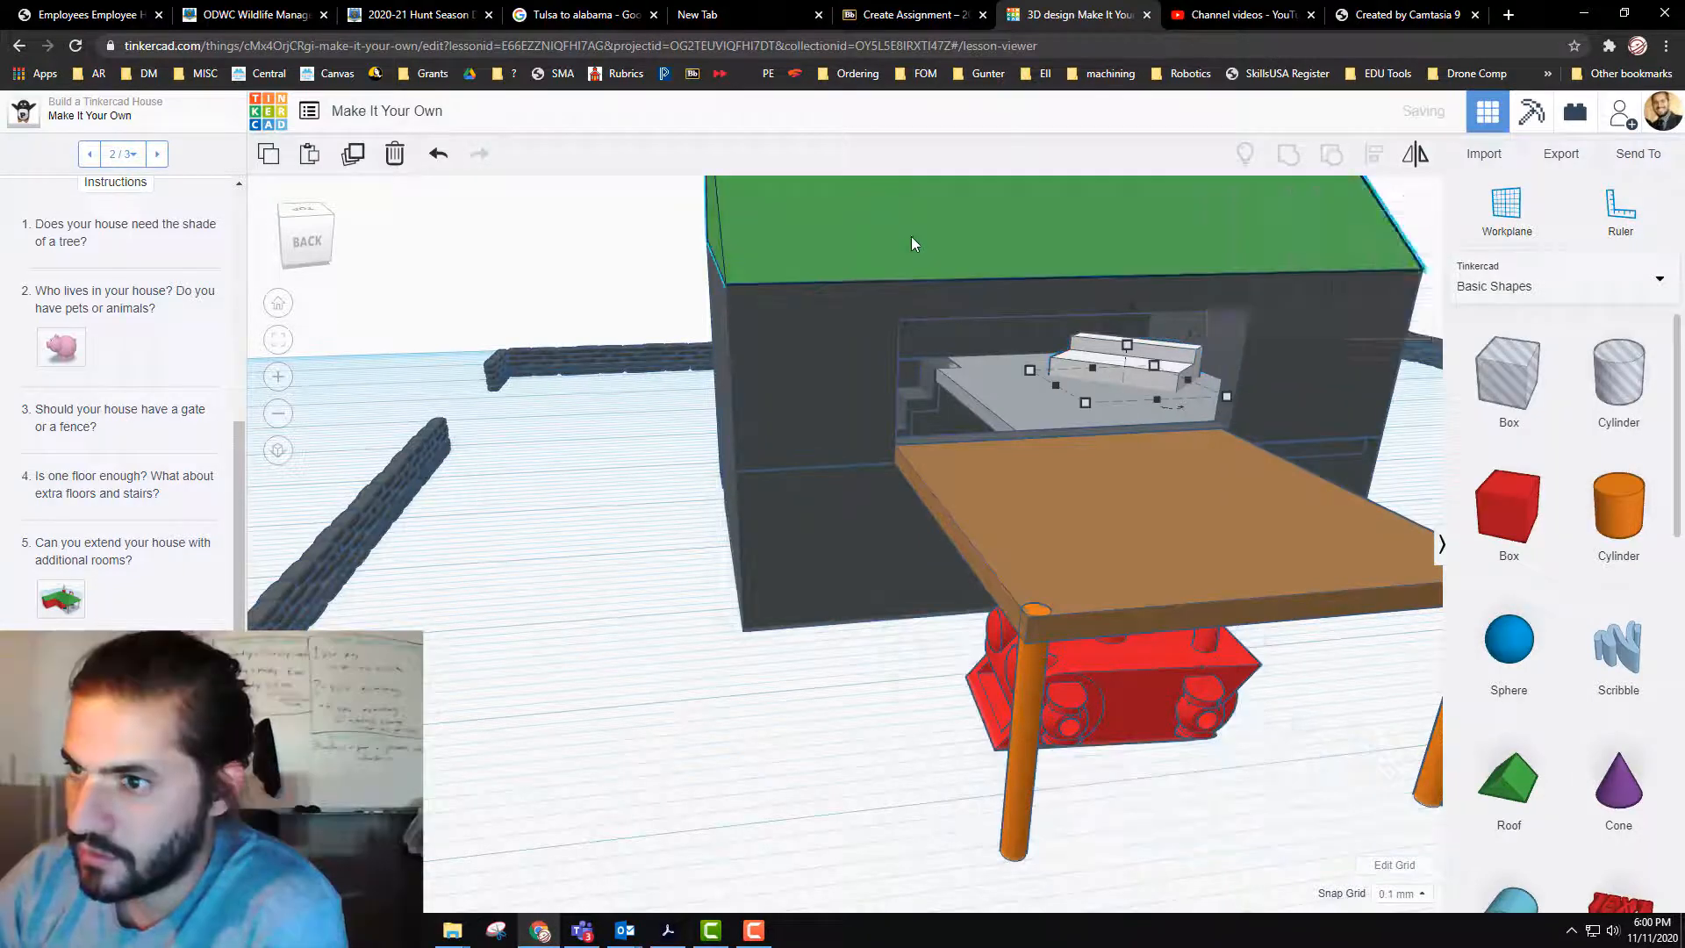
{"action": "left_click", "coordinate": [911, 237]}
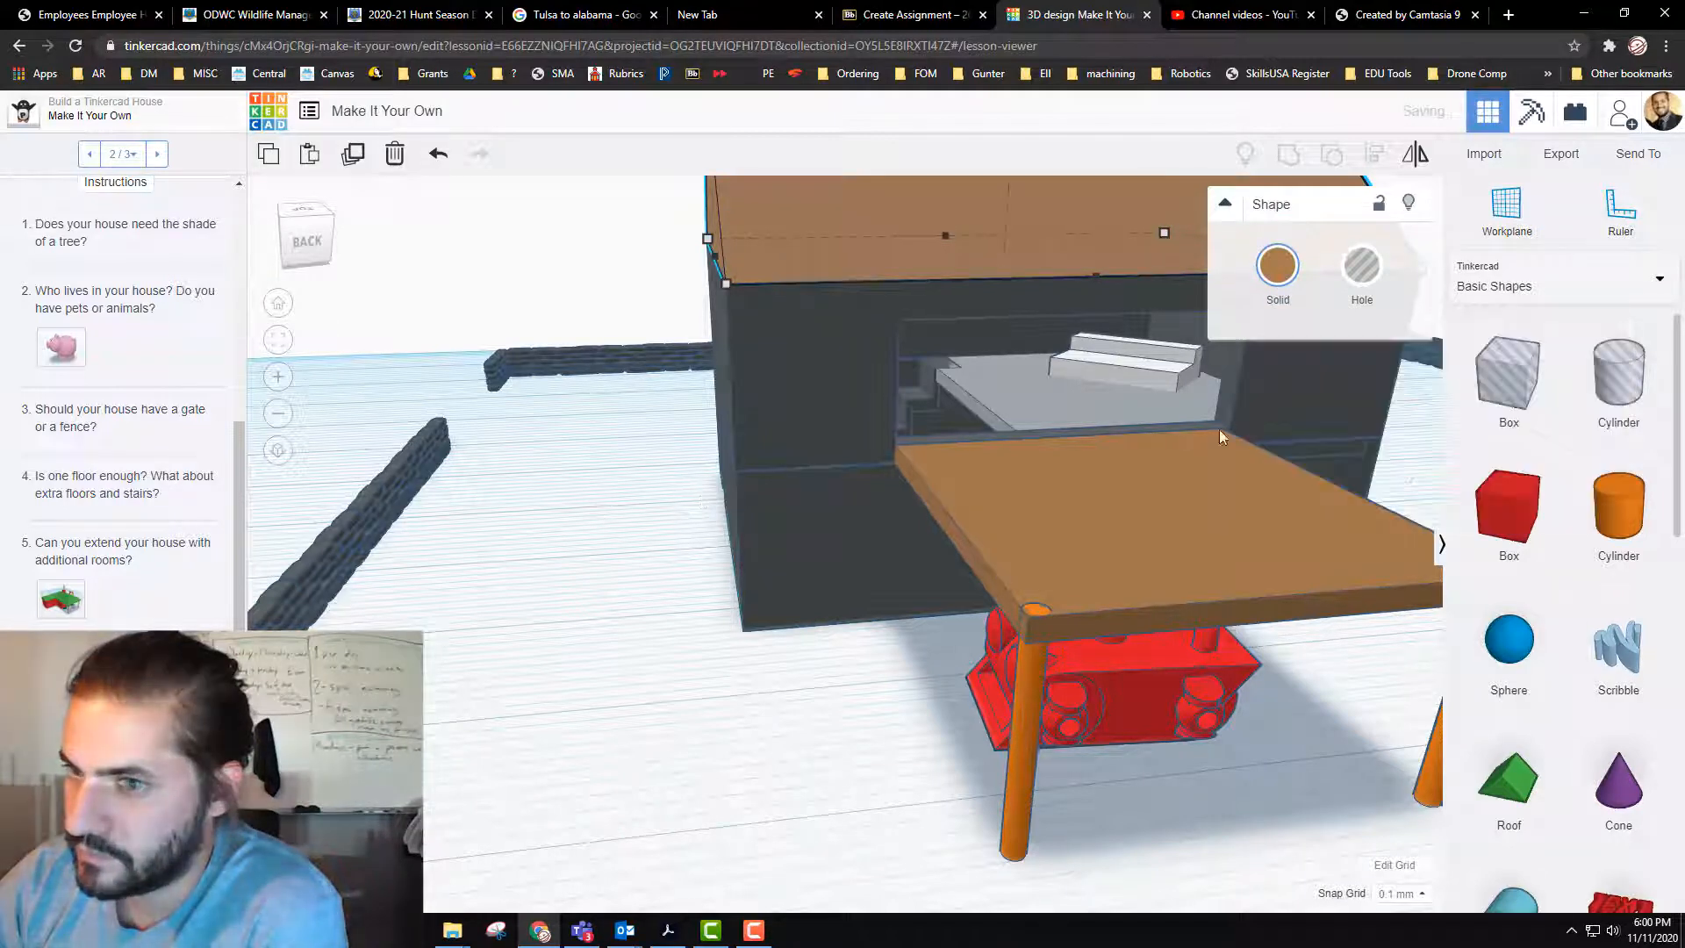
{"action": "left_click", "coordinate": [1288, 276]}
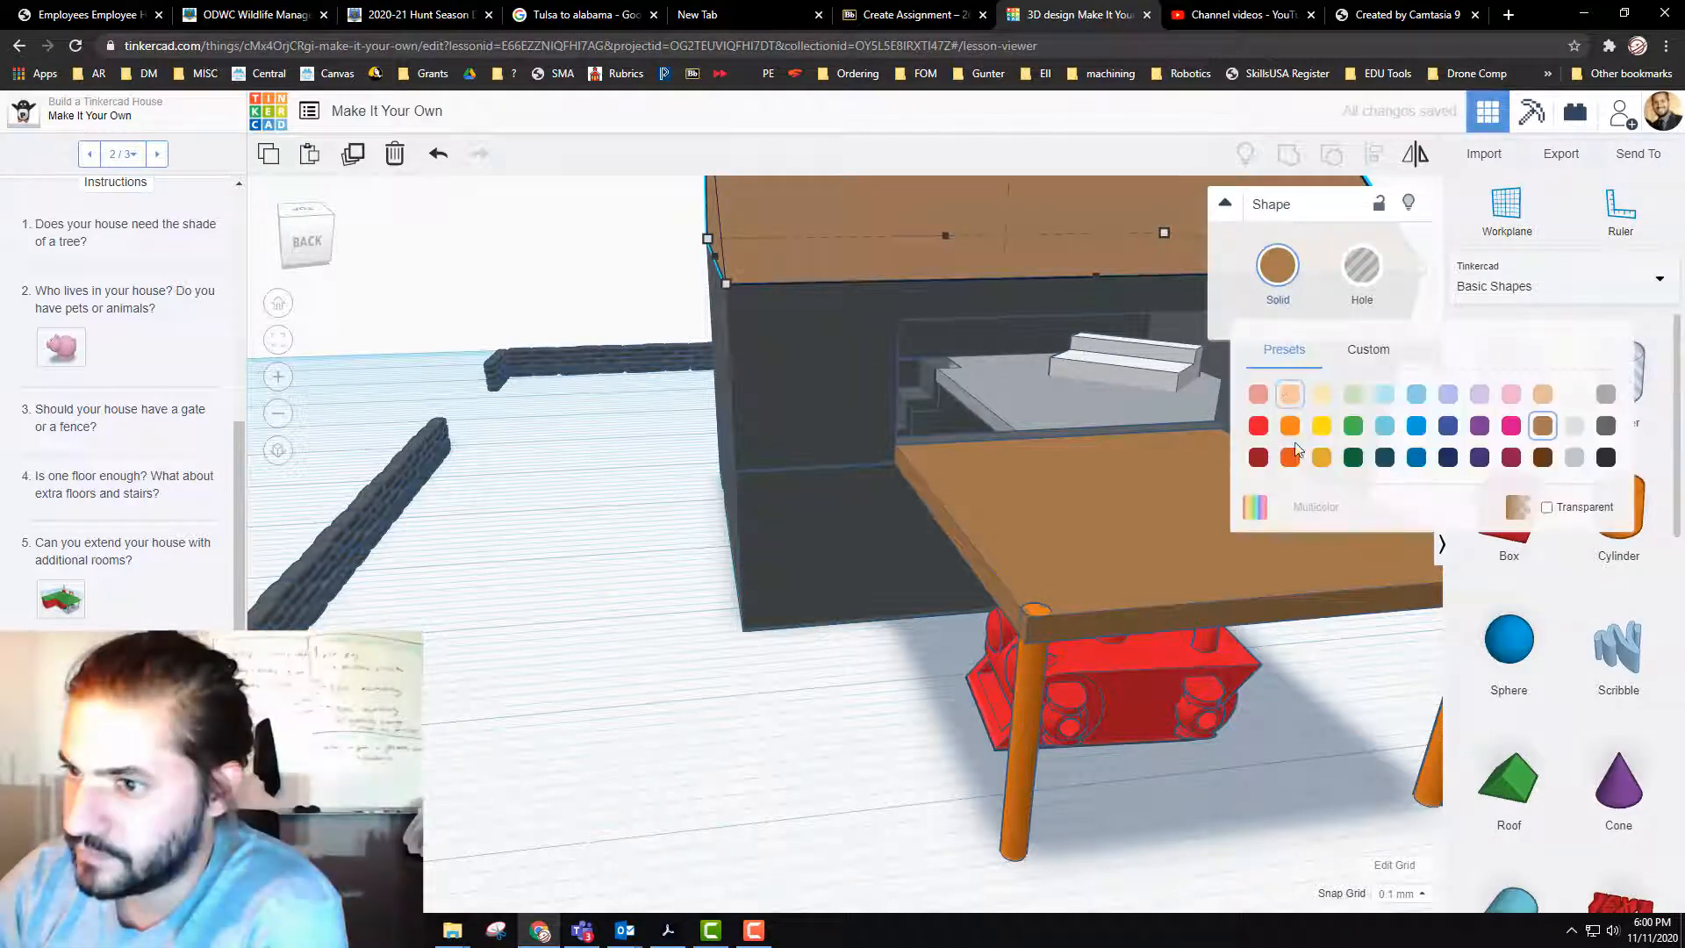
{"action": "left_click", "coordinate": [581, 545]}
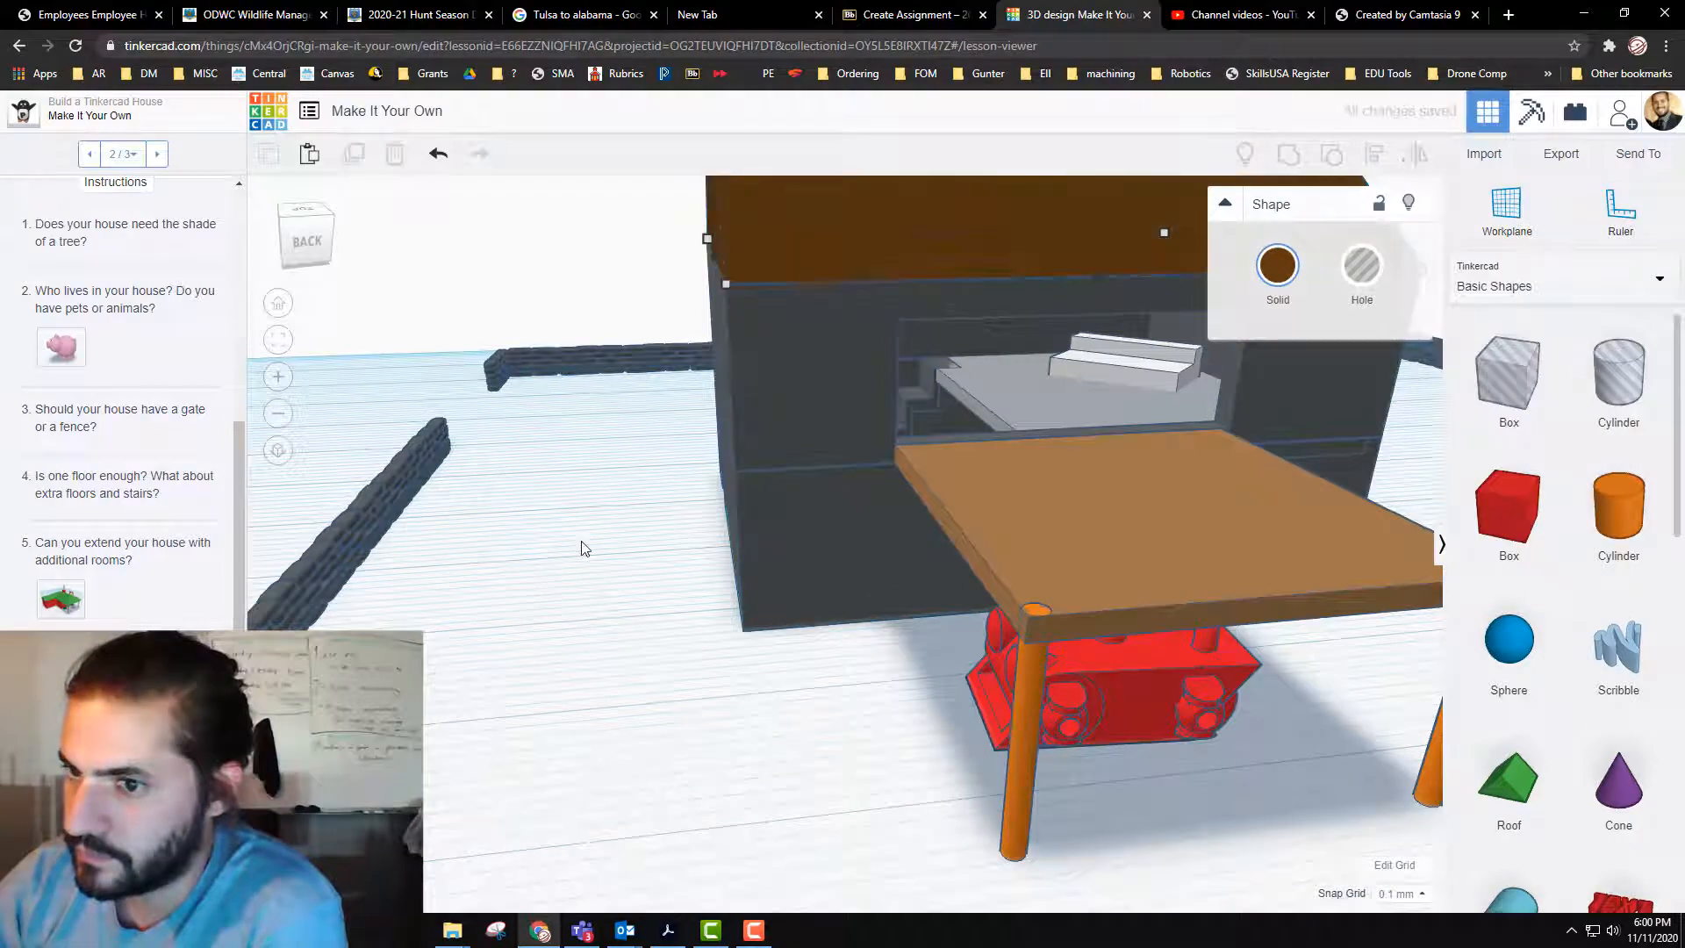
Step: Recolor the balcony slab dark grey
{"action": "scroll", "coordinate": [623, 533], "scroll_direction": "down", "scroll_amount": 5}
{"action": "scroll", "coordinate": [628, 529], "scroll_direction": "down", "scroll_amount": 3}
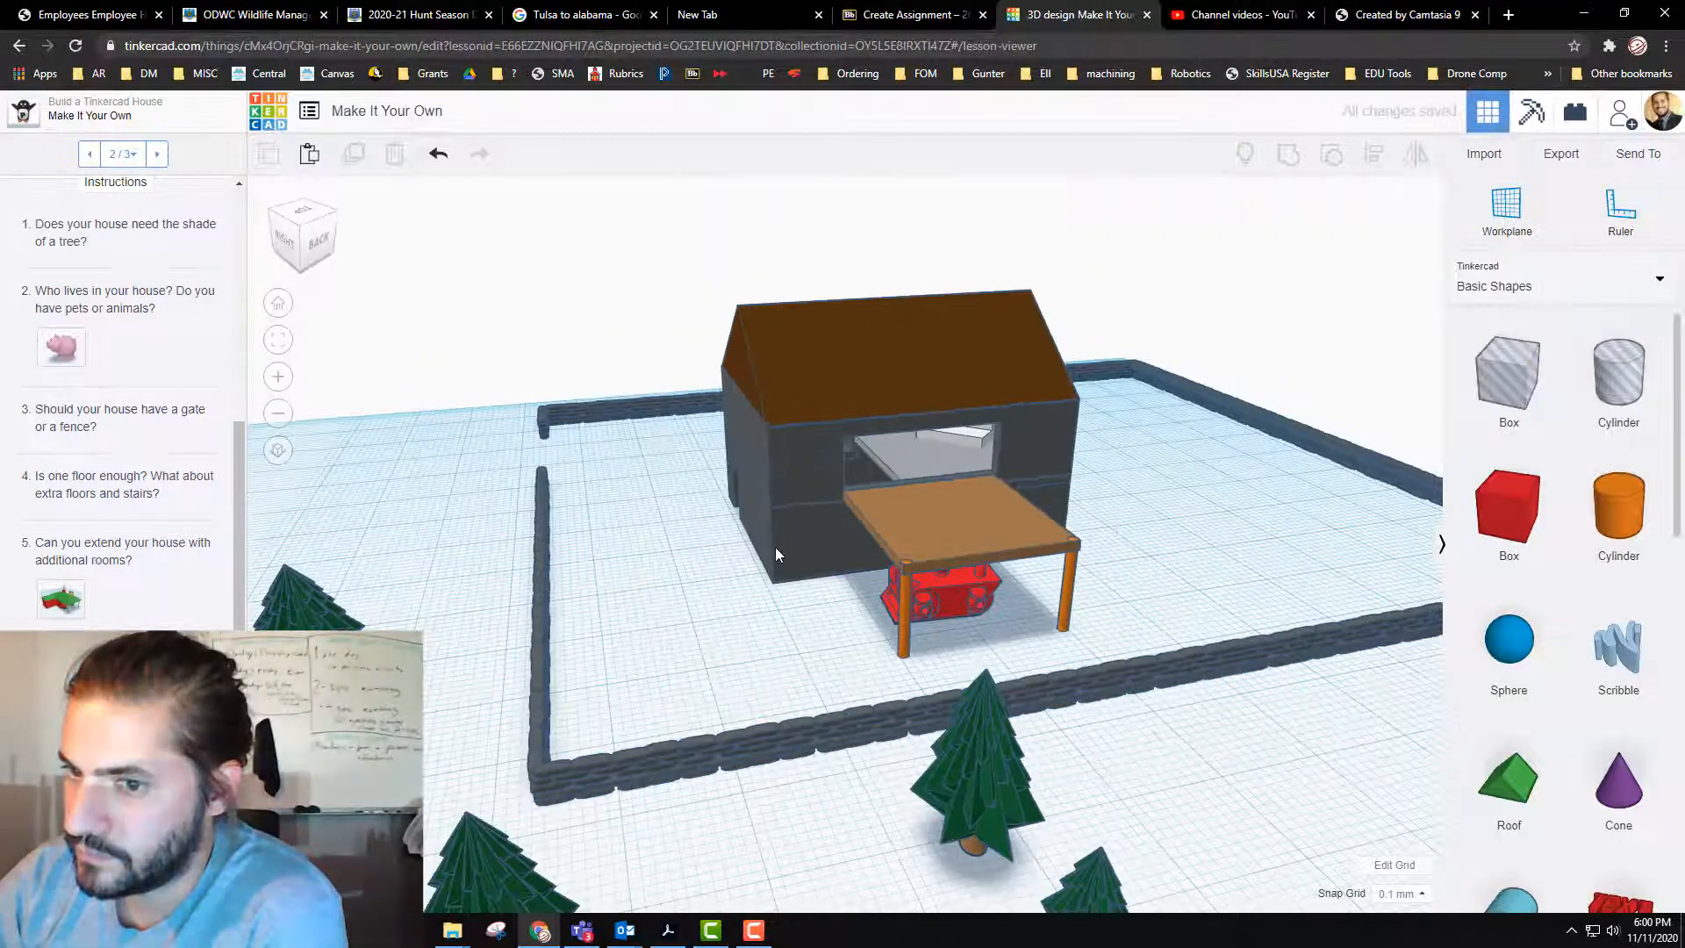
{"action": "mouse_move", "coordinate": [776, 546]}
{"action": "right_mouse_down"}
{"action": "mouse_move", "coordinate": [813, 549]}
{"action": "mouse_move", "coordinate": [808, 536]}
{"action": "mouse_move", "coordinate": [745, 621]}
{"action": "mouse_move", "coordinate": [740, 602]}
{"action": "mouse_move", "coordinate": [804, 555]}
{"action": "right_mouse_up"}
{"action": "left_click", "coordinate": [925, 494]}
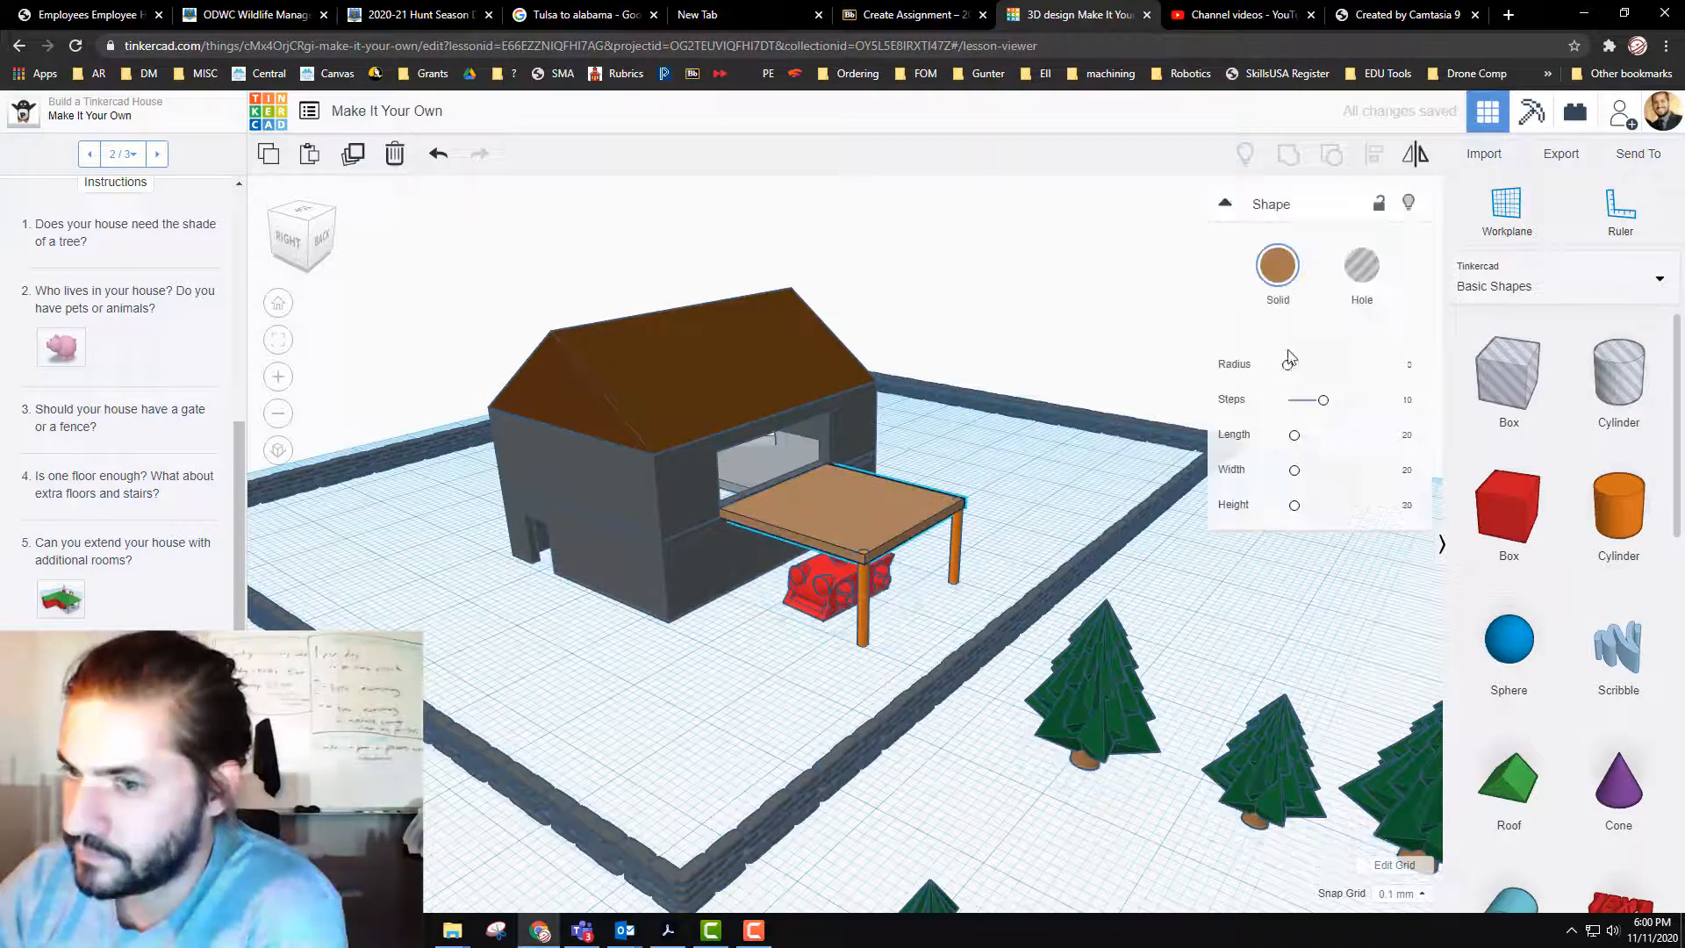
{"action": "left_click", "coordinate": [1283, 279]}
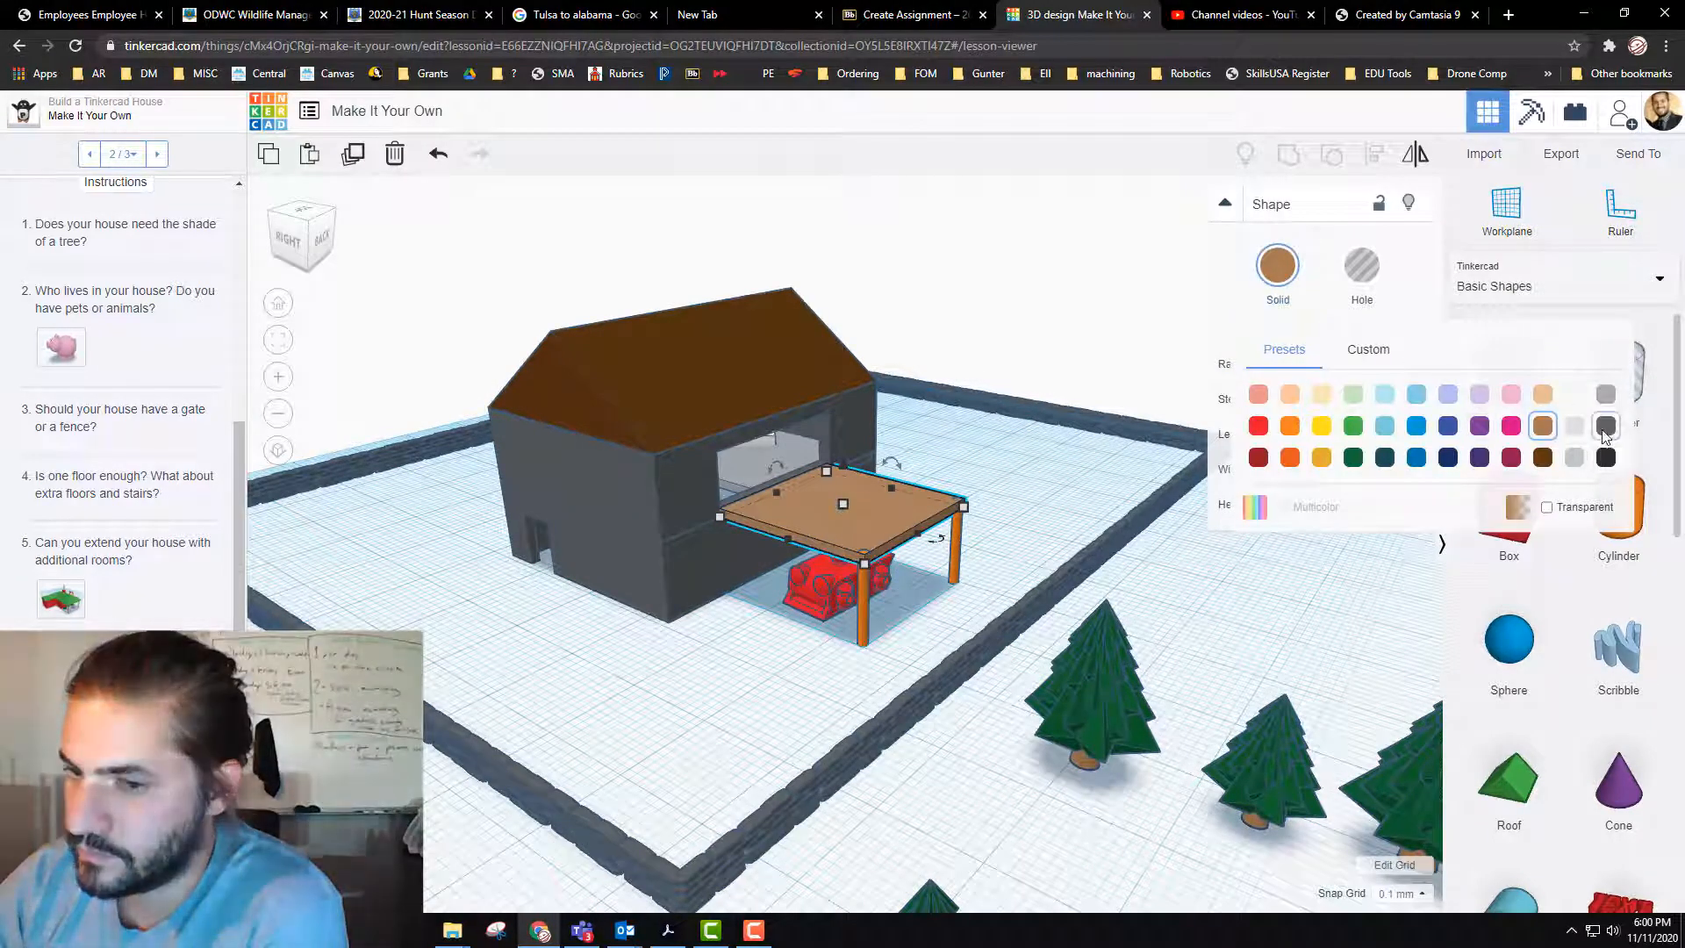
Step: Recolor both orange balcony support columns brown
{"action": "left_click", "coordinate": [861, 603]}
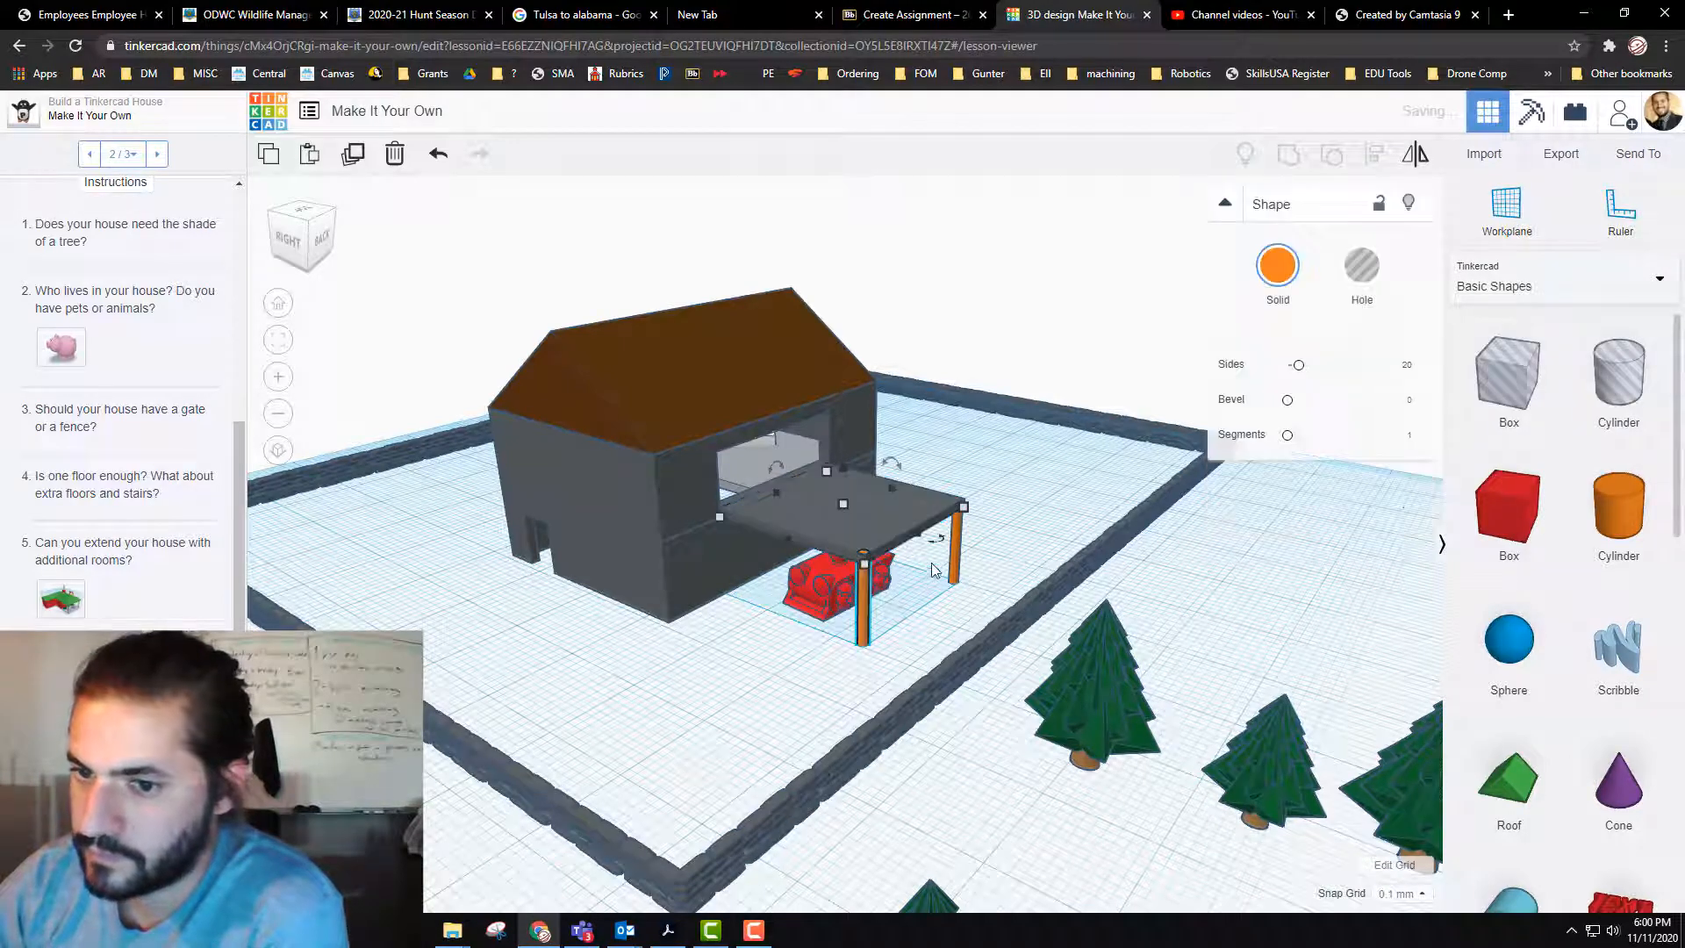
{"action": "left_click", "coordinate": [1278, 266]}
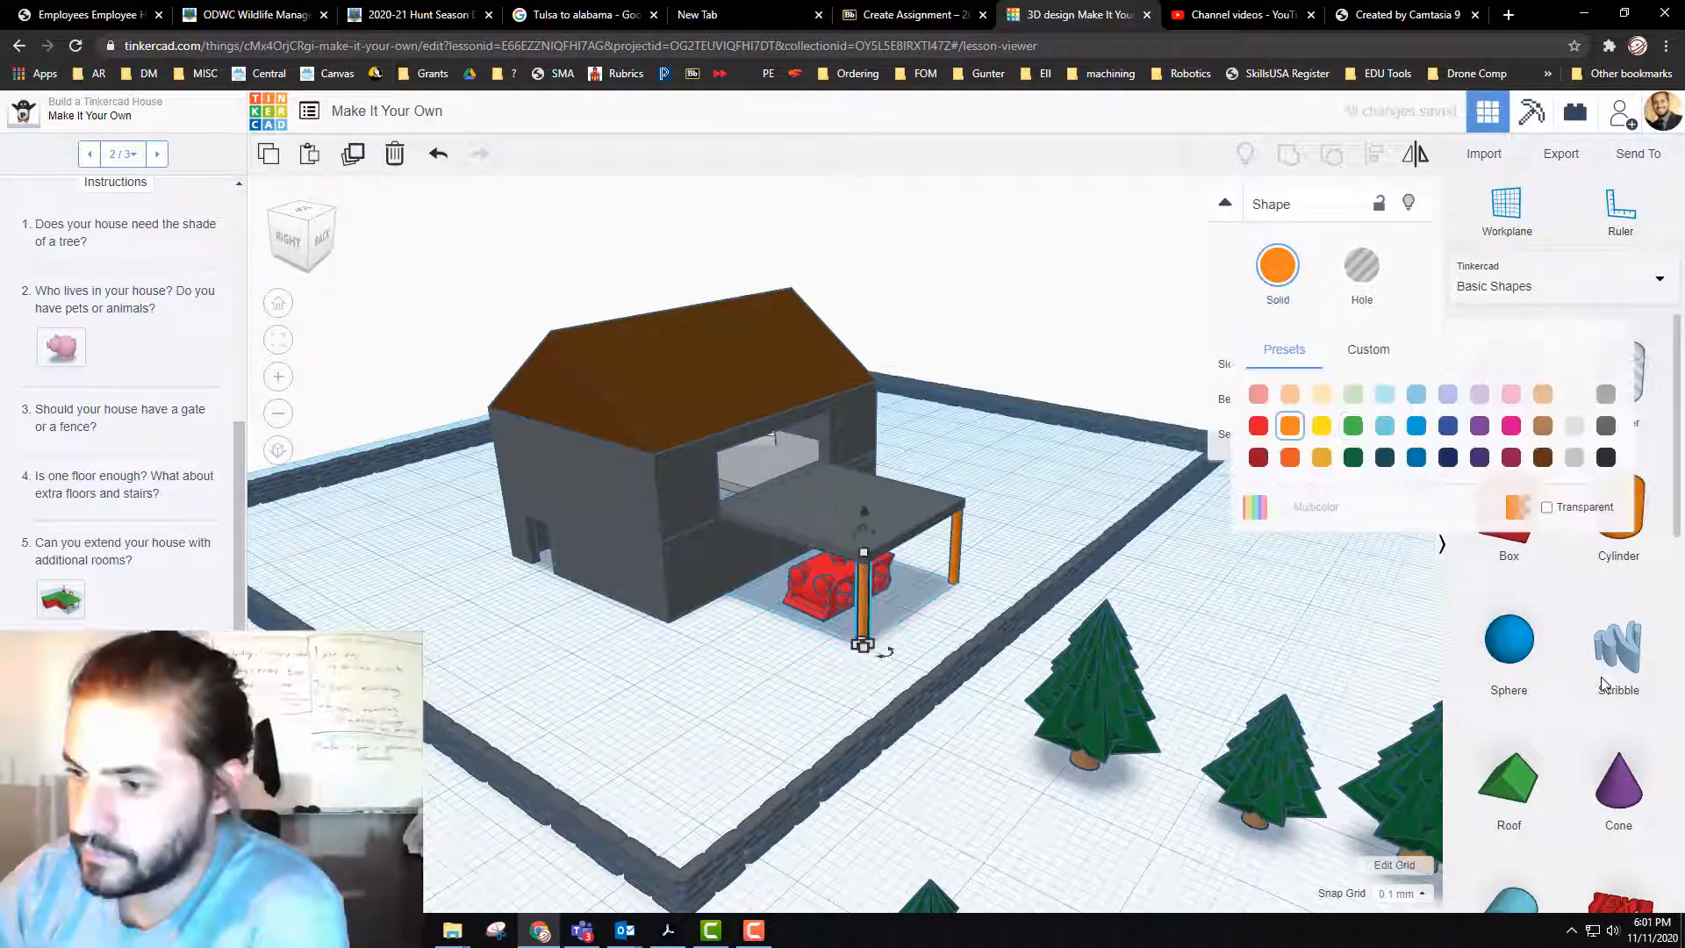
{"action": "left_click", "coordinate": [1542, 426]}
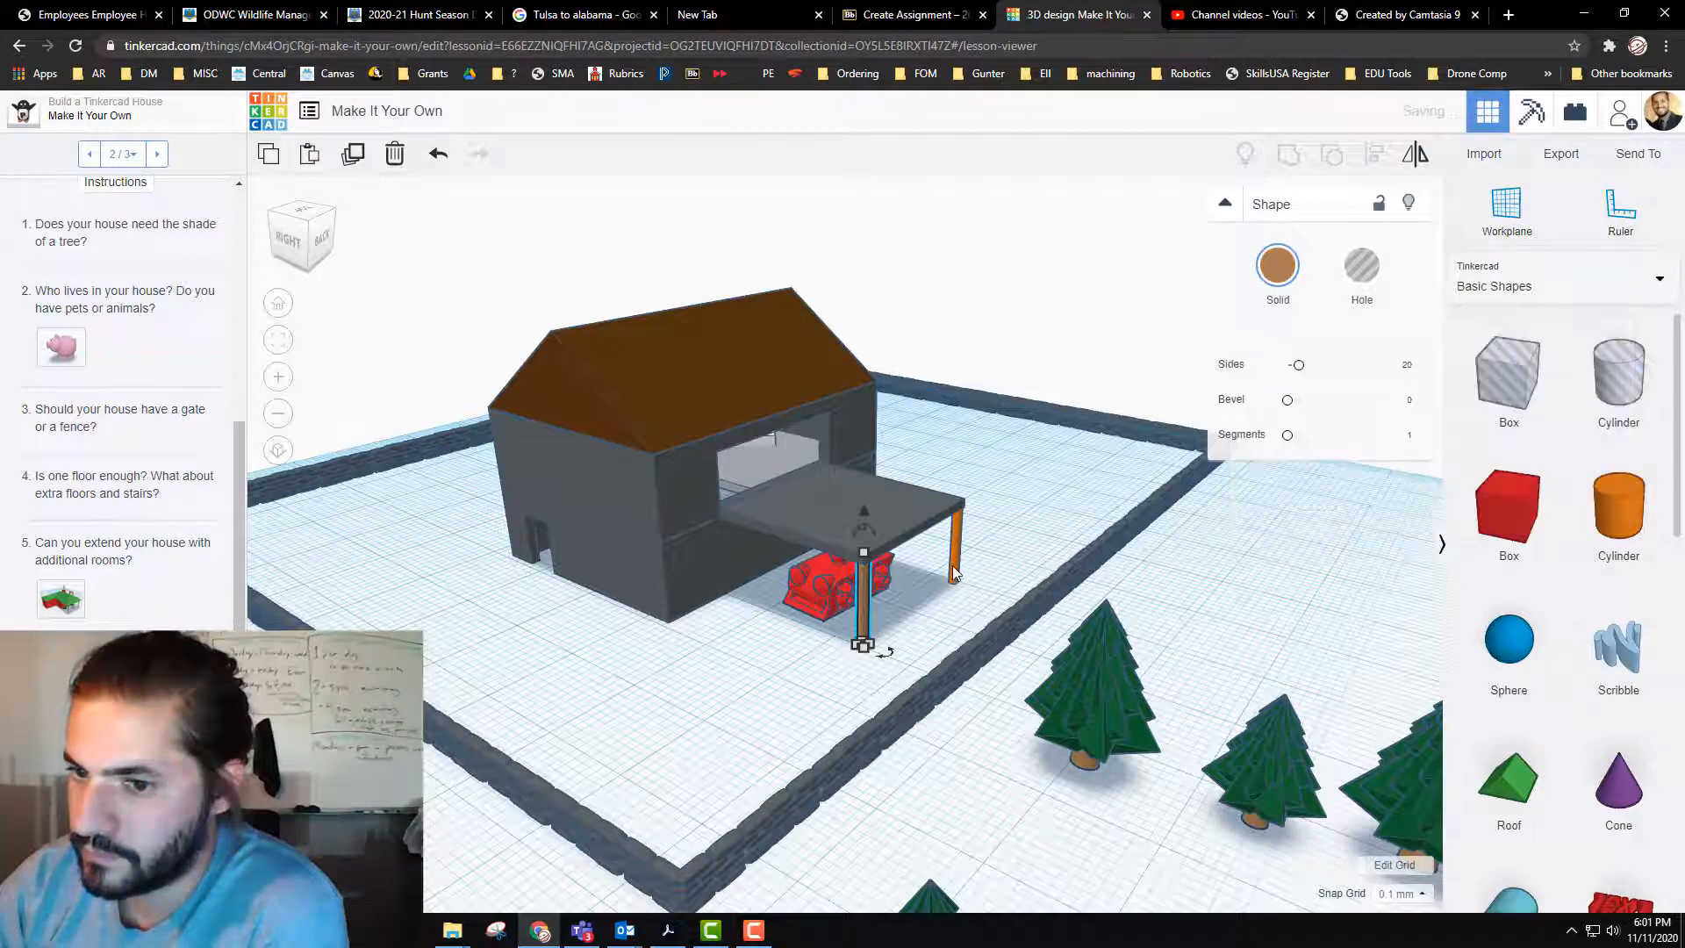
{"action": "left_click", "coordinate": [954, 546]}
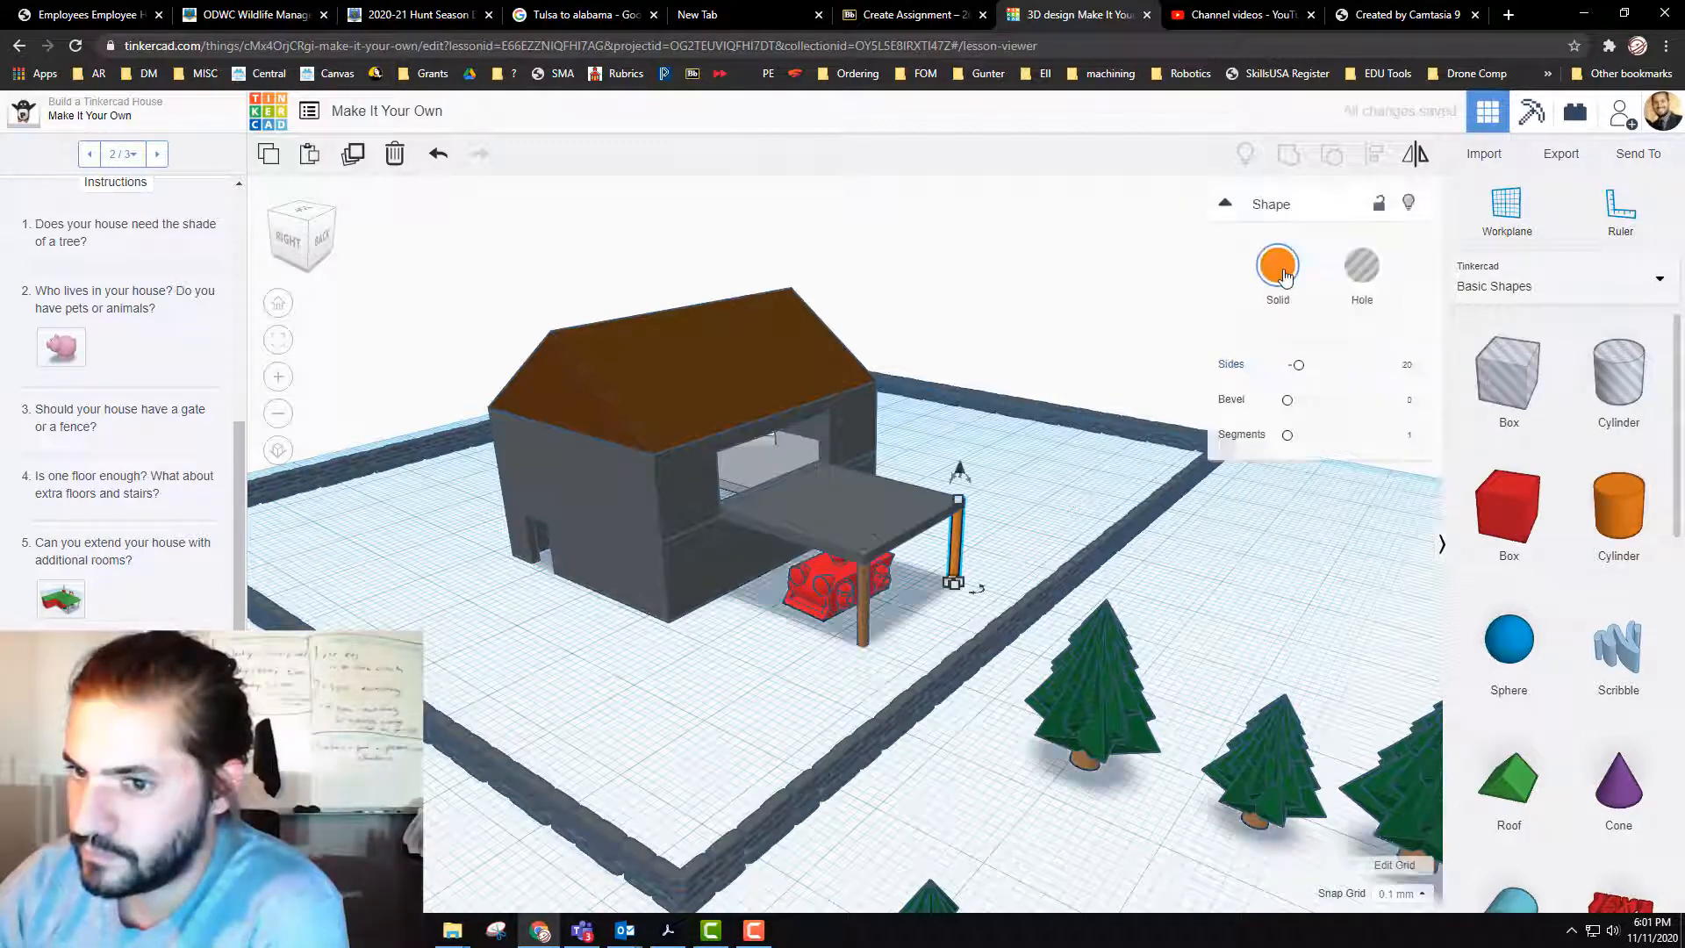
{"action": "left_click", "coordinate": [1278, 268]}
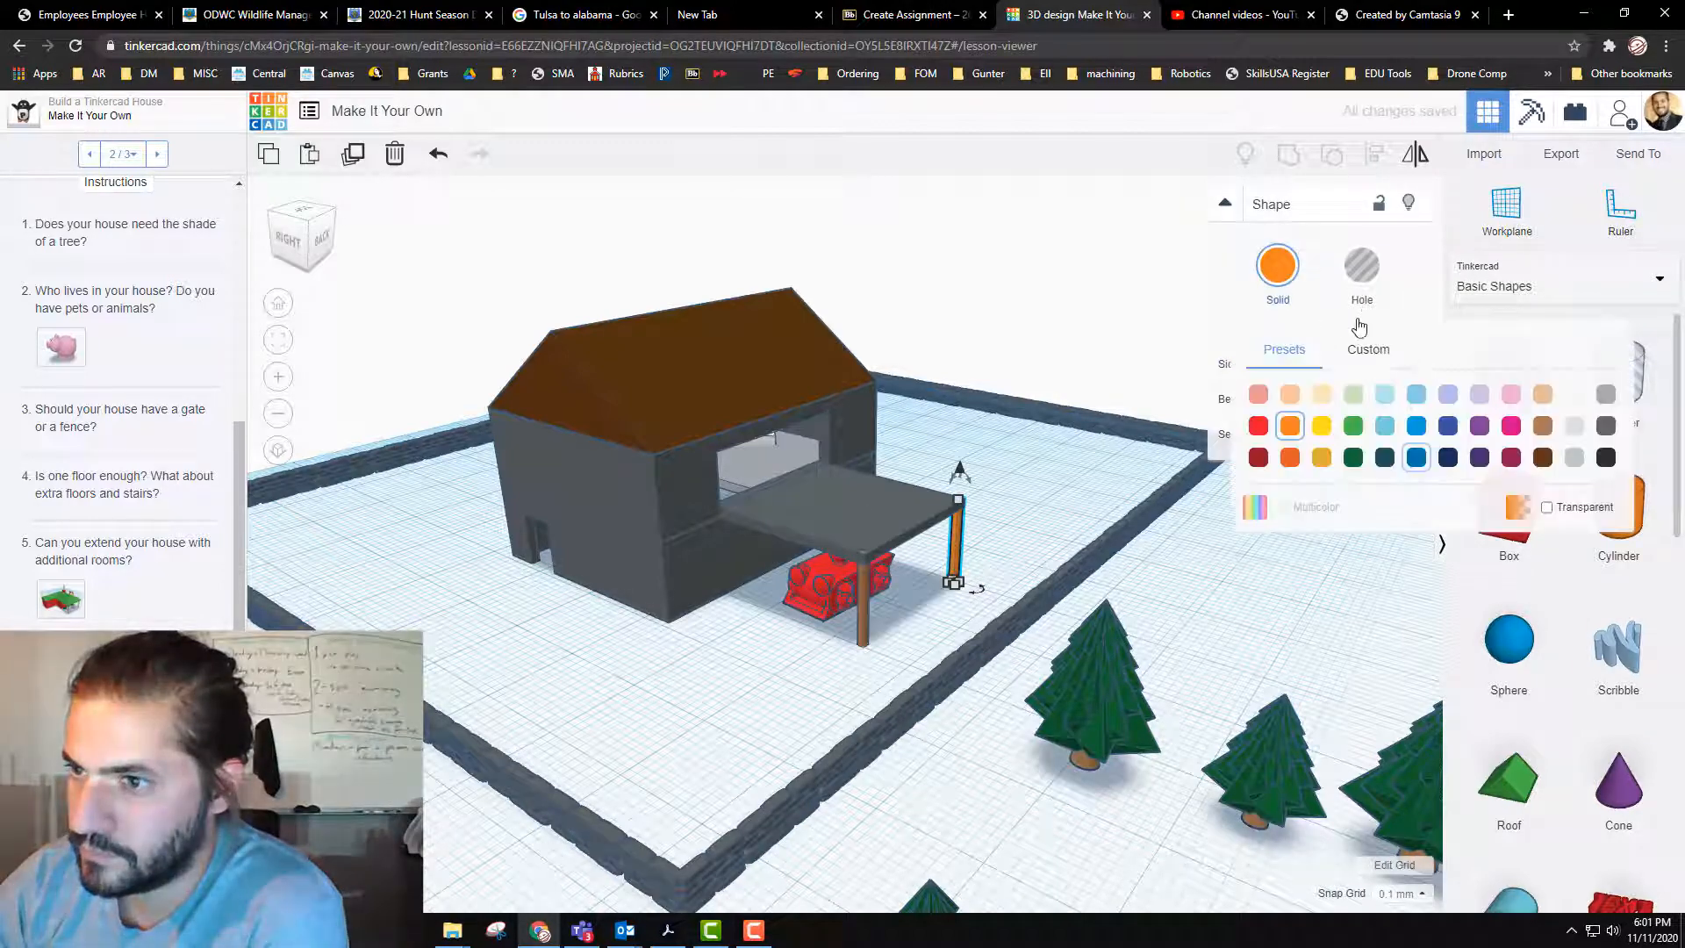
{"action": "left_click", "coordinate": [1545, 427]}
Step: Recolor the car body under the balcony black in place of its multicolor setting
{"action": "left_click", "coordinate": [844, 579]}
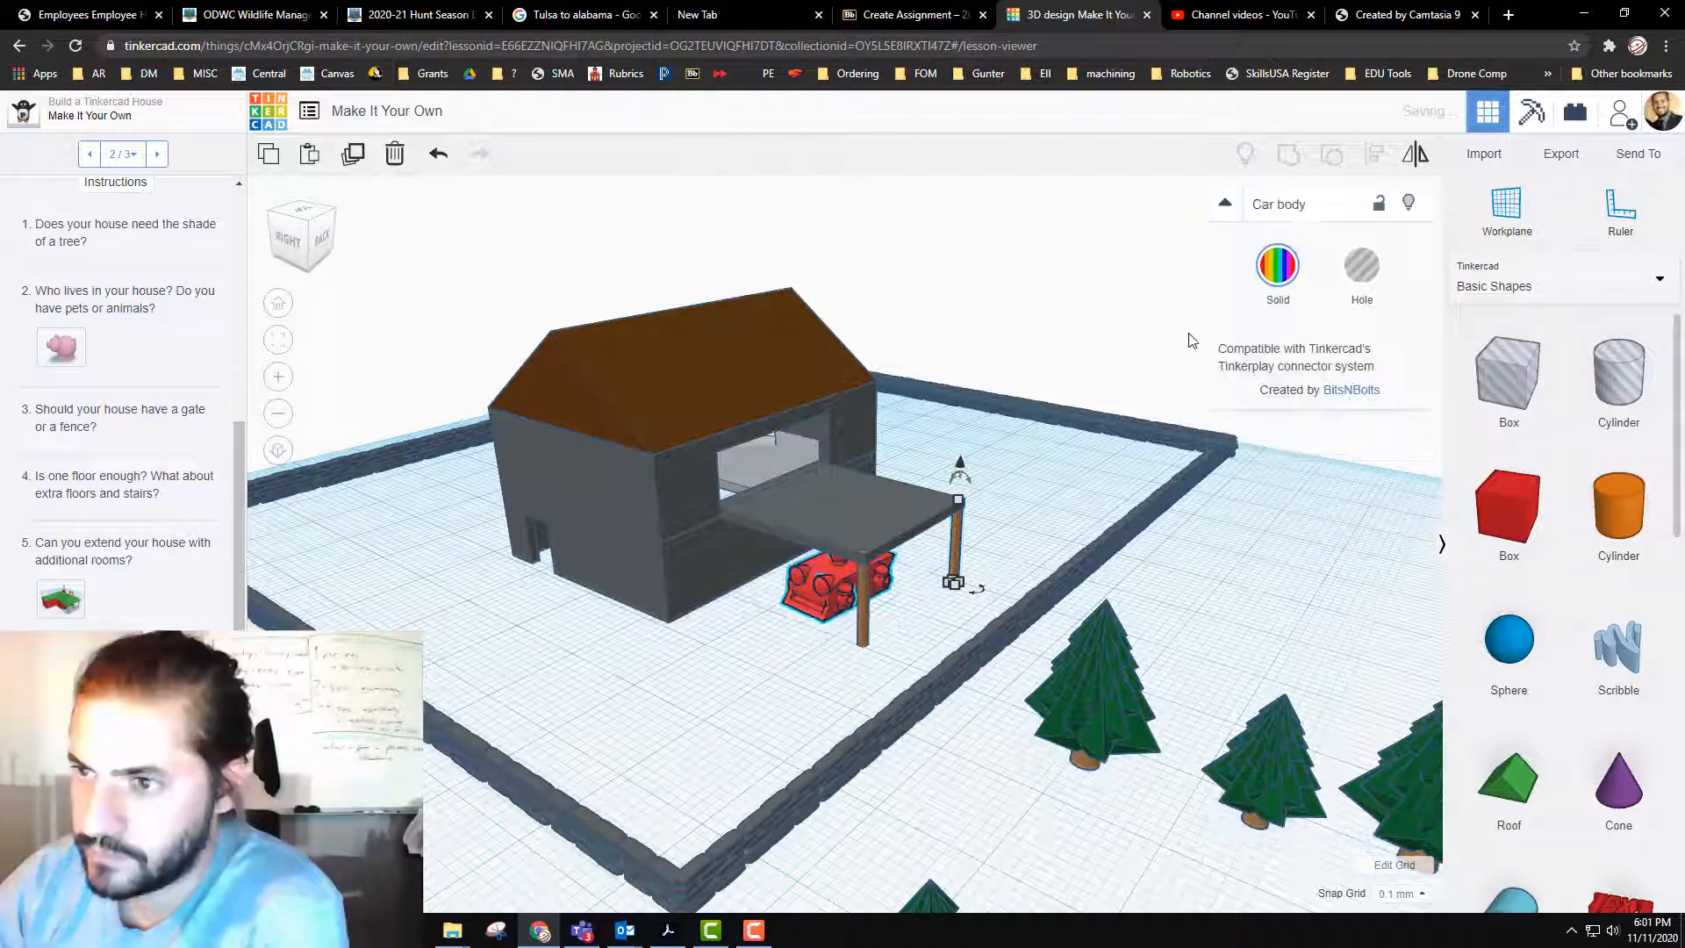
{"action": "left_click", "coordinate": [1278, 268]}
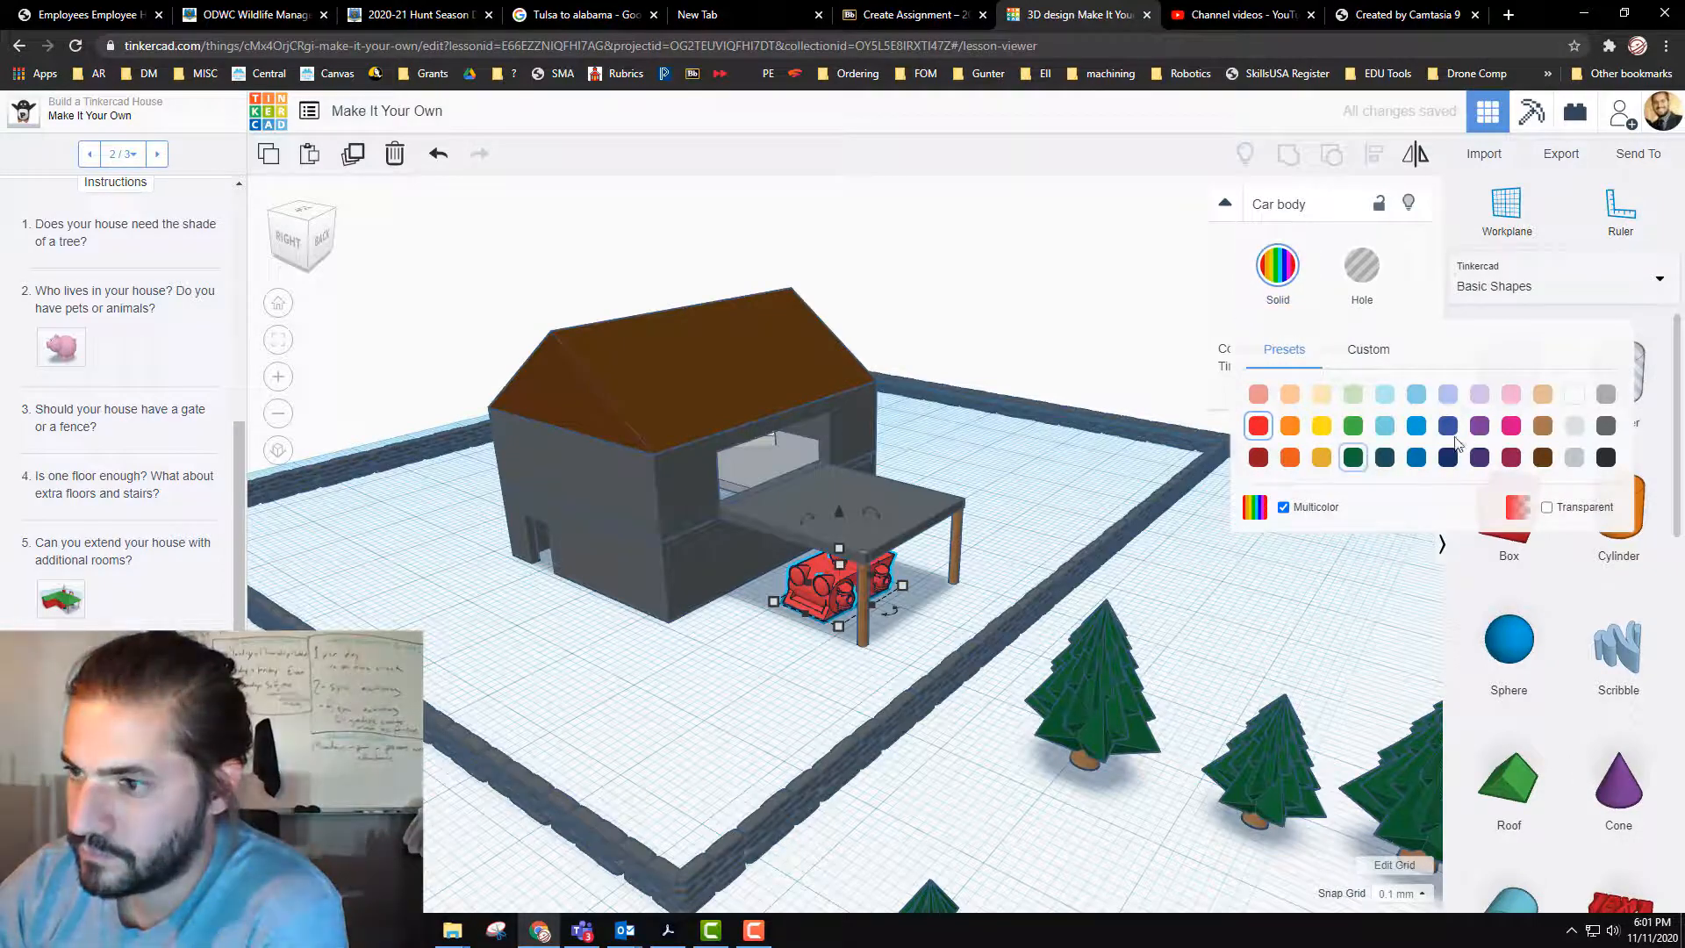
{"action": "left_click", "coordinate": [1605, 457]}
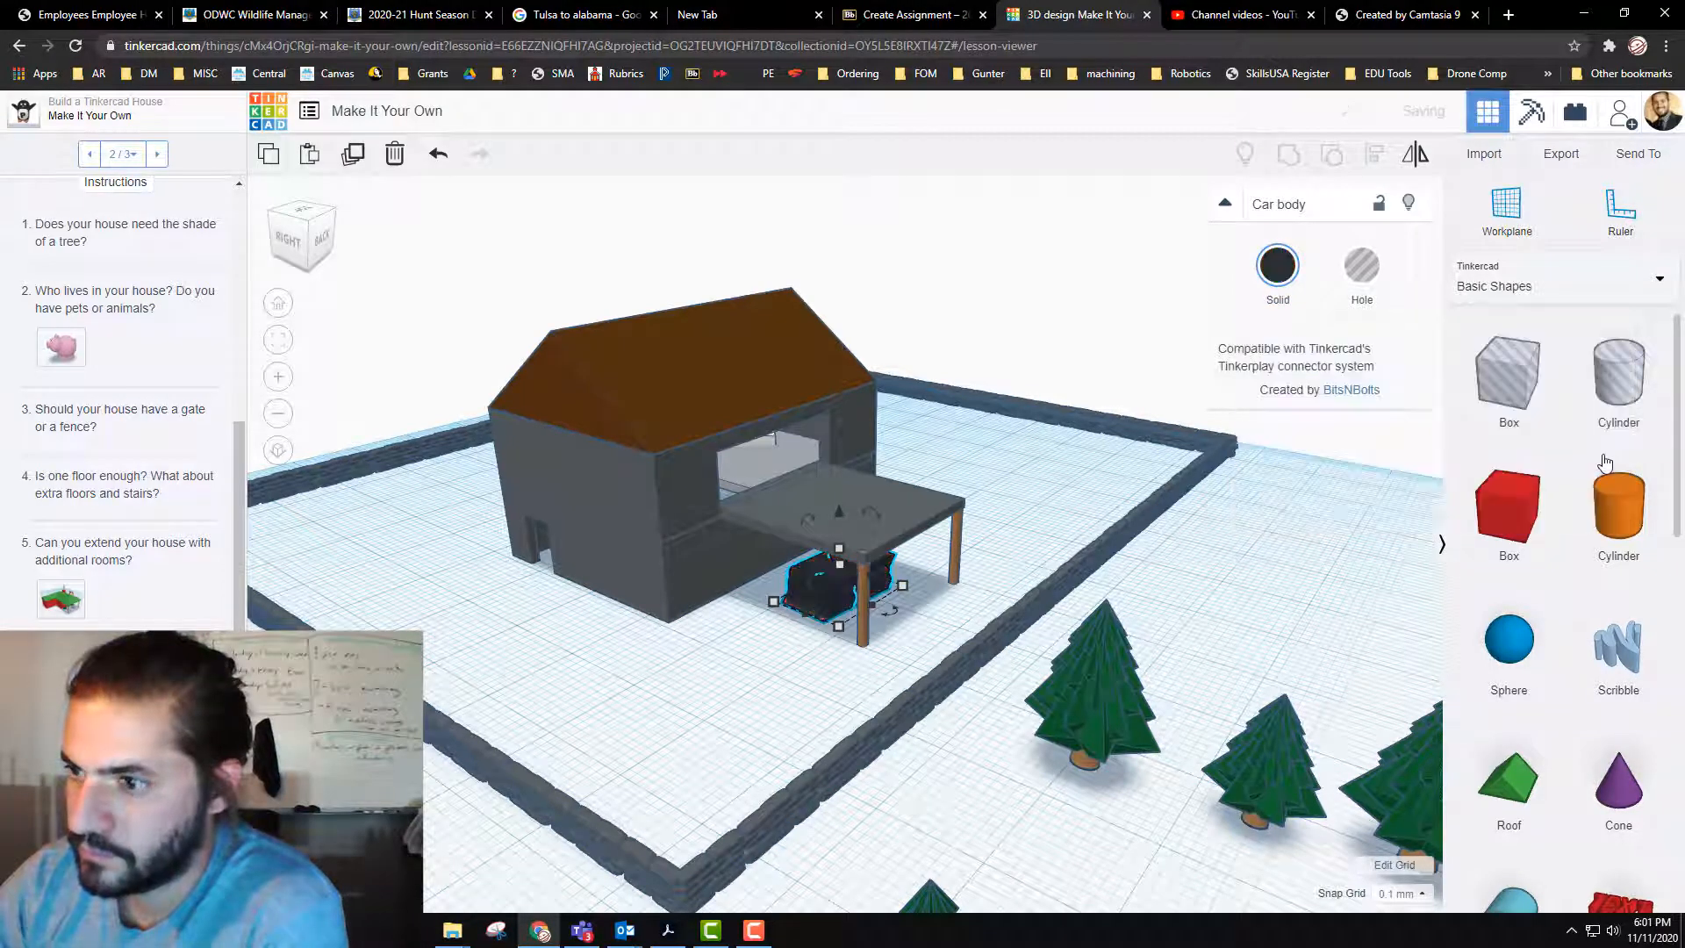
{"action": "left_click", "coordinate": [1286, 272]}
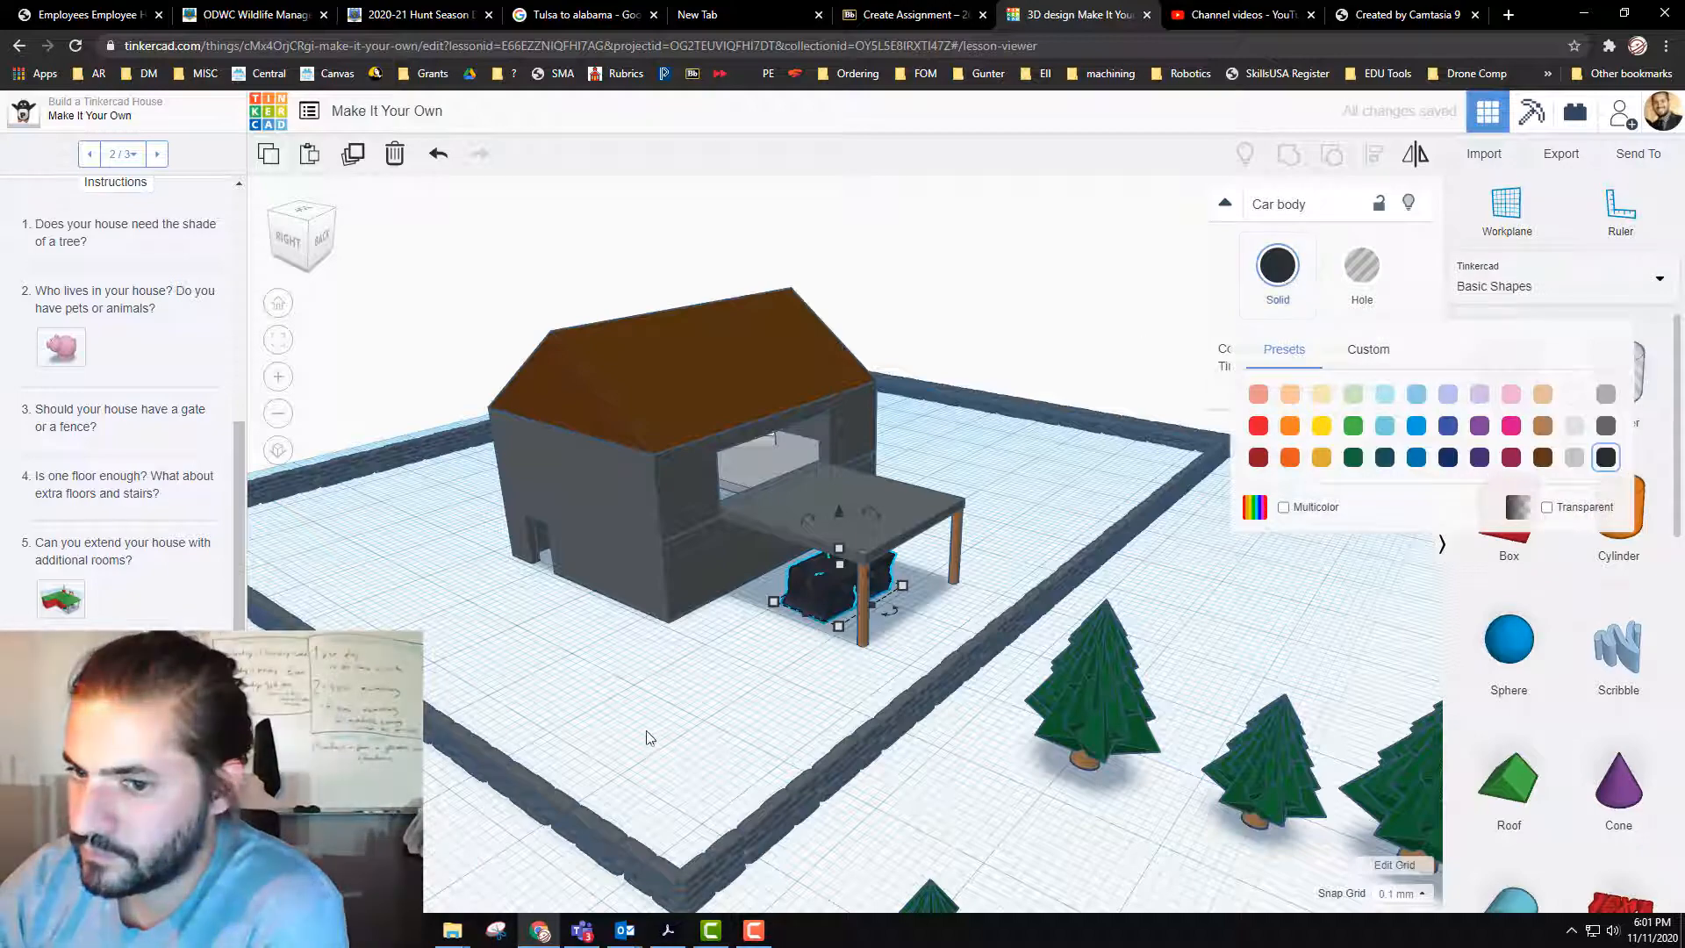
{"action": "left_click", "coordinate": [596, 712]}
{"action": "right_click_drag", "start_coordinate": [598, 711], "coordinate": [753, 493]}
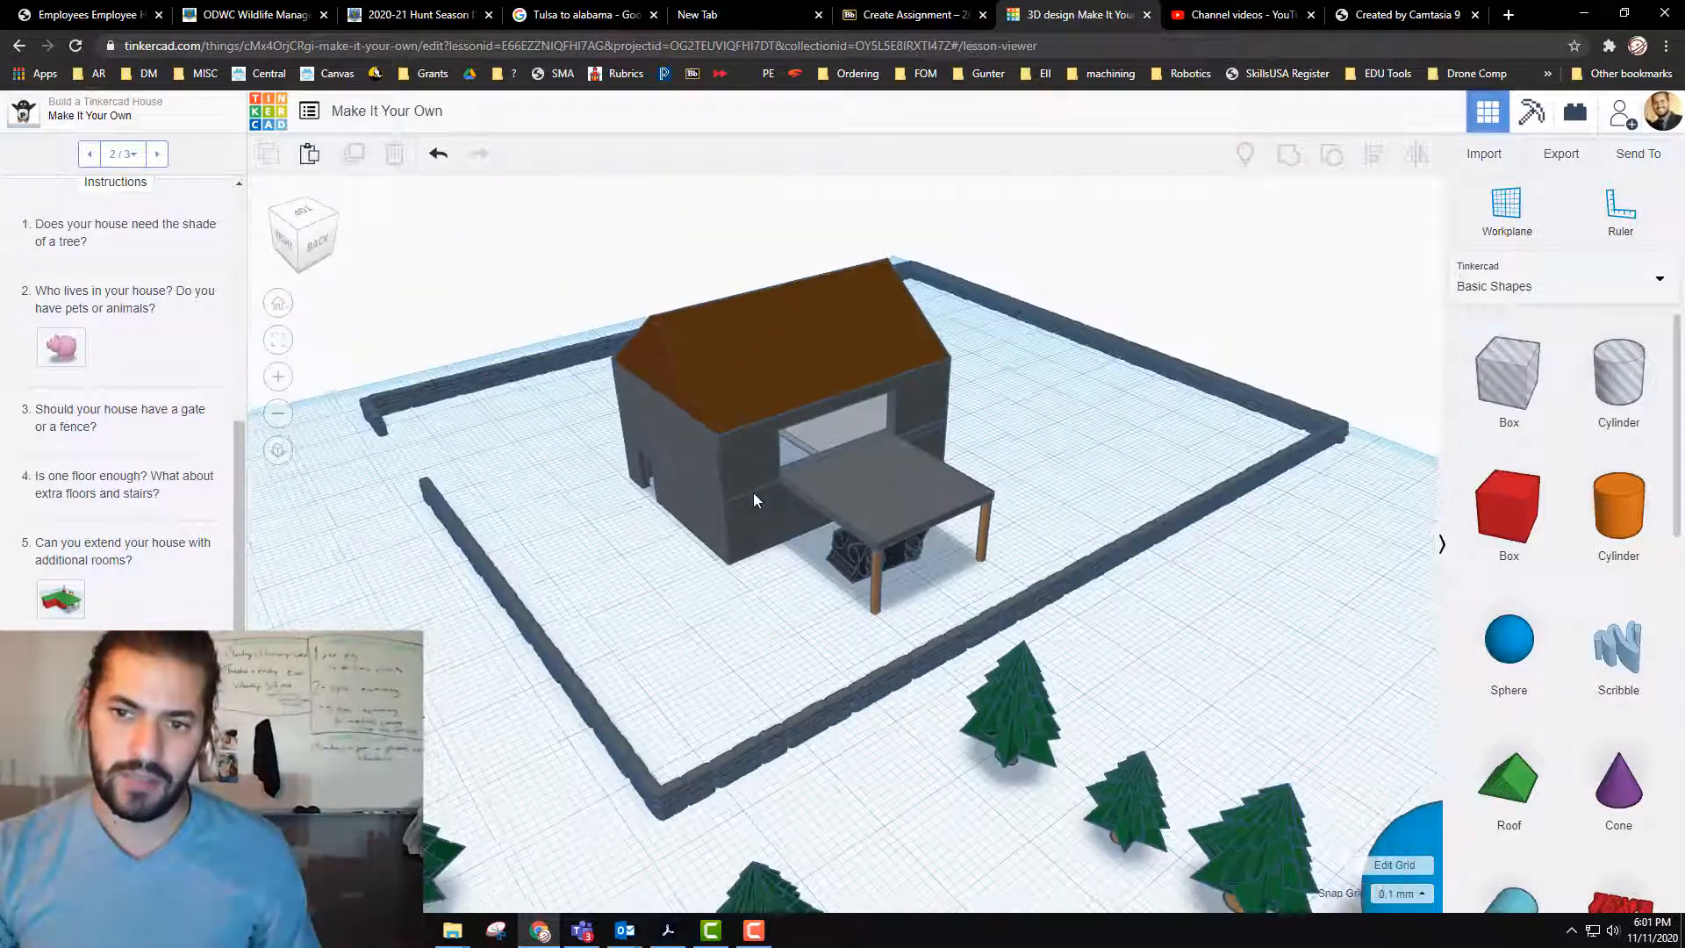
{"action": "scroll", "coordinate": [753, 500], "scroll_direction": "down", "scroll_amount": 5}
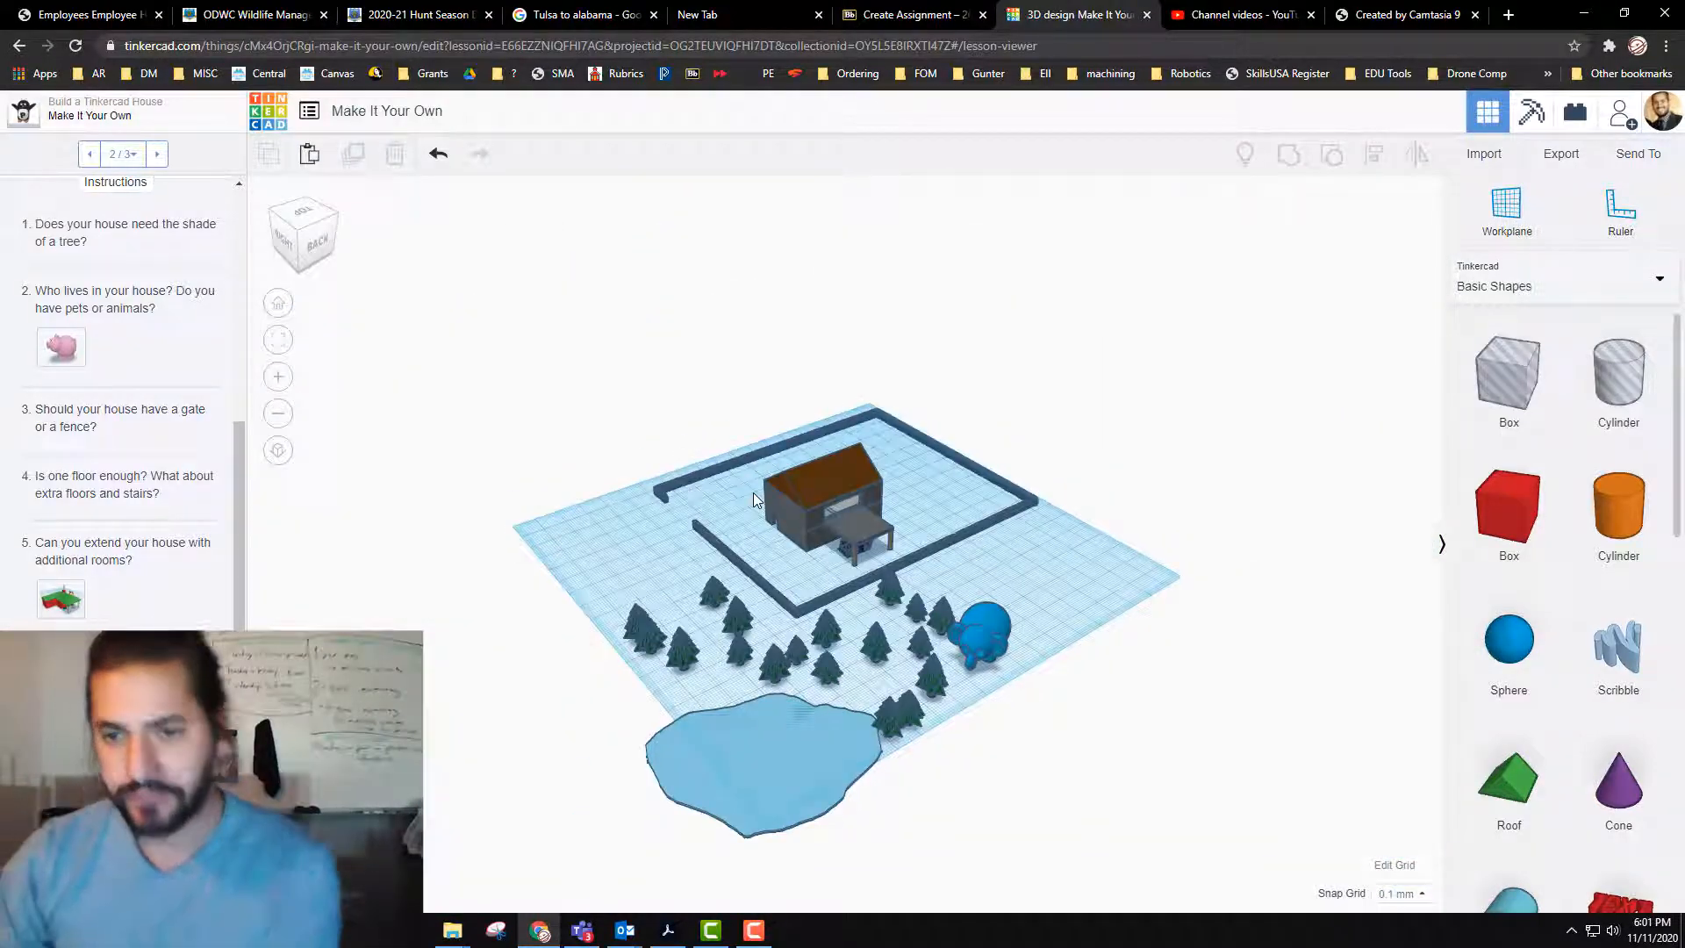
{"action": "scroll", "coordinate": [470, 443], "scroll_direction": "up", "scroll_amount": 6}
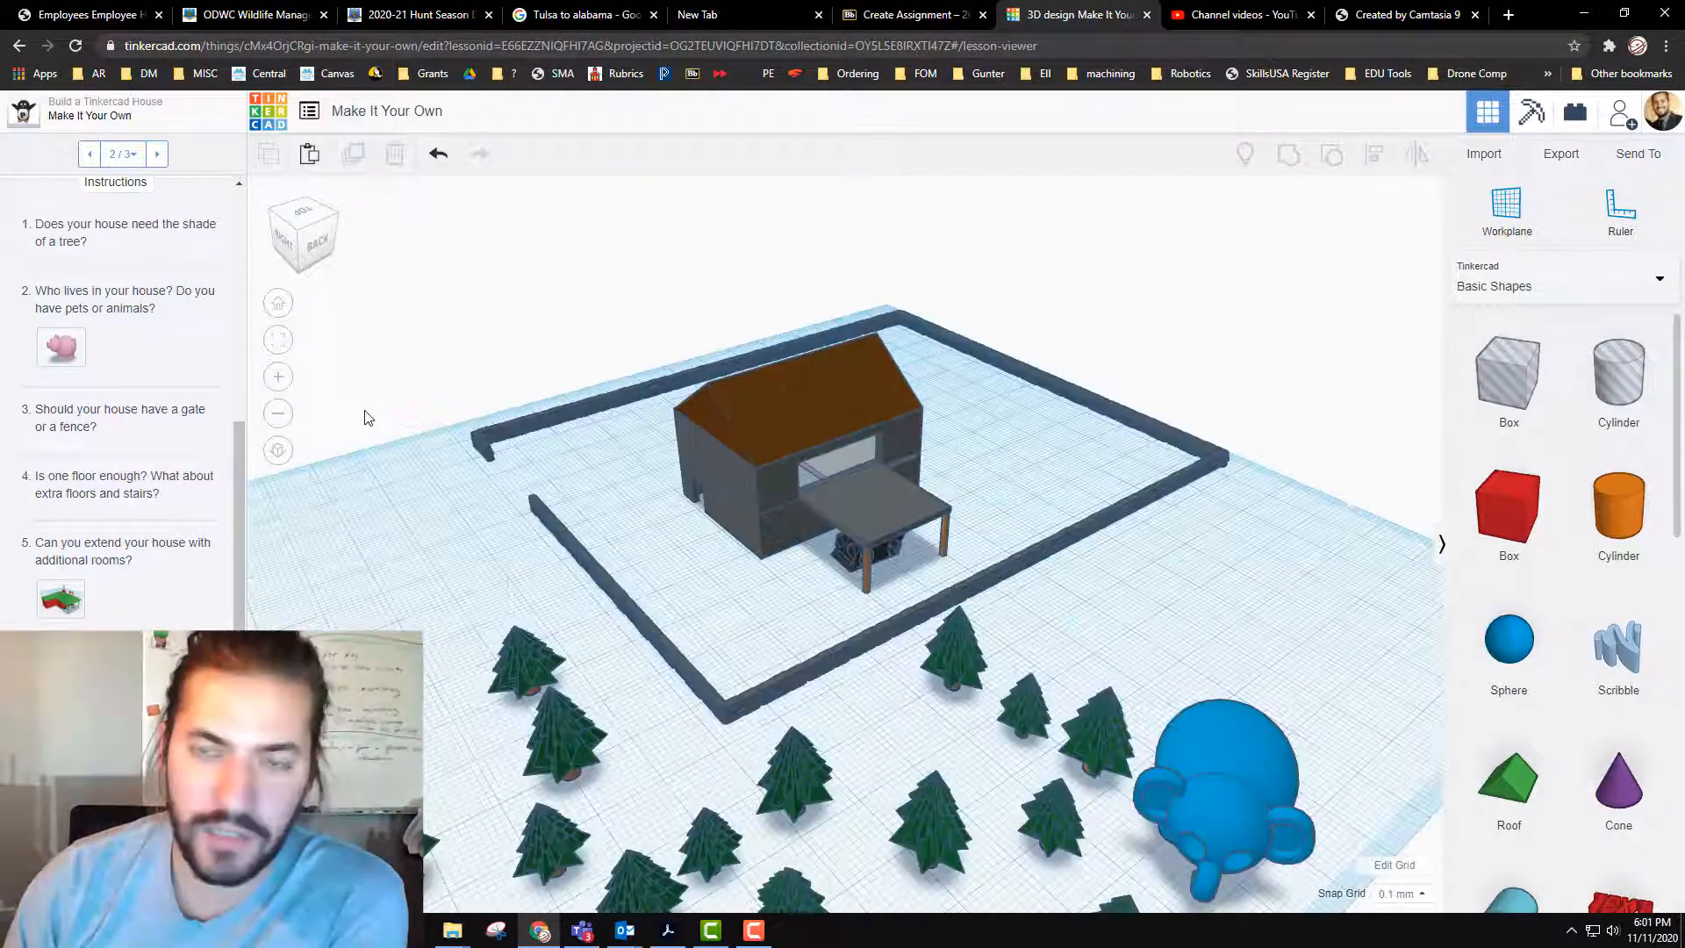